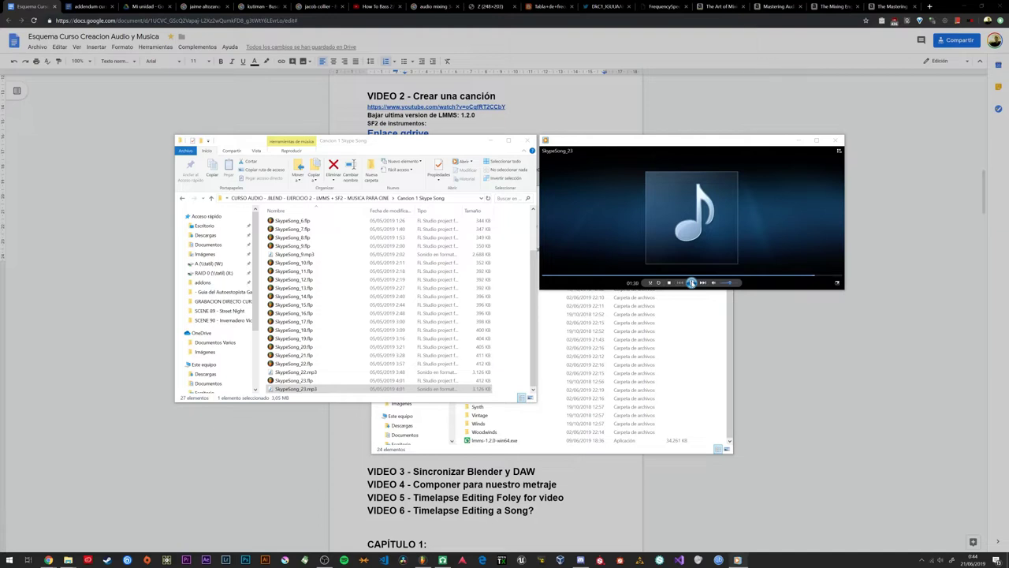
# Step: Open SkypeSong_23.flp from the Cancion 1 Skype Song folder in FL Studio 20 (64bit), discarding the changes to untitled.flp
pyautogui.moveTo(662, 143); pyautogui.dragTo(602, 162)
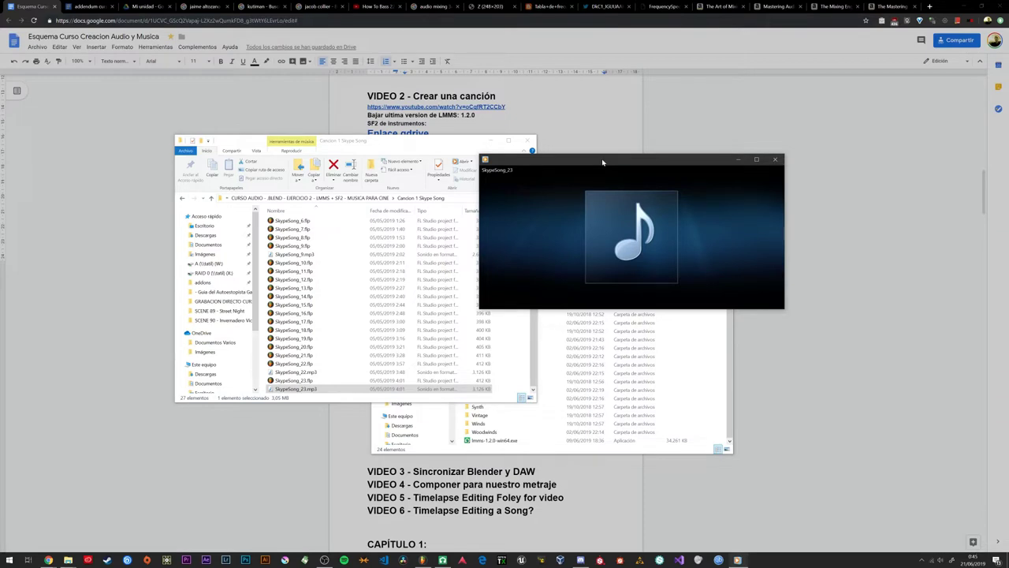
pyautogui.moveTo(608, 162); pyautogui.dragTo(671, 142)
pyautogui.click(298, 380)
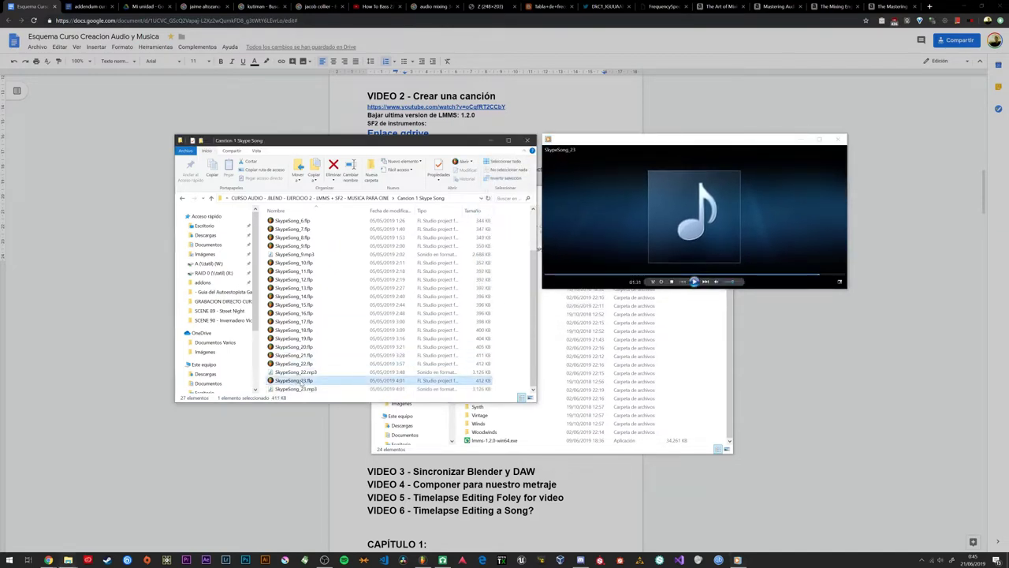
pyautogui.rightClick(297, 381)
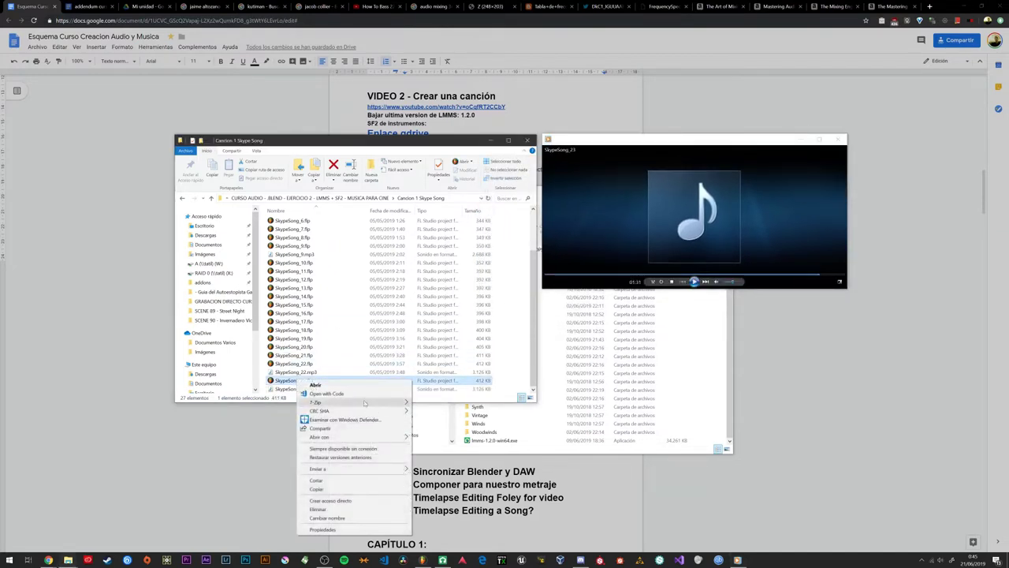
pyautogui.moveTo(352, 439)
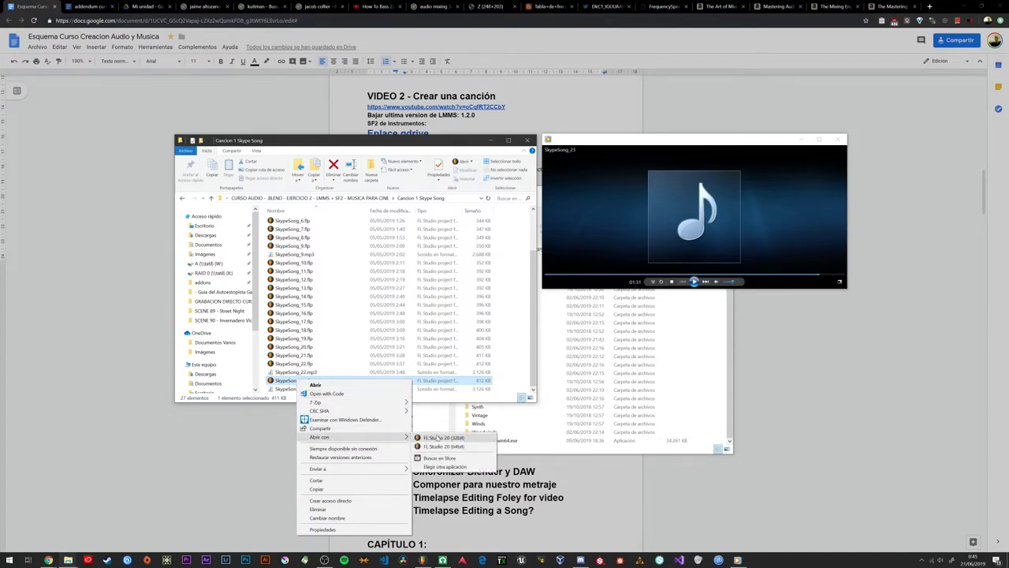
pyautogui.click(446, 447)
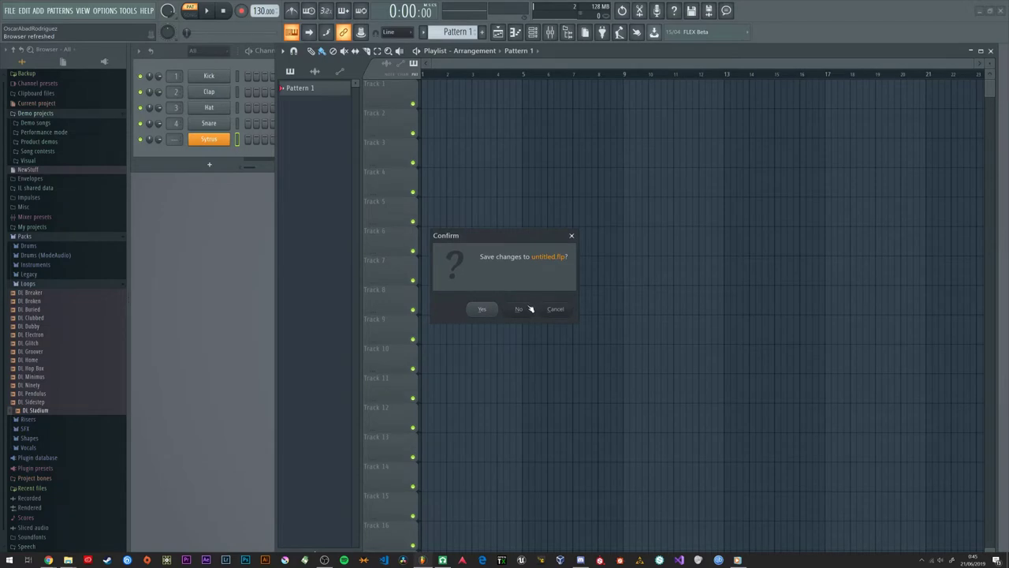
pyautogui.click(519, 309)
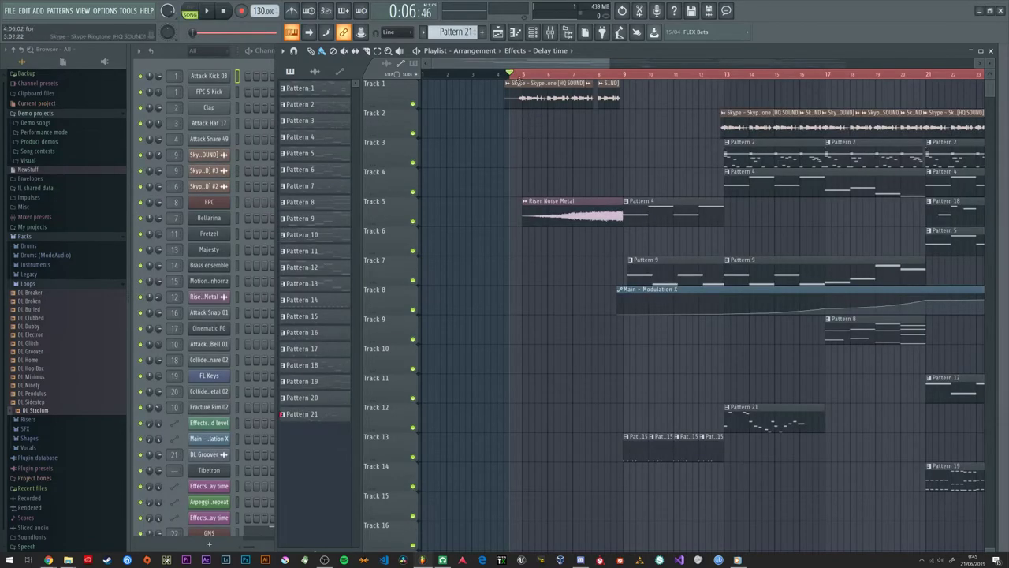
# Step: Narrow the browser and move the playlist aside so that more of the channel rack shows next to the arrangement
pyautogui.scroll(-5, 381, 164)
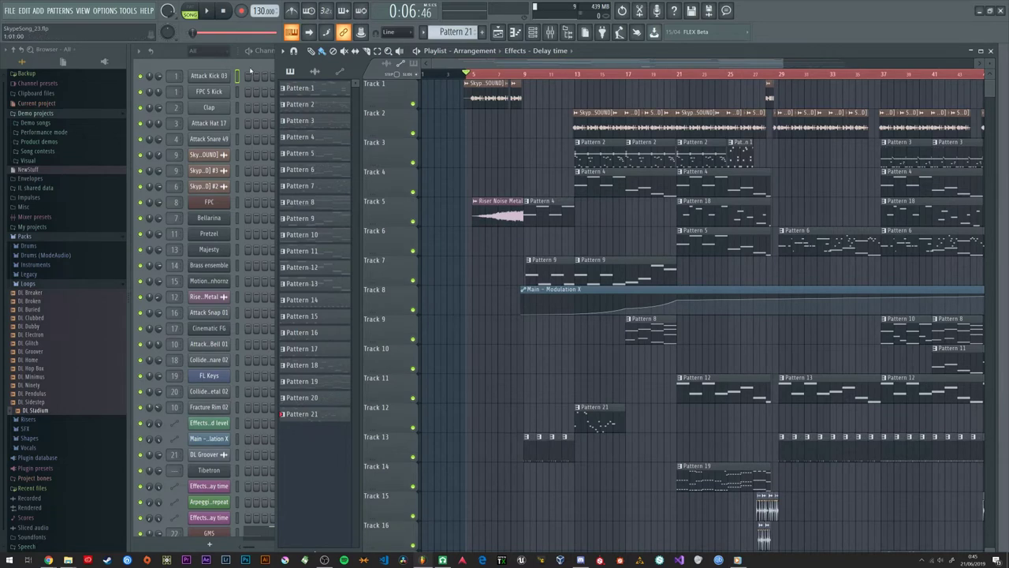
pyautogui.click(250, 70)
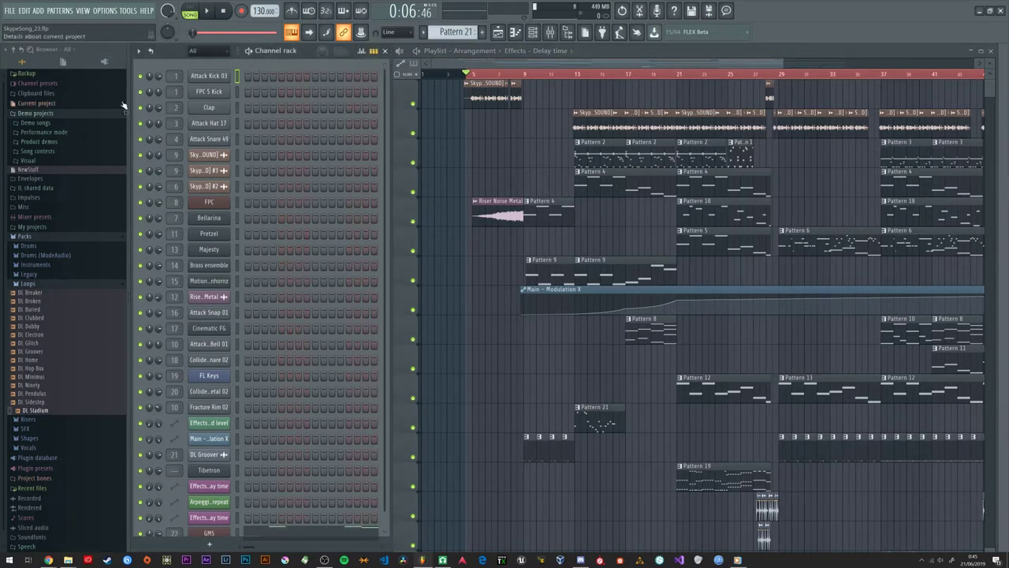
pyautogui.moveTo(126, 89); pyautogui.dragTo(78, 89)
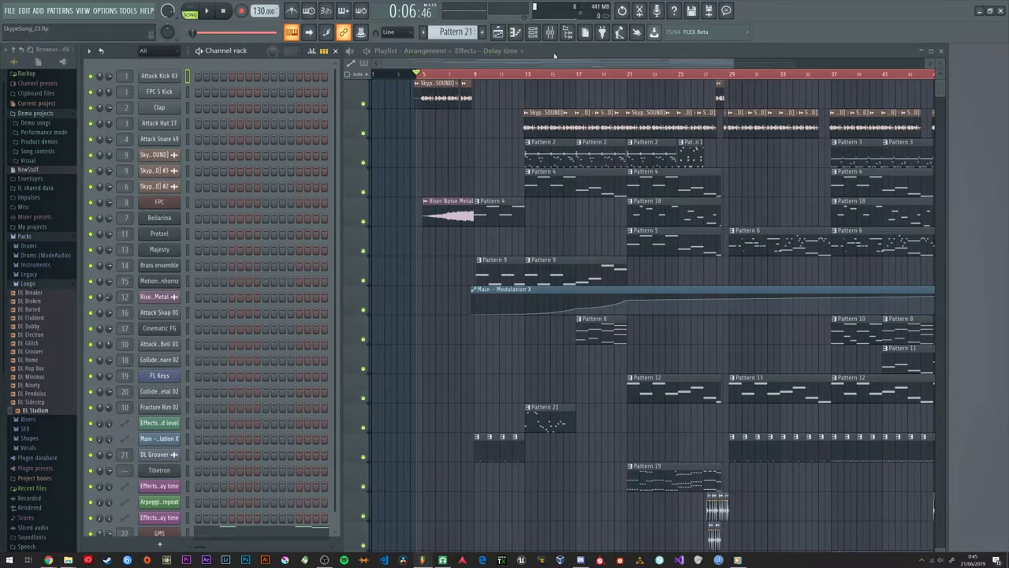
pyautogui.doubleClick(461, 52)
pyautogui.moveTo(569, 50); pyautogui.dragTo(651, 51)
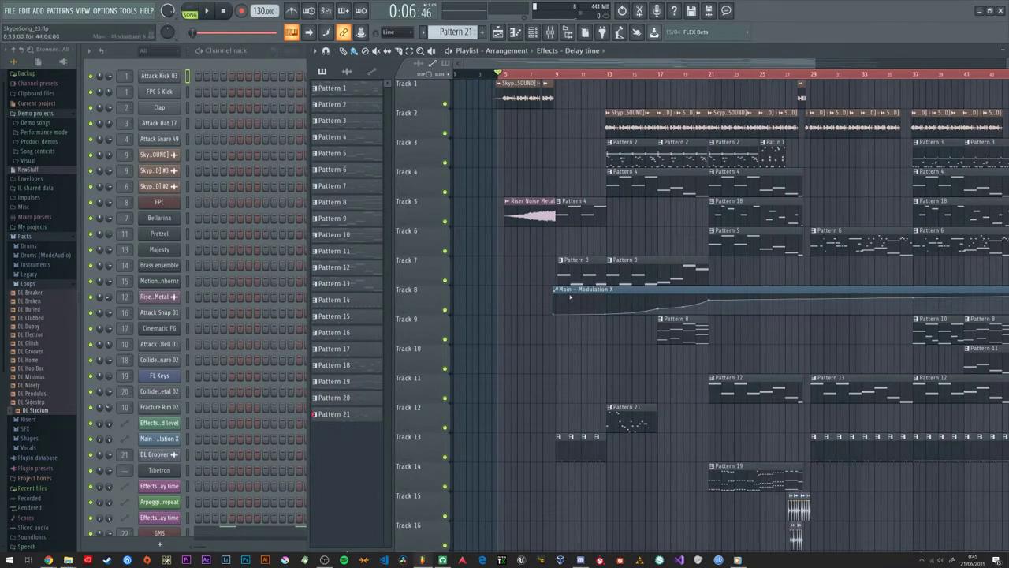
pyautogui.moveTo(580, 559)
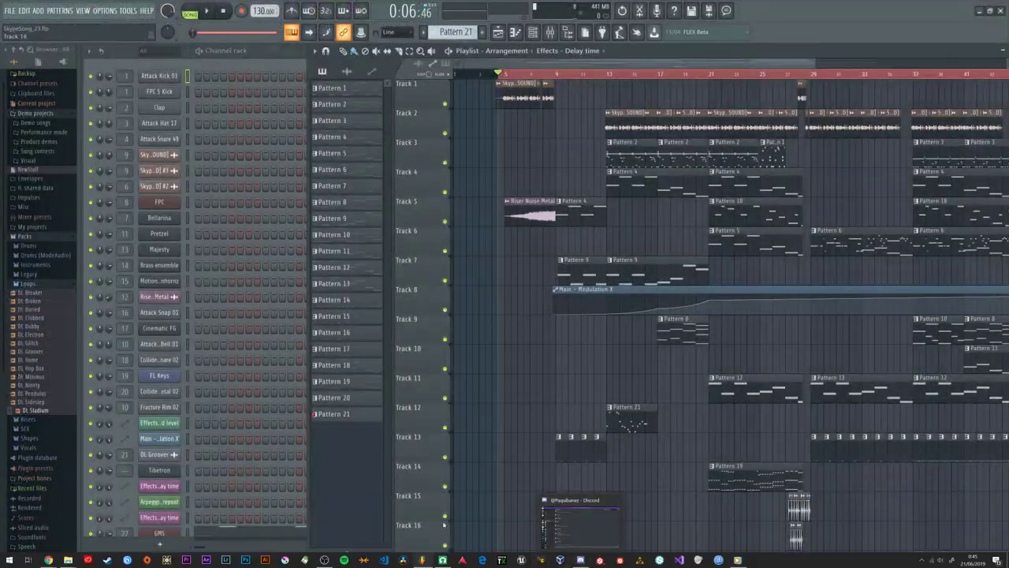
pyautogui.click(442, 559)
pyautogui.moveTo(438, 175); pyautogui.dragTo(477, 127)
pyautogui.click(425, 559)
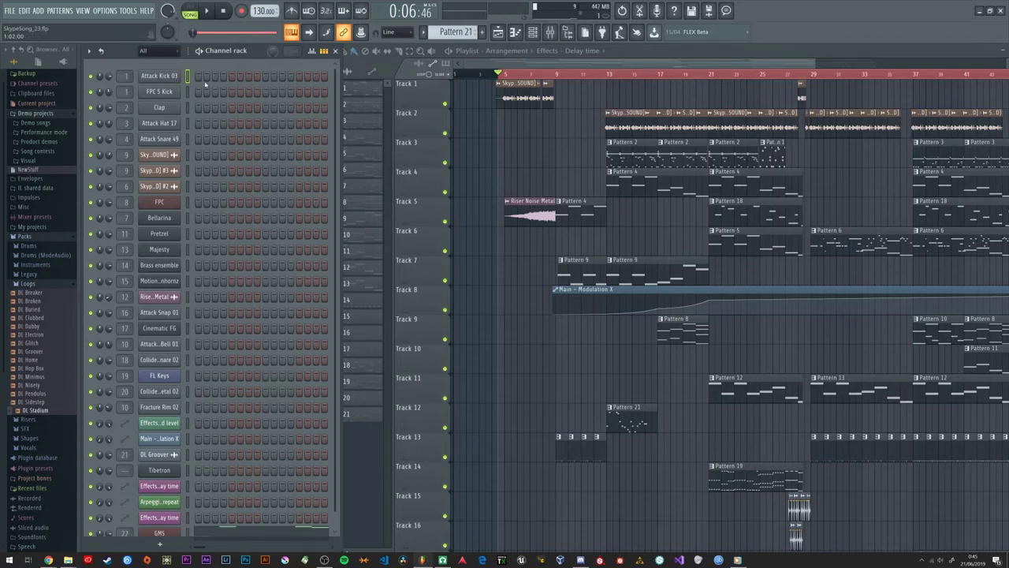
# Step: Create the next empty pattern without naming it and program Attack Kick 03 on steps 1, 5, 9 and 13
pyautogui.click(449, 32)
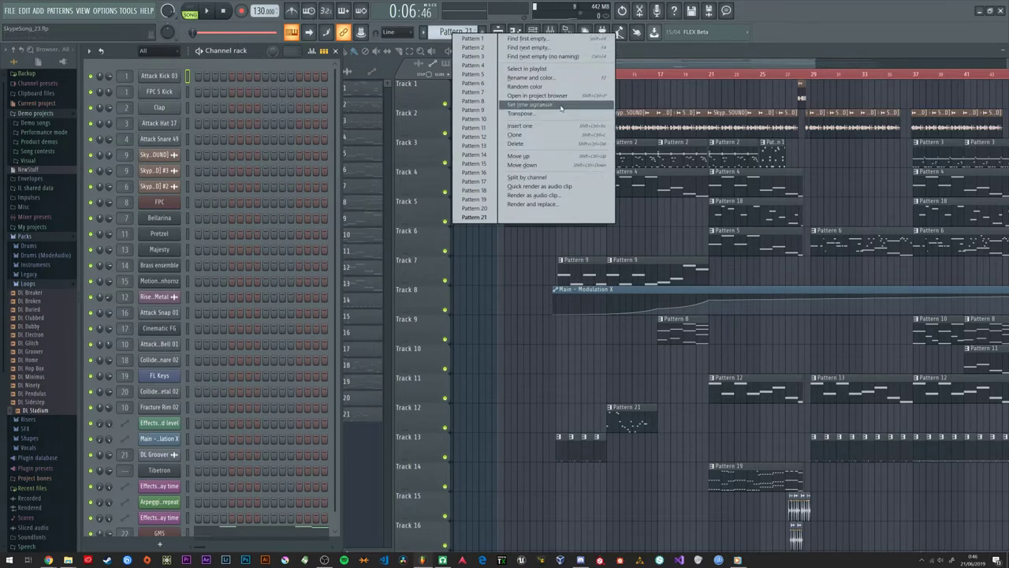
pyautogui.click(548, 57)
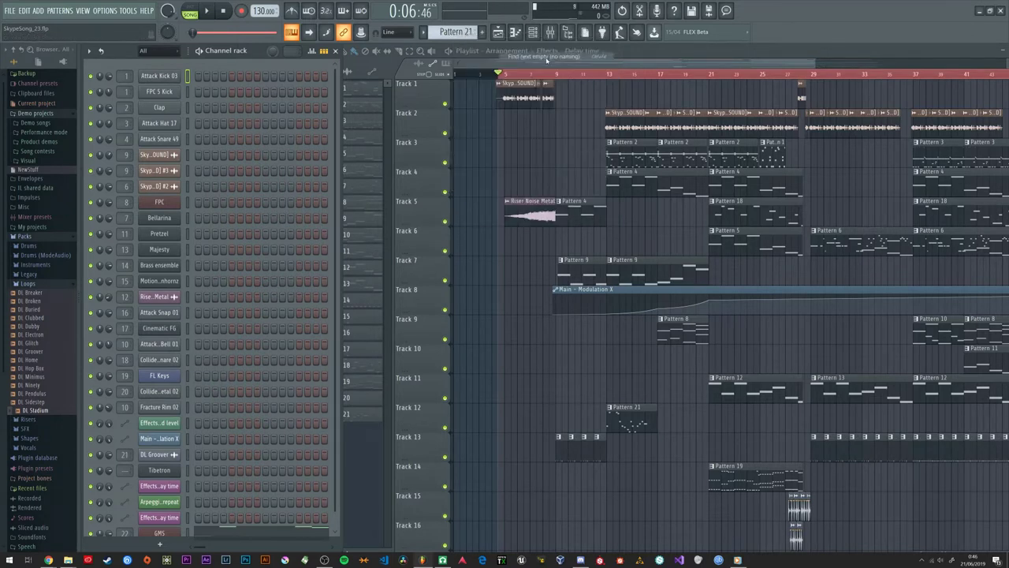
pyautogui.click(199, 76)
pyautogui.click(232, 76)
pyautogui.click(266, 77)
pyautogui.click(299, 76)
# Step: Switch playback to pattern mode, listen to the new kick pattern and stop it
pyautogui.click(190, 11)
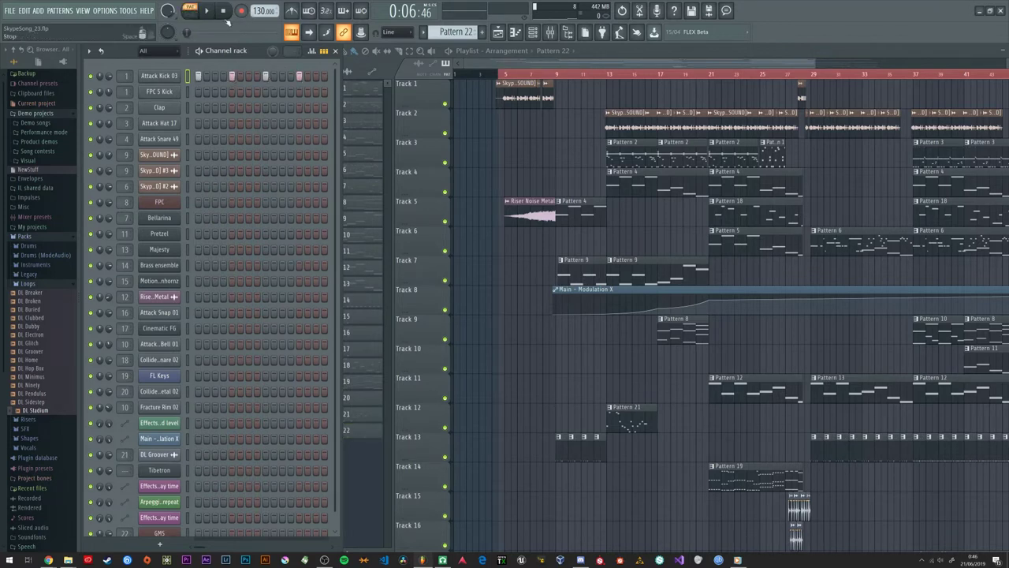
pyautogui.click(206, 11)
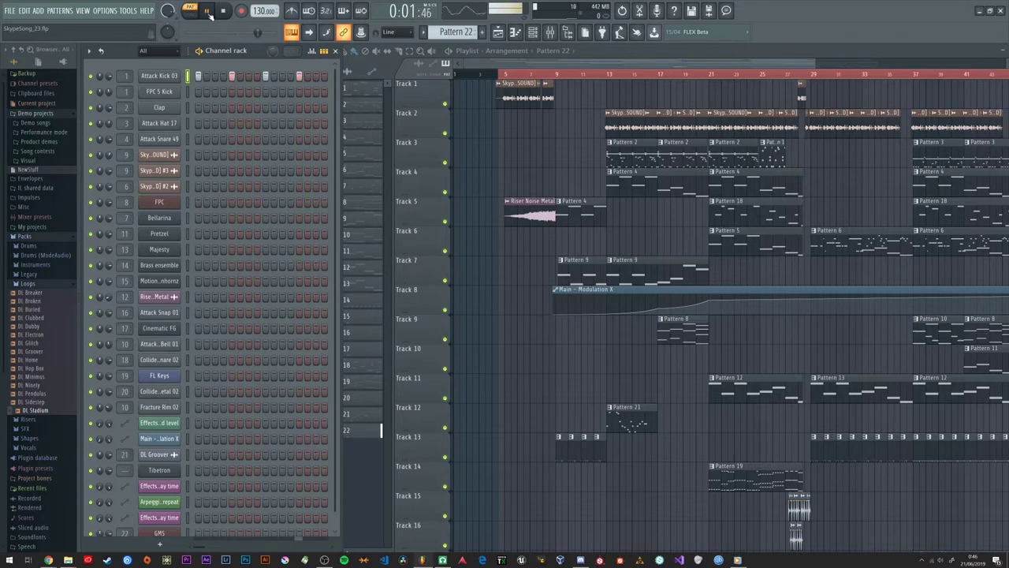
pyautogui.click(207, 11)
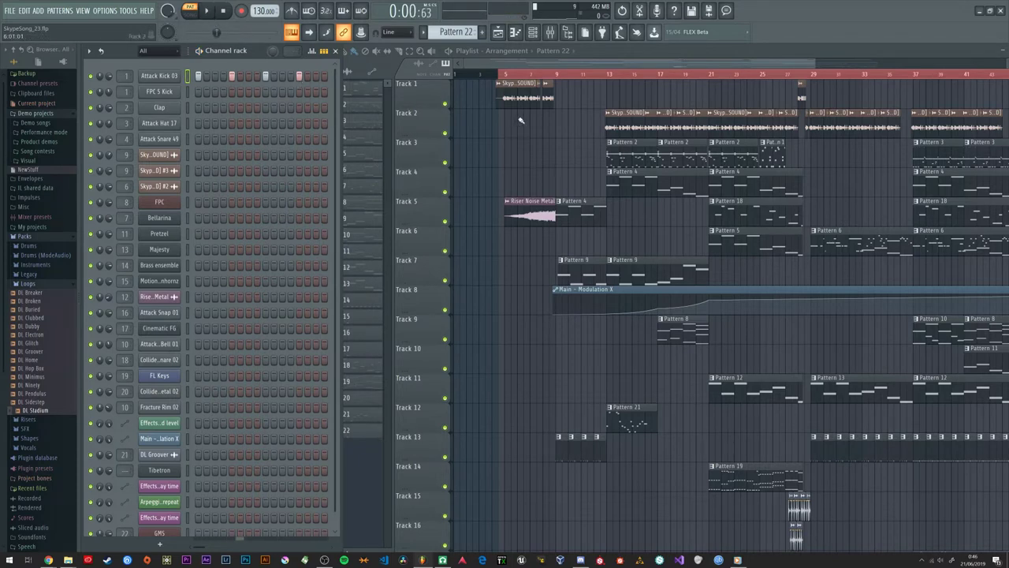
# Step: Select the Main - Modulation X automation clip on Track 8 and adjust the curve tension between points 2 and 3
pyautogui.click(639, 67)
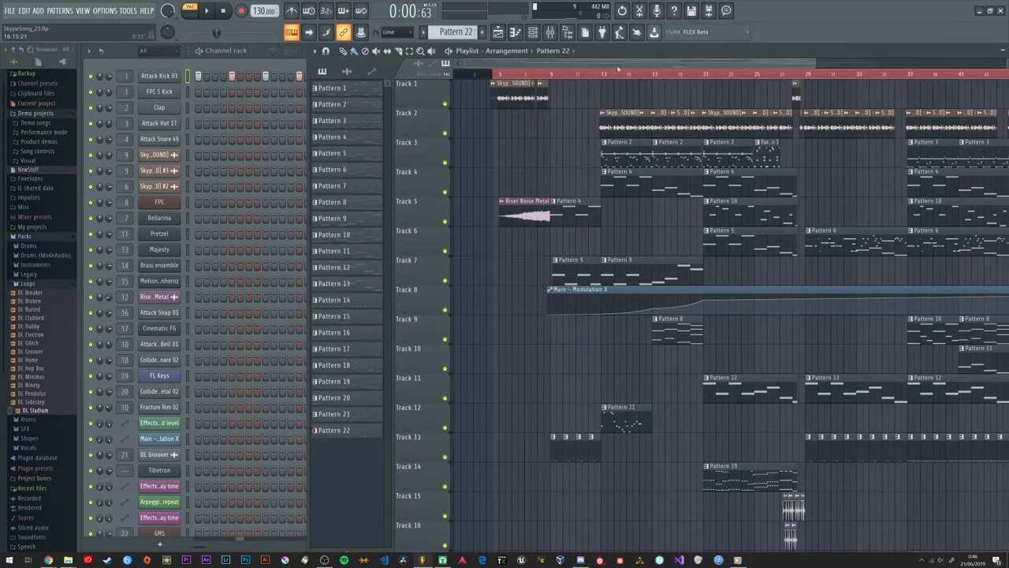
pyautogui.scroll(-3, 563, 82)
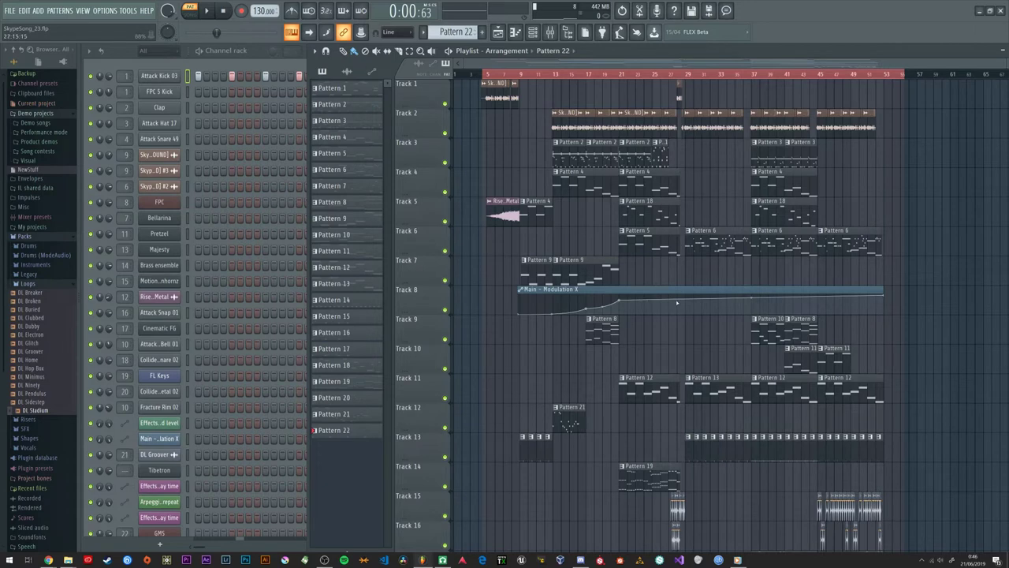
pyautogui.click(611, 296)
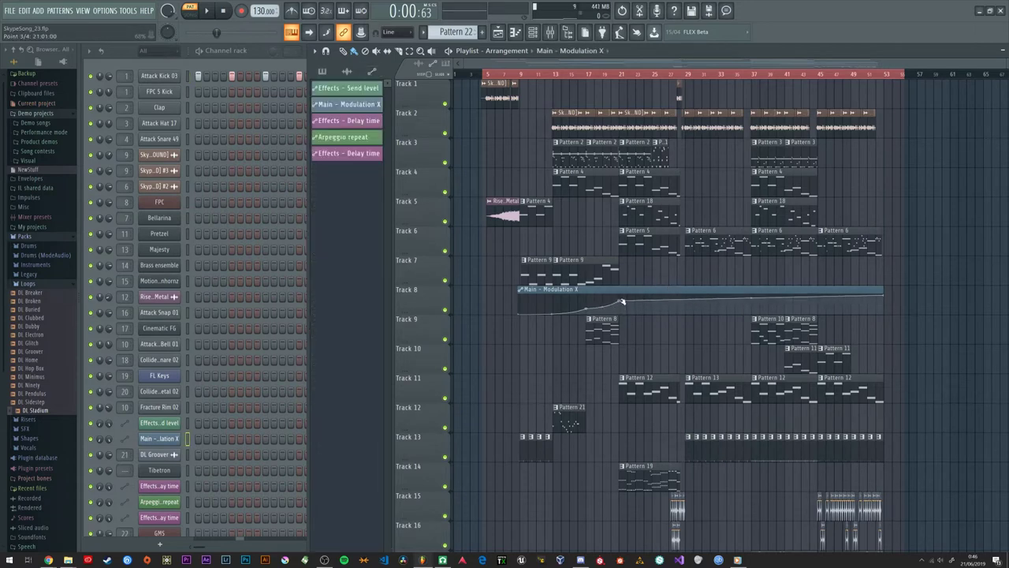
pyautogui.moveTo(602, 307); pyautogui.dragTo(601, 312)
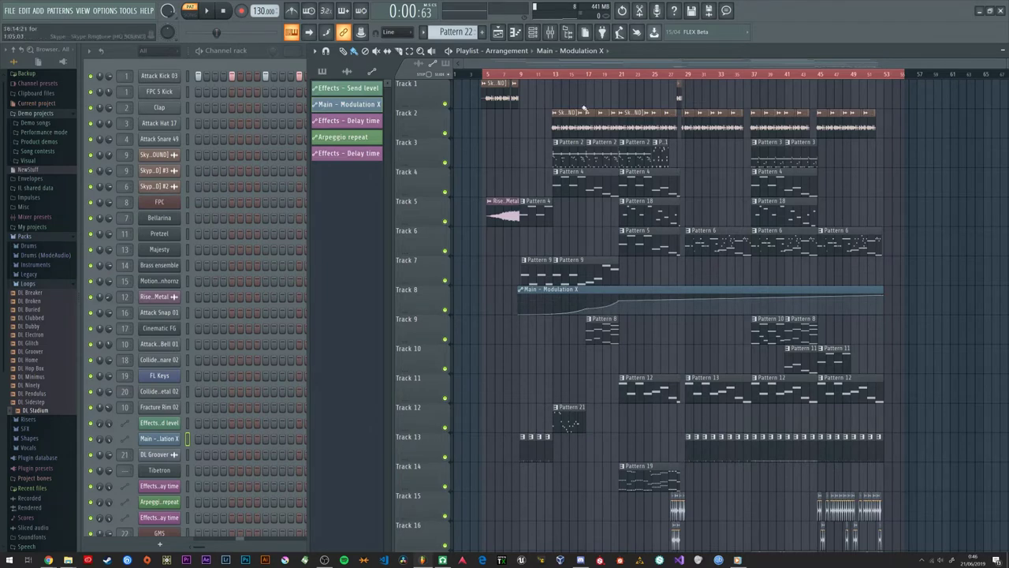
# Step: Switch to song mode, play the arrangement briefly from bar 13 and stop it
pyautogui.press('l')
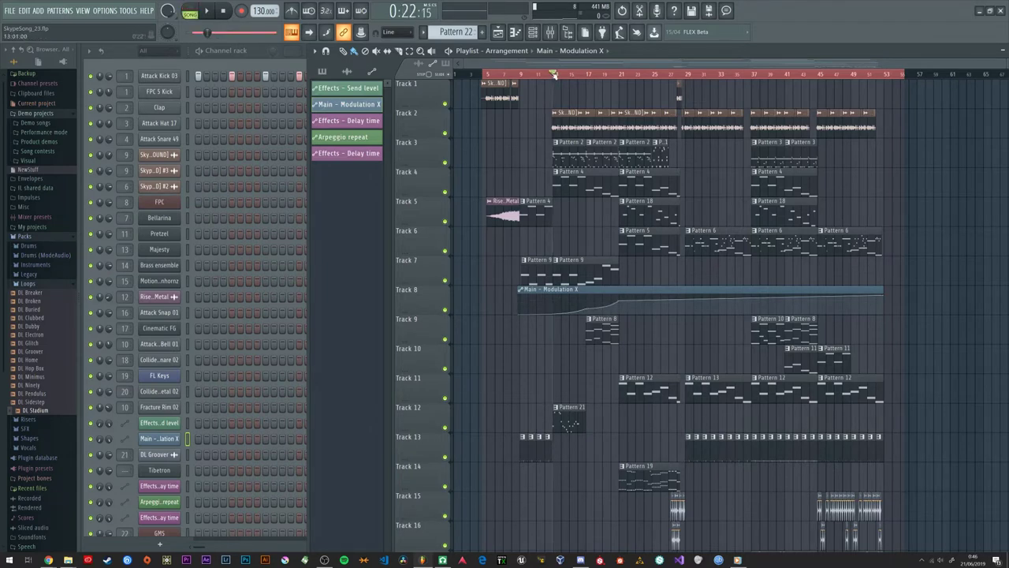
pyautogui.press('space')
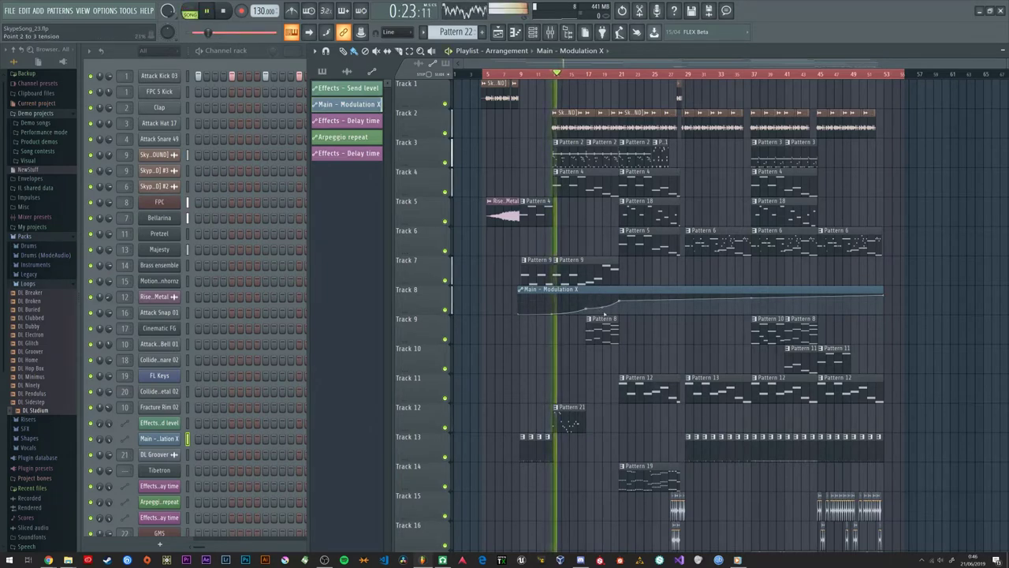
pyautogui.press('space')
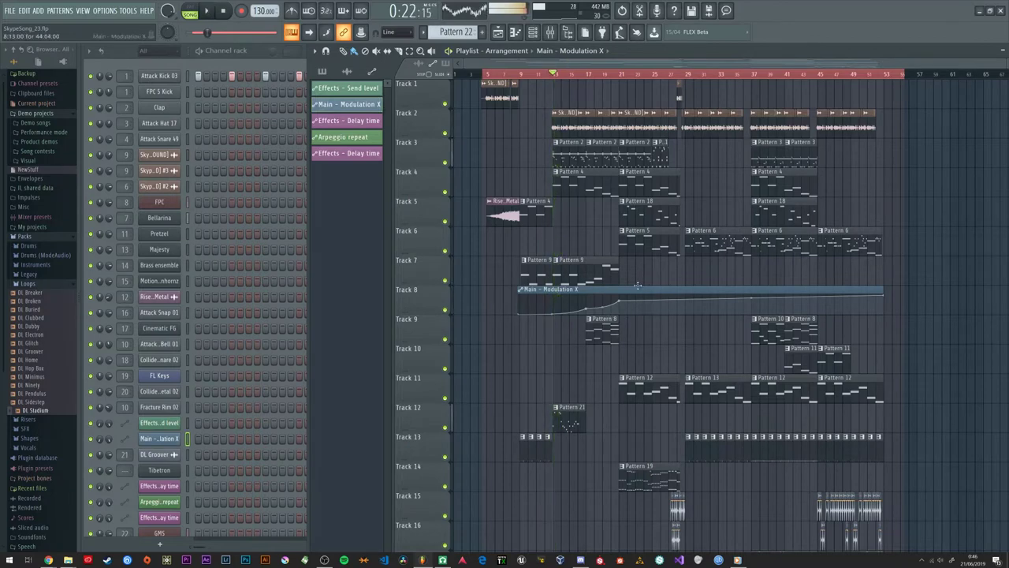
# Step: Solo Tracks 7 and 8 and play the song to hear Pattern 9 with its Main - Modulation X automation
pyautogui.rightClick(444, 280)
pyautogui.click(444, 309)
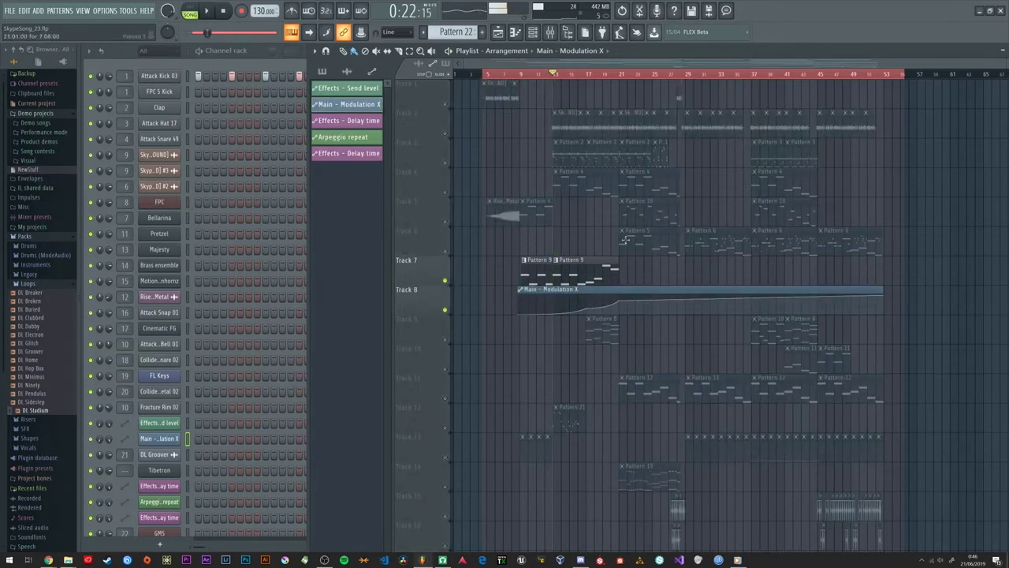
pyautogui.press('space')
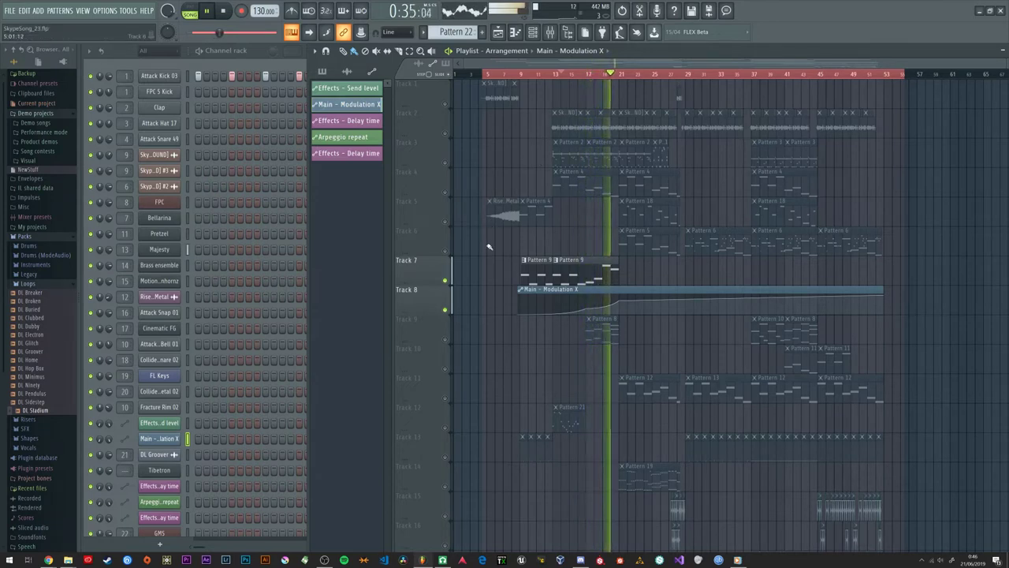
pyautogui.press('space')
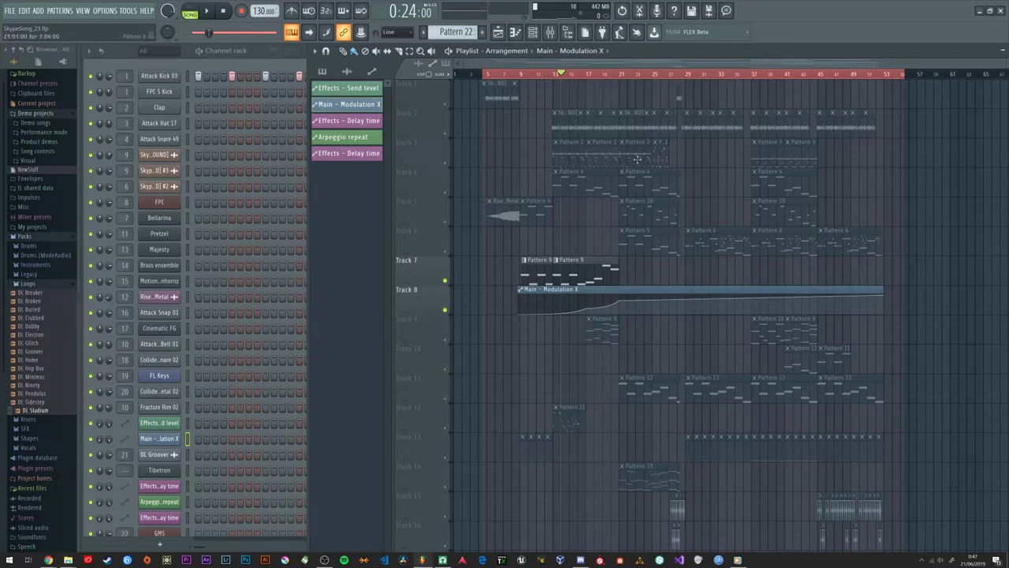
# Step: Move the playhead back to about bar 7 and unmute all the playlist tracks again
pyautogui.moveTo(561, 73); pyautogui.dragTo(504, 73)
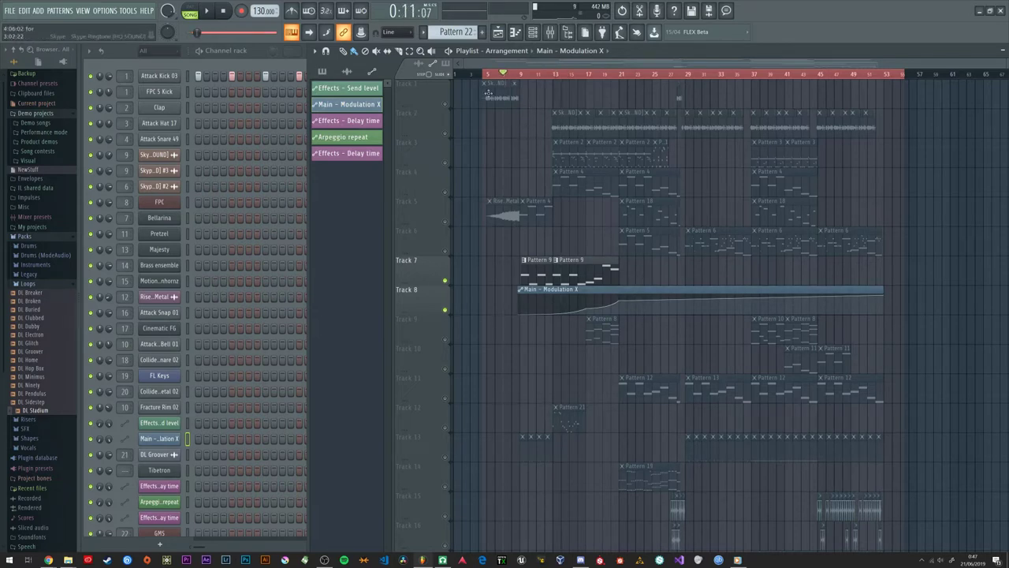
pyautogui.rightClick(445, 281)
pyautogui.rightClick(446, 281)
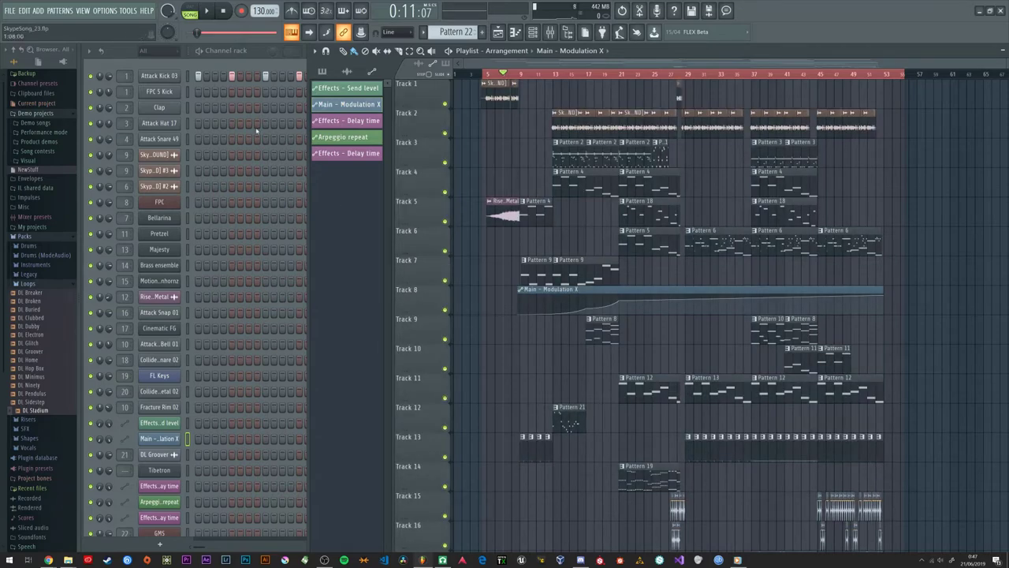
# Step: Create a new project from the Minimal template Club Basic with limiter, without saving the changes to SkypeSong_23.flp
pyautogui.click(119, 52)
pyautogui.click(24, 11)
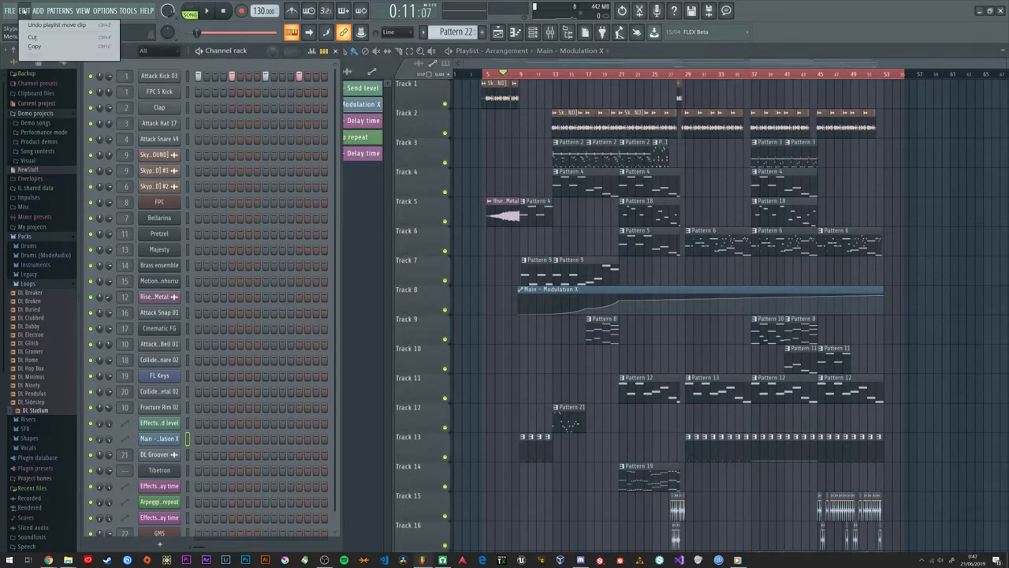
pyautogui.click(23, 11)
pyautogui.click(11, 12)
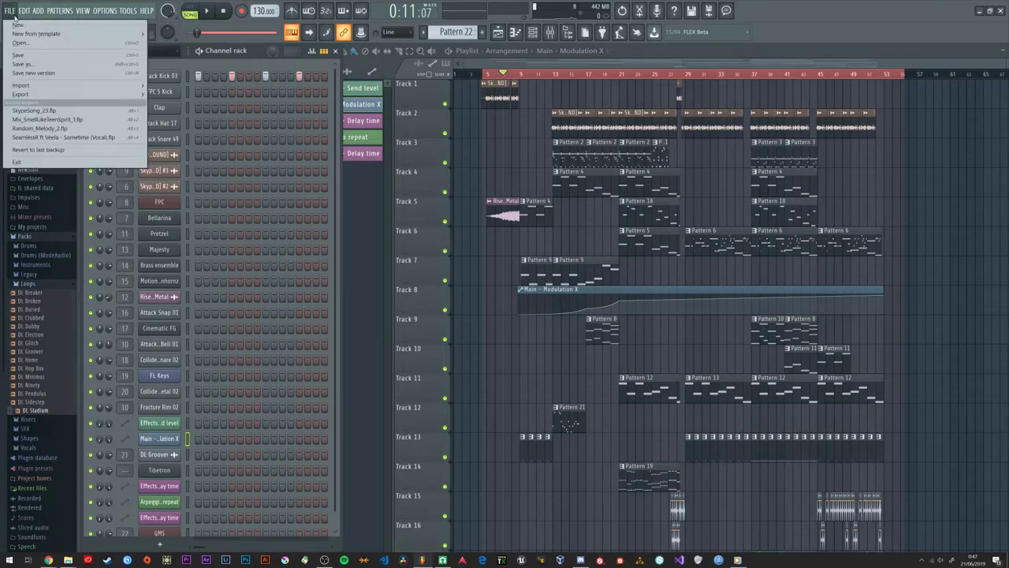
pyautogui.moveTo(116, 33)
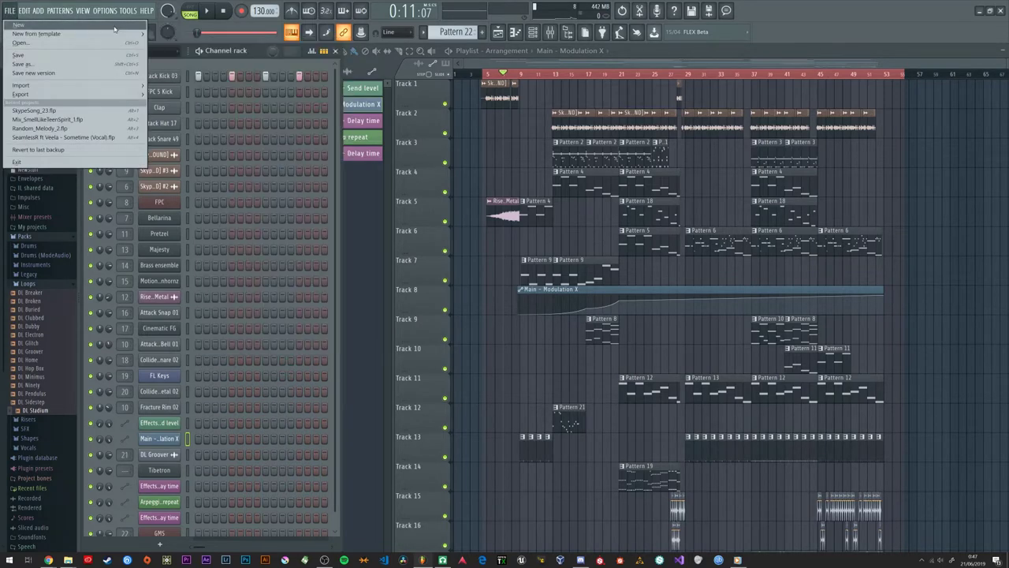
pyautogui.moveTo(195, 42)
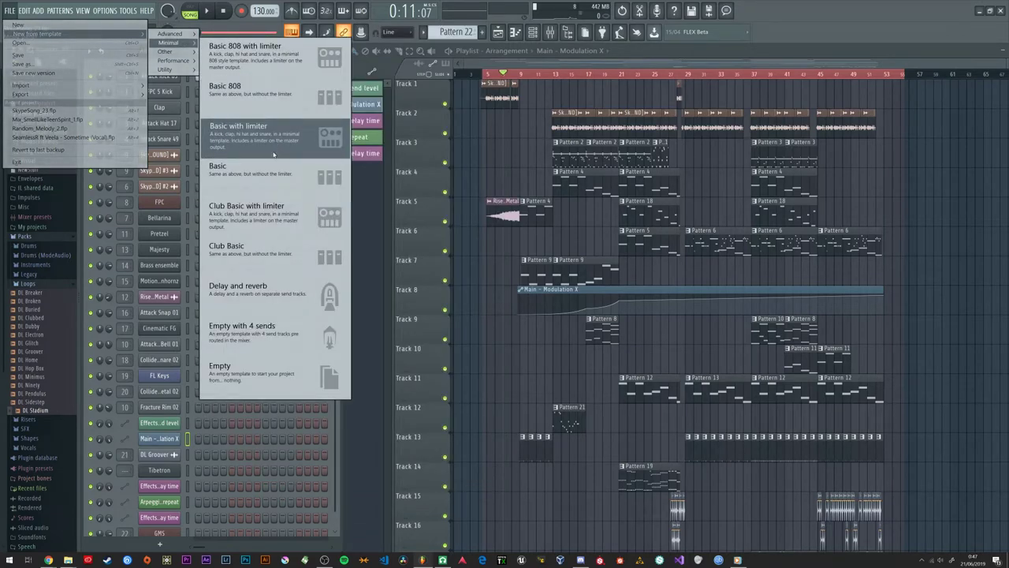
pyautogui.click(260, 211)
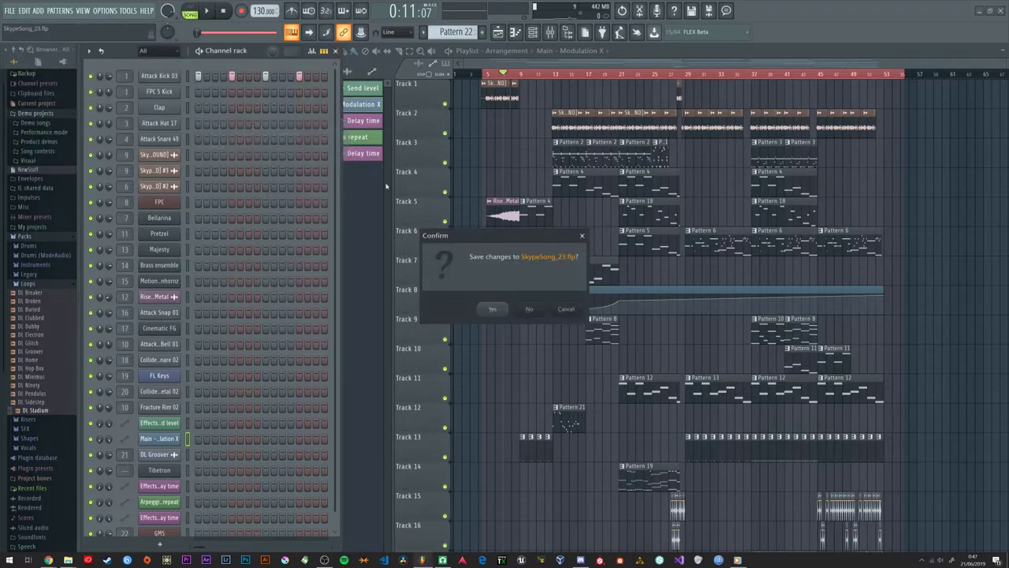
pyautogui.click(529, 308)
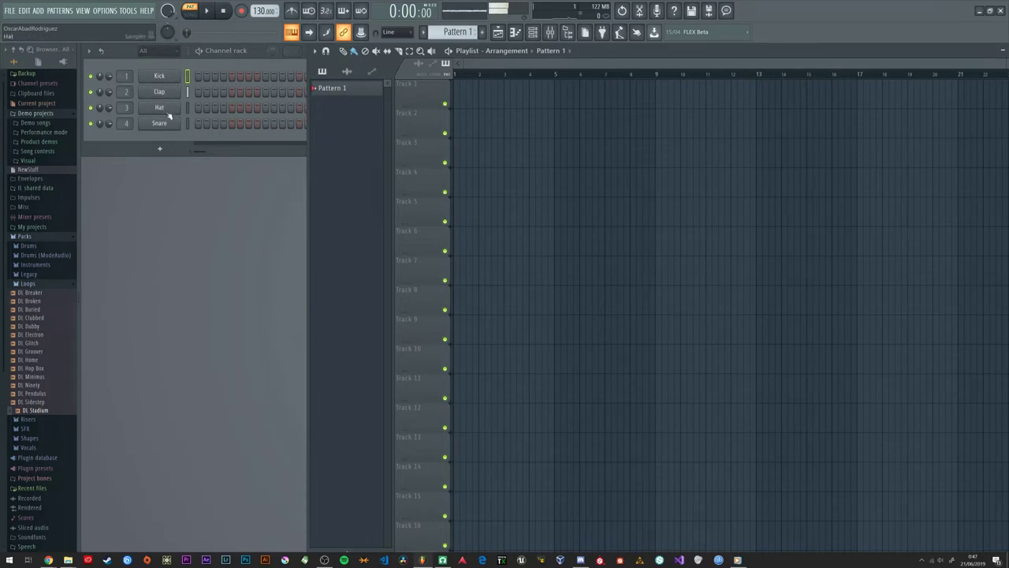
# Step: View the channel settings of the Kick, Clap, Hat and Snare samplers one after another, and close the last one
pyautogui.click(171, 78)
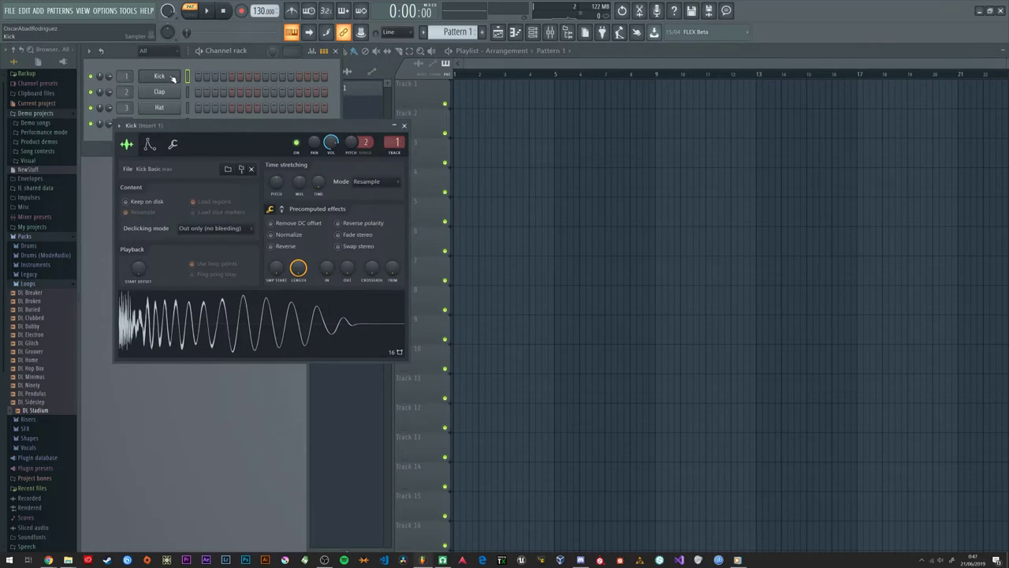
pyautogui.click(172, 93)
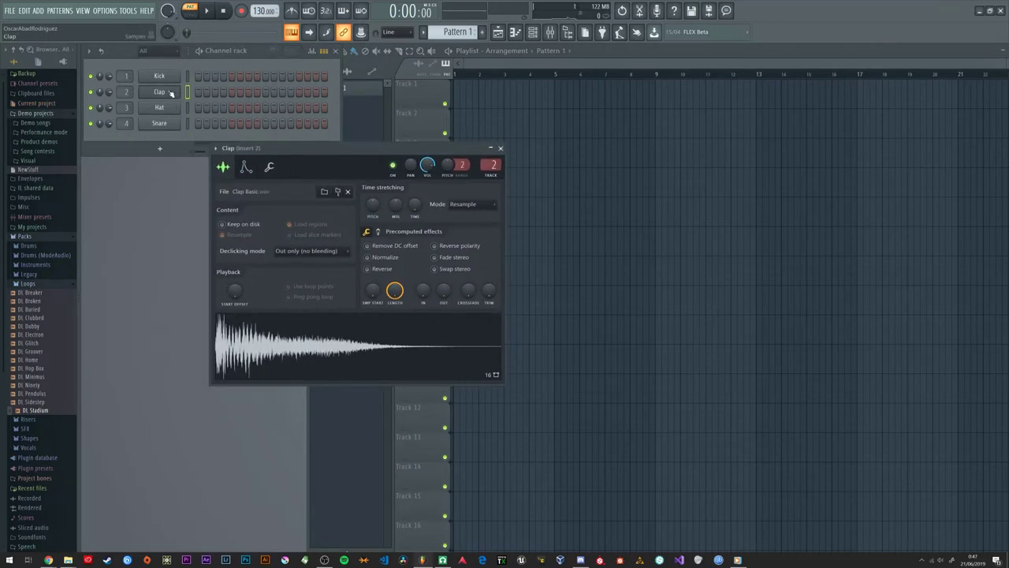
pyautogui.click(166, 108)
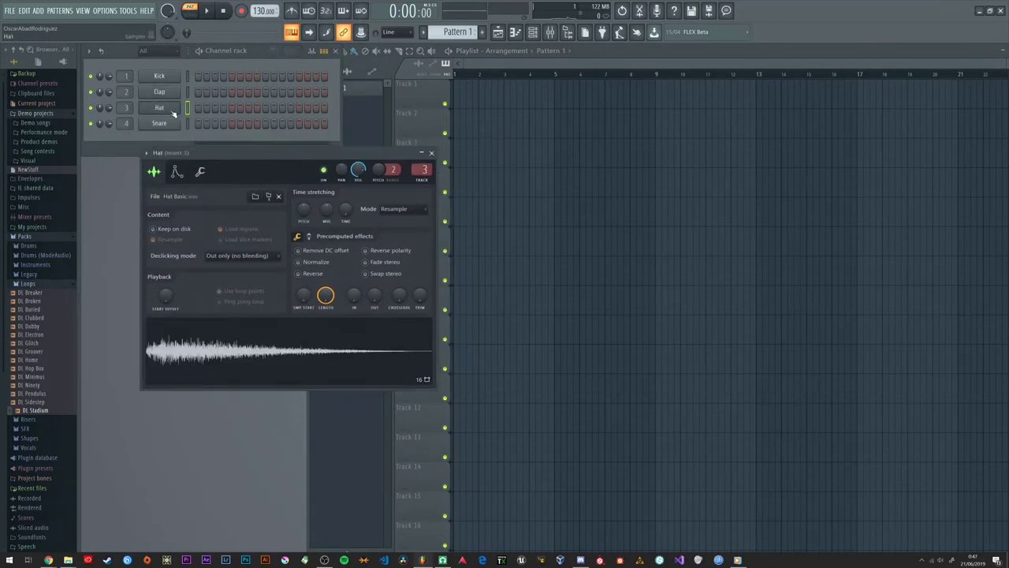
pyautogui.click(171, 126)
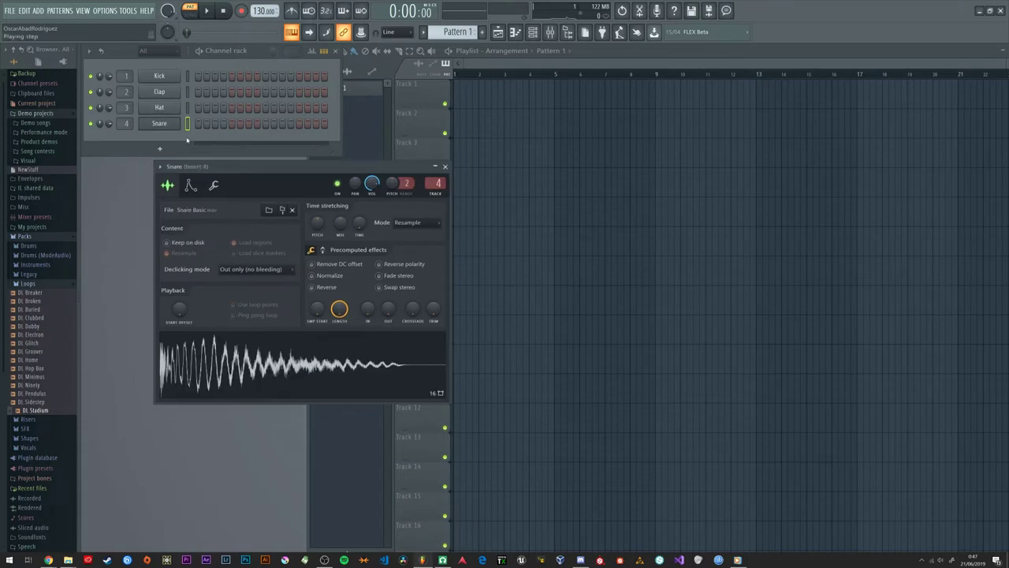
pyautogui.click(445, 167)
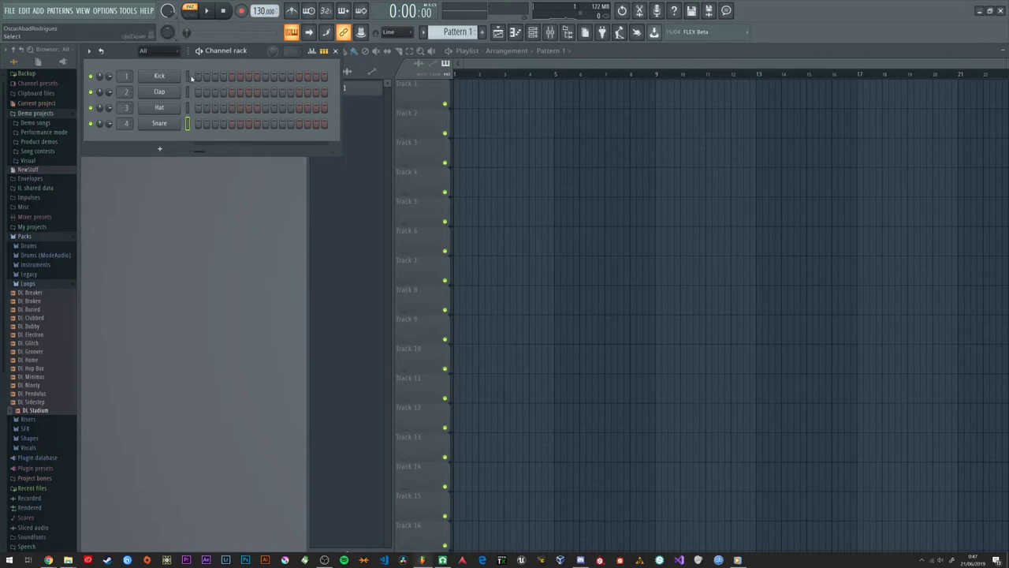
# Step: Program Kick hits on steps 1, 5, 9 and 13 of Pattern 1 and paint its clips across bars 1 to 8 of Track 1
pyautogui.click(231, 77)
pyautogui.click(265, 77)
pyautogui.click(273, 76)
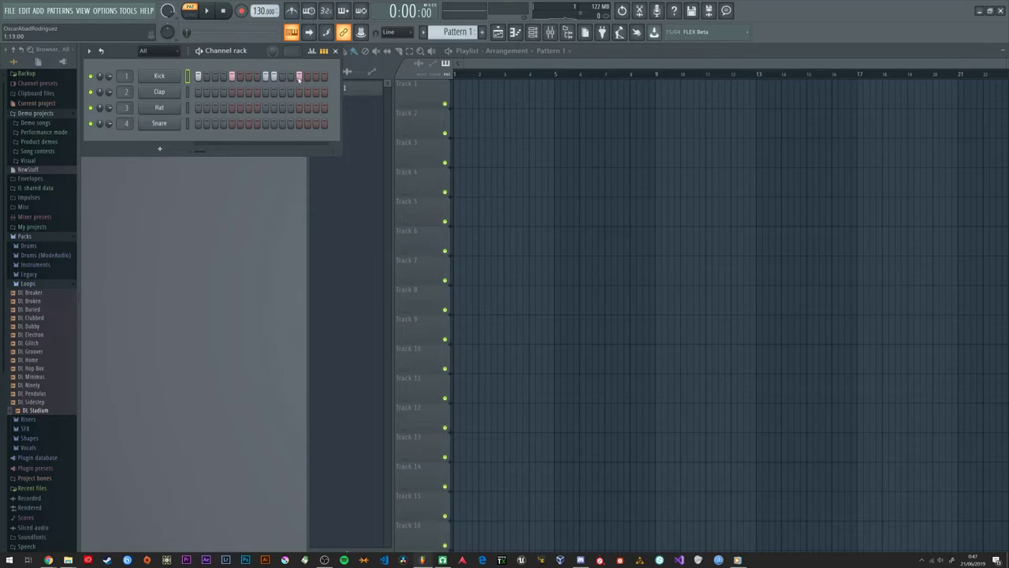
pyautogui.moveTo(458, 94); pyautogui.dragTo(651, 96)
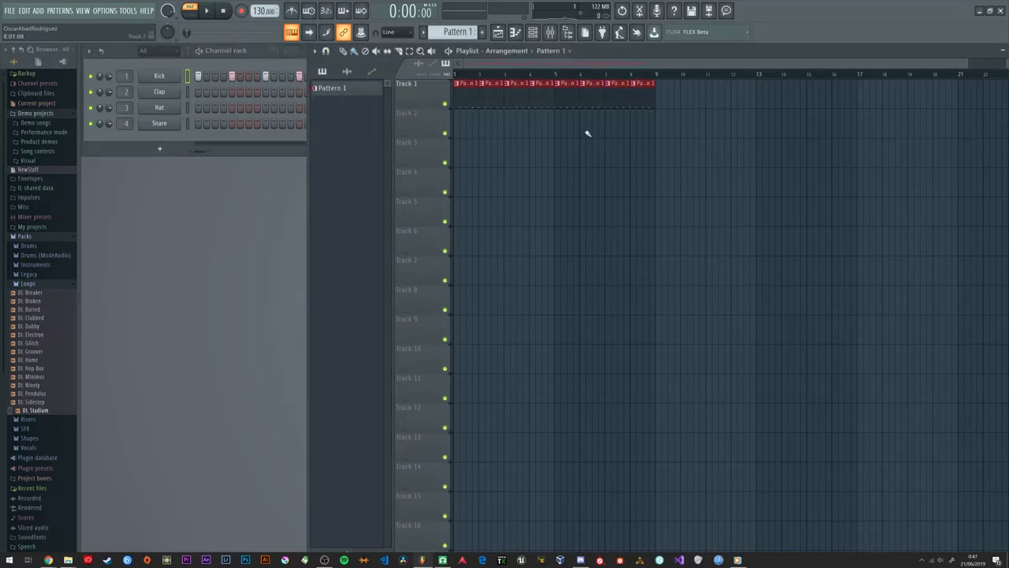
# Step: Add Snare hits on steps 5 and 13 of Pattern 1
pyautogui.click(237, 68)
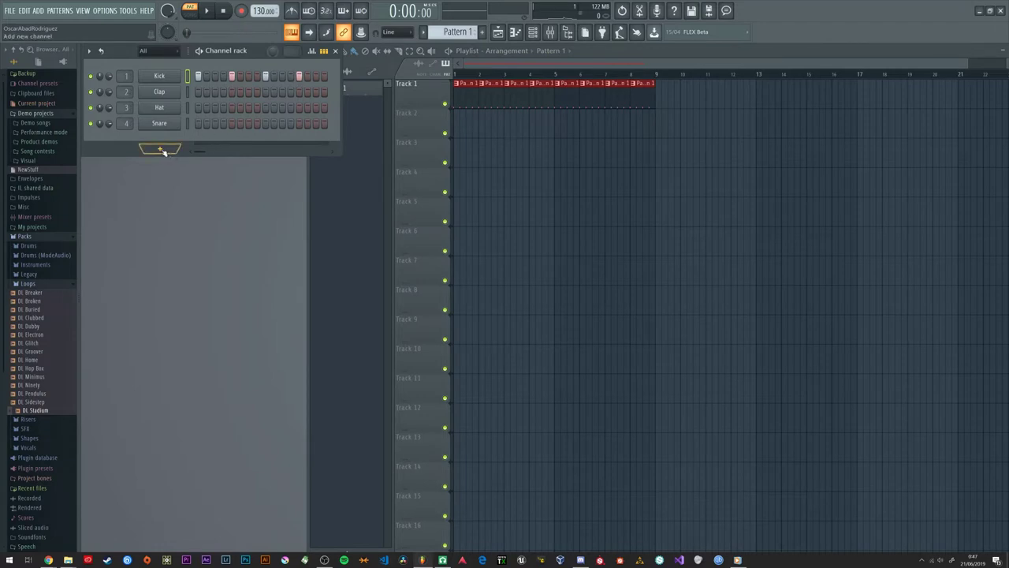
pyautogui.click(231, 124)
pyautogui.click(298, 124)
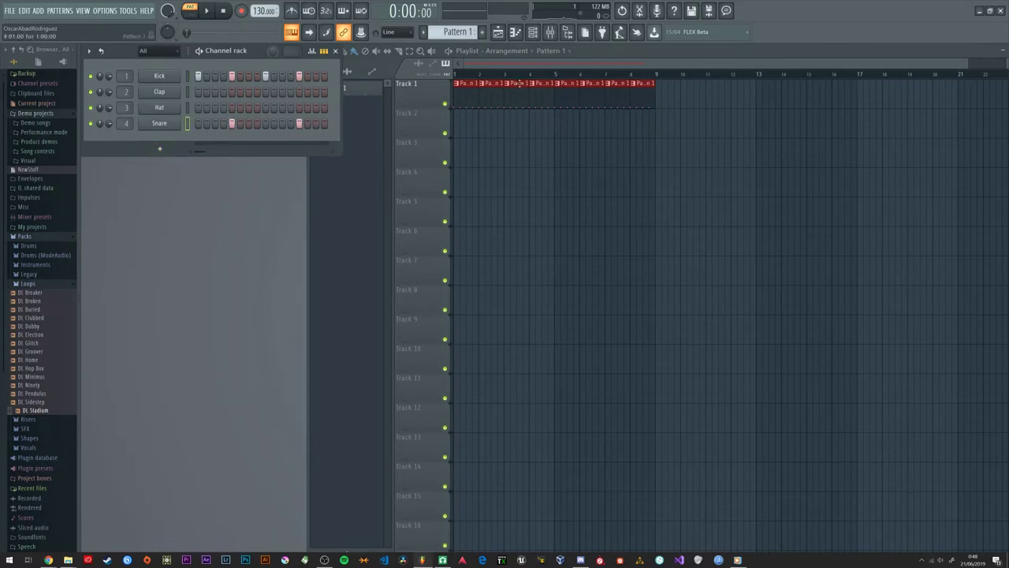
# Step: Play the Track 1 arrangement from bar 1 in song mode twice, stopping playback each time
pyautogui.click(466, 76)
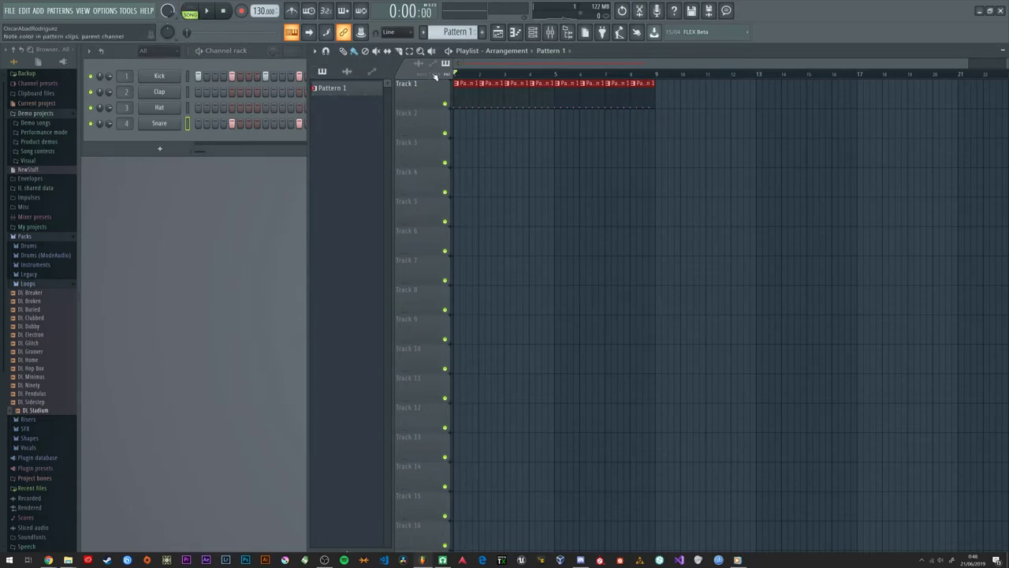
pyautogui.press('space')
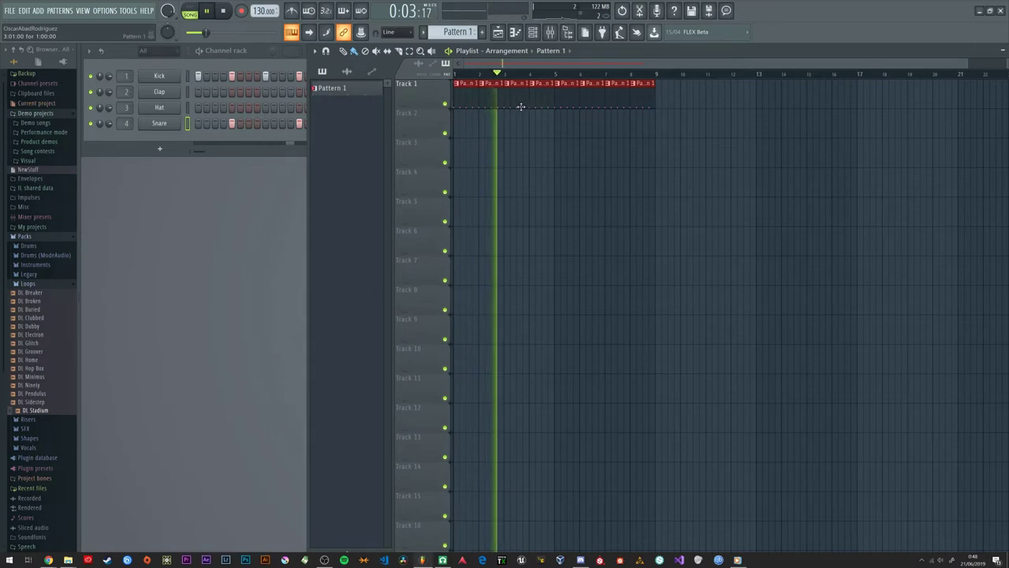
pyautogui.press('space')
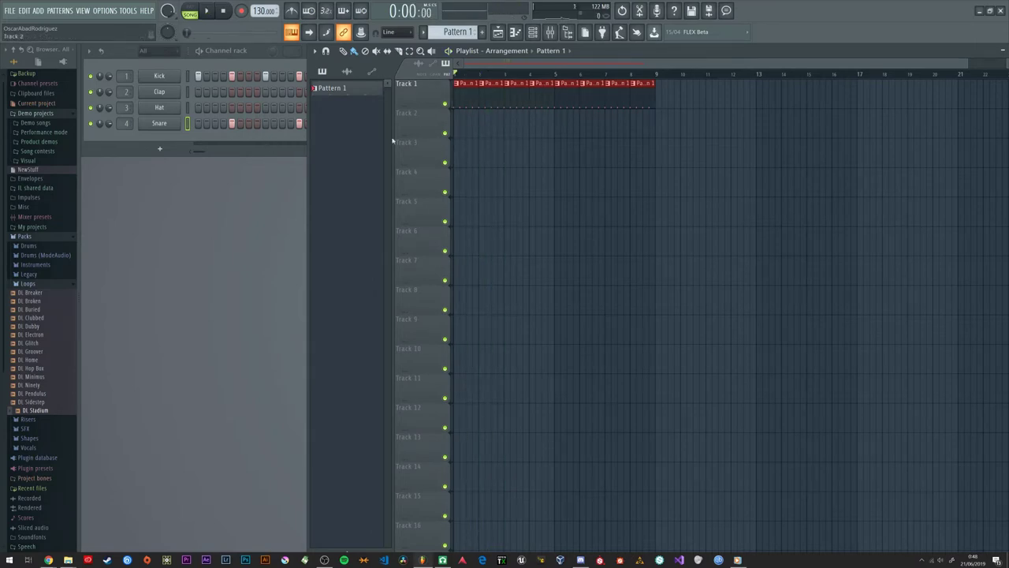
pyautogui.press('space')
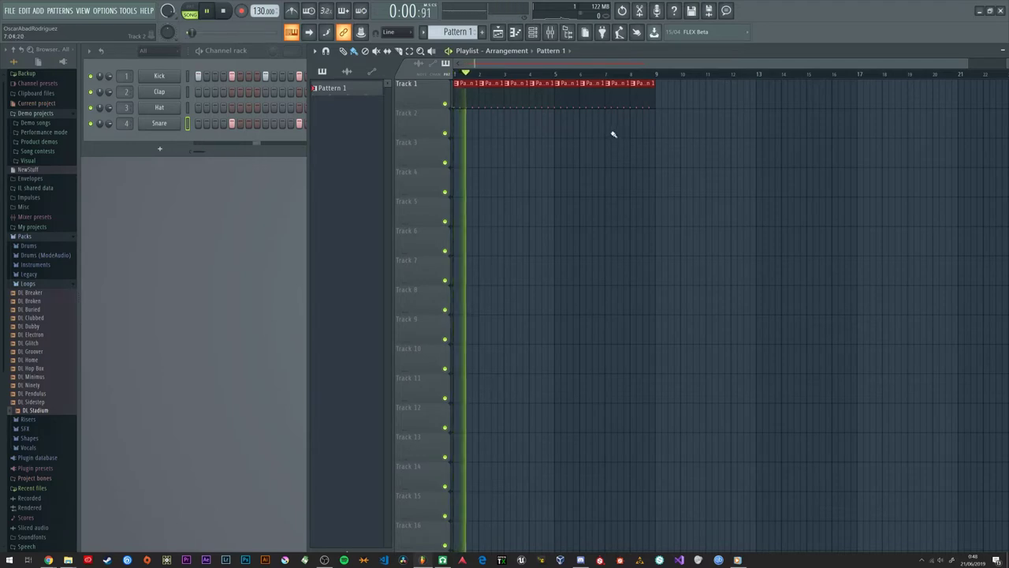
pyautogui.press('space')
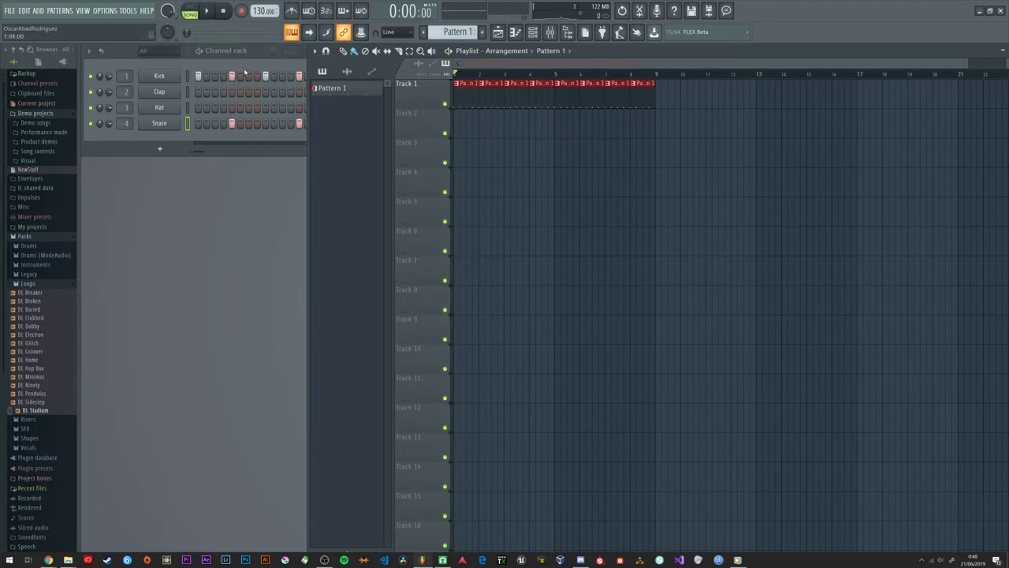
# Step: Place a Pattern 1 clip at bar 1 of Track 2, make it a unique pattern, and check it in the project's pattern list
pyautogui.click(248, 70)
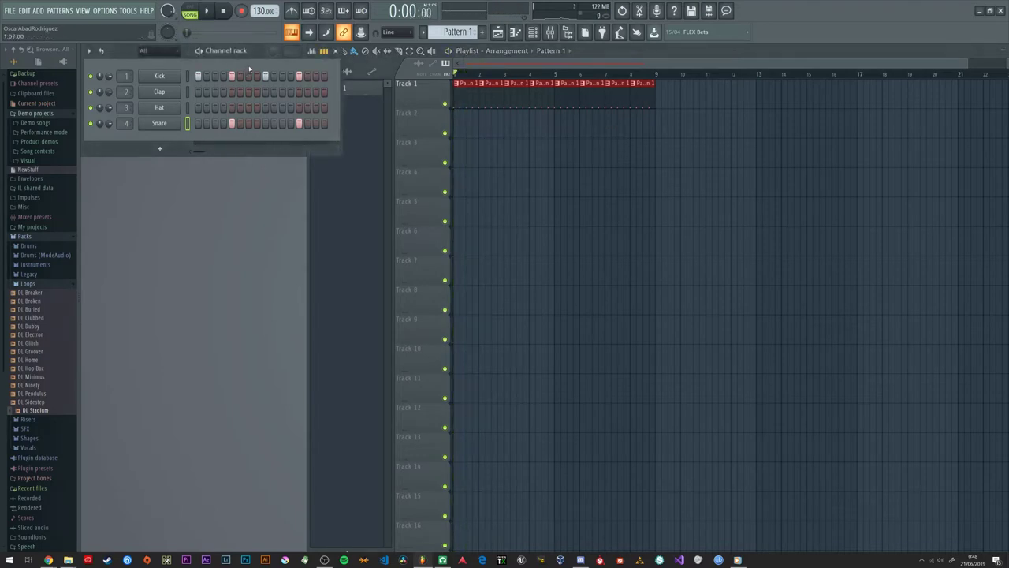
pyautogui.click(462, 126)
pyautogui.rightClick(460, 117)
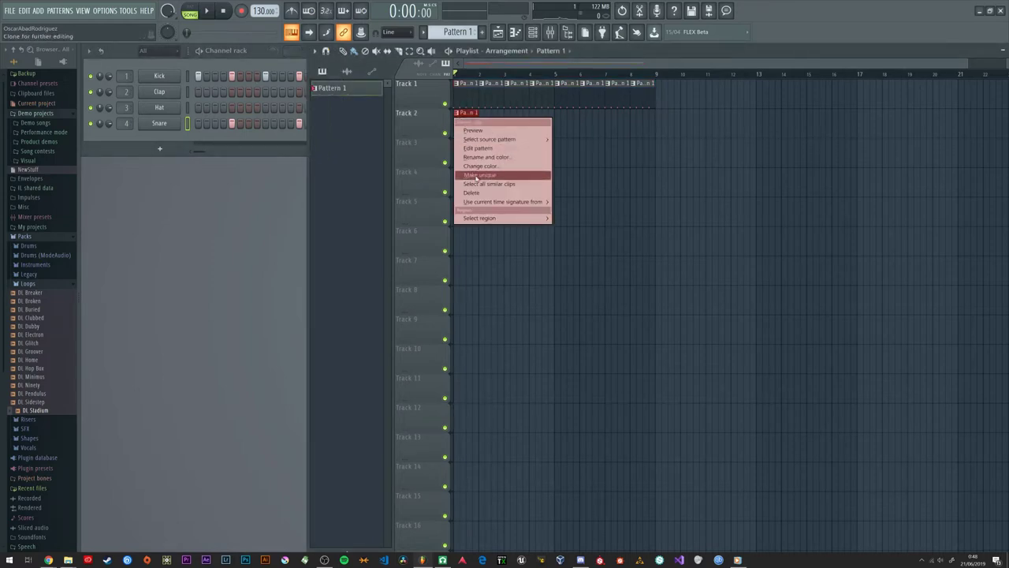
pyautogui.click(479, 175)
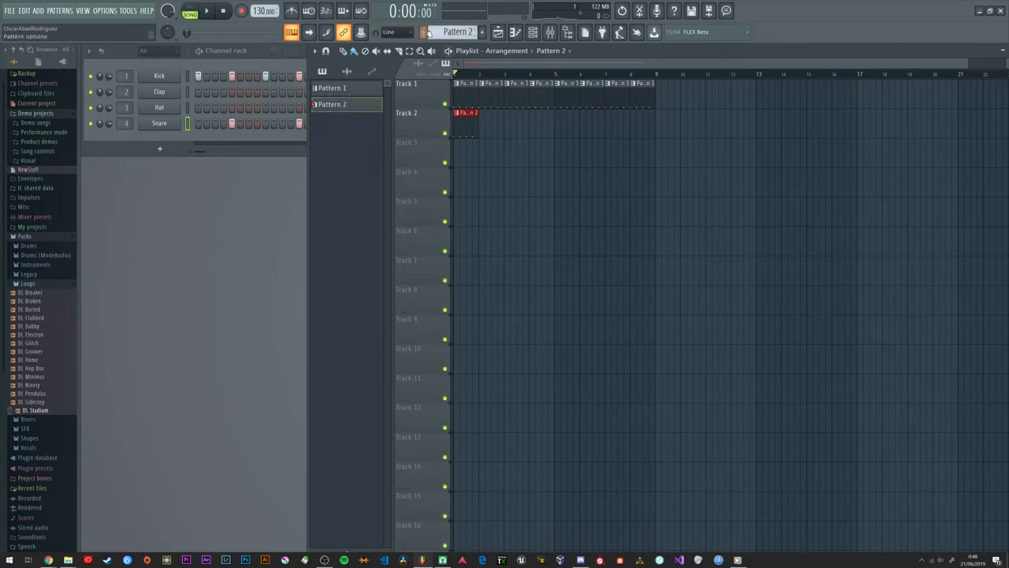
pyautogui.click(424, 31)
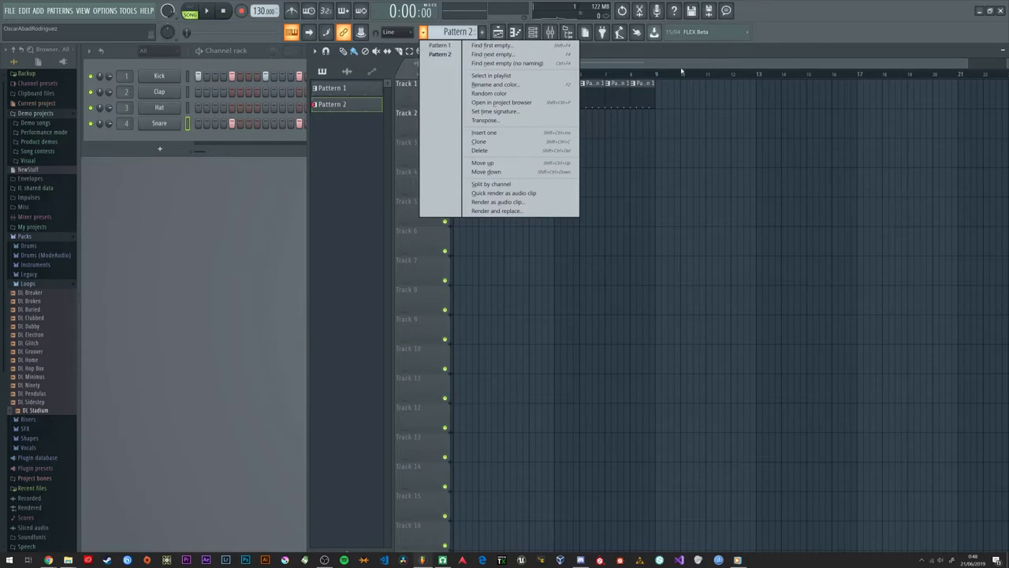
pyautogui.click(450, 55)
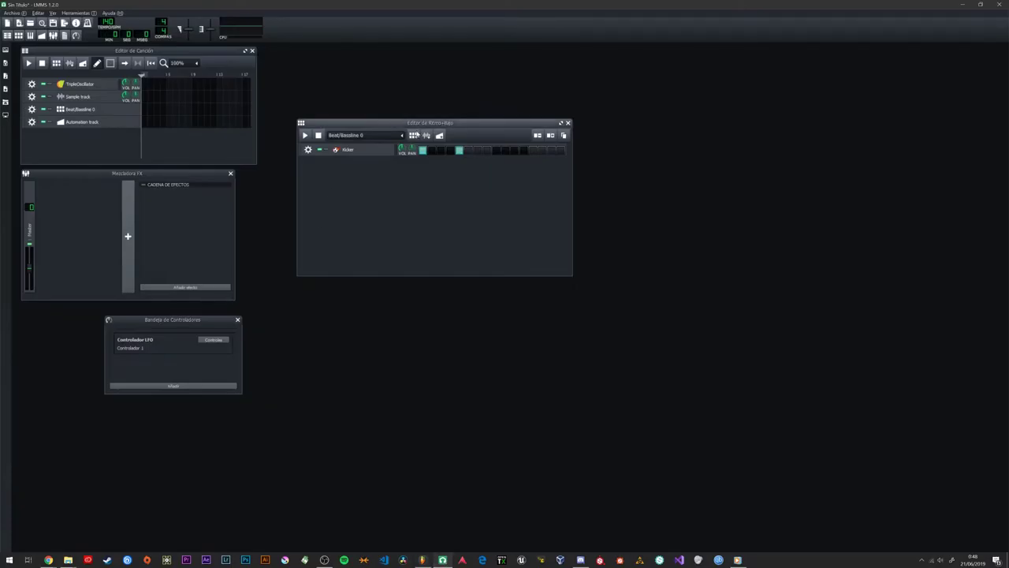
# Step: In LMMS, place a Beat/Bassline 0 clip at bar 2 of the song and open it in the beat and bassline editor
pyautogui.moveTo(437, 127); pyautogui.dragTo(339, 285)
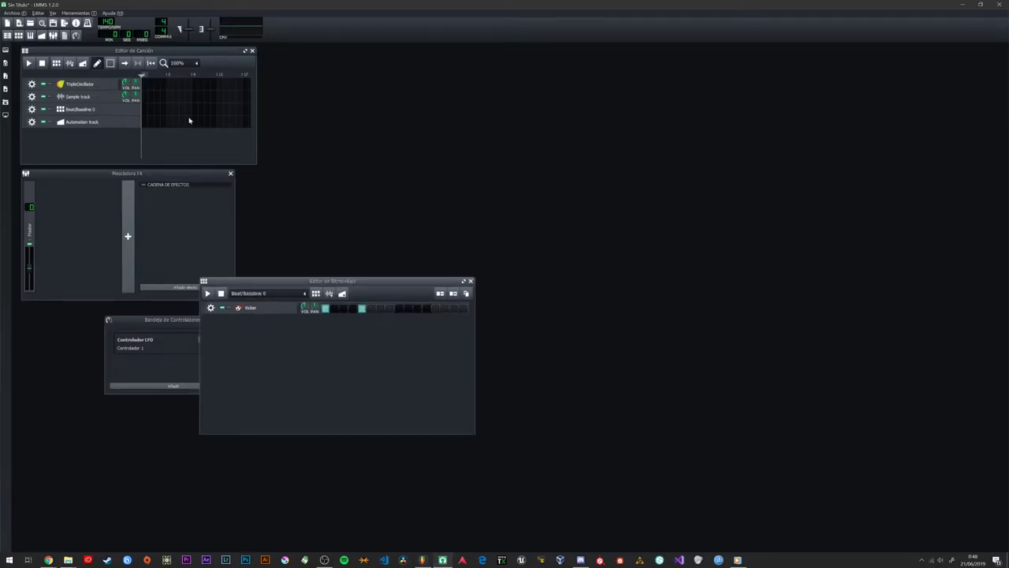
pyautogui.click(158, 111)
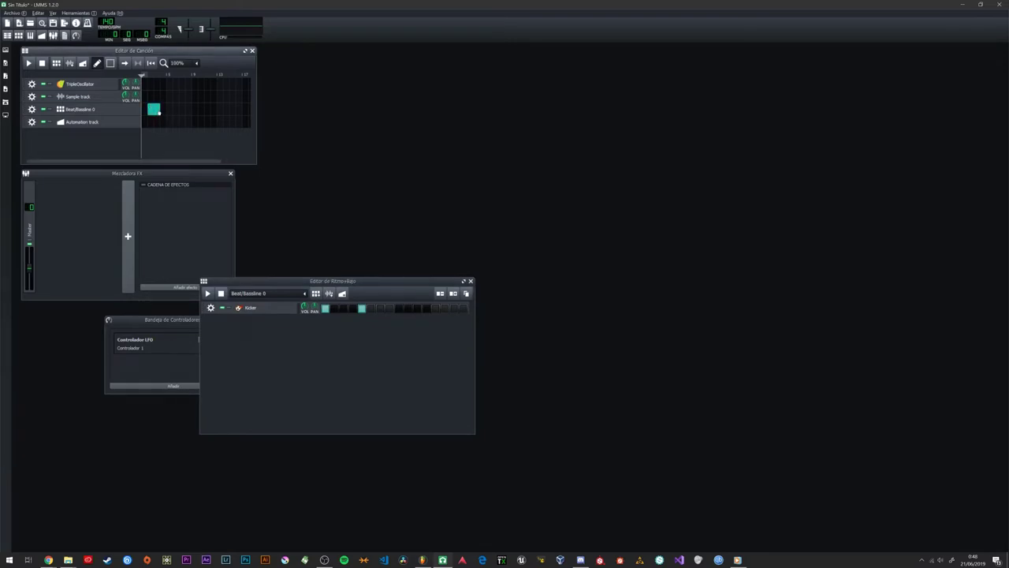
pyautogui.rightClick(158, 111)
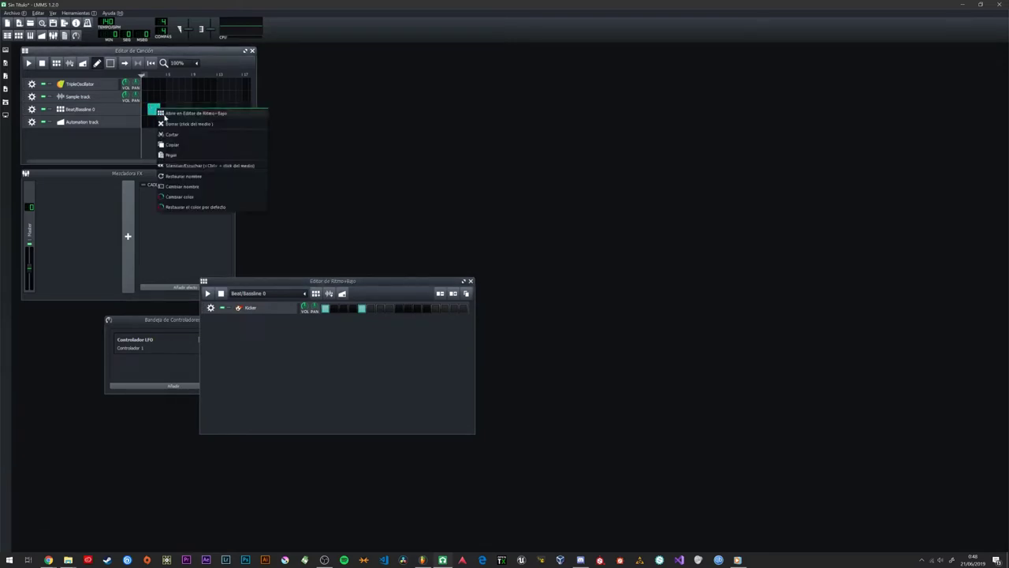
pyautogui.click(179, 115)
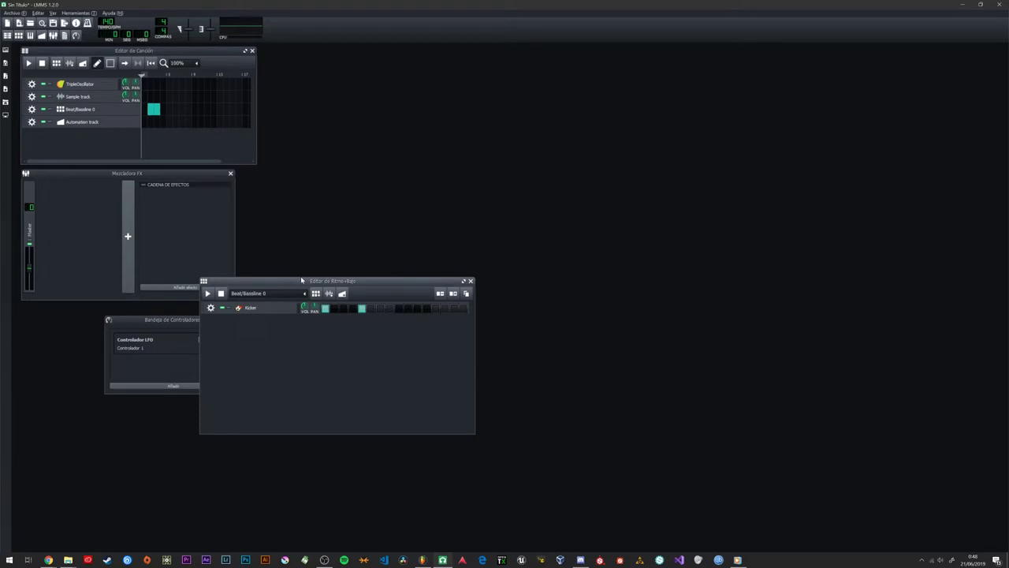
pyautogui.moveTo(324, 281); pyautogui.dragTo(376, 183)
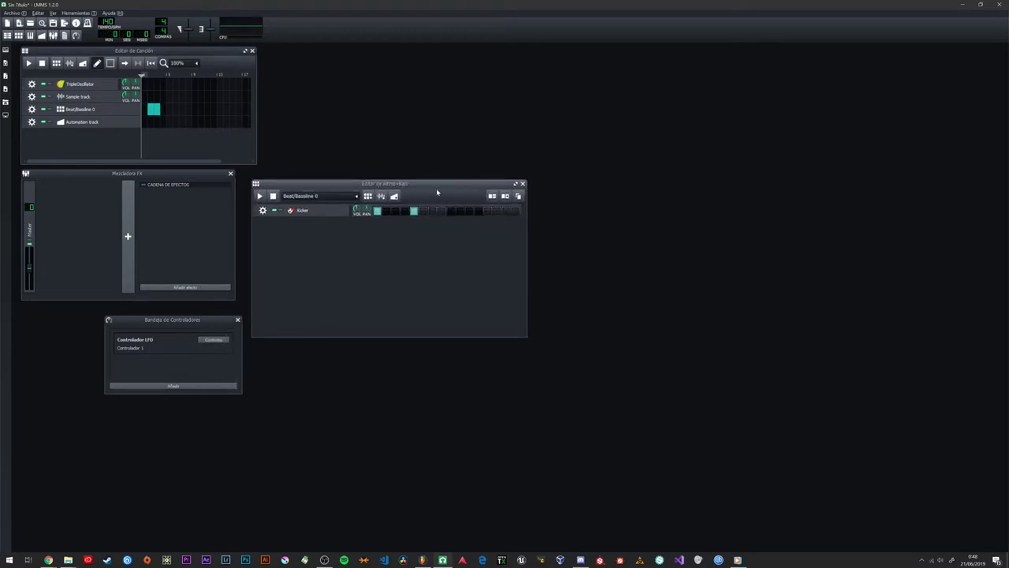
# Step: Complete the Kicker beat with hits on steps 9 and 13, and add a second Beat/Bassline 0 clip near bar 15
pyautogui.click(263, 198)
pyautogui.click(159, 113)
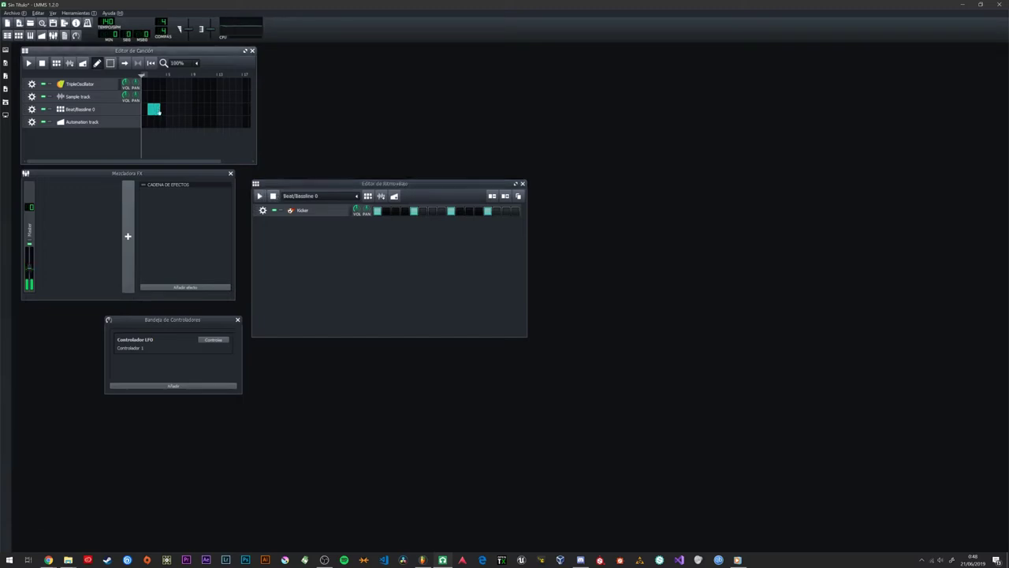
pyautogui.doubleClick(152, 113)
pyautogui.moveTo(160, 113); pyautogui.dragTo(238, 113)
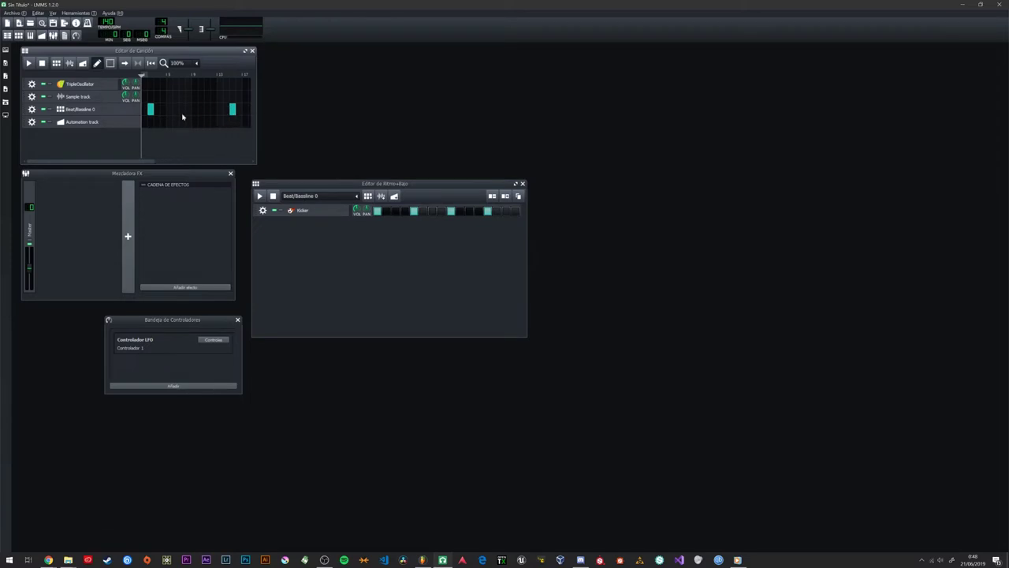
# Step: Create an empty clip at bar 1 of the TripleOscillator track and open it in the piano roll
pyautogui.click(87, 99)
pyautogui.click(79, 83)
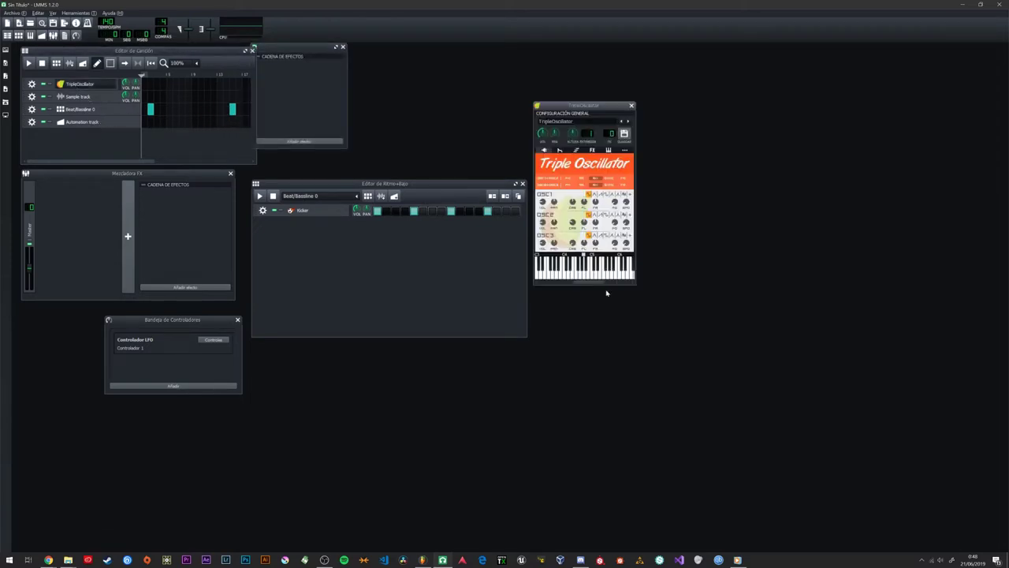
pyautogui.click(146, 88)
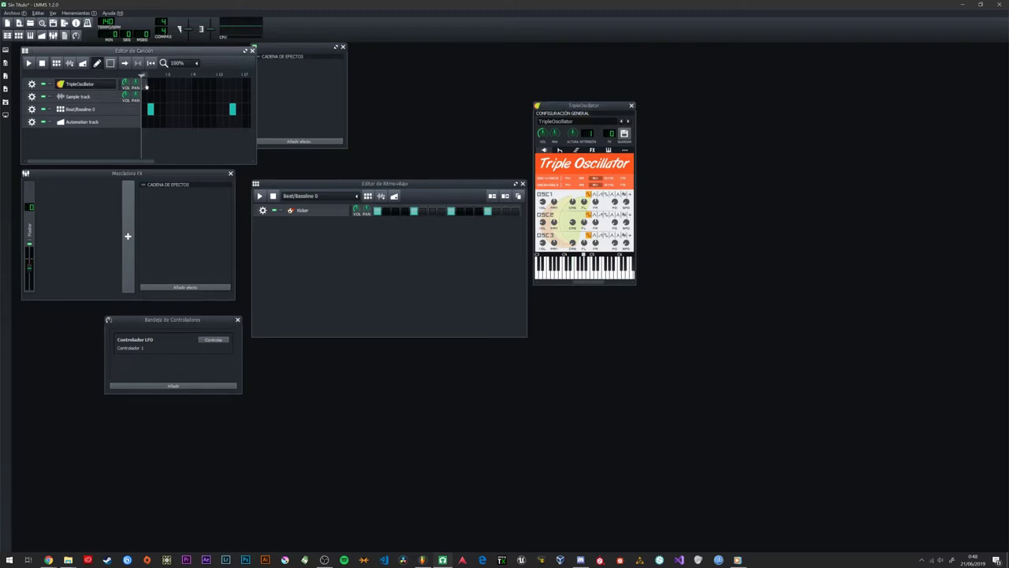
pyautogui.rightClick(146, 88)
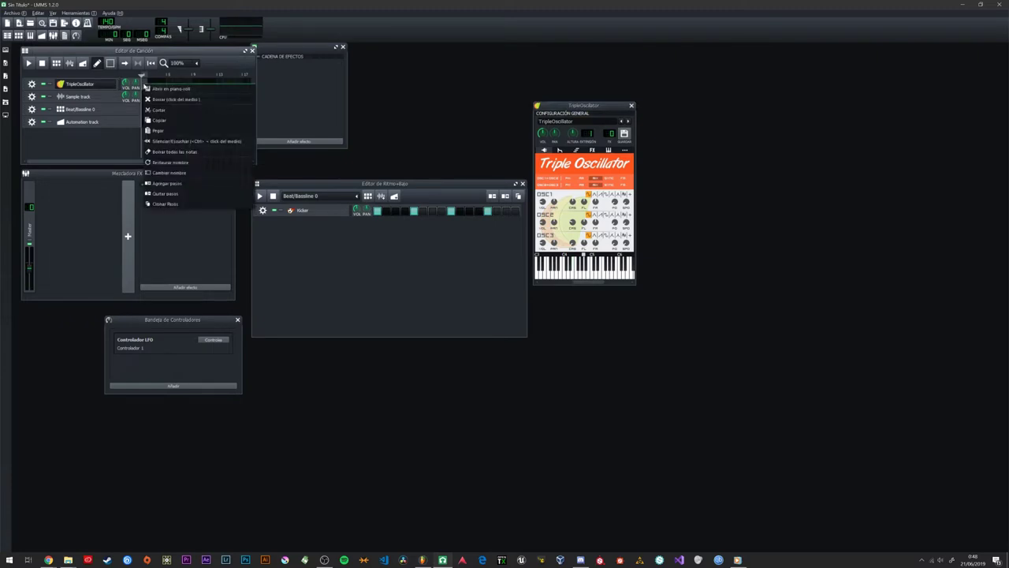
pyautogui.click(165, 90)
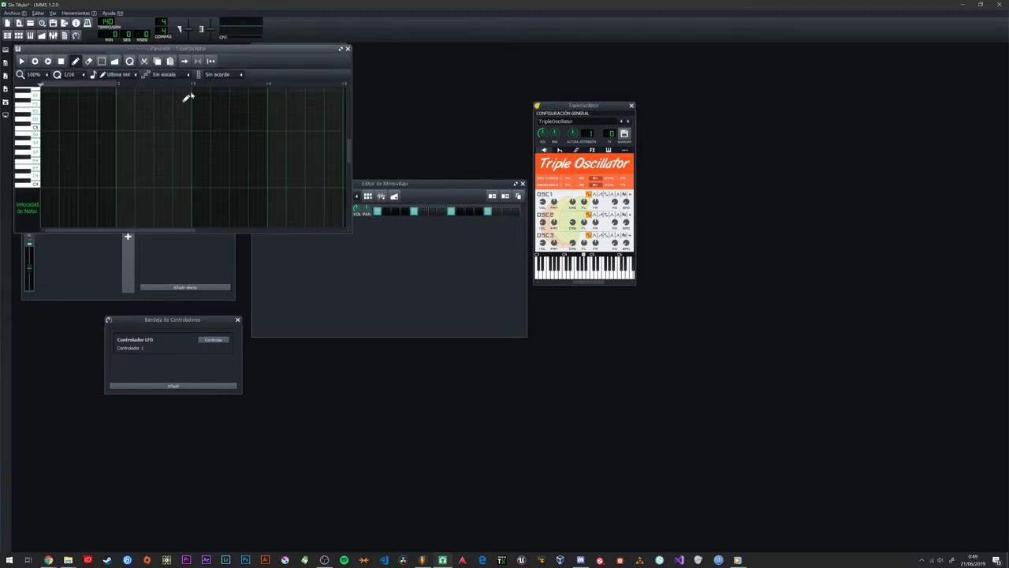
# Step: Preview the piano keys, draw a few notes over about four bars of the TripleOscillator clip, and close the piano roll and instrument windows
pyautogui.moveTo(250, 52); pyautogui.dragTo(416, 103)
pyautogui.click(208, 194)
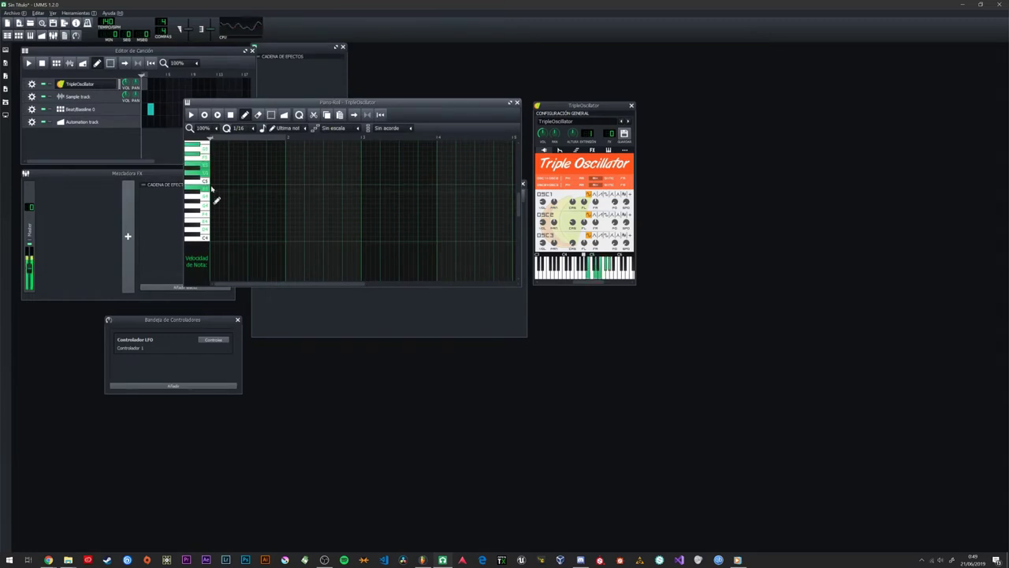
pyautogui.click(307, 191)
pyautogui.click(340, 183)
pyautogui.click(359, 168)
pyautogui.click(392, 206)
pyautogui.click(440, 176)
pyautogui.click(517, 104)
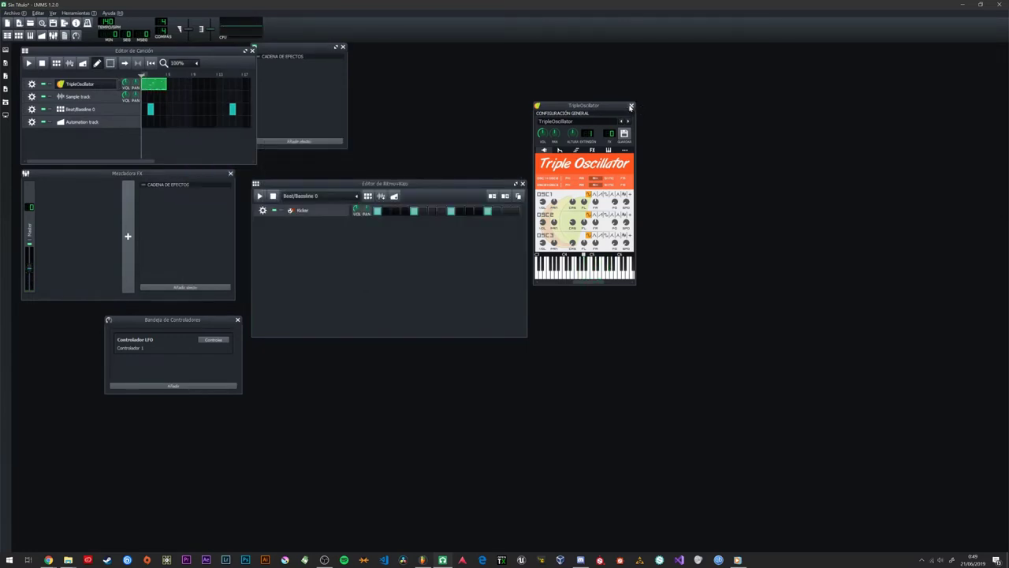
pyautogui.click(630, 107)
# Step: Switch back to FL Studio, solo Track 2 and play the song from the start to hear its clip
pyautogui.hotkey('alt', 'Tab')
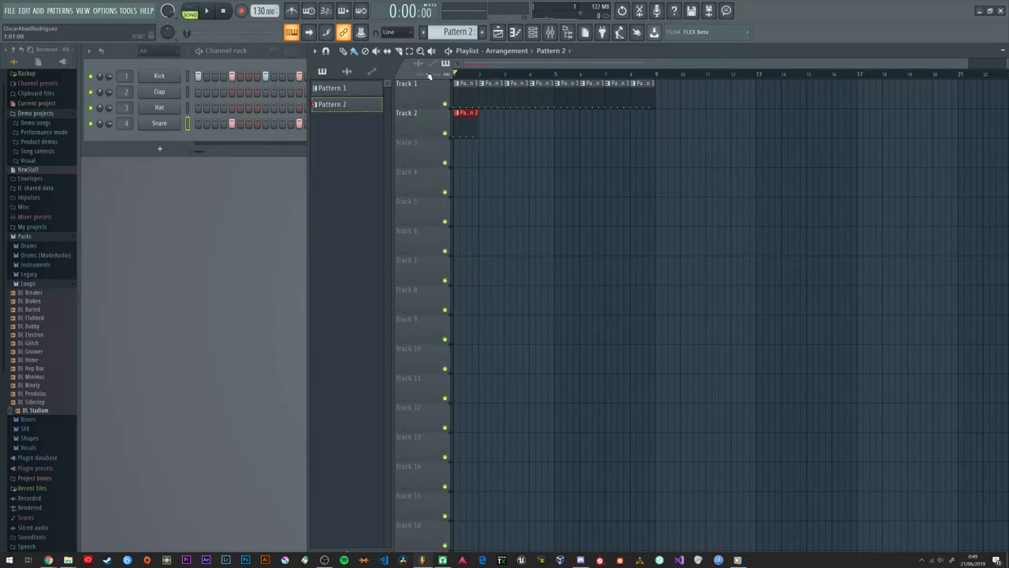
pyautogui.rightClick(444, 133)
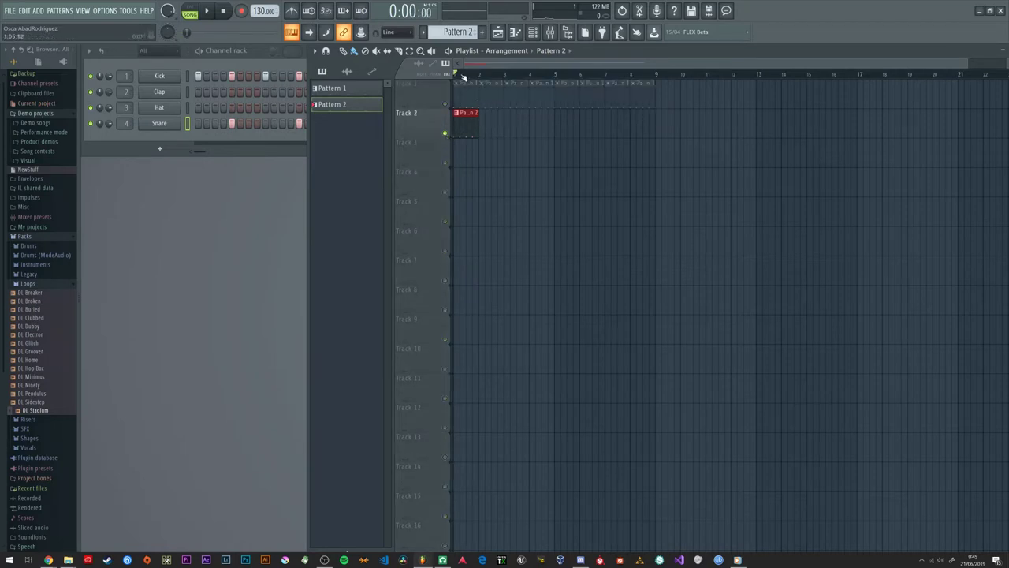
pyautogui.press('space')
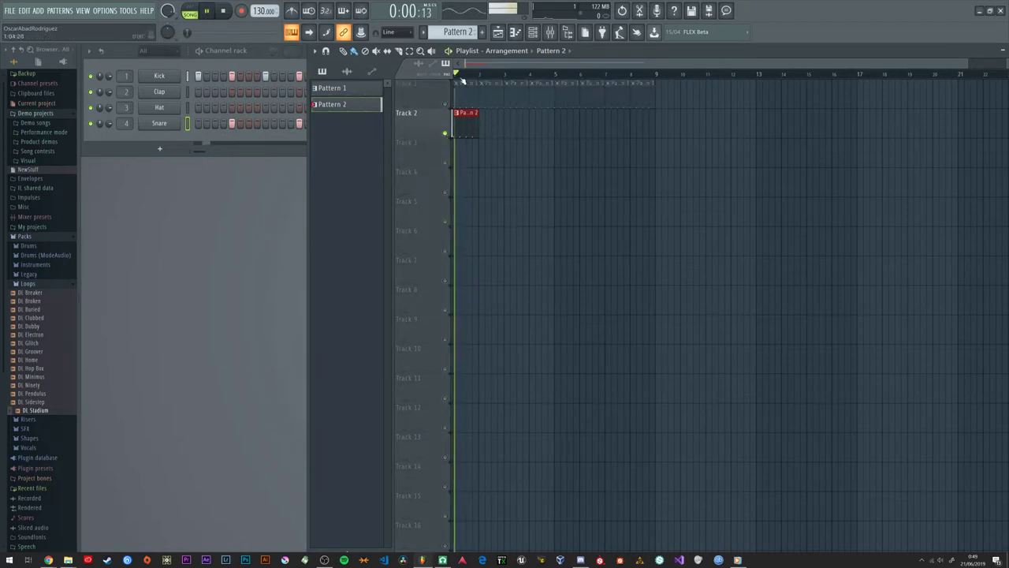
# Step: Stop playback, remove the Kick hits on steps 5 and 13 of Pattern 2, and play the song to hear the change
pyautogui.press('space')
pyautogui.click(298, 79)
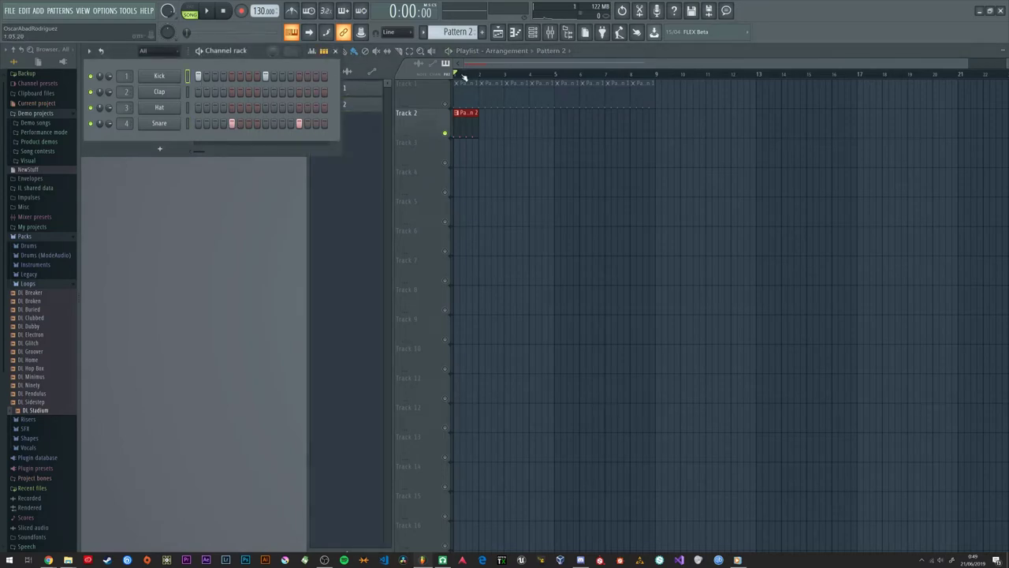
pyautogui.click(465, 76)
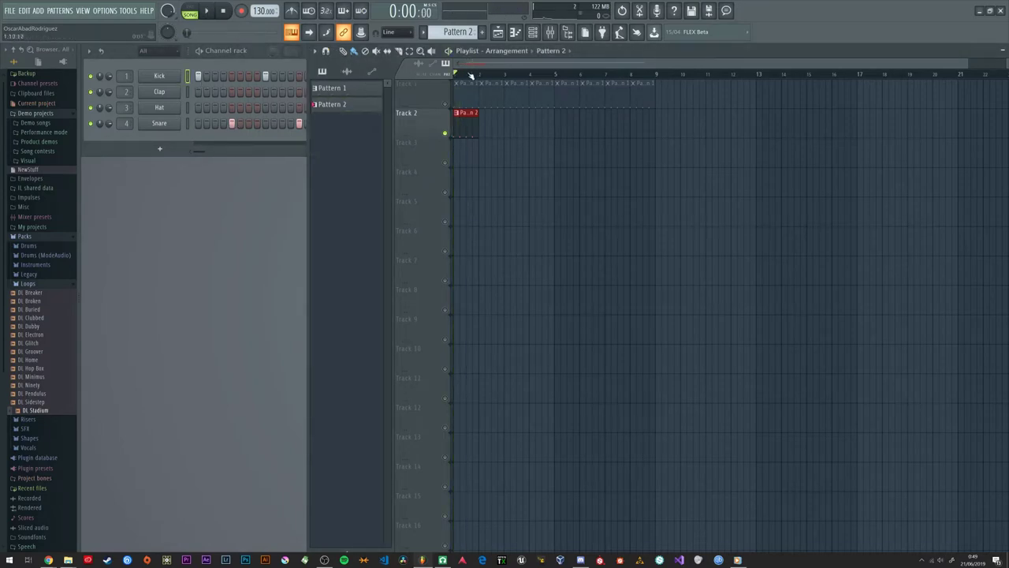
pyautogui.press('space')
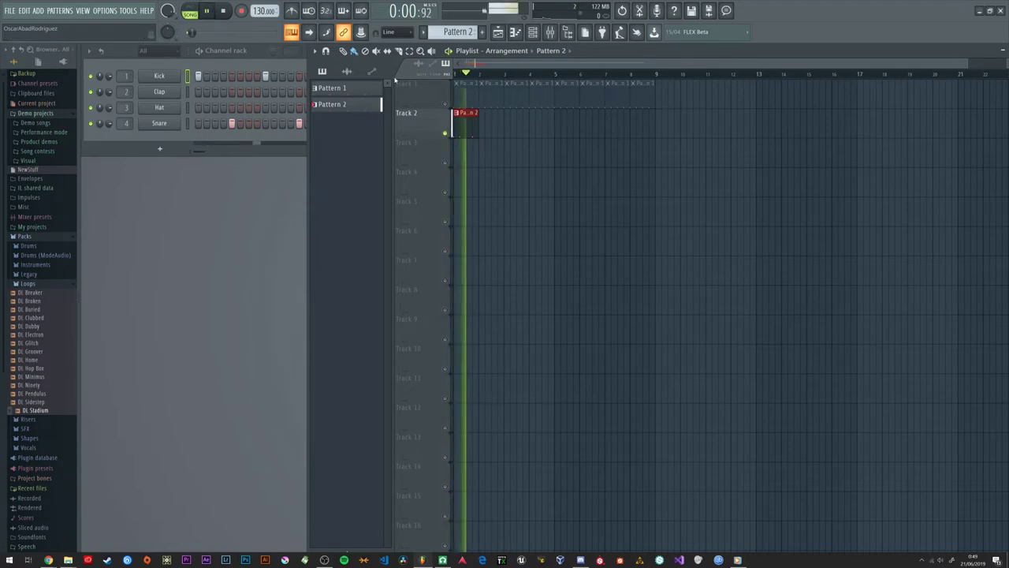
pyautogui.press('space')
# Step: Reduce the Snare in Pattern 2 to a single hit on step 9 and play the song to hear it
pyautogui.click(319, 137)
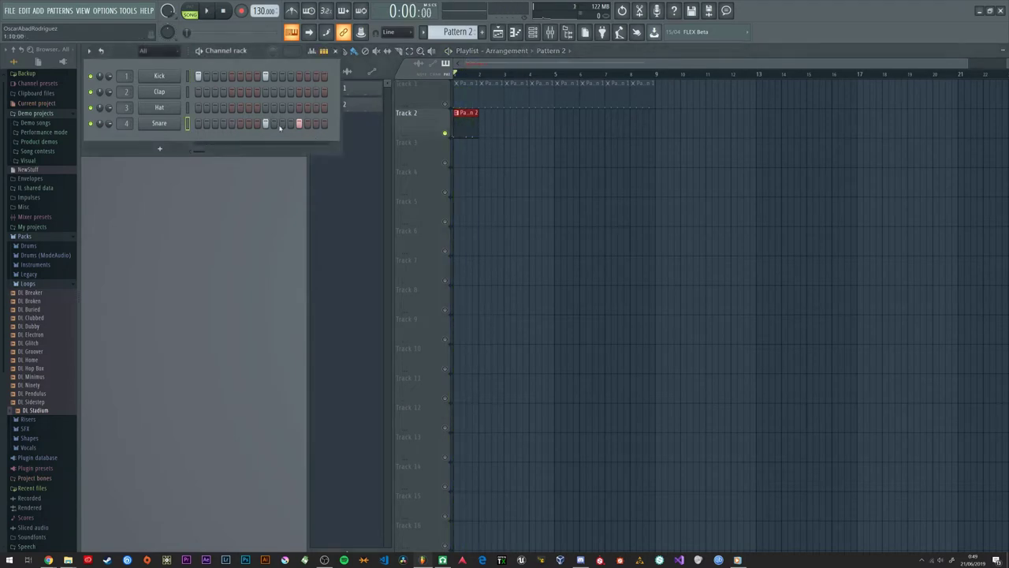
pyautogui.press('space')
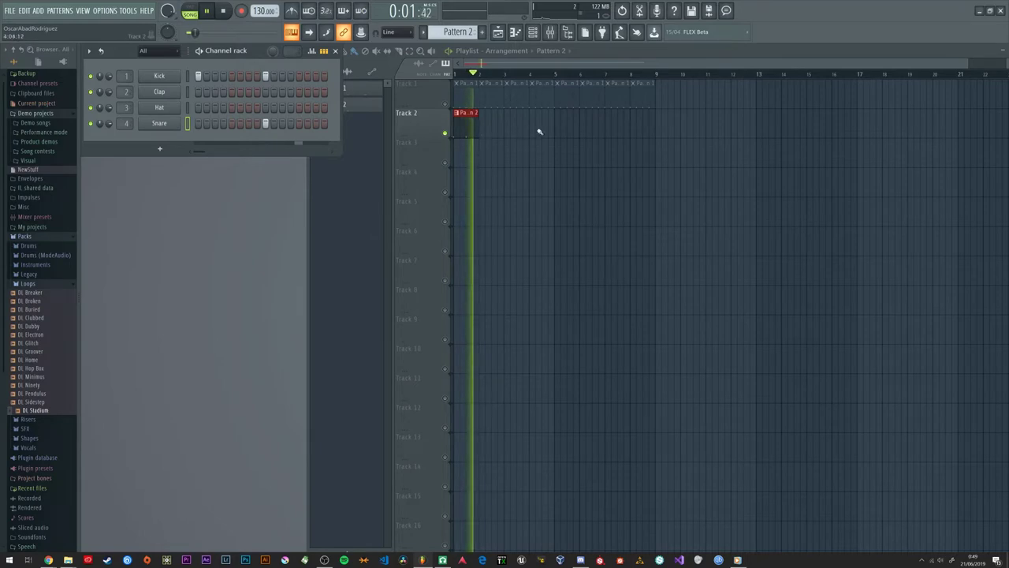
pyautogui.press('space')
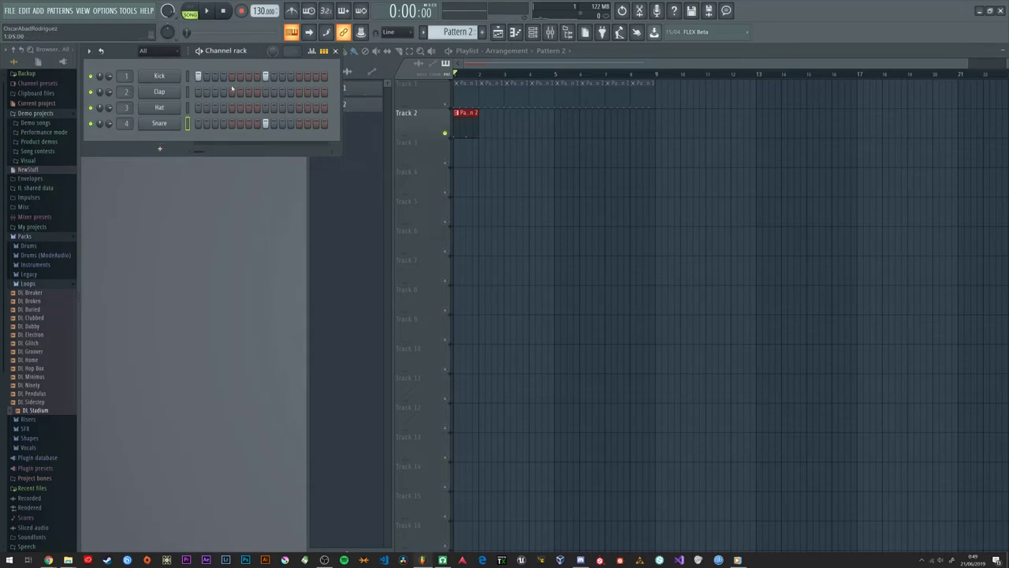
# Step: Close the list of new channel plugins without adding one and unsolo Track 2 in the playlist
pyautogui.click(159, 148)
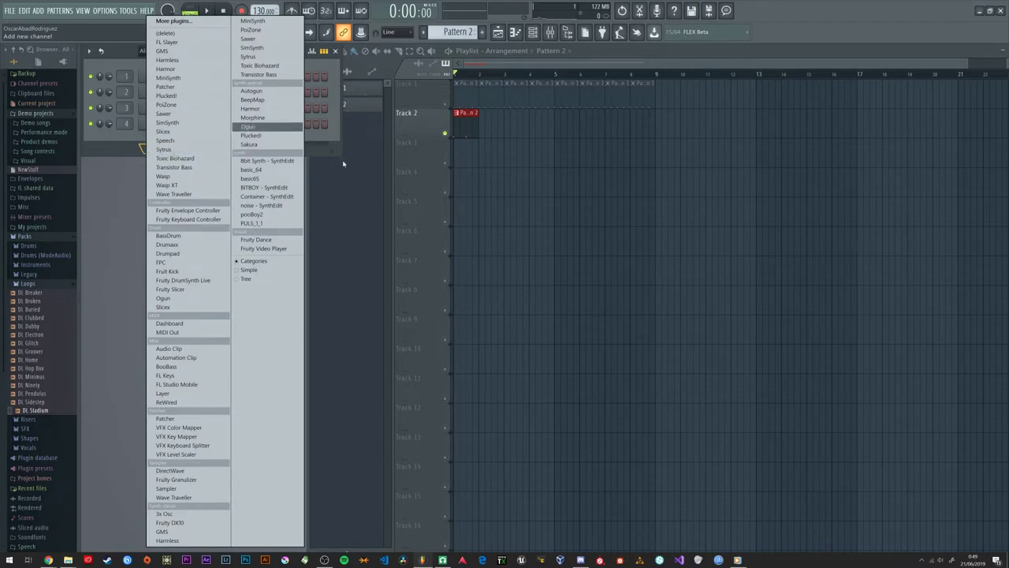
pyautogui.click(173, 150)
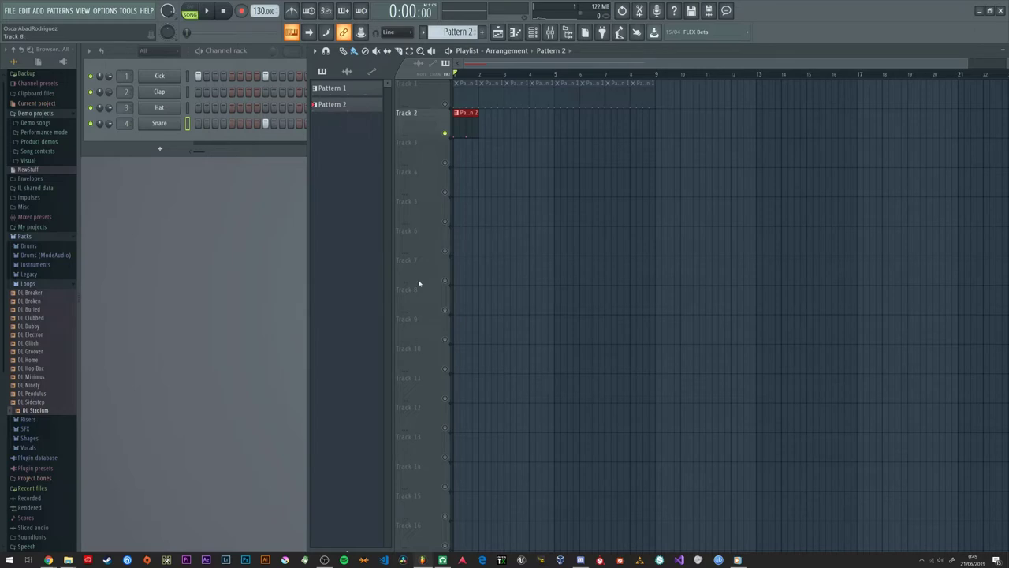
pyautogui.keyDown('ctrl'); pyautogui.click(445, 133); pyautogui.keyUp('ctrl')
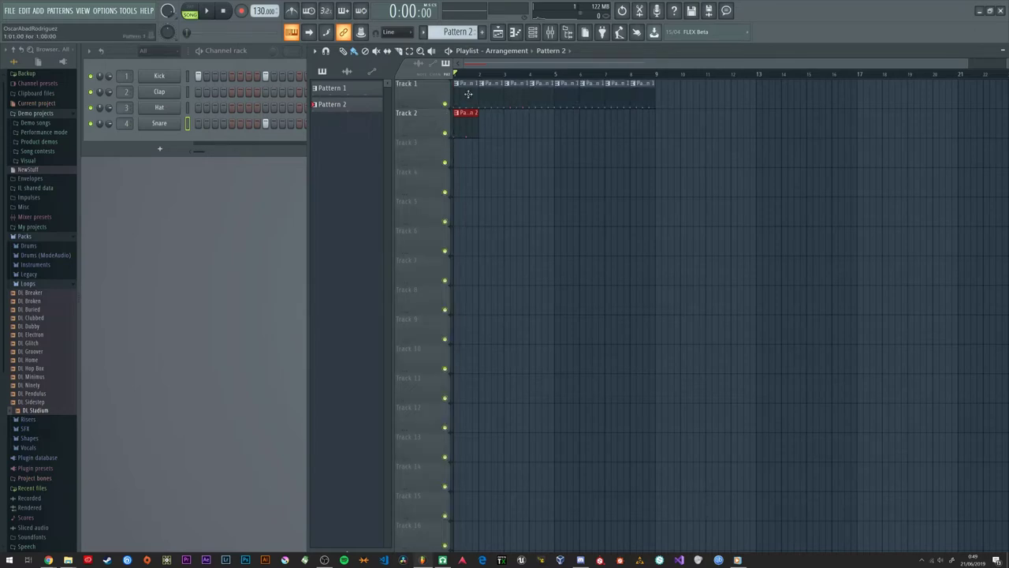
# Step: Add a Sakura instrument channel and replace it with Sytrus, closing each plugin's window
pyautogui.click(177, 149)
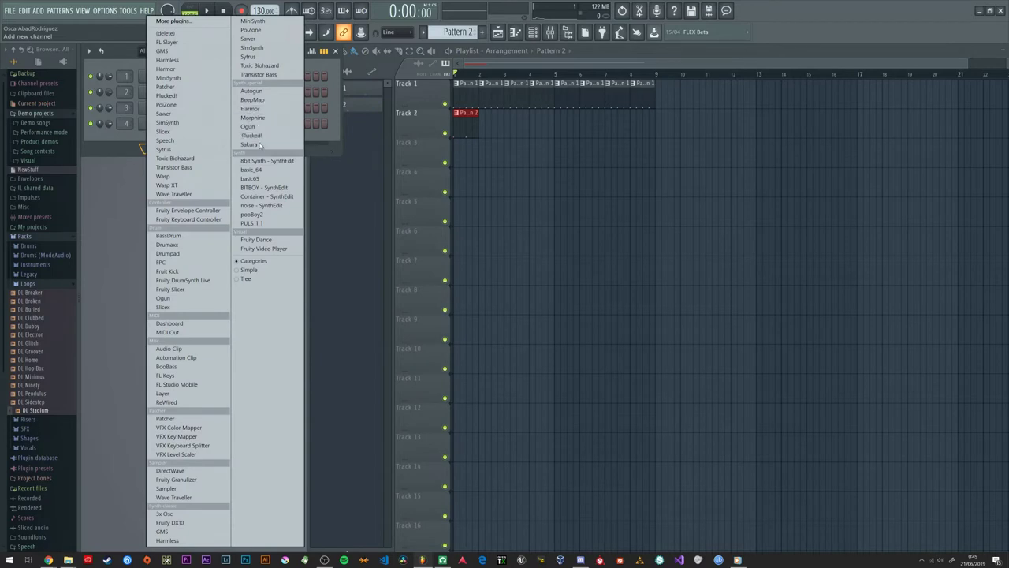
pyautogui.click(250, 144)
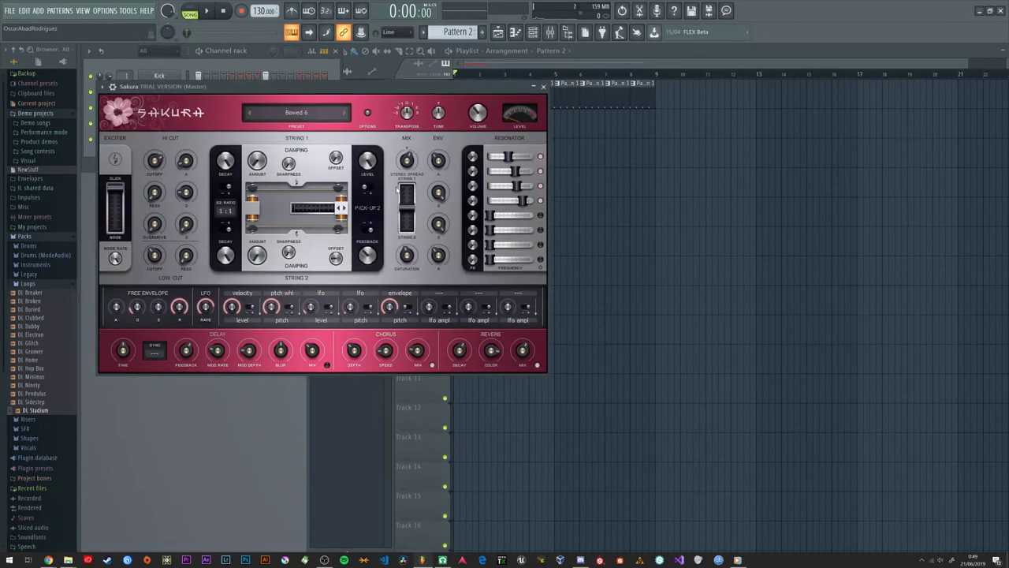
pyautogui.click(543, 86)
pyautogui.rightClick(169, 139)
pyautogui.moveTo(217, 211)
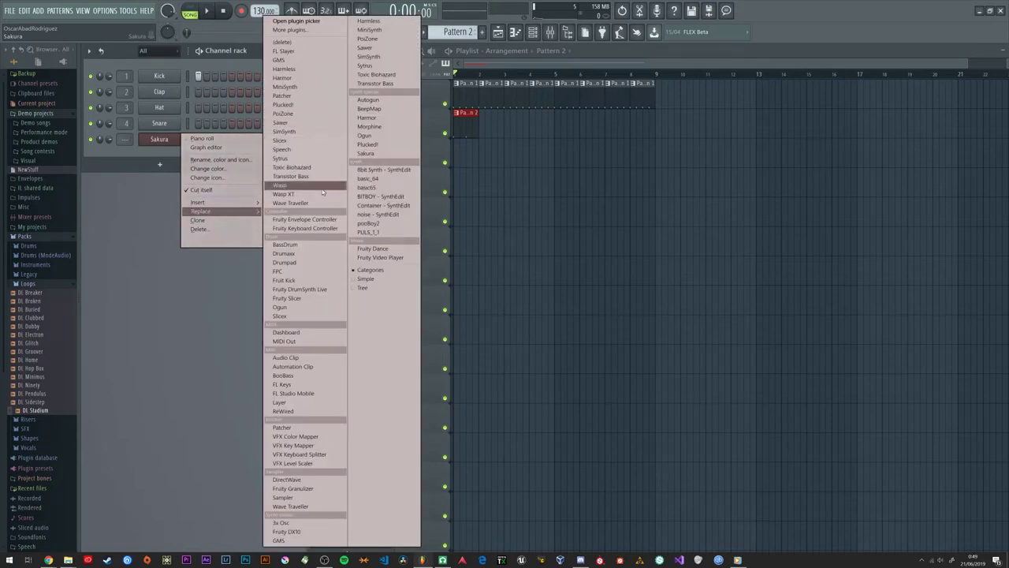
pyautogui.click(307, 158)
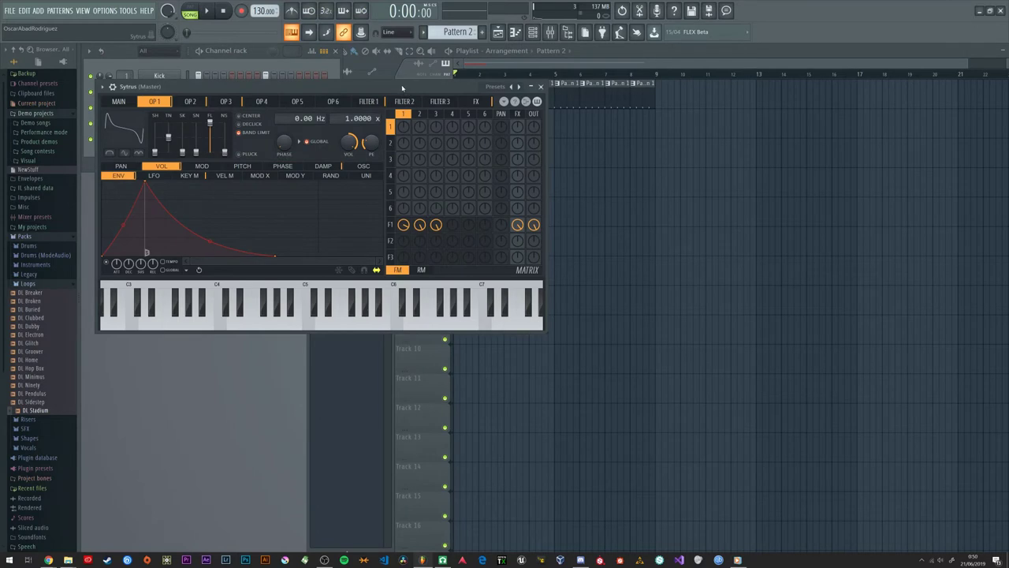
pyautogui.moveTo(521, 87); pyautogui.dragTo(553, 226)
pyautogui.click(573, 226)
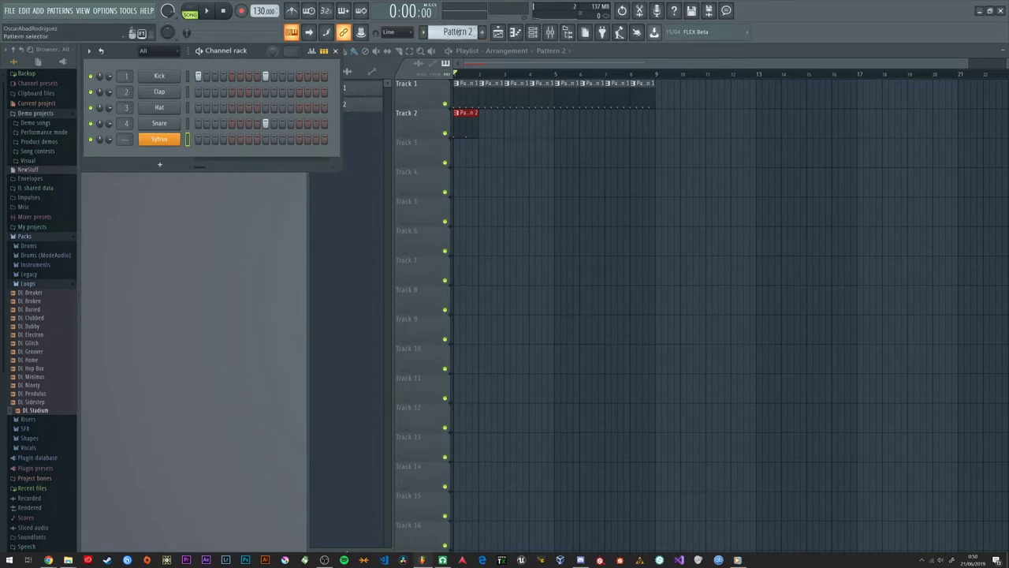
# Step: Select Pattern 1 and shift the playlist's edge so the whole channel rack is uncovered
pyautogui.press('F4')
pyautogui.hotkey('ctrl', 'z')
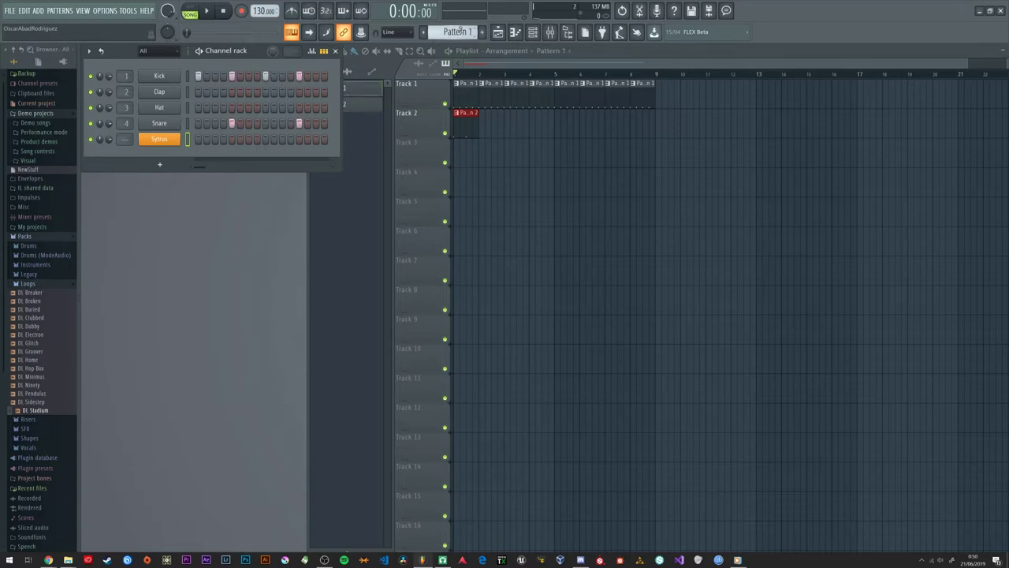
pyautogui.moveTo(311, 165); pyautogui.dragTo(351, 165)
pyautogui.click(398, 91)
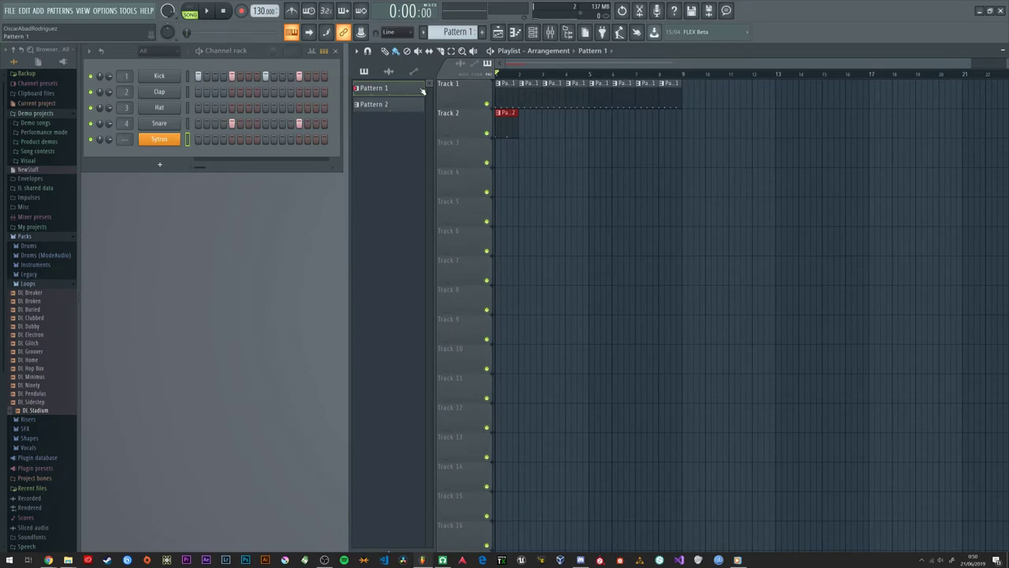
# Step: Switch playback to pattern mode, listen to Pattern 1 and Pattern 2, and stop
pyautogui.press('l')
pyautogui.press('space')
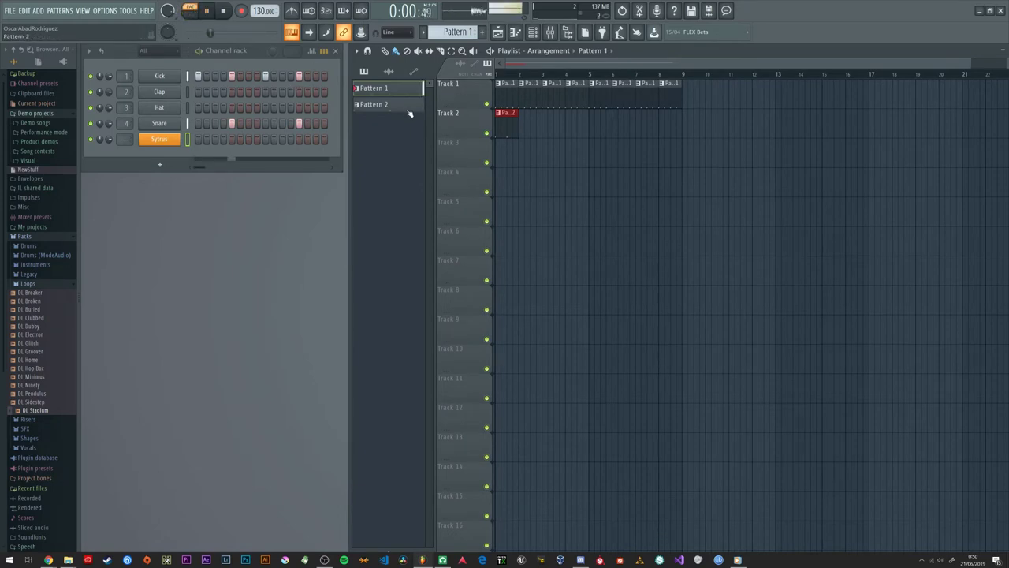
pyautogui.click(398, 104)
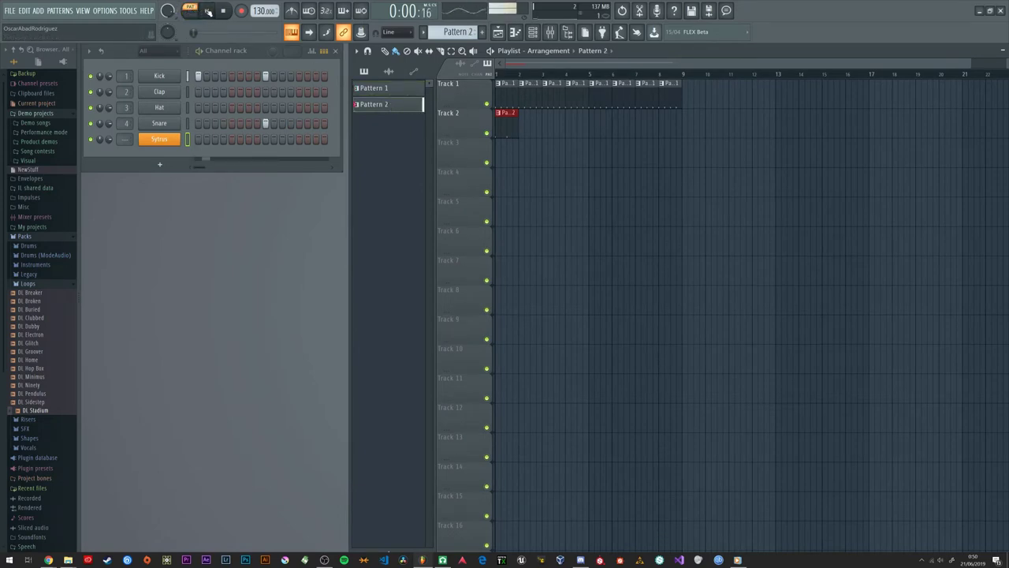
pyautogui.click(225, 11)
# Step: Select the empty Pattern 3, open the Sytrus channel in the piano roll and reposition its window
pyautogui.scroll(-1, 452, 35)
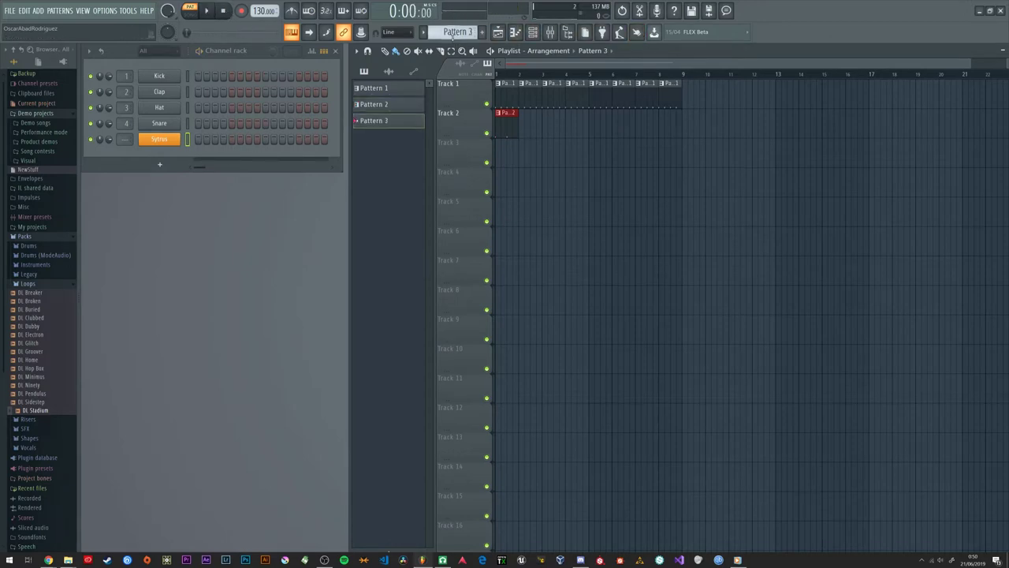
pyautogui.rightClick(169, 140)
pyautogui.click(197, 140)
pyautogui.moveTo(592, 103); pyautogui.dragTo(503, 98)
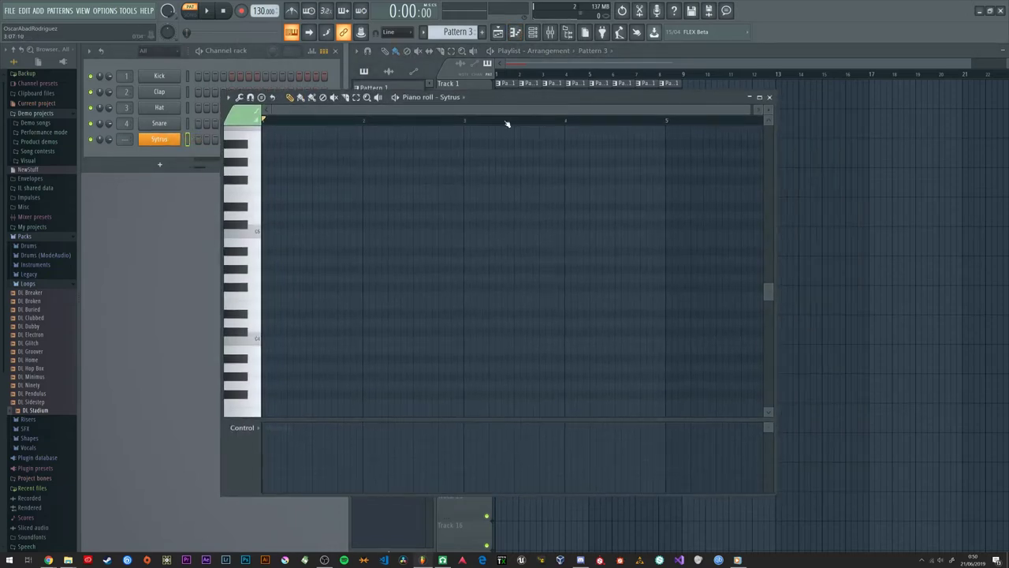
# Step: Switch to LMMS, open the TripleOscillator clip in the piano roll and enlarge its window
pyautogui.hotkey('alt', 'Tab')
pyautogui.click(472, 196)
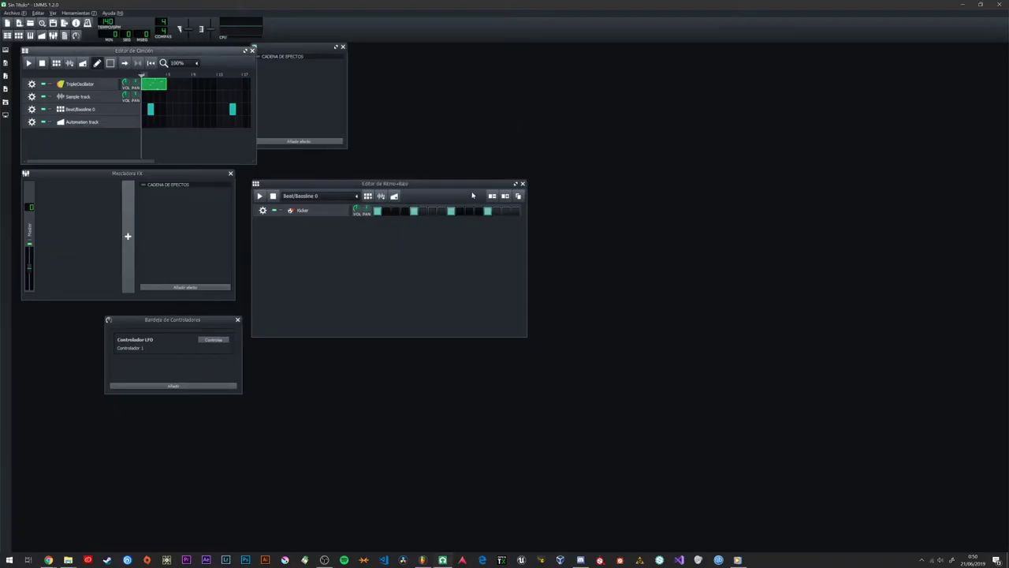
pyautogui.rightClick(153, 87)
pyautogui.click(181, 92)
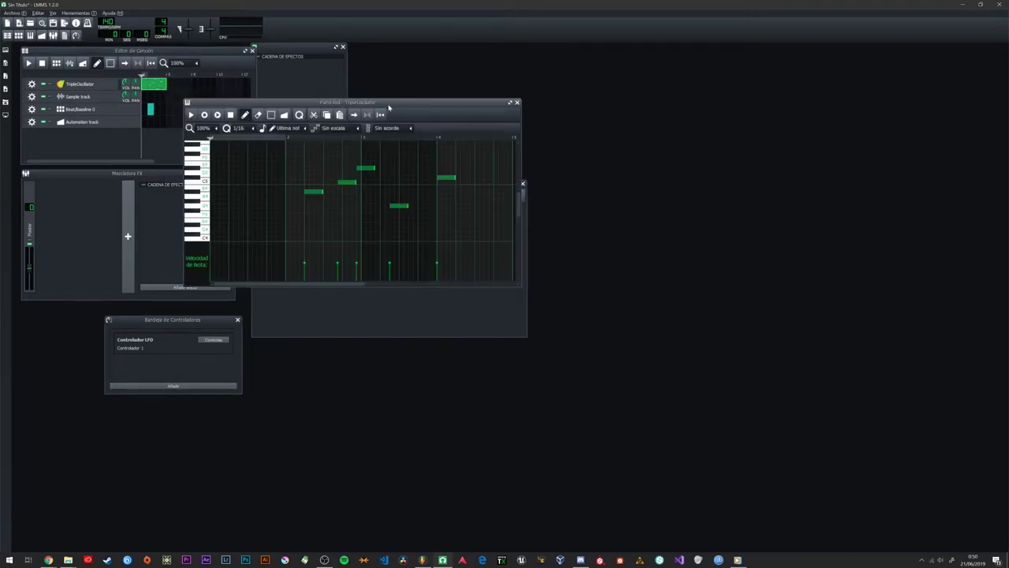
pyautogui.moveTo(377, 105); pyautogui.dragTo(425, 81)
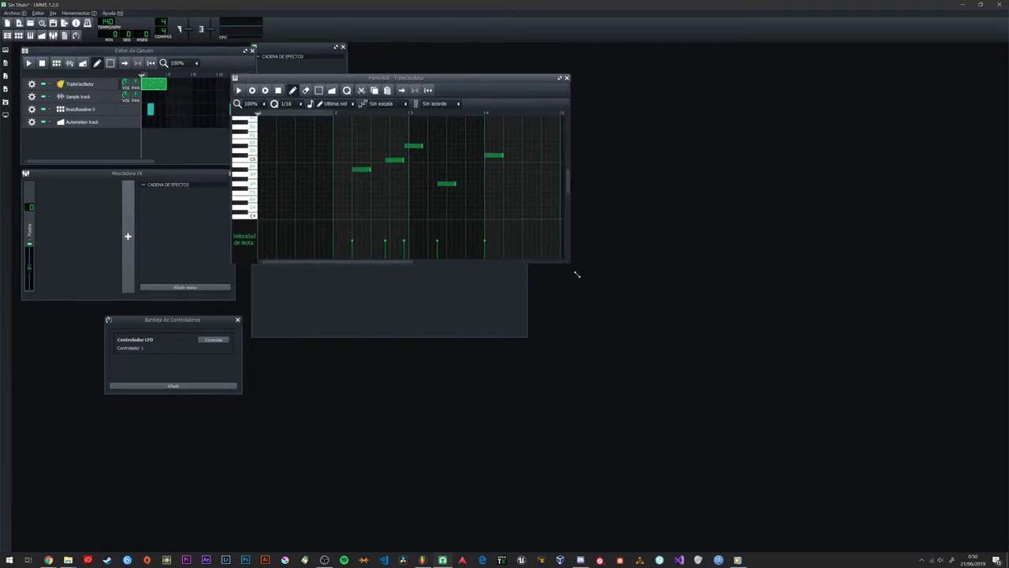
pyautogui.moveTo(570, 264); pyautogui.dragTo(774, 433)
pyautogui.scroll(1, 475, 258)
pyautogui.scroll(-2, 475, 258)
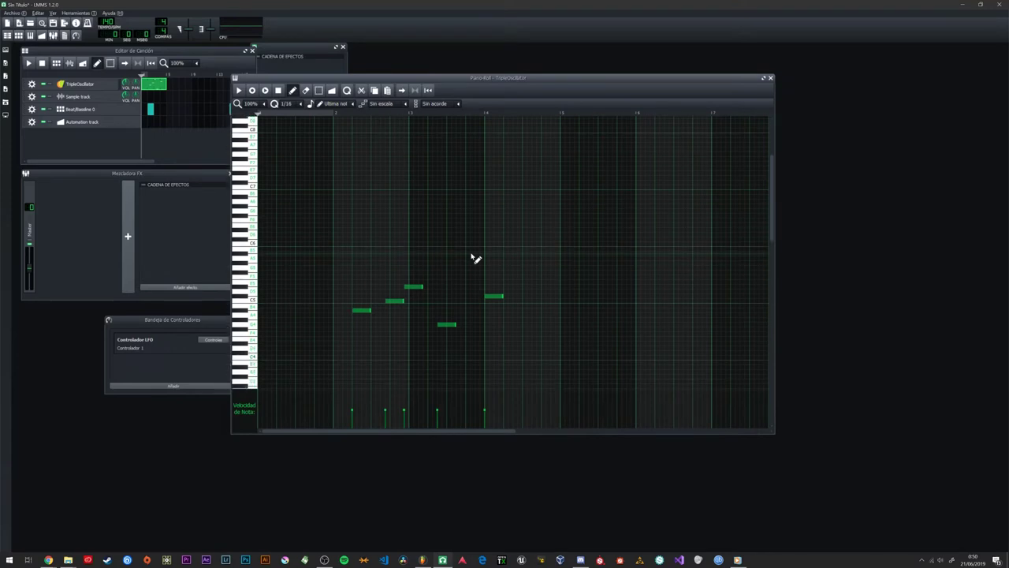
# Step: Compare the LMMS piano roll with the FL Studio one and examine its range of octaves
pyautogui.hotkey('alt', 'Tab')
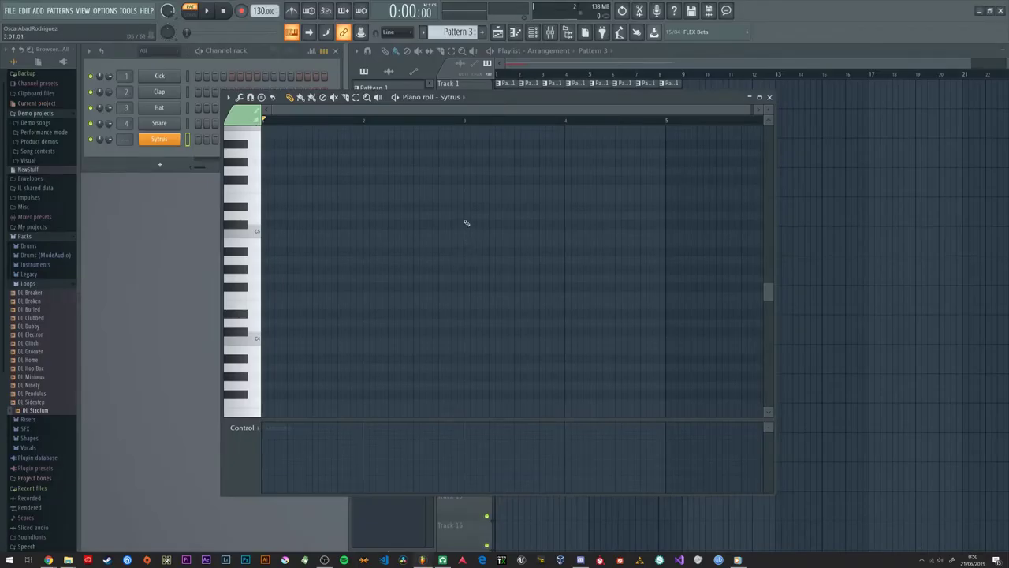
pyautogui.hotkey('alt', 'Tab')
pyautogui.scroll(-4, 289, 222)
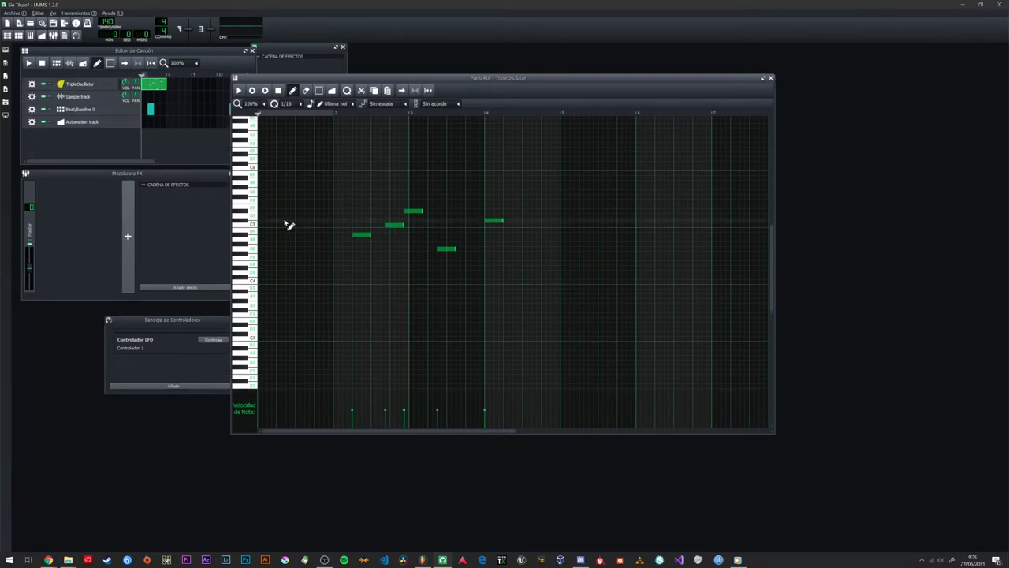
pyautogui.scroll(5, 257, 378)
pyautogui.scroll(1, 260, 260)
pyautogui.scroll(-2, 265, 289)
pyautogui.scroll(-1, 266, 289)
pyautogui.scroll(-10, 247, 307)
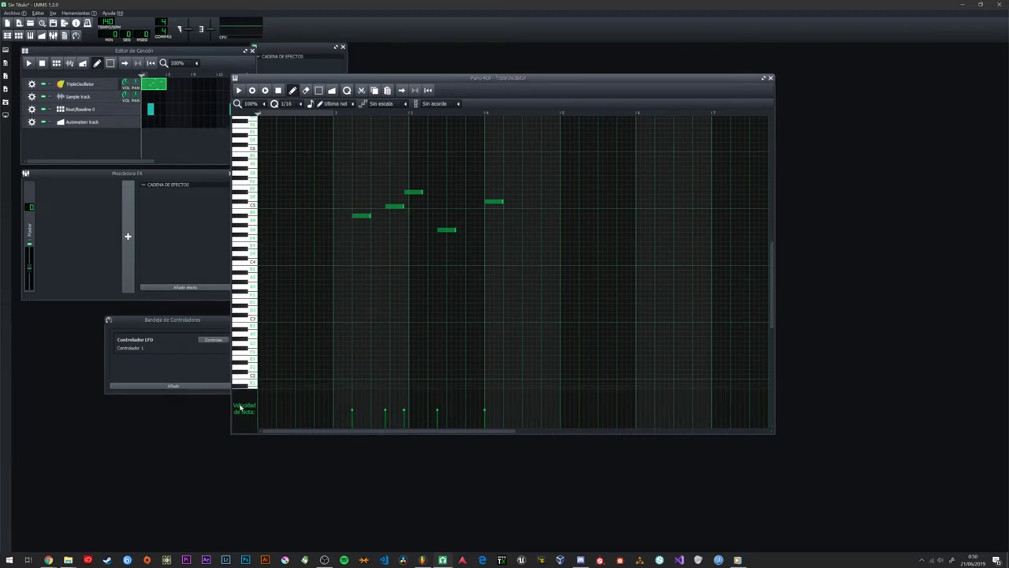
# Step: Preview the lowest key, a key near C1 and the C8 key, and move the piano roll clear of the song editor
pyautogui.click(252, 384)
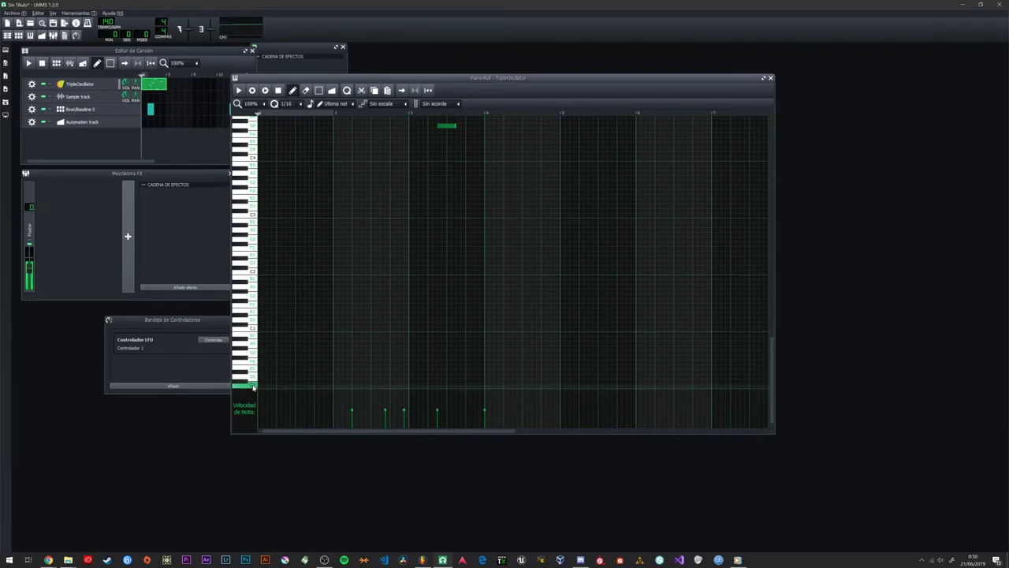
pyautogui.click(252, 316)
pyautogui.scroll(13, 307, 212)
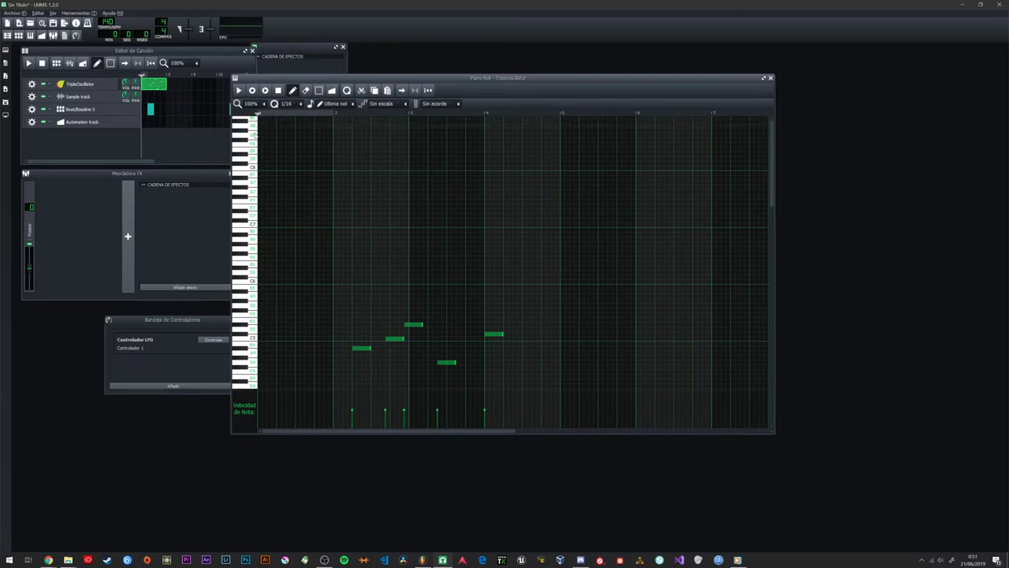
pyautogui.click(252, 167)
pyautogui.moveTo(591, 81); pyautogui.dragTo(634, 78)
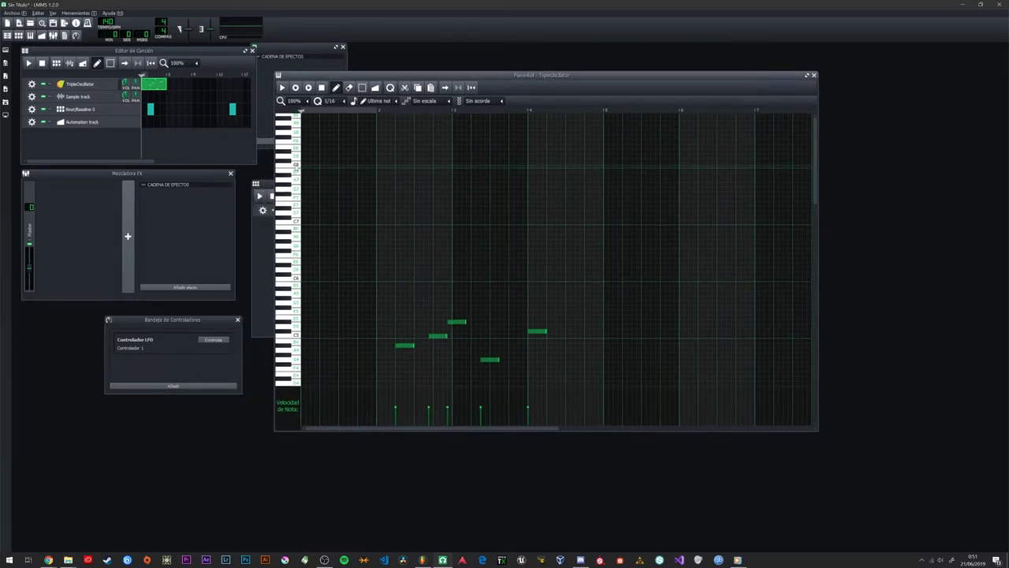
# Step: Return to the lowest octaves and preview keys near C1 and C2, sweeping upward into the third octave
pyautogui.scroll(-8, 325, 237)
pyautogui.scroll(-1, 316, 281)
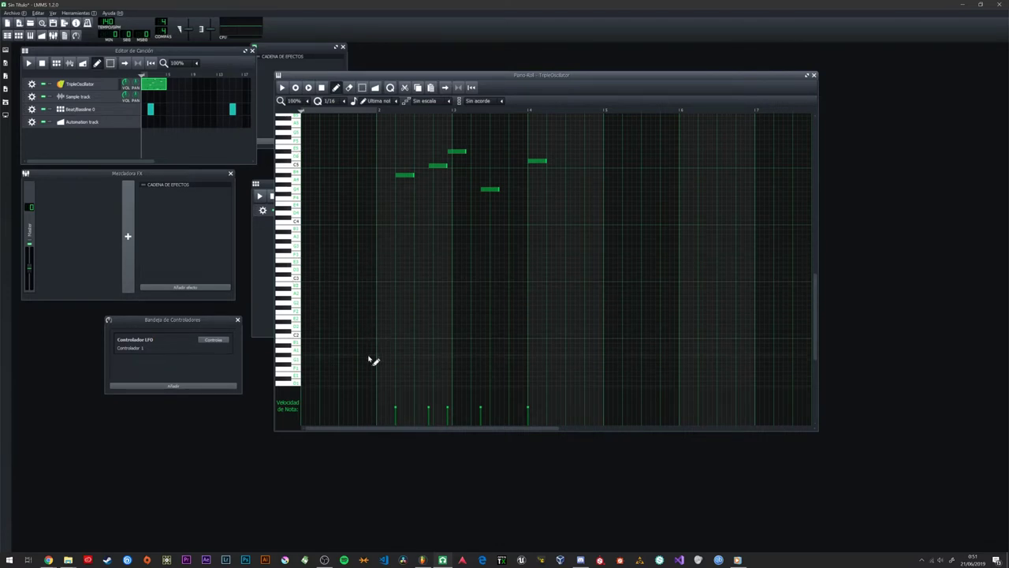
pyautogui.scroll(-4, 371, 347)
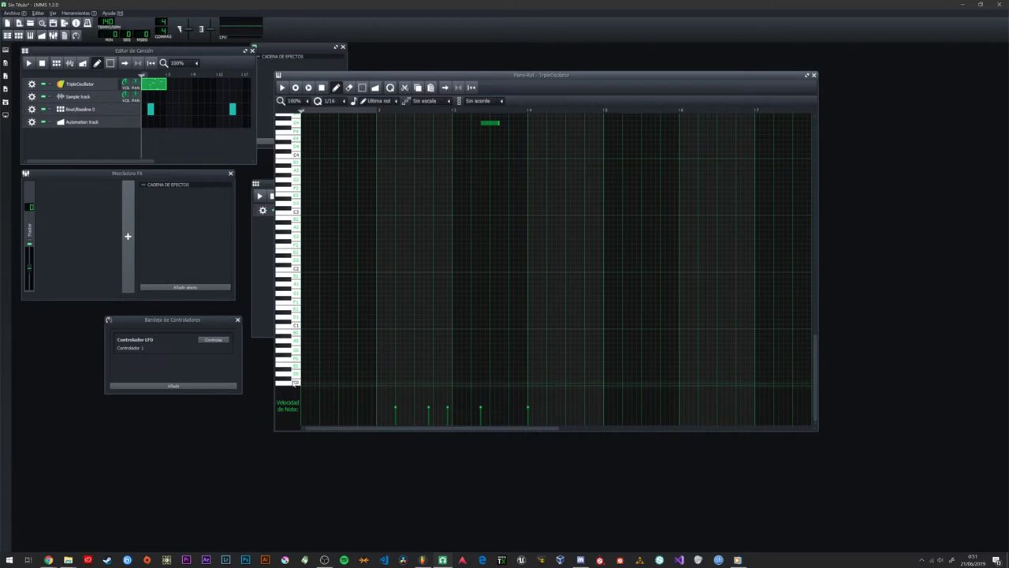
pyautogui.click(286, 322)
pyautogui.click(295, 272)
pyautogui.moveTo(295, 250); pyautogui.dragTo(296, 189)
# Step: Preview the highest key and one in the middle range, and move the piano roll clear of the Beat/Bassline editor
pyautogui.scroll(12, 397, 279)
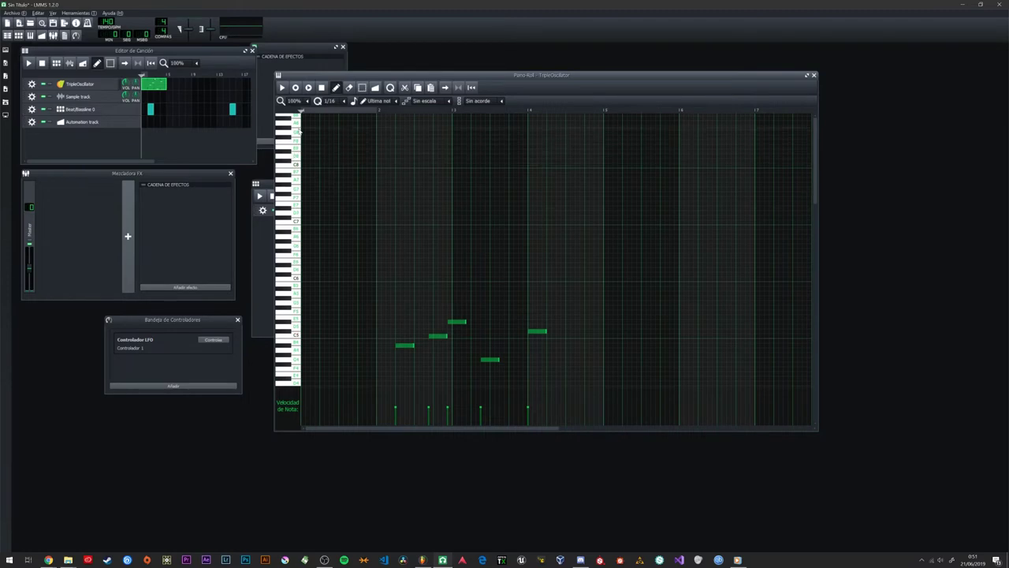
pyautogui.click(297, 115)
pyautogui.scroll(-4, 418, 276)
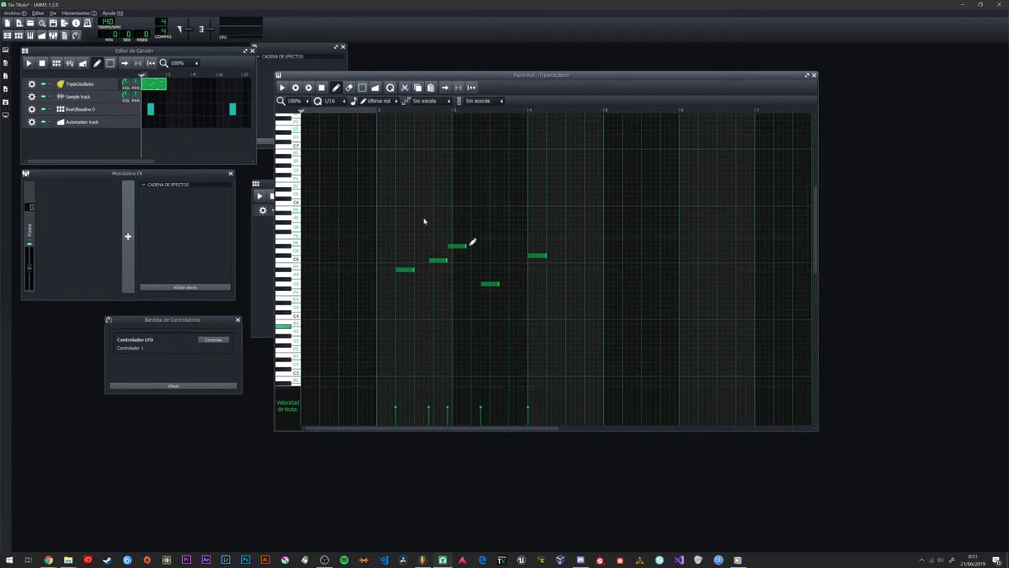
pyautogui.click(291, 230)
pyautogui.moveTo(497, 79); pyautogui.dragTo(581, 86)
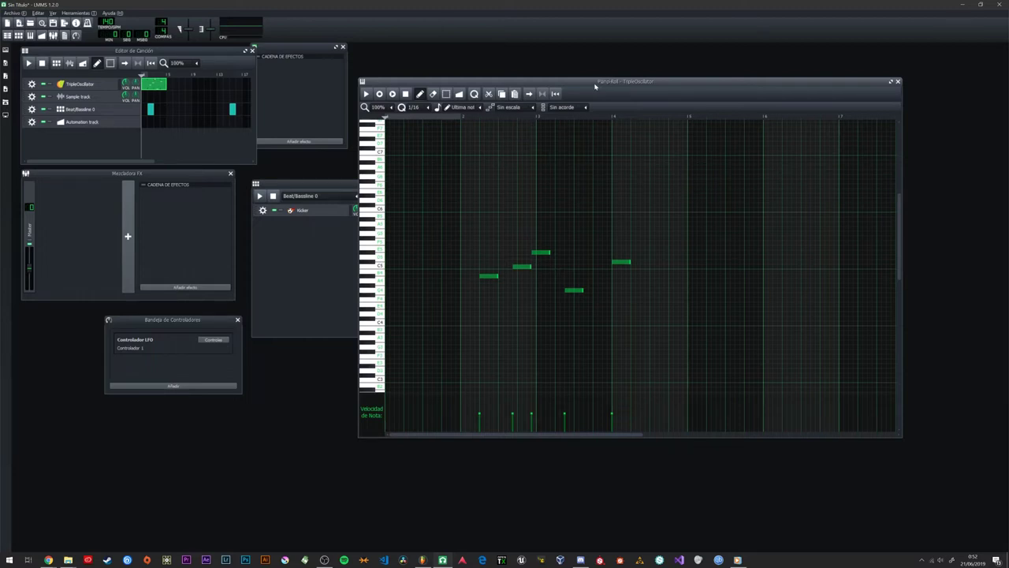
# Step: Rearrange the LMMS windows: controller rack under the FX mixer, Beat/Bassline editor beneath it, and the piano roll in the free space beside them
pyautogui.moveTo(595, 86); pyautogui.dragTo(572, 90)
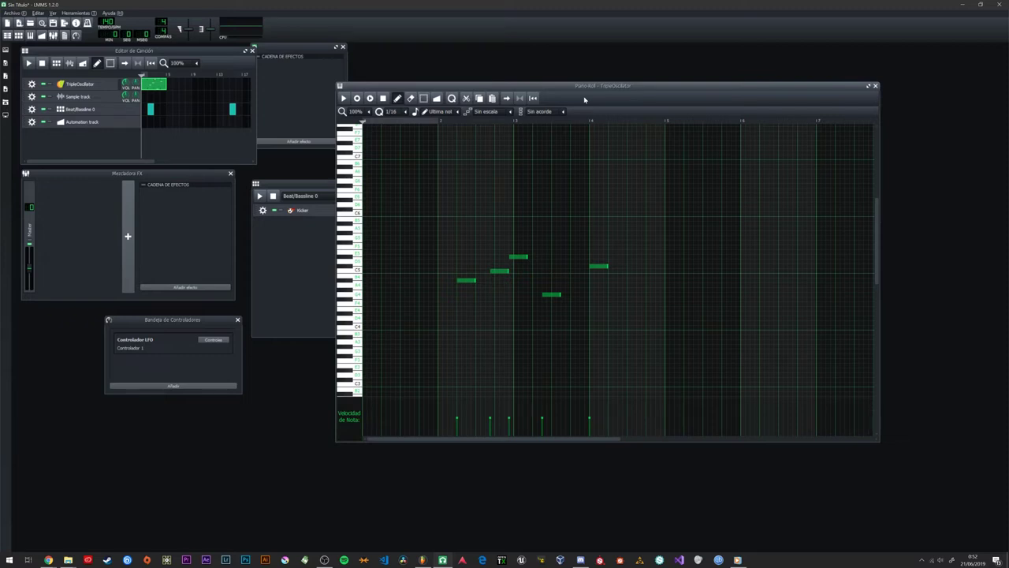
pyautogui.moveTo(566, 87); pyautogui.dragTo(583, 61)
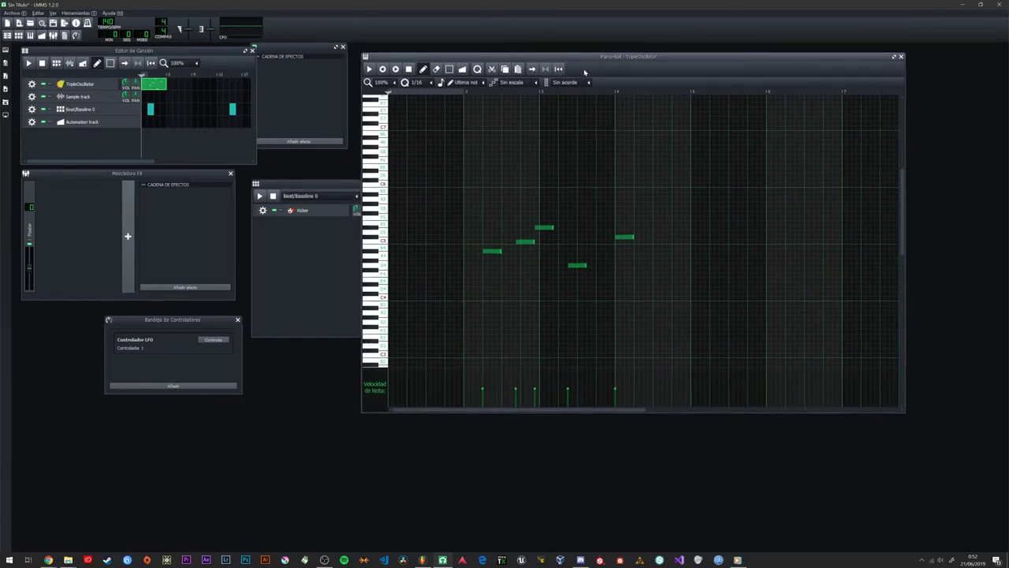
pyautogui.moveTo(590, 61); pyautogui.dragTo(587, 69)
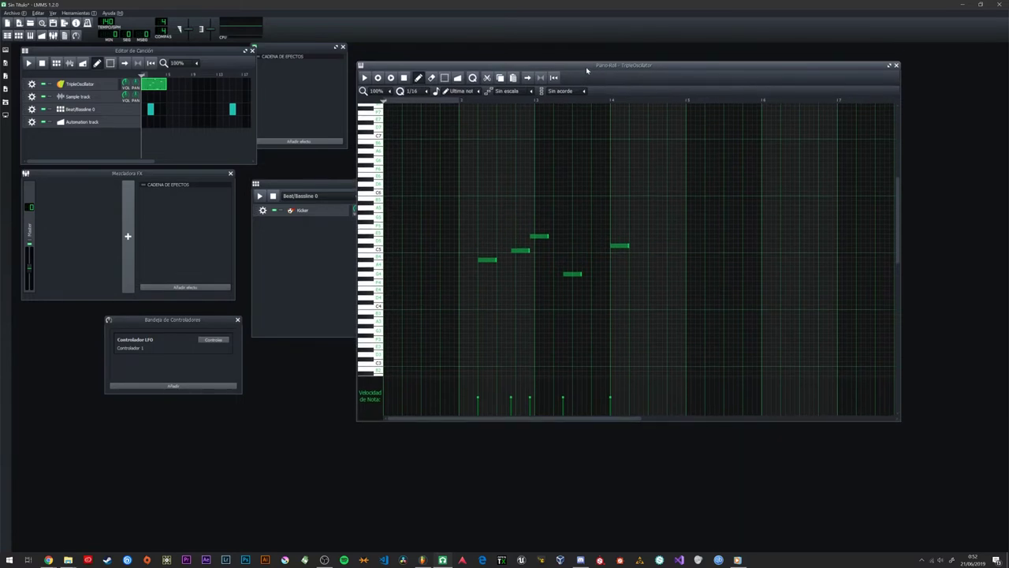
pyautogui.moveTo(345, 184); pyautogui.dragTo(120, 366)
pyautogui.moveTo(173, 320); pyautogui.dragTo(92, 309)
pyautogui.moveTo(203, 370); pyautogui.dragTo(192, 395)
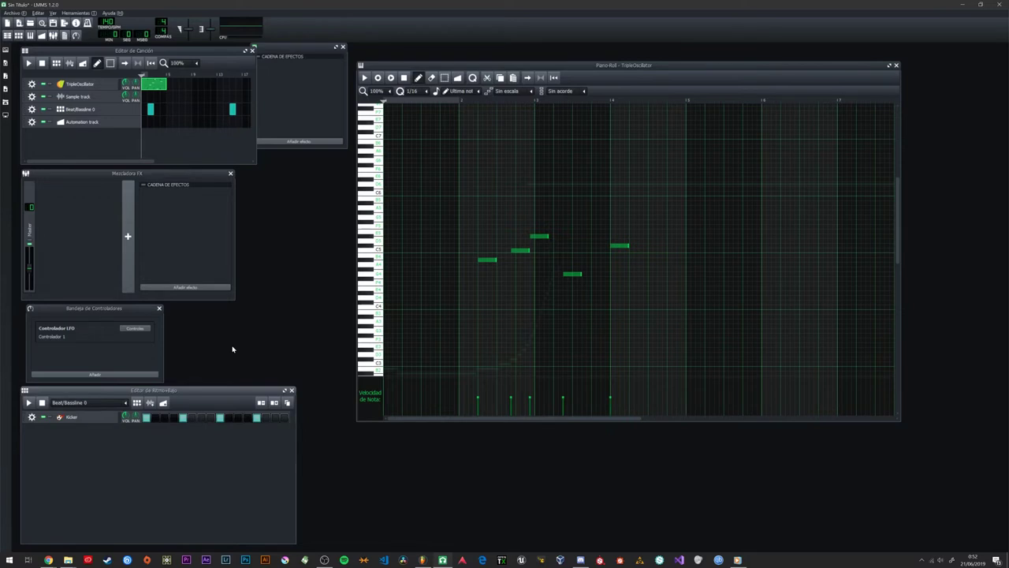
pyautogui.moveTo(587, 70); pyautogui.dragTo(581, 54)
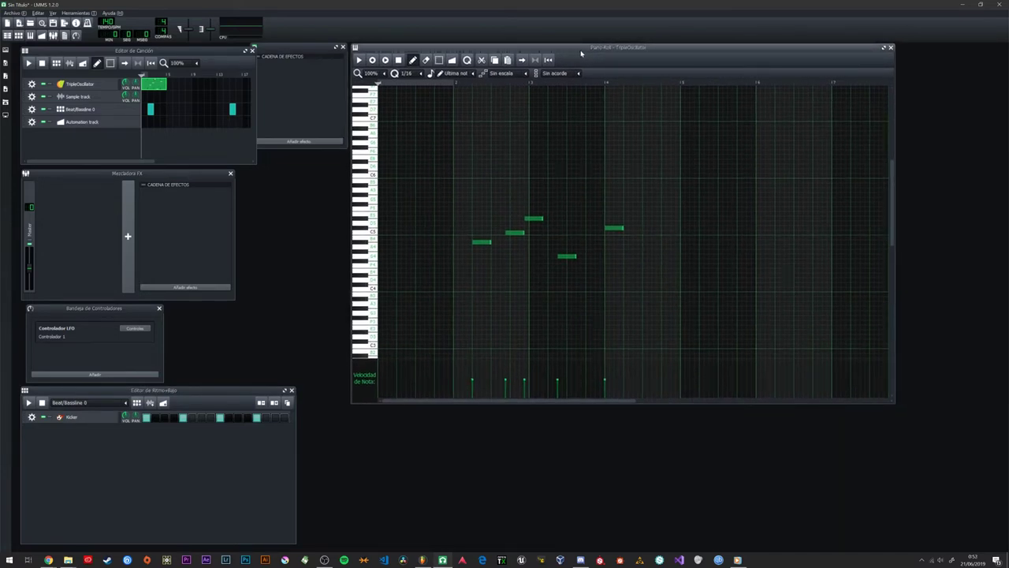
pyautogui.moveTo(581, 53); pyautogui.dragTo(580, 91)
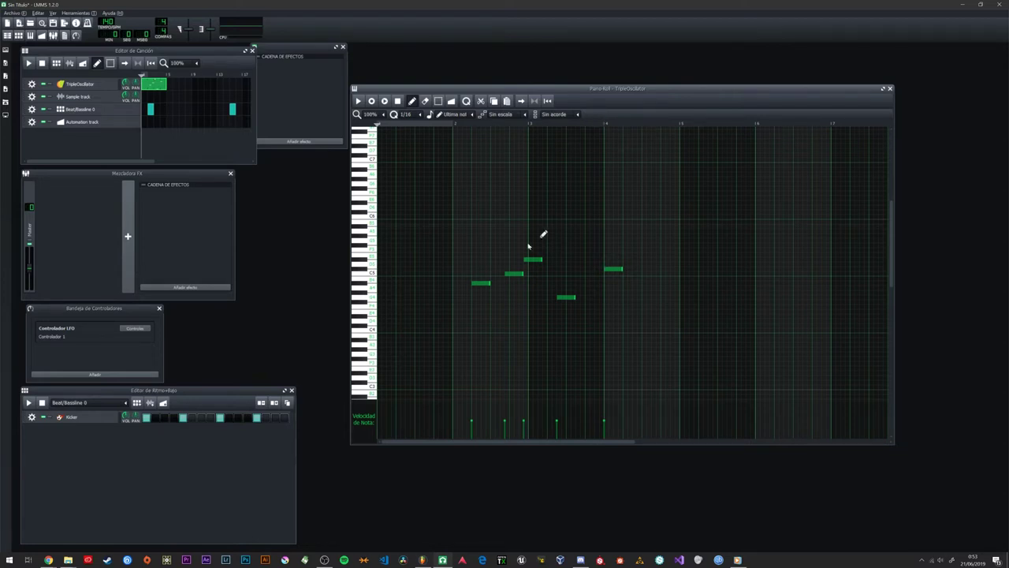
pyautogui.moveTo(563, 88); pyautogui.dragTo(560, 83)
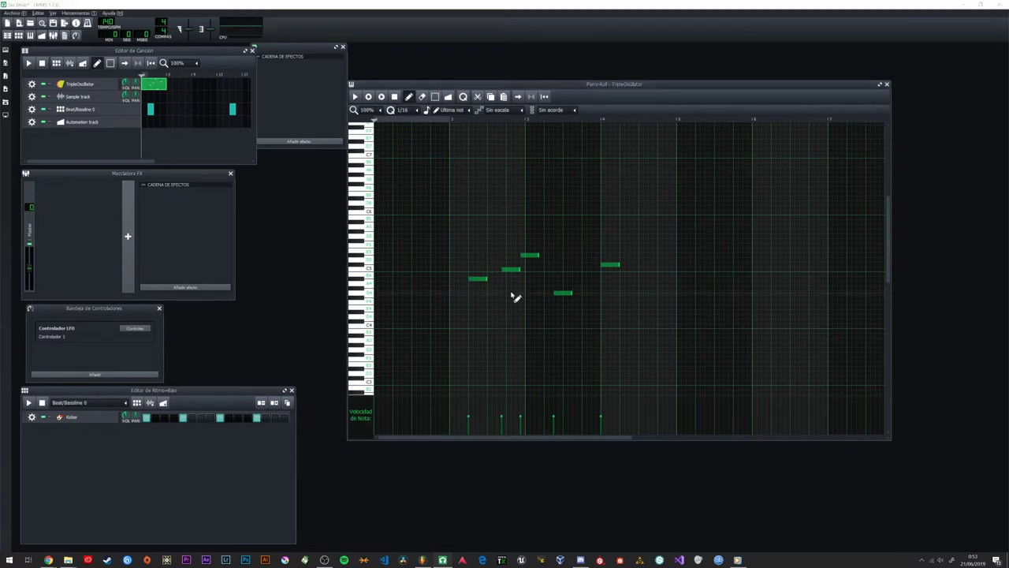
# Step: Switch to FL Studio, close the Sytrus piano roll, and bring up the audio and music course outline in Chrome
pyautogui.hotkey('alt', 'Tab')
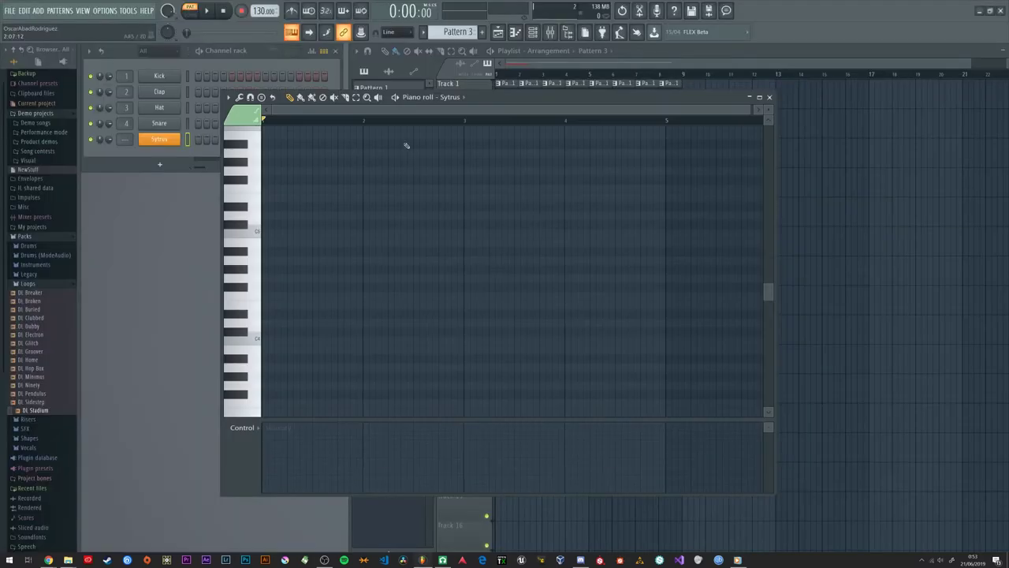
pyautogui.click(770, 97)
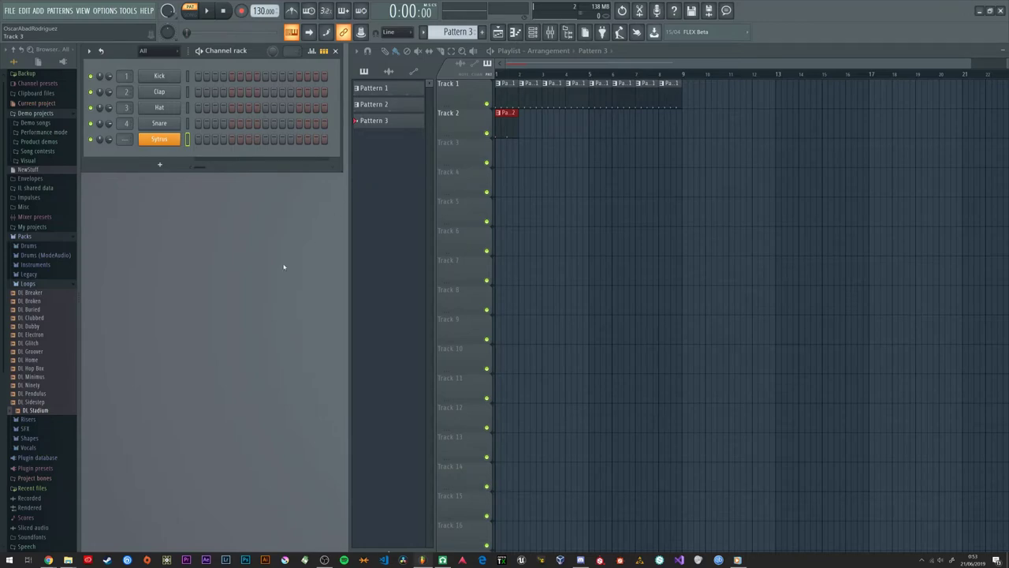
pyautogui.moveTo(48, 559)
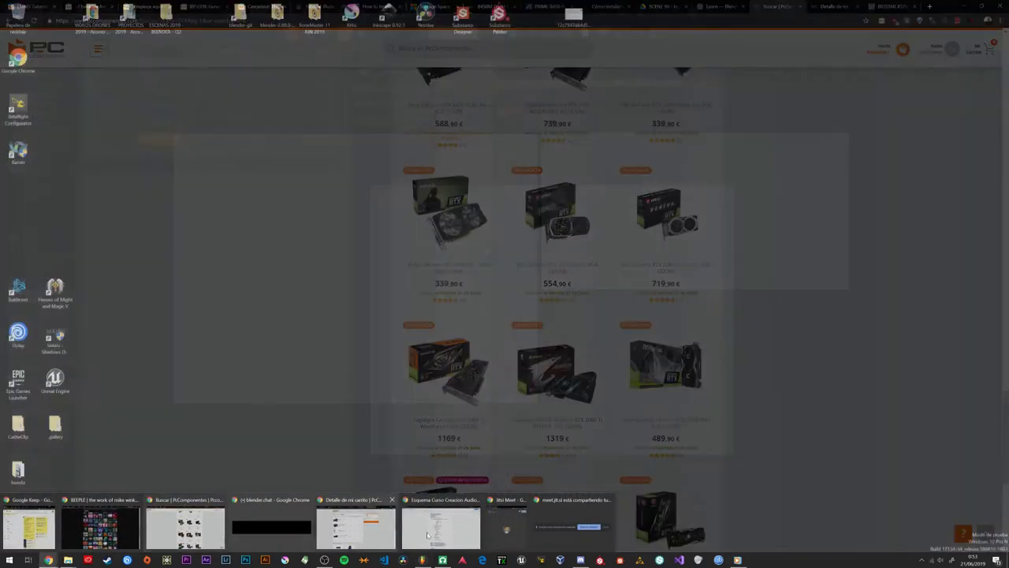
pyautogui.click(445, 528)
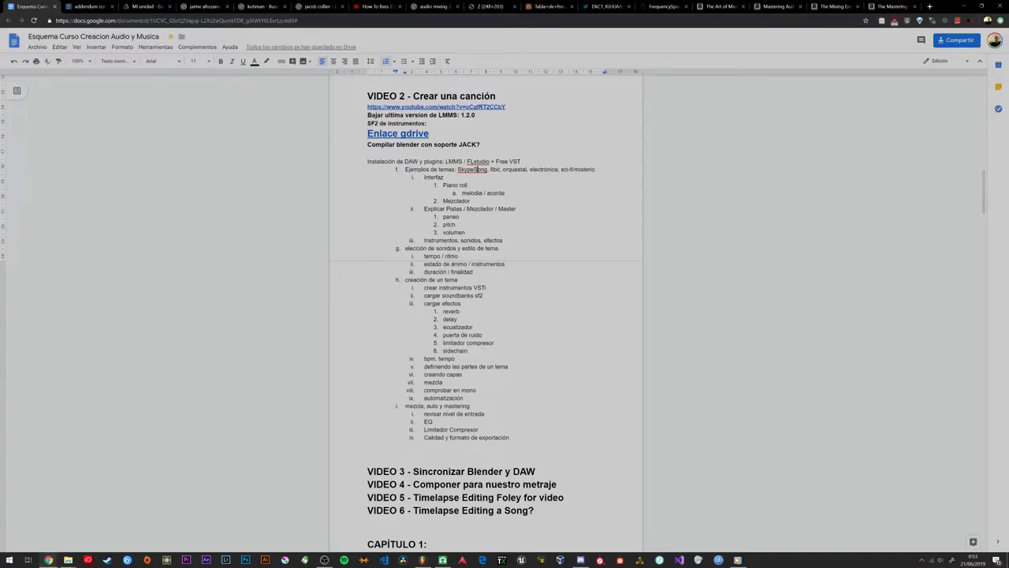
# Step: Search Google for "project sam symphobia" in a new browser tab
pyautogui.hotkey('ctrl', 't')
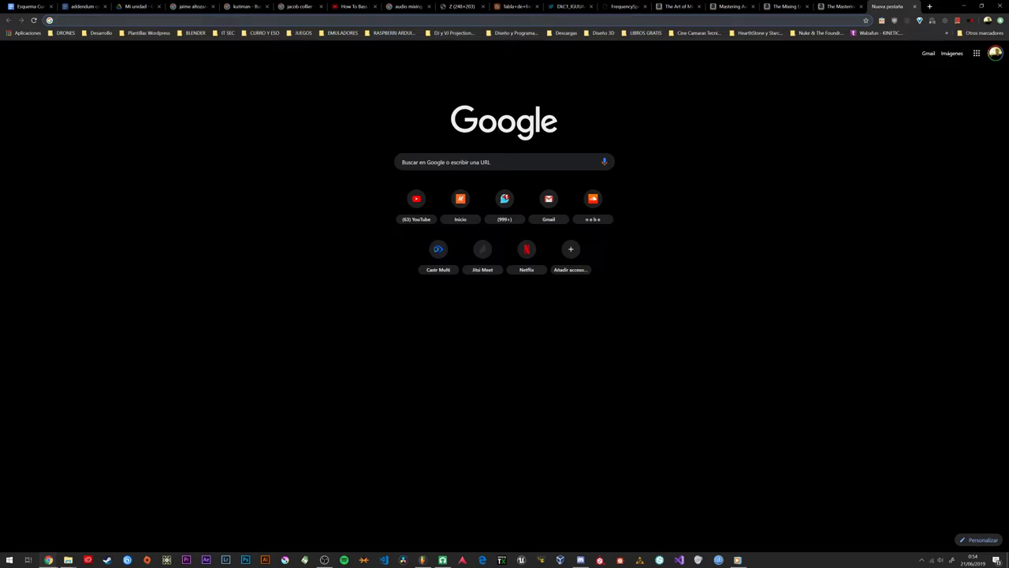
pyautogui.write('project sam')
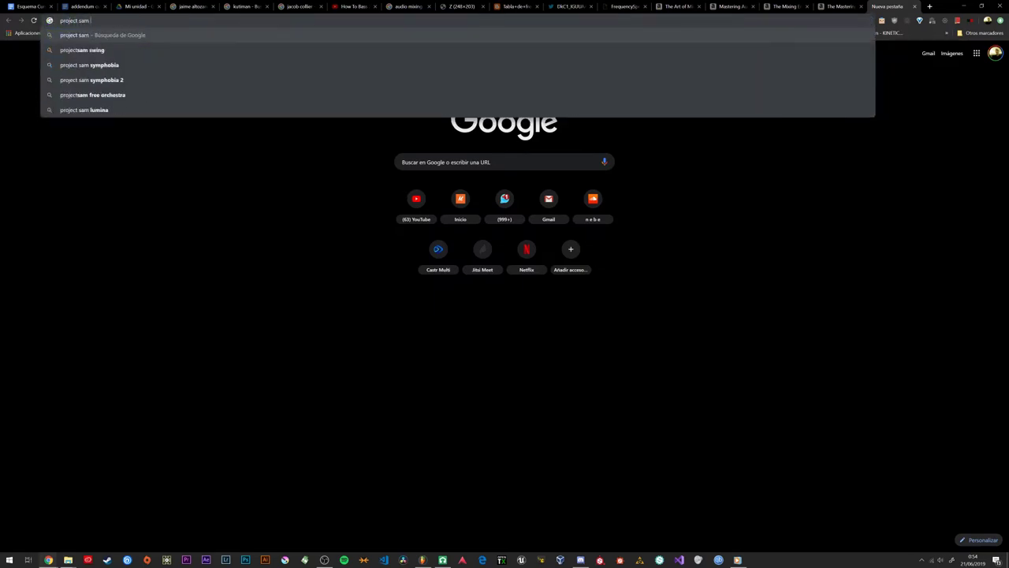
pyautogui.write(' symphobia')
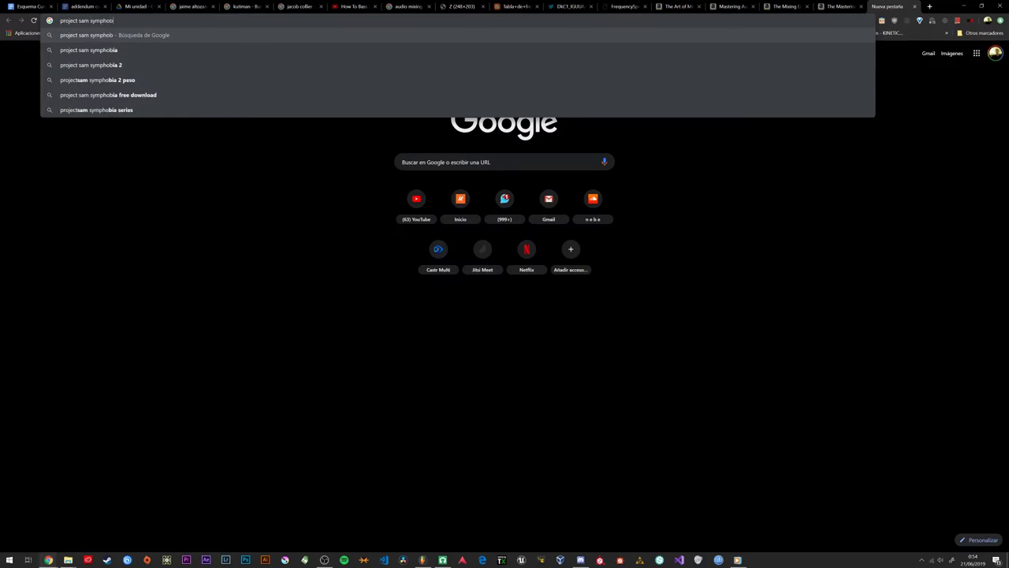
pyautogui.press('Return')
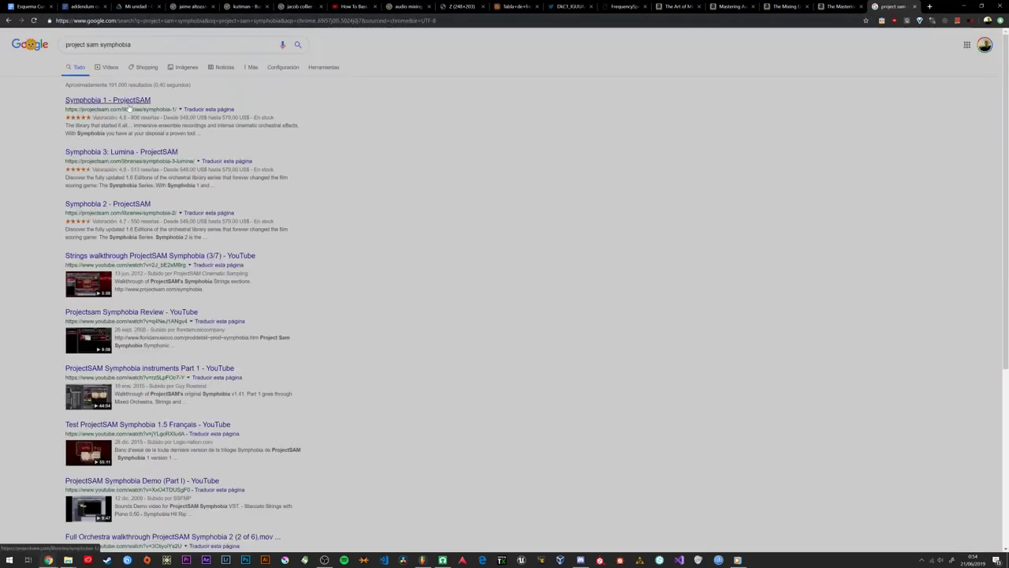
# Step: Open the Projectsam Symphobia Review video, skip ahead to about 1:06 and pause it
pyautogui.click(166, 260)
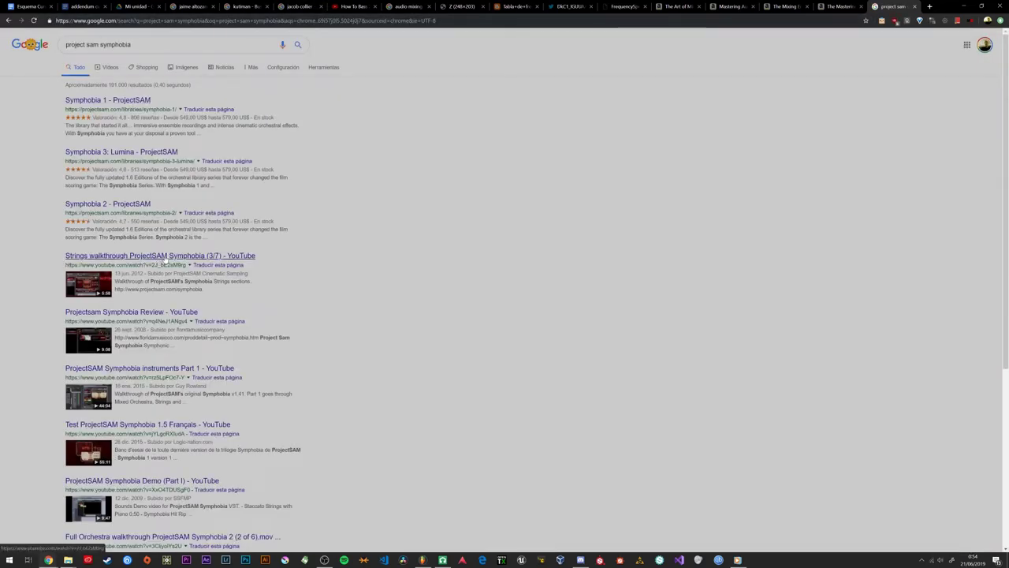
pyautogui.click(153, 313)
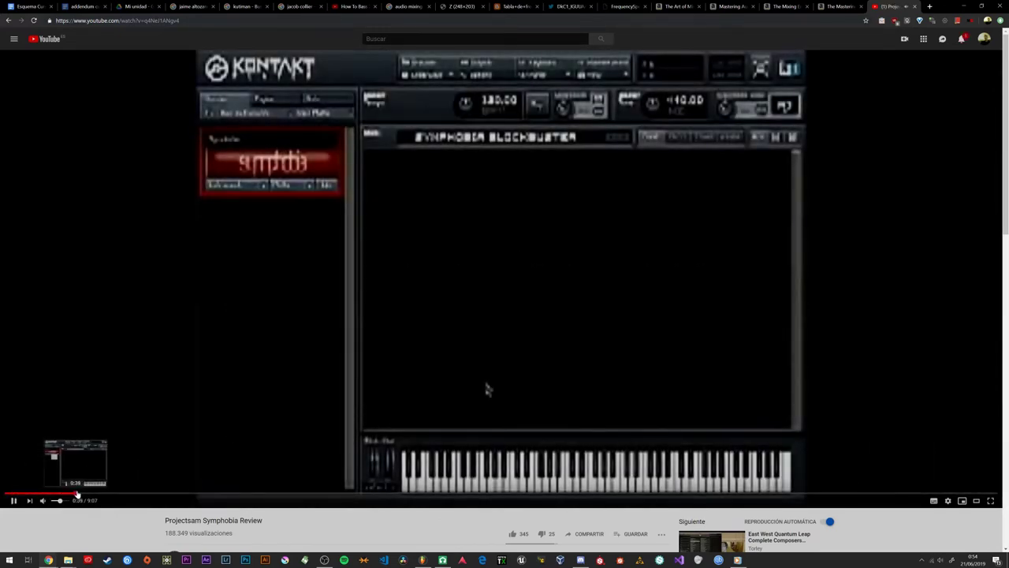
pyautogui.click(81, 497)
pyautogui.click(122, 497)
pyautogui.click(13, 499)
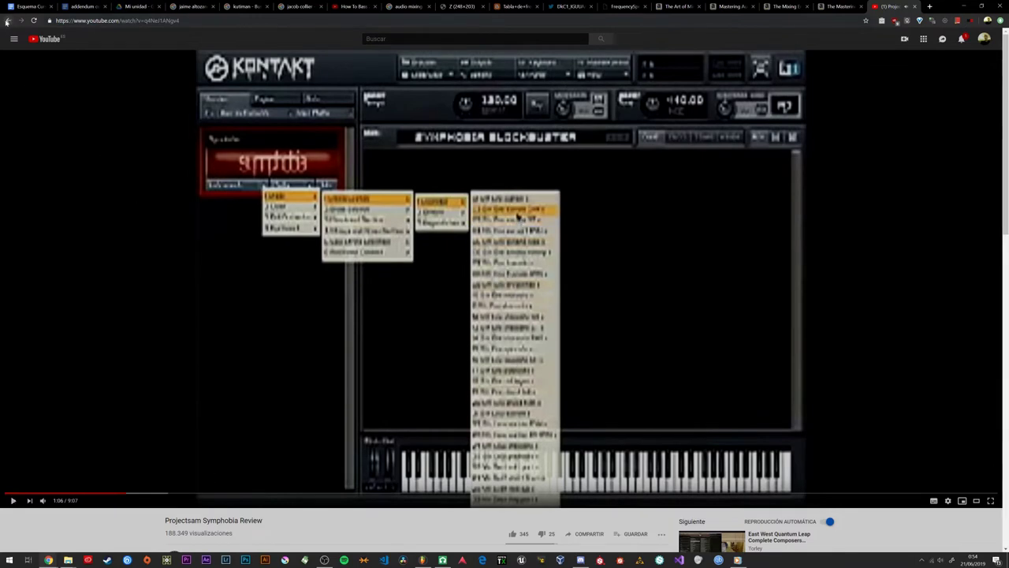
# Step: Return to the results, briefly open the Symphobia strings walkthrough, and refine the search to "project sam symphobia demo"
pyautogui.click(7, 20)
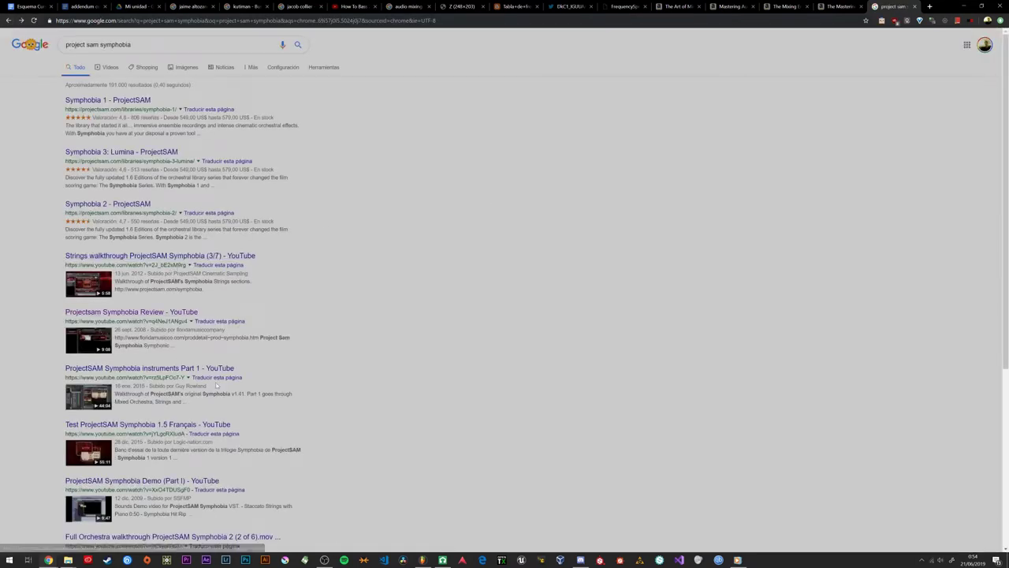
pyautogui.click(139, 255)
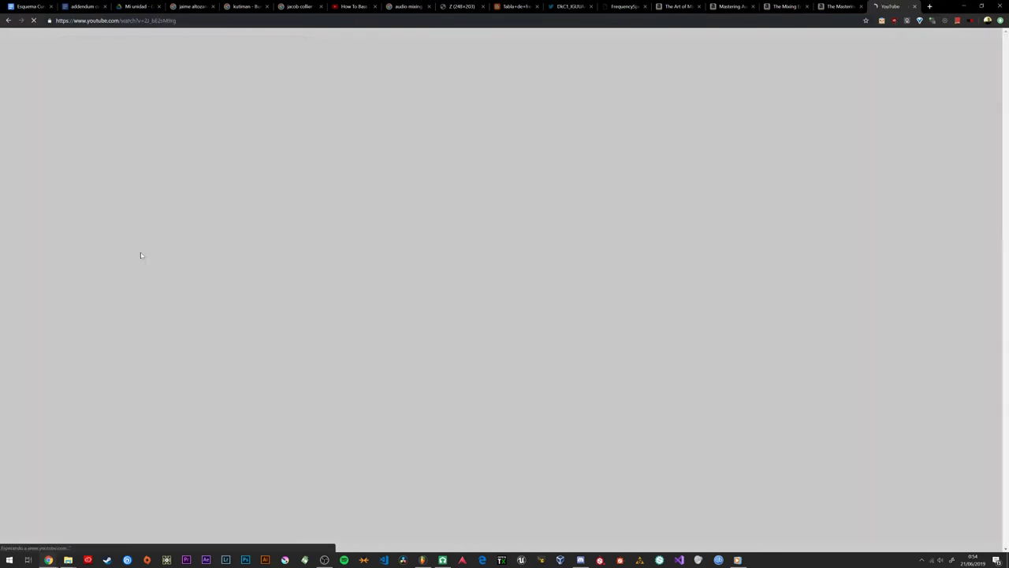
pyautogui.hotkey('alt', 'Left')
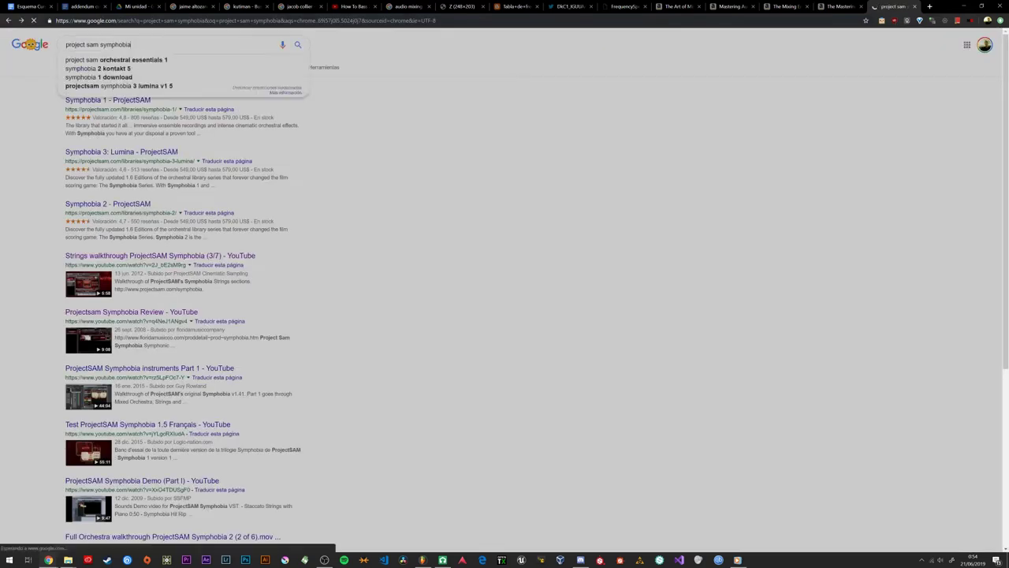
pyautogui.write('demo')
pyautogui.press('Return')
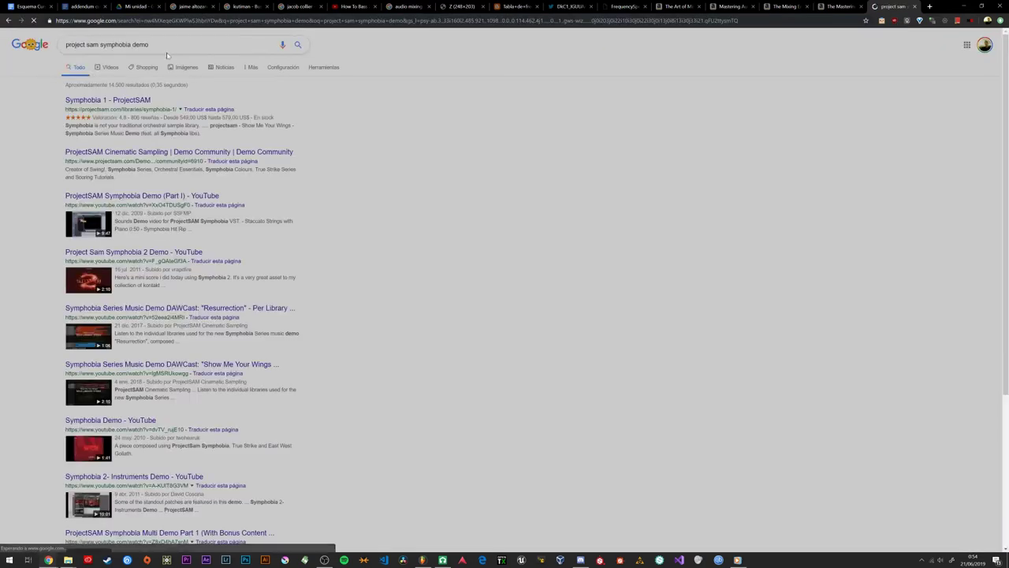
# Step: Sample the ProjectSAM Symphobia Demo (Part I) video at about 6:42 and return to the search results
pyautogui.click(162, 197)
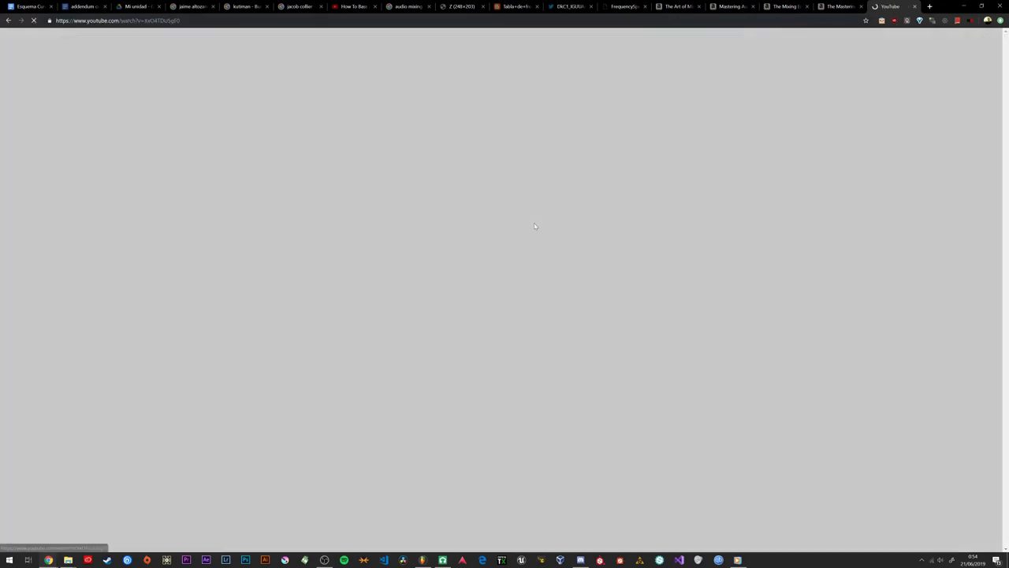
pyautogui.click(689, 489)
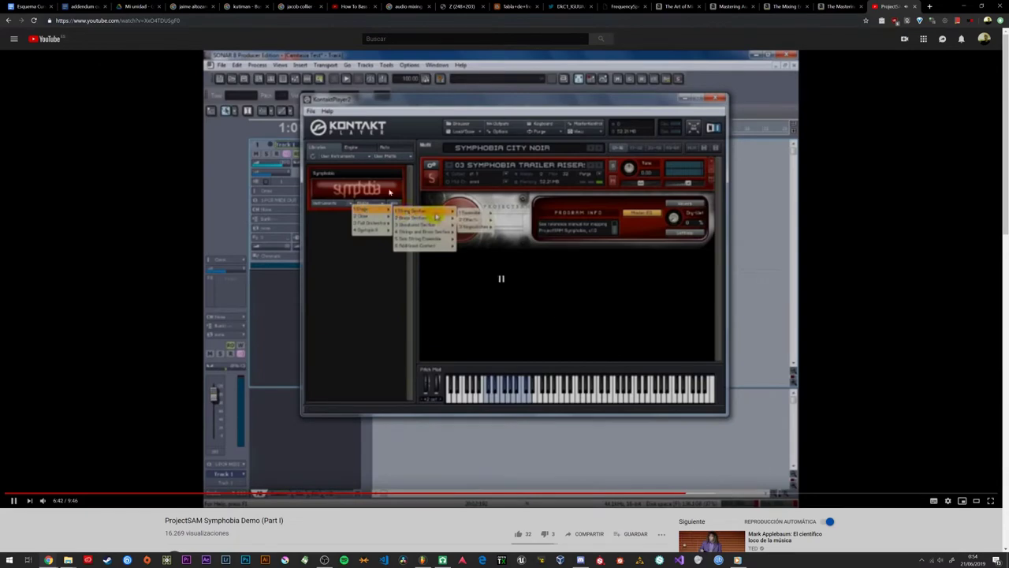
pyautogui.hotkey('alt', 'Left')
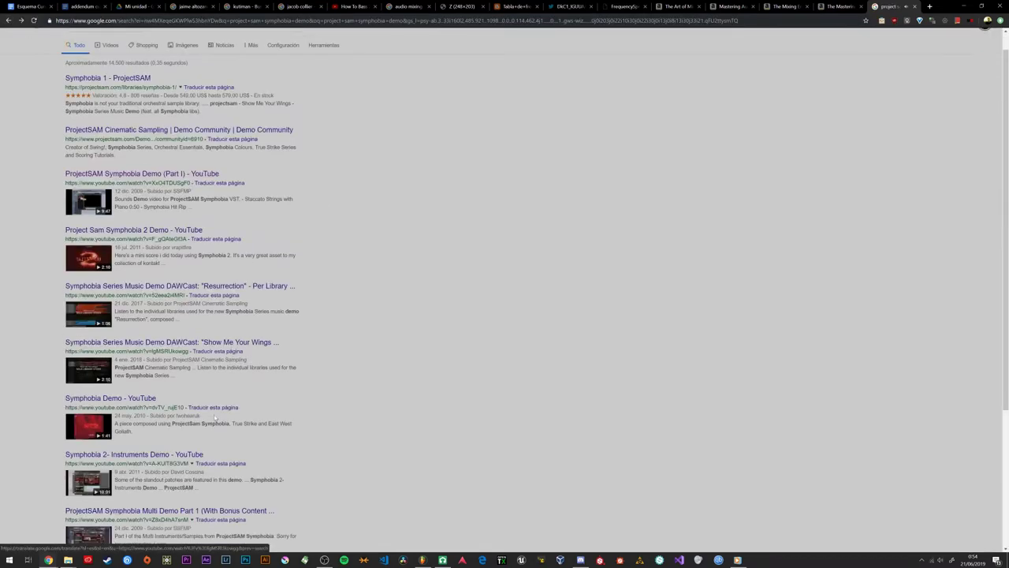
# Step: Play the opening of the Symphobia Demo video to hear the orchestral library and pause it at about 0:12
pyautogui.scroll(-2, 197, 276)
pyautogui.click(132, 307)
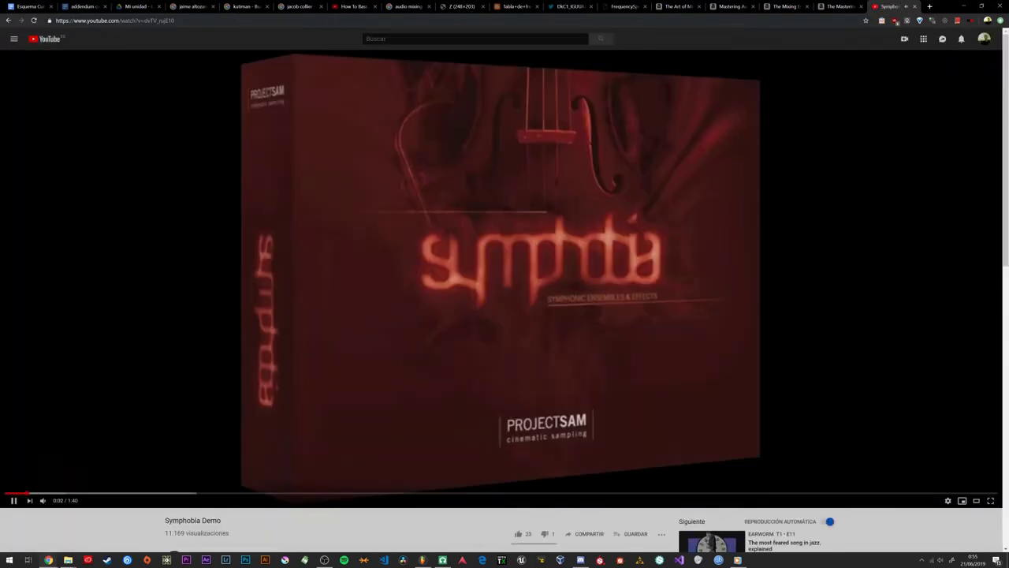
pyautogui.moveTo(56, 501)
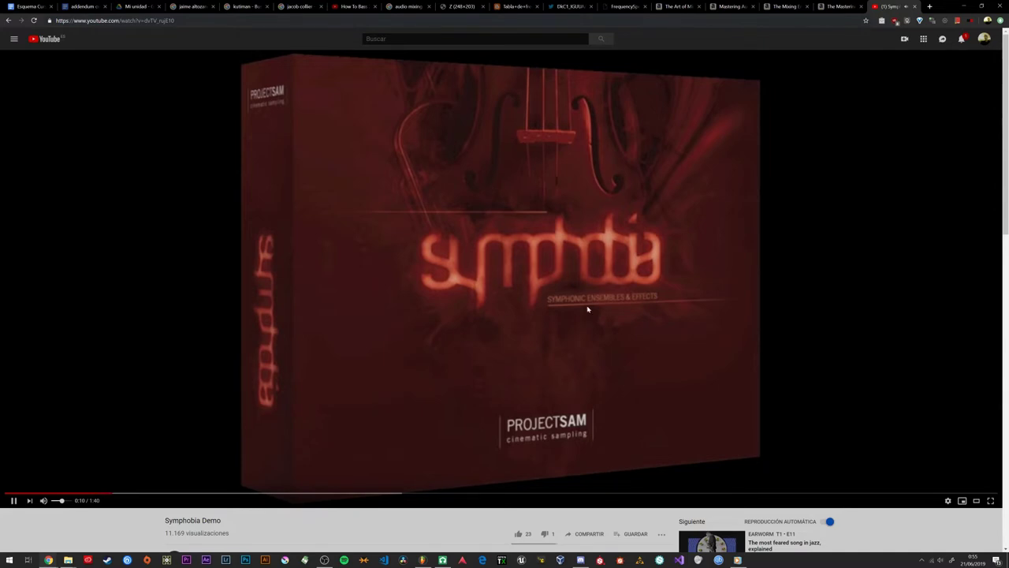
pyautogui.click(544, 329)
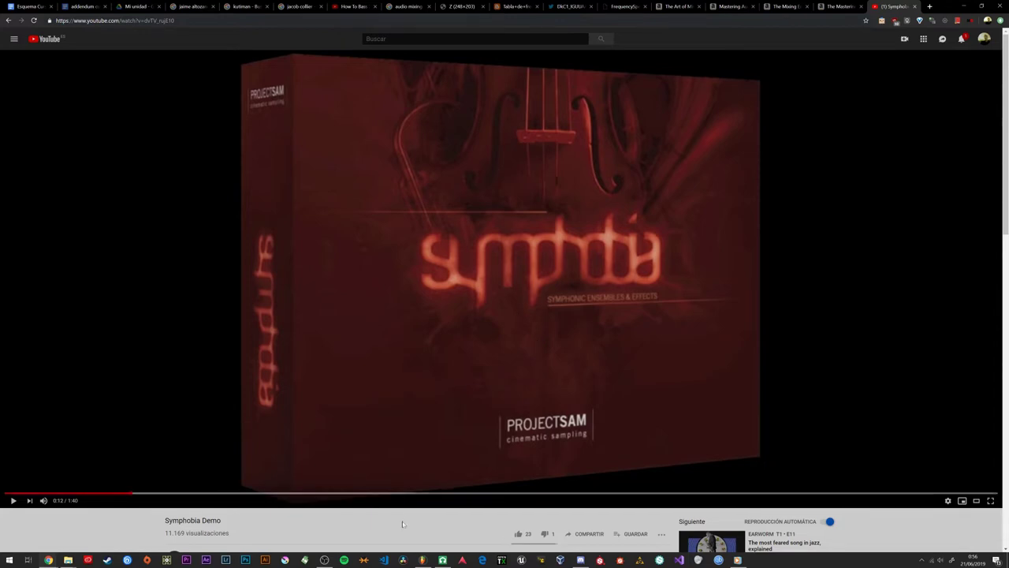
# Step: Switch back to FL Studio and open the Sytrus instrument window and its piano roll for Pattern 3
pyautogui.click(423, 560)
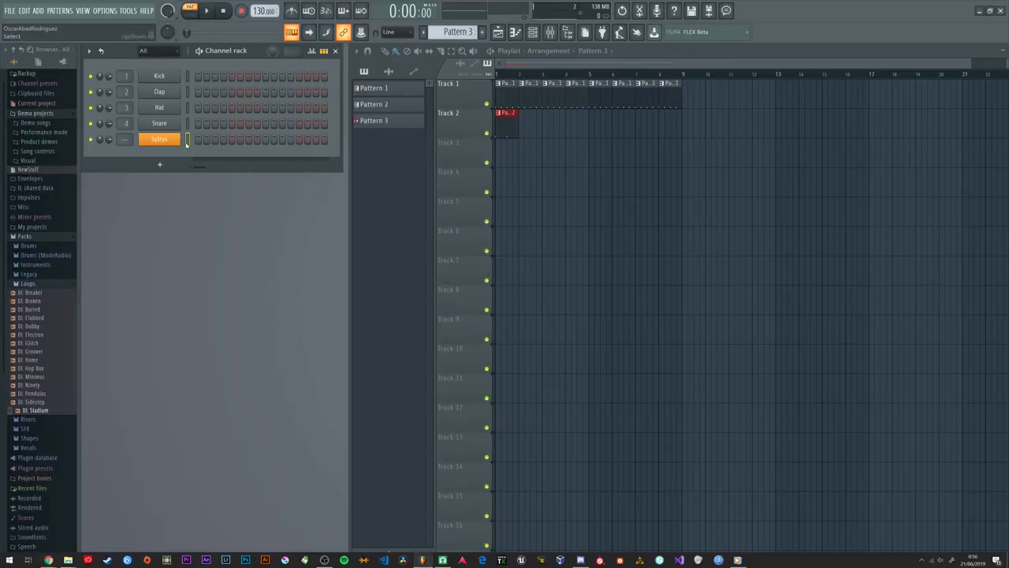
pyautogui.click(162, 142)
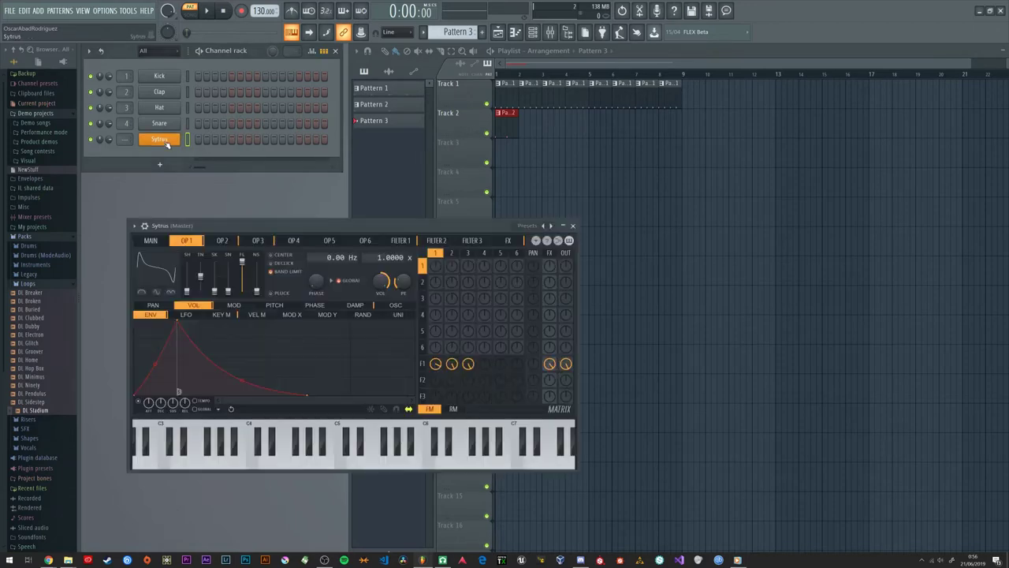
pyautogui.rightClick(175, 137)
pyautogui.click(205, 140)
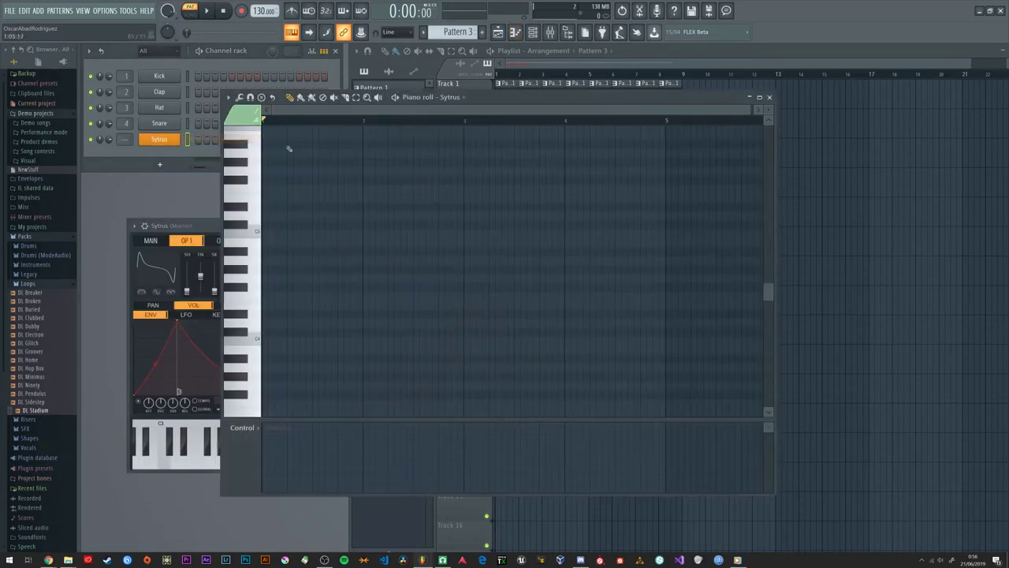
# Step: Draw a C5 note at the start of the Sytrus piano roll, lengthen it to one full bar and preview its pitch
pyautogui.click(265, 233)
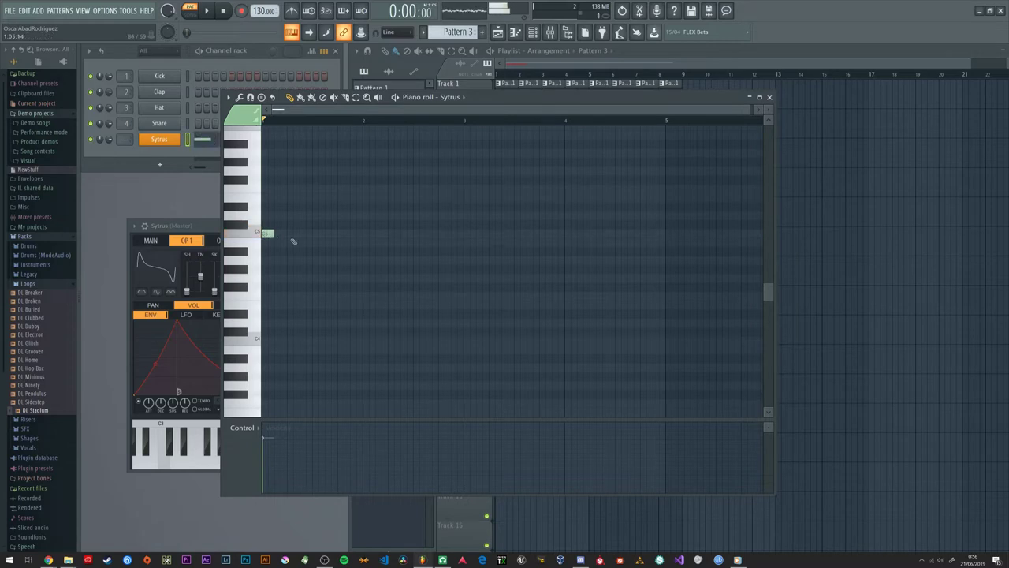
pyautogui.moveTo(273, 234); pyautogui.dragTo(365, 233)
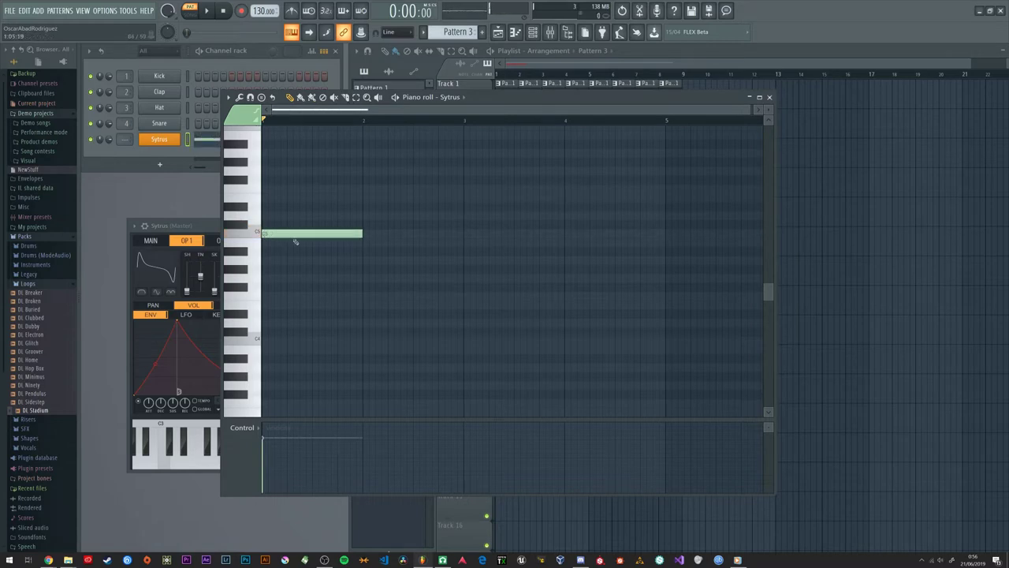
pyautogui.click(260, 235)
pyautogui.click(259, 235)
pyautogui.click(259, 235)
pyautogui.moveTo(287, 237); pyautogui.dragTo(287, 235)
# Step: Add a short D#5 note at 1:09 with a duration of 0:02 above the C5 note and make it a slide note
pyautogui.click(312, 206)
pyautogui.moveTo(412, 207); pyautogui.dragTo(328, 206)
pyautogui.doubleClick(321, 206)
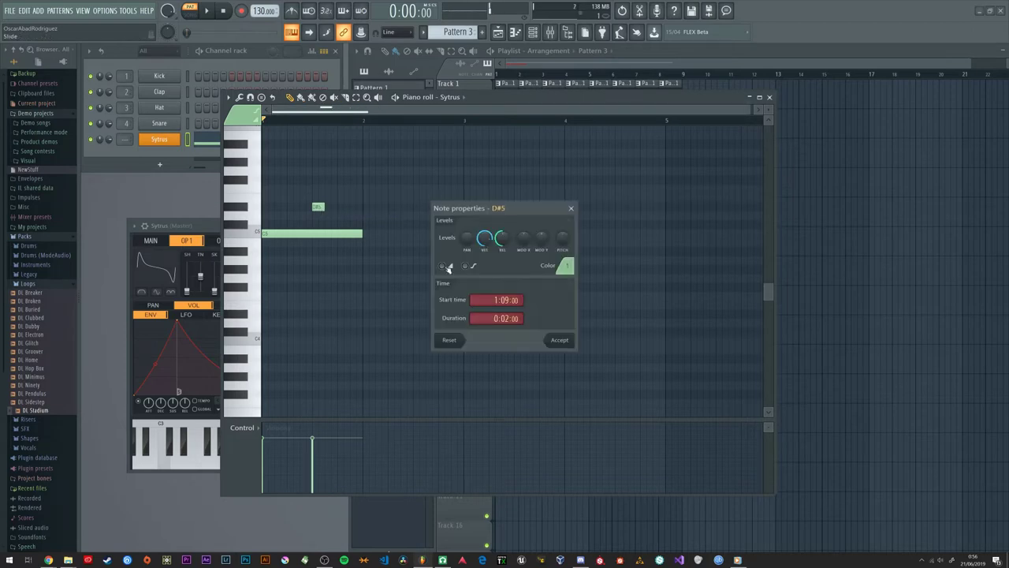
pyautogui.click(561, 341)
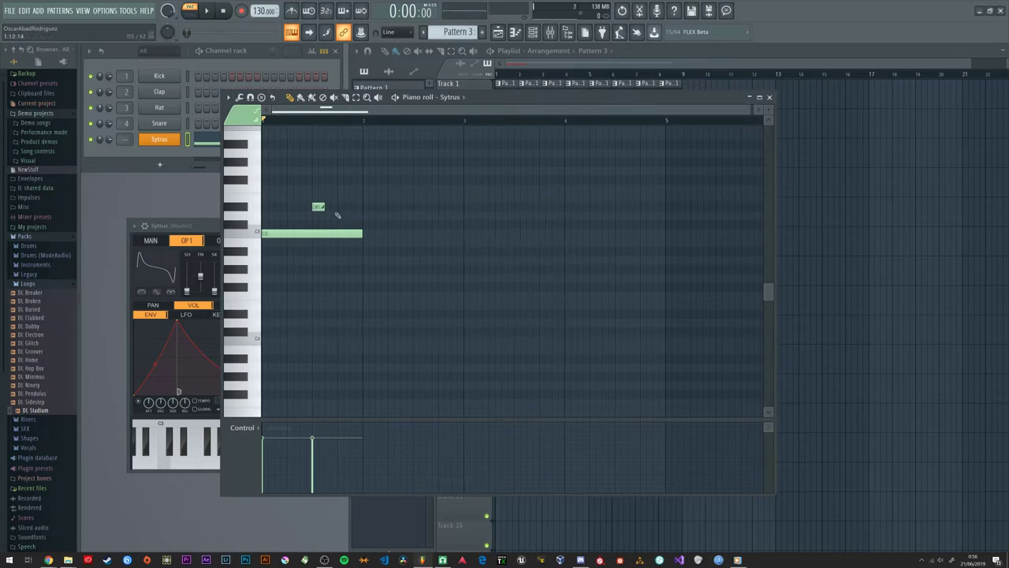
# Step: Review the D#5 slide note's properties, close them, and lengthen the note to a duration of 0:03
pyautogui.doubleClick(318, 206)
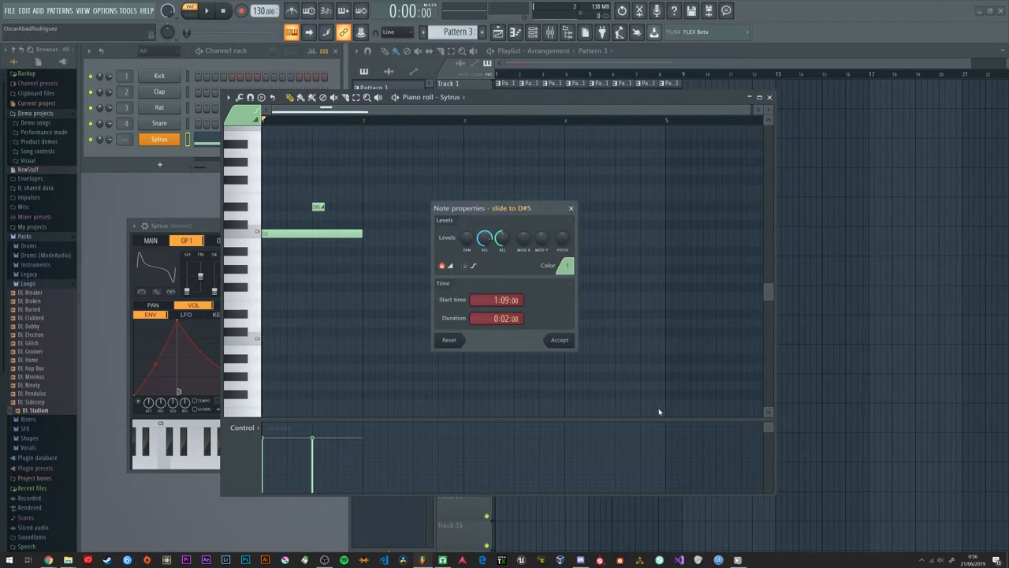
pyautogui.click(559, 340)
pyautogui.moveTo(323, 208)
pyautogui.mouseDown()
pyautogui.moveTo(374, 207)
pyautogui.moveTo(331, 208)
pyautogui.mouseUp()
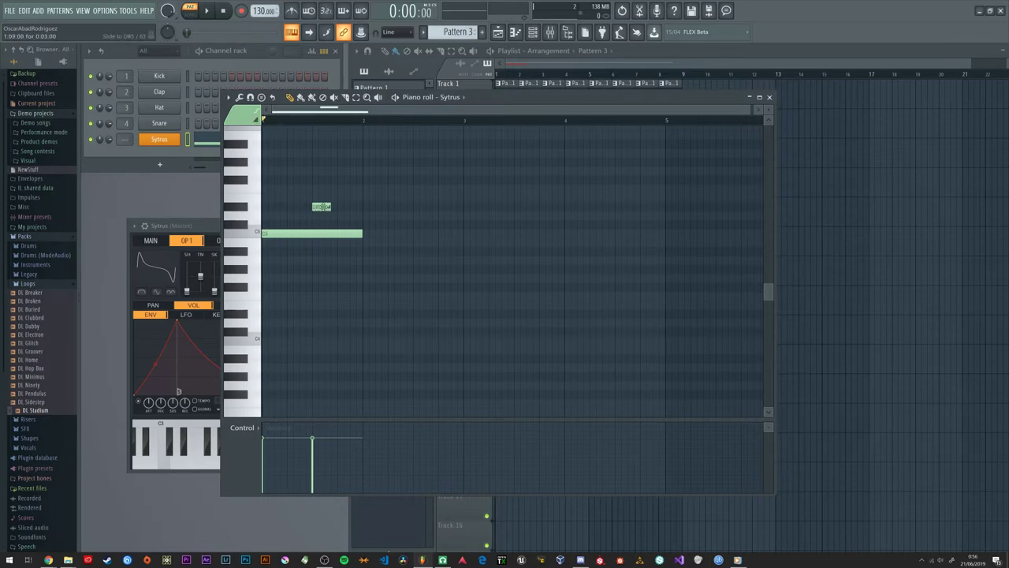
# Step: Try the D#5 slide note in bar 3, away from the C5 note, play the pattern, and return the slide to 1:09
pyautogui.moveTo(321, 207); pyautogui.dragTo(485, 207)
pyautogui.click(268, 120)
pyautogui.press('space')
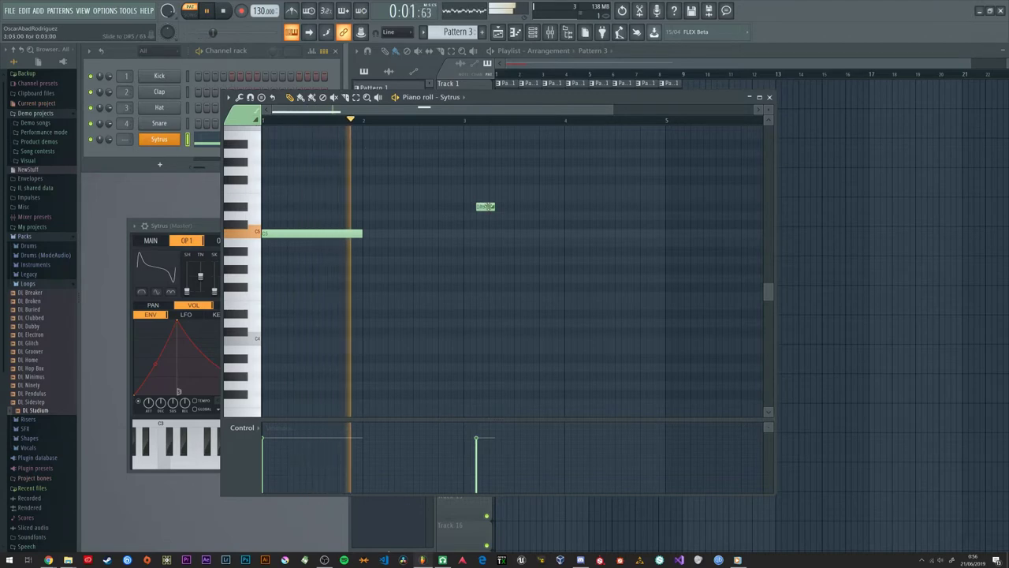
pyautogui.moveTo(485, 206); pyautogui.dragTo(321, 206)
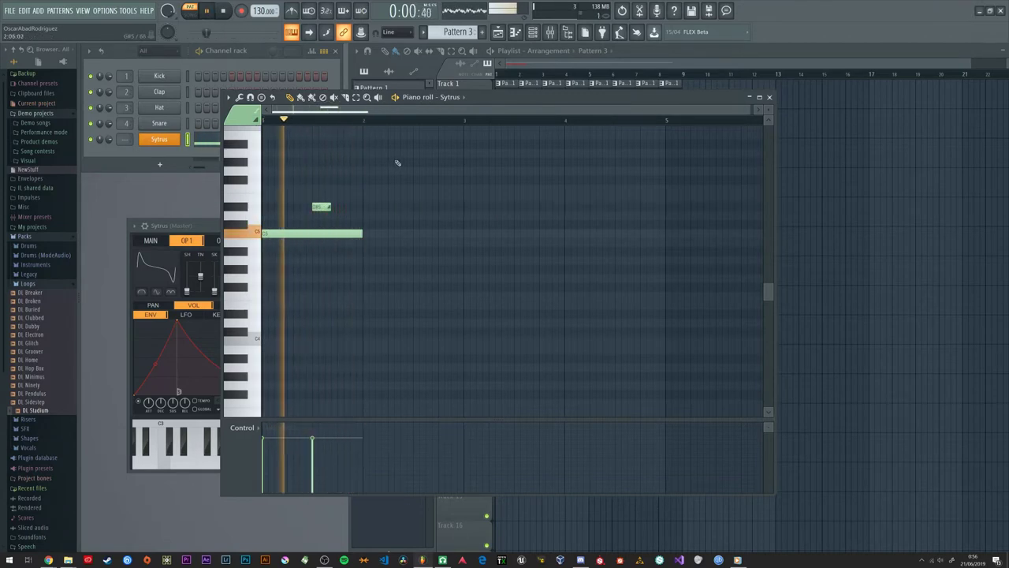
pyautogui.press('space')
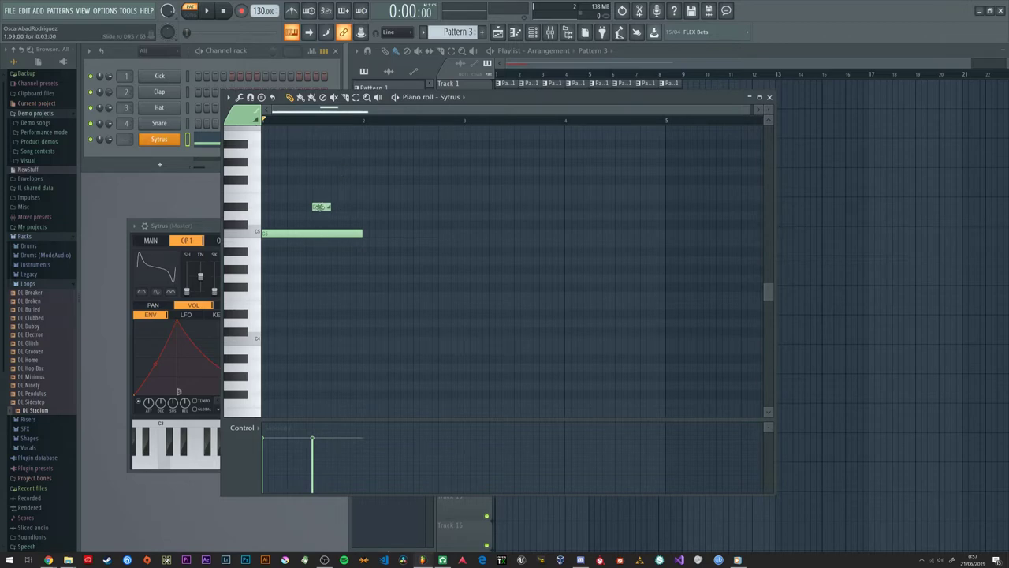
# Step: Show note pan, pan the C5 note fully left, preview the pattern with the slide panned right, and bring the slide's pan near centre
pyautogui.click(294, 430)
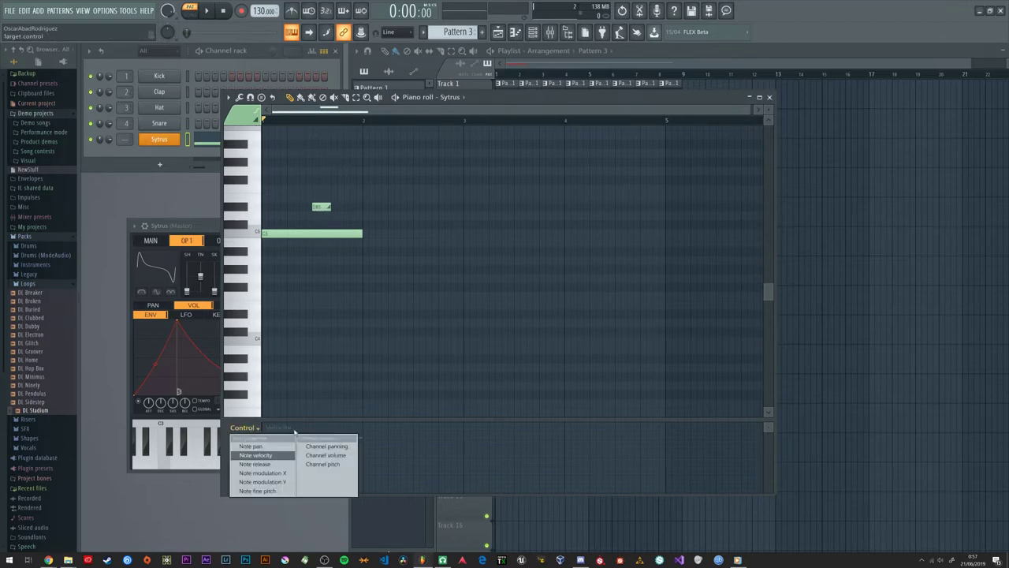
pyautogui.click(252, 446)
pyautogui.moveTo(309, 458)
pyautogui.mouseDown()
pyautogui.moveTo(313, 427)
pyautogui.moveTo(316, 459)
pyautogui.moveTo(318, 435)
pyautogui.moveTo(293, 459)
pyautogui.moveTo(266, 462)
pyautogui.moveTo(264, 493)
pyautogui.mouseUp()
pyautogui.press('space')
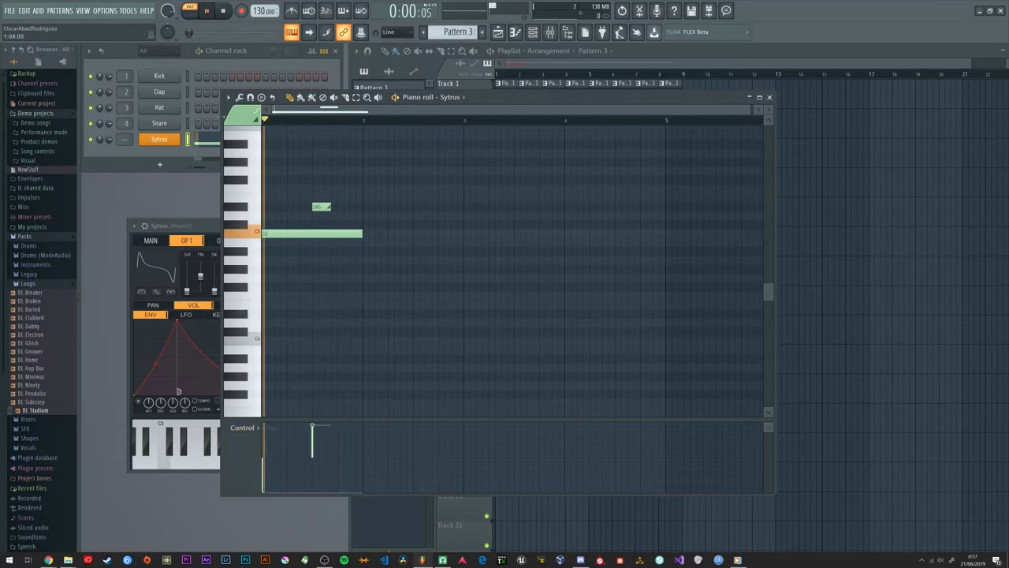
pyautogui.press('space')
pyautogui.moveTo(327, 435); pyautogui.dragTo(316, 458)
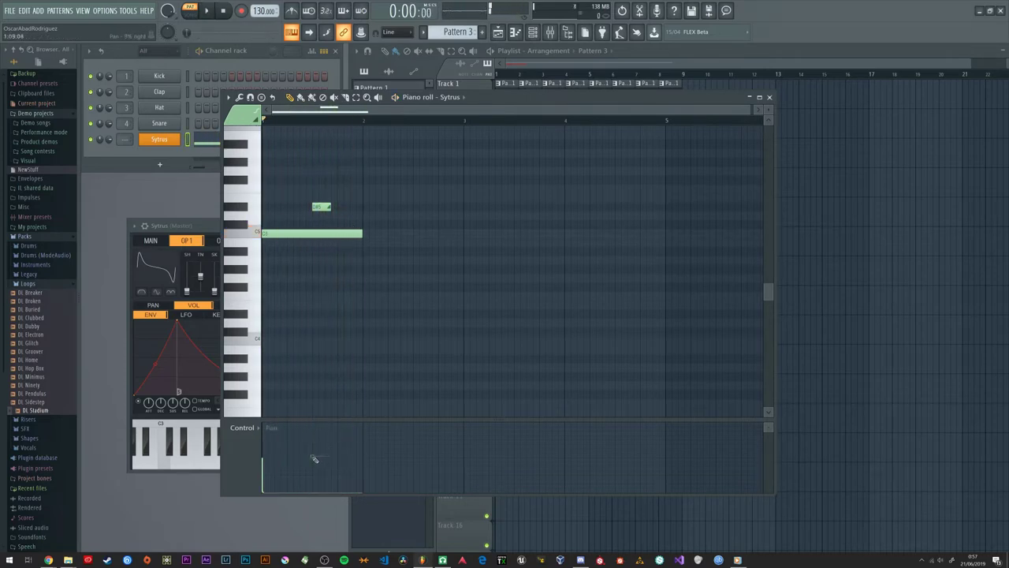
# Step: Switch the note control lane to velocity and slightly lower the D#5 slide note's velocity
pyautogui.click(244, 427)
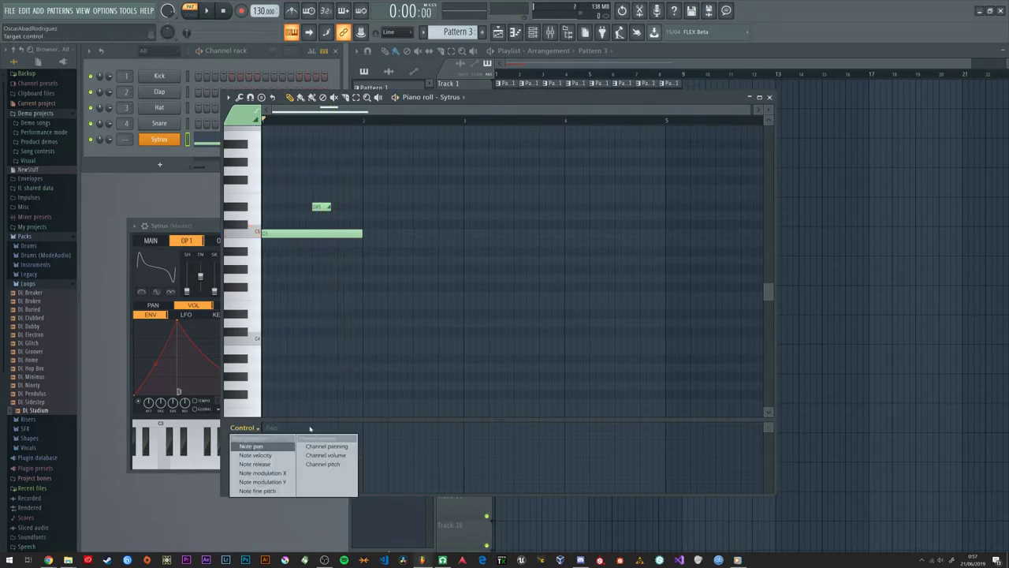
pyautogui.click(255, 454)
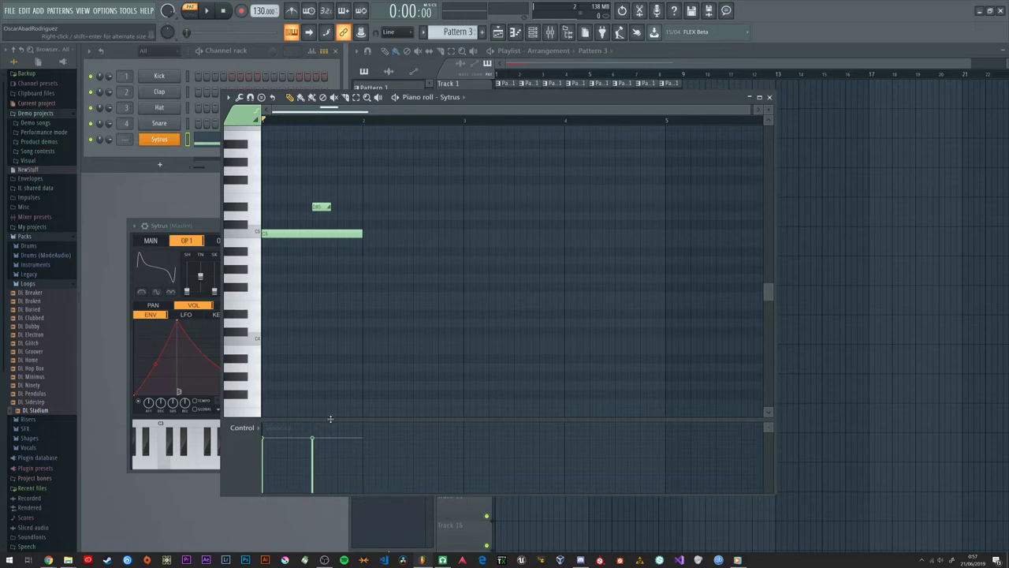
pyautogui.moveTo(318, 439); pyautogui.dragTo(313, 442)
# Step: Add nine short slide notes across bars 2 to 4 of the Sytrus piano roll, using C5, C#5 and D#5
pyautogui.click(380, 233)
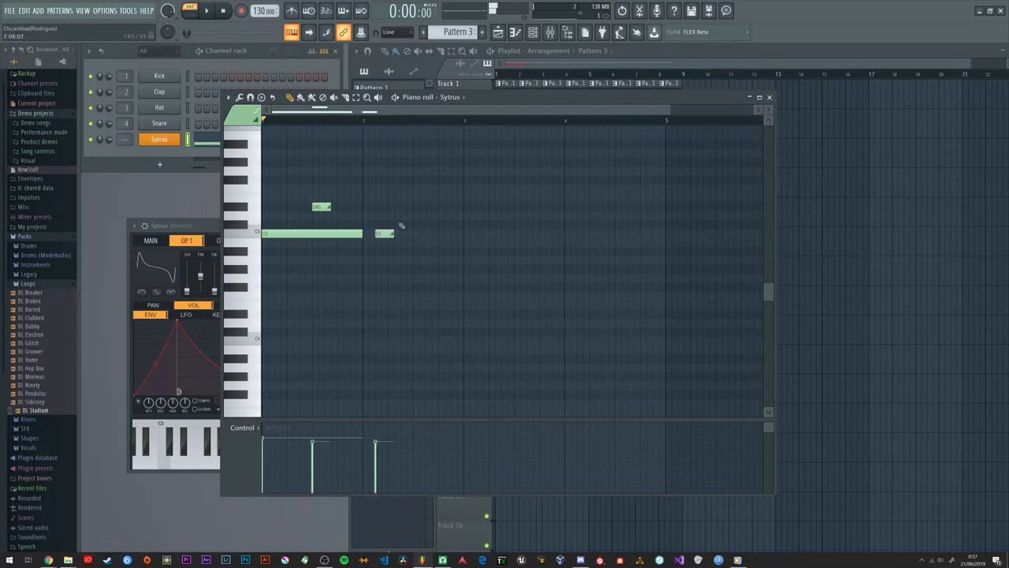
pyautogui.click(475, 206)
pyautogui.click(537, 207)
pyautogui.click(626, 207)
pyautogui.click(480, 233)
pyautogui.click(404, 224)
pyautogui.click(430, 234)
pyautogui.click(544, 233)
pyautogui.click(613, 233)
# Step: Draw varied velocity levels across the slide notes, and close the piano roll and the Sytrus window
pyautogui.moveTo(375, 451)
pyautogui.mouseDown()
pyautogui.moveTo(403, 448)
pyautogui.moveTo(435, 438)
pyautogui.moveTo(511, 471)
pyautogui.moveTo(545, 471)
pyautogui.moveTo(561, 454)
pyautogui.moveTo(529, 468)
pyautogui.moveTo(622, 458)
pyautogui.mouseUp()
pyautogui.moveTo(609, 448)
pyautogui.mouseDown()
pyautogui.moveTo(623, 463)
pyautogui.moveTo(608, 453)
pyautogui.mouseUp()
pyautogui.moveTo(554, 471)
pyautogui.mouseDown()
pyautogui.moveTo(543, 457)
pyautogui.moveTo(559, 452)
pyautogui.mouseUp()
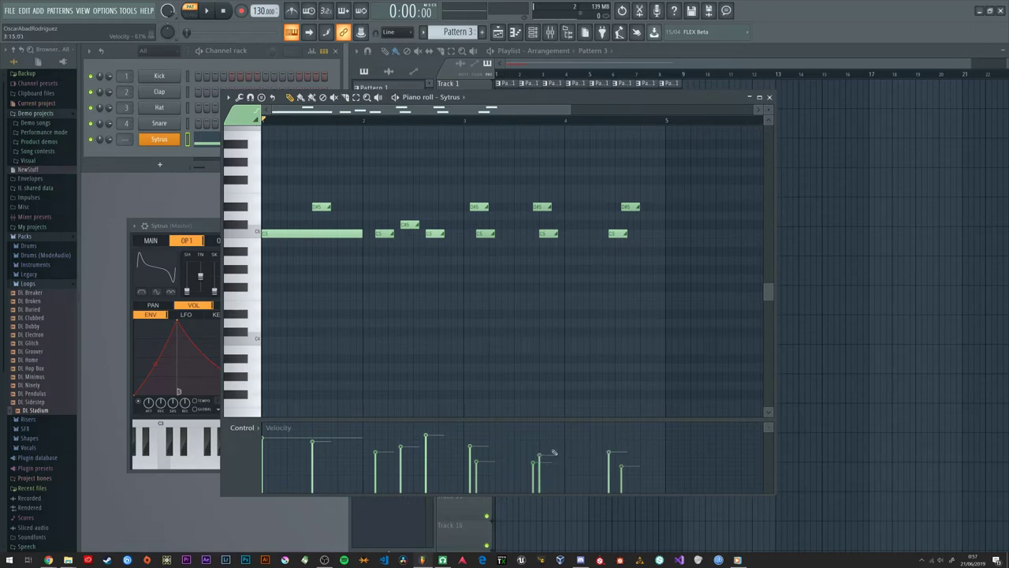
pyautogui.moveTo(313, 449)
pyautogui.mouseDown()
pyautogui.moveTo(407, 432)
pyautogui.moveTo(660, 473)
pyautogui.moveTo(491, 446)
pyautogui.moveTo(356, 469)
pyautogui.mouseUp()
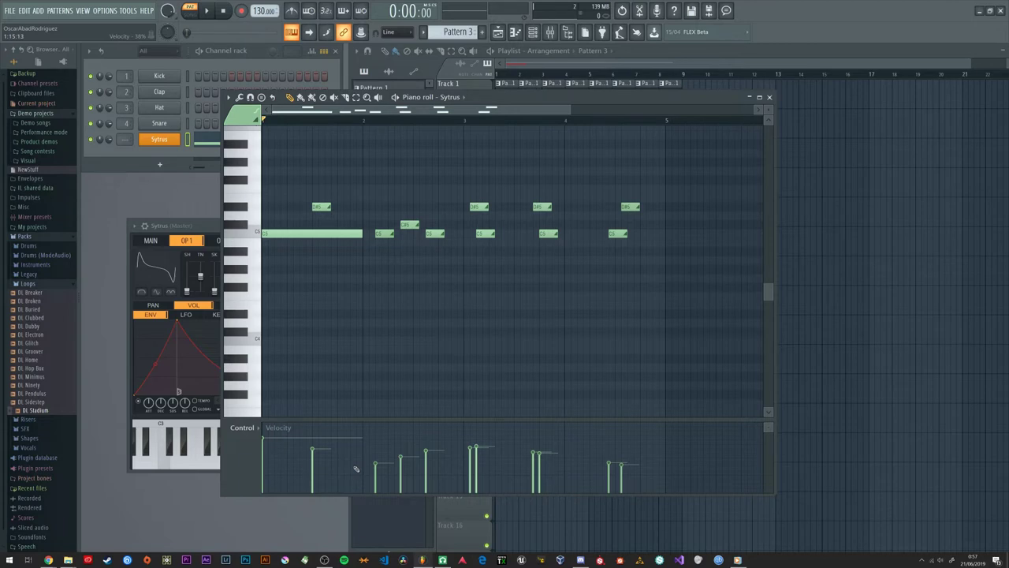
pyautogui.moveTo(356, 469)
pyautogui.mouseDown()
pyautogui.moveTo(300, 460)
pyautogui.moveTo(313, 456)
pyautogui.mouseUp()
pyautogui.click(769, 97)
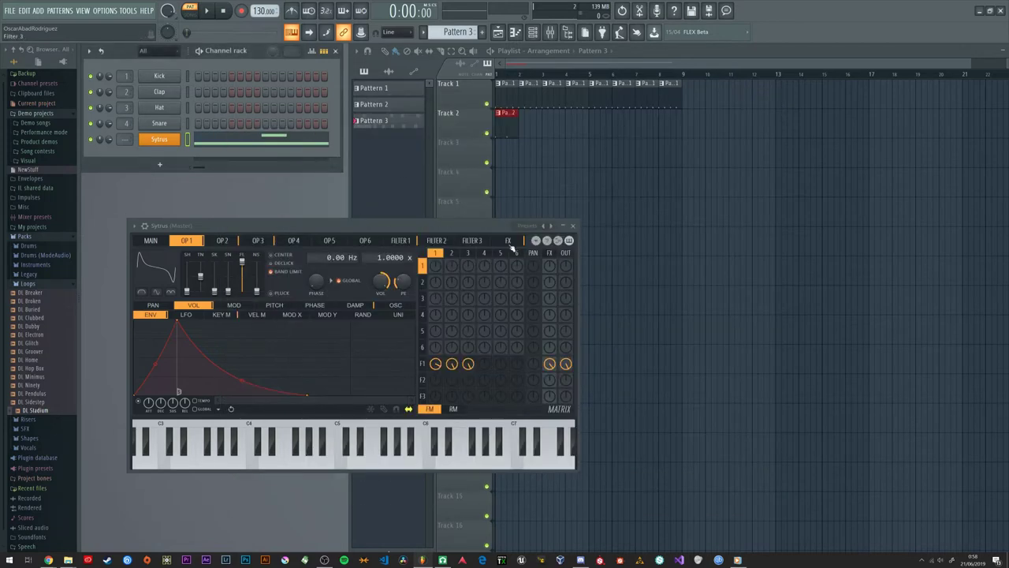
pyautogui.click(572, 226)
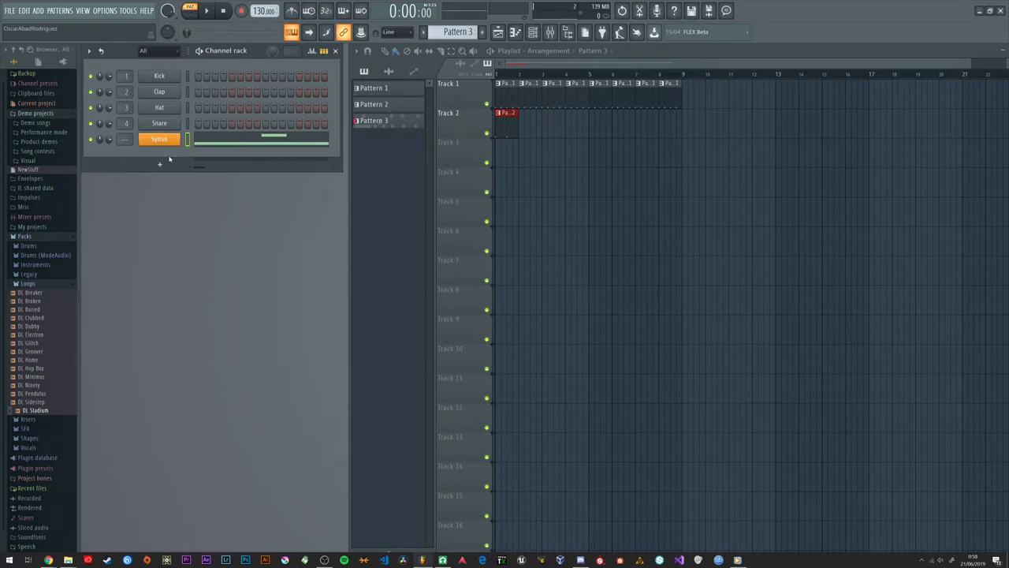
pyautogui.hotkey('alt', 'Tab')
pyautogui.hotkey('alt', 'Tab')
pyautogui.hotkey('alt', 'Tab')
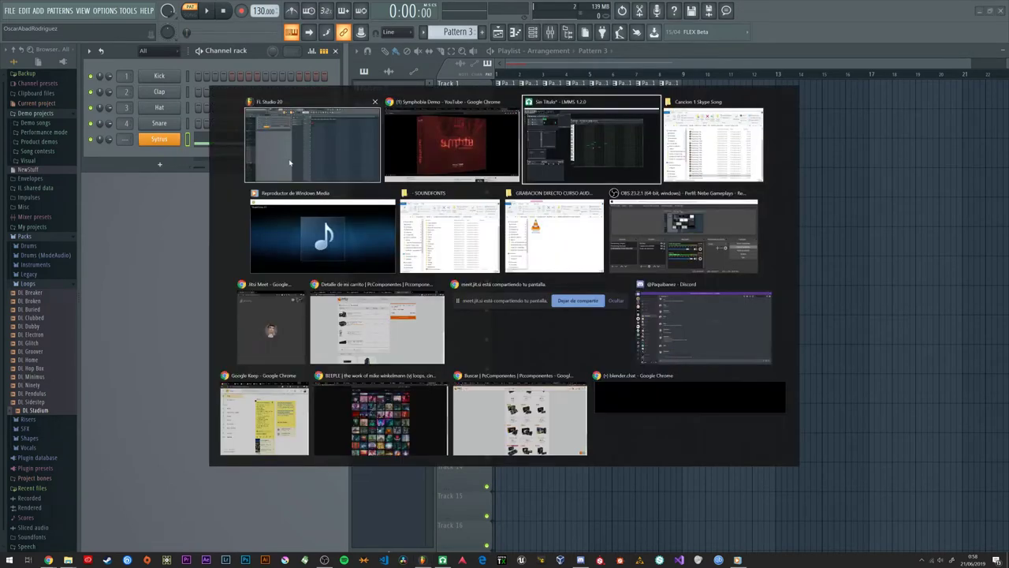
pyautogui.hotkey('alt', 'Tab')
pyautogui.hotkey('alt', 'Tab')
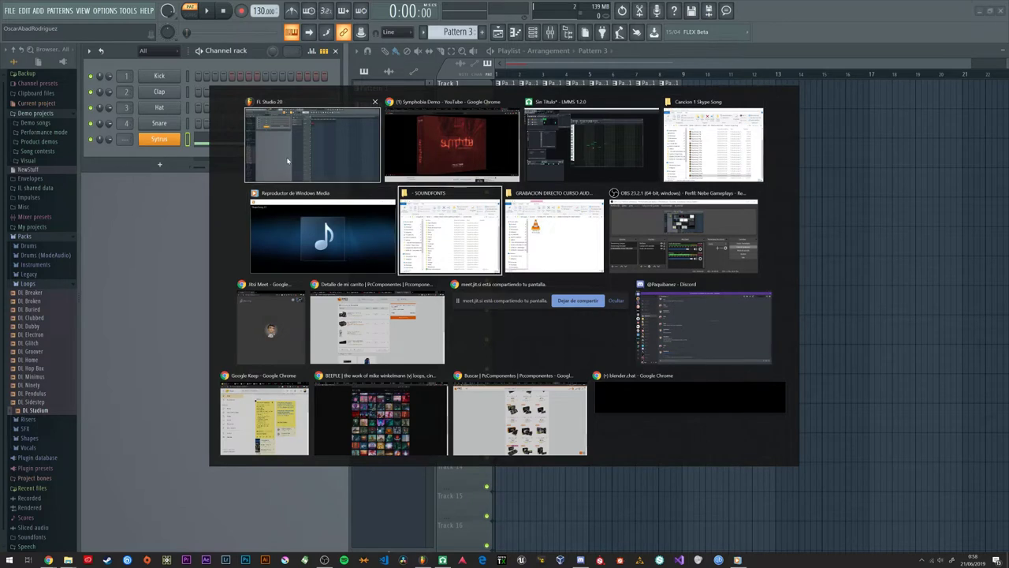
pyautogui.hotkey('alt', 'Tab')
pyautogui.hotkey('alt', 'Tab')
pyautogui.hotkey('alt', 'Tab')
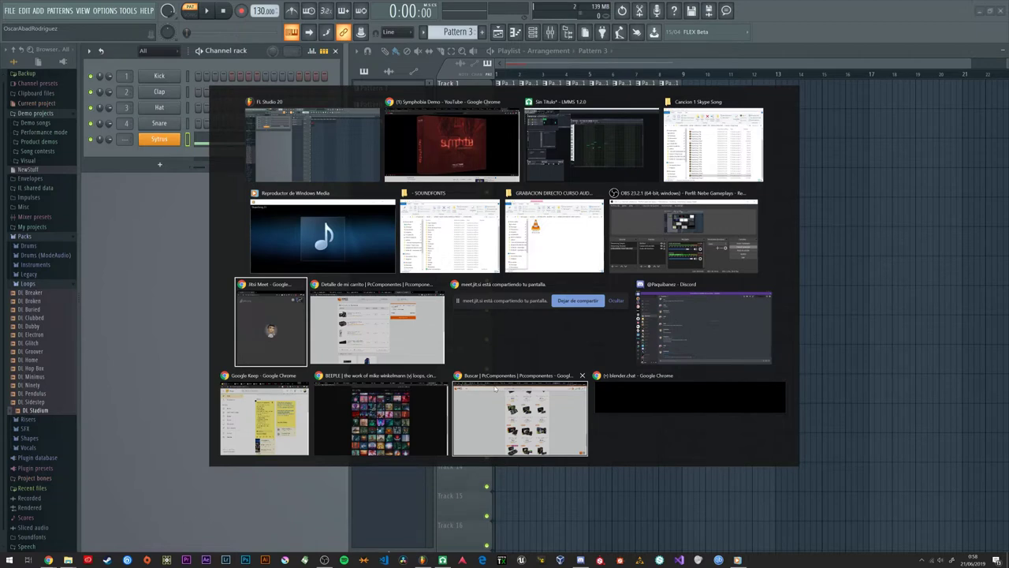
pyautogui.press('Escape')
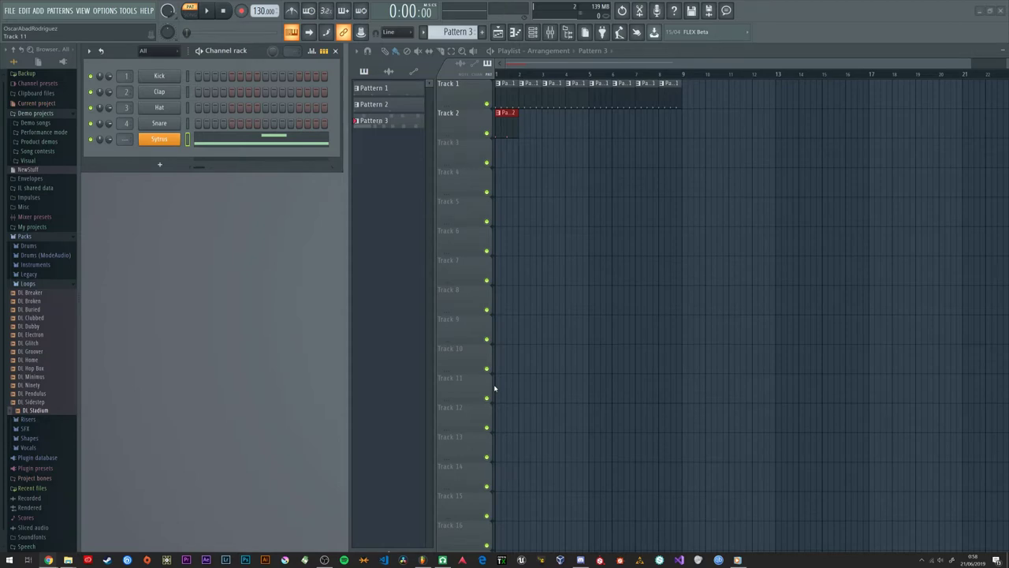
# Step: Switch to the Chrome window playing the Symphobia Demo video and close that video's tab
pyautogui.moveTo(48, 560)
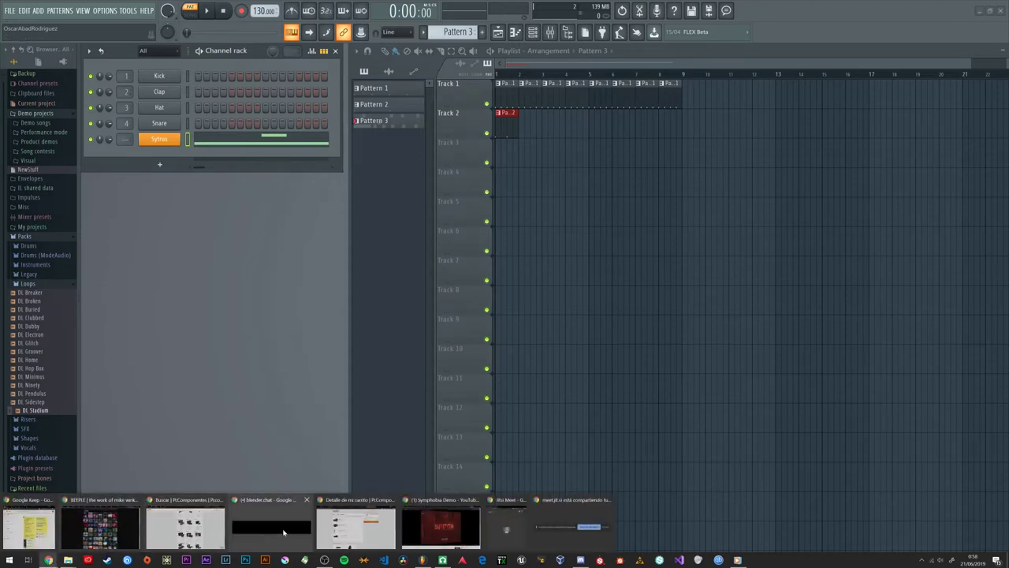
pyautogui.moveTo(277, 533)
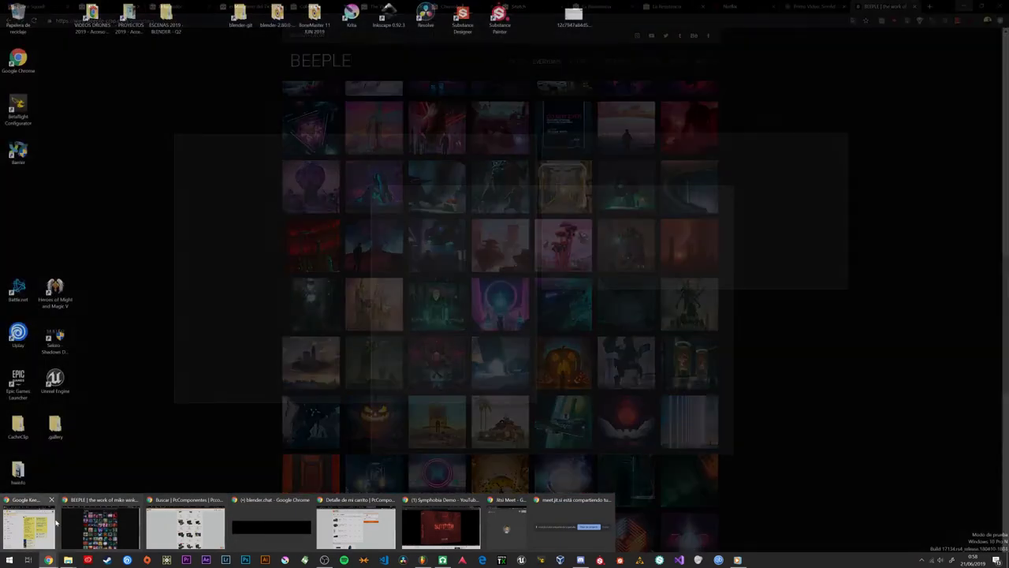
pyautogui.moveTo(514, 541)
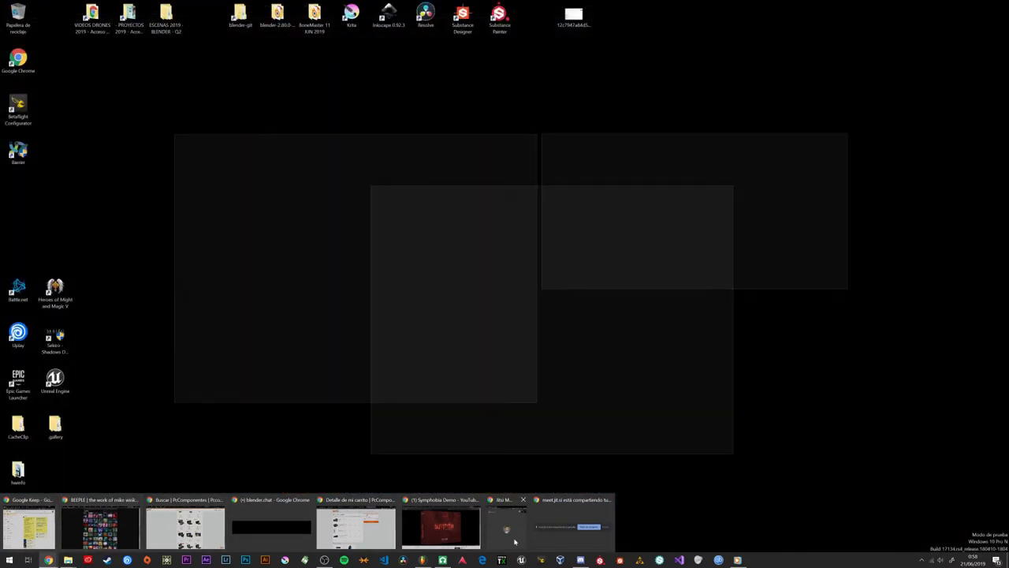
pyautogui.click(456, 528)
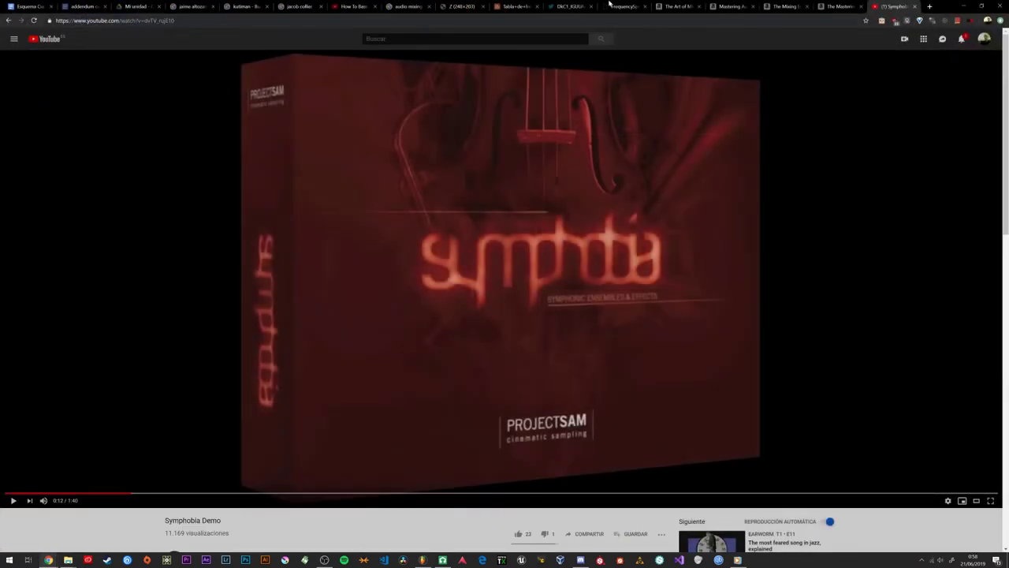
pyautogui.middleClick(900, 4)
# Step: Review the VIDEO 2 outline in the Esquema Curso Creacion Audio y Musica document and return to FL Studio
pyautogui.click(400, 134)
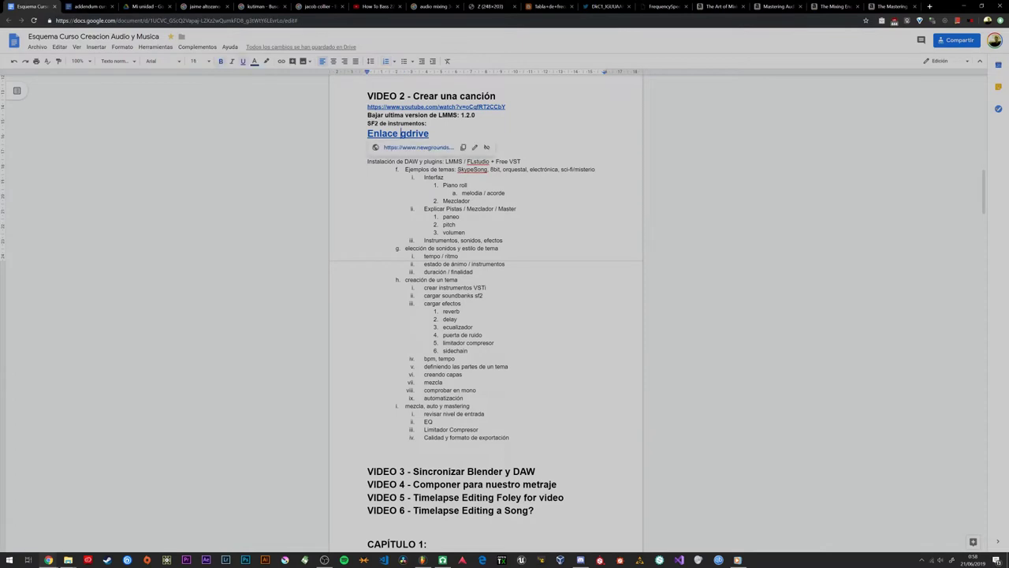
pyautogui.click(460, 216)
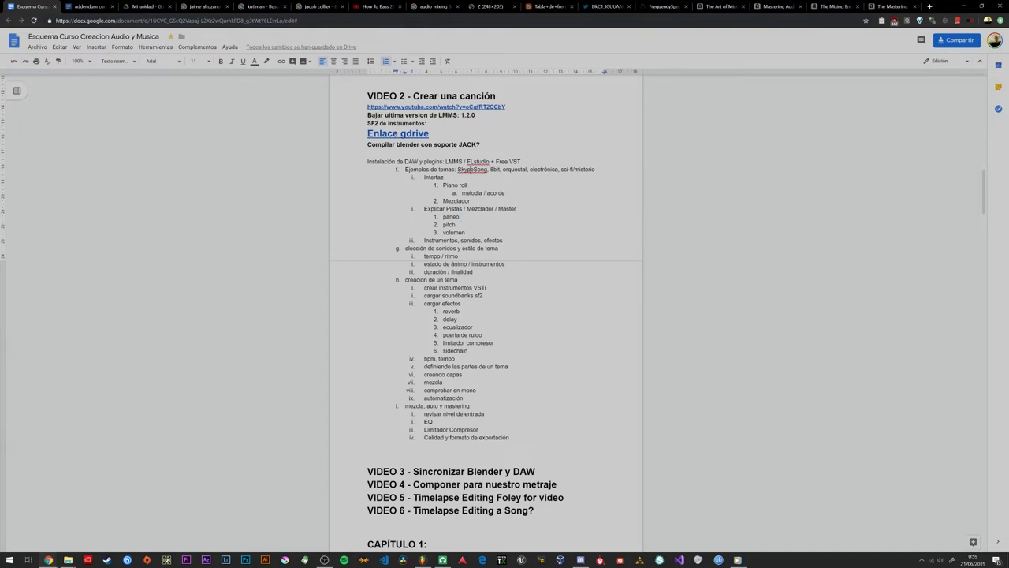
pyautogui.click(422, 560)
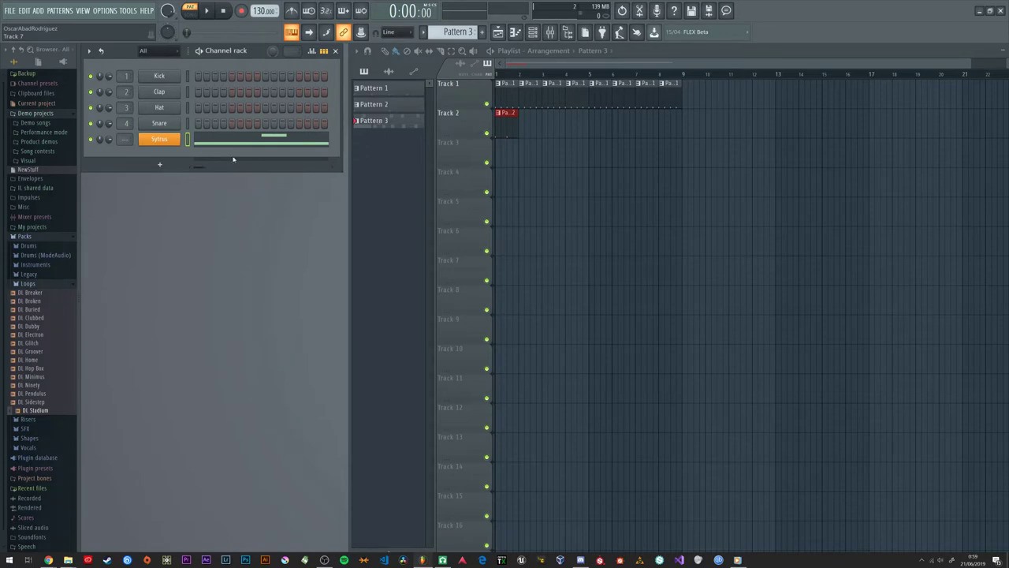
# Step: Switch to LMMS, close its piano roll, and spread the song editor and effects chain windows apart in the workspace
pyautogui.click(442, 560)
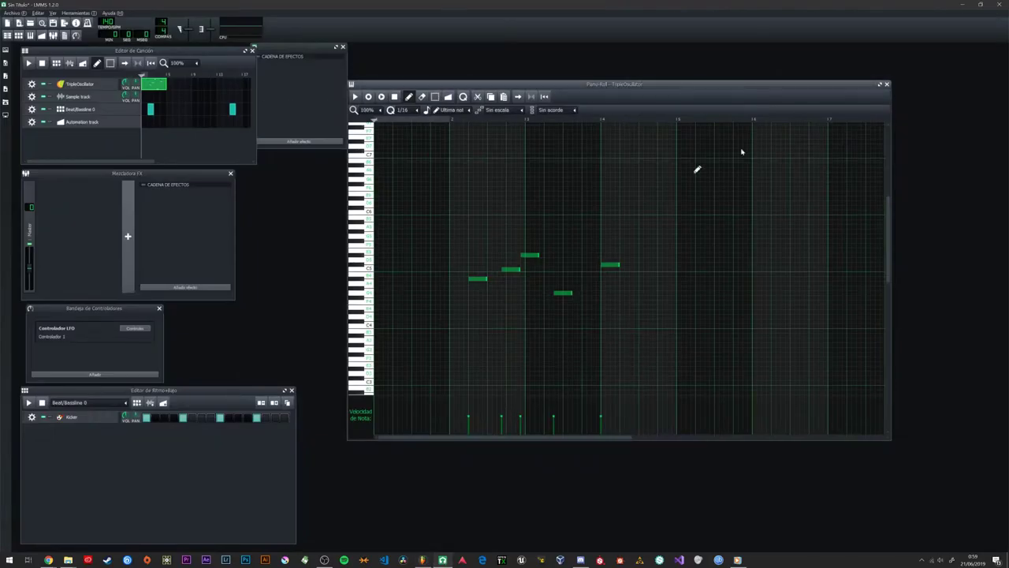
pyautogui.click(885, 84)
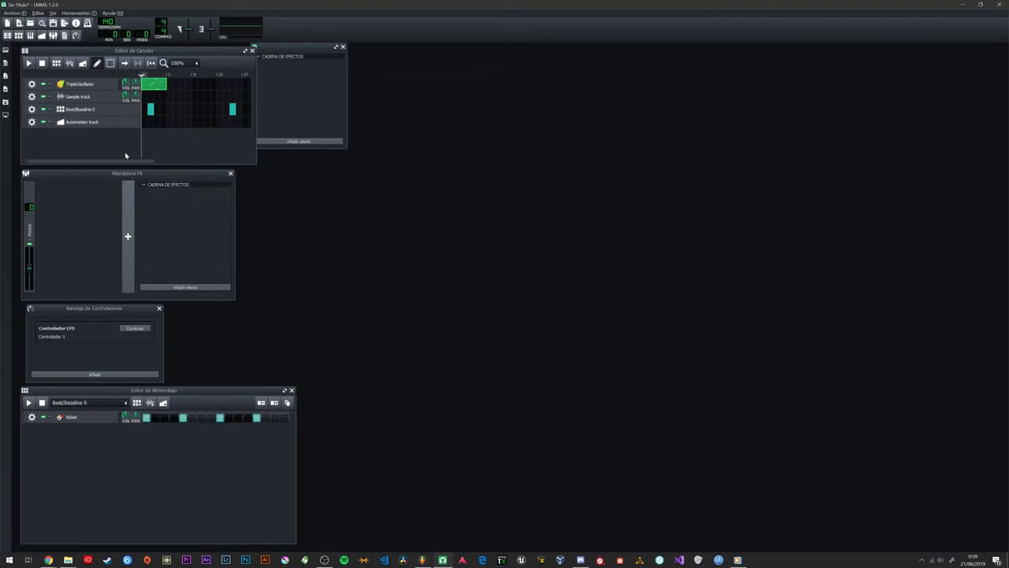
pyautogui.click(109, 144)
pyautogui.moveTo(134, 51); pyautogui.dragTo(338, 164)
pyautogui.moveTo(313, 52); pyautogui.dragTo(379, 427)
pyautogui.moveTo(365, 163); pyautogui.dragTo(283, 76)
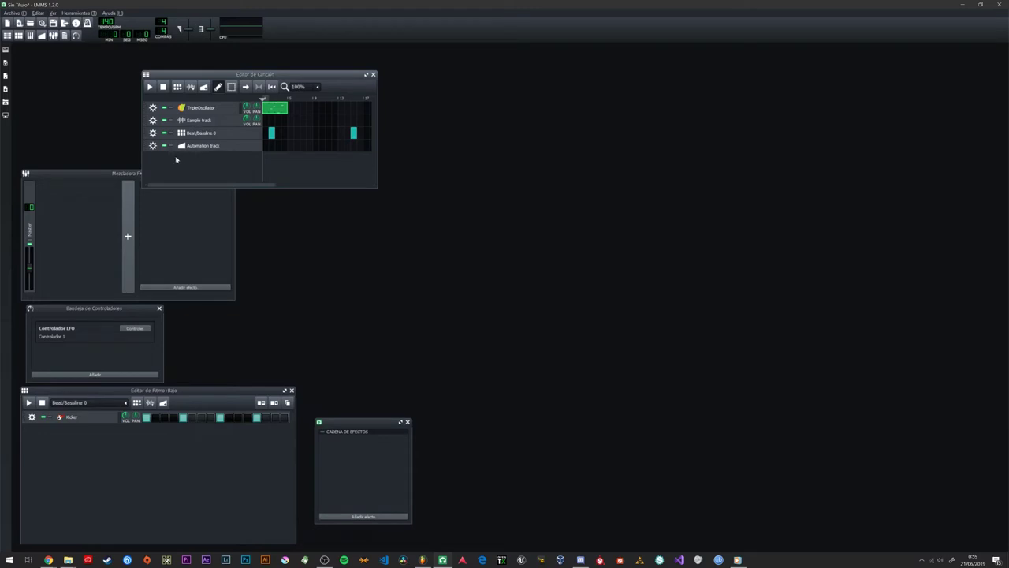
# Step: Compare the instrument plugins listed in LMMS with the ones FL Studio offers for a new channel, without adding any
pyautogui.click(6, 49)
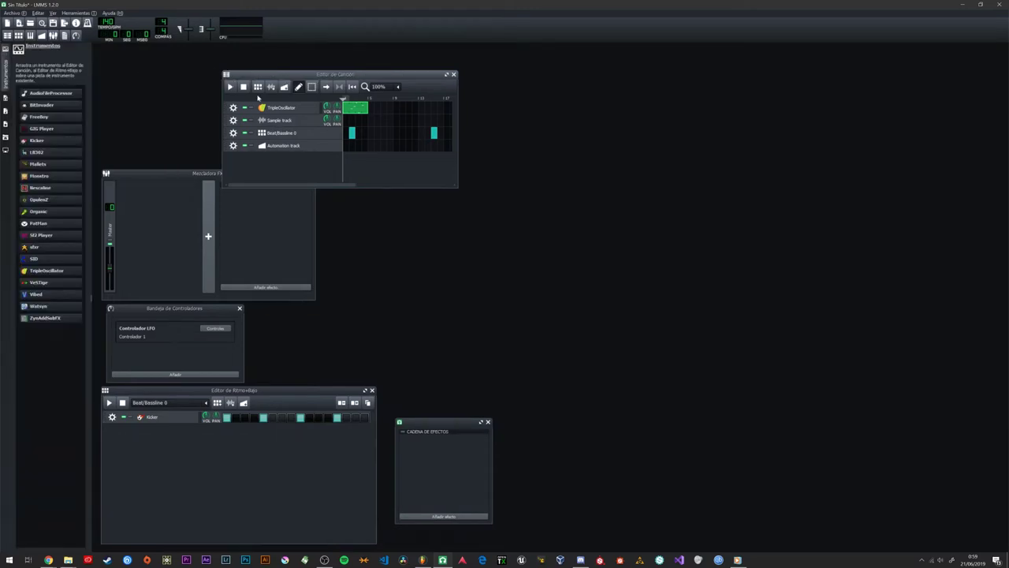
pyautogui.click(421, 560)
pyautogui.click(161, 167)
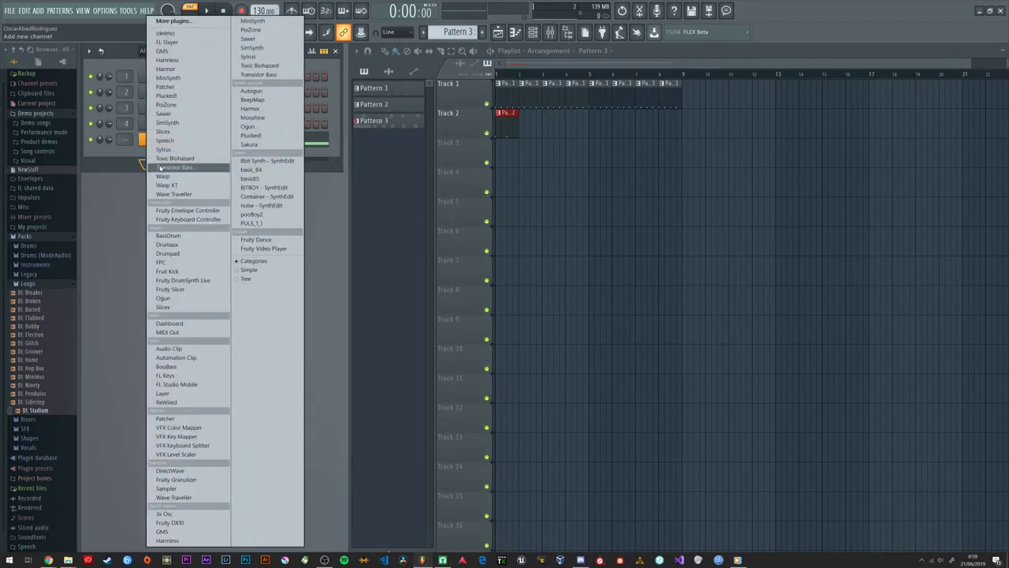
pyautogui.click(161, 166)
pyautogui.click(160, 166)
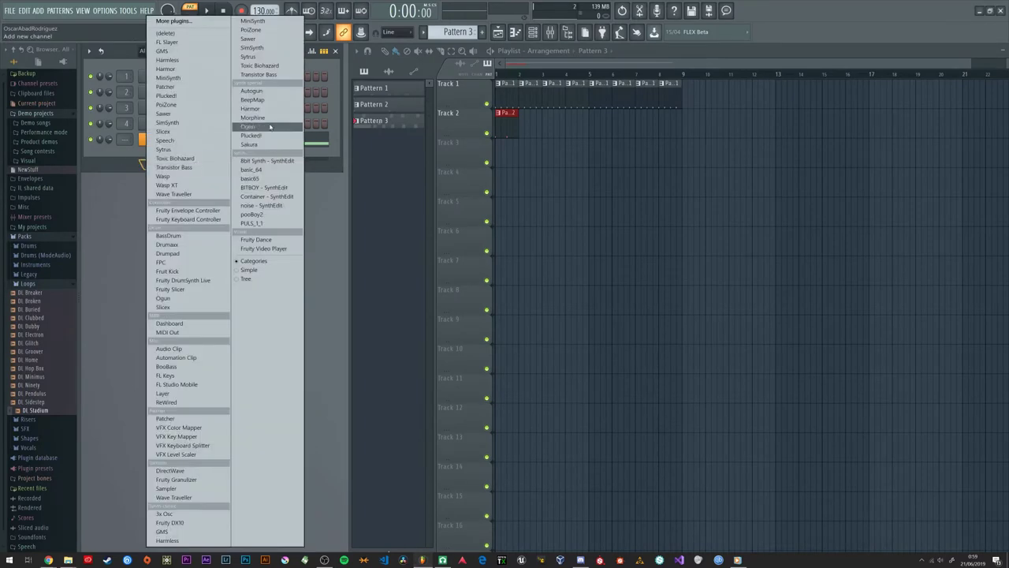
pyautogui.click(163, 167)
pyautogui.click(162, 168)
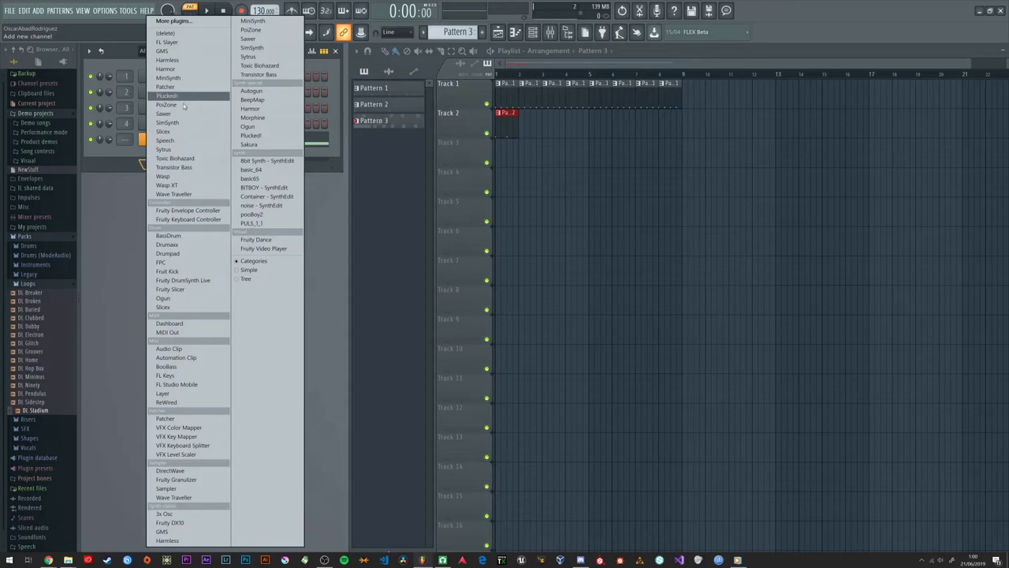
pyautogui.click(121, 347)
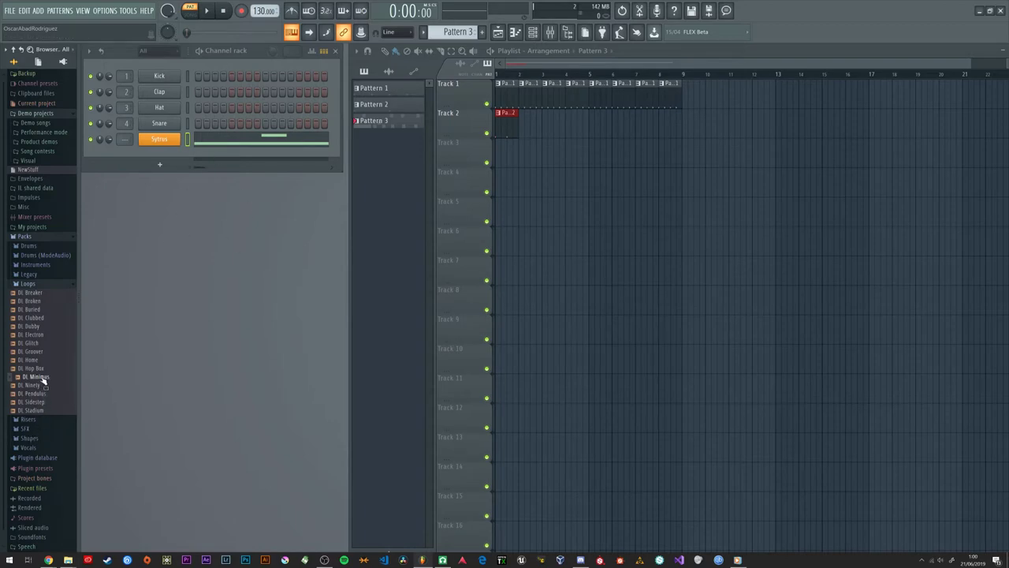
# Step: Open the DL Minimus loop from the Loops pack in a new Slicex channel
pyautogui.rightClick(39, 377)
pyautogui.click(111, 446)
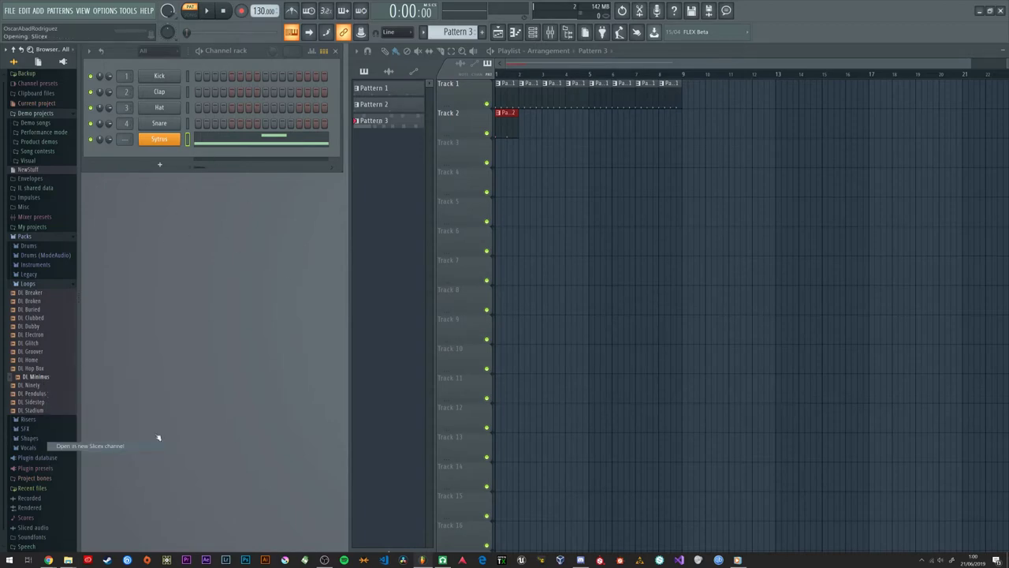
# Step: Place the Slicex window over the playlist and transfer the Minimus slice notes from Pattern 3 to a new Pattern 4
pyautogui.moveTo(318, 103); pyautogui.dragTo(550, 148)
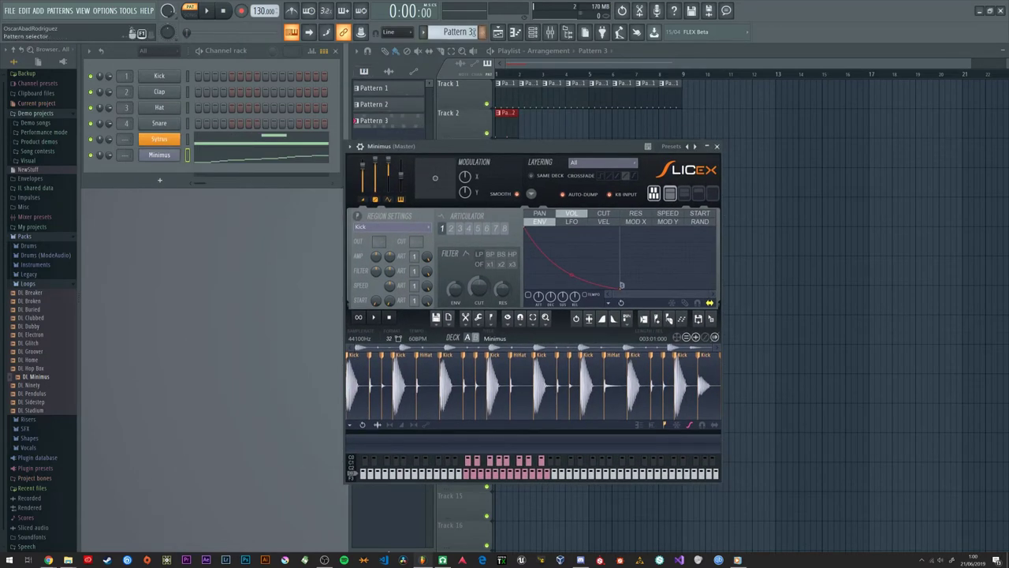
pyautogui.click(189, 156)
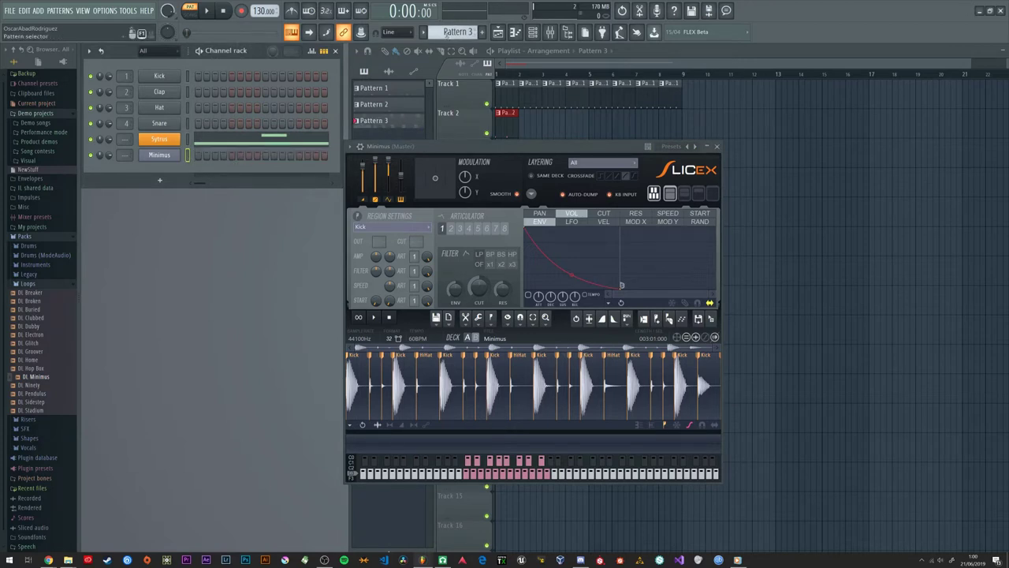
pyautogui.press('F4')
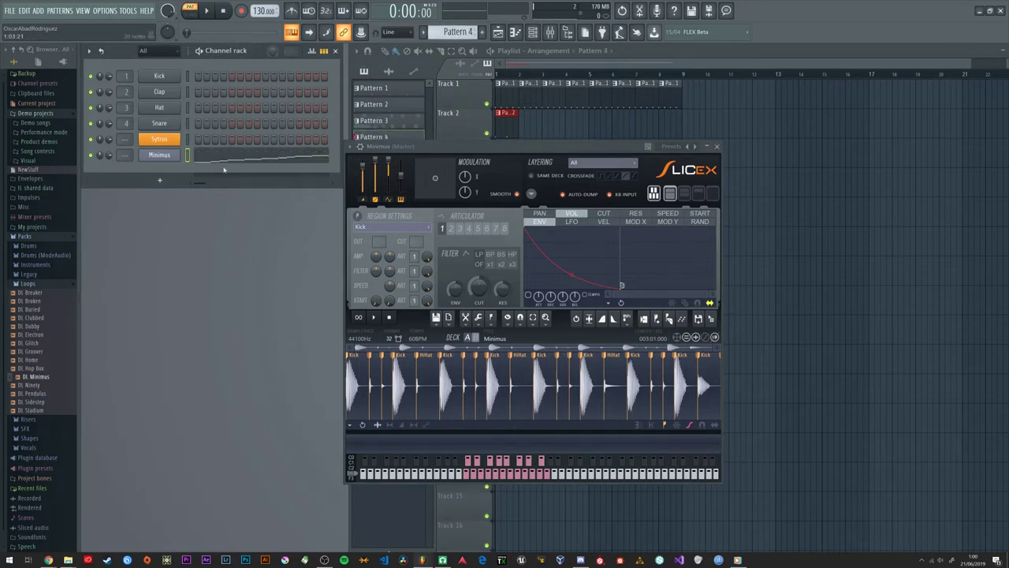
# Step: Open the Minimus piano roll and bring the full staircase of slice notes into view
pyautogui.click(316, 158)
pyautogui.moveTo(488, 101); pyautogui.dragTo(475, 141)
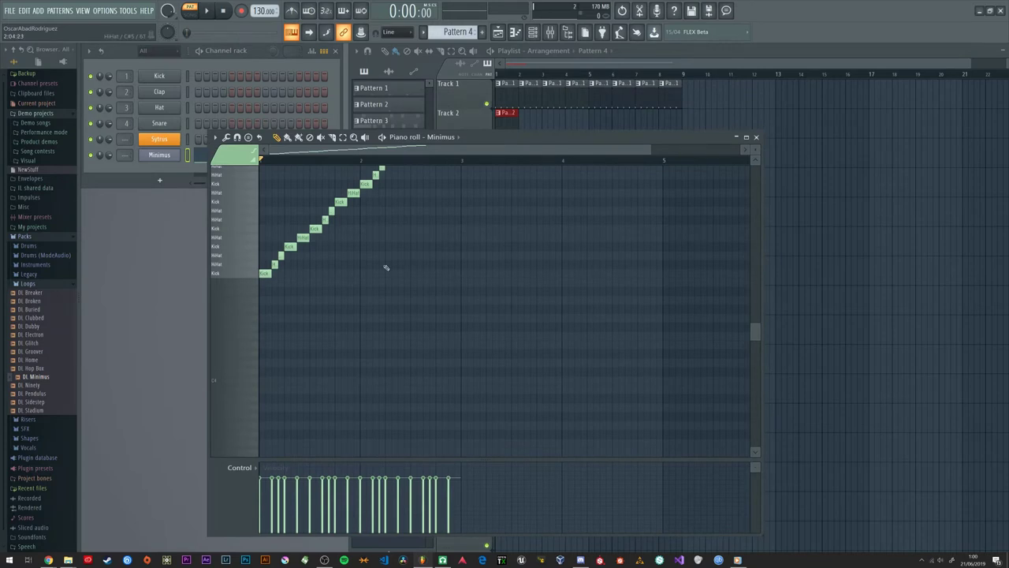
pyautogui.scroll(2, 386, 267)
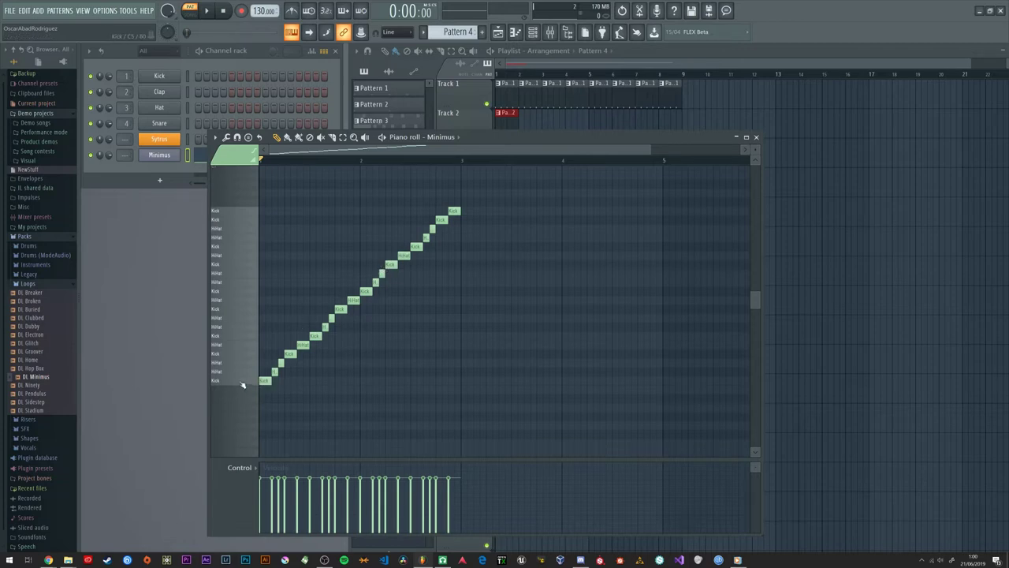
# Step: Audition the Kick and HiHat slices from lowest to highest on the piano roll keys, and play back Pattern 4
pyautogui.moveTo(242, 383); pyautogui.dragTo(252, 200)
pyautogui.click(248, 214)
pyautogui.click(248, 214)
pyautogui.press('space')
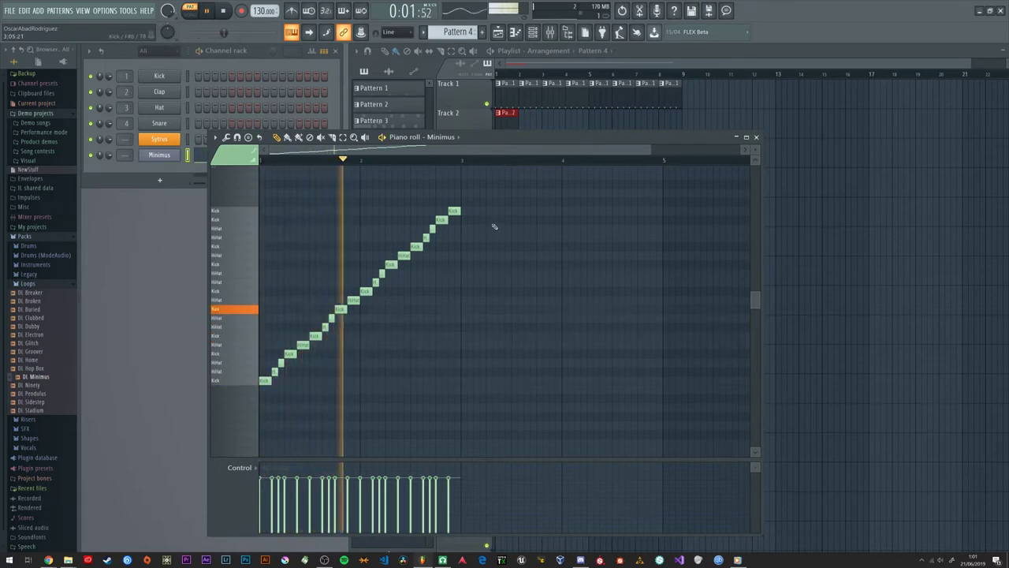
pyautogui.press('space')
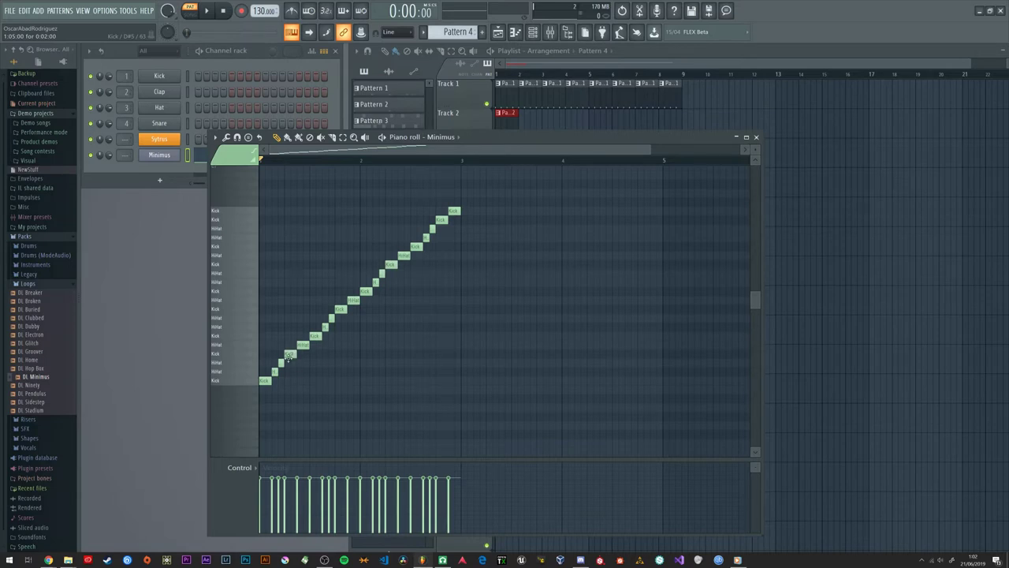
# Step: Swap the order of the third and fourth slice notes, placing the Kick before the HiHat, and play the pattern
pyautogui.press('space')
pyautogui.press('space')
pyautogui.moveTo(289, 354)
pyautogui.mouseDown()
pyautogui.moveTo(280, 362)
pyautogui.moveTo(293, 362)
pyautogui.mouseUp()
pyautogui.press('space')
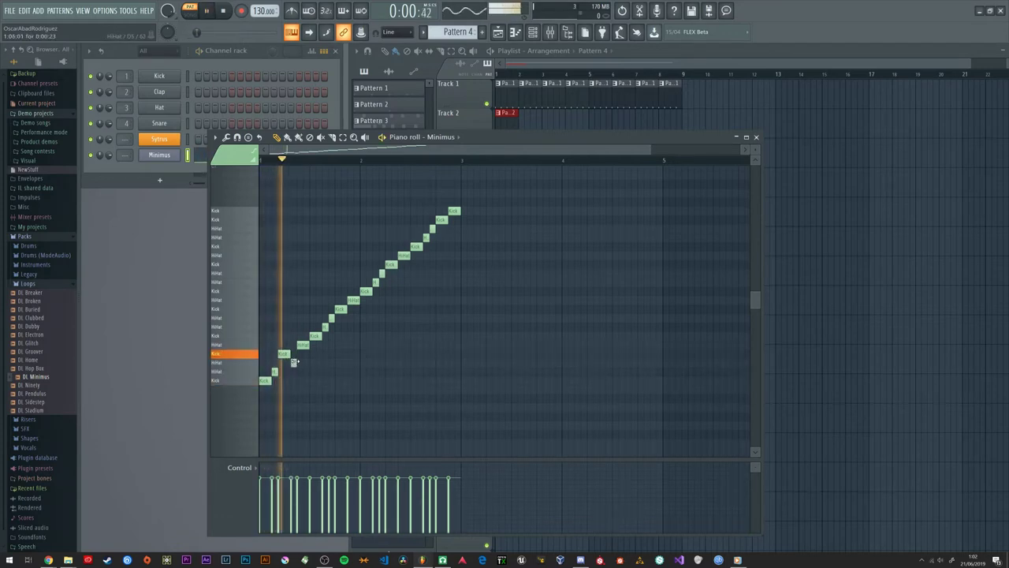
pyautogui.press('space')
# Step: Add a lower Kick slice note late in bar 1, move the nearby upper Kick note to a HiHat slice at bar 2, and play back
pyautogui.click(314, 336)
pyautogui.click(332, 353)
pyautogui.press('space')
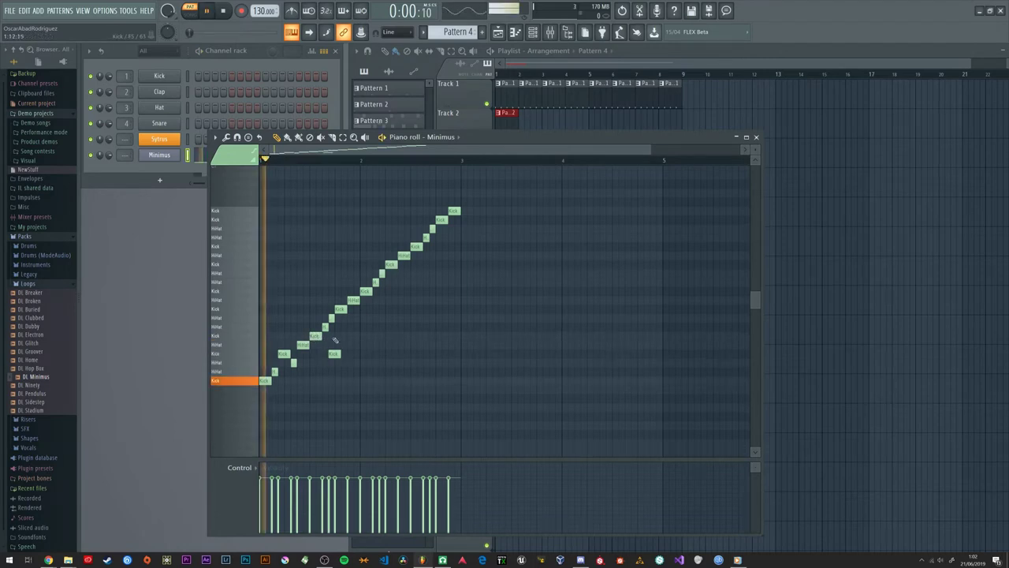
pyautogui.press('space')
pyautogui.moveTo(339, 309); pyautogui.dragTo(352, 351)
pyautogui.press('space')
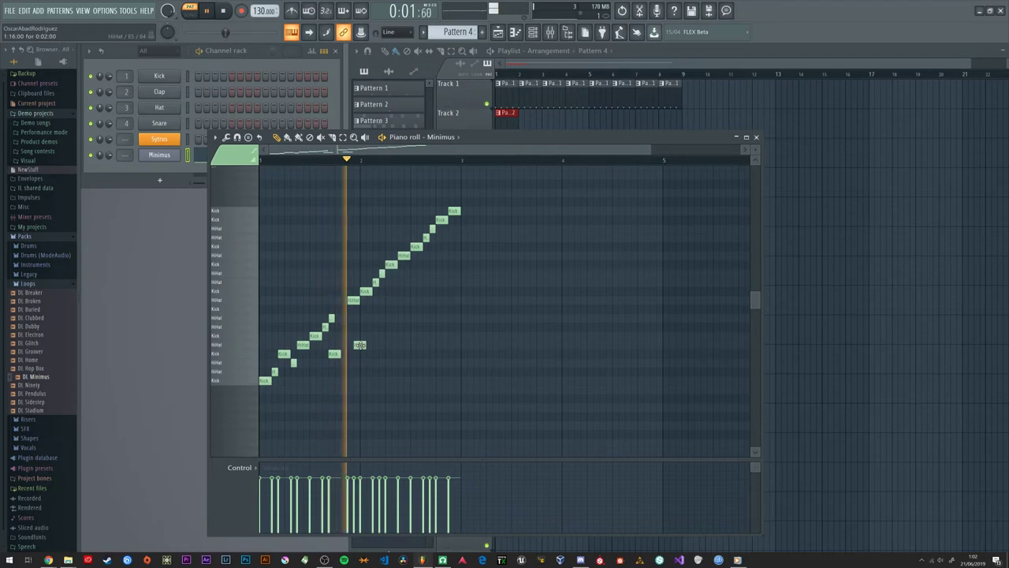
pyautogui.press('space')
# Step: Shift the Kick note early in bar 2 slightly earlier, trying it on a lower HiHat slice before restoring its row during playback
pyautogui.moveTo(389, 264); pyautogui.dragTo(386, 298)
pyautogui.press('space')
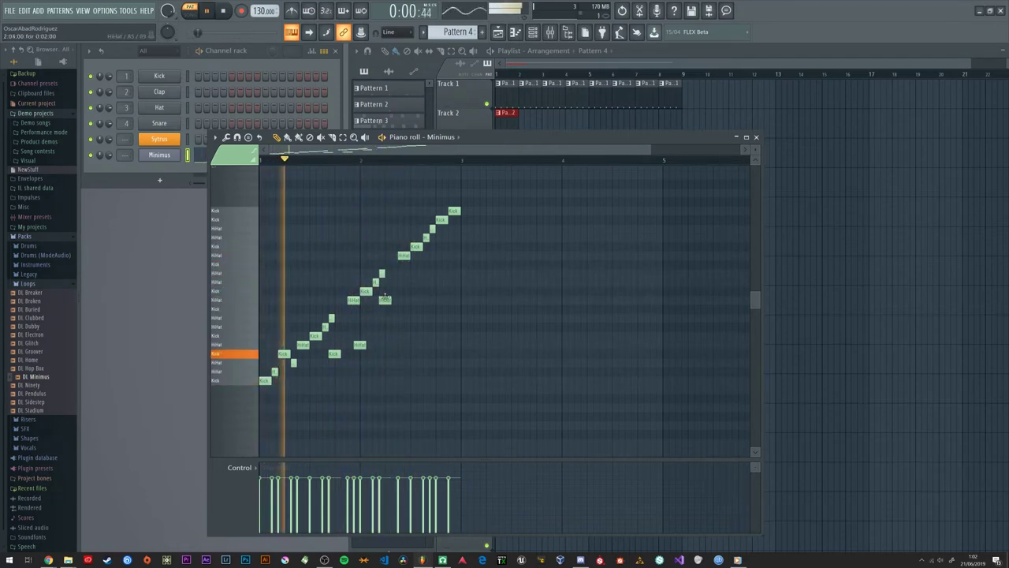
pyautogui.moveTo(384, 298); pyautogui.dragTo(385, 265)
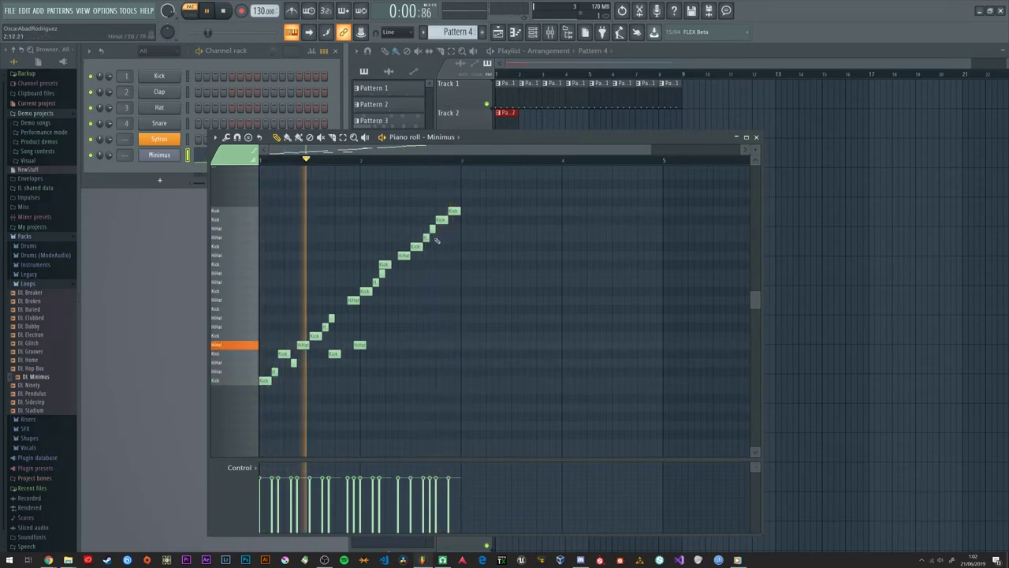
pyautogui.press('space')
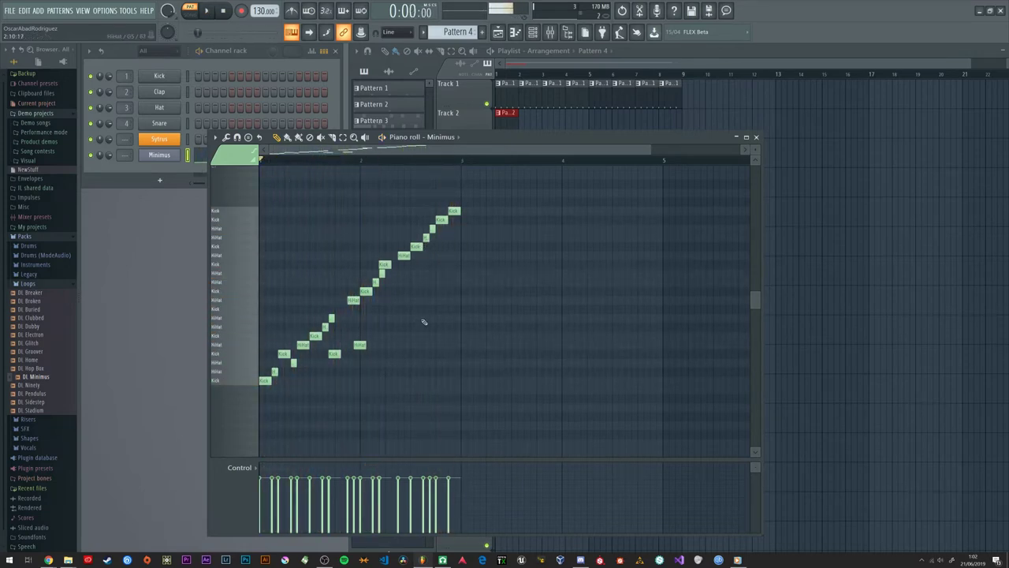
# Step: Delete the early Kick note in bar 1, and rearrange the two remaining mid-bar Kick notes after a playback check
pyautogui.click(289, 354)
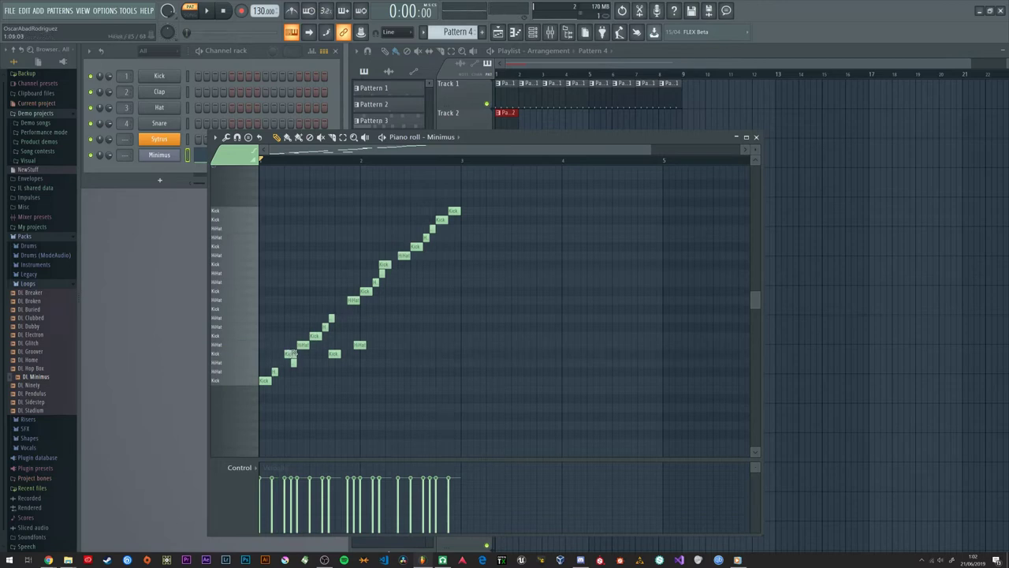
pyautogui.rightClick(290, 353)
pyautogui.press('space')
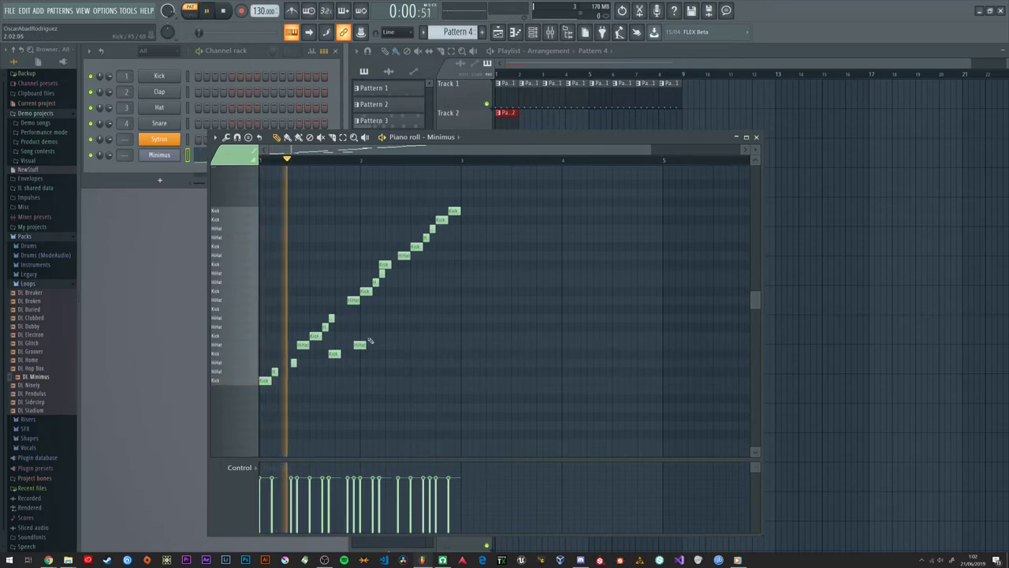
pyautogui.press('space')
pyautogui.moveTo(315, 336)
pyautogui.mouseDown()
pyautogui.moveTo(328, 336)
pyautogui.moveTo(316, 354)
pyautogui.mouseUp()
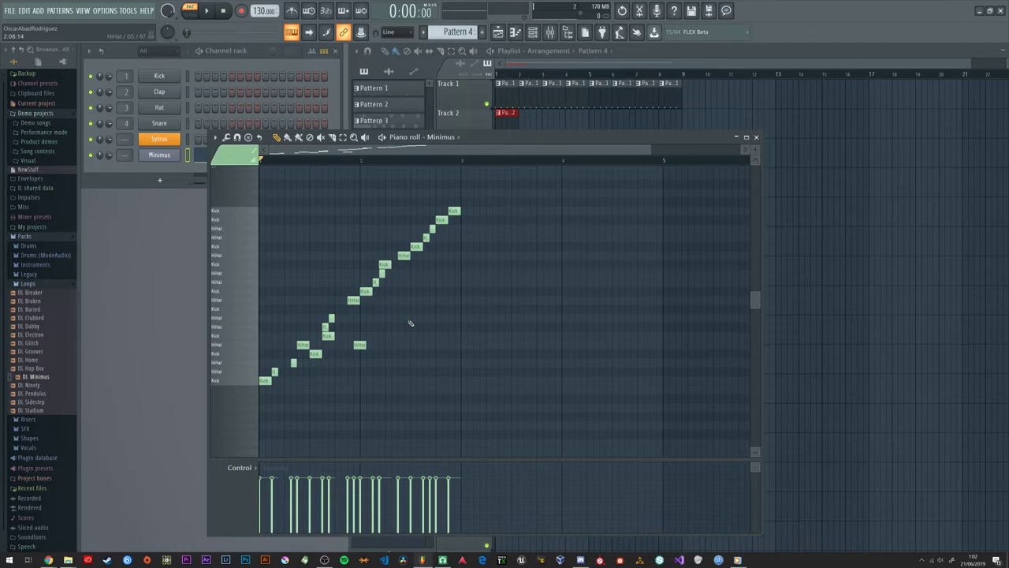
# Step: Switch to Chrome and search Google for "patron ritmico rock" in a new tab
pyautogui.hotkey('alt', 'Tab')
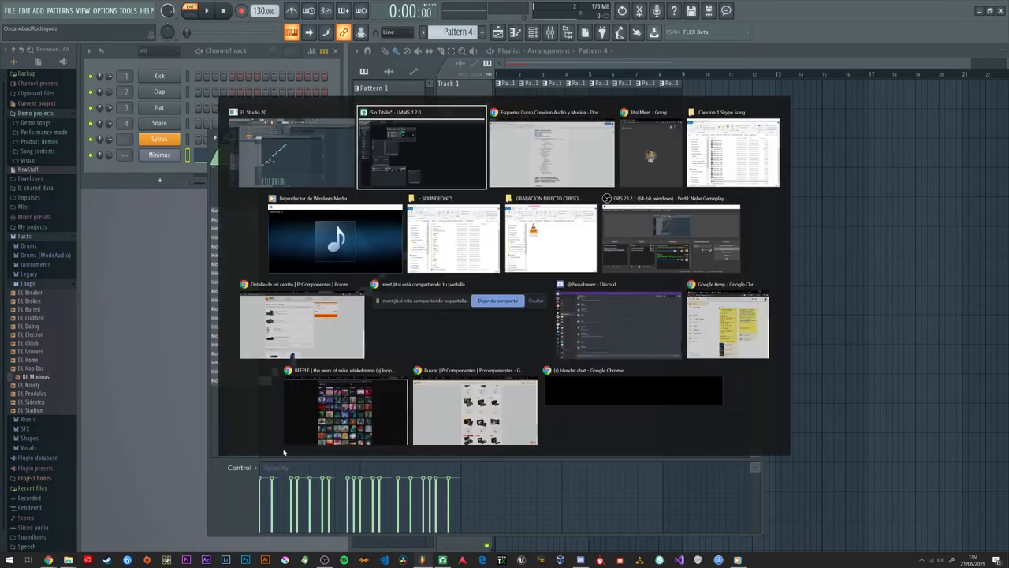
pyautogui.click(528, 173)
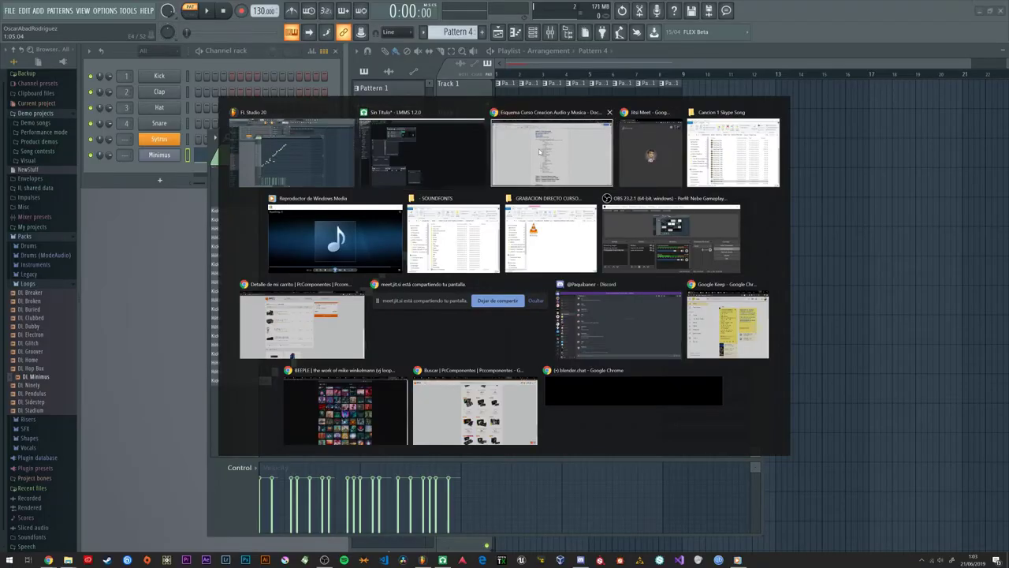
pyautogui.click(929, 6)
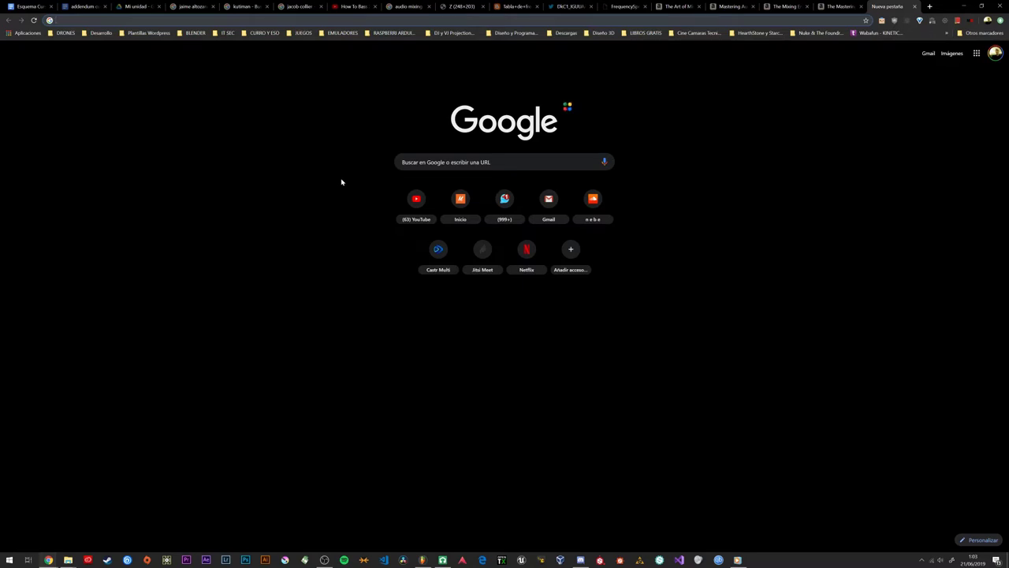
pyautogui.write('patron ritmico ro')
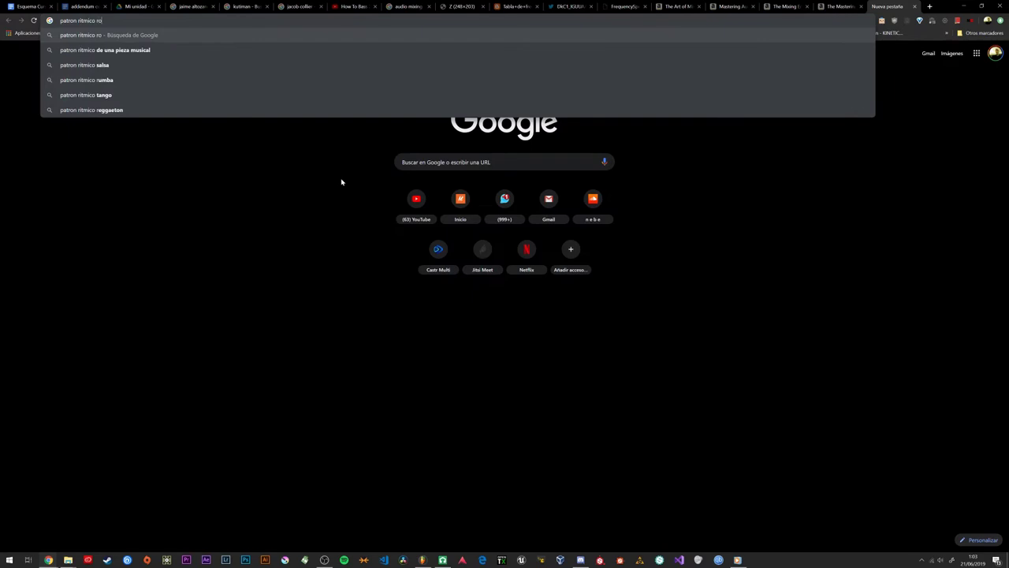
pyautogui.write('ck')
pyautogui.press('Return')
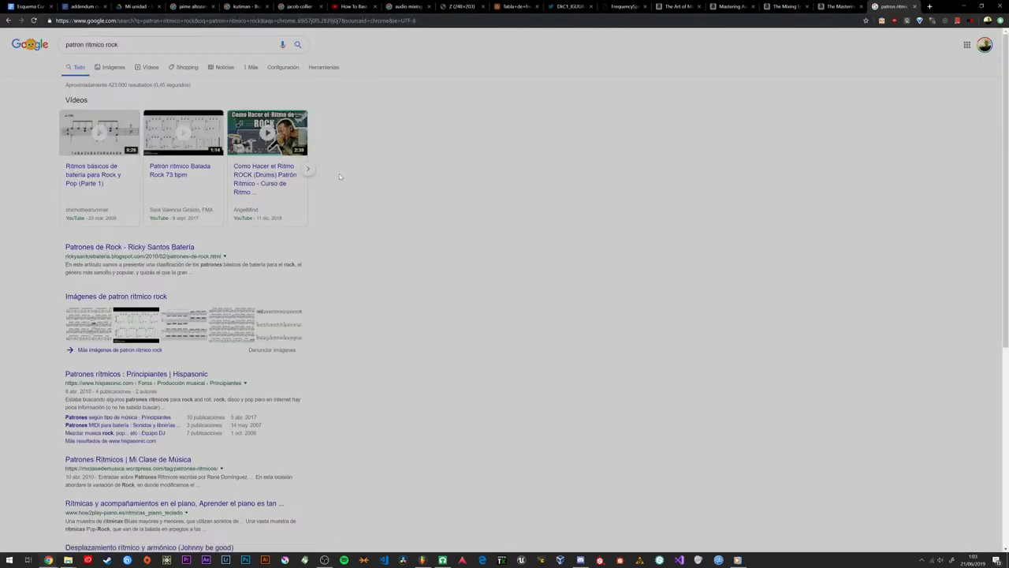
# Step: Watch the YouTube video "Ritmos básicos de batería para Rock y Pop (Parte 1)" from about half a minute in, and pause it
pyautogui.click(100, 138)
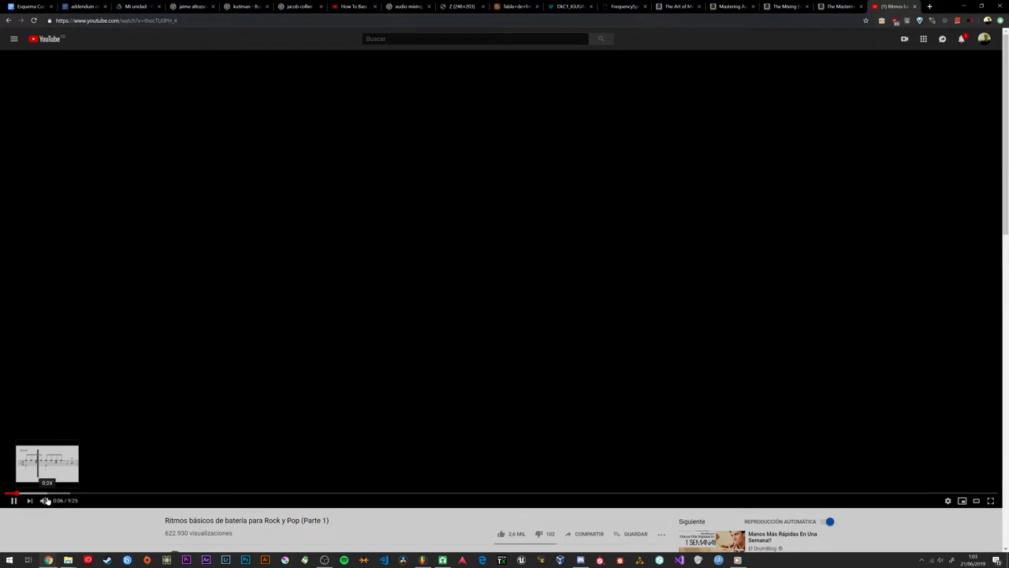
pyautogui.moveTo(52, 494); pyautogui.dragTo(53, 495)
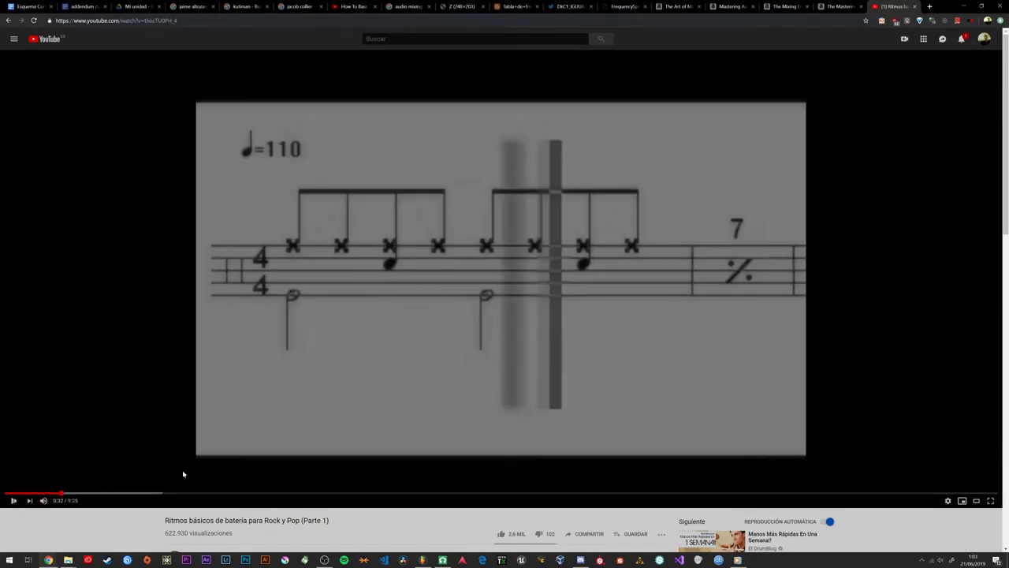
pyautogui.click(407, 334)
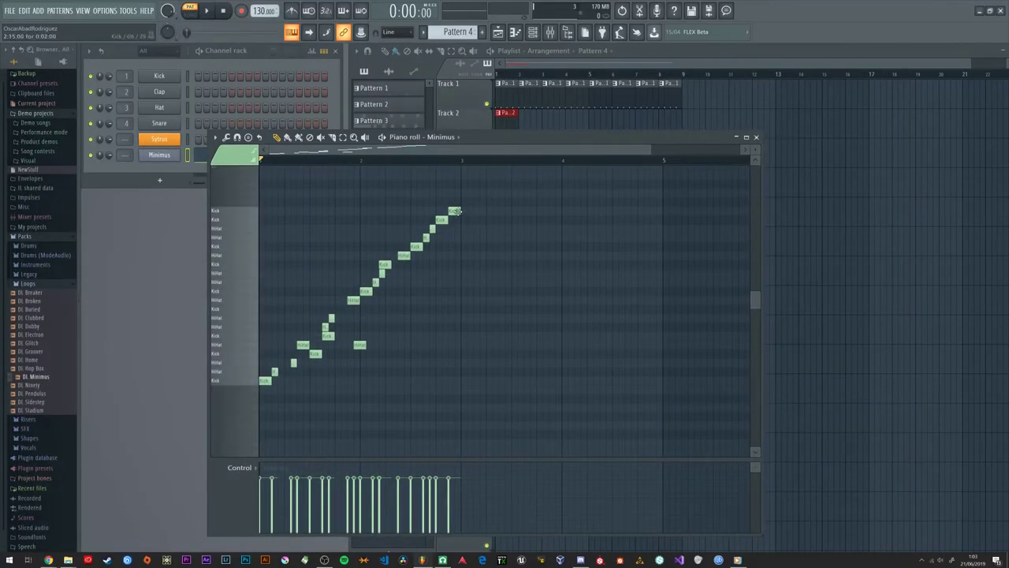
# Step: Close the Minimus piano roll and Slicex windows, and select the Pattern 2 clip on Track 2 of the playlist
pyautogui.click(755, 138)
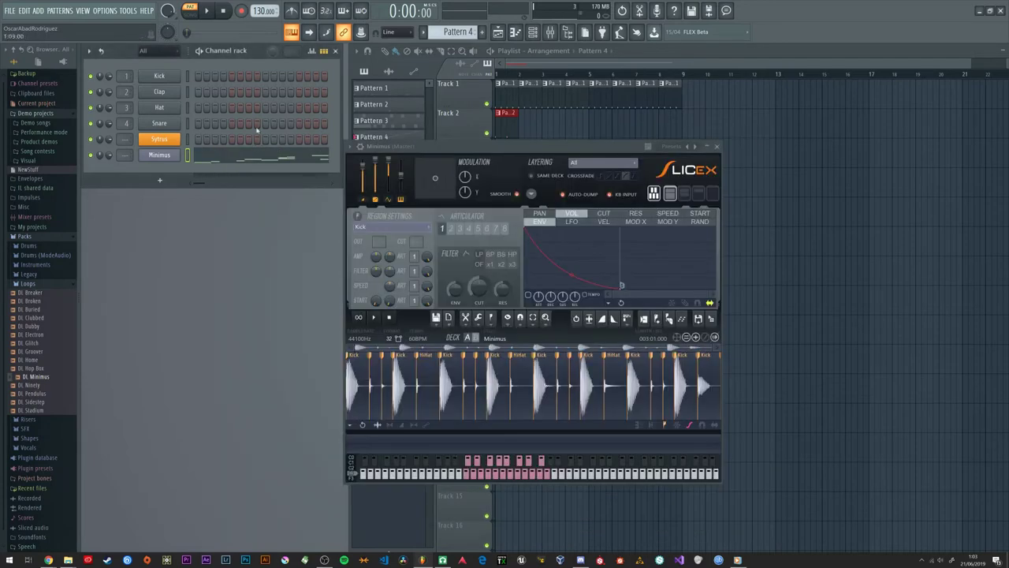
pyautogui.click(717, 148)
pyautogui.click(507, 113)
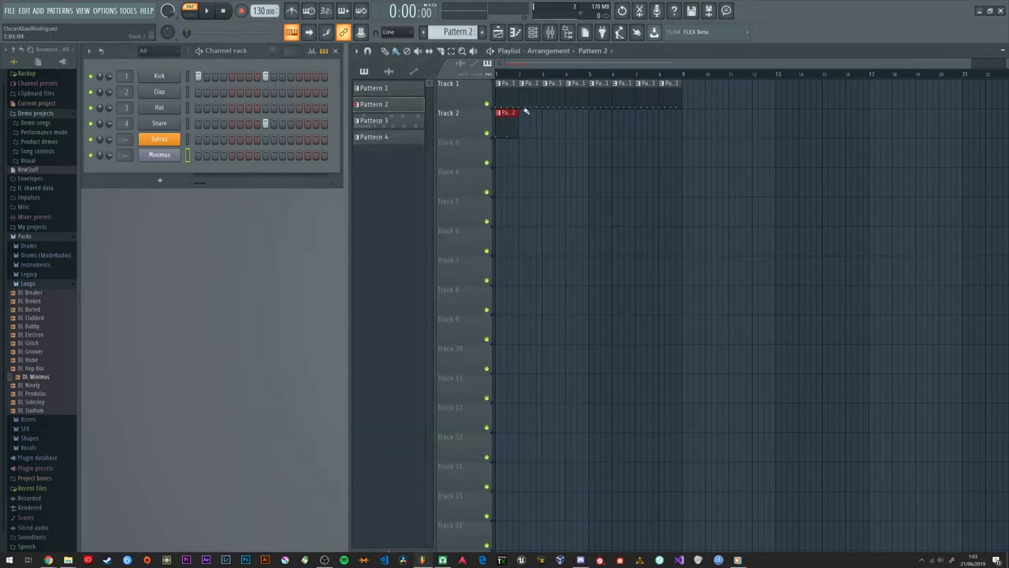
# Step: Remove the first Pattern 1 clip from Track 1 and play the arrangement briefly in song mode
pyautogui.moveTo(511, 95); pyautogui.dragTo(534, 96)
pyautogui.press('l')
pyautogui.press('space')
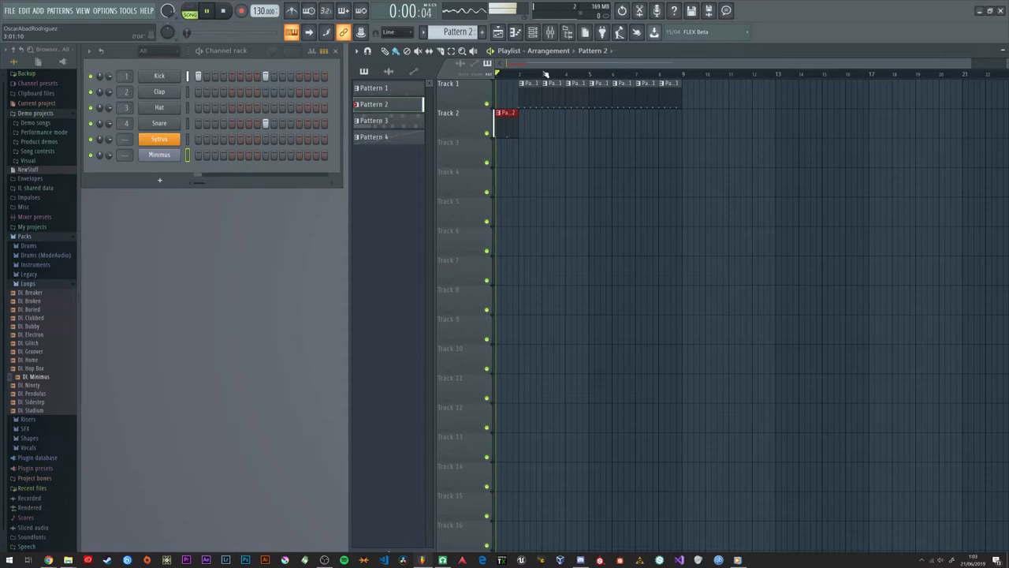
pyautogui.press('space')
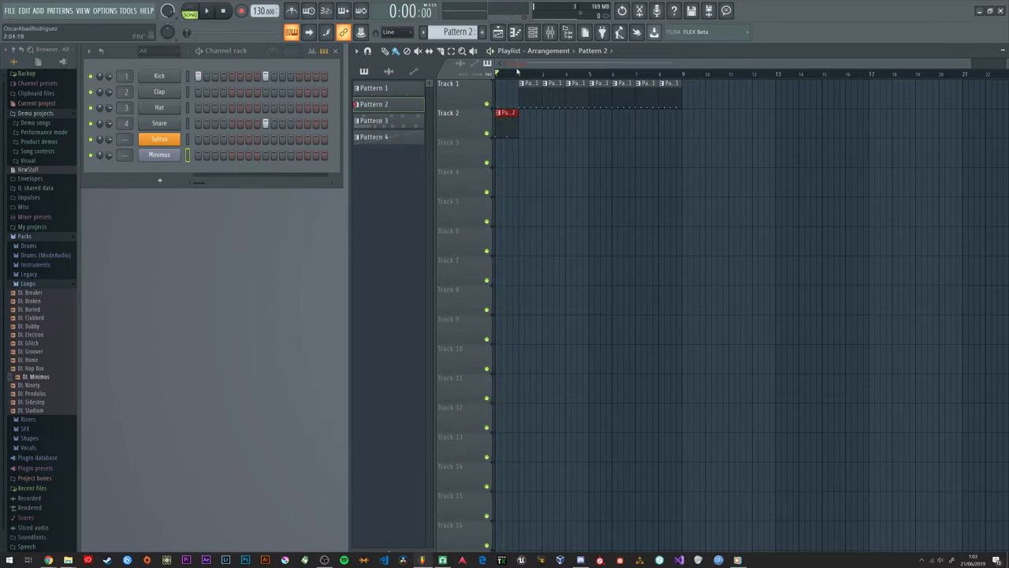
# Step: Collapse the Loops pack in the browser and switch to LMMS
pyautogui.click(28, 283)
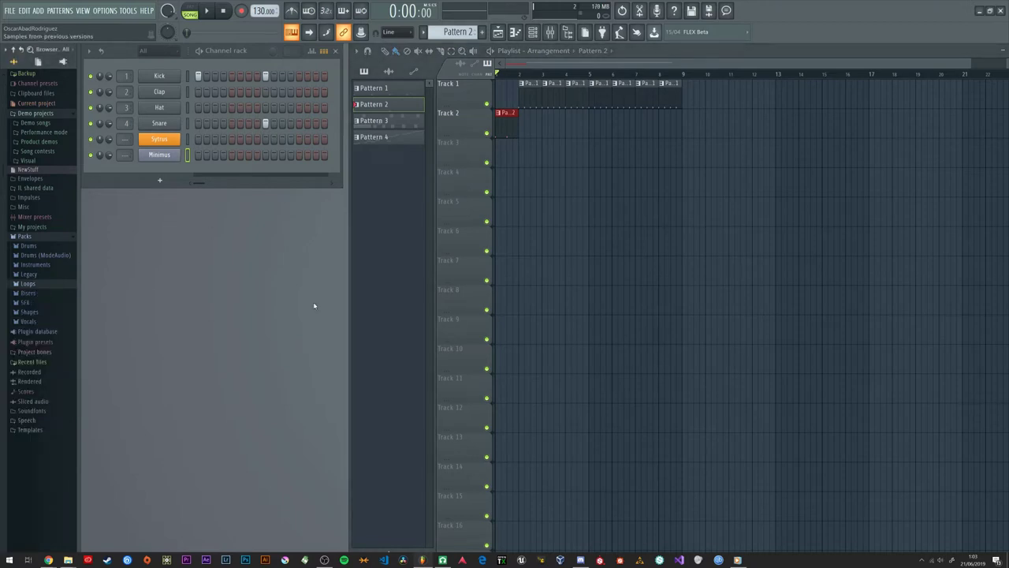
pyautogui.hotkey('alt', 'Tab')
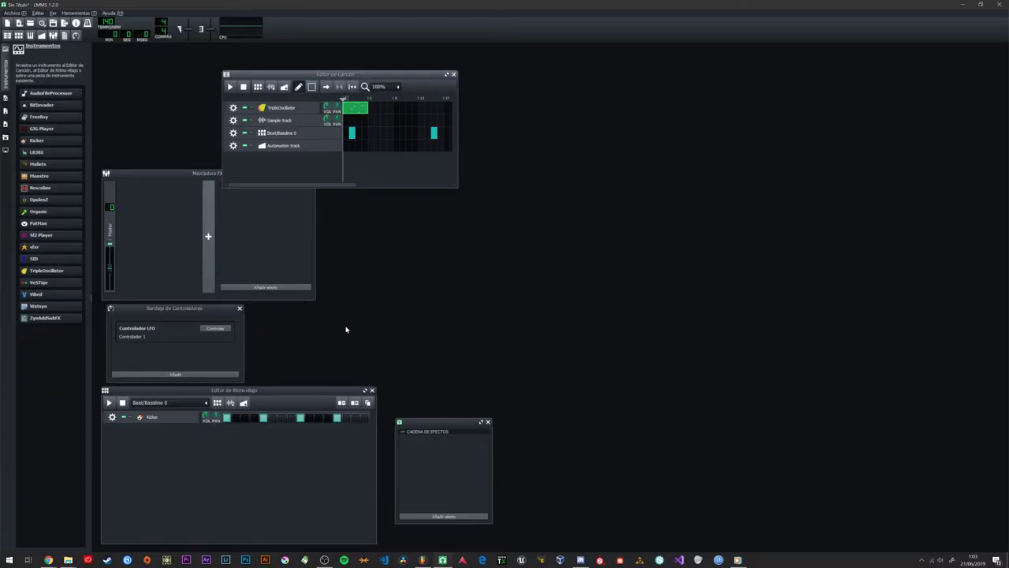
# Step: Add an Sf2 Player instrument track to the song editor, and position the song editor window above the FX mixer
pyautogui.moveTo(335, 74); pyautogui.dragTo(373, 71)
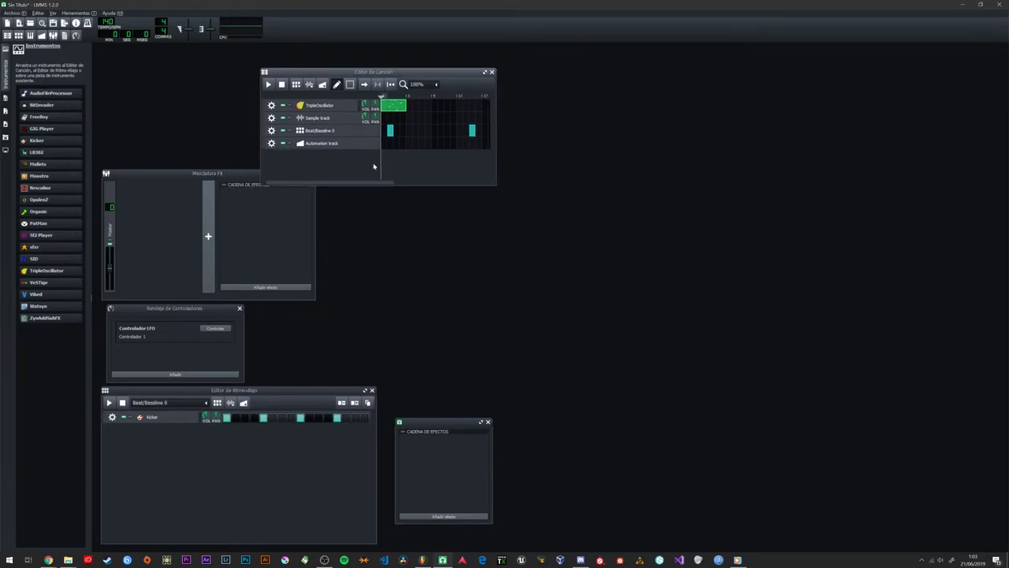
pyautogui.moveTo(461, 72); pyautogui.dragTo(583, 142)
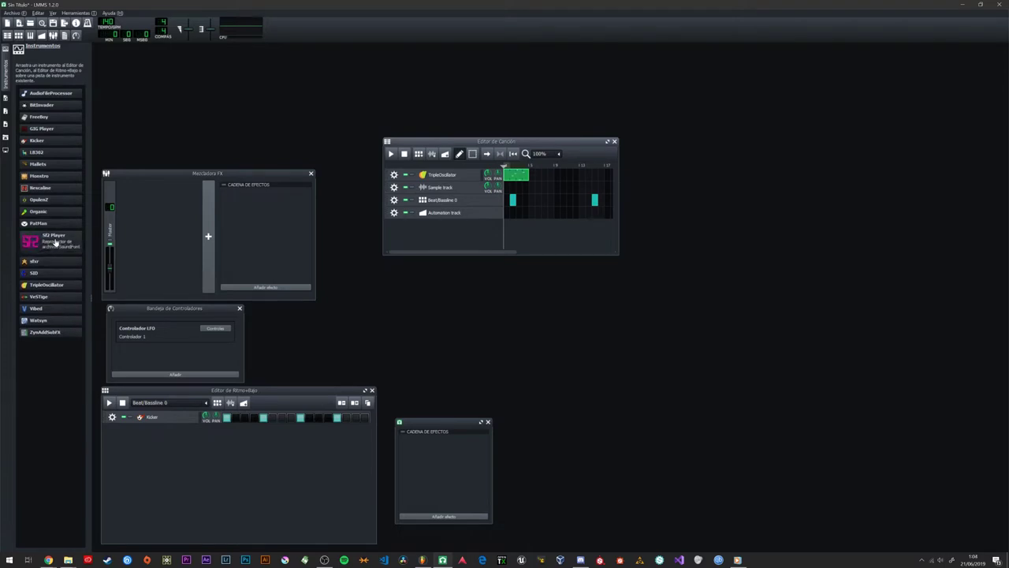
pyautogui.moveTo(53, 242); pyautogui.dragTo(478, 227)
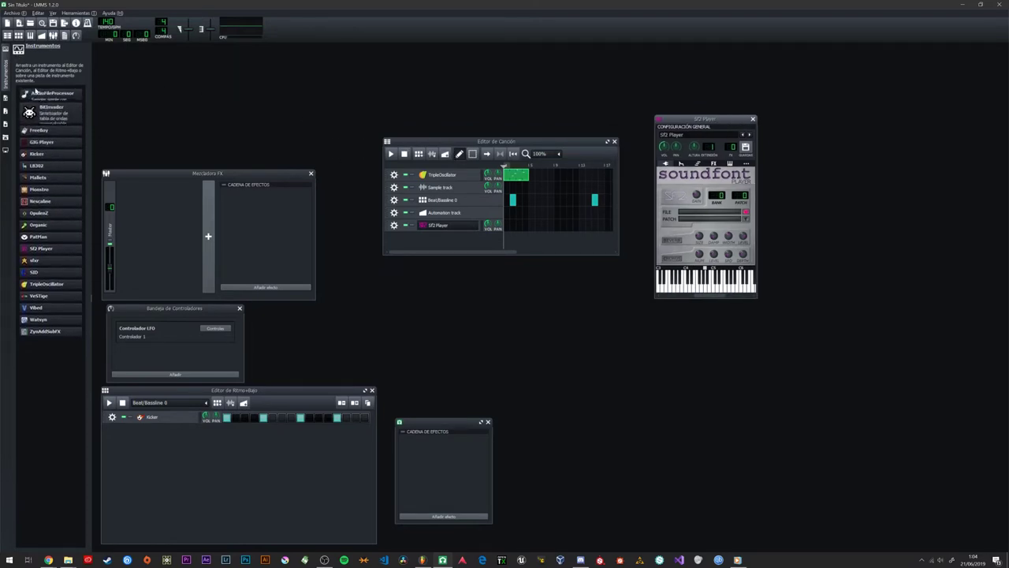
pyautogui.moveTo(46, 323)
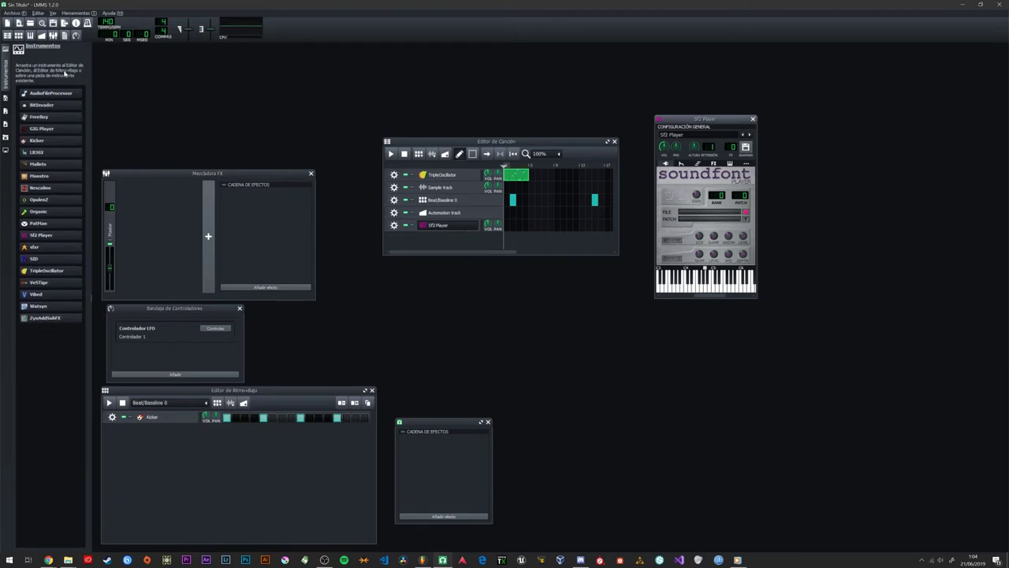
pyautogui.moveTo(497, 142); pyautogui.dragTo(221, 56)
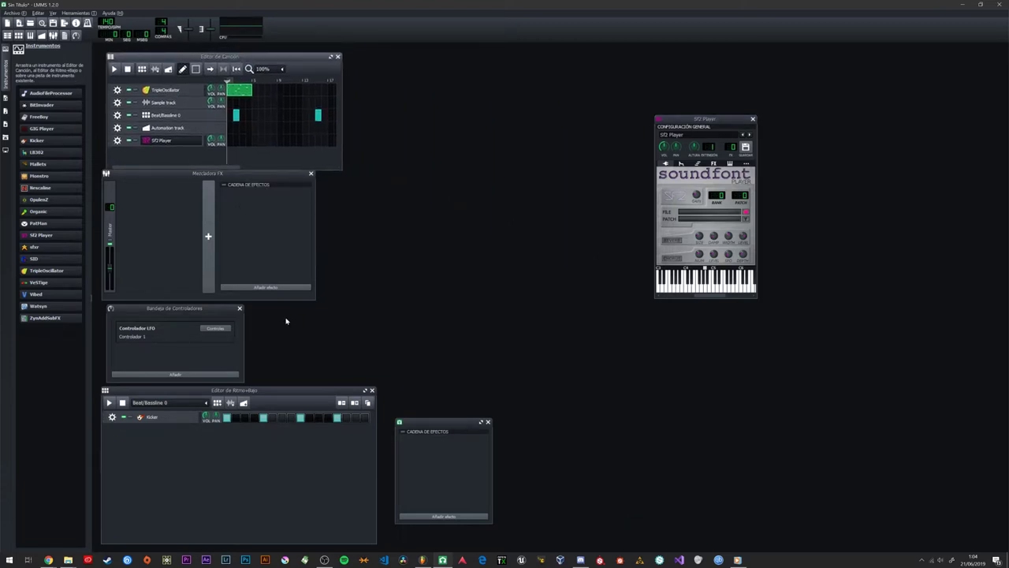
# Step: Switch to FL Studio, view the list of plugins available for a new channel, and return to LMMS
pyautogui.hotkey('alt', 'Tab')
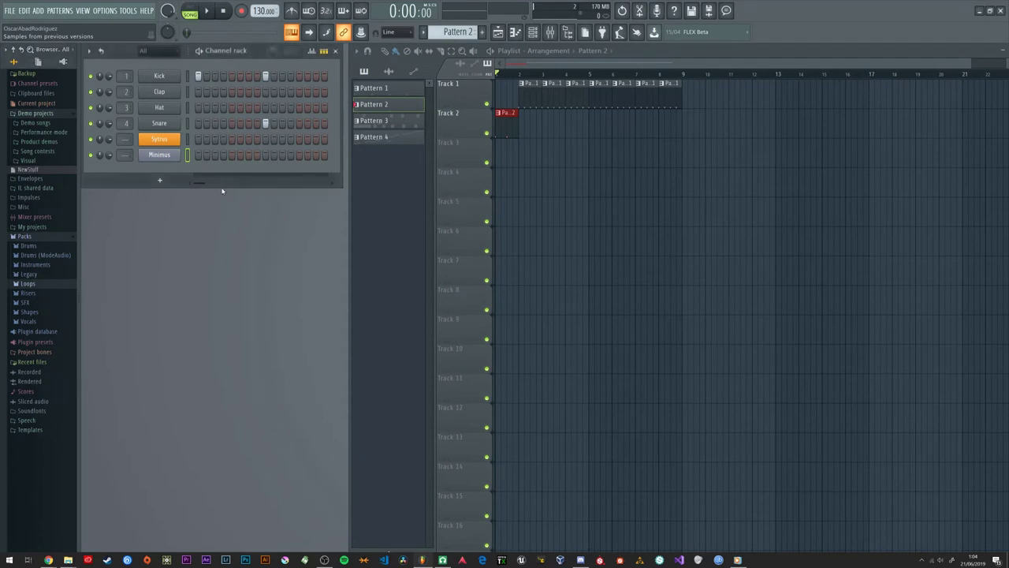
pyautogui.click(160, 179)
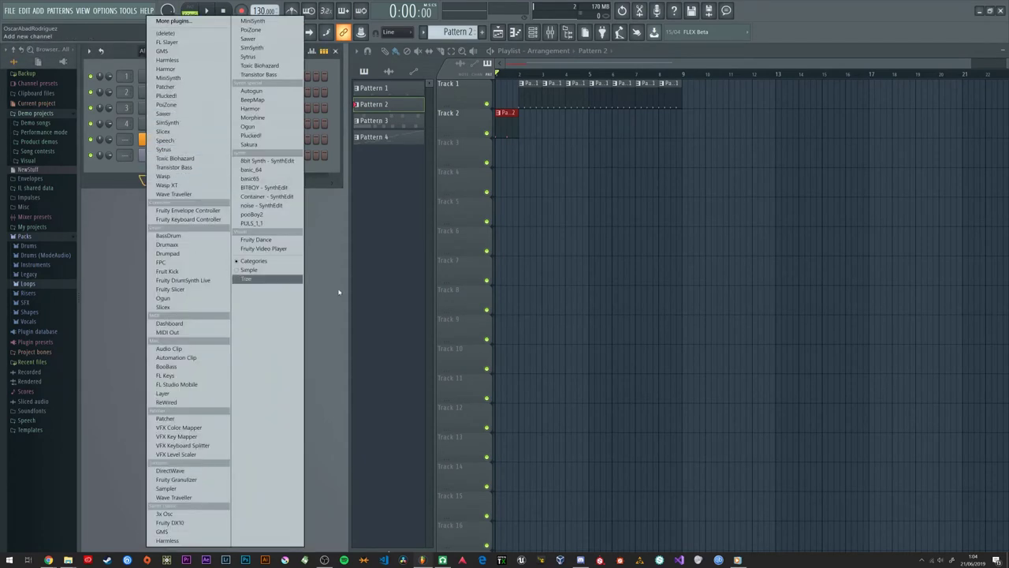
pyautogui.click(319, 228)
pyautogui.hotkey('alt', 'Tab')
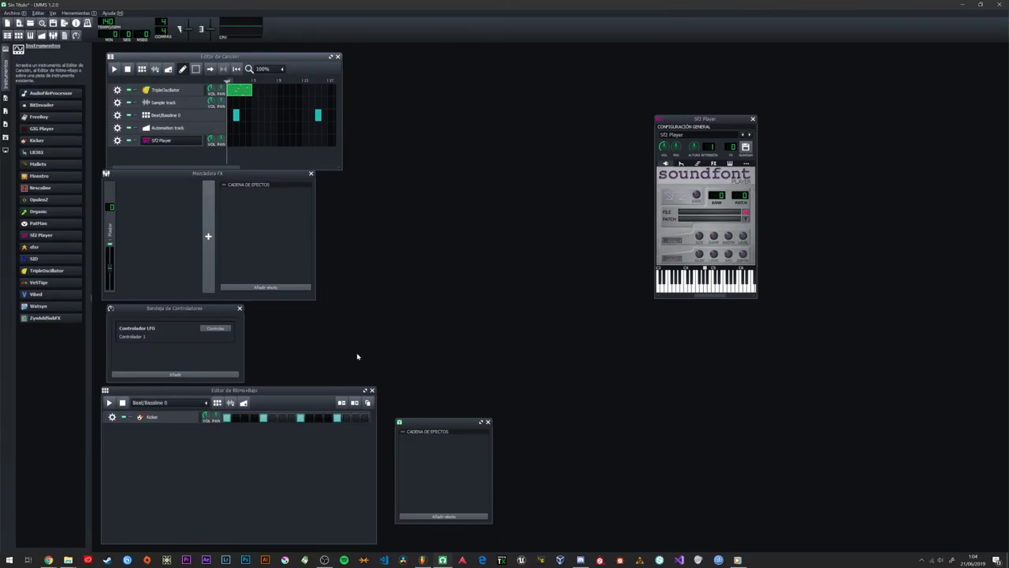
# Step: Reposition the beat/bassline editor and the FX mixer, and open the piano roll beside the song editor
pyautogui.moveTo(296, 391); pyautogui.dragTo(231, 394)
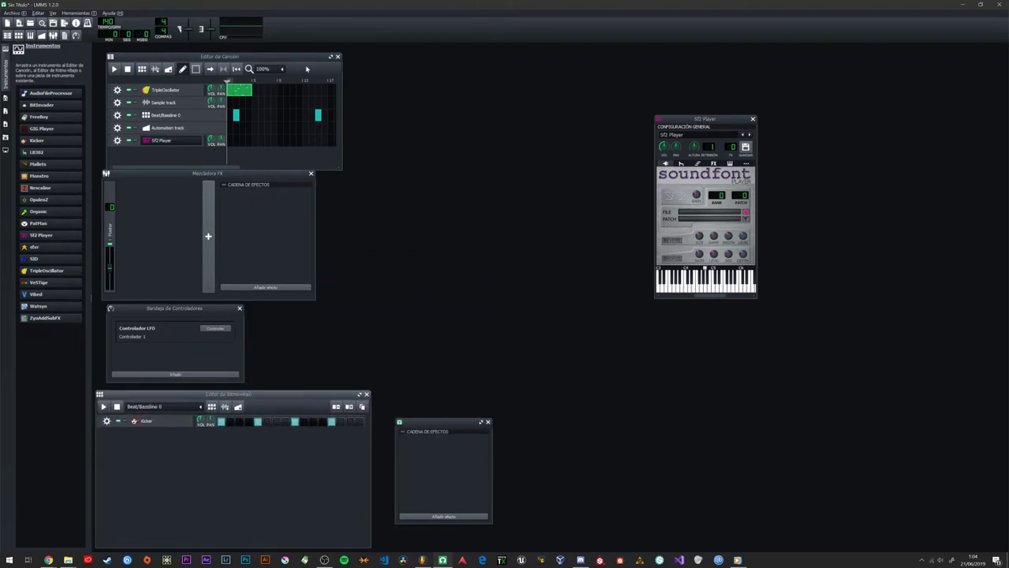
pyautogui.moveTo(247, 176); pyautogui.dragTo(259, 182)
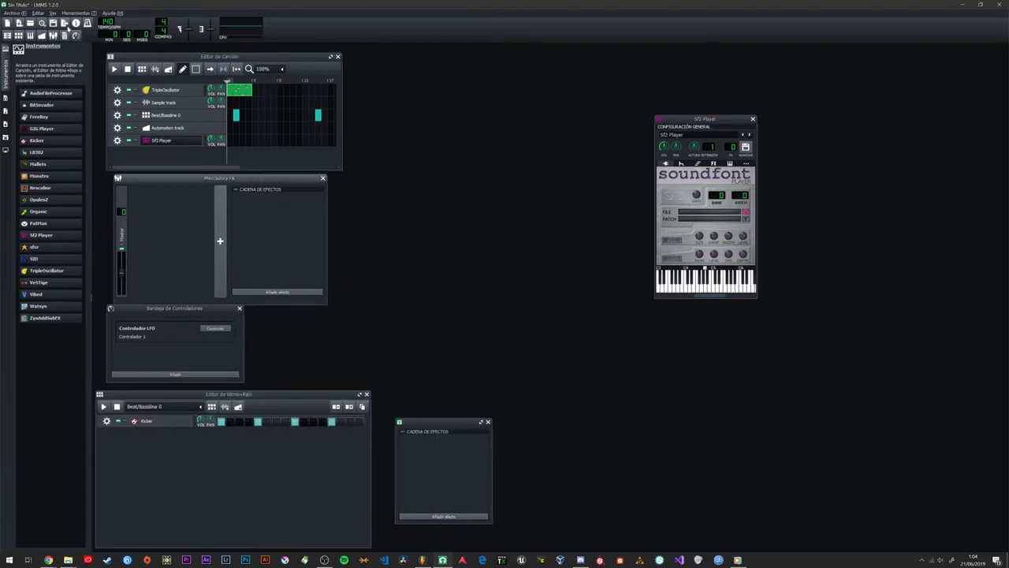
pyautogui.click(31, 35)
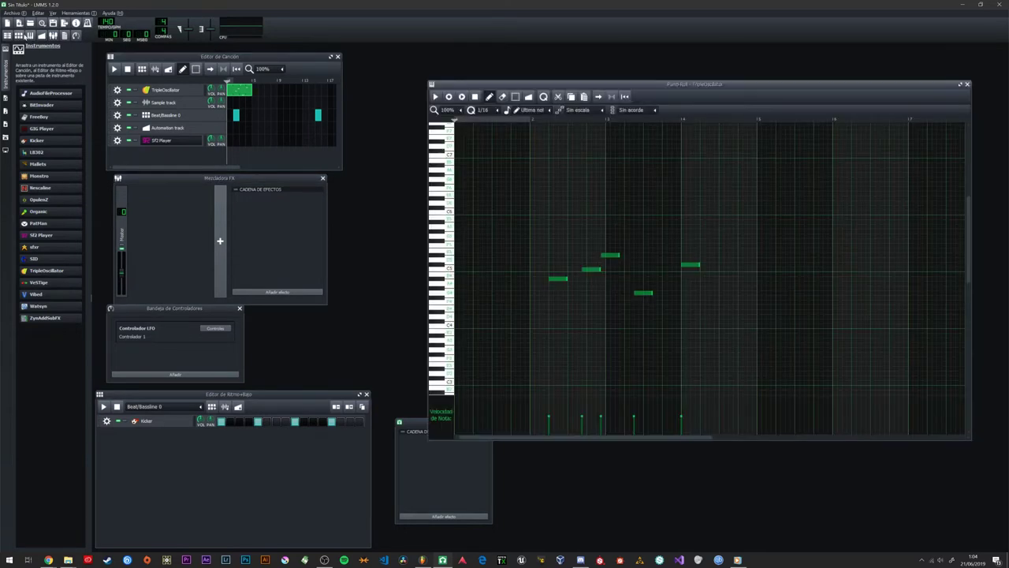
pyautogui.moveTo(621, 87); pyautogui.dragTo(557, 58)
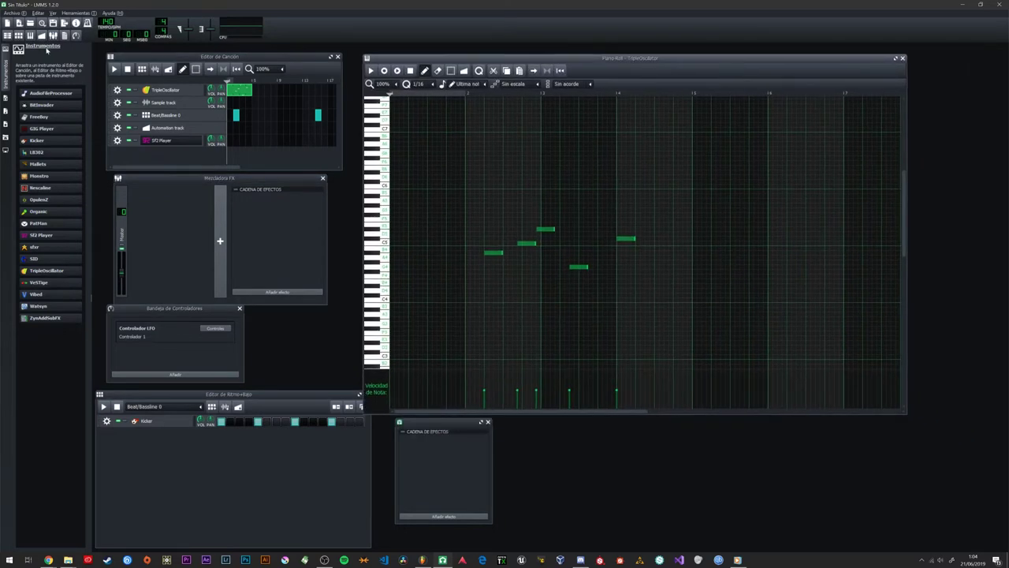
# Step: Enlarge the song editor window and place the Sf2 Player instrument window over its empty lower area
pyautogui.moveTo(340, 171); pyautogui.dragTo(524, 312)
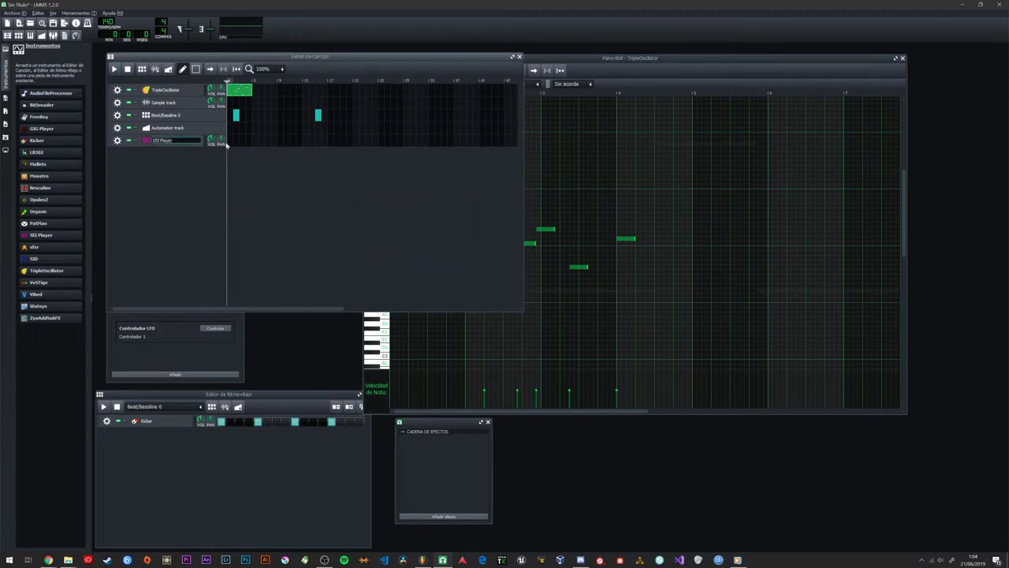
pyautogui.click(163, 141)
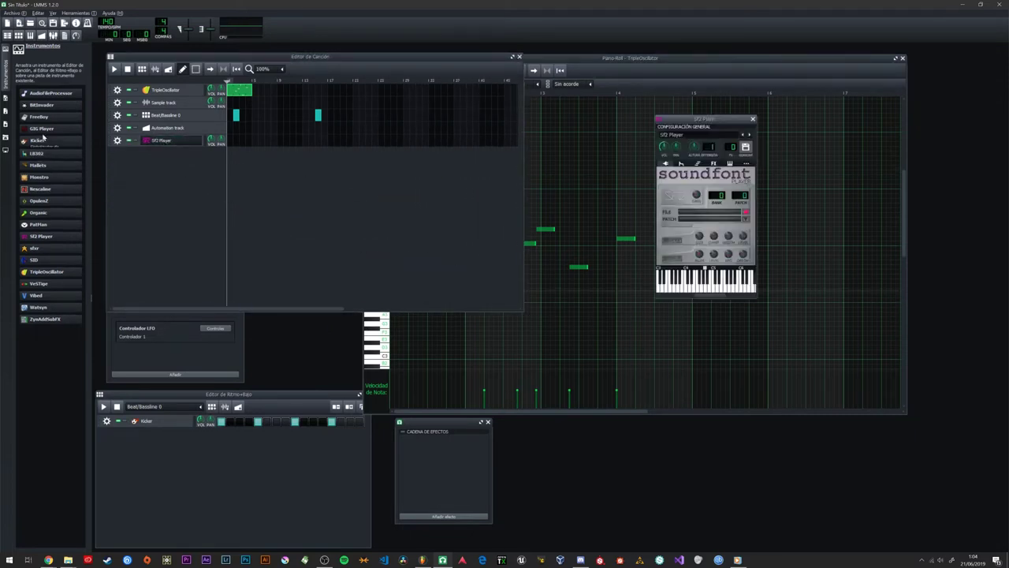
pyautogui.moveTo(678, 119); pyautogui.dragTo(276, 160)
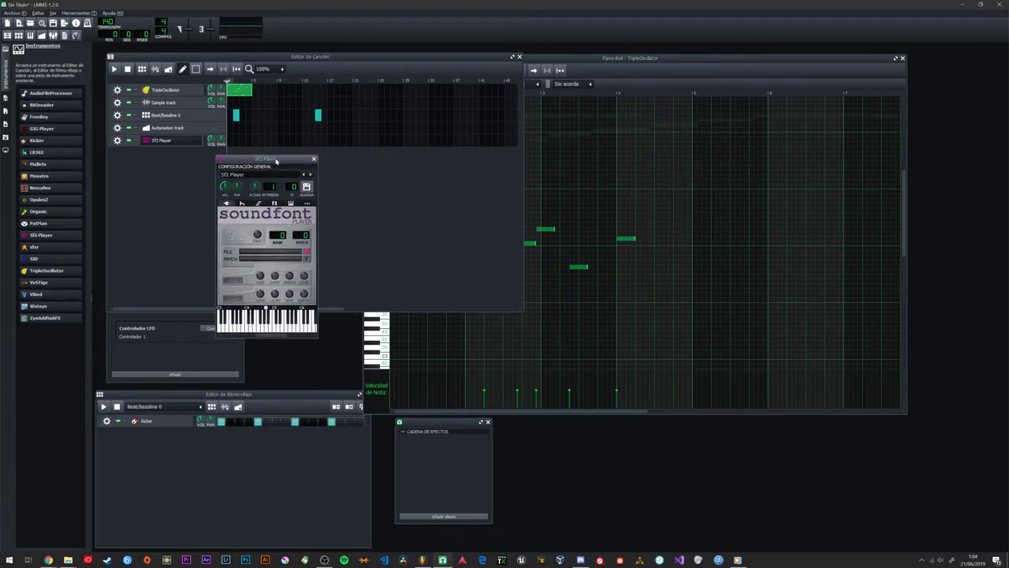
# Step: Open the Sf2 Player's soundfont file chooser and browse the RAID 0 drive's MUSIC folder to the SOUNDFONTS library
pyautogui.click(306, 254)
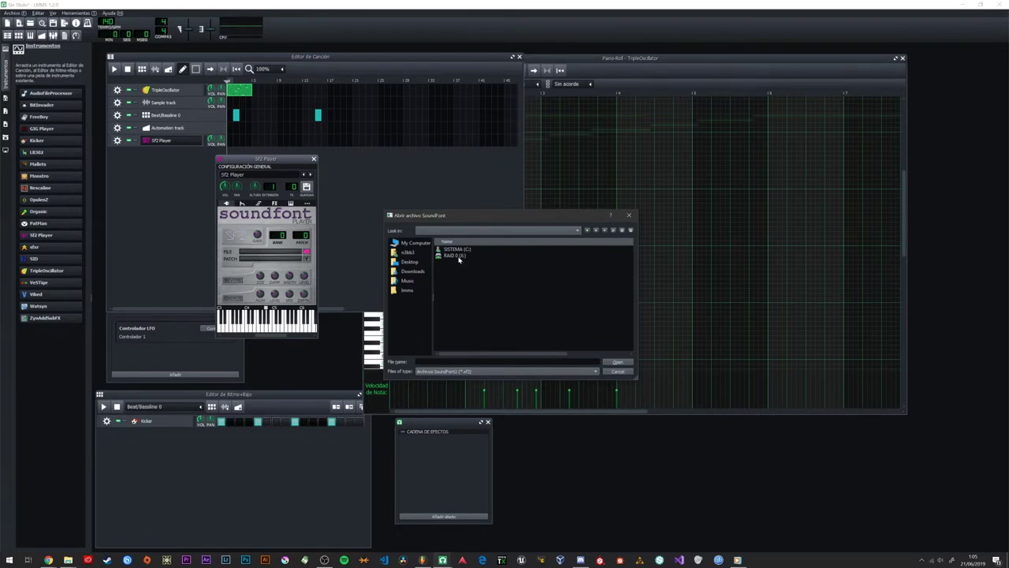
pyautogui.doubleClick(457, 255)
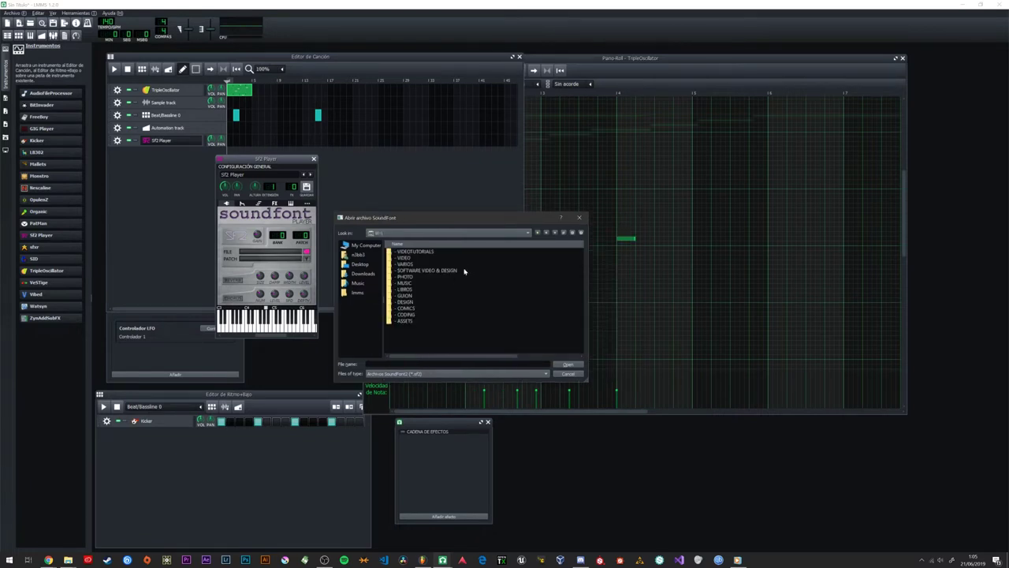
pyautogui.click(538, 234)
pyautogui.doubleClick(406, 285)
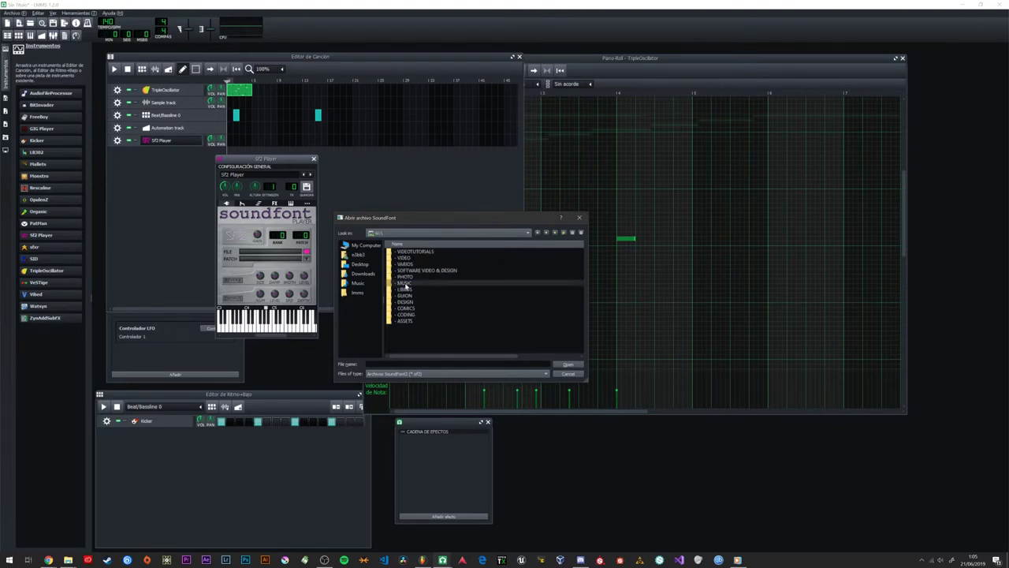
pyautogui.doubleClick(430, 251)
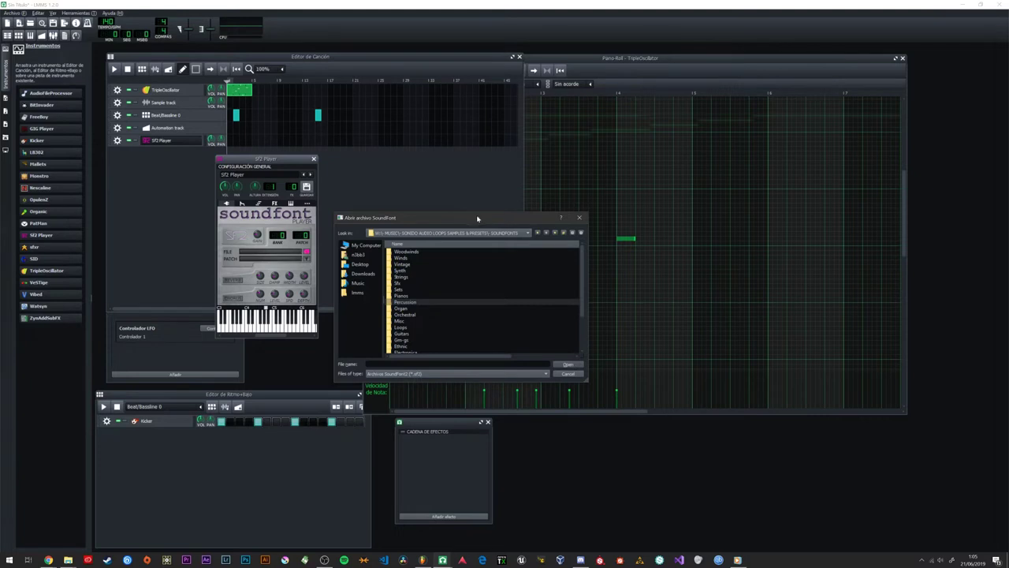
# Step: Examine the instrument category folders in the SOUNDFONTS library, keeping the file chooser beside the soundfont player
pyautogui.moveTo(477, 219); pyautogui.dragTo(466, 217)
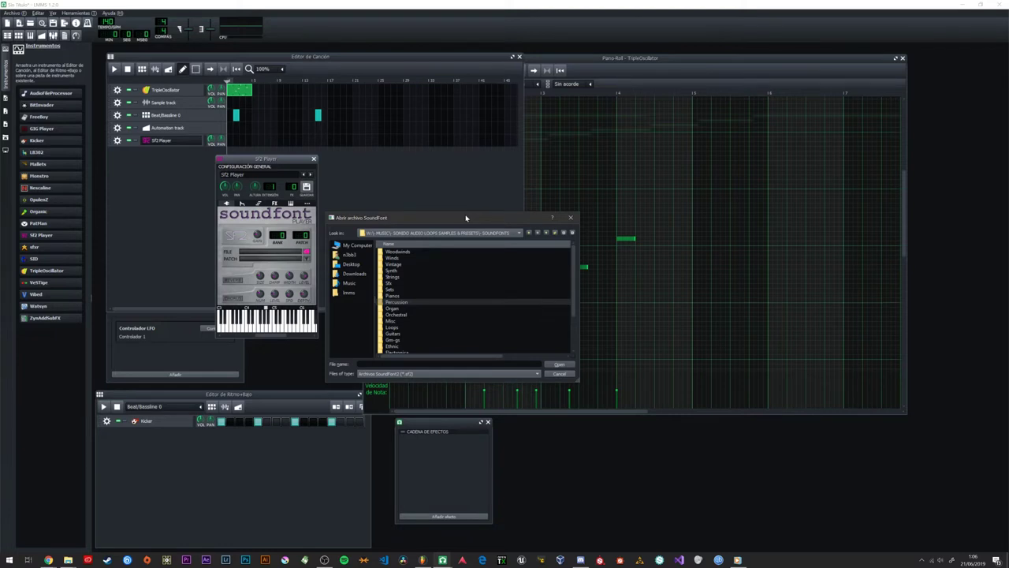
pyautogui.moveTo(465, 217); pyautogui.dragTo(462, 164)
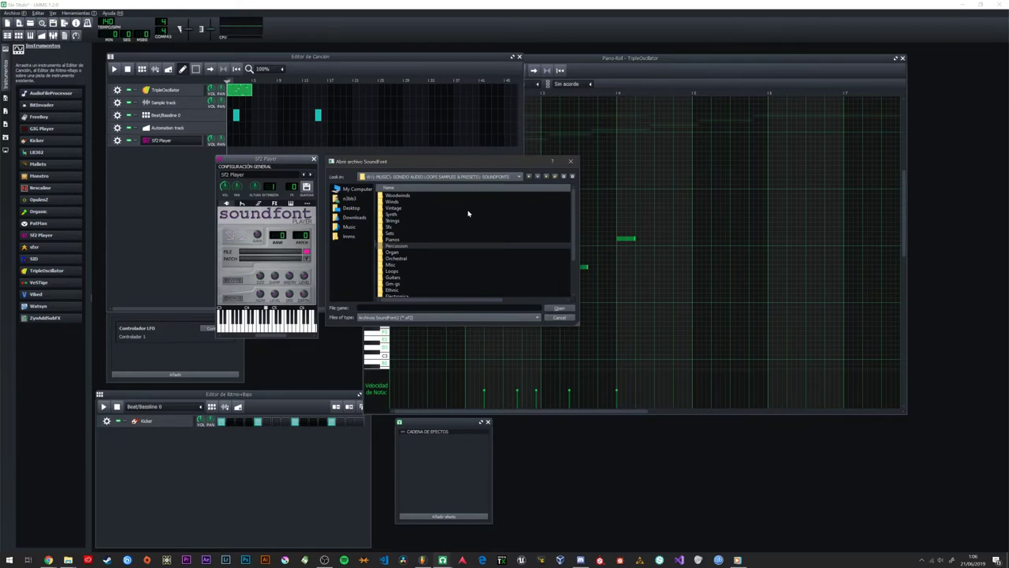
pyautogui.moveTo(467, 167); pyautogui.dragTo(469, 169)
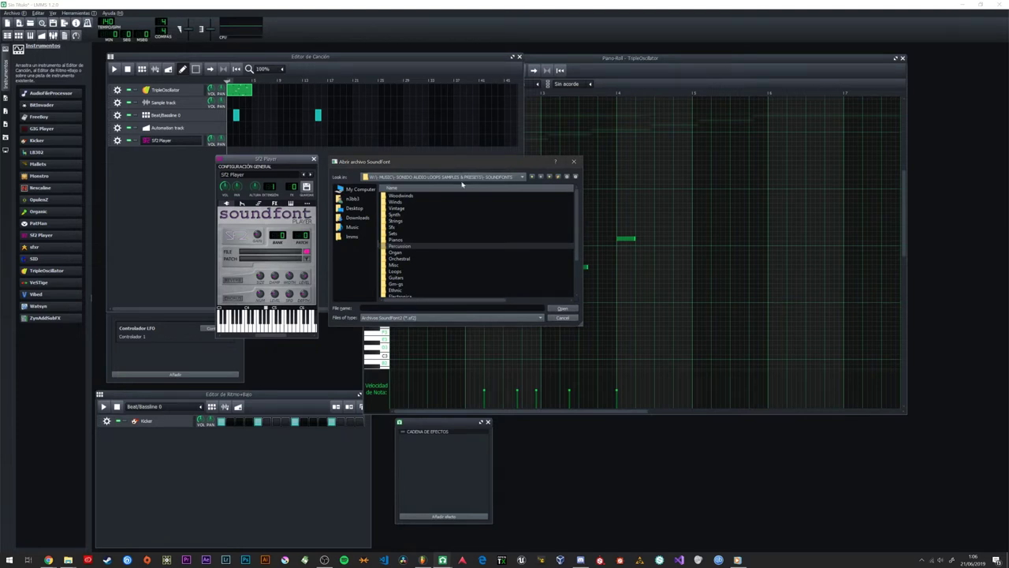
pyautogui.click(401, 215)
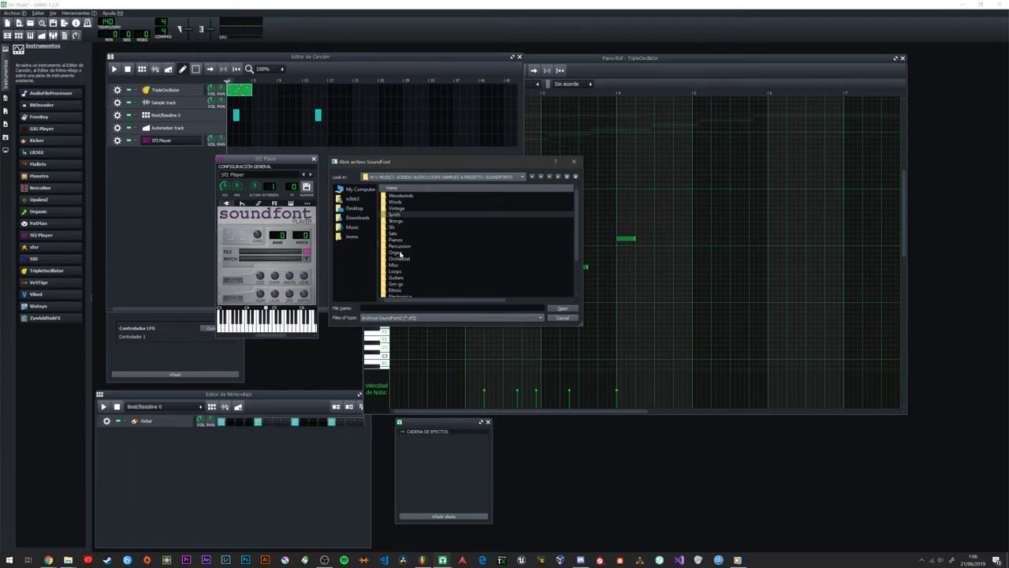
pyautogui.click(400, 241)
pyautogui.click(402, 222)
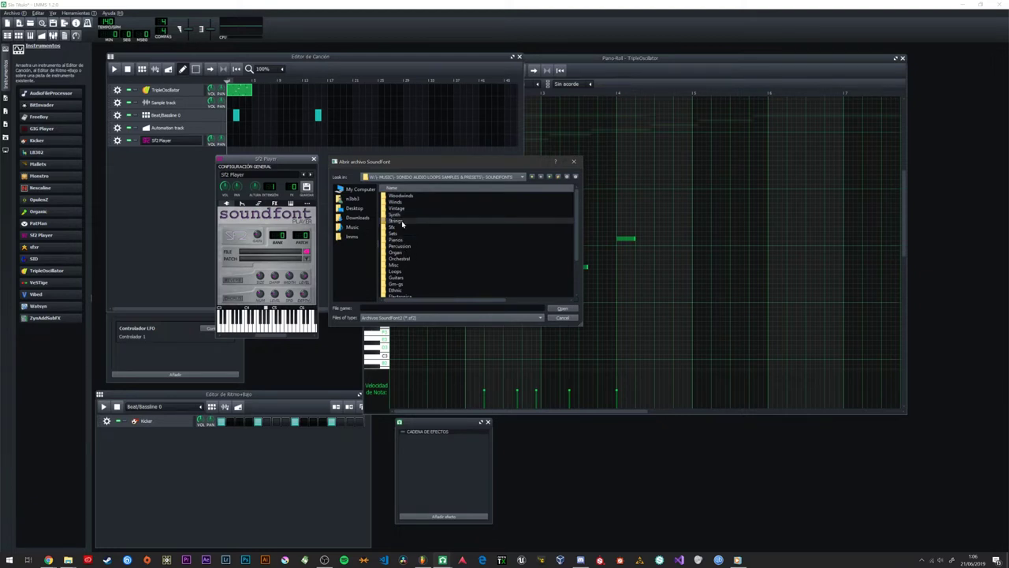
pyautogui.scroll(-3, 410, 236)
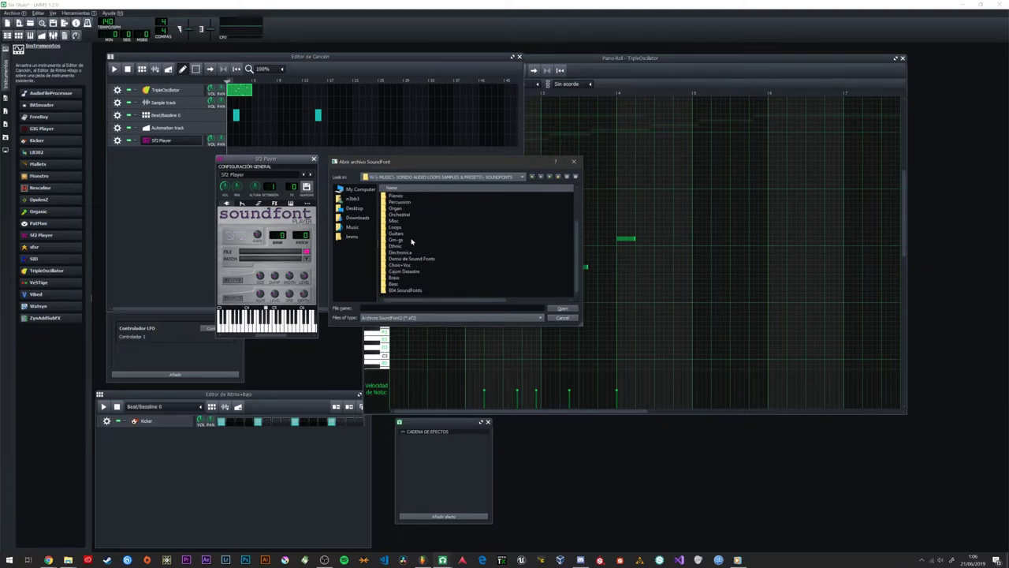
pyautogui.scroll(3, 425, 252)
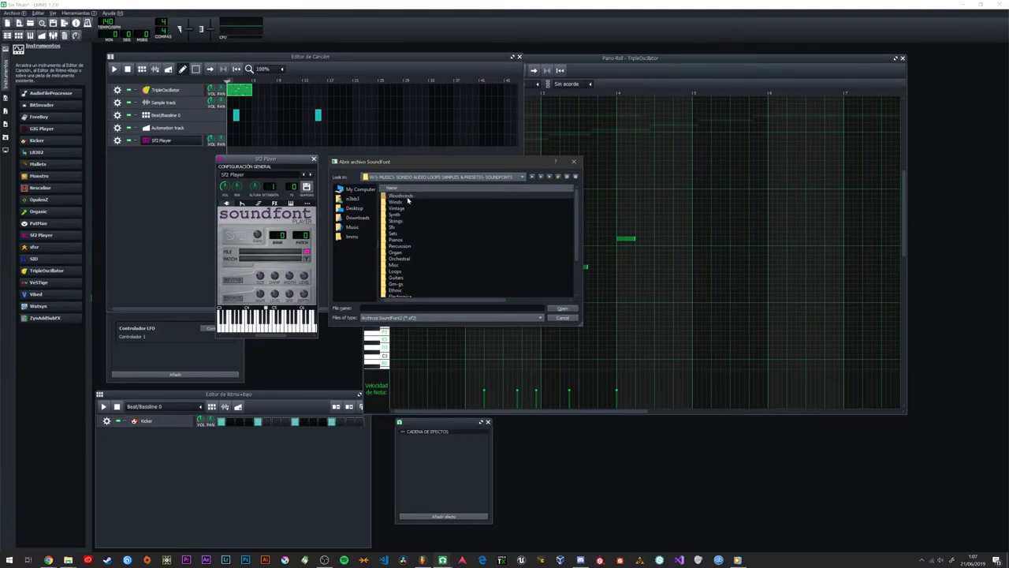
pyautogui.click(420, 202)
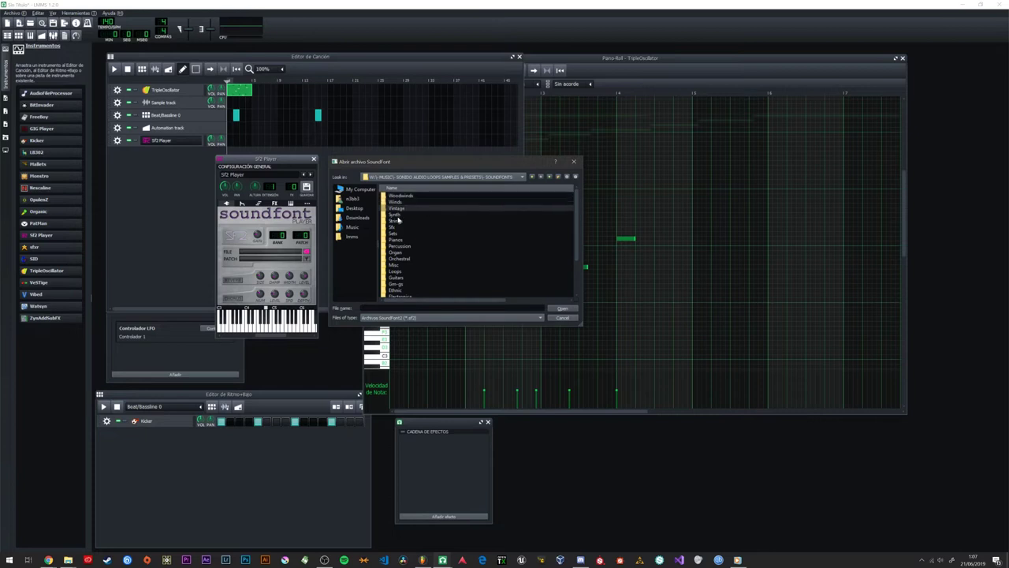
pyautogui.click(401, 215)
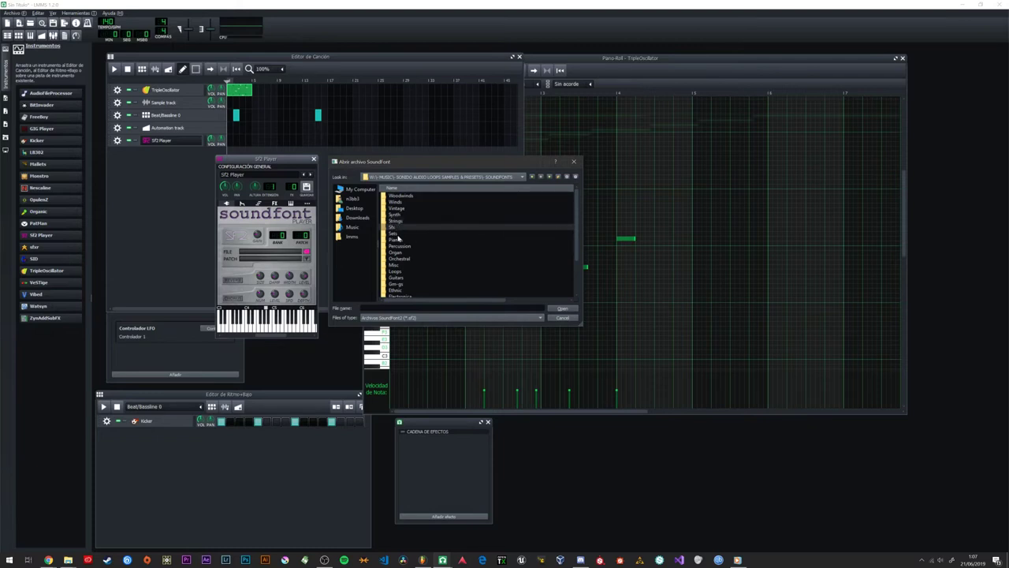
pyautogui.click(401, 245)
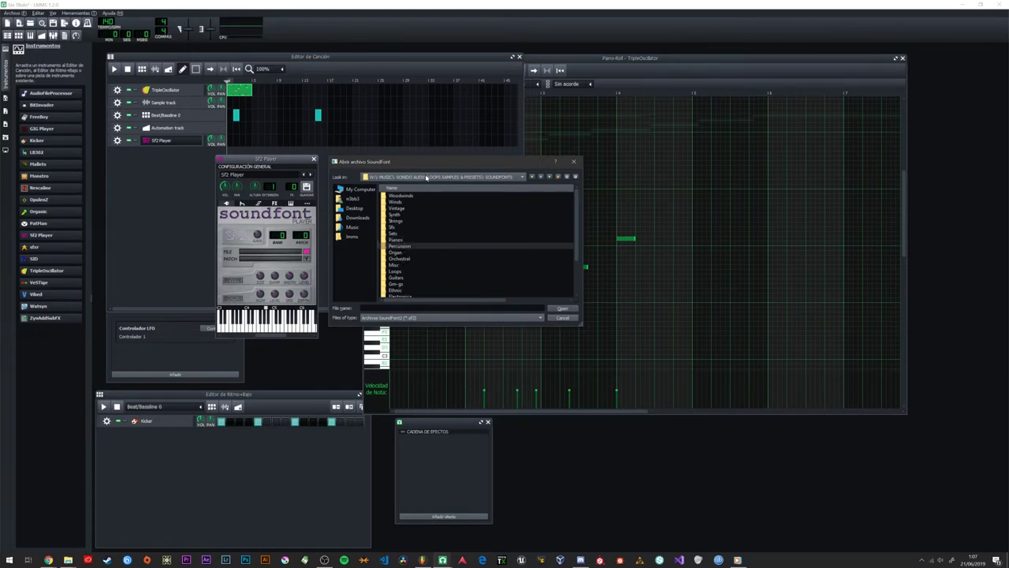
pyautogui.moveTo(436, 165)
pyautogui.mouseDown()
pyautogui.moveTo(473, 164)
pyautogui.moveTo(455, 166)
pyautogui.mouseUp()
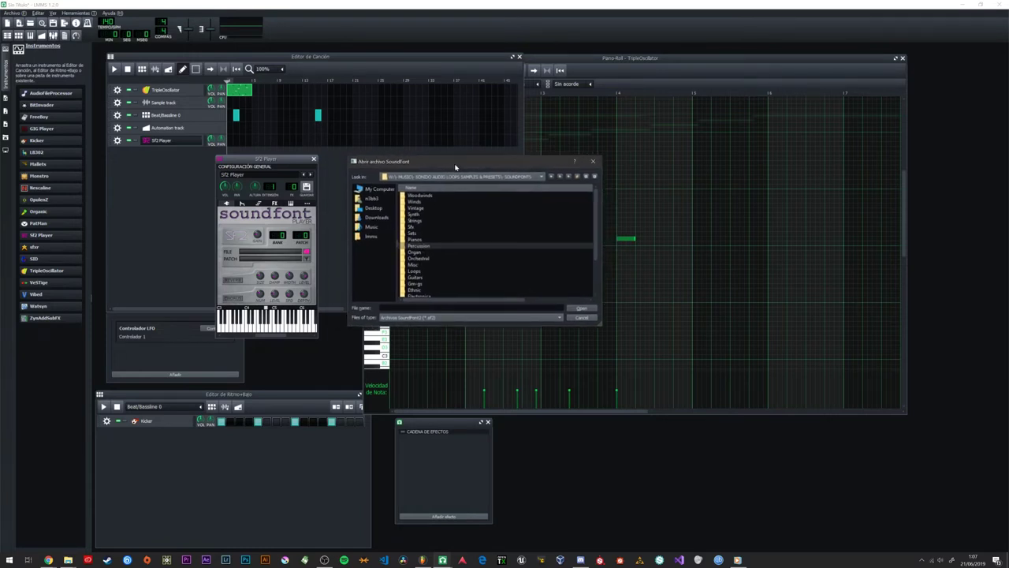
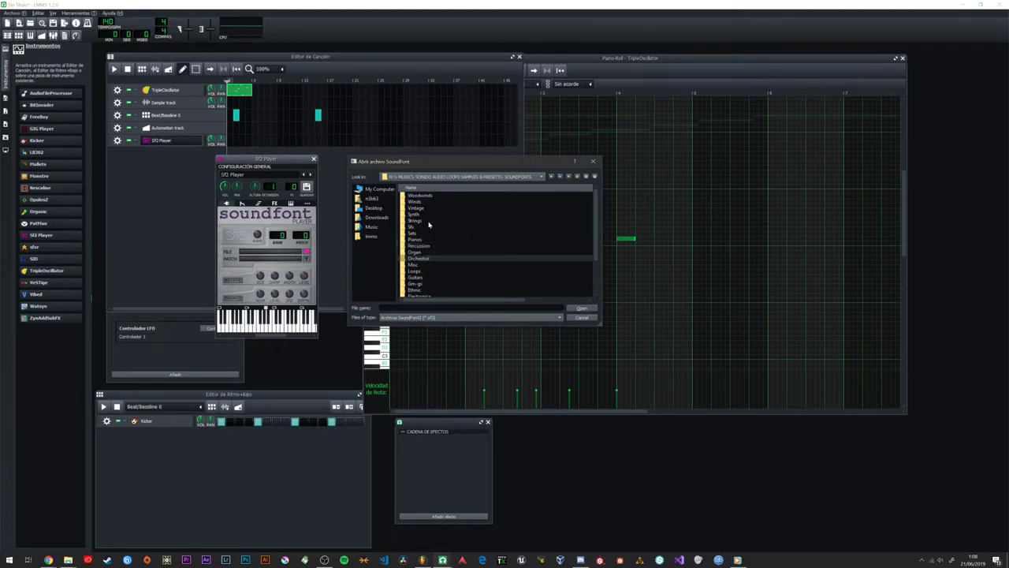
pyautogui.scroll(-3, 428, 210)
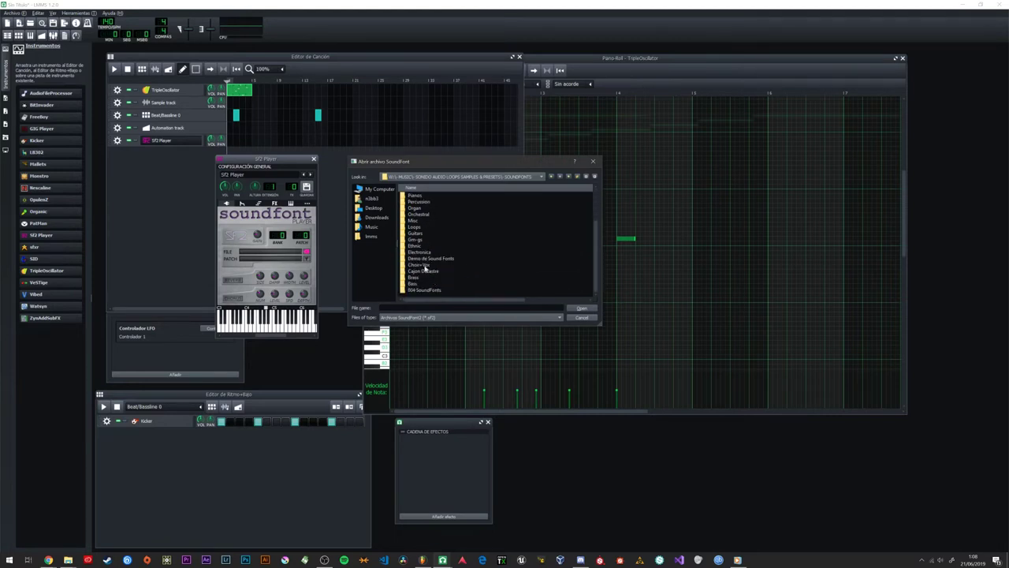
pyautogui.scroll(3, 418, 286)
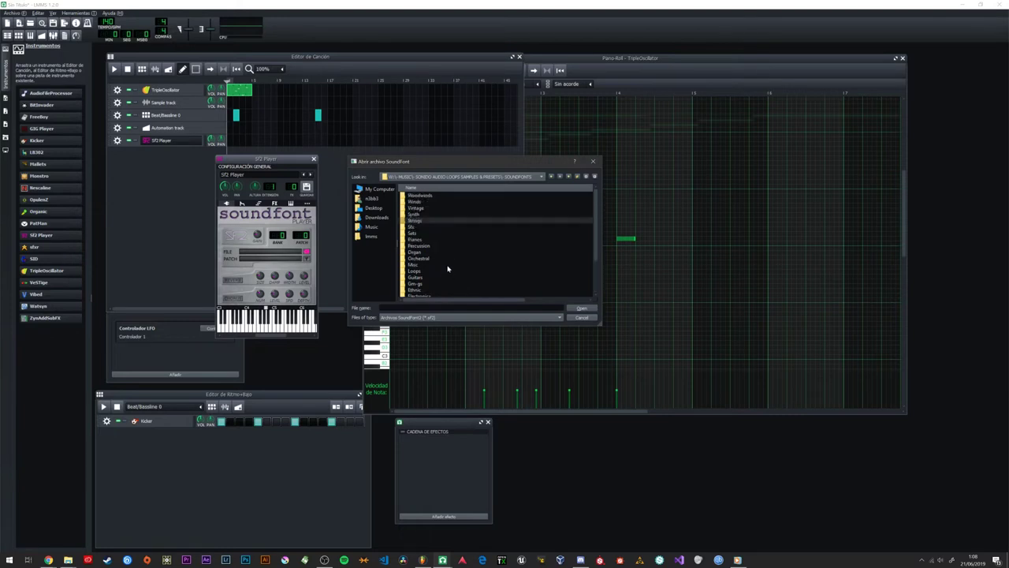
# Step: Load the SteinWST6 soundfont from the Pianos folder and move the player window clear of the track list
pyautogui.doubleClick(456, 234)
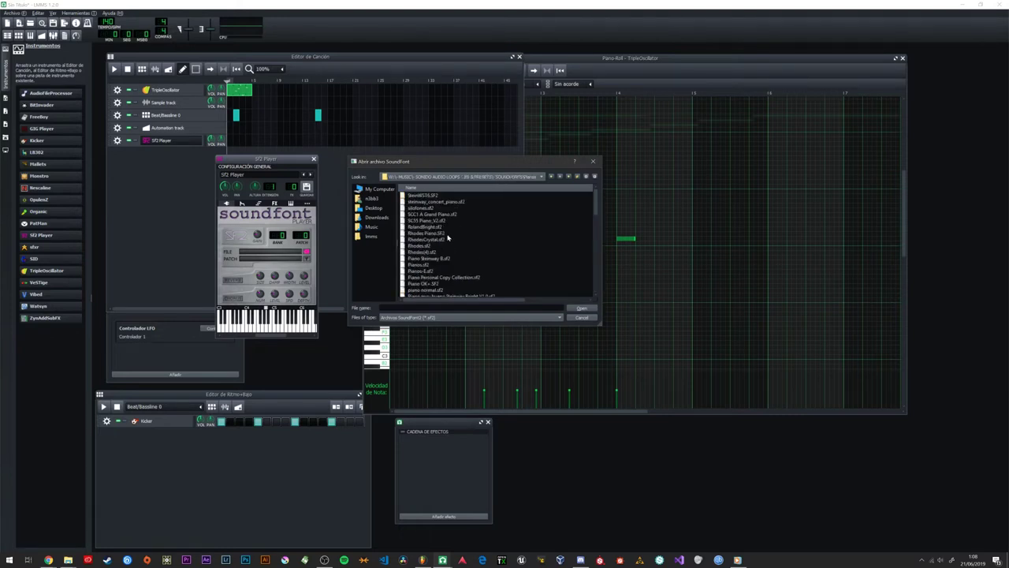
pyautogui.doubleClick(426, 195)
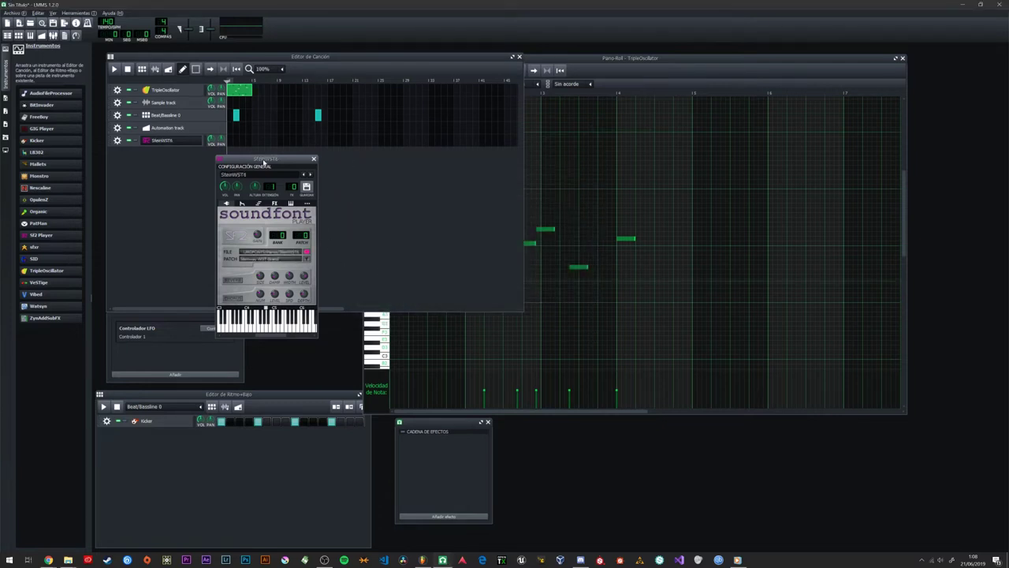
pyautogui.moveTo(264, 162); pyautogui.dragTo(389, 159)
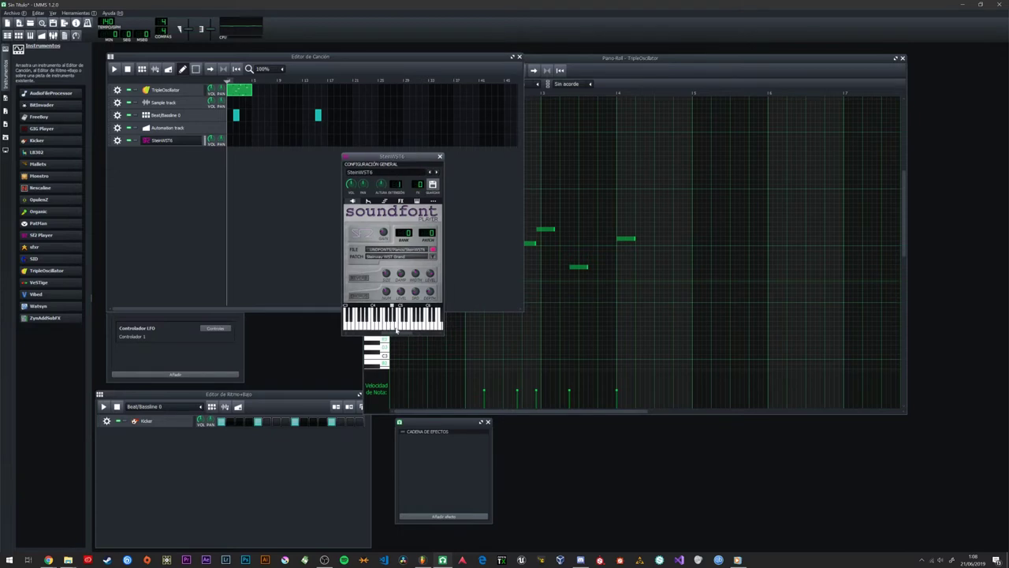
pyautogui.click(445, 325)
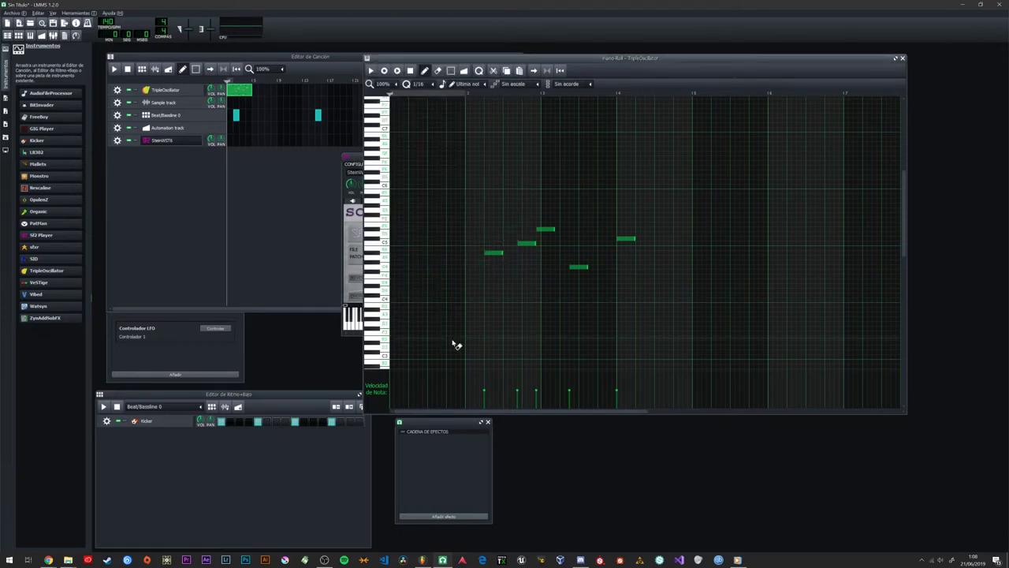
# Step: Add an empty pattern at the start of the SteinWST6 track and cut the TripleOscillator pattern
pyautogui.click(229, 143)
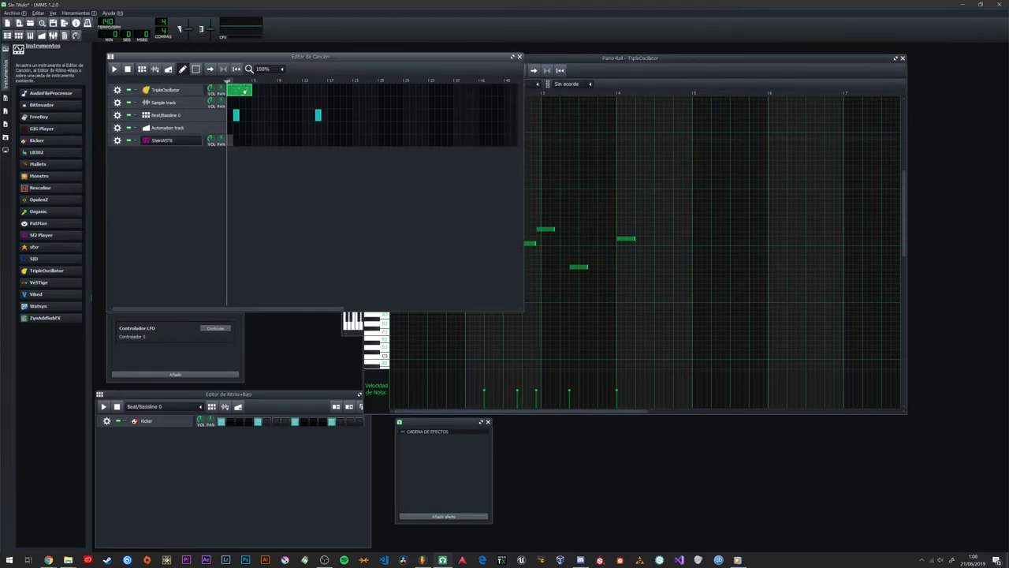
pyautogui.rightClick(247, 93)
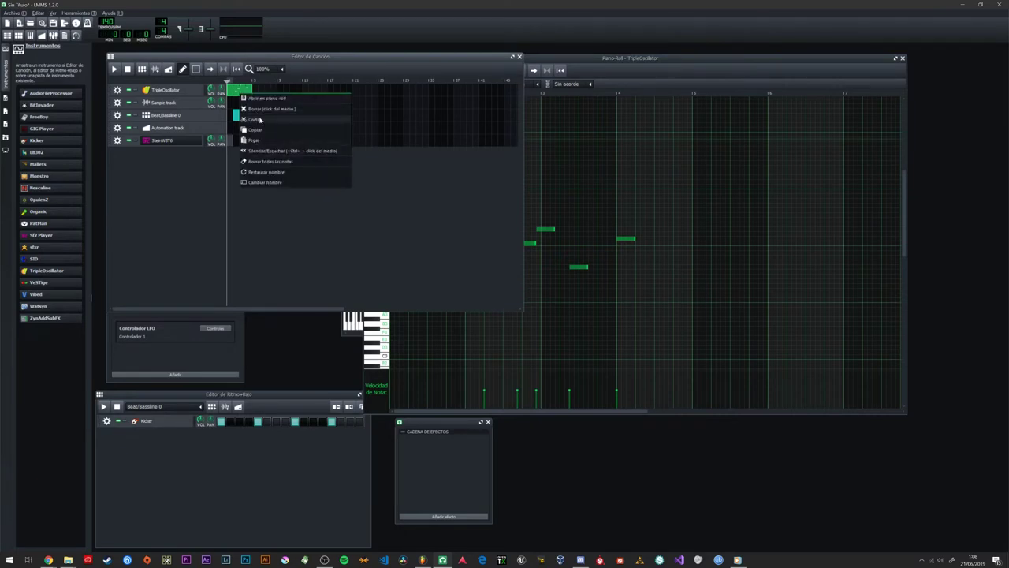
pyautogui.click(259, 120)
pyautogui.rightClick(237, 103)
pyautogui.press('Escape')
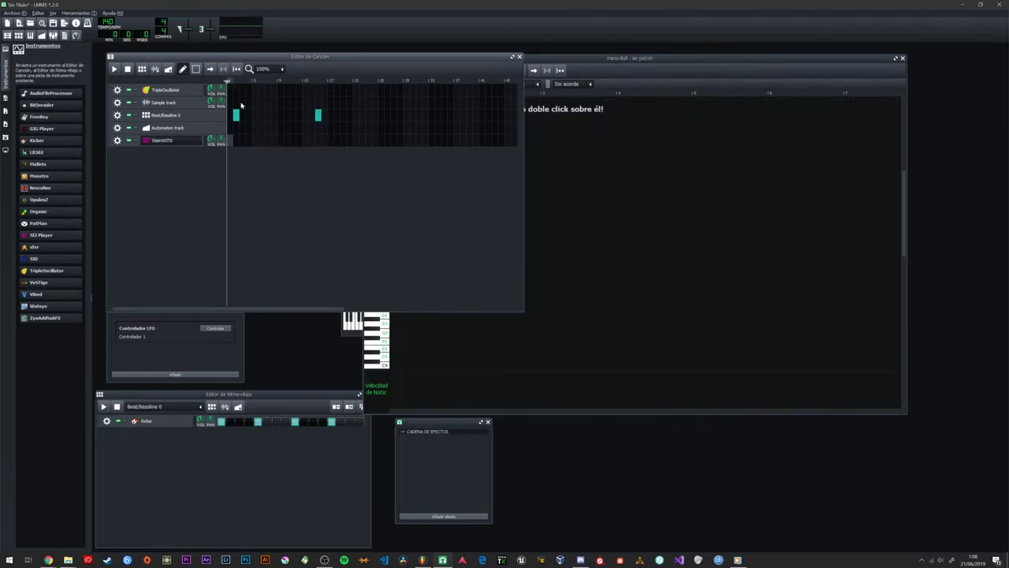
# Step: Delete both Beat/Bassline blocks from the song and open the SteinWST6 pattern in the piano roll
pyautogui.middleClick(238, 116)
pyautogui.middleClick(318, 115)
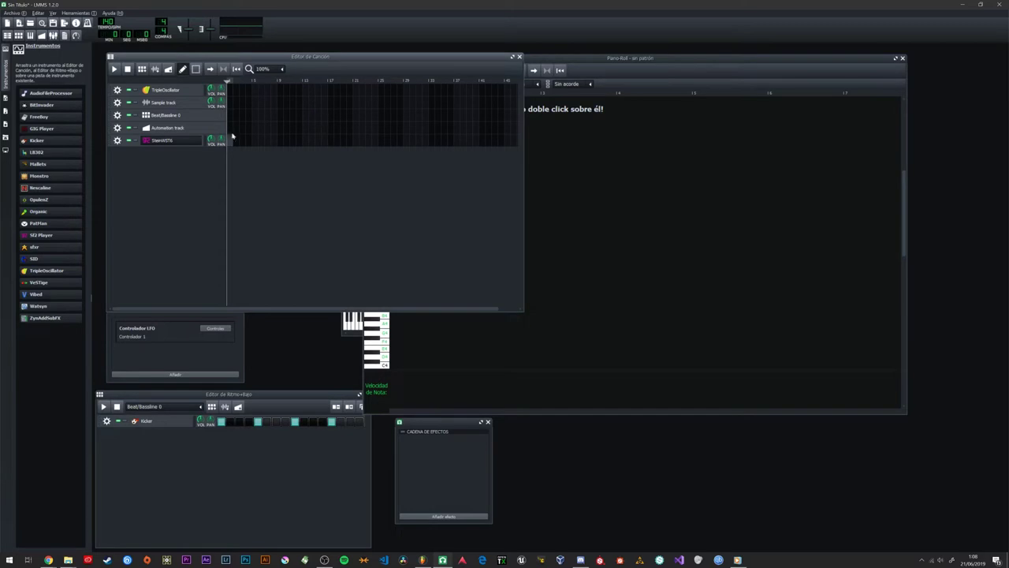
pyautogui.rightClick(234, 144)
pyautogui.click(244, 147)
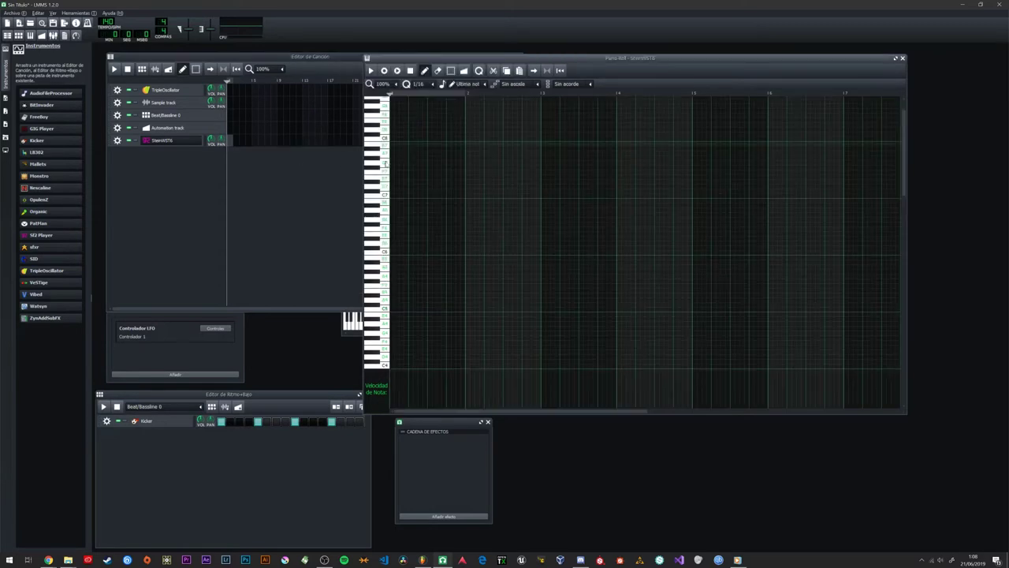
# Step: Draw a seven-note melody that rises from C6 and falls back in the SteinWST6 pattern, and play it
pyautogui.click(393, 253)
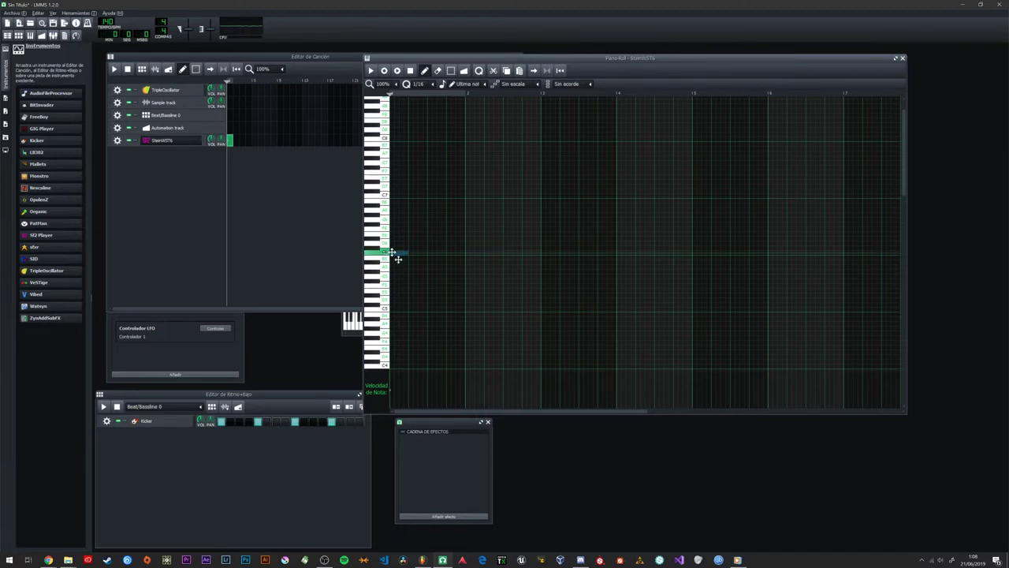
pyautogui.click(410, 238)
pyautogui.click(436, 234)
pyautogui.click(451, 225)
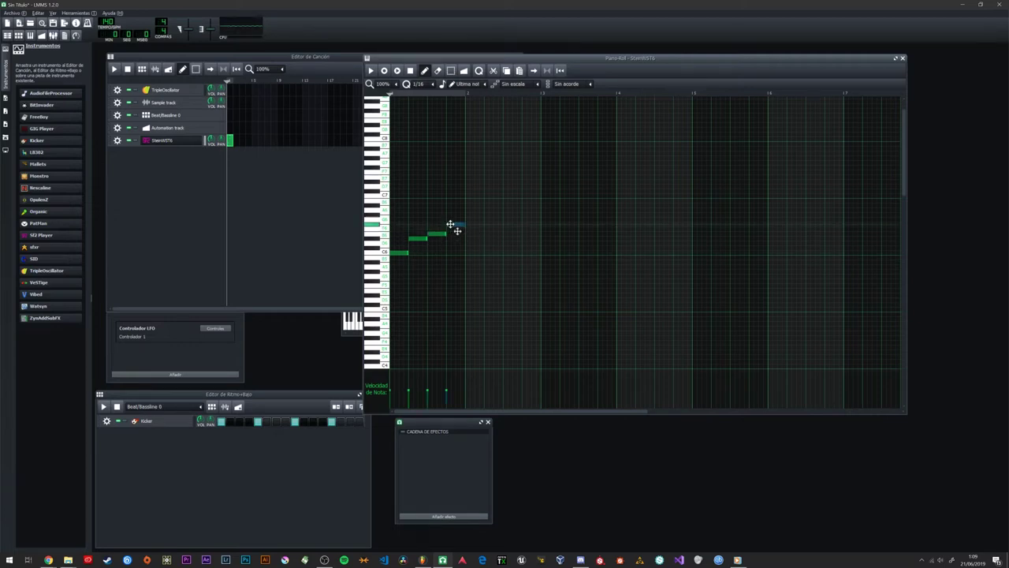
pyautogui.click(470, 234)
pyautogui.click(488, 243)
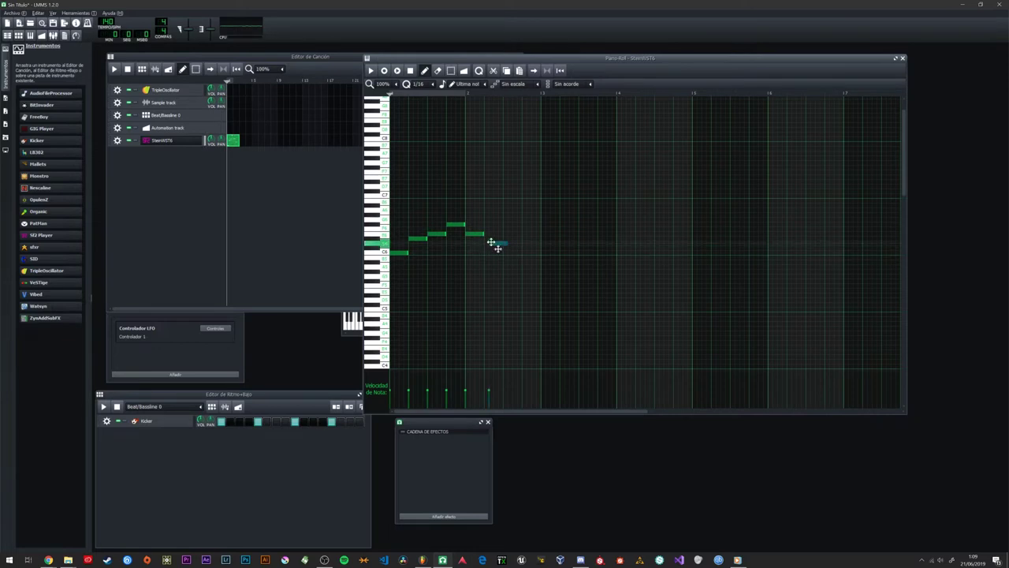
pyautogui.click(511, 249)
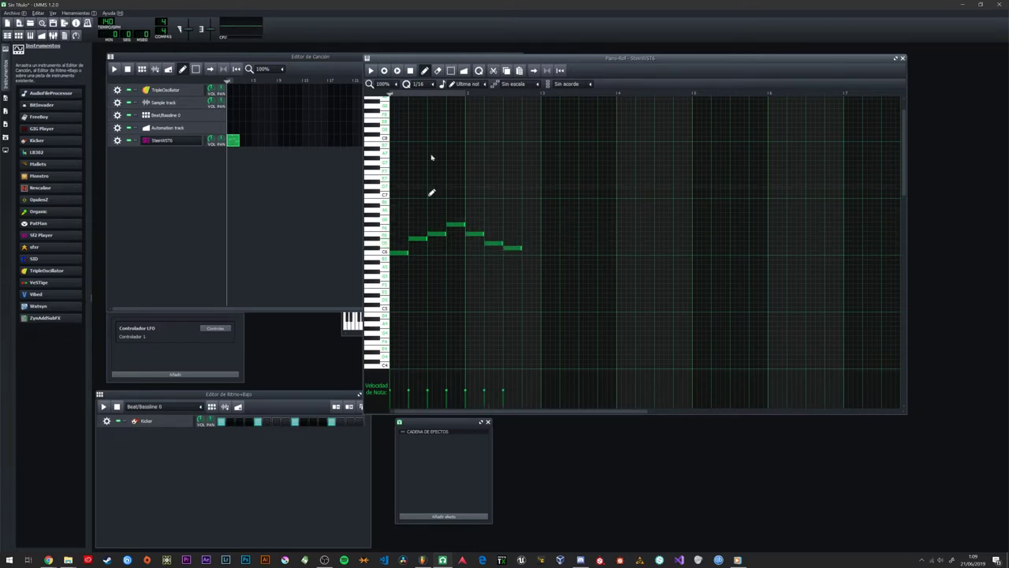
pyautogui.click(372, 71)
pyautogui.click(371, 71)
# Step: Build a three-note chord of C6, D6 and G6 at the start of bar 3
pyautogui.click(543, 219)
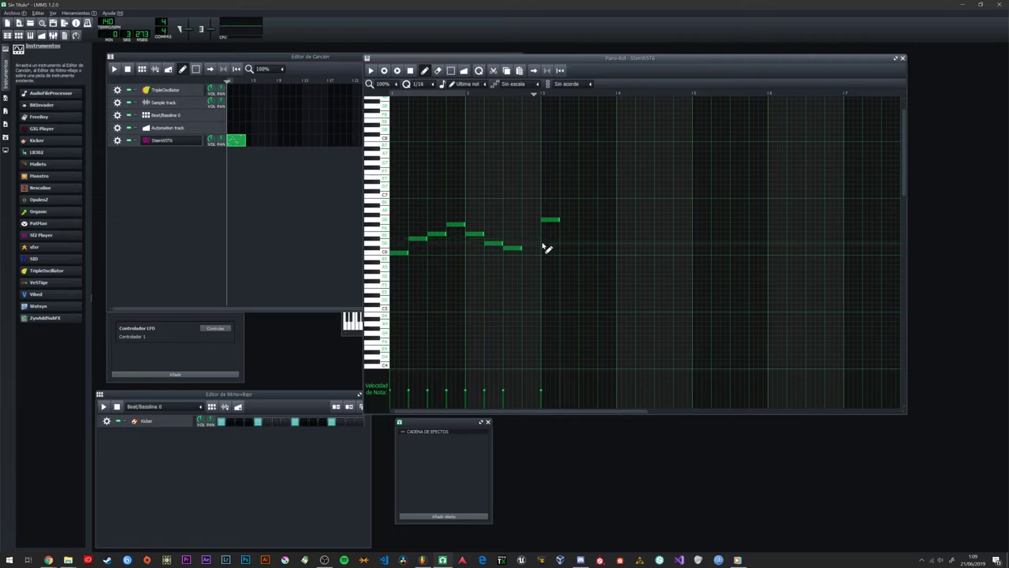
pyautogui.rightClick(550, 220)
pyautogui.click(544, 252)
pyautogui.click(551, 243)
pyautogui.moveTo(552, 244); pyautogui.dragTo(543, 221)
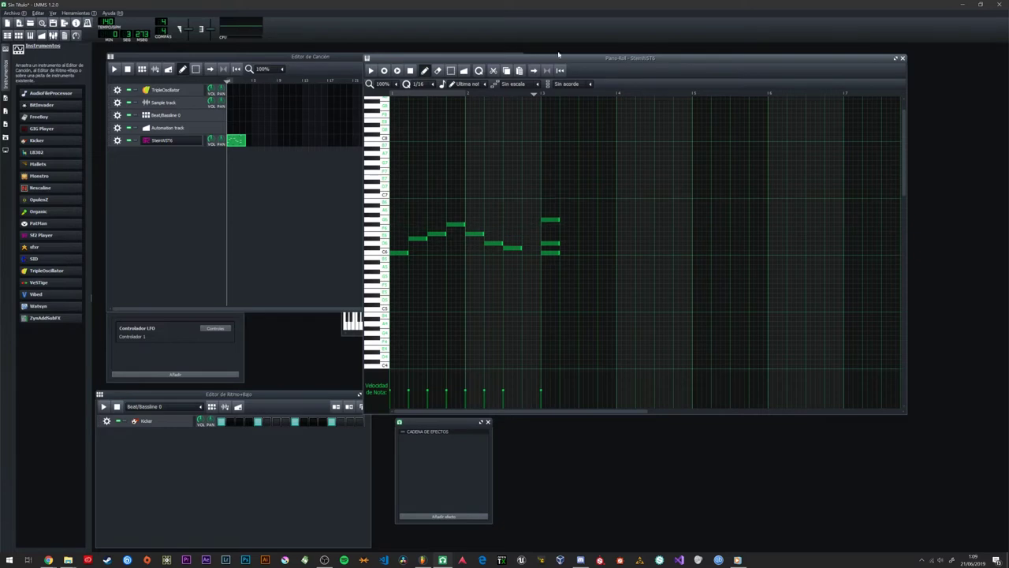
# Step: Lower the bar 3 chord's bottom note by one semitone and play the pattern from just before the chord
pyautogui.press('space')
pyautogui.click(371, 72)
pyautogui.moveTo(547, 219)
pyautogui.mouseDown()
pyautogui.moveTo(551, 259)
pyautogui.moveTo(554, 238)
pyautogui.mouseUp()
pyautogui.click(540, 95)
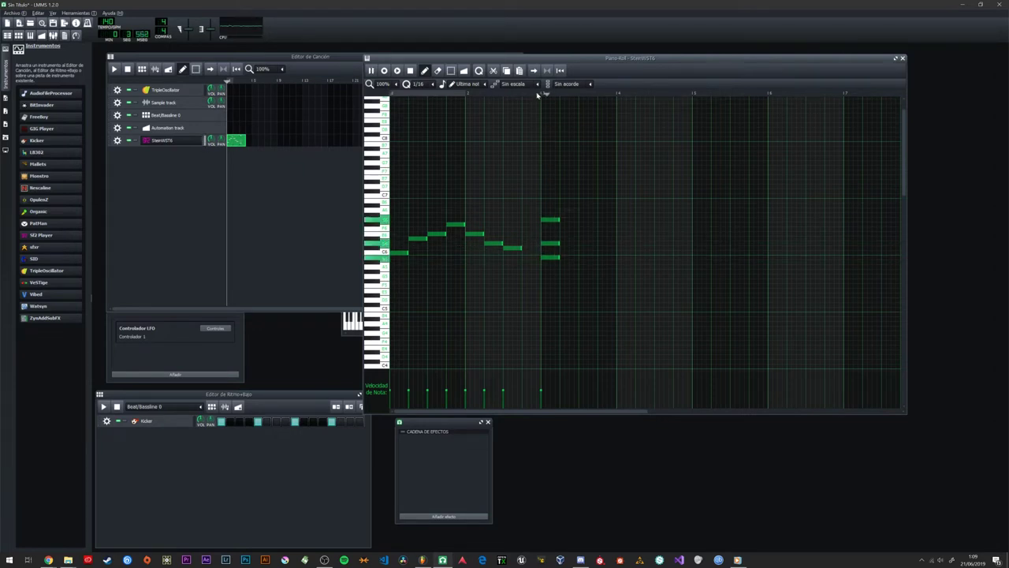
pyautogui.click(537, 96)
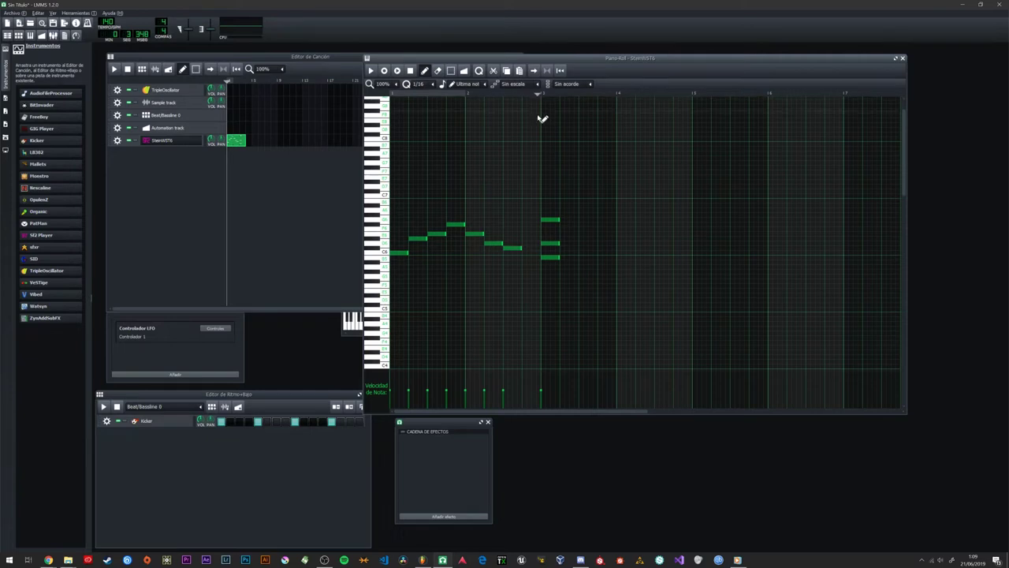
# Step: Remove the trial note after the chord and erase all notes from the SteinWST6 pattern
pyautogui.click(584, 229)
pyautogui.rightClick(588, 230)
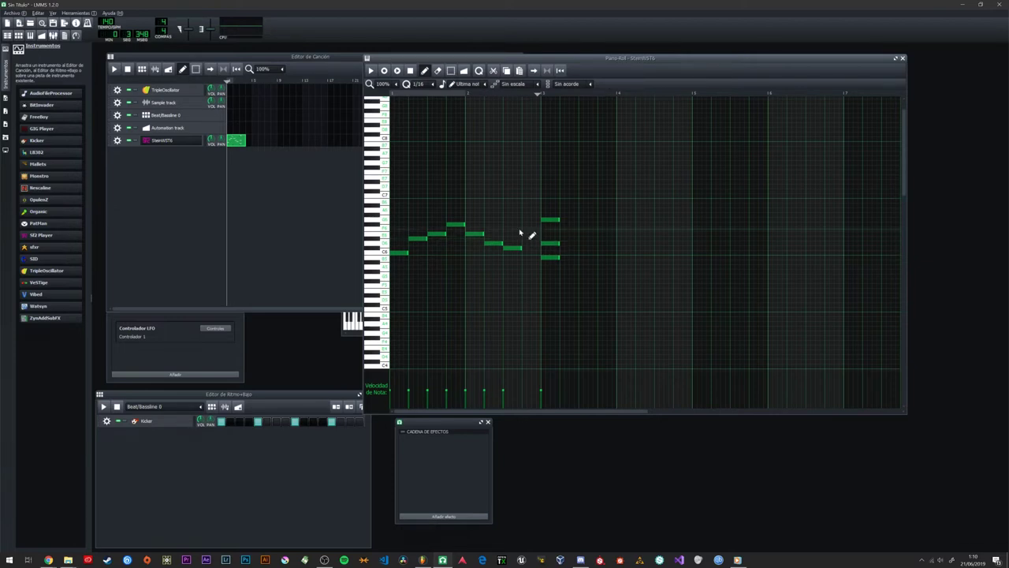
pyautogui.click(370, 70)
pyautogui.moveTo(539, 236)
pyautogui.mouseDown()
pyautogui.moveTo(552, 277)
pyautogui.moveTo(552, 231)
pyautogui.moveTo(462, 228)
pyautogui.moveTo(423, 245)
pyautogui.moveTo(462, 228)
pyautogui.mouseUp()
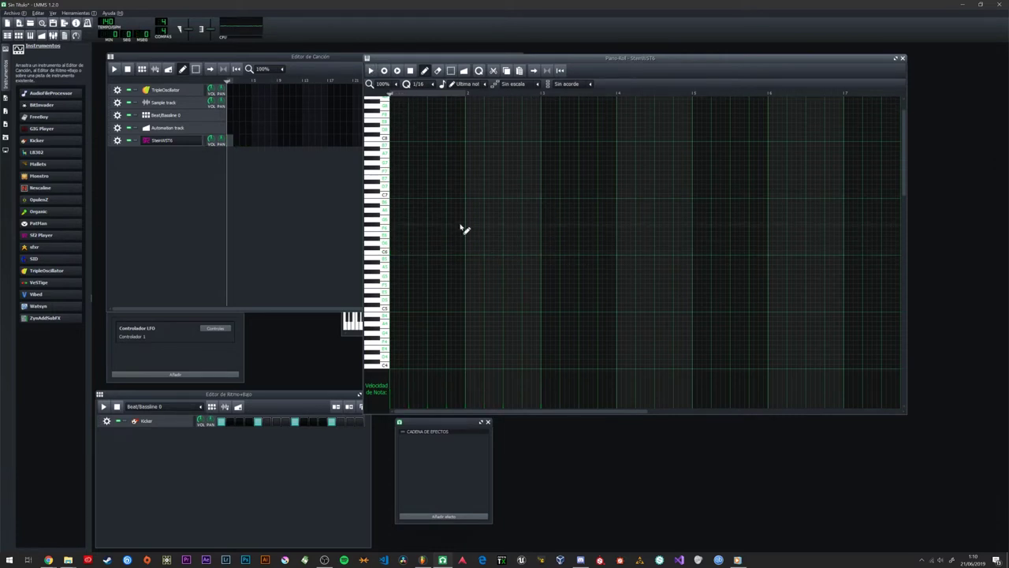
# Step: Draw an eight-note line alternating C3 with G3, F3, D#3 and D3, and play it back
pyautogui.moveTo(385, 254)
pyautogui.mouseDown()
pyautogui.moveTo(384, 191)
pyautogui.moveTo(384, 292)
pyautogui.moveTo(385, 260)
pyautogui.mouseUp()
pyautogui.scroll(-3, 384, 268)
pyautogui.scroll(-4, 385, 284)
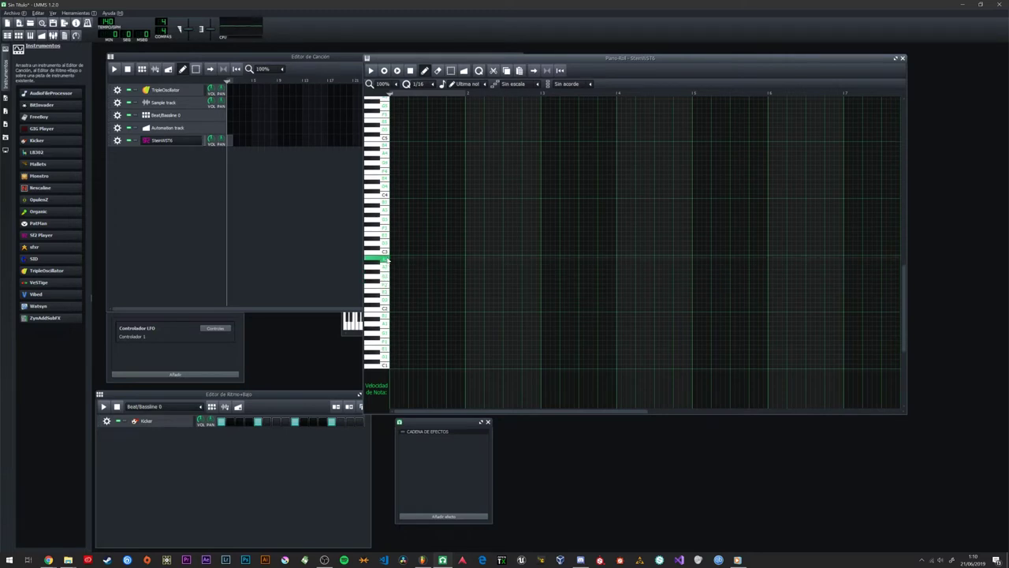
pyautogui.click(397, 252)
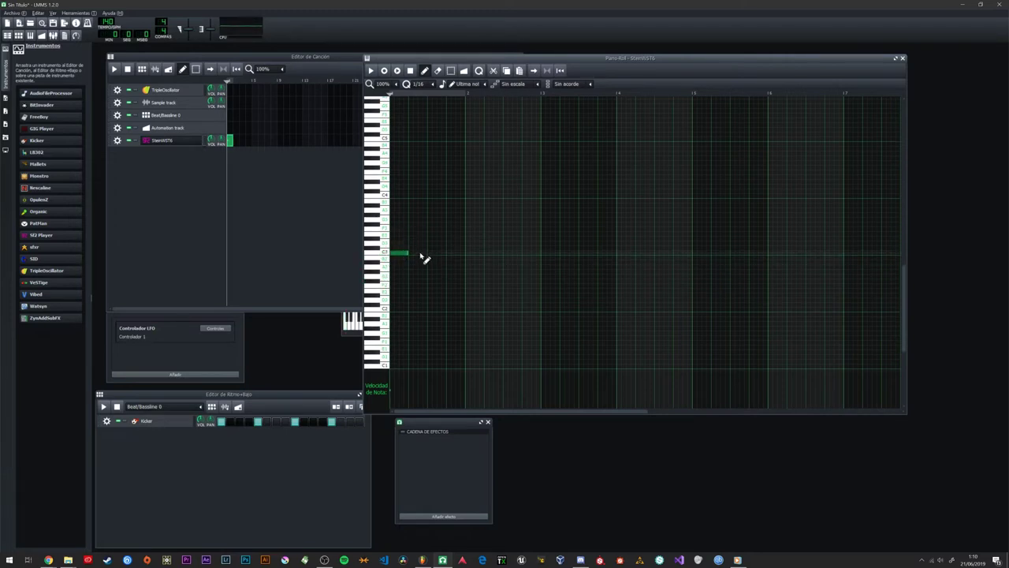
pyautogui.click(410, 252)
pyautogui.click(429, 253)
pyautogui.click(450, 252)
pyautogui.moveTo(424, 252); pyautogui.dragTo(419, 219)
pyautogui.moveTo(457, 252); pyautogui.dragTo(530, 243)
pyautogui.click(468, 252)
pyautogui.click(504, 252)
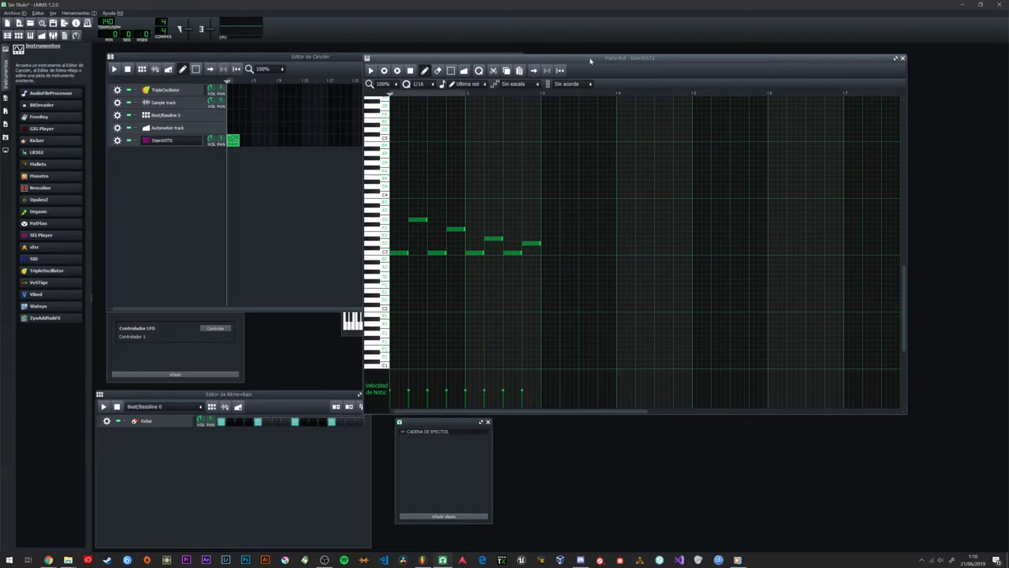
pyautogui.press('space')
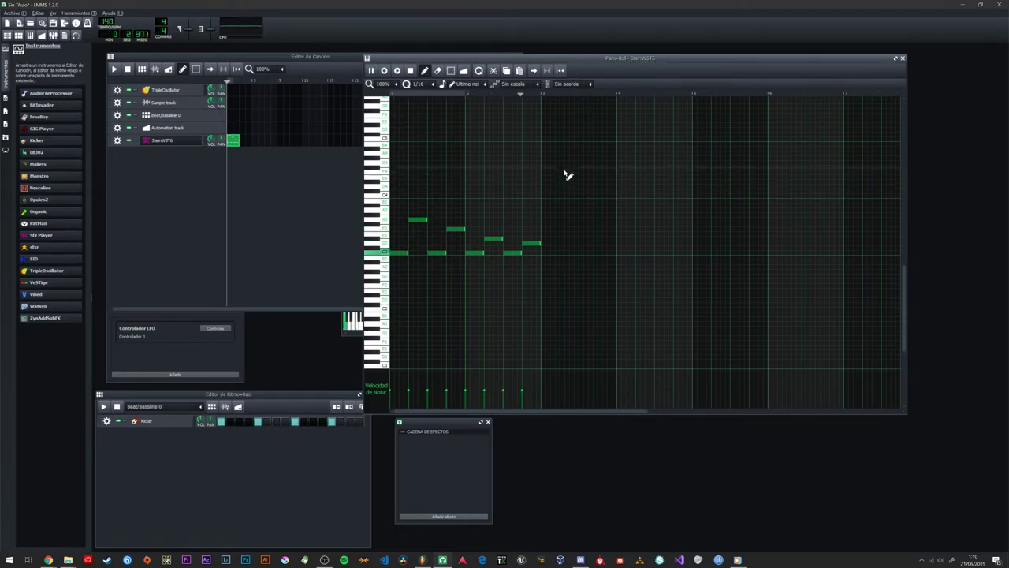
pyautogui.press('space')
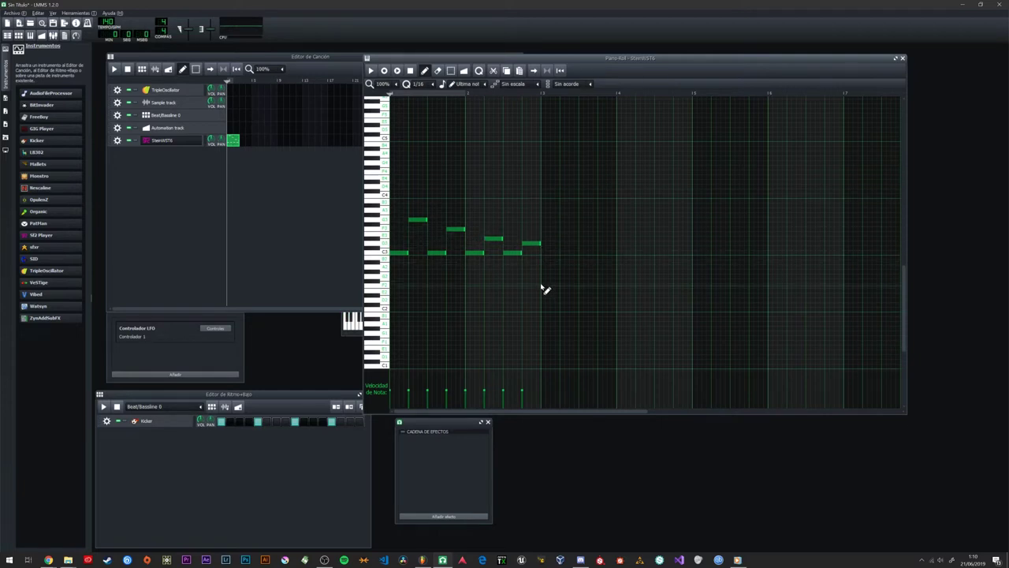
# Step: Audition the C3 and F3 keys on the piano roll's keyboard
pyautogui.scroll(-1, 542, 285)
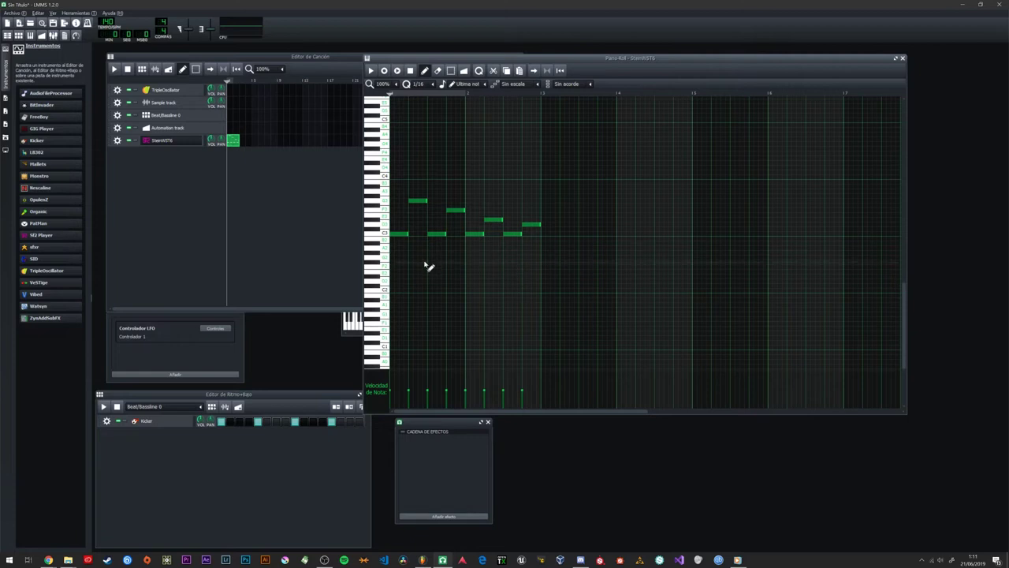
pyautogui.click(401, 234)
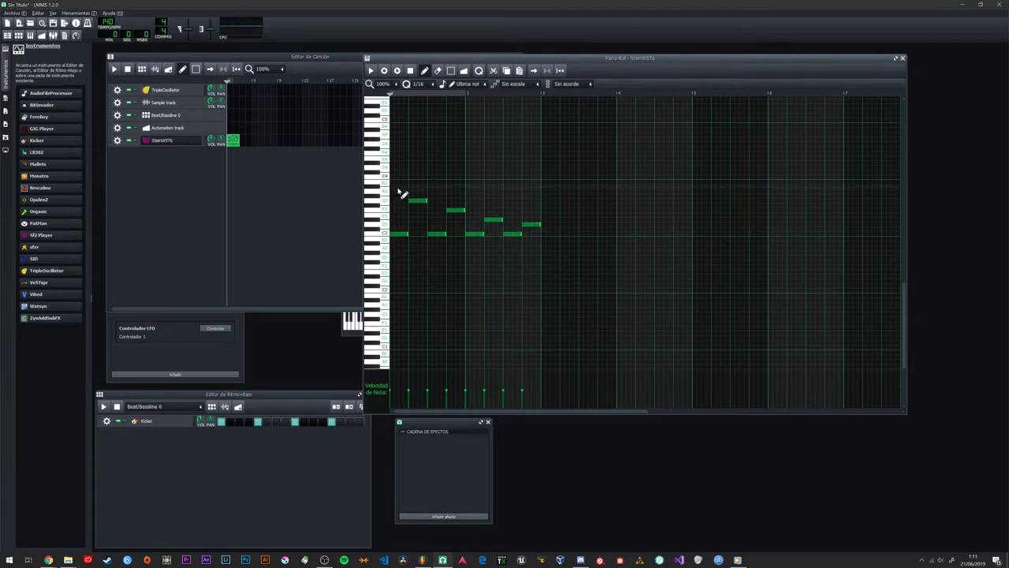
pyautogui.click(384, 234)
pyautogui.click(386, 234)
pyautogui.click(386, 210)
pyautogui.click(386, 210)
pyautogui.click(385, 235)
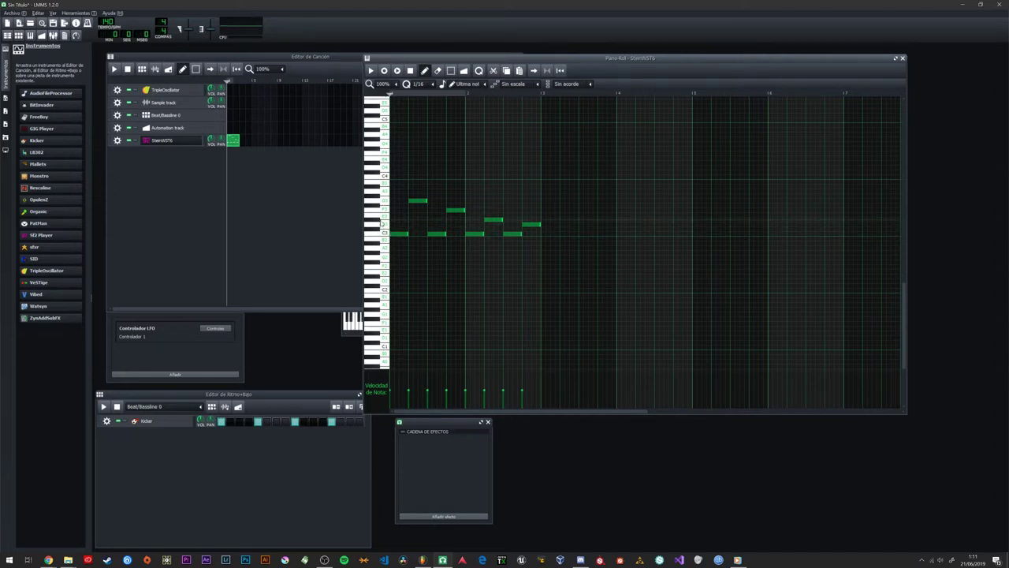
pyautogui.click(384, 234)
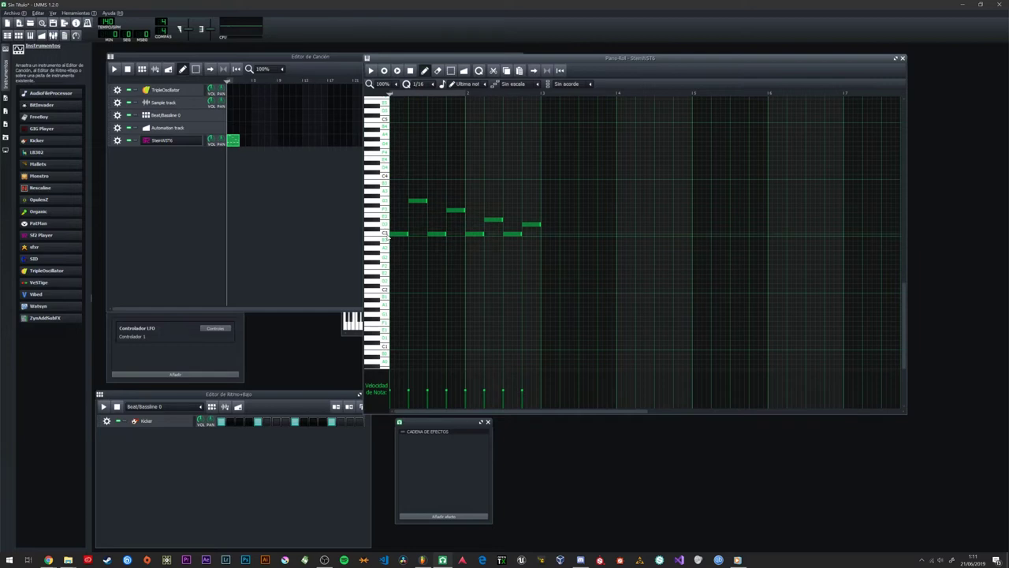
pyautogui.click(386, 235)
pyautogui.click(387, 235)
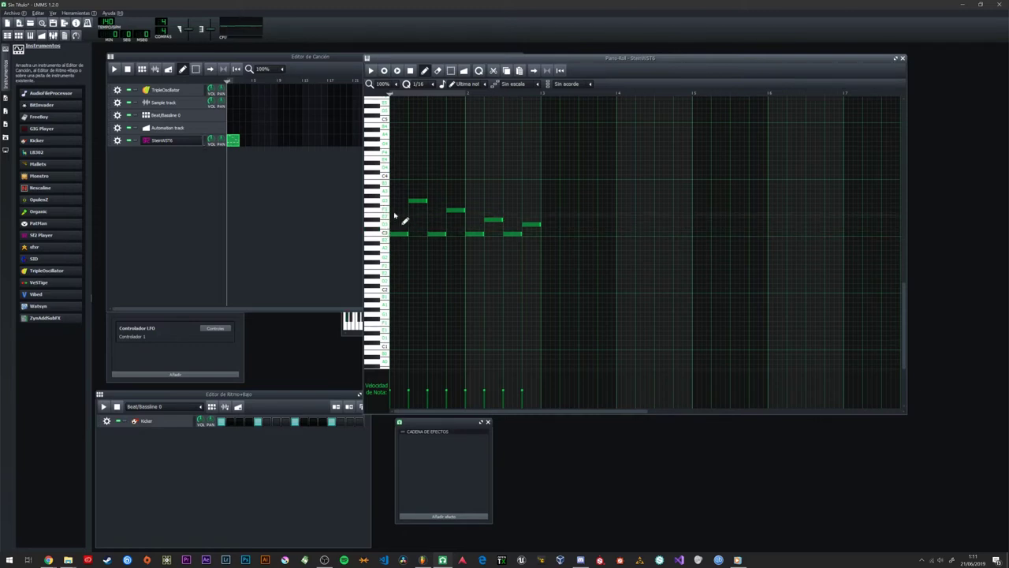
# Step: Add an F2 note under the first C3 note and a C3 note under the G3 note
pyautogui.click(397, 209)
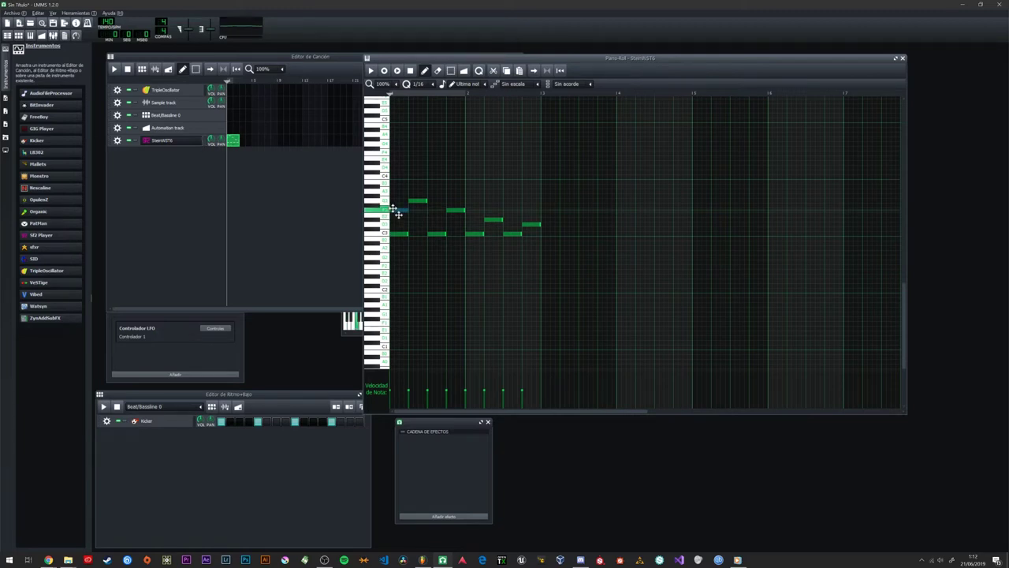
pyautogui.moveTo(398, 211); pyautogui.dragTo(396, 268)
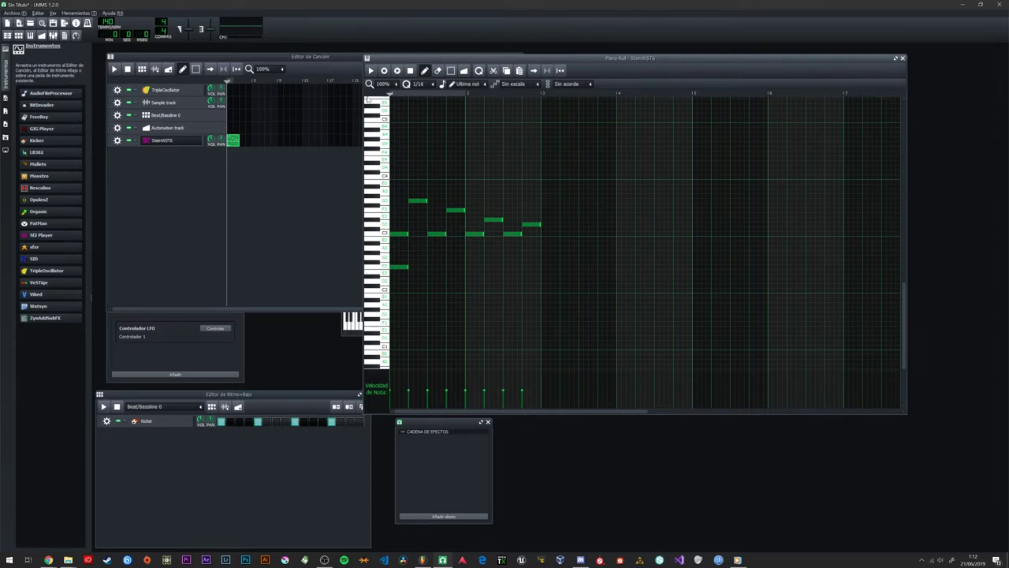
pyautogui.click(400, 268)
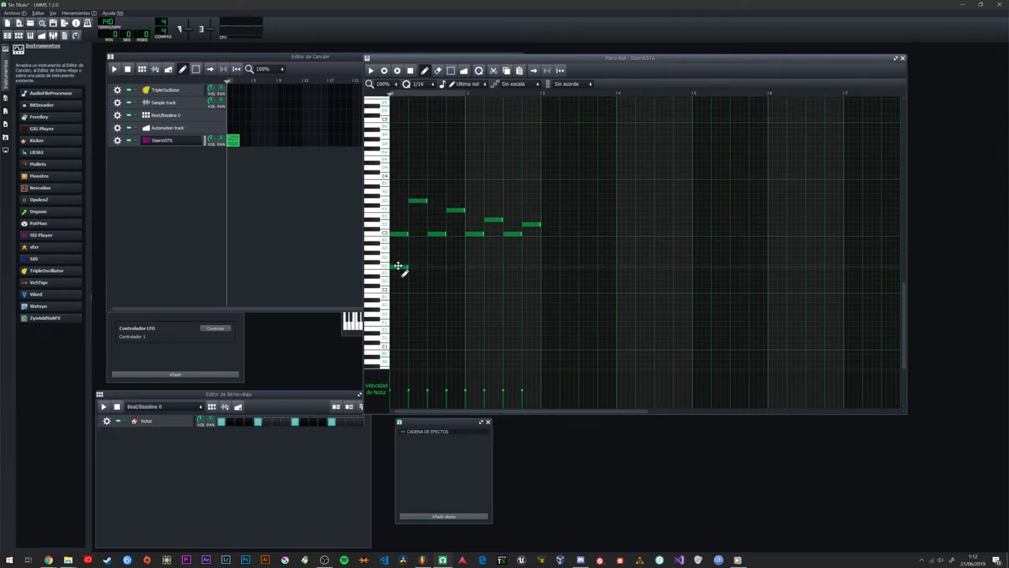
pyautogui.moveTo(410, 243); pyautogui.dragTo(417, 237)
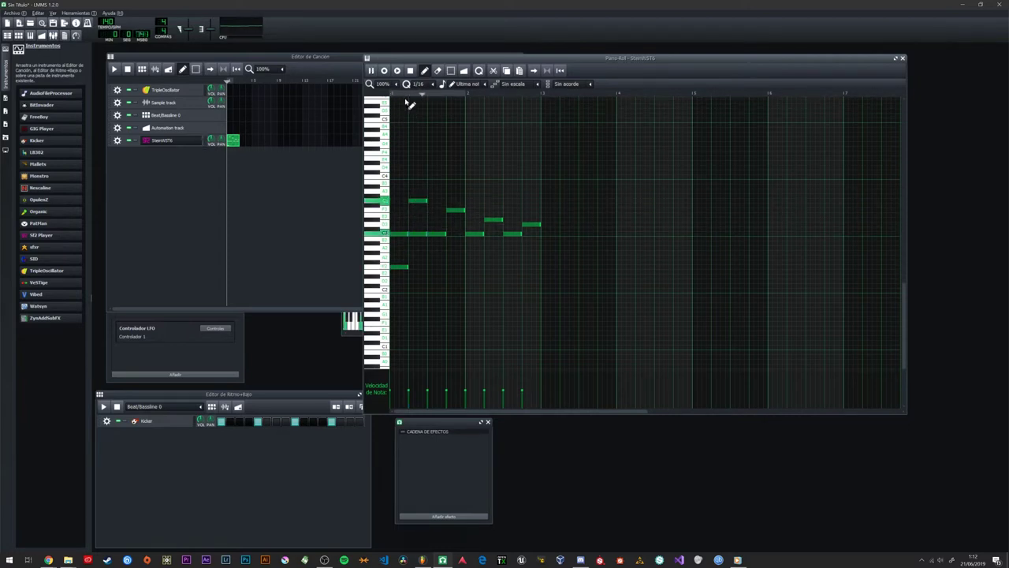
pyautogui.moveTo(417, 234)
pyautogui.mouseDown()
pyautogui.moveTo(417, 268)
pyautogui.moveTo(435, 218)
pyautogui.moveTo(419, 253)
pyautogui.moveTo(419, 207)
pyautogui.moveTo(434, 203)
pyautogui.moveTo(422, 213)
pyautogui.moveTo(421, 268)
pyautogui.moveTo(437, 263)
pyautogui.moveTo(444, 231)
pyautogui.moveTo(417, 281)
pyautogui.moveTo(419, 236)
pyautogui.mouseUp()
# Step: Play and stop the pattern repeatedly to hear the stacked notes at its start
pyautogui.press('space')
pyautogui.press('space')
pyautogui.press('space')
pyautogui.press('space')
pyautogui.click(420, 204)
pyautogui.press('space')
pyautogui.press('space')
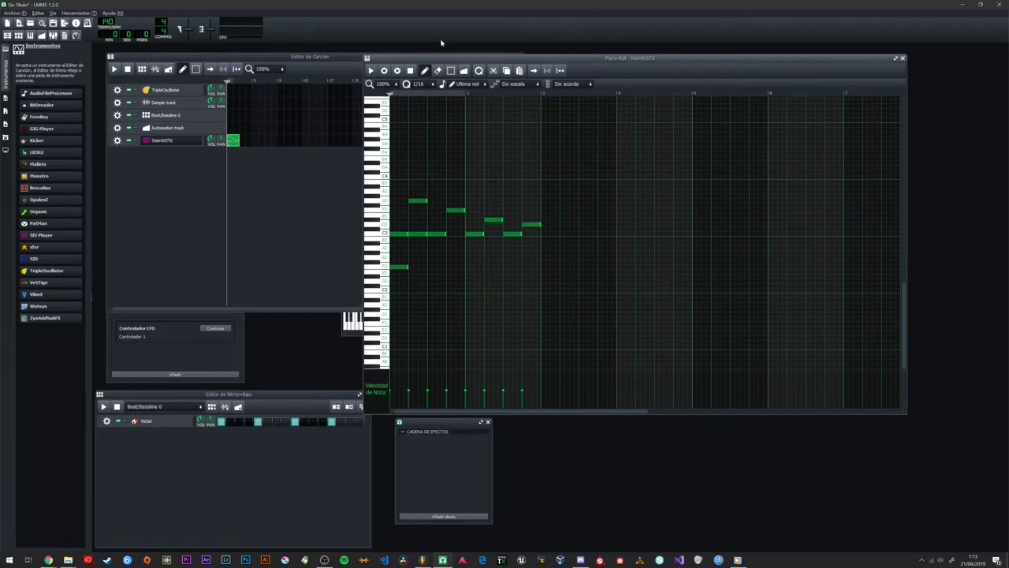
# Step: Move the piano roll window lower over the song editor and set the project tempo to 130 BPM
pyautogui.moveTo(439, 58); pyautogui.dragTo(398, 88)
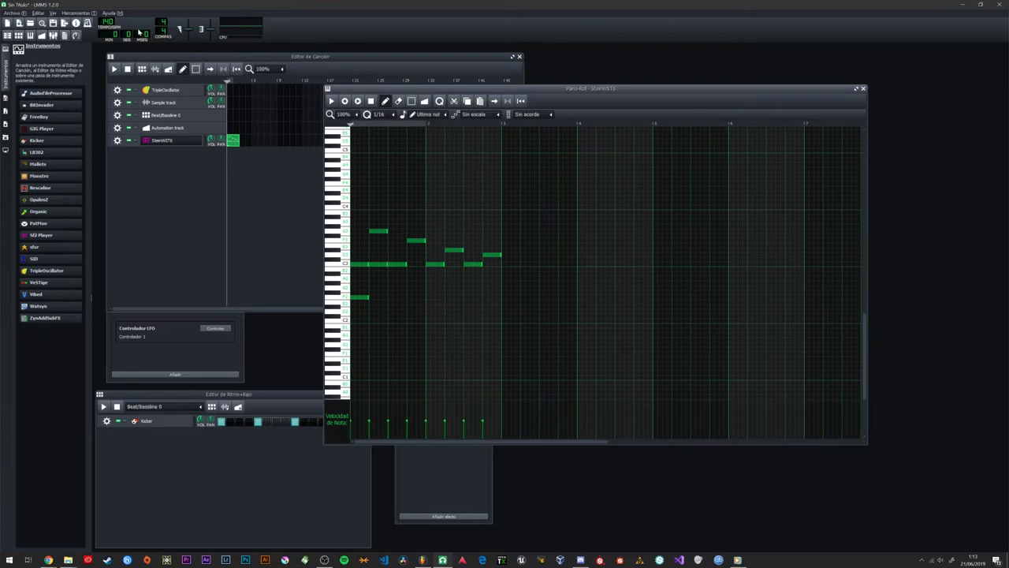
pyautogui.moveTo(108, 22); pyautogui.dragTo(108, 42)
pyautogui.moveTo(110, 24); pyautogui.dragTo(111, 19)
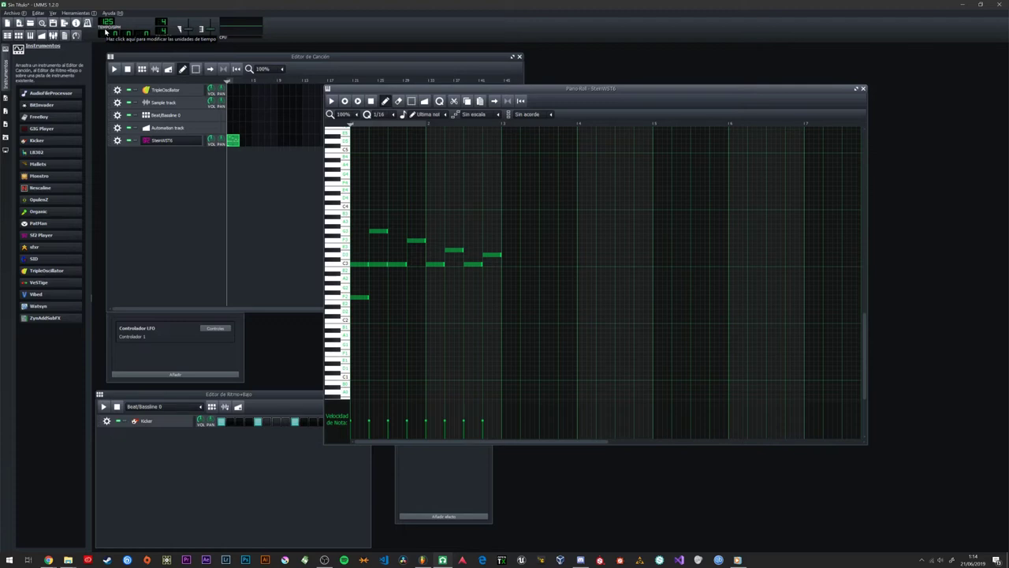
pyautogui.click(104, 32)
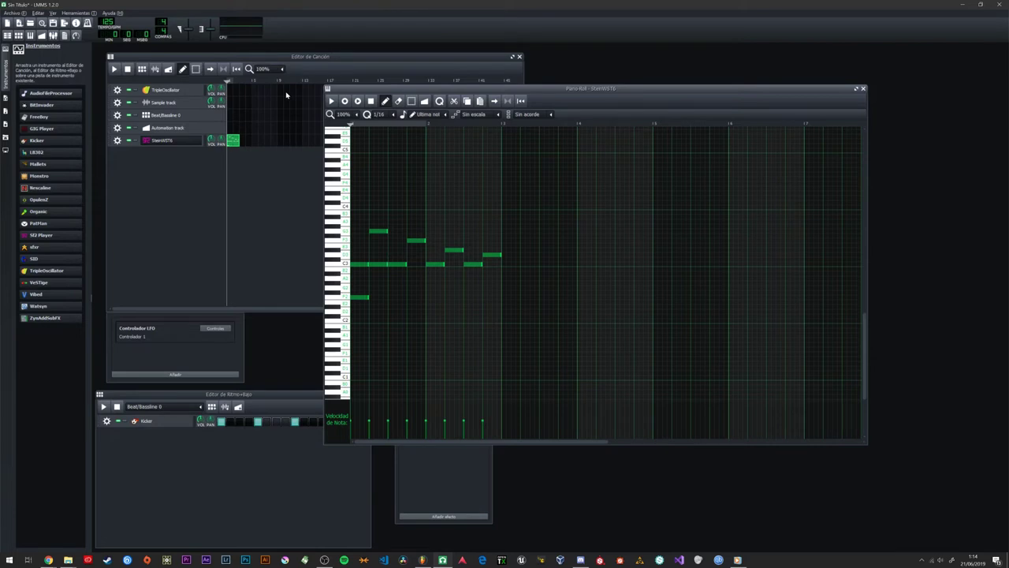
pyautogui.moveTo(107, 21); pyautogui.dragTo(107, 34)
# Step: Delete every note from the SteinWST6 pattern one by one
pyautogui.rightClick(496, 255)
pyautogui.rightClick(435, 265)
pyautogui.rightClick(454, 250)
pyautogui.rightClick(473, 264)
pyautogui.rightClick(379, 231)
pyautogui.rightClick(378, 264)
pyautogui.rightClick(359, 264)
pyautogui.rightClick(398, 264)
pyautogui.rightClick(416, 241)
pyautogui.rightClick(366, 299)
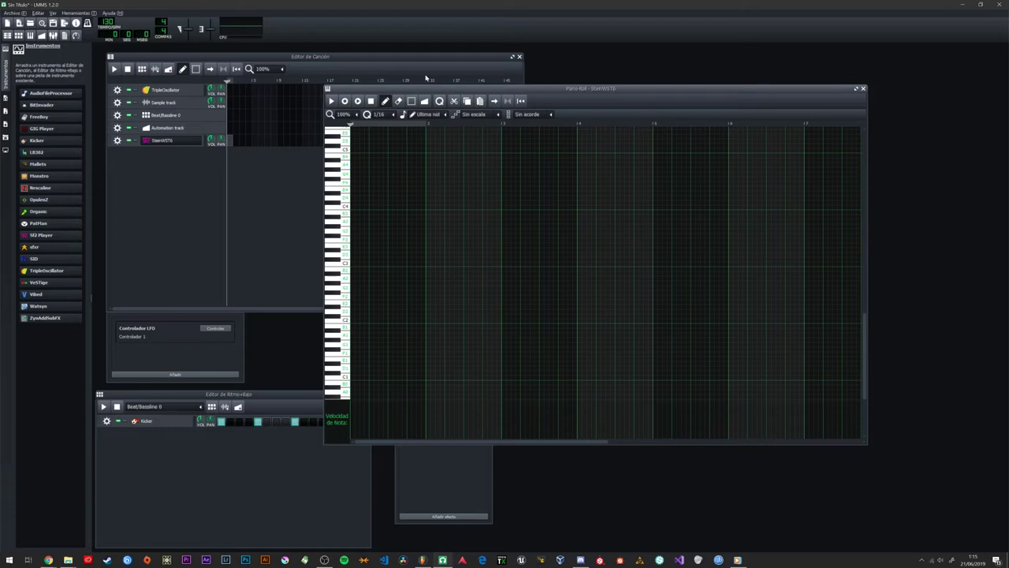
# Step: Play and stop the empty pattern, and reposition the piano roll window beside the song editor's track list
pyautogui.moveTo(454, 88); pyautogui.dragTo(431, 83)
pyautogui.press('space')
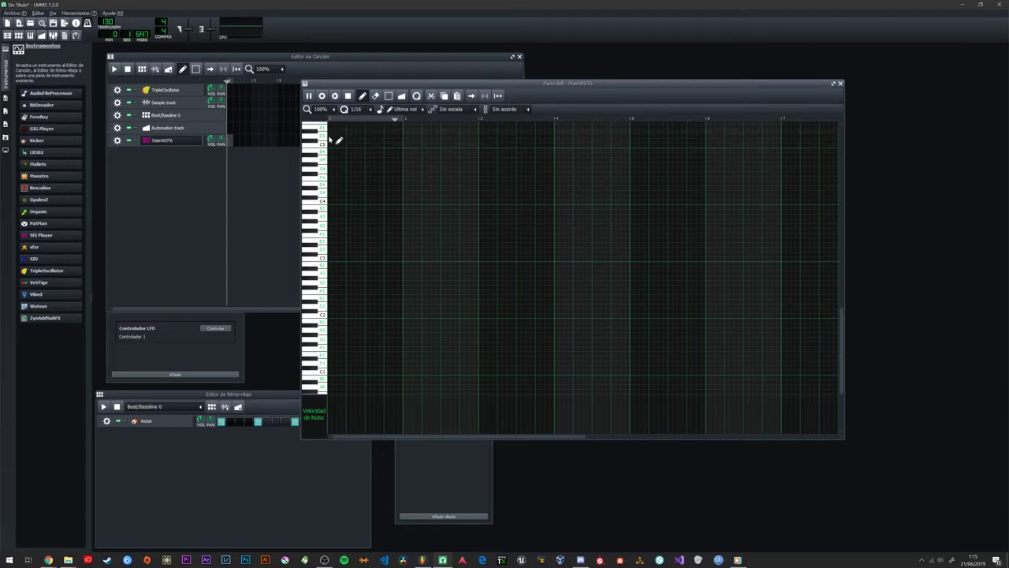
pyautogui.press('space')
pyautogui.moveTo(413, 88); pyautogui.dragTo(480, 110)
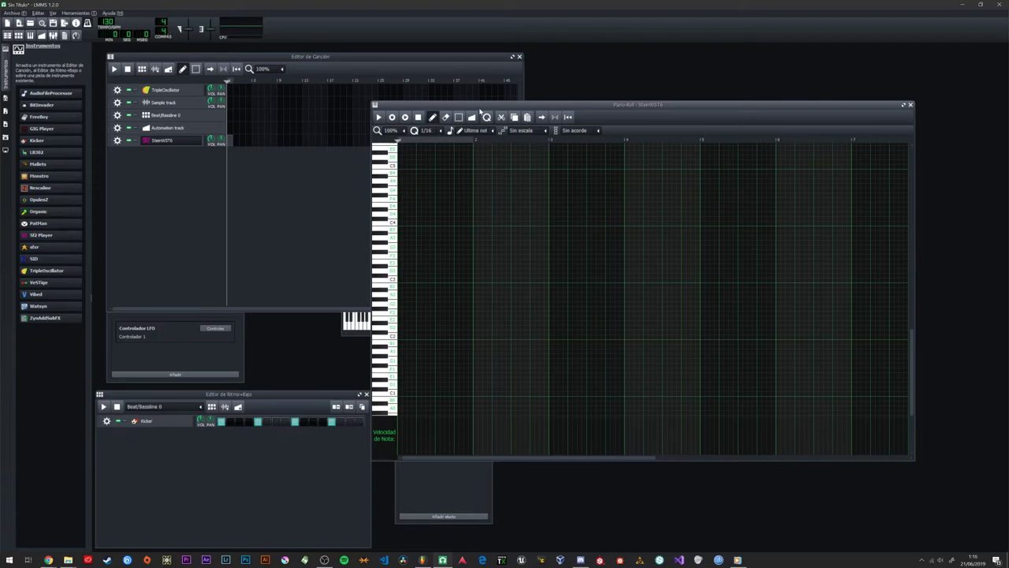
pyautogui.moveTo(497, 107); pyautogui.dragTo(470, 110)
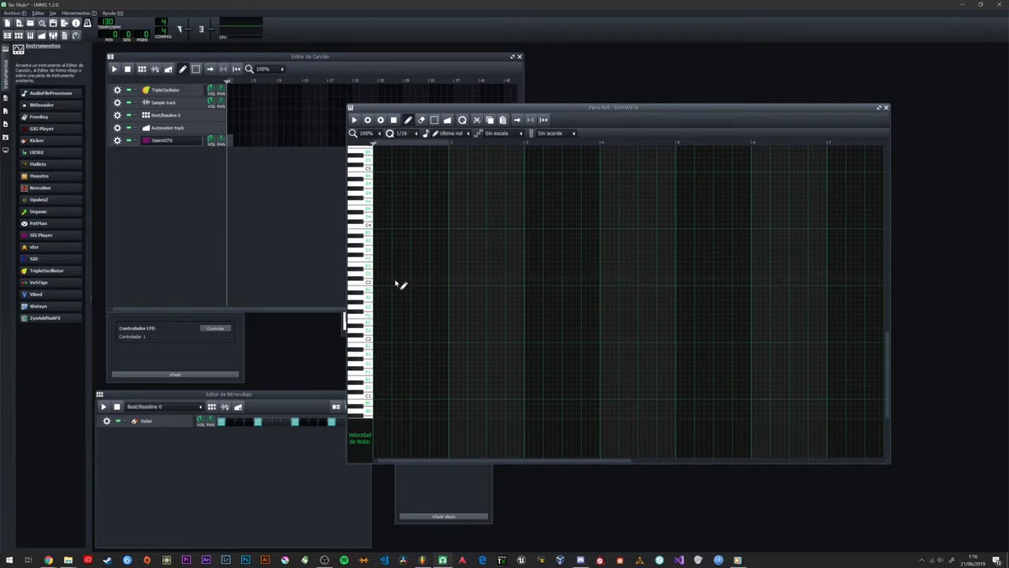
# Step: Draw four ascending one-beat notes across the first bar of the empty SteinWST6 pattern
pyautogui.click(382, 235)
pyautogui.click(396, 222)
pyautogui.click(416, 208)
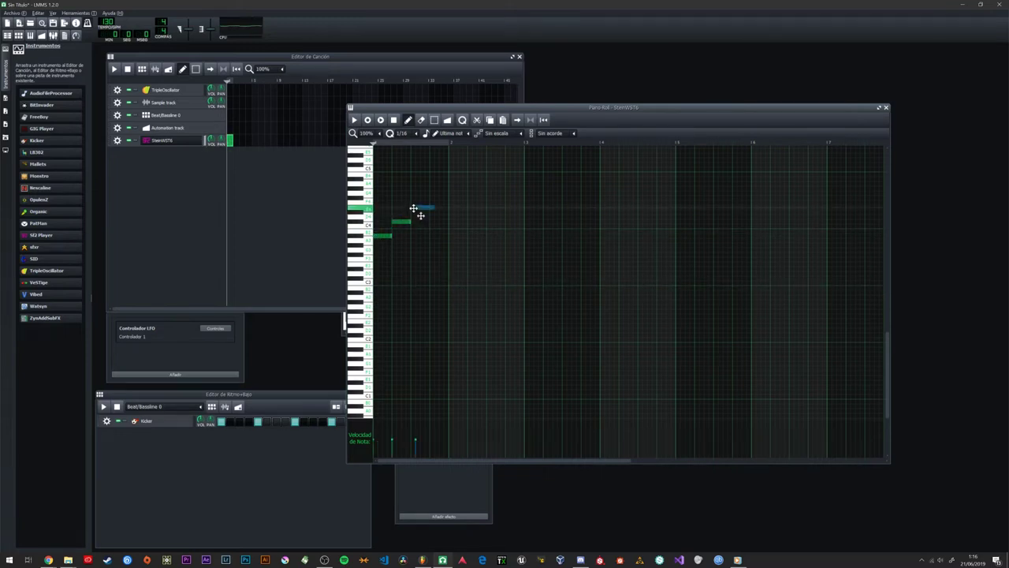
pyautogui.click(432, 199)
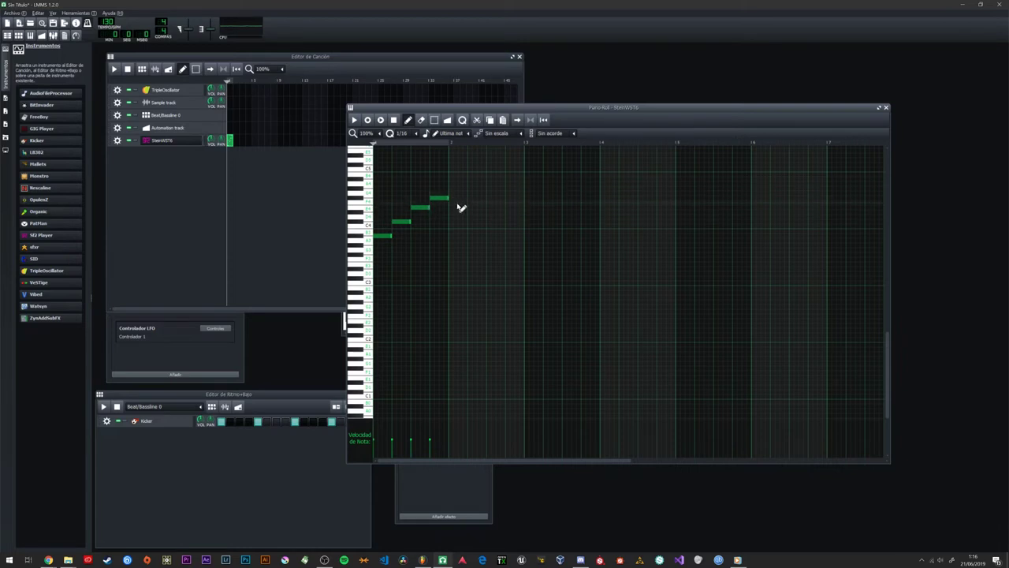
pyautogui.scroll(3, 442, 221)
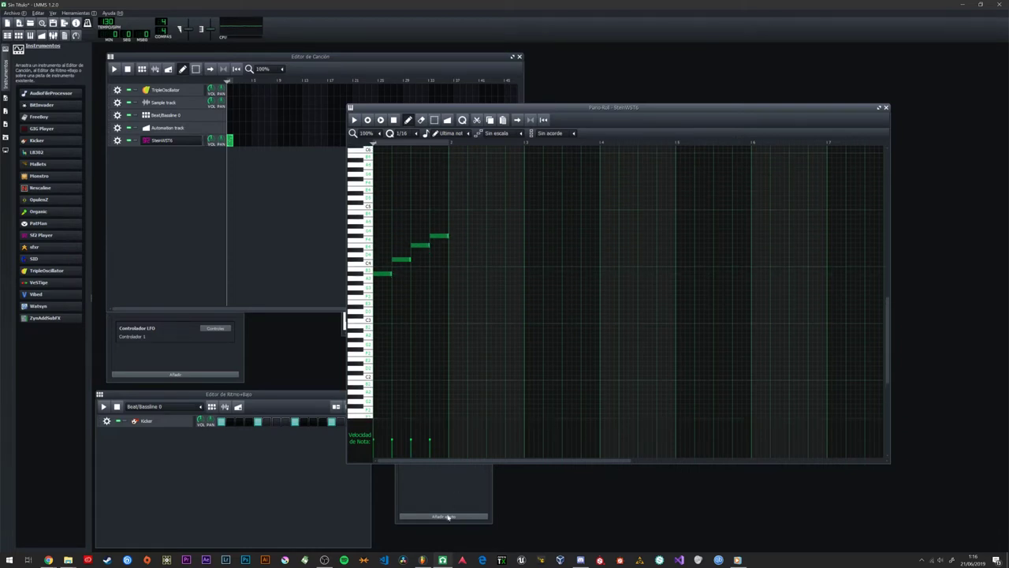
# Step: Switch to FL Studio and back to LMMS, and nudge the four notes slightly off the beat grid
pyautogui.click(422, 559)
pyautogui.click(442, 560)
pyautogui.click(401, 260)
pyautogui.click(418, 245)
pyautogui.click(439, 236)
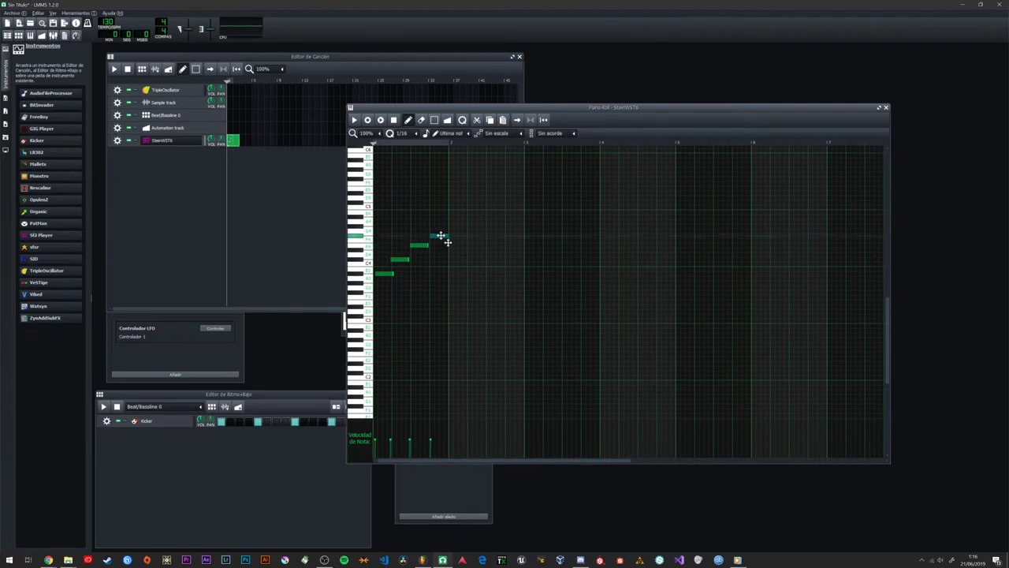
# Step: Give the four notes different velocities, and play and pause the pattern to hear the humanised timing
pyautogui.click(388, 440)
pyautogui.click(412, 439)
pyautogui.click(412, 441)
pyautogui.click(432, 439)
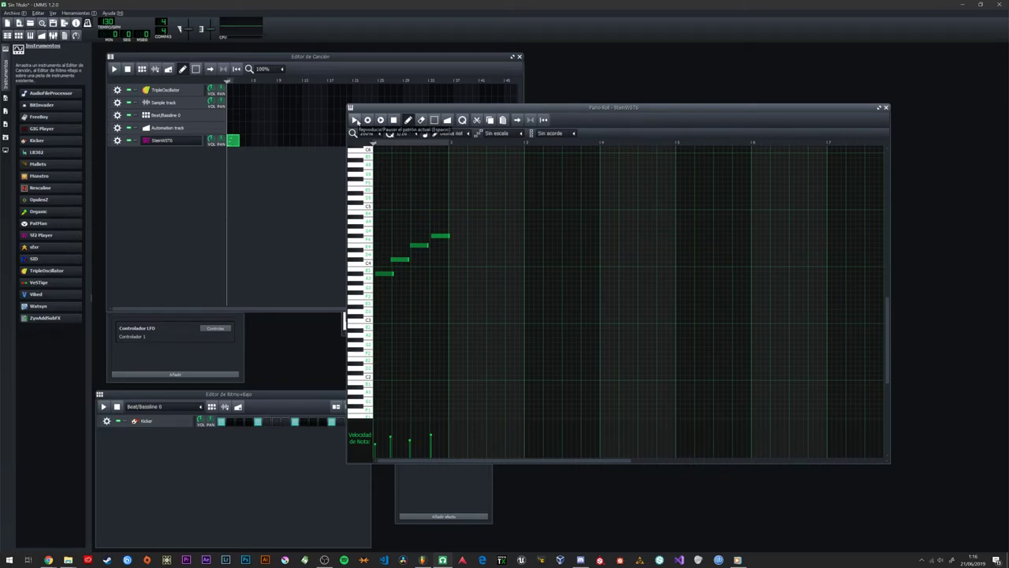
pyautogui.click(355, 120)
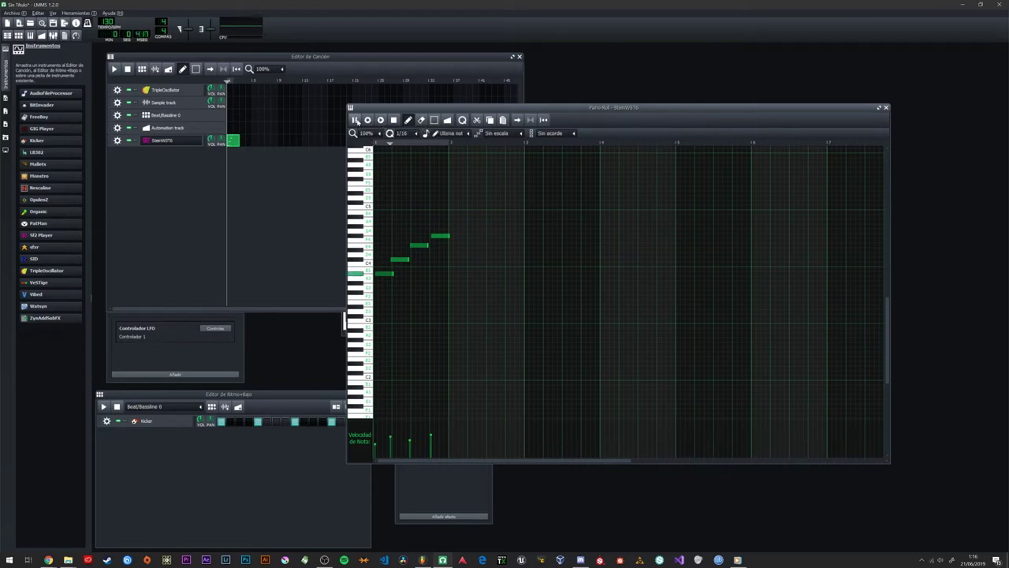
pyautogui.click(355, 120)
# Step: Shift the piano roll window slightly and delete the four ascending notes from the first bar
pyautogui.click(181, 143)
pyautogui.click(566, 136)
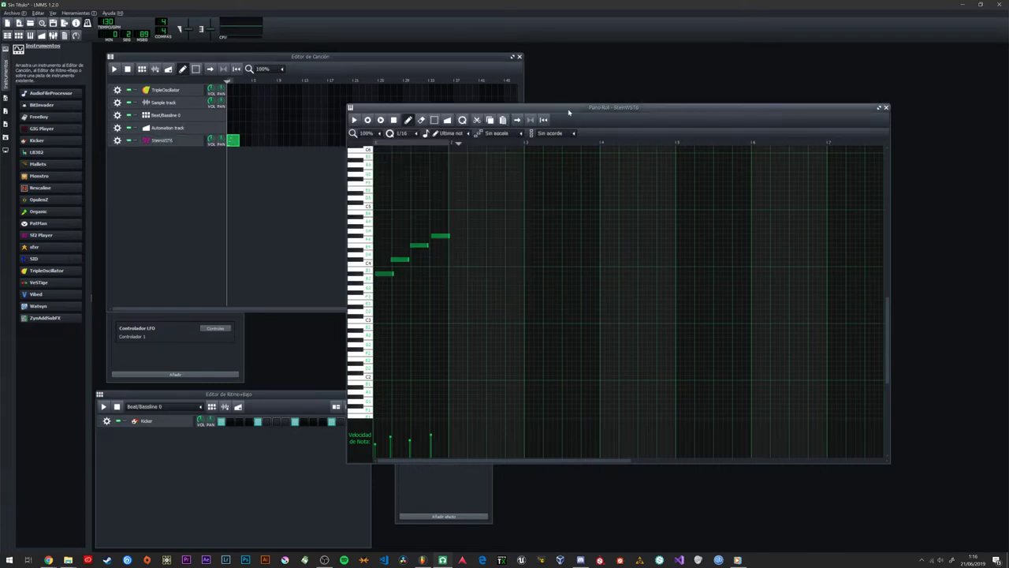
pyautogui.rightClick(458, 224)
pyautogui.rightClick(437, 233)
pyautogui.rightClick(420, 247)
pyautogui.rightClick(404, 261)
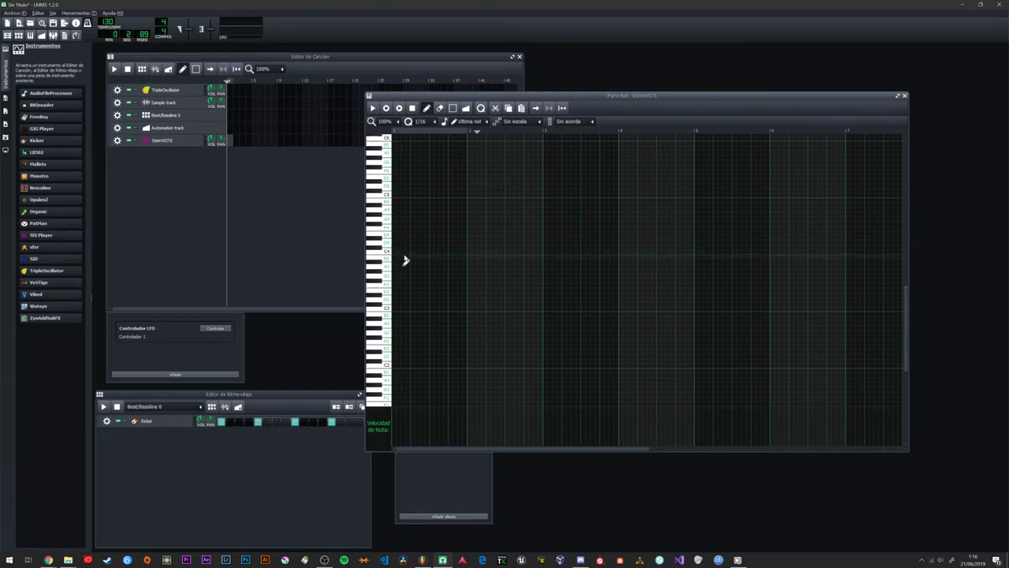
# Step: Draw eight one-beat notes alternating between low and high pitches across the first two bars, starting on C4
pyautogui.click(398, 250)
pyautogui.click(415, 224)
pyautogui.moveTo(415, 224); pyautogui.dragTo(418, 219)
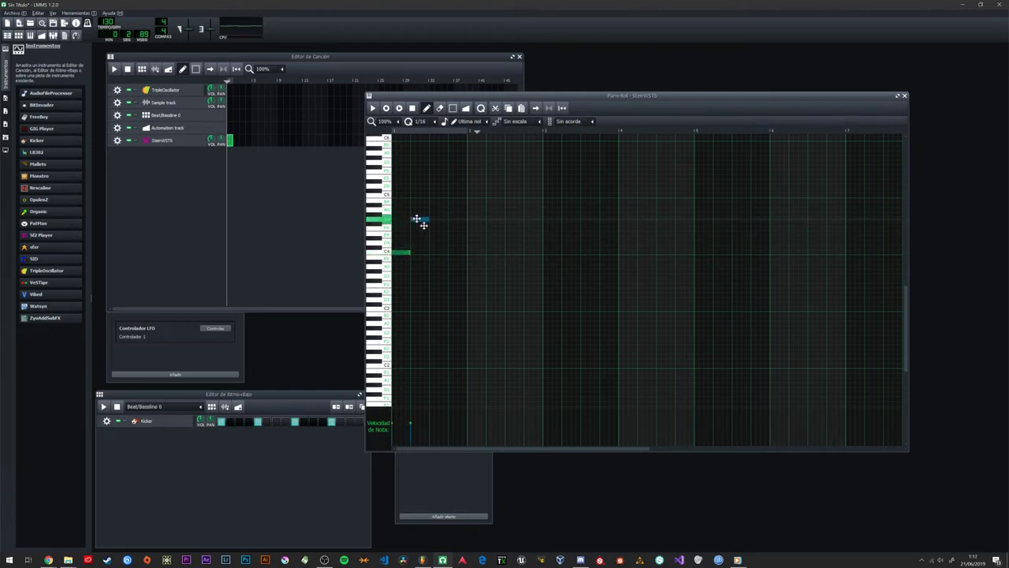
pyautogui.click(434, 252)
pyautogui.click(450, 228)
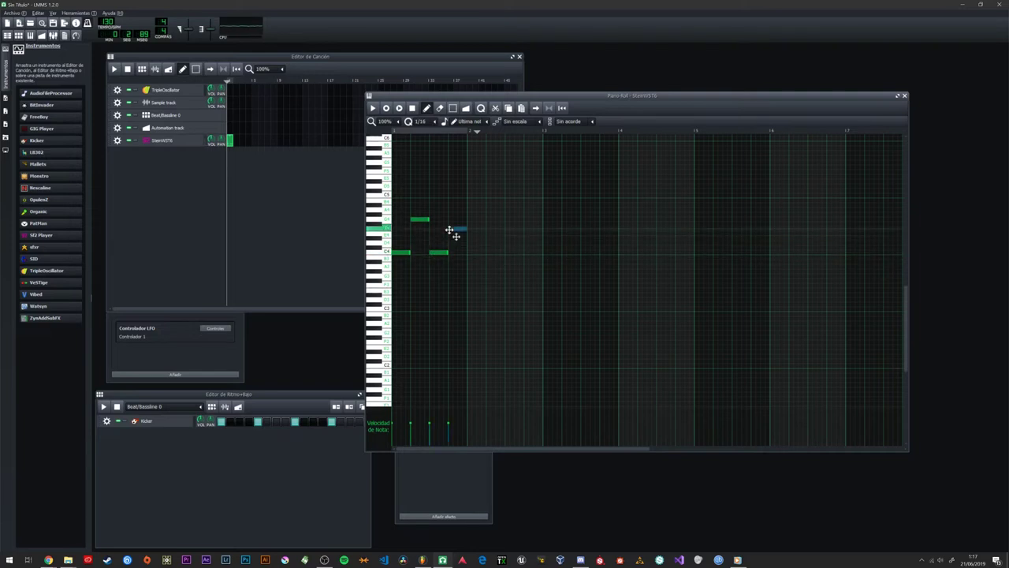
pyautogui.click(468, 280)
pyautogui.moveTo(469, 281); pyautogui.dragTo(494, 234)
pyautogui.click(490, 243)
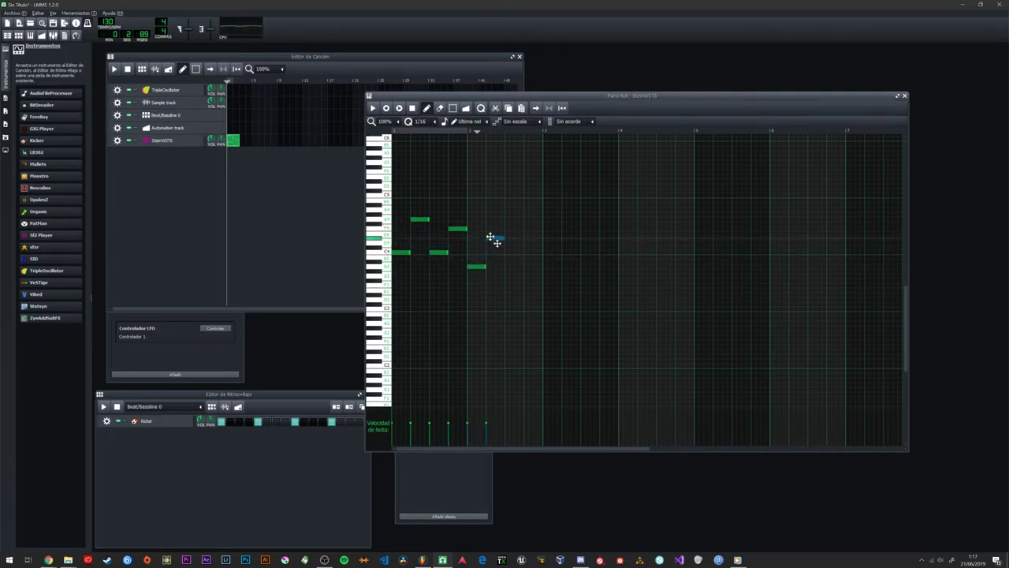
pyautogui.click(509, 281)
pyautogui.click(529, 249)
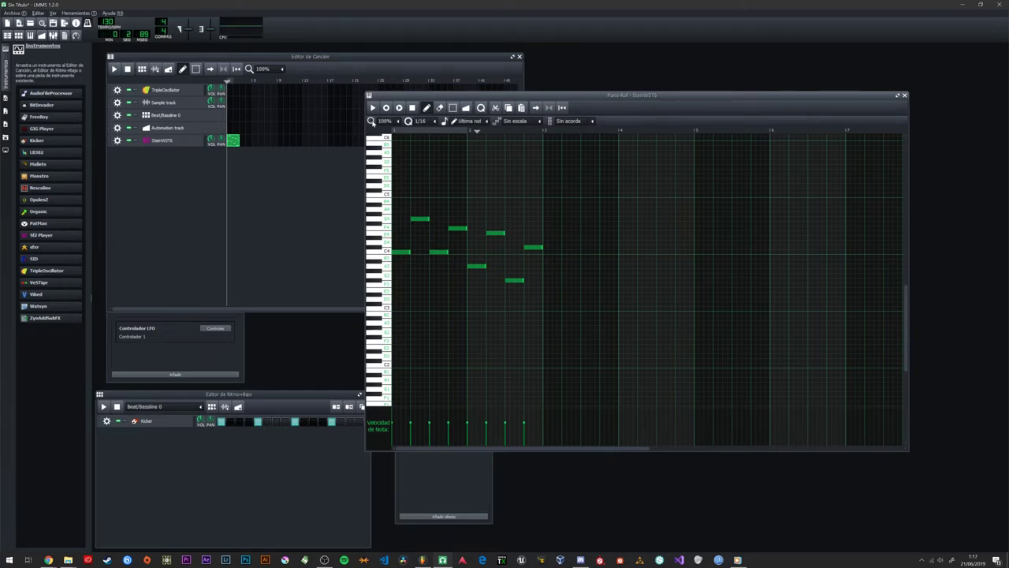
# Step: Reposition the song editor and place the rhythm and bass editor just below its tracks, with the piano roll in front
pyautogui.click(153, 168)
pyautogui.moveTo(211, 57); pyautogui.dragTo(221, 59)
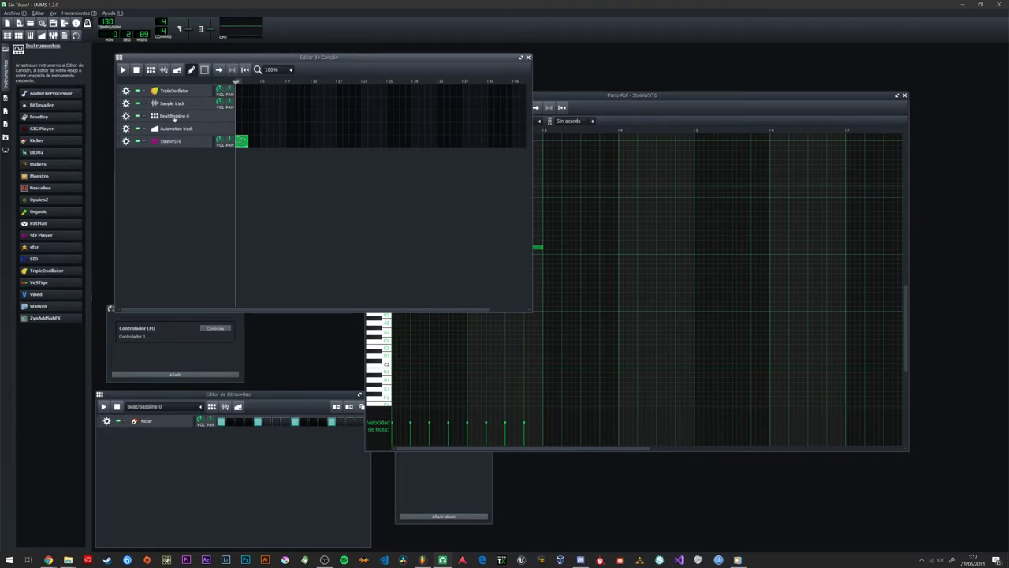
pyautogui.moveTo(277, 395); pyautogui.dragTo(295, 173)
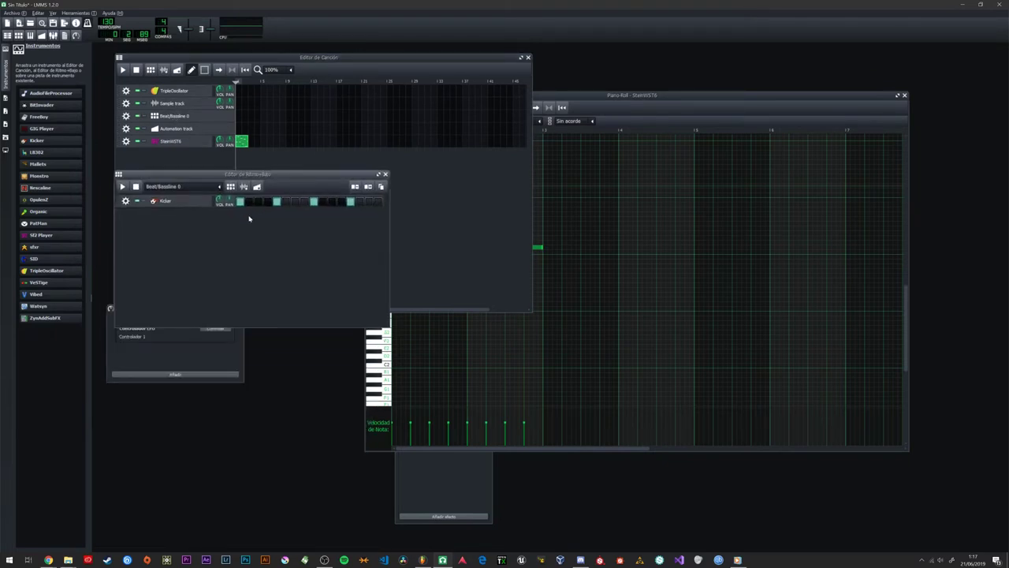
pyautogui.click(594, 111)
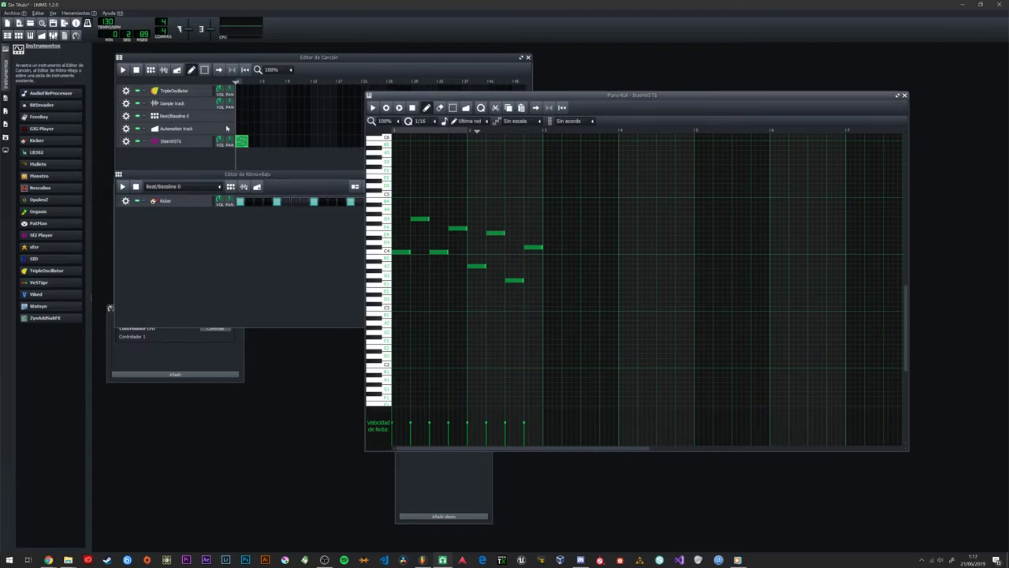
# Step: Open the SteinWST6 soundfont instrument window and arrange it beside the piano roll over the song editor
pyautogui.click(176, 160)
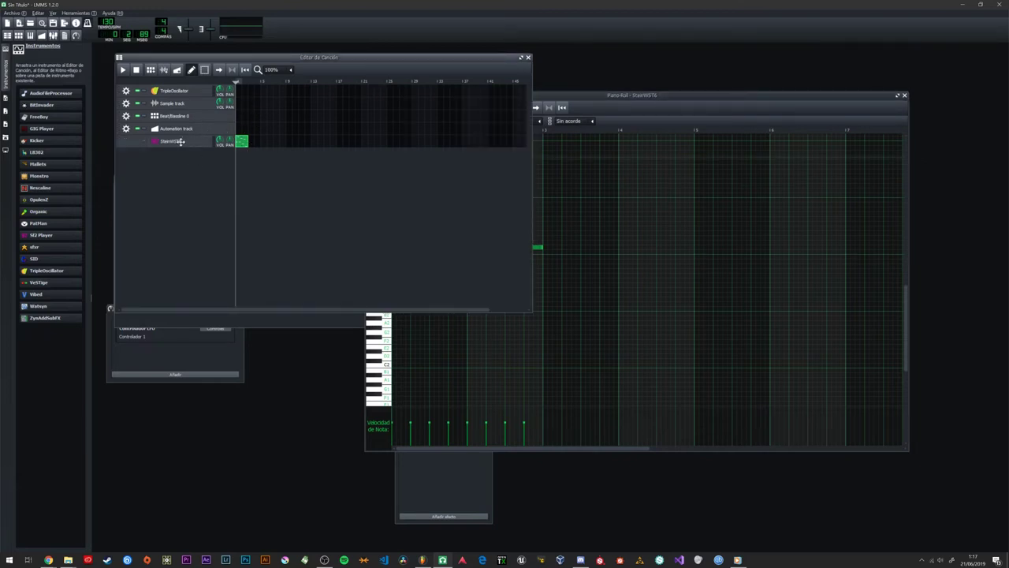
pyautogui.click(180, 141)
pyautogui.moveTo(390, 158); pyautogui.dragTo(369, 178)
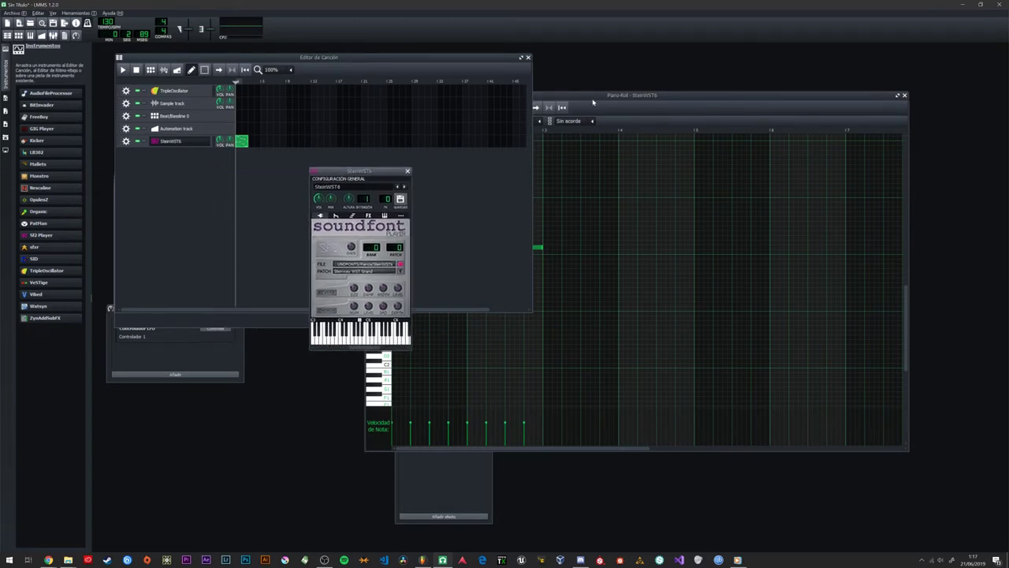
pyautogui.moveTo(557, 94); pyautogui.dragTo(581, 87)
pyautogui.click(359, 173)
pyautogui.moveTo(359, 175)
pyautogui.mouseDown()
pyautogui.moveTo(334, 171)
pyautogui.moveTo(347, 179)
pyautogui.mouseUp()
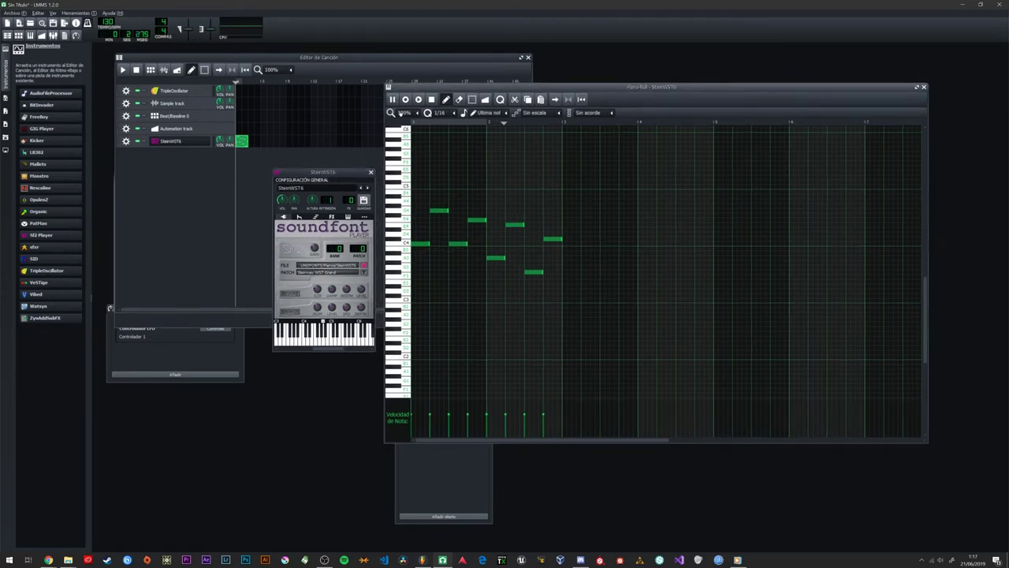
# Step: Play and stop the eight-note pattern to hear it through the piano soundfont
pyautogui.click(431, 100)
pyautogui.click(392, 100)
pyautogui.click(432, 100)
# Step: Delete all eight alternating notes from the first two bars of the pattern
pyautogui.rightClick(553, 238)
pyautogui.rightClick(533, 272)
pyautogui.rightClick(515, 225)
pyautogui.rightClick(496, 258)
pyautogui.rightClick(477, 219)
pyautogui.rightClick(458, 243)
pyautogui.rightClick(420, 243)
pyautogui.rightClick(439, 210)
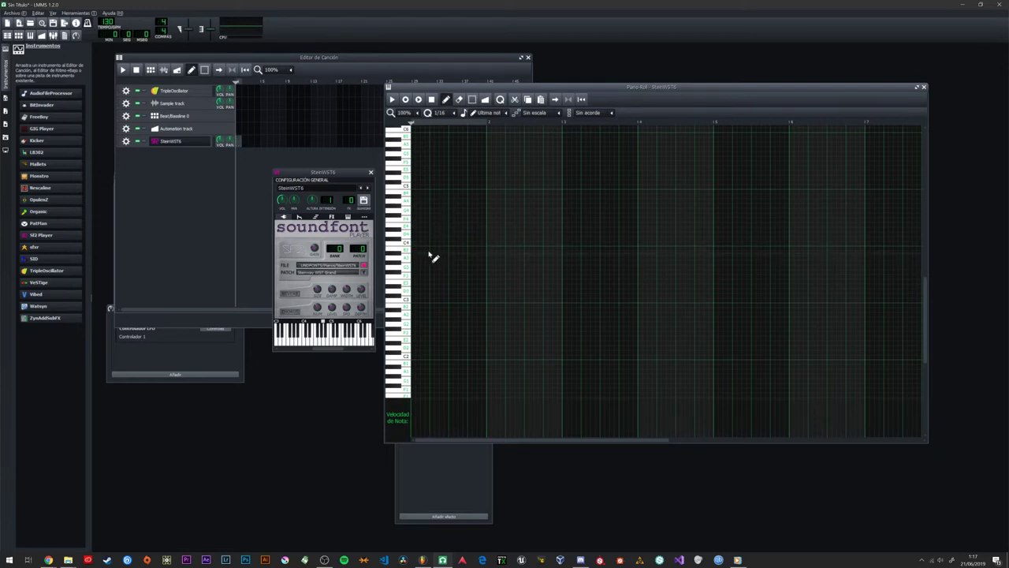
# Step: Draw a new eight-note melody over two bars, alternating C4 with F4, G4, F4 and A#3
pyautogui.click(418, 245)
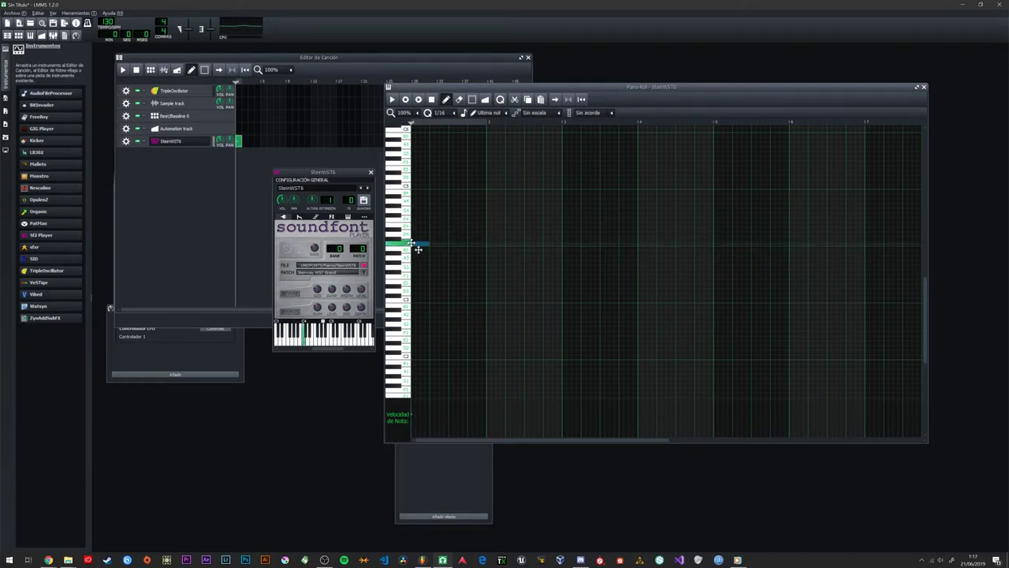
pyautogui.click(430, 219)
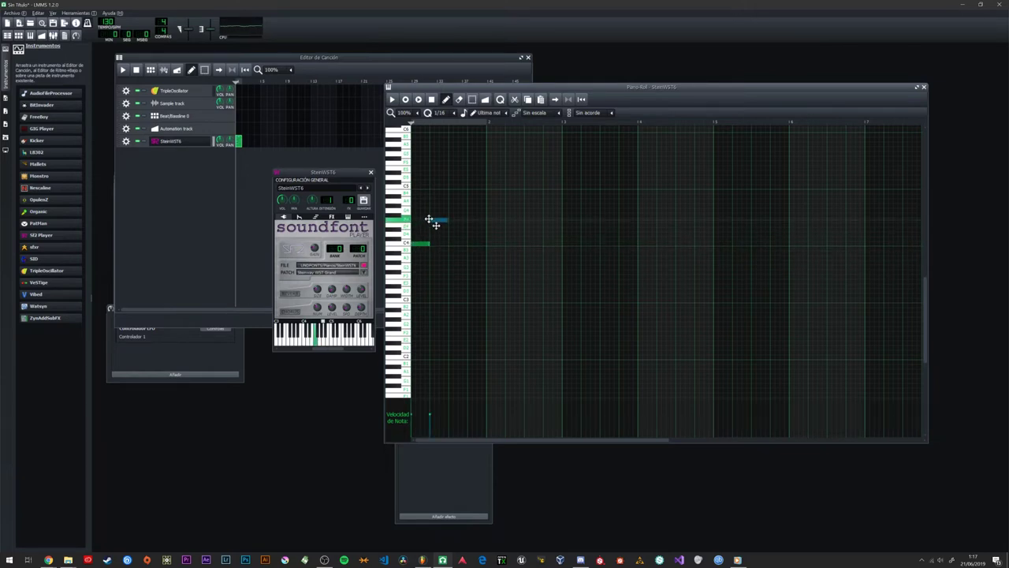
pyautogui.click(451, 244)
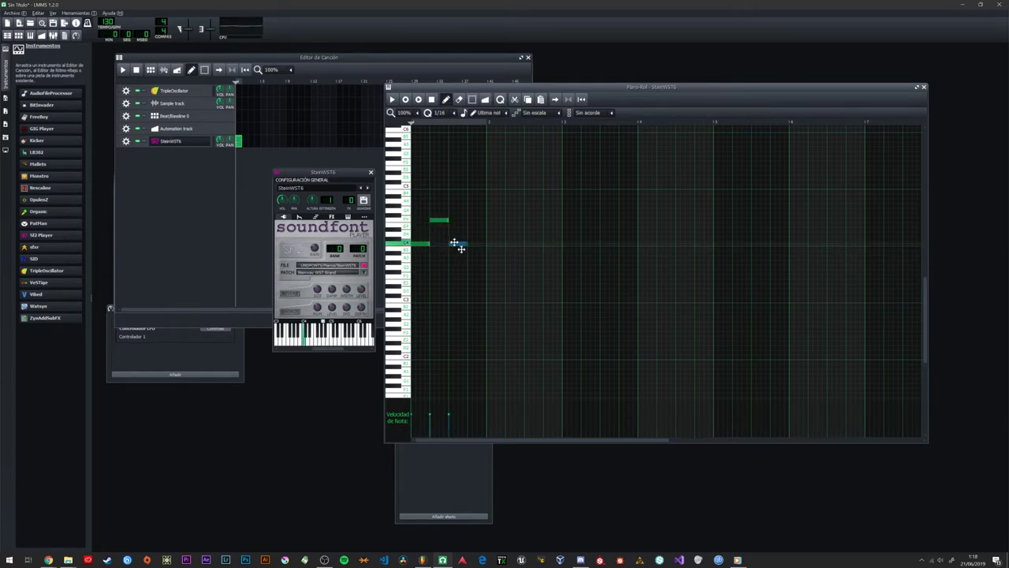
pyautogui.click(473, 210)
pyautogui.click(490, 243)
pyautogui.click(509, 220)
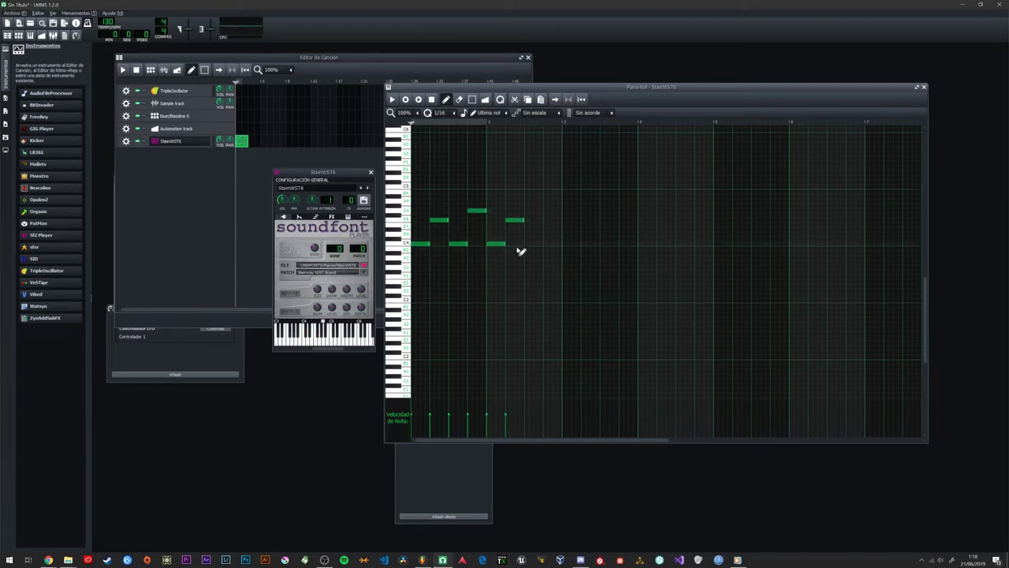
pyautogui.click(528, 243)
pyautogui.click(546, 254)
# Step: Spread the melody over four bars with a two-note pair at the start of each, and audition it
pyautogui.moveTo(457, 246); pyautogui.dragTo(495, 243)
pyautogui.moveTo(644, 216); pyautogui.dragTo(575, 248)
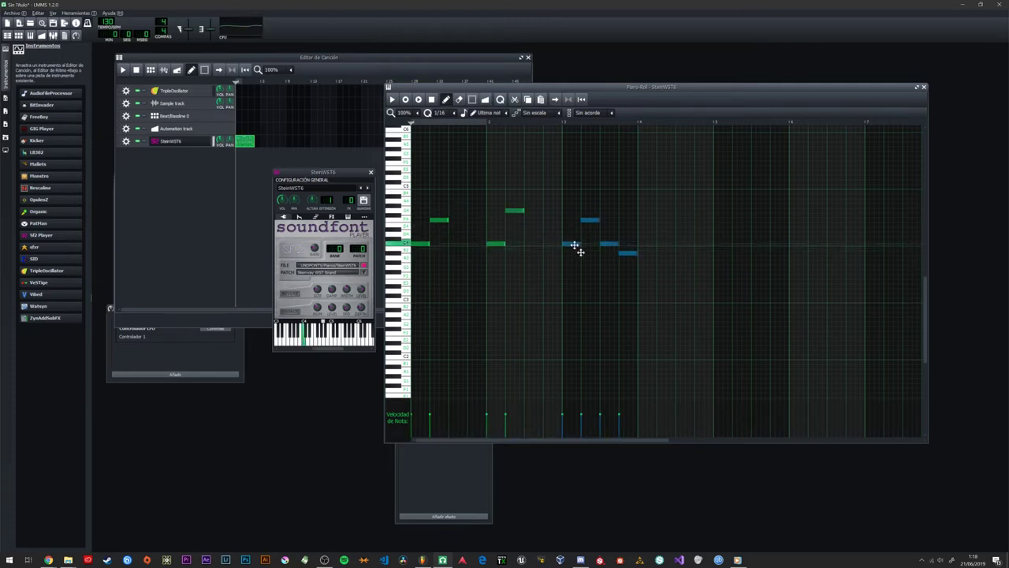
pyautogui.moveTo(660, 234)
pyautogui.mouseDown()
pyautogui.moveTo(606, 266)
pyautogui.moveTo(651, 244)
pyautogui.mouseUp()
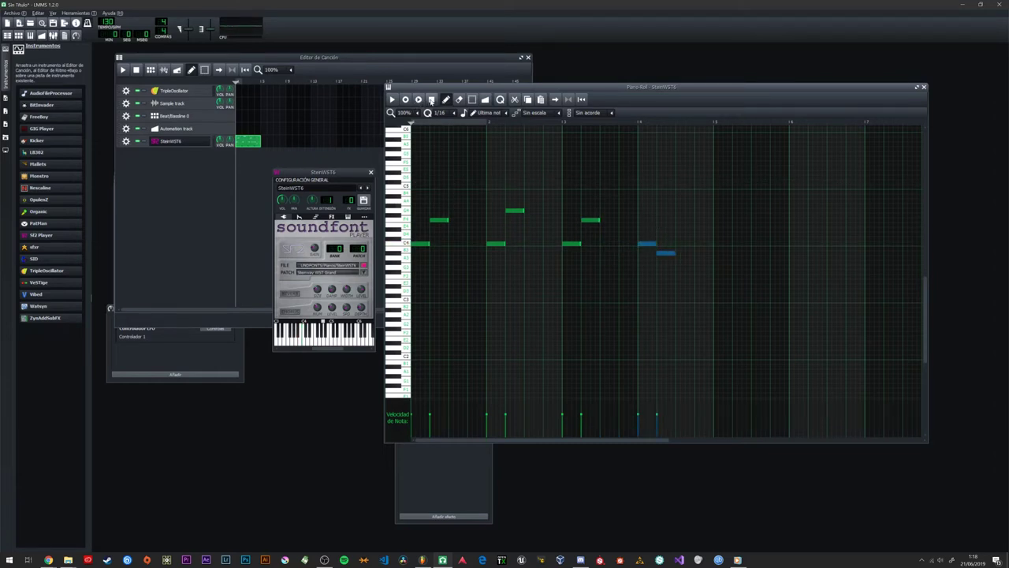
pyautogui.press('space')
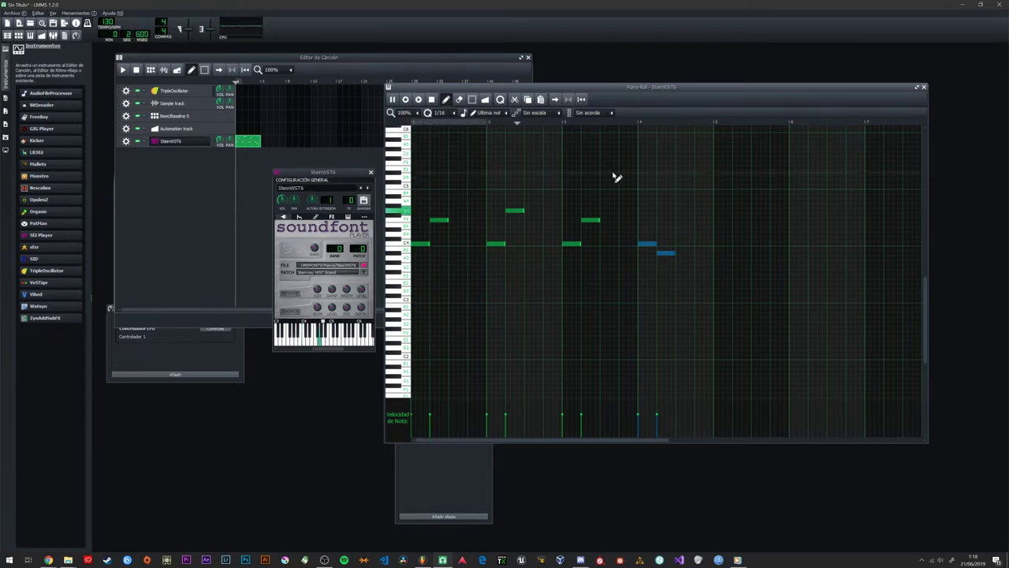
pyautogui.press('space')
# Step: Replace the bar-four pair with a rising and falling run from late in bar three ending on C4, and audition it
pyautogui.moveTo(607, 202)
pyautogui.mouseDown()
pyautogui.moveTo(624, 205)
pyautogui.moveTo(620, 197)
pyautogui.mouseUp()
pyautogui.click(642, 201)
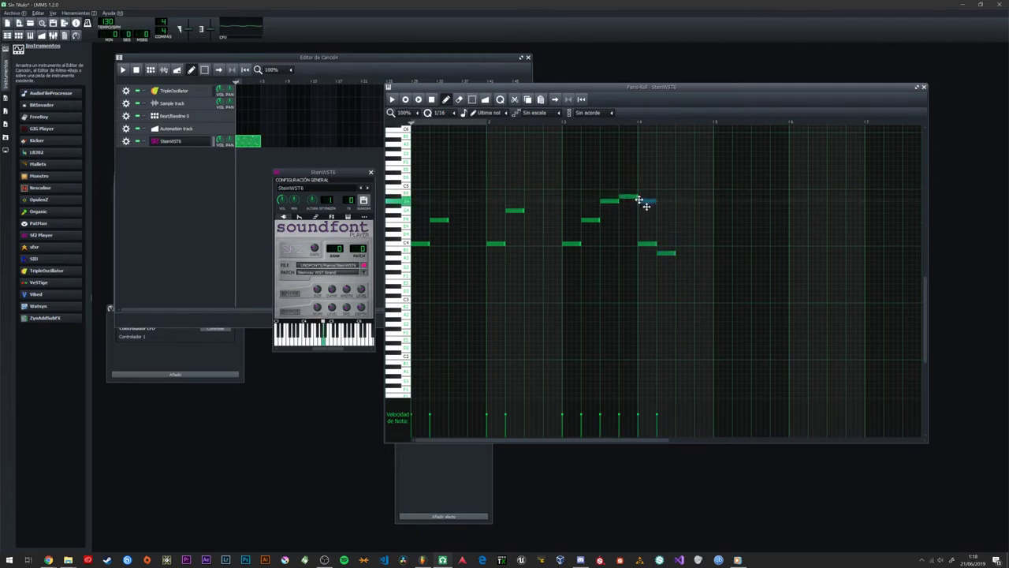
pyautogui.rightClick(653, 243)
pyautogui.rightClick(666, 253)
pyautogui.click(665, 220)
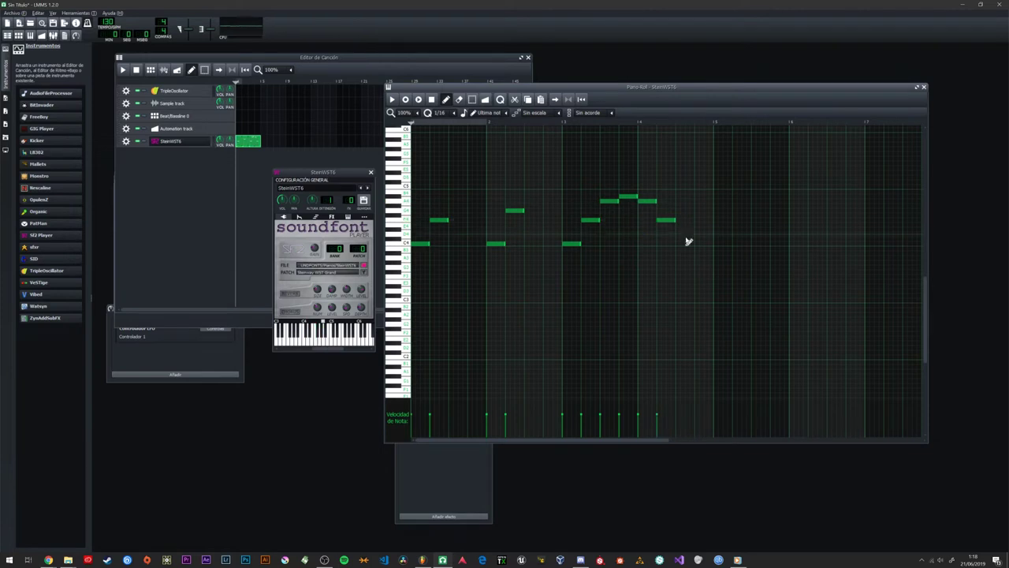
pyautogui.click(700, 245)
pyautogui.press('space')
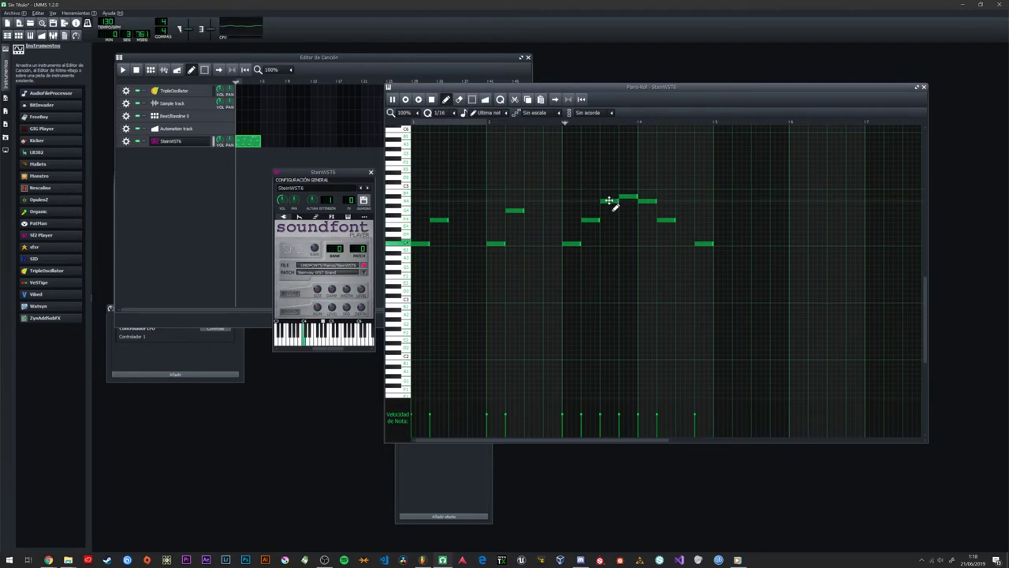
pyautogui.press('space')
# Step: Shift the rising and falling run one beat later, directly before the final C4, auditioning and redrawing notes as needed
pyautogui.moveTo(609, 200)
pyautogui.mouseDown()
pyautogui.moveTo(646, 201)
pyautogui.moveTo(629, 201)
pyautogui.mouseUp()
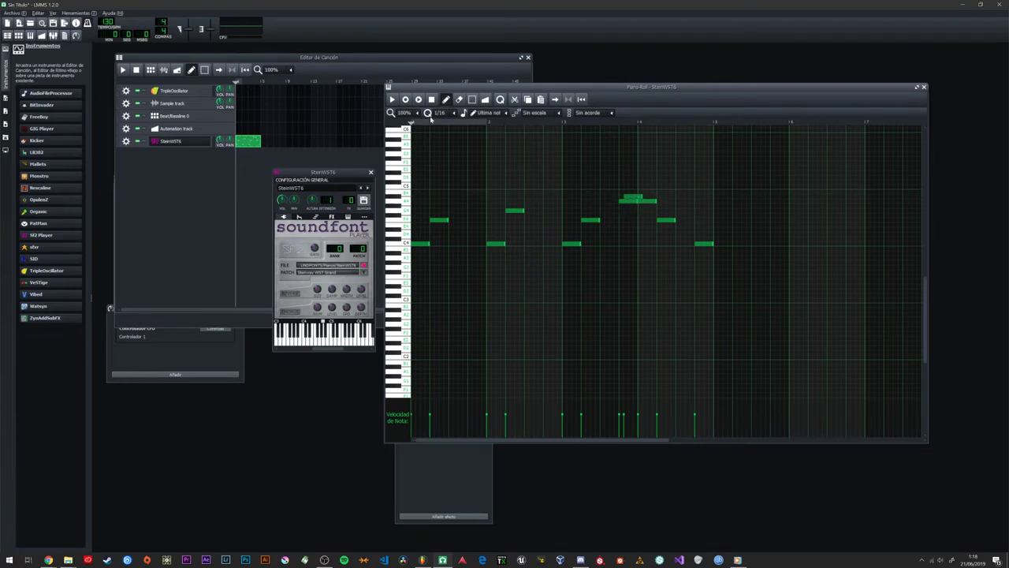
pyautogui.press('space')
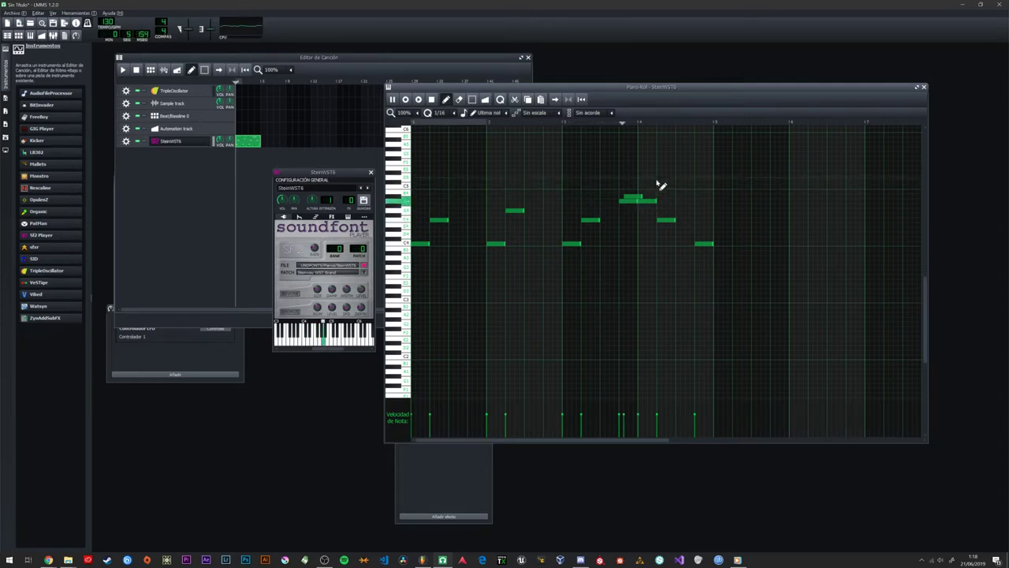
pyautogui.press('space')
pyautogui.rightClick(640, 196)
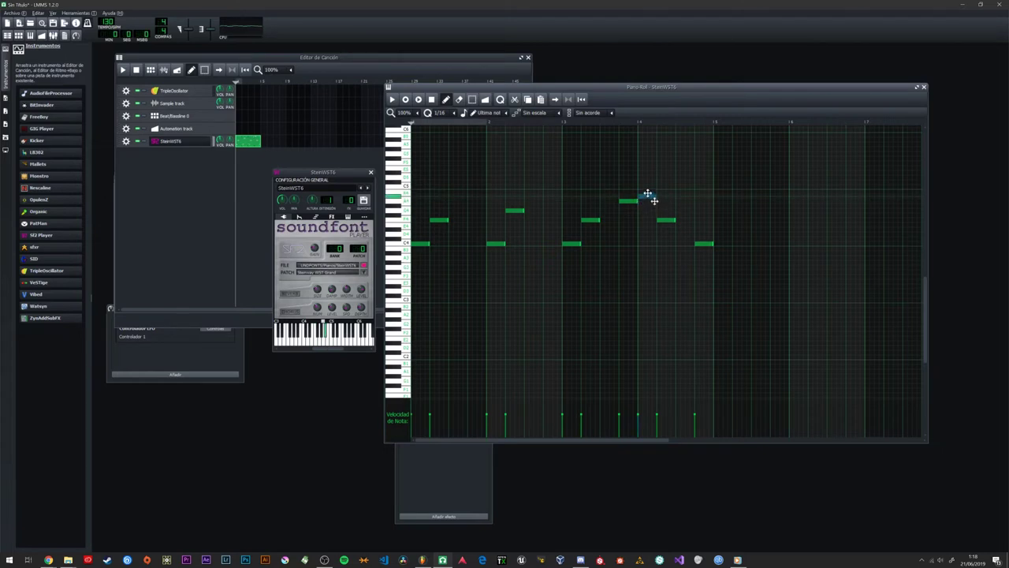
pyautogui.click(647, 196)
pyautogui.click(666, 201)
pyautogui.moveTo(667, 219); pyautogui.dragTo(688, 222)
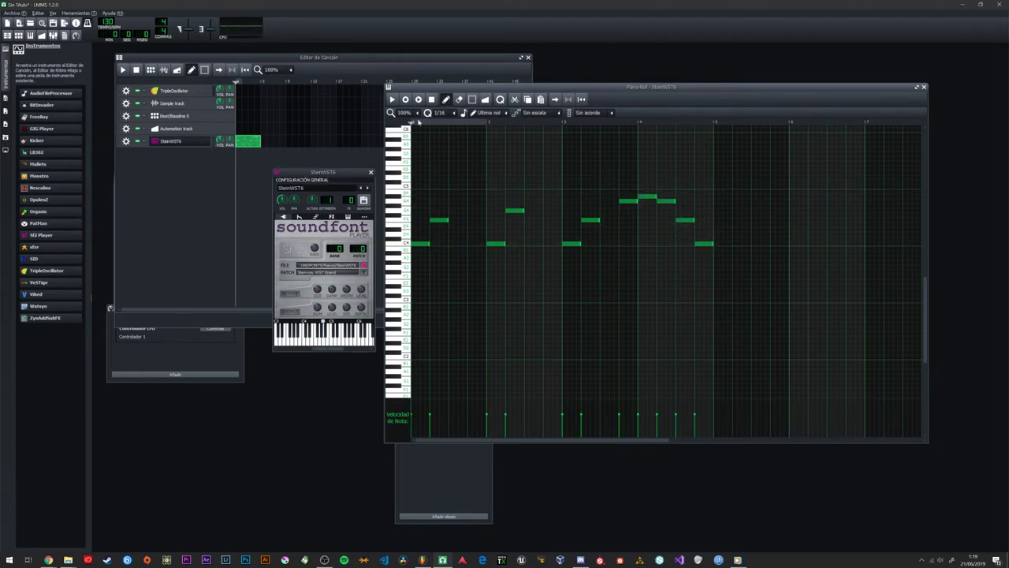
# Step: Double the note pairs in bars one and two an octave lower, starting on C3
pyautogui.moveTo(437, 247)
pyautogui.mouseDown()
pyautogui.moveTo(426, 311)
pyautogui.moveTo(423, 300)
pyautogui.mouseUp()
pyautogui.click(434, 277)
pyautogui.click(498, 305)
pyautogui.moveTo(499, 304); pyautogui.dragTo(492, 300)
pyautogui.click(508, 269)
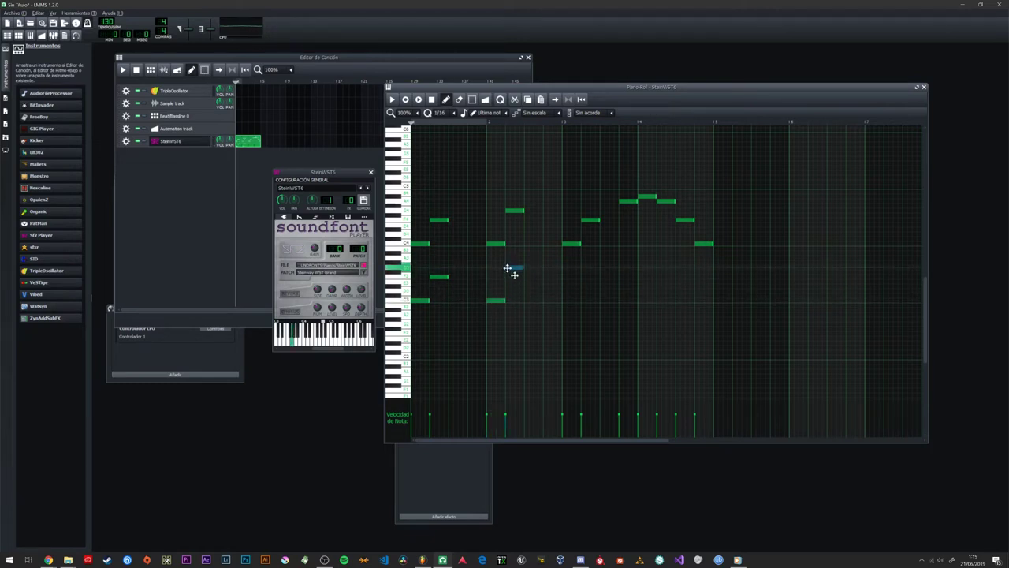
# Step: Add a lower voice in bars three and four, using C3, A3, A#3, A3, F3 and C3 under the melody, and audition it
pyautogui.click(565, 300)
pyautogui.click(587, 258)
pyautogui.click(602, 250)
pyautogui.moveTo(602, 249); pyautogui.dragTo(628, 254)
pyautogui.click(665, 268)
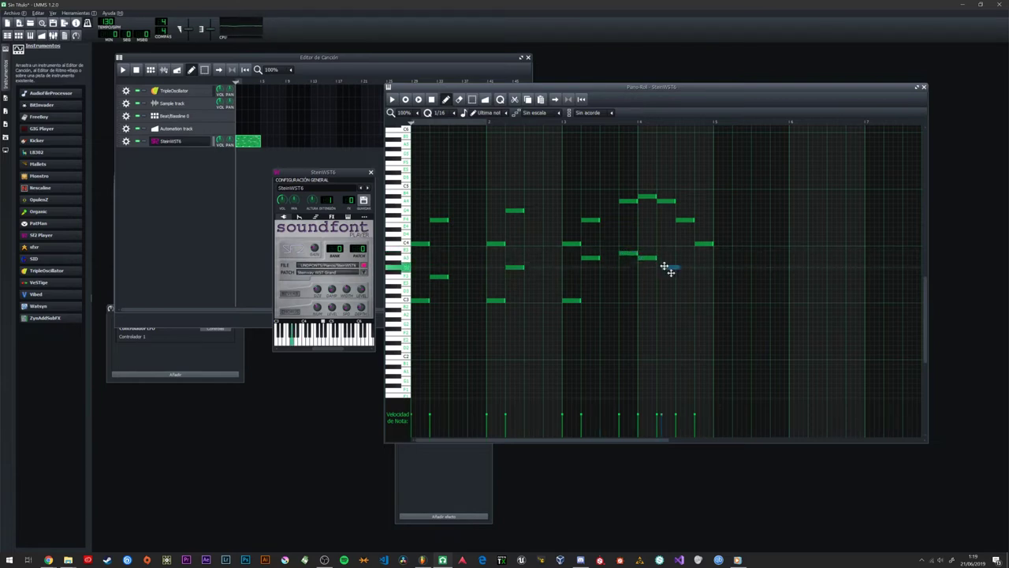
pyautogui.moveTo(661, 268); pyautogui.dragTo(705, 298)
pyautogui.click(683, 278)
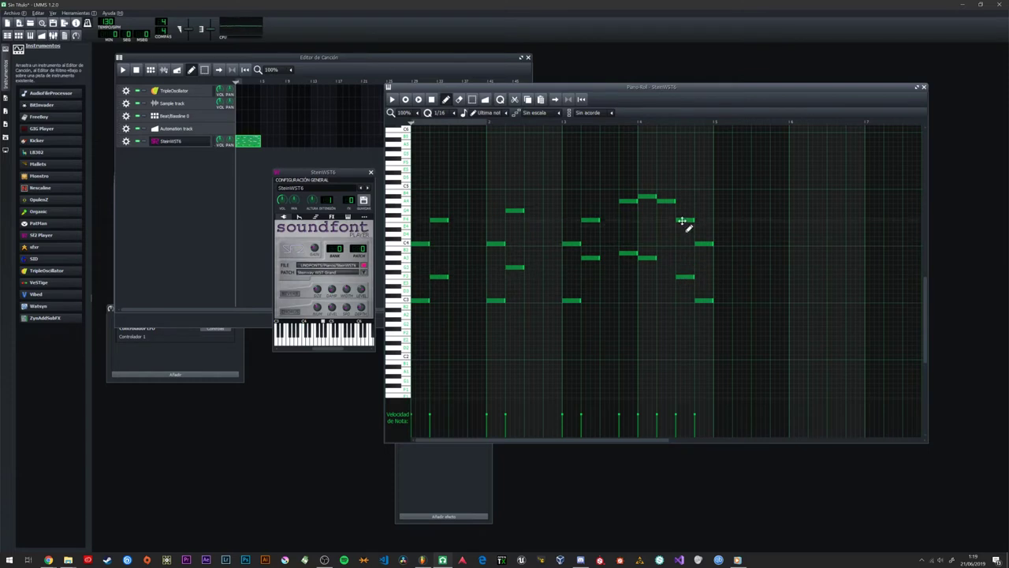
pyautogui.click(645, 259)
pyautogui.click(656, 201)
pyautogui.press('space')
pyautogui.press('space')
# Step: Redraw the lower voice after bar three's C3 as consecutive beats A3, A#3, C4, A#3, A3, G3 and F3, and audition it
pyautogui.click(604, 252)
pyautogui.click(593, 259)
pyautogui.moveTo(623, 254); pyautogui.dragTo(678, 266)
pyautogui.click(664, 258)
pyautogui.click(706, 300)
pyautogui.moveTo(705, 300); pyautogui.dragTo(704, 278)
pyautogui.press('space')
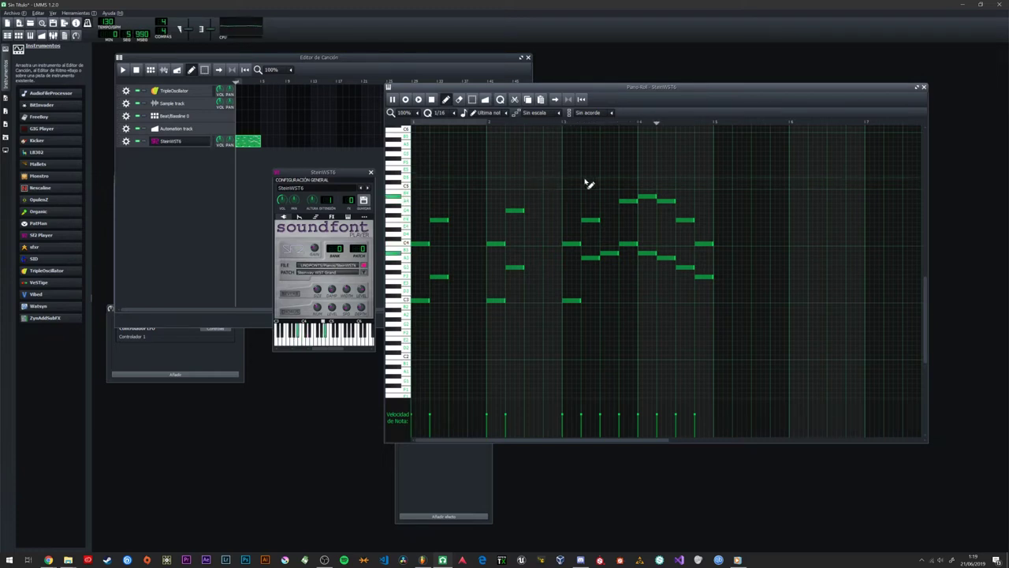
pyautogui.press('space')
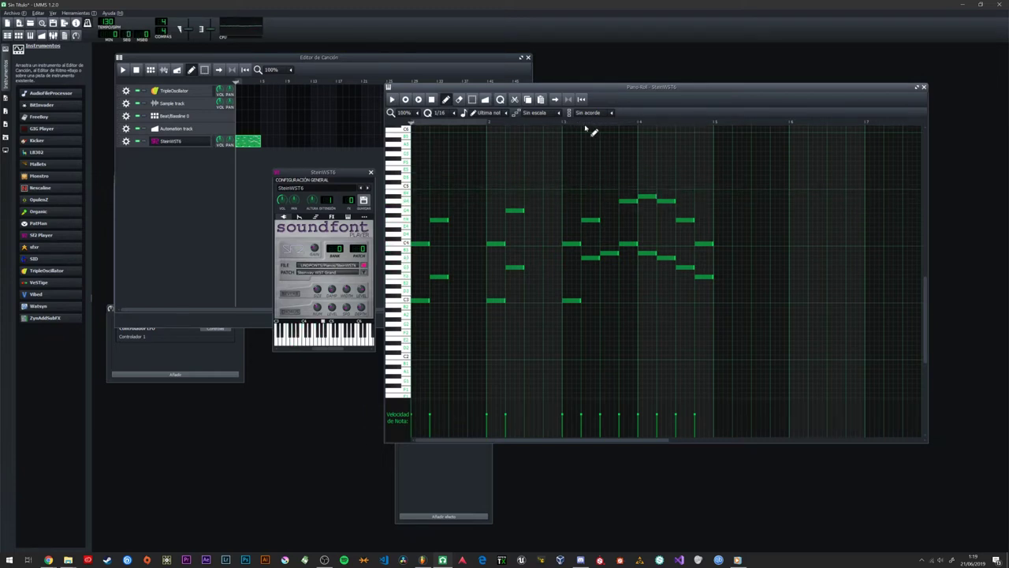
# Step: Remove the lower-voice A#3 on bar three's third beat and lower the fourth-beat C4 to A#3
pyautogui.click(610, 254)
pyautogui.moveTo(609, 254); pyautogui.dragTo(637, 247)
pyautogui.click(638, 247)
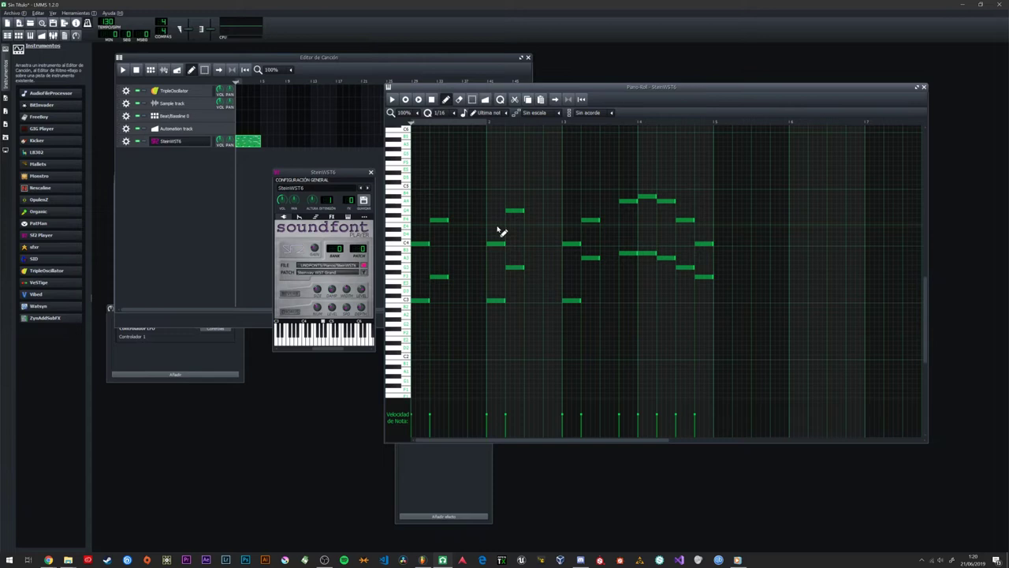
# Step: Move the SteinWST6 instrument window out of the way and add an Sf2 Player track to the song, opening its instrument window
pyautogui.moveTo(315, 171); pyautogui.dragTo(300, 276)
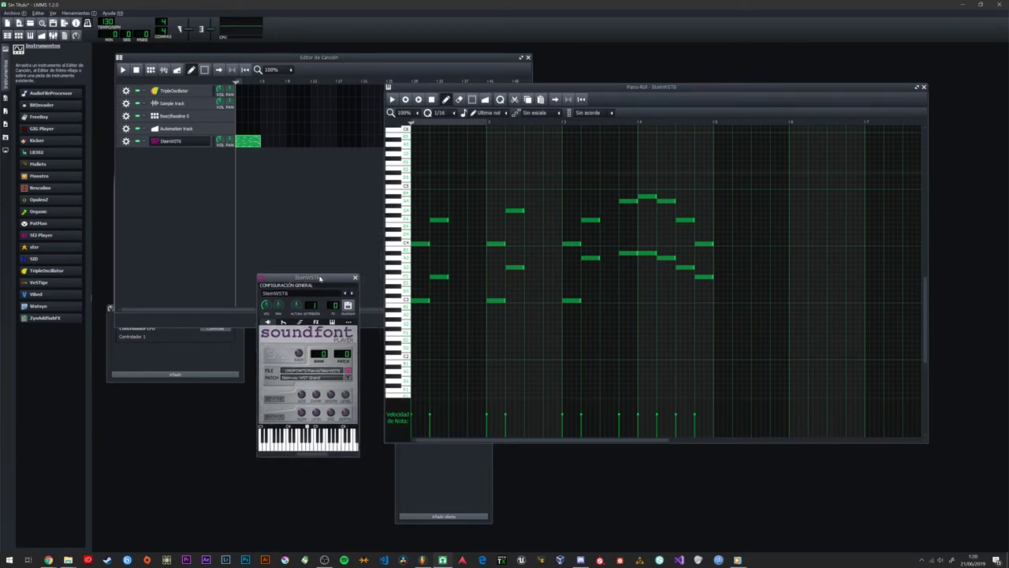
pyautogui.moveTo(40, 235); pyautogui.dragTo(220, 173)
pyautogui.click(169, 153)
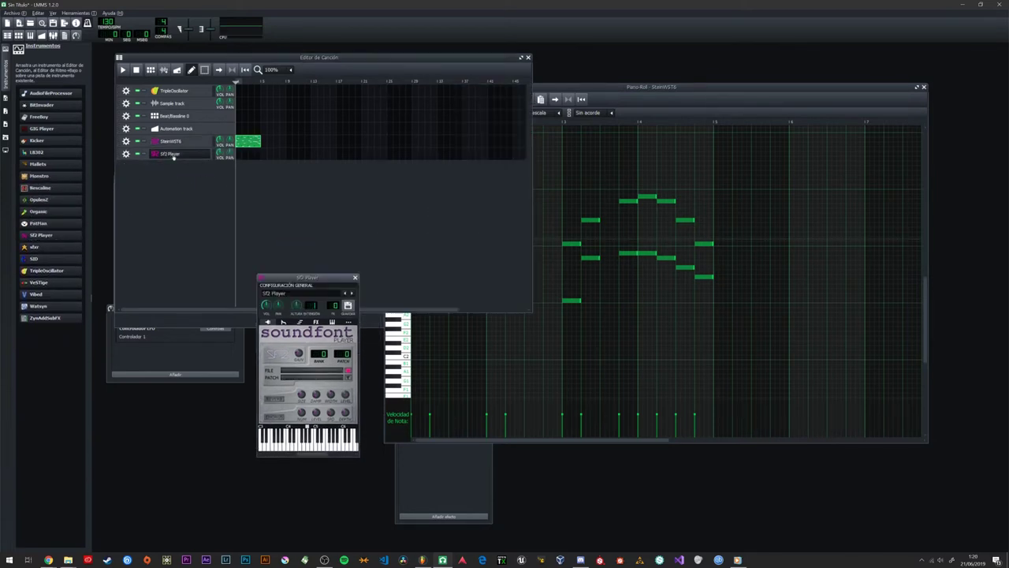
pyautogui.click(185, 153)
# Step: Load the Orchestral Essentials.SF2 soundfont from the Orchestral soundfonts folder into the new Sf2 Player track
pyautogui.click(349, 371)
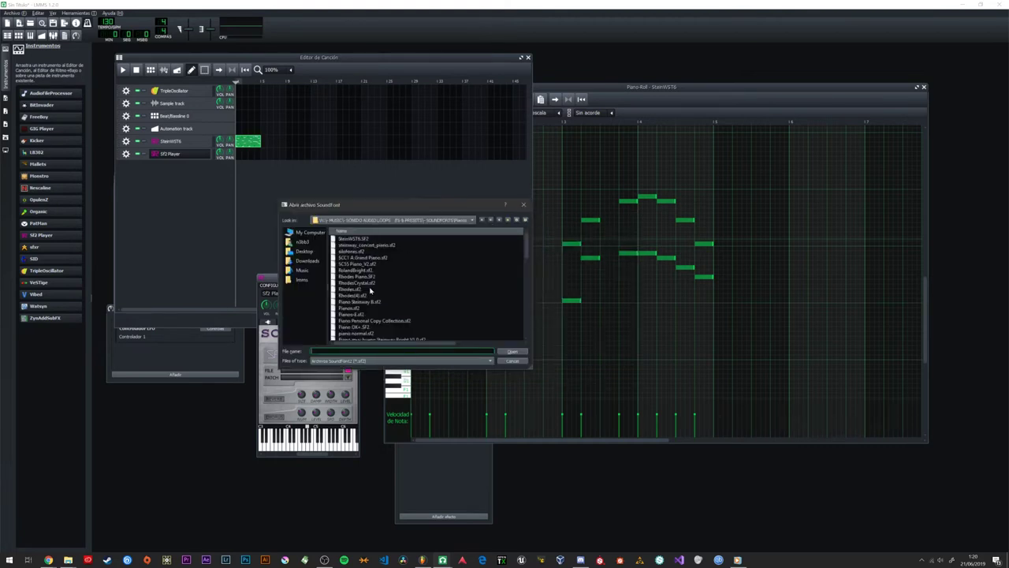
pyautogui.click(497, 222)
pyautogui.scroll(-1, 376, 321)
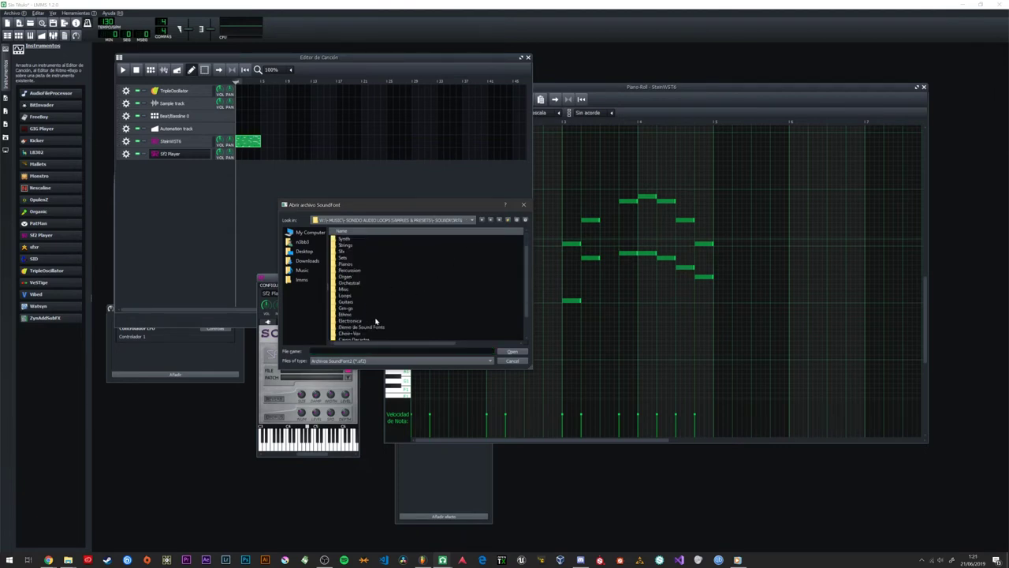
pyautogui.doubleClick(355, 283)
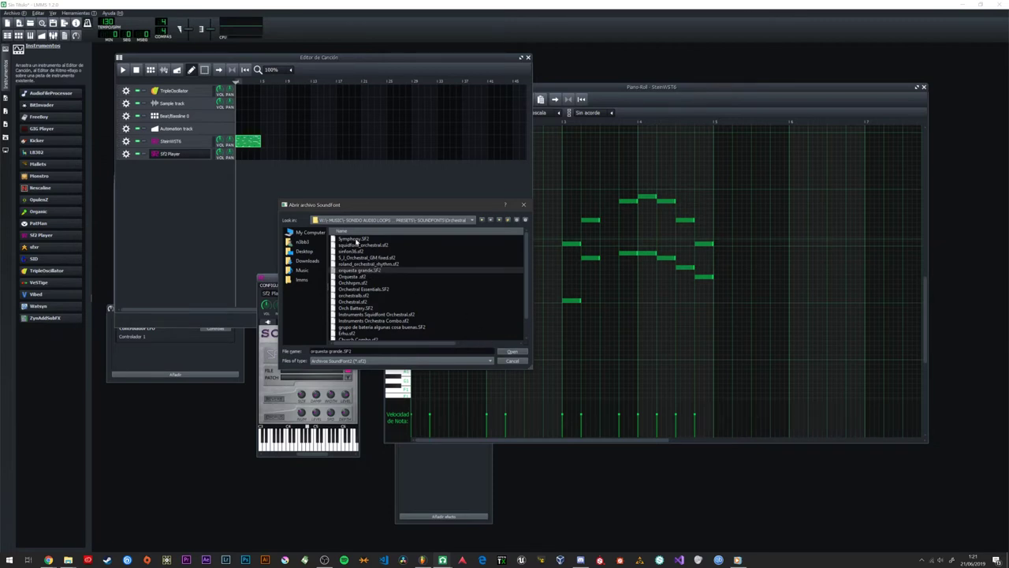
pyautogui.scroll(-1, 377, 329)
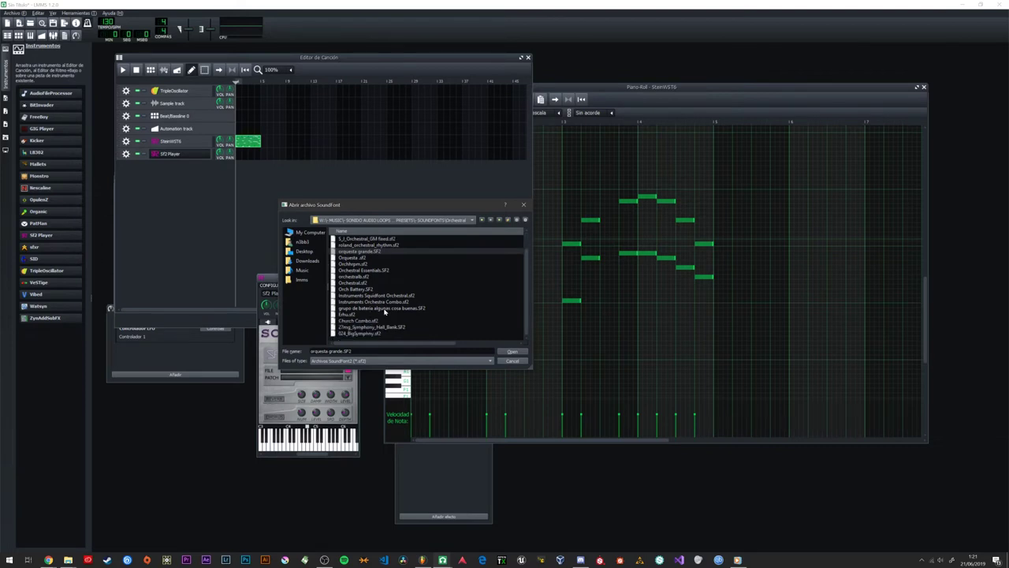
pyautogui.scroll(1, 370, 284)
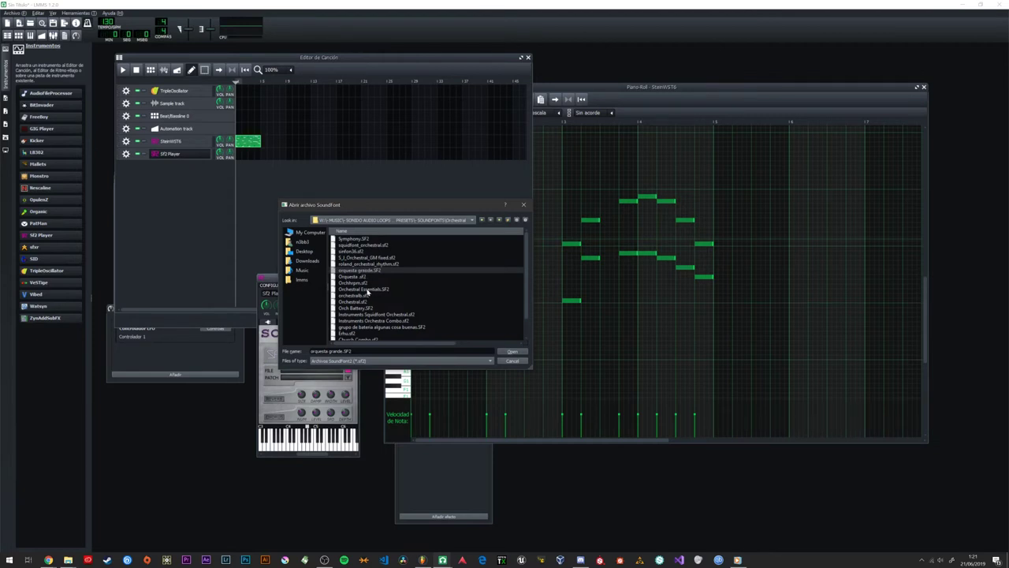
pyautogui.doubleClick(367, 289)
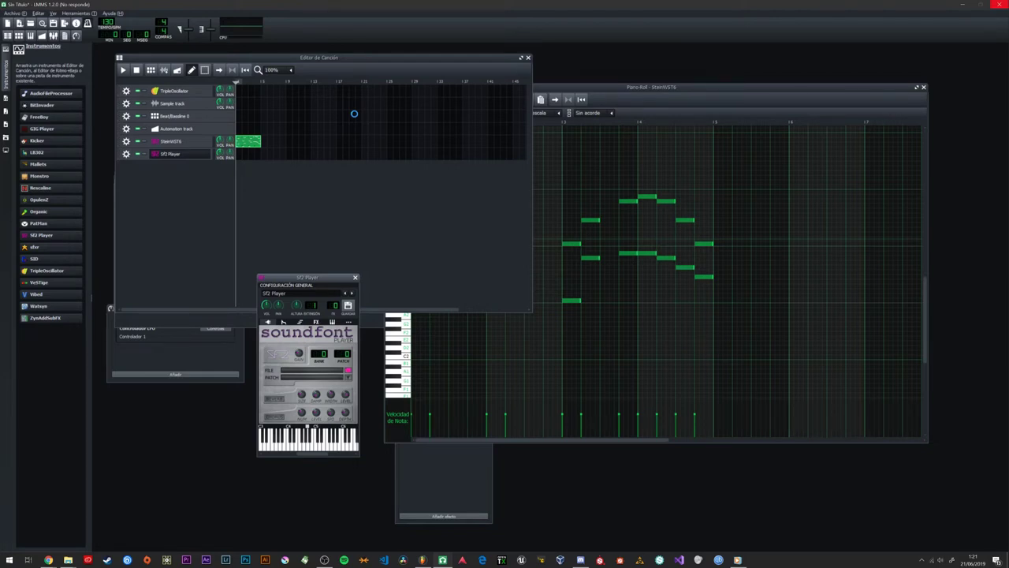
# Step: Bring the SteinWST6 piano roll forward and erase the melody's notes across all four bars
pyautogui.moveTo(578, 90); pyautogui.dragTo(542, 89)
pyautogui.hotkey('ctrl', 'z')
pyautogui.hotkey('ctrl', 'z')
pyautogui.hotkey('ctrl', 'z')
pyautogui.hotkey('ctrl', 'z')
pyautogui.hotkey('ctrl', 'z')
pyautogui.hotkey('ctrl', 'z')
pyautogui.hotkey('ctrl', 'z')
pyautogui.hotkey('ctrl', 'z')
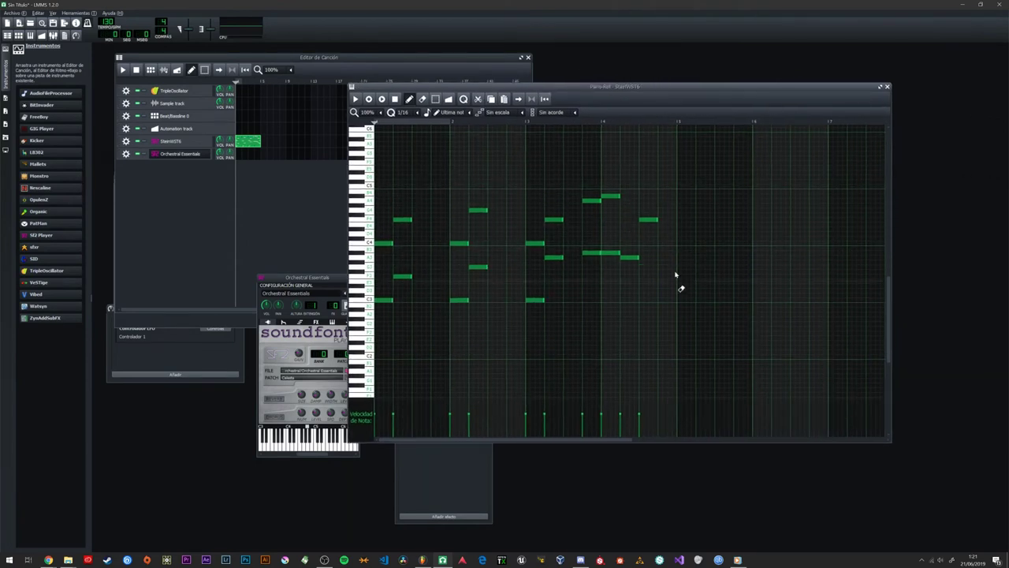
pyautogui.hotkey('ctrl', 'z')
pyautogui.hotkey('ctrl', 'z')
pyautogui.hotkey('ctrl', 'z')
pyautogui.hotkey('ctrl', 'z')
pyautogui.hotkey('ctrl', 'z')
pyautogui.hotkey('ctrl', 'z')
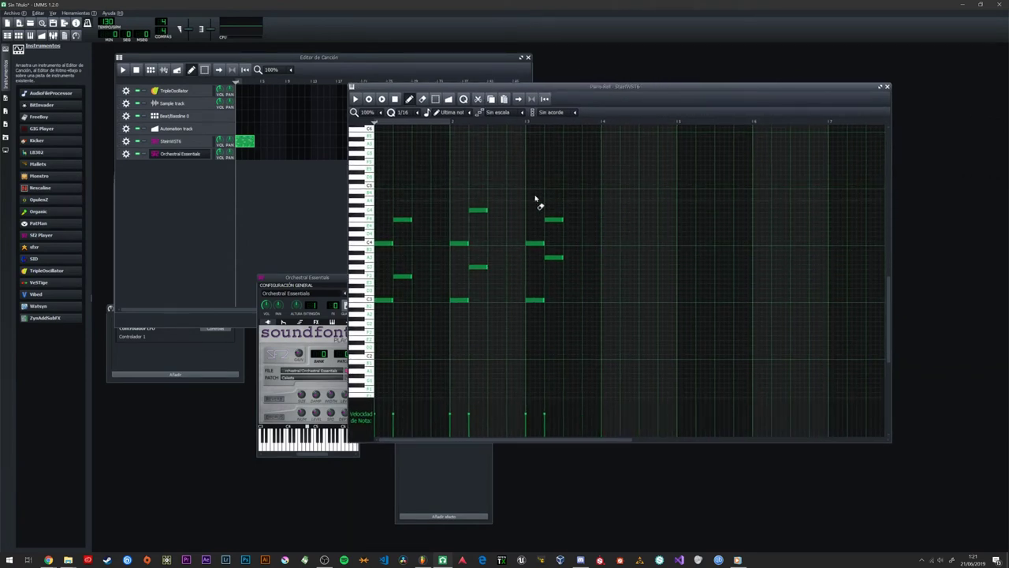
pyautogui.hotkey('ctrl', 'z')
pyautogui.hotkey('ctrl', 'z')
pyautogui.hotkey('ctrl', 'z')
pyautogui.hotkey('ctrl', 'z')
pyautogui.hotkey('ctrl', 'z')
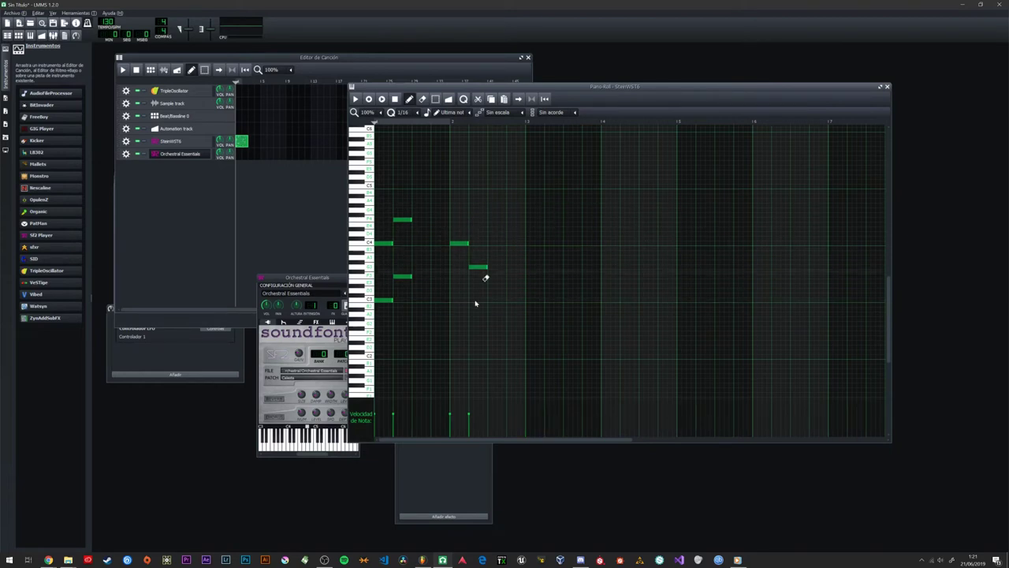
pyautogui.hotkey('ctrl', 'z')
pyautogui.hotkey('ctrl', 'z')
pyautogui.hotkey('ctrl', 'z')
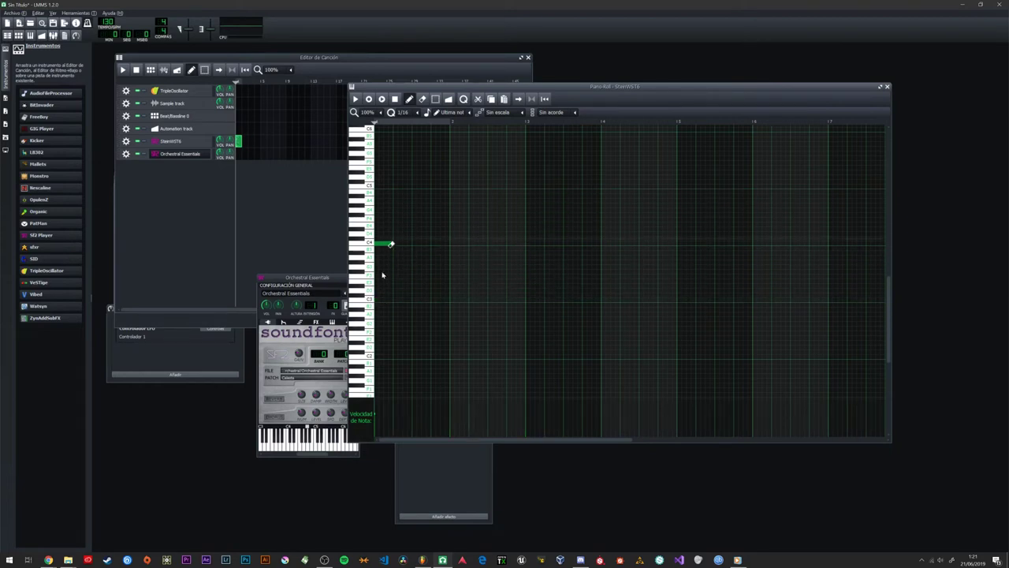
# Step: Try a descending A#3 and F3 pair at the start of bar one, auditioning it with an earlier F3, and clear the notes
pyautogui.click(379, 244)
pyautogui.moveTo(382, 249); pyautogui.dragTo(388, 277)
pyautogui.click(400, 281)
pyautogui.press('space')
pyautogui.press('space')
pyautogui.click(397, 277)
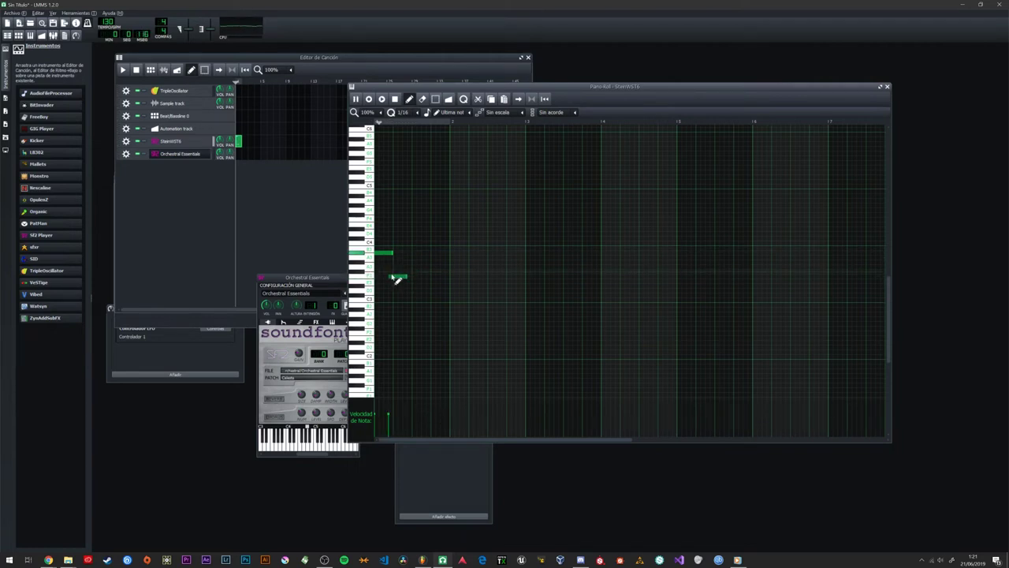
pyautogui.click(389, 279)
pyautogui.press('space')
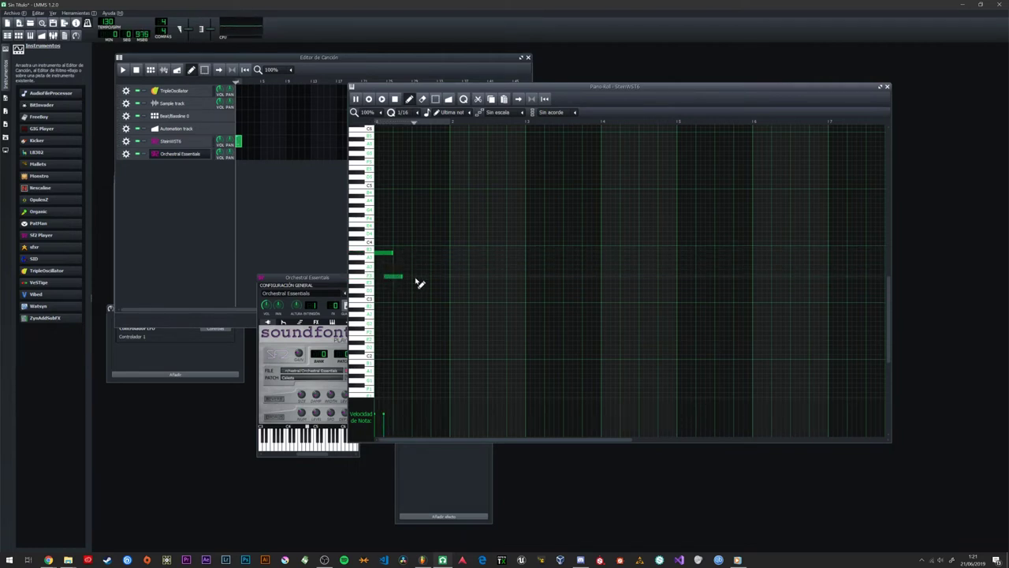
pyautogui.press('space')
pyautogui.hotkey('ctrl', 'z')
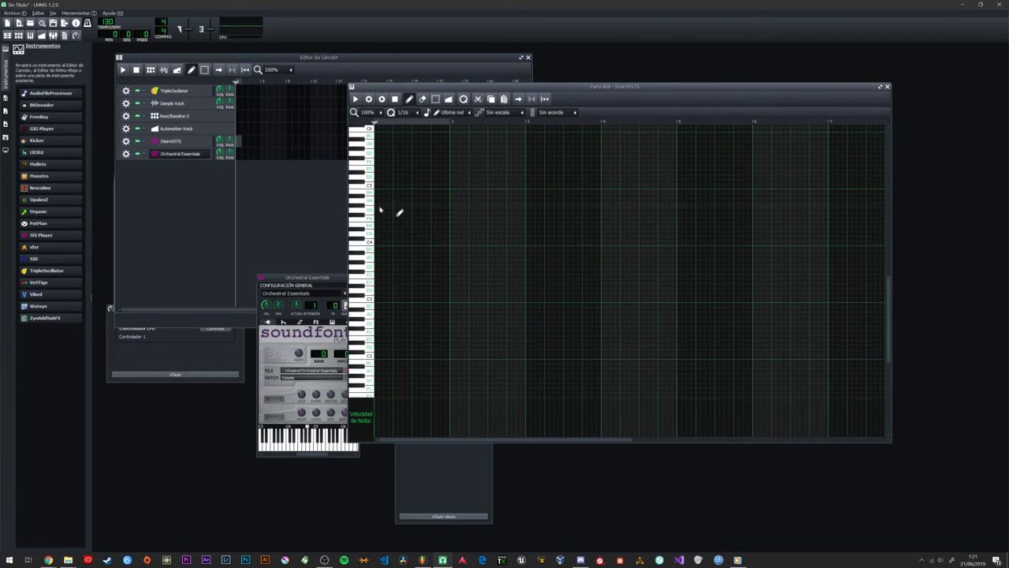
# Step: Bring up the Orchestral Essentials instrument window and place it over the Song Editor, below the tracks
pyautogui.click(183, 154)
pyautogui.click(160, 155)
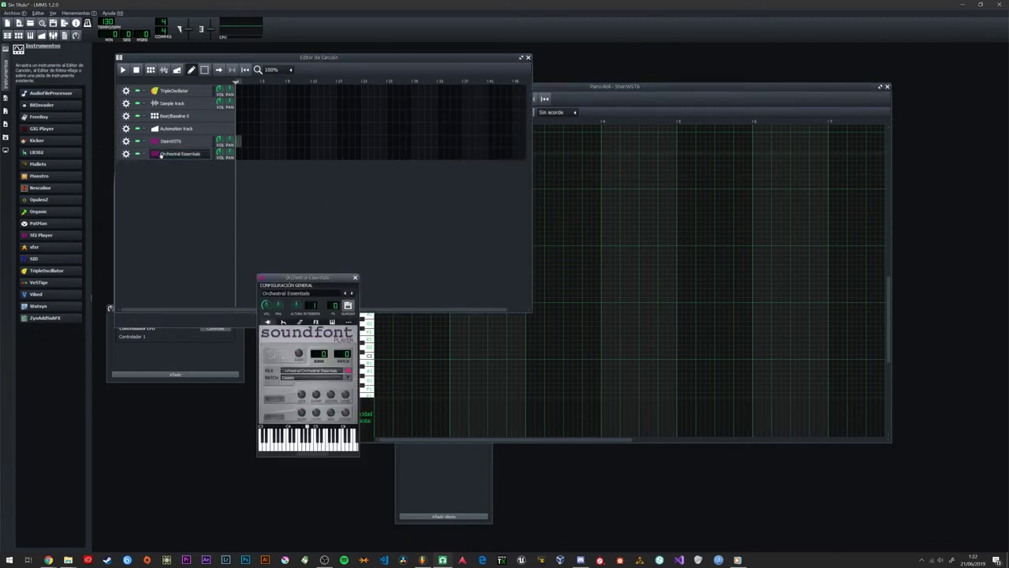
pyautogui.moveTo(308, 287); pyautogui.dragTo(447, 199)
pyautogui.moveTo(441, 364)
pyautogui.mouseDown()
pyautogui.moveTo(465, 356)
pyautogui.moveTo(453, 359)
pyautogui.mouseUp()
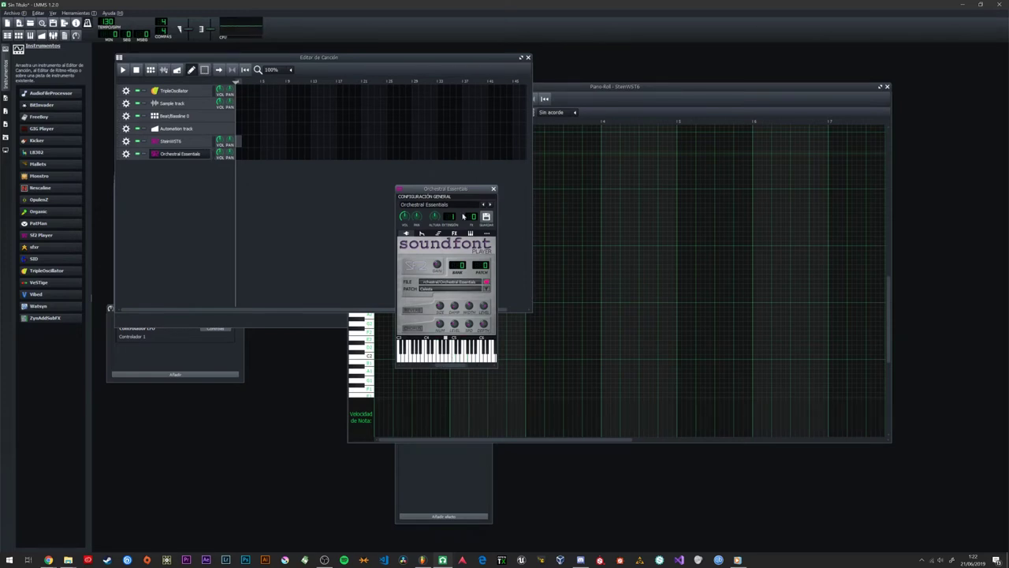
pyautogui.moveTo(448, 190); pyautogui.dragTo(380, 179)
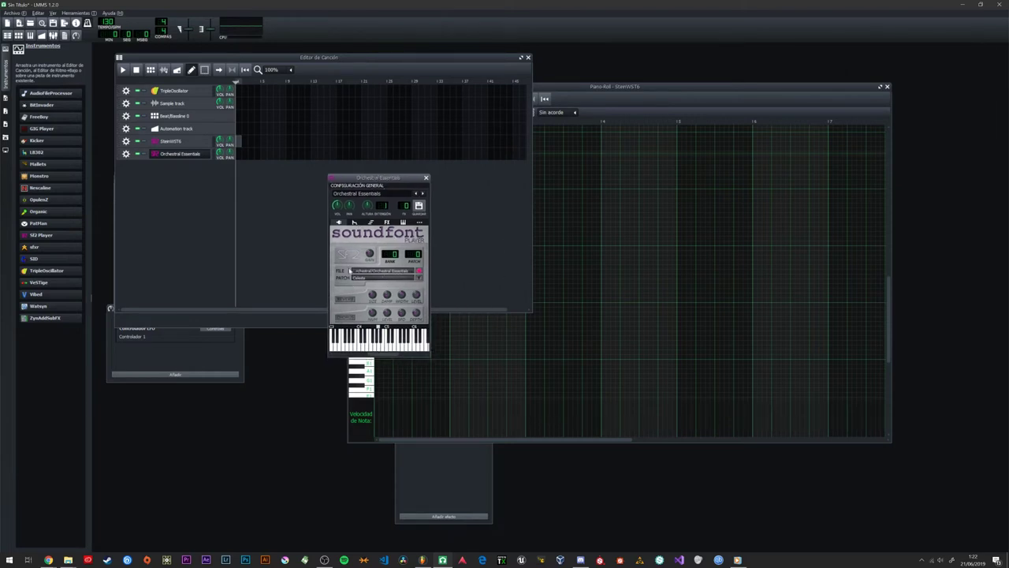
# Step: Review the instrument's envelope, chord stacking, arpeggio and effects pages, picking octave as the stacking chord, and return to the soundfont page
pyautogui.click(355, 223)
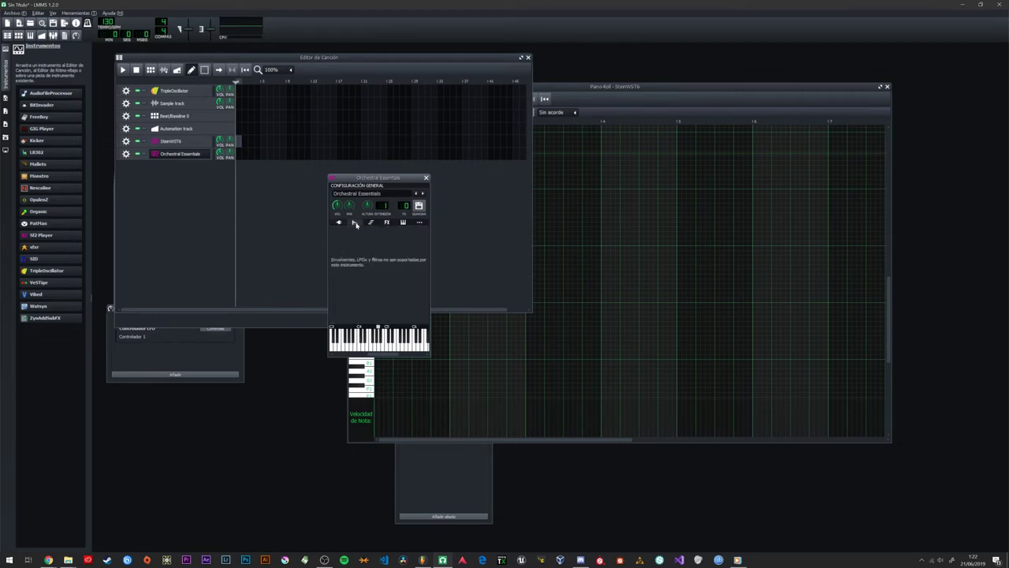
pyautogui.click(369, 224)
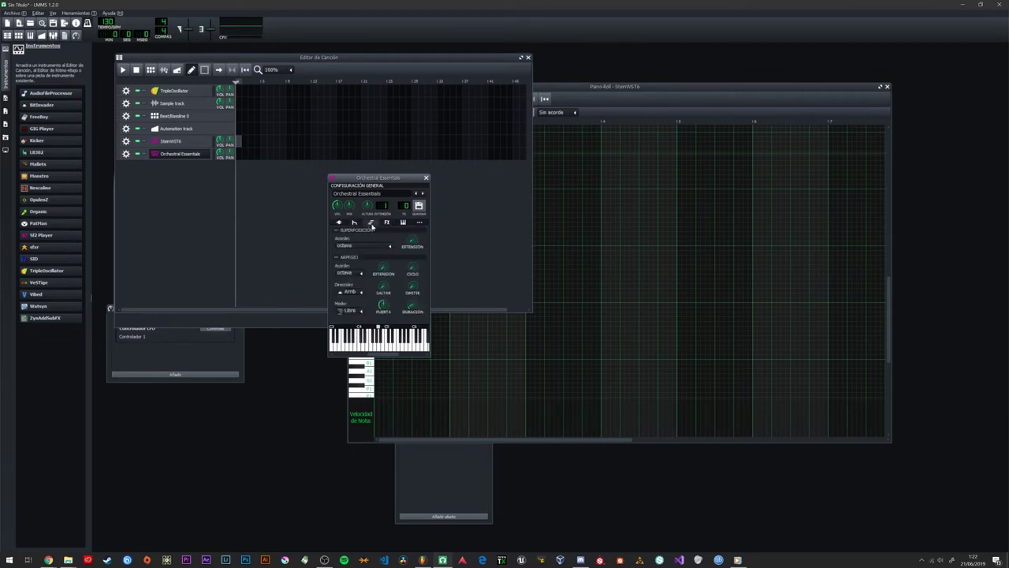
pyautogui.click(376, 246)
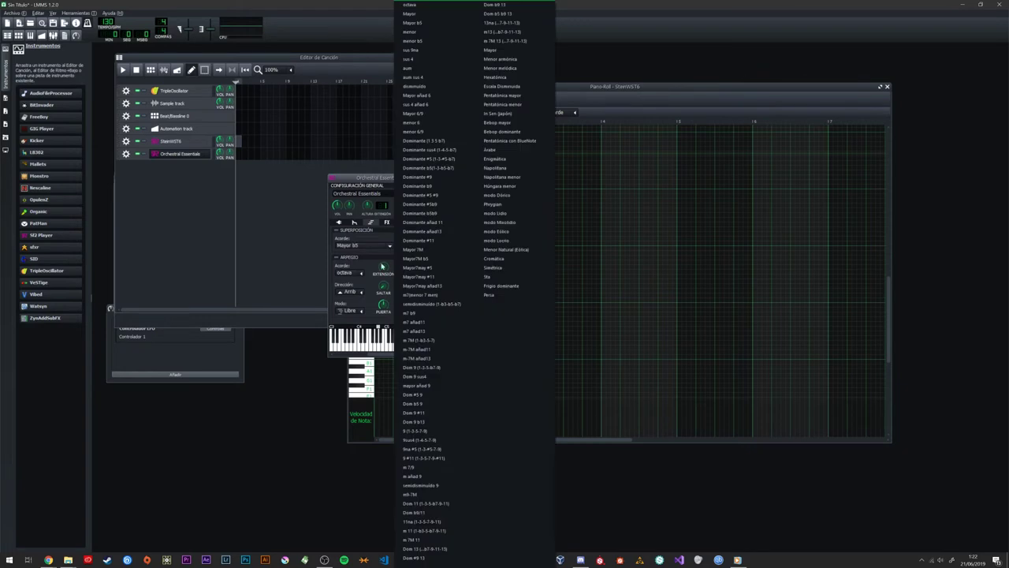
pyautogui.click(410, 5)
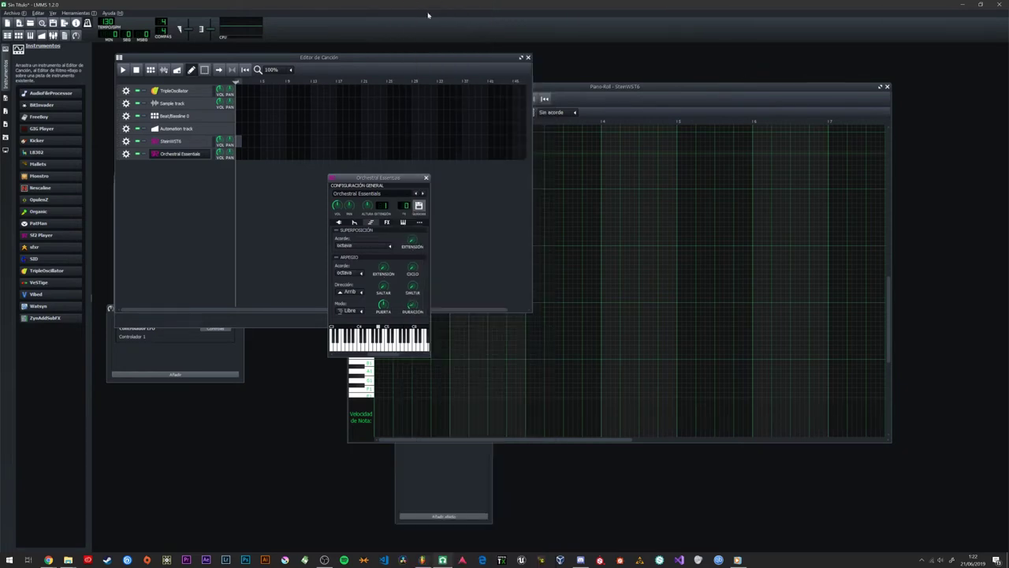
pyautogui.click(403, 224)
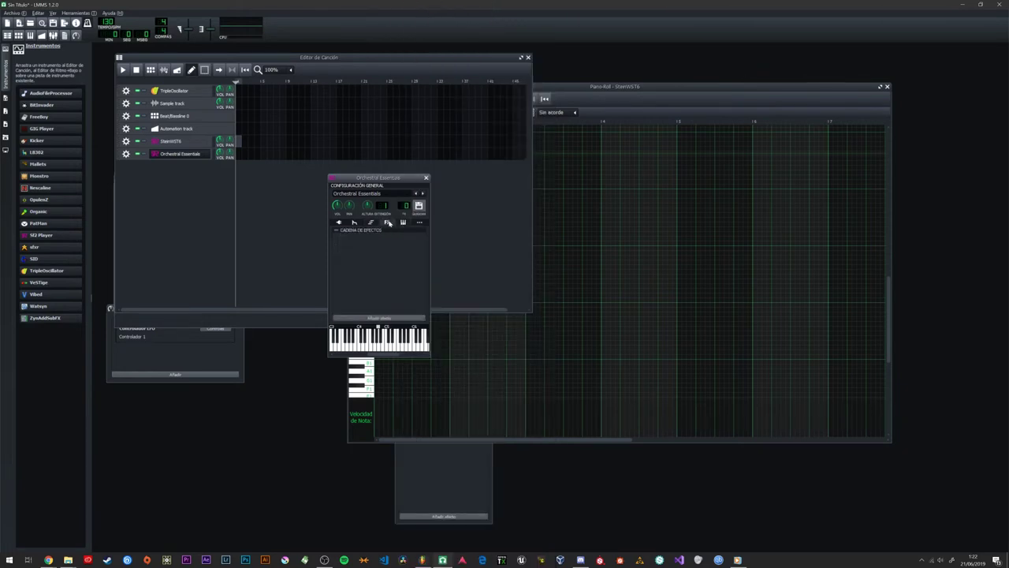
pyautogui.click(339, 223)
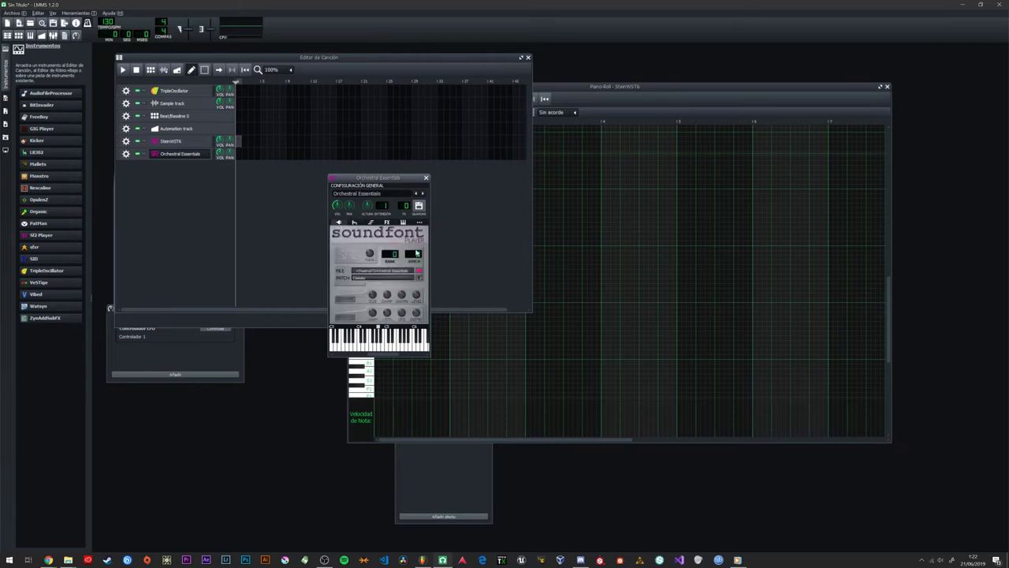
# Step: Browse the Orchestral Essentials patches, choose Celesta, and close the instrument window
pyautogui.click(417, 280)
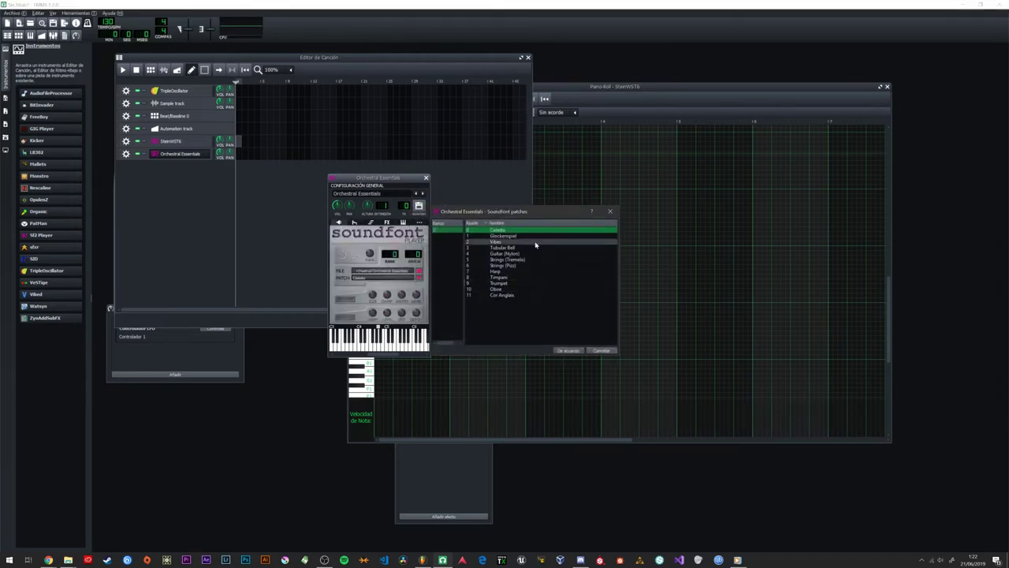
pyautogui.moveTo(509, 214); pyautogui.dragTo(457, 208)
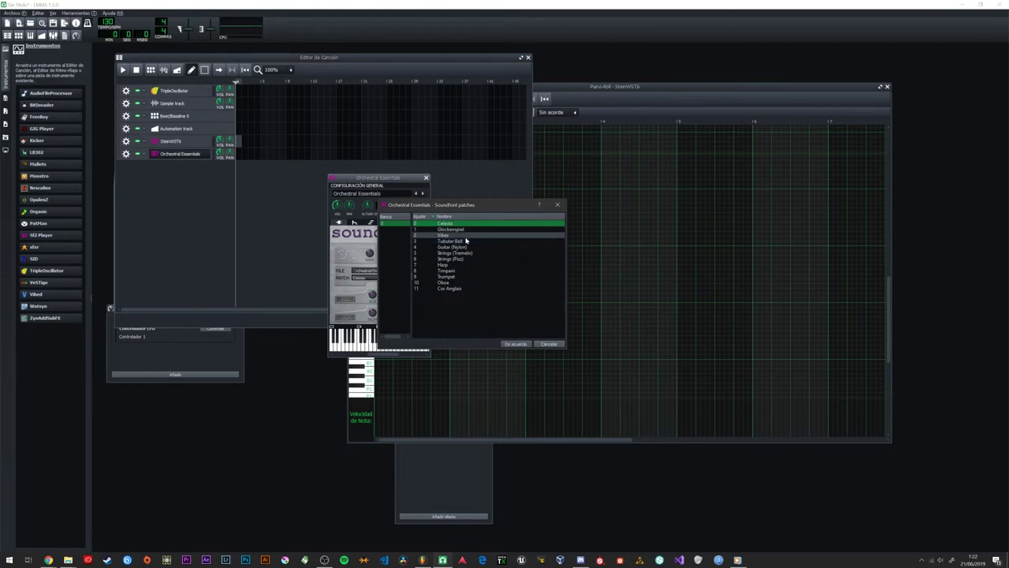
pyautogui.click(458, 240)
pyautogui.click(473, 247)
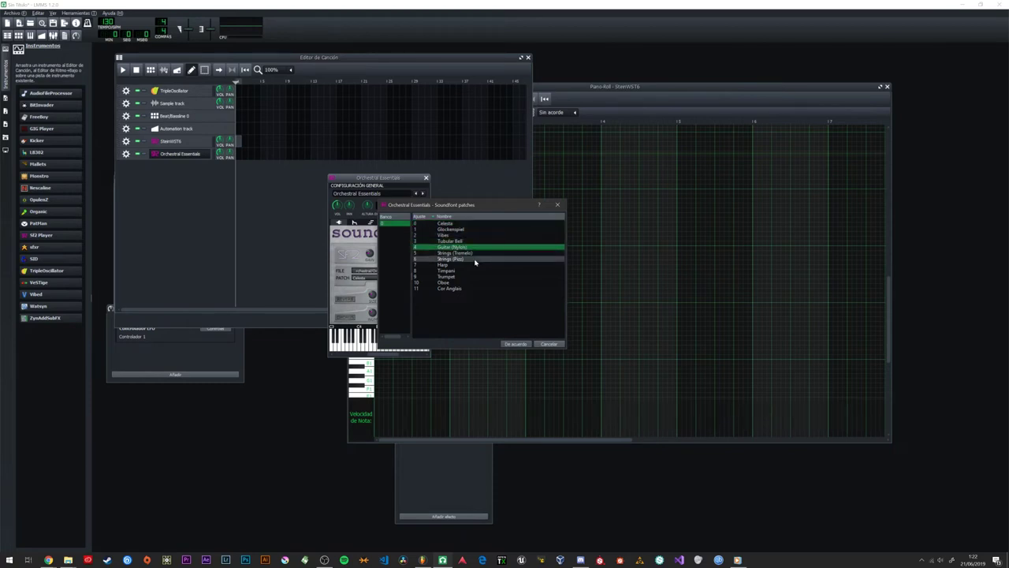
pyautogui.click(450, 224)
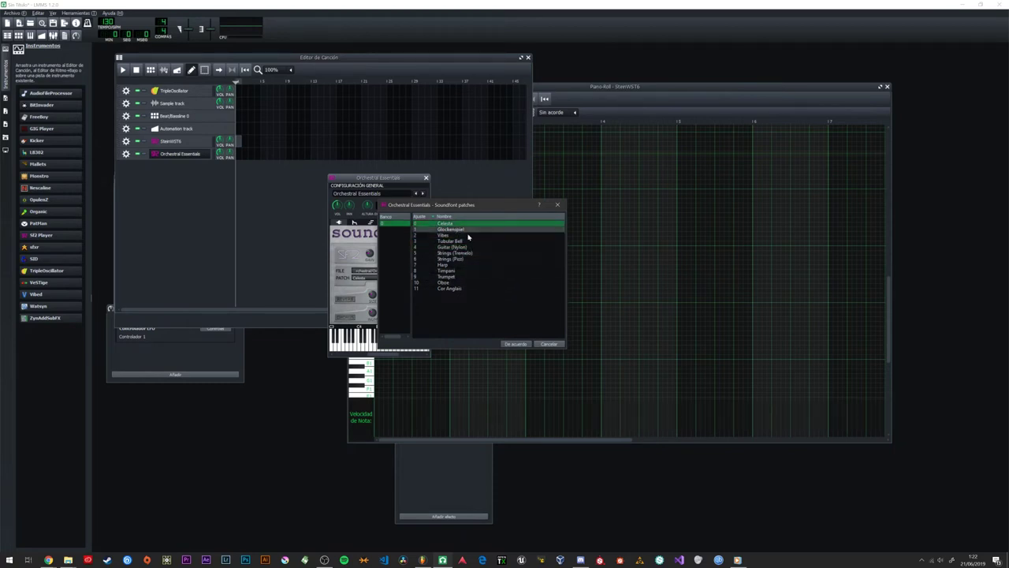
pyautogui.click(514, 345)
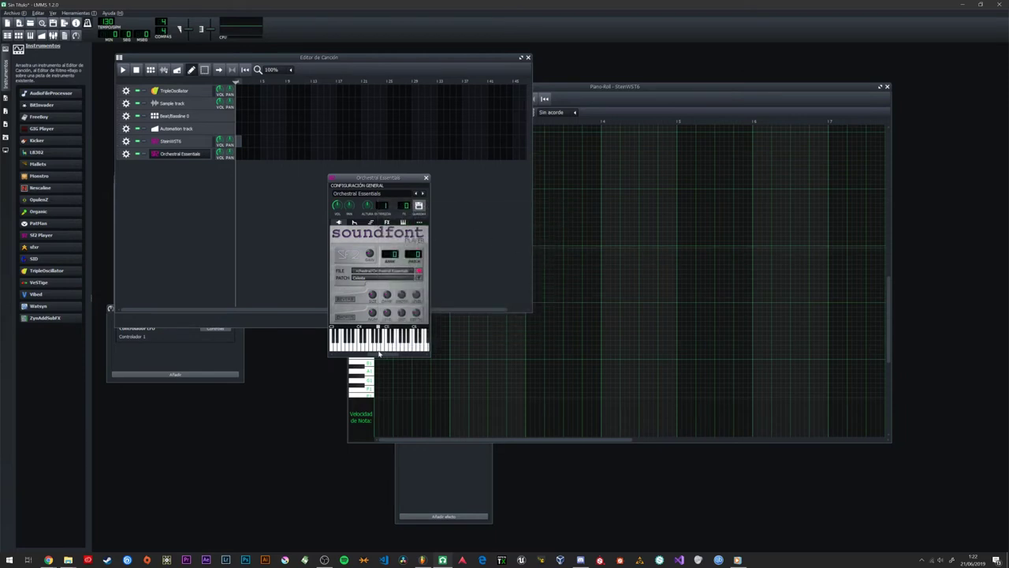
pyautogui.click(426, 177)
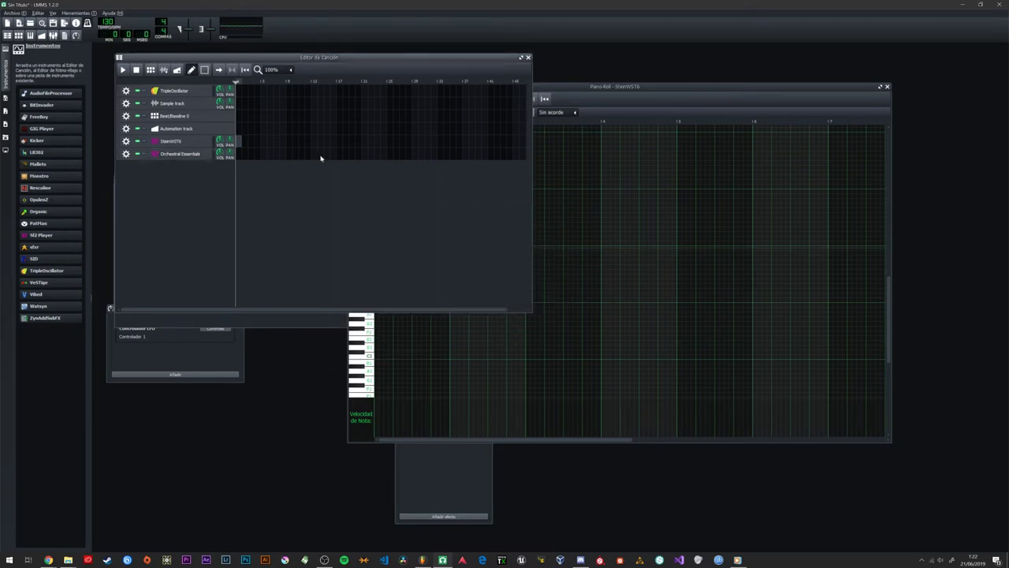
# Step: Open the Orchestral Essentials pattern in the Piano Roll and draw overlapping rising notes A5, A#5 and B5 in bar one
pyautogui.rightClick(238, 155)
pyautogui.click(250, 163)
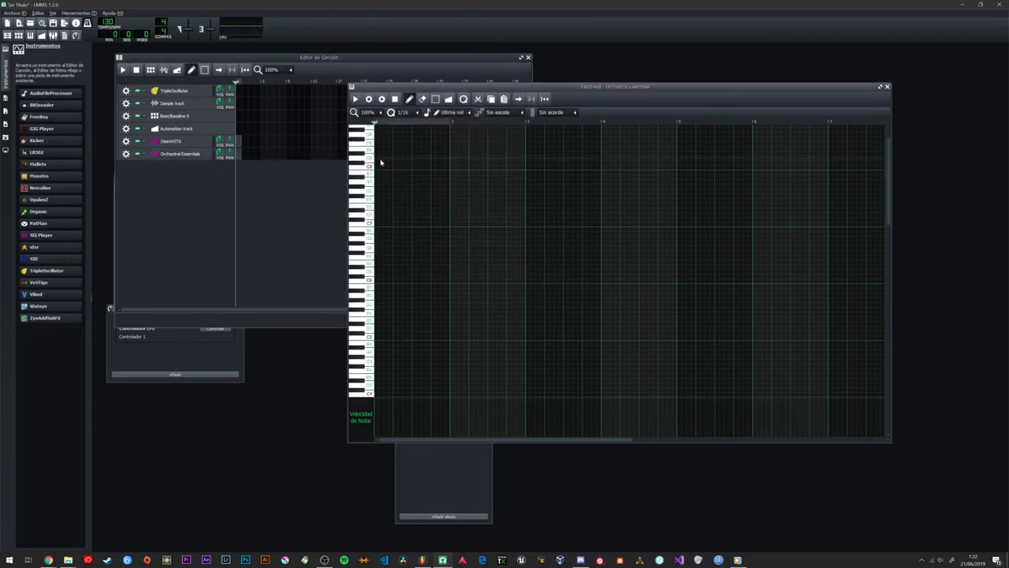
pyautogui.click(364, 297)
pyautogui.click(367, 290)
pyautogui.click(377, 296)
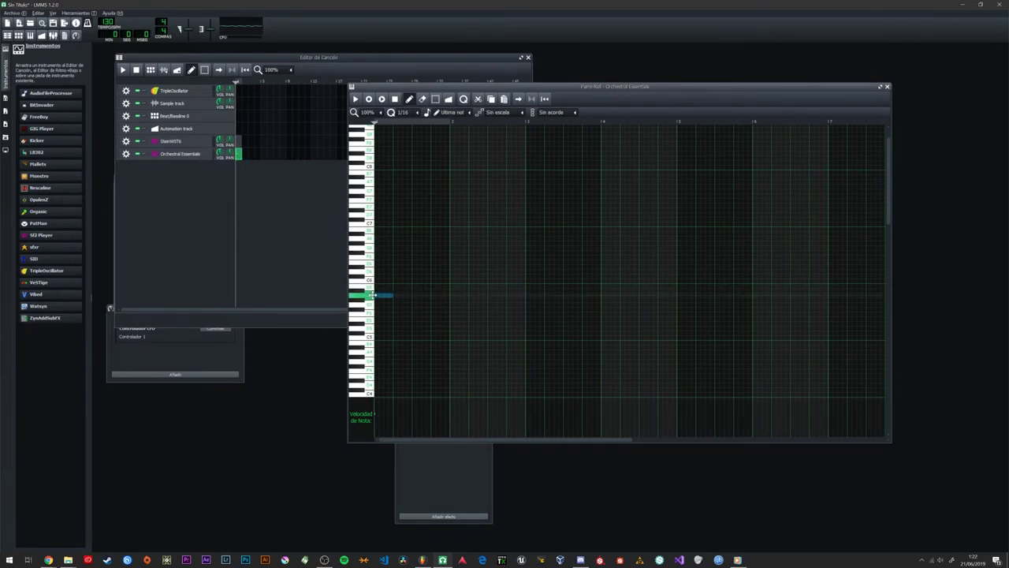
pyautogui.moveTo(396, 295); pyautogui.dragTo(392, 283)
pyautogui.click(399, 286)
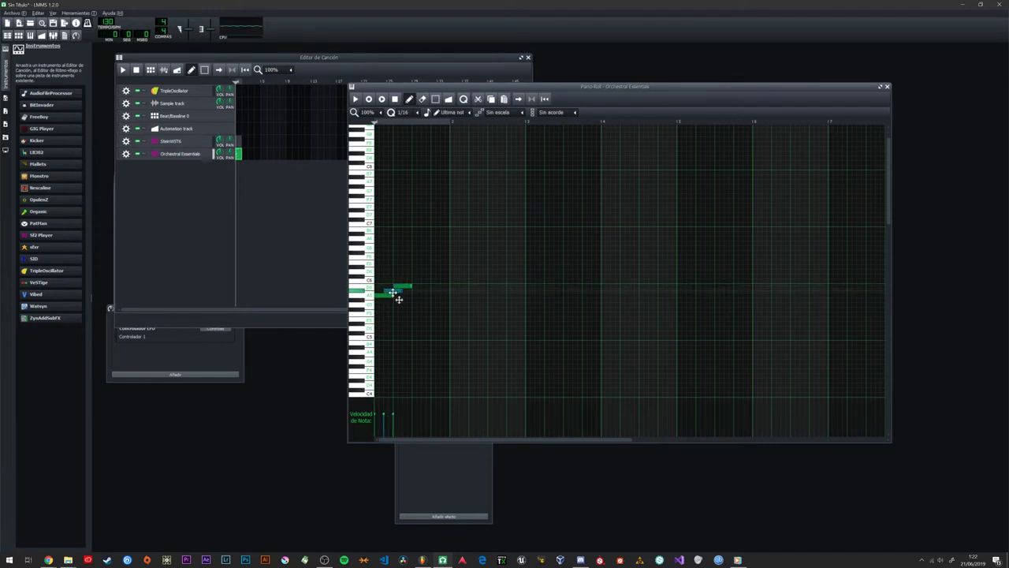
pyautogui.click(417, 284)
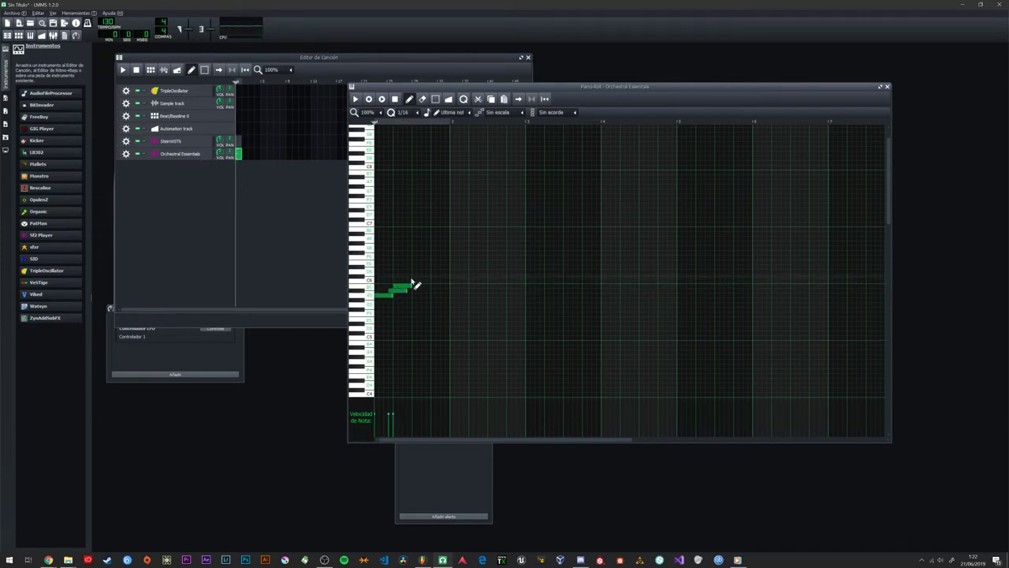
# Step: Continue the phrase with a D6 note followed by descending B5, A#5 and A5 notes
pyautogui.click(414, 272)
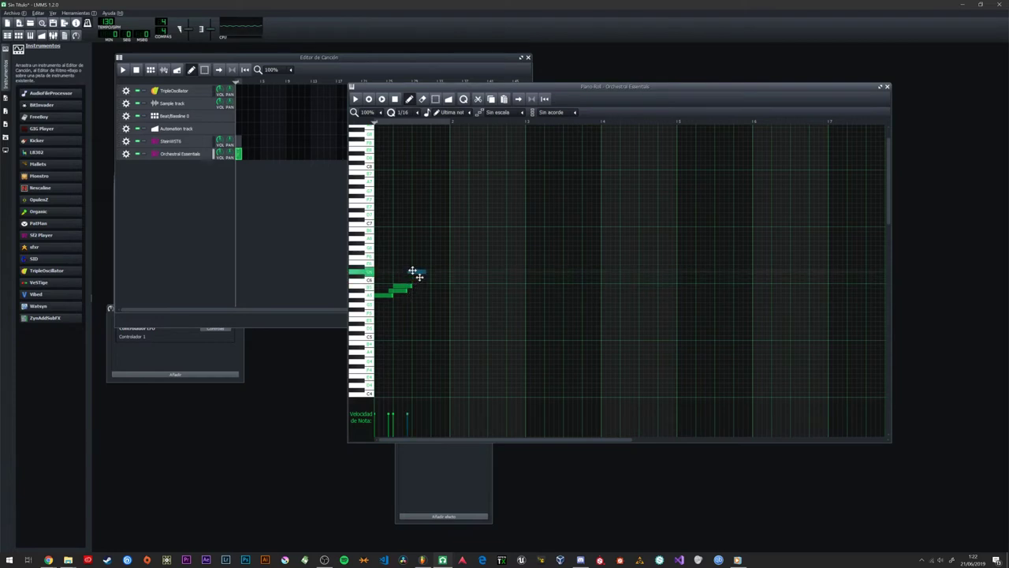
pyautogui.click(428, 284)
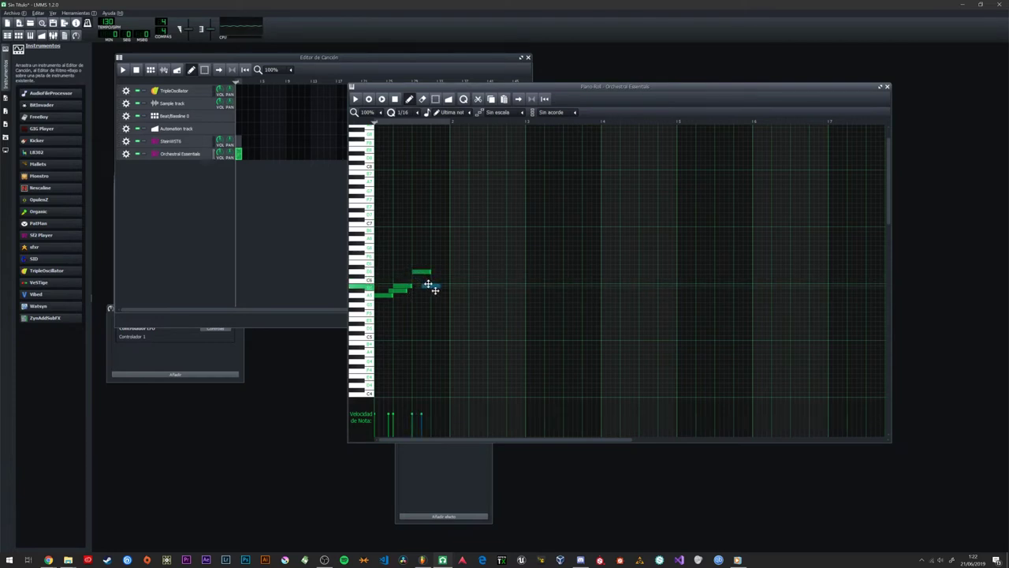
pyautogui.click(440, 292)
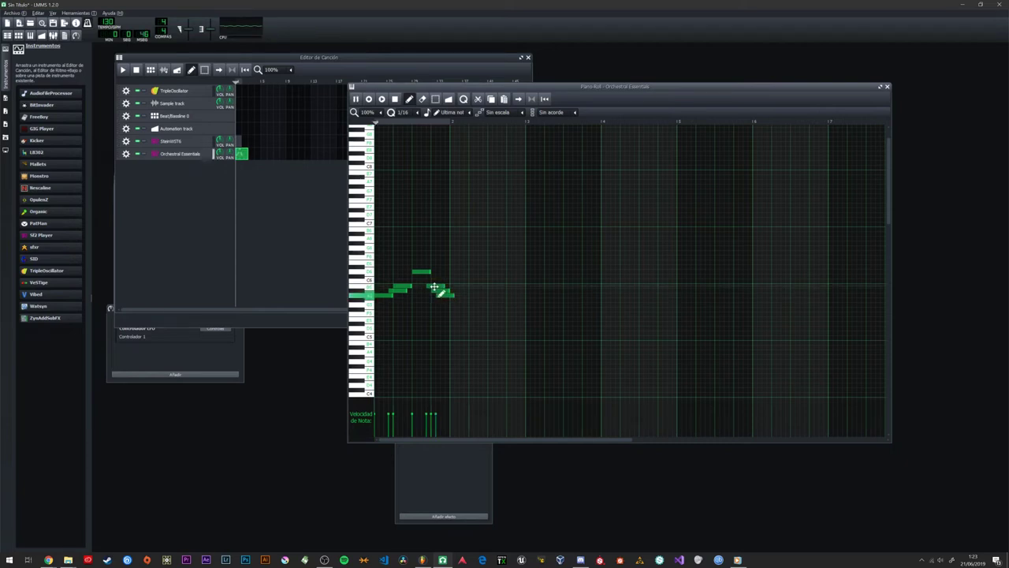
# Step: Shift the D6 and the descending notes later so the phrase runs into bar two, and audition it
pyautogui.moveTo(421, 272); pyautogui.dragTo(440, 273)
pyautogui.click(455, 285)
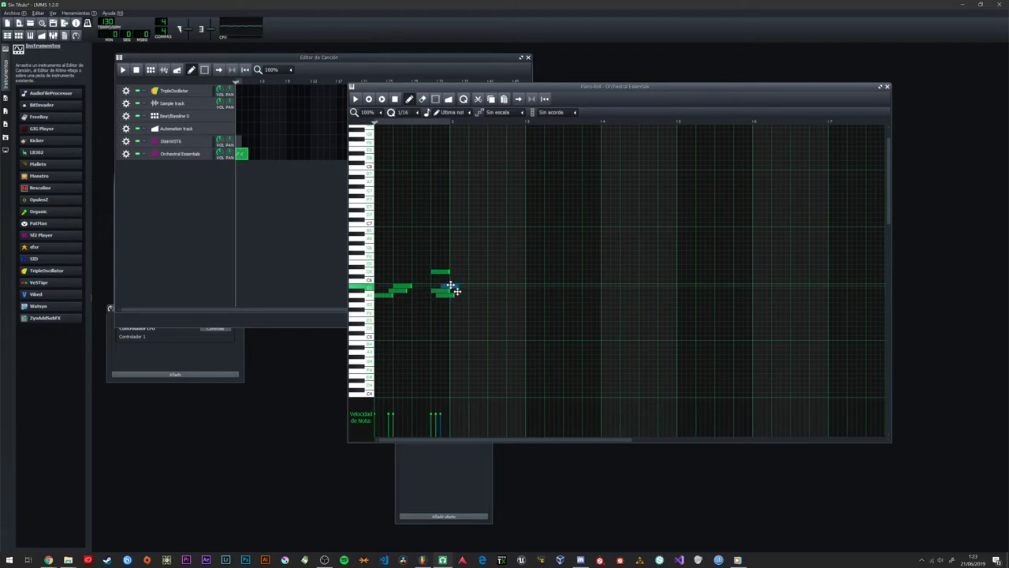
pyautogui.moveTo(456, 286)
pyautogui.mouseDown()
pyautogui.moveTo(443, 286)
pyautogui.moveTo(451, 297)
pyautogui.moveTo(429, 272)
pyautogui.moveTo(465, 300)
pyautogui.mouseUp()
pyautogui.press('space')
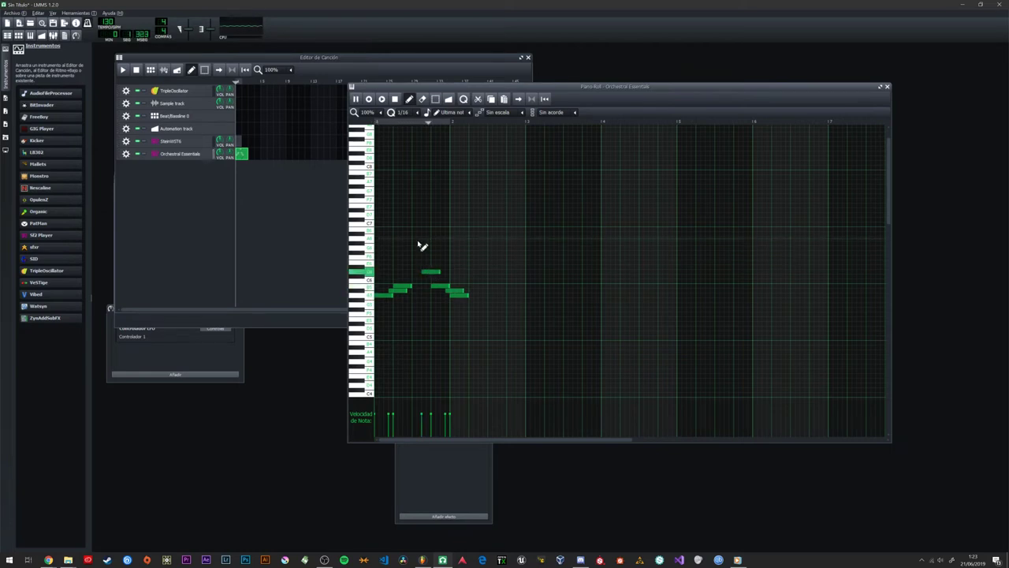
pyautogui.press('space')
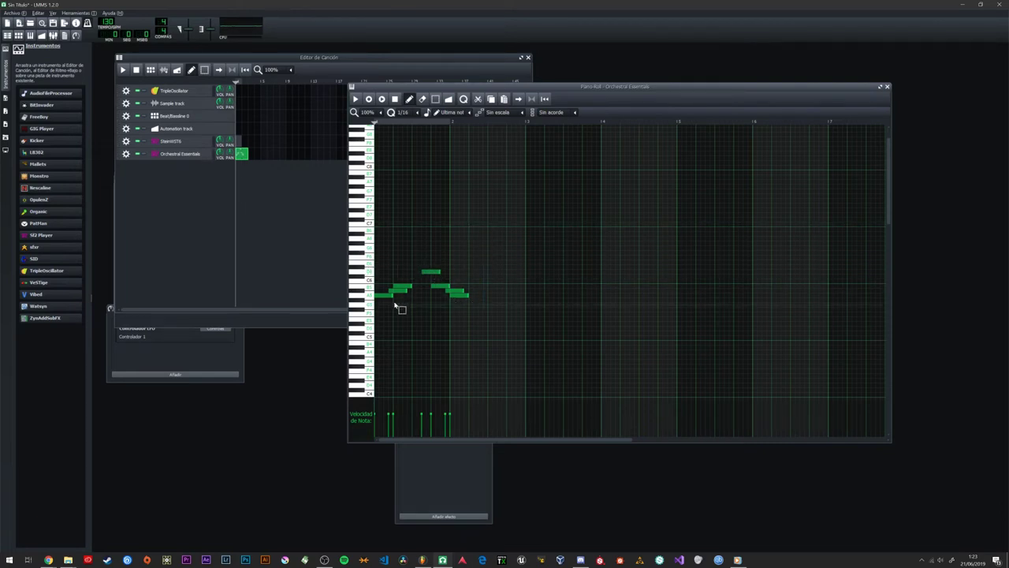
# Step: Duplicate the whole phrase with the copy starting at bar three, and play the pattern
pyautogui.click(495, 244)
pyautogui.rightClick(495, 244)
pyautogui.hotkey('ctrl', 'a')
pyautogui.moveTo(384, 294); pyautogui.dragTo(540, 296)
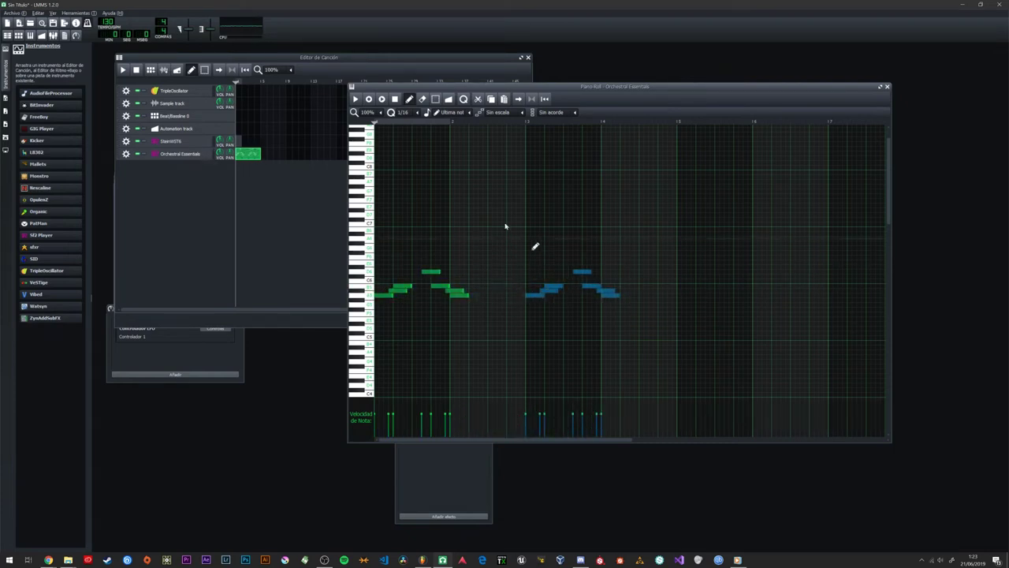
pyautogui.press('space')
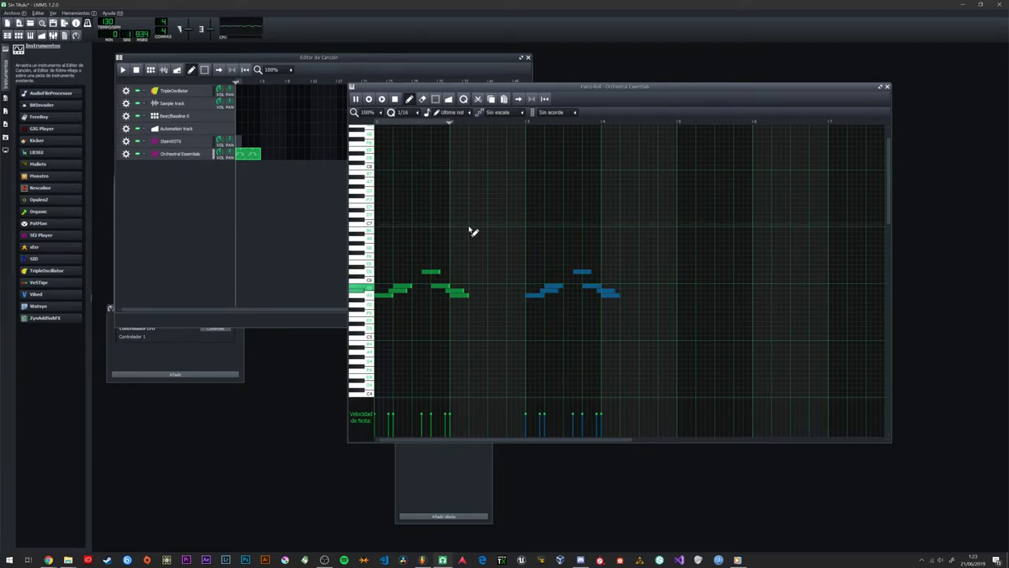
pyautogui.press('space')
# Step: Move the copied phrase earlier so it starts halfway through bar two, and play the pattern again
pyautogui.moveTo(554, 302); pyautogui.dragTo(500, 299)
pyautogui.press('space')
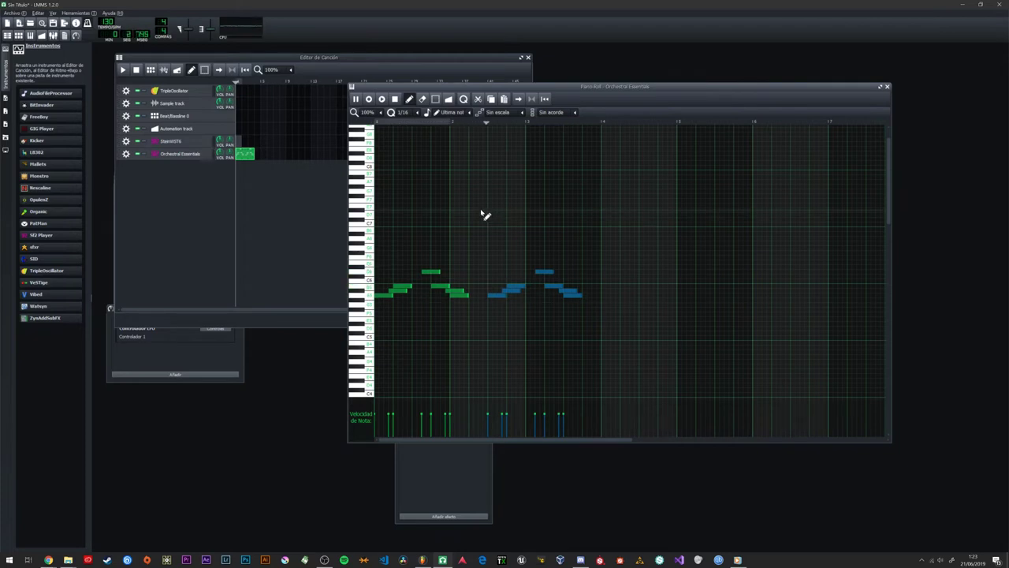
pyautogui.press('space')
# Step: Clone the Orchestral Essentials track in the Song Editor and bring up the clone's instrument window
pyautogui.click(189, 175)
pyautogui.click(125, 153)
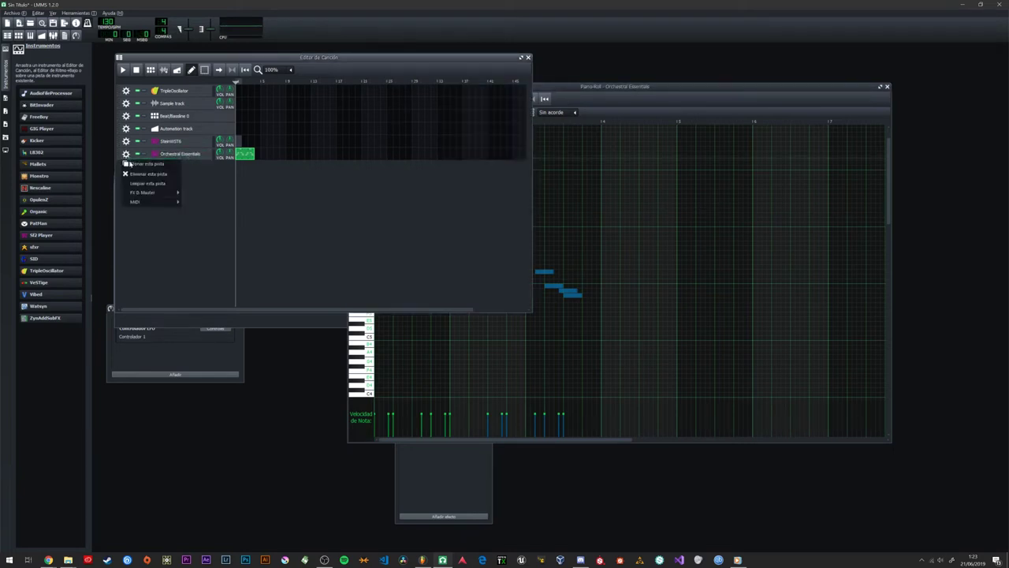
pyautogui.click(204, 160)
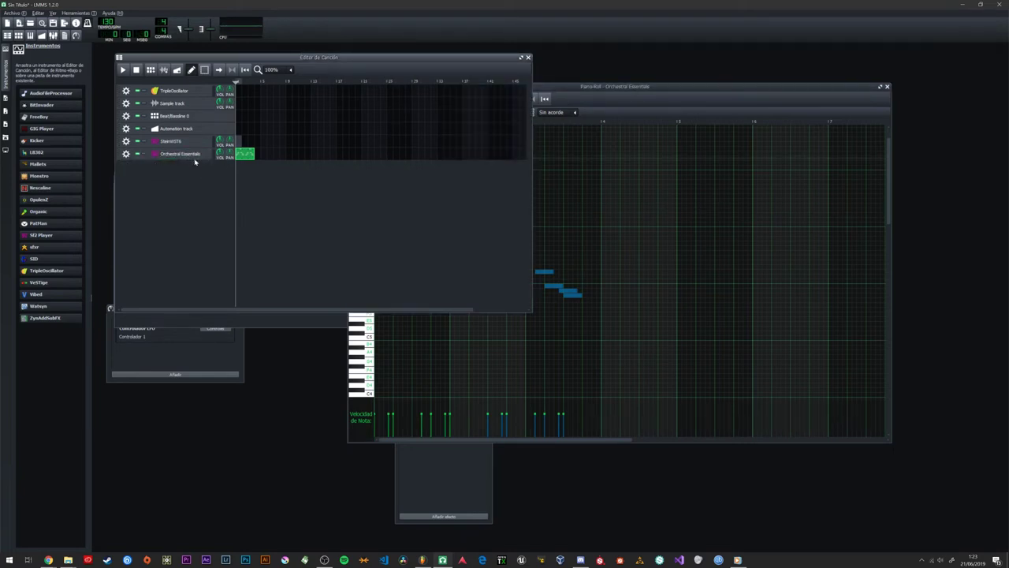
pyautogui.click(125, 155)
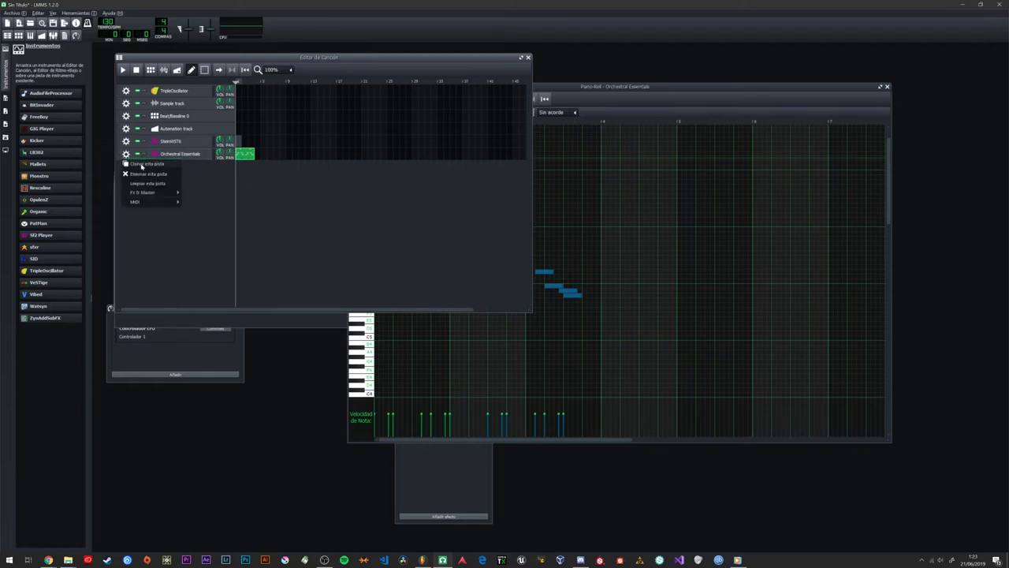
pyautogui.click(144, 164)
pyautogui.click(197, 167)
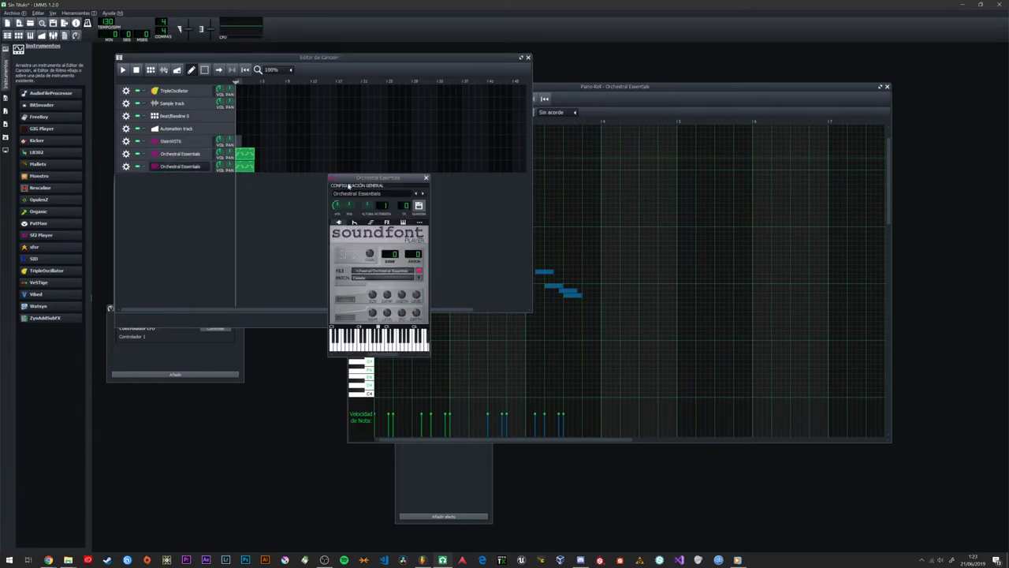
# Step: Try the Strings (Tremolo) patch on the cloned track and audition it on the keyboard
pyautogui.click(420, 278)
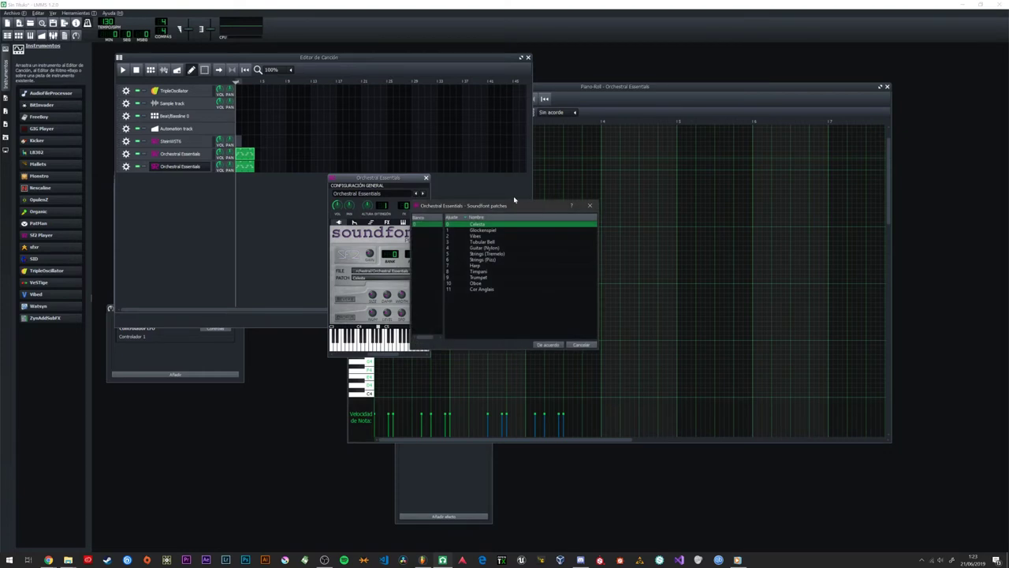
pyautogui.doubleClick(492, 254)
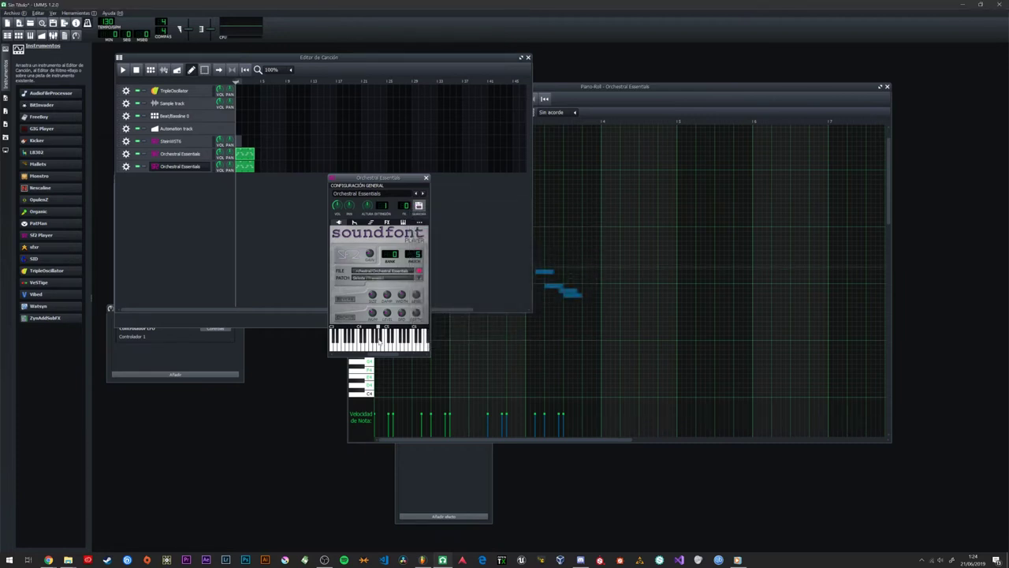
pyautogui.moveTo(363, 345)
pyautogui.mouseDown()
pyautogui.moveTo(403, 349)
pyautogui.moveTo(355, 348)
pyautogui.mouseUp()
# Step: Try the Vibes patch on the cloned track and audition it on the keyboard
pyautogui.click(420, 279)
pyautogui.click(481, 236)
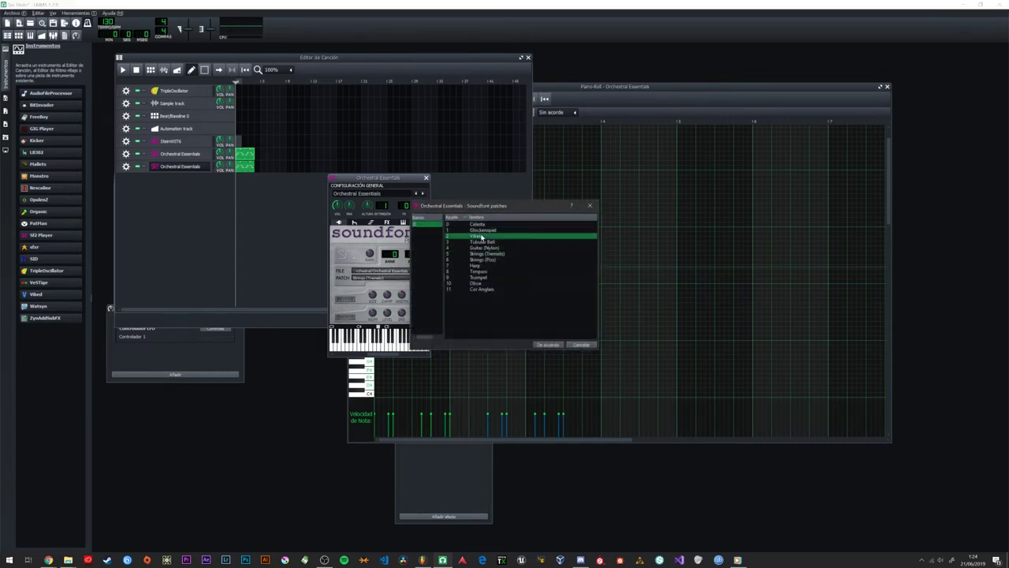
pyautogui.doubleClick(482, 236)
pyautogui.moveTo(359, 347); pyautogui.dragTo(407, 348)
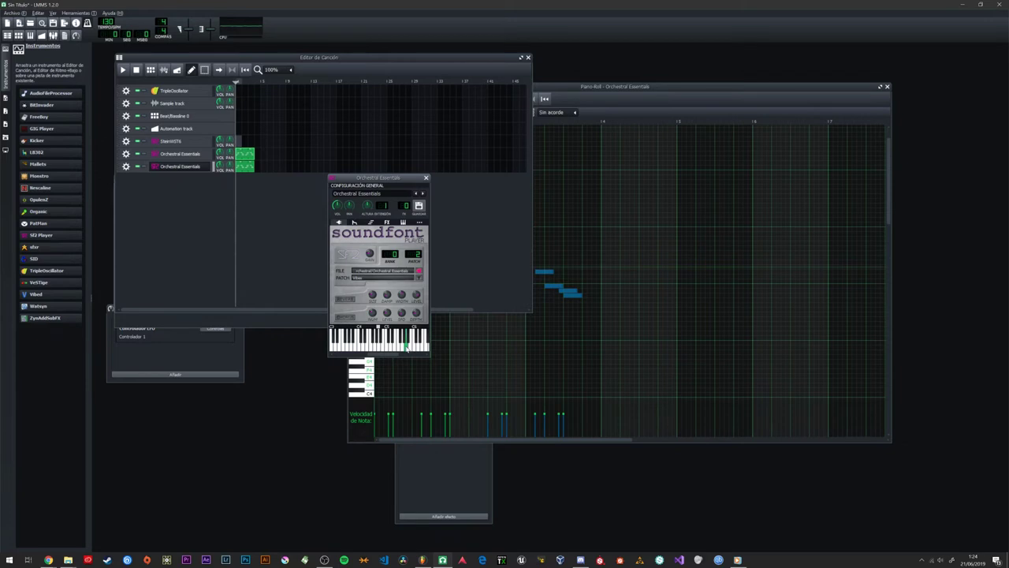
# Step: Choose the Guitar (Nylon) patch for the cloned track, audition several notes, and close the instrument window
pyautogui.click(419, 279)
pyautogui.click(487, 249)
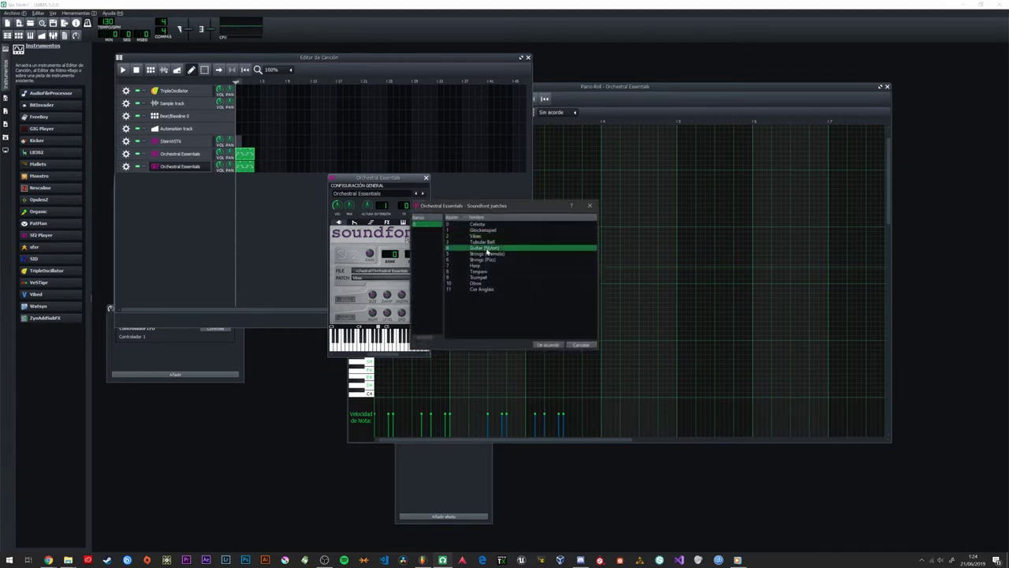
pyautogui.doubleClick(487, 249)
pyautogui.moveTo(369, 347); pyautogui.dragTo(414, 351)
pyautogui.click(414, 350)
pyautogui.click(413, 351)
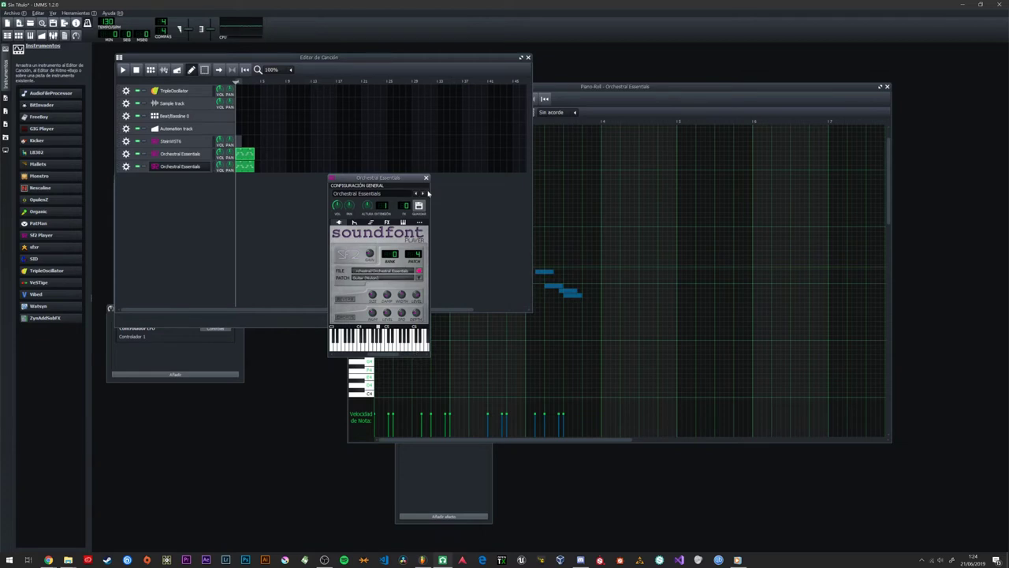
pyautogui.click(427, 180)
# Step: Bring the Song Editor forward and play the song to hear both Orchestral Essentials tracks together
pyautogui.click(599, 86)
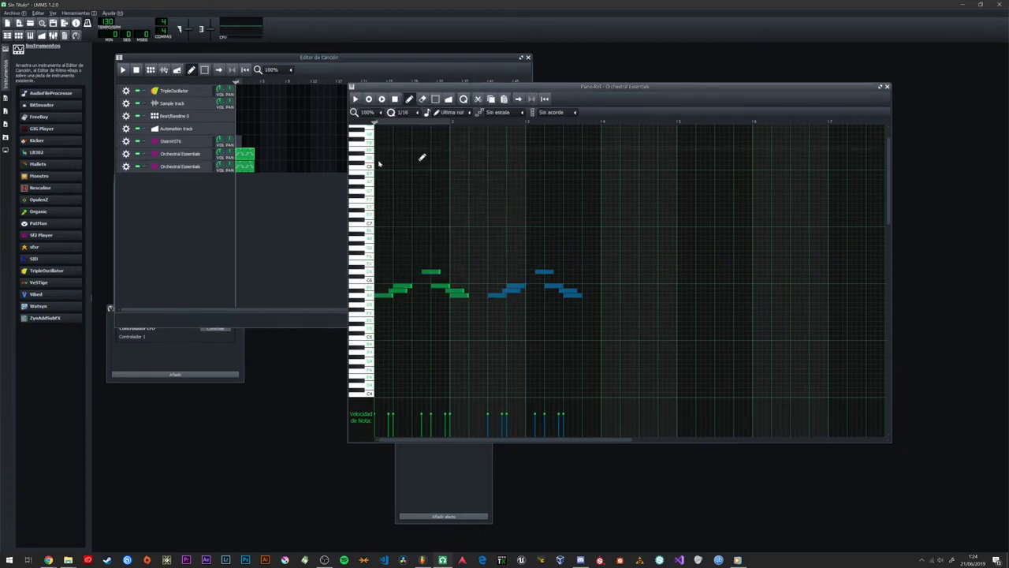
pyautogui.click(246, 167)
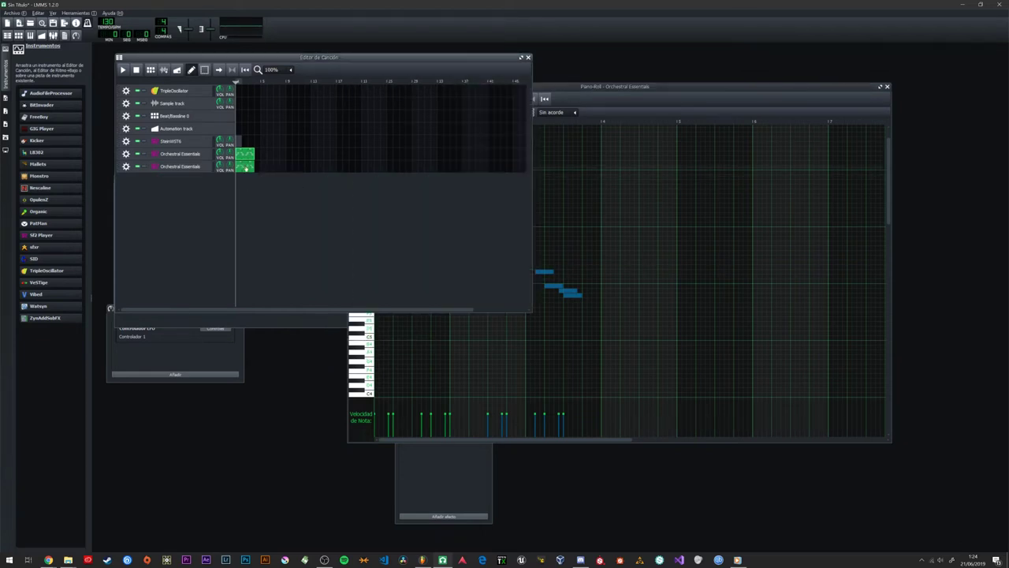
pyautogui.click(597, 89)
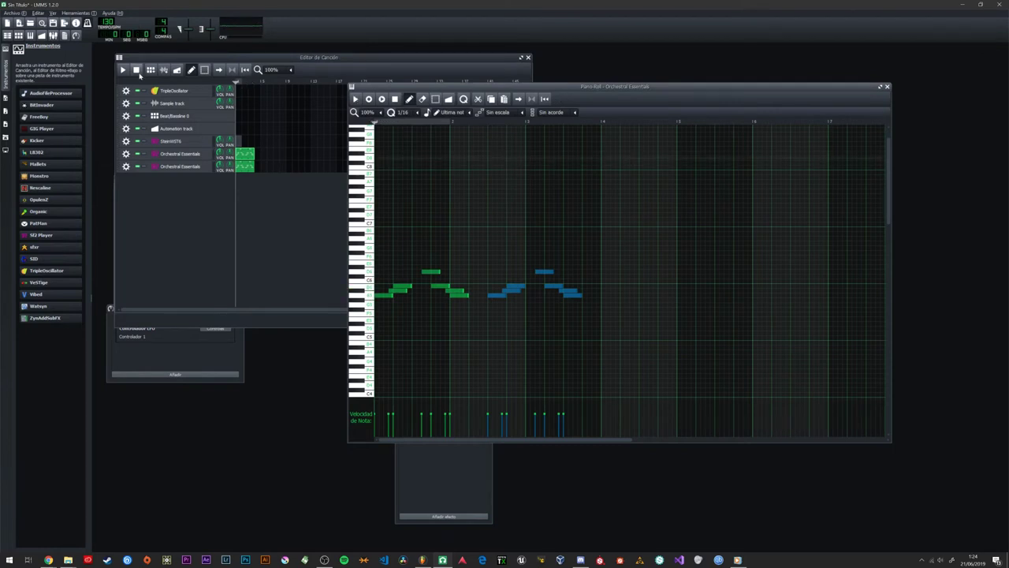
pyautogui.click(139, 75)
pyautogui.press('space')
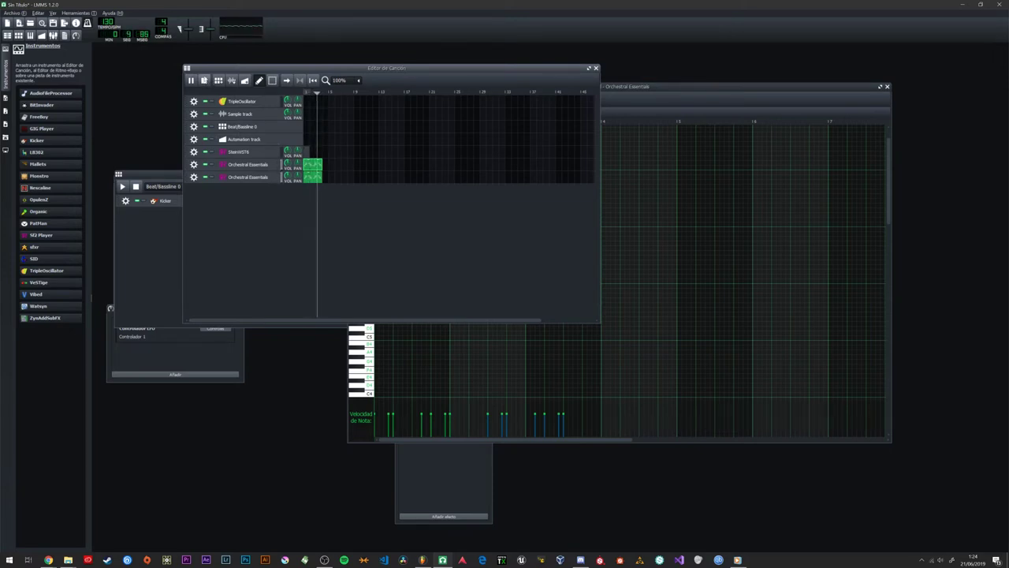
pyautogui.press('space')
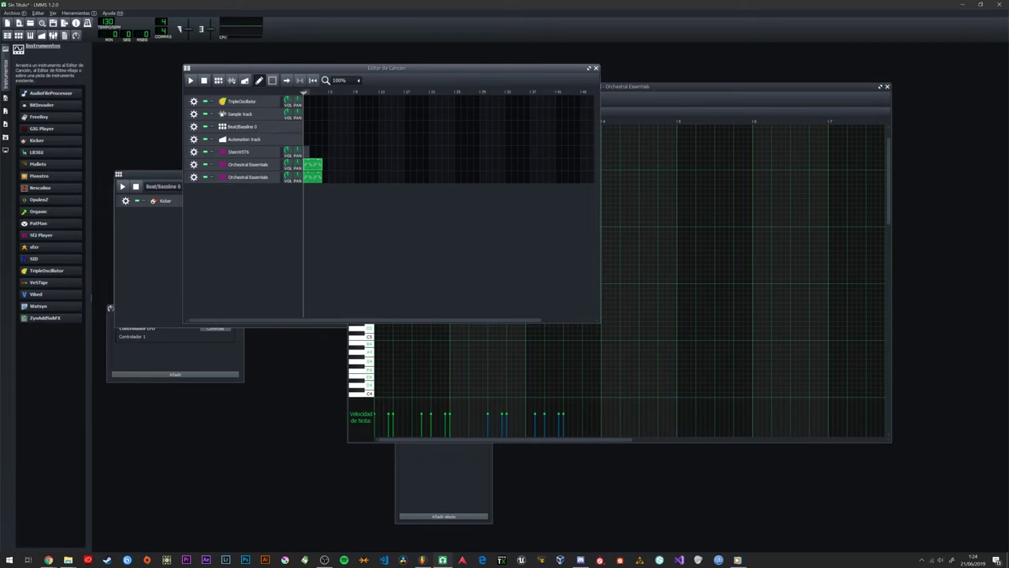
# Step: Add an Sf2 Player track below the Orchestral Essentials tracks and browse its soundfont files to the Strings folder
pyautogui.moveTo(40, 235); pyautogui.dragTo(228, 219)
pyautogui.click(241, 189)
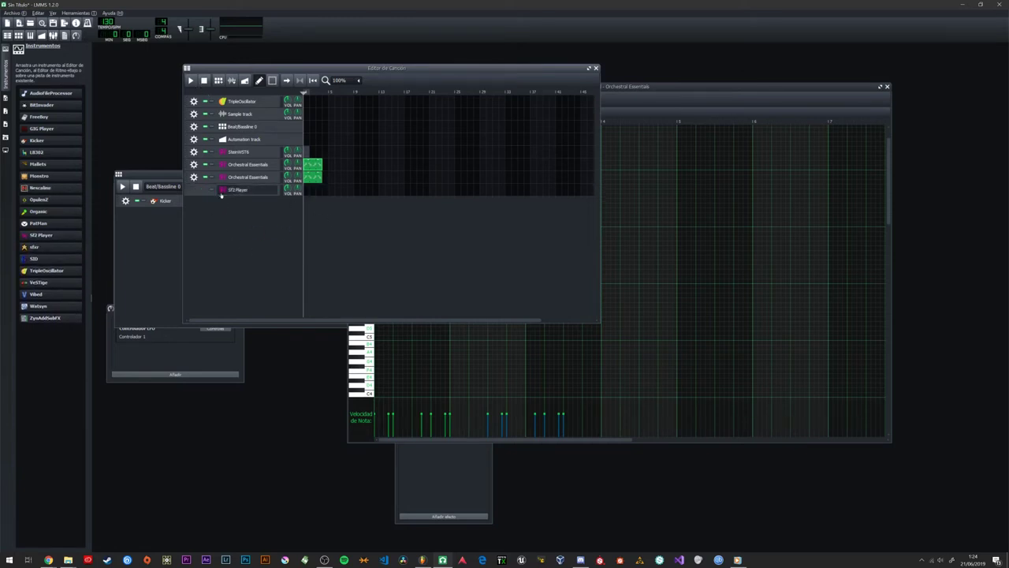
pyautogui.click(419, 272)
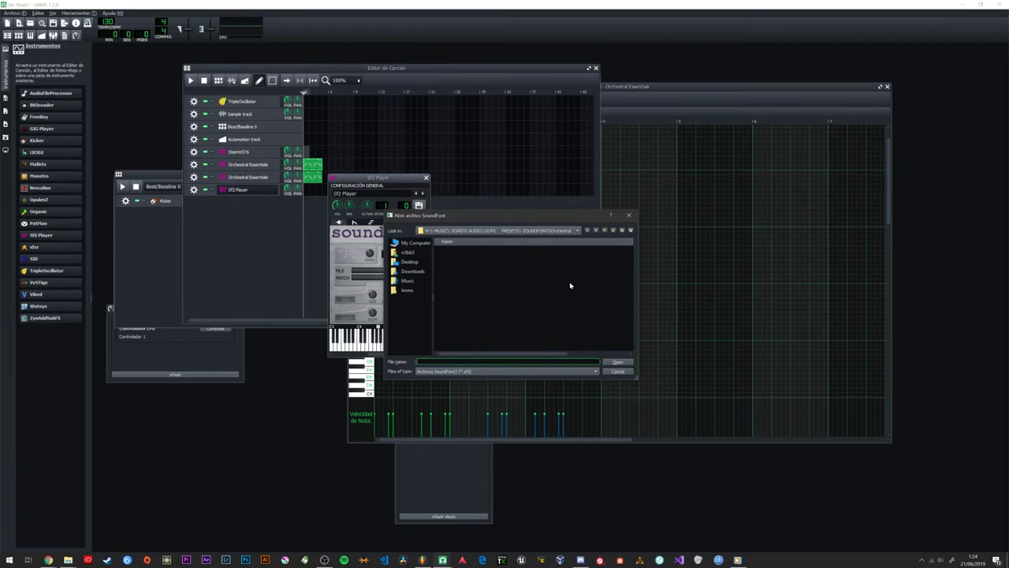
pyautogui.click(470, 299)
pyautogui.scroll(-1, 481, 319)
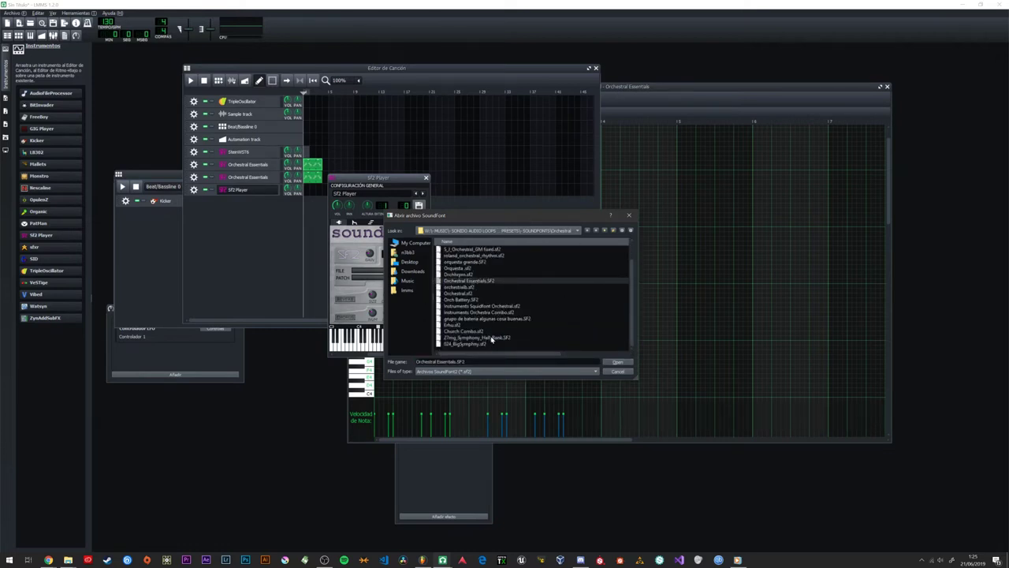
pyautogui.click(602, 233)
pyautogui.scroll(-3, 469, 315)
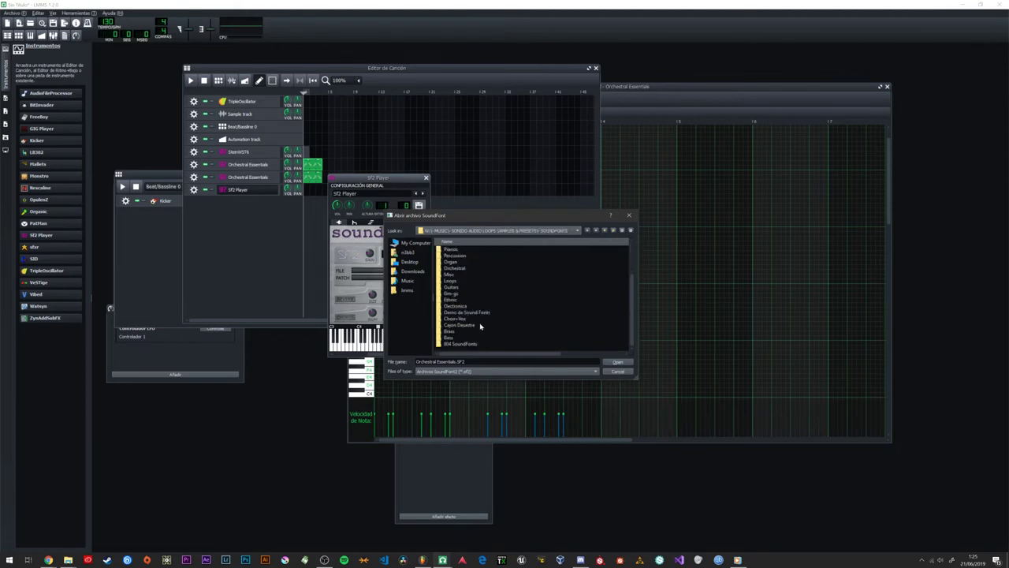
pyautogui.scroll(3, 472, 308)
pyautogui.doubleClick(461, 272)
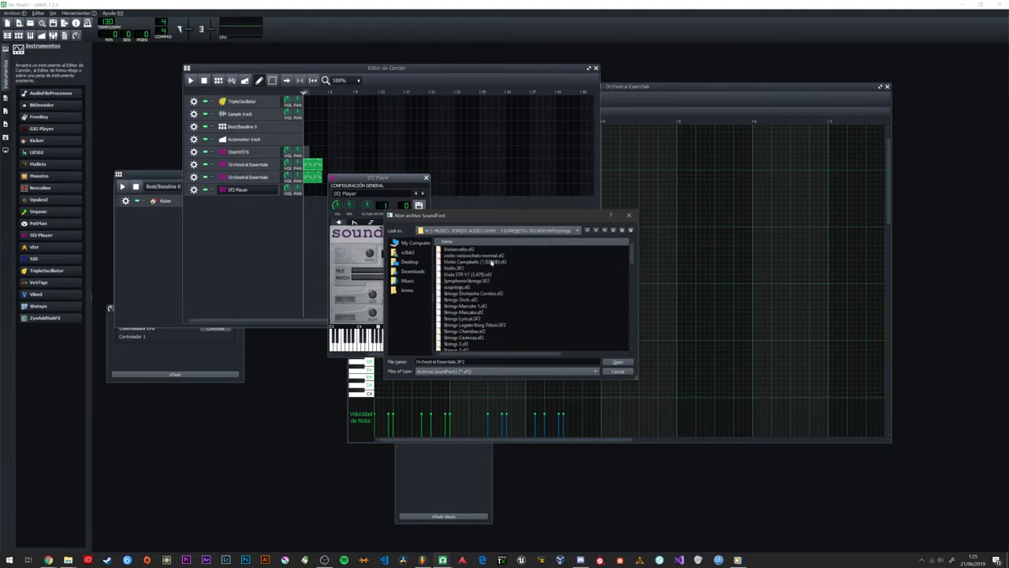
# Step: Load the strings_dxs_super_orchestra soundfont, audition it on the keyboard, and close the instrument window
pyautogui.scroll(-2, 477, 284)
pyautogui.scroll(-2, 489, 295)
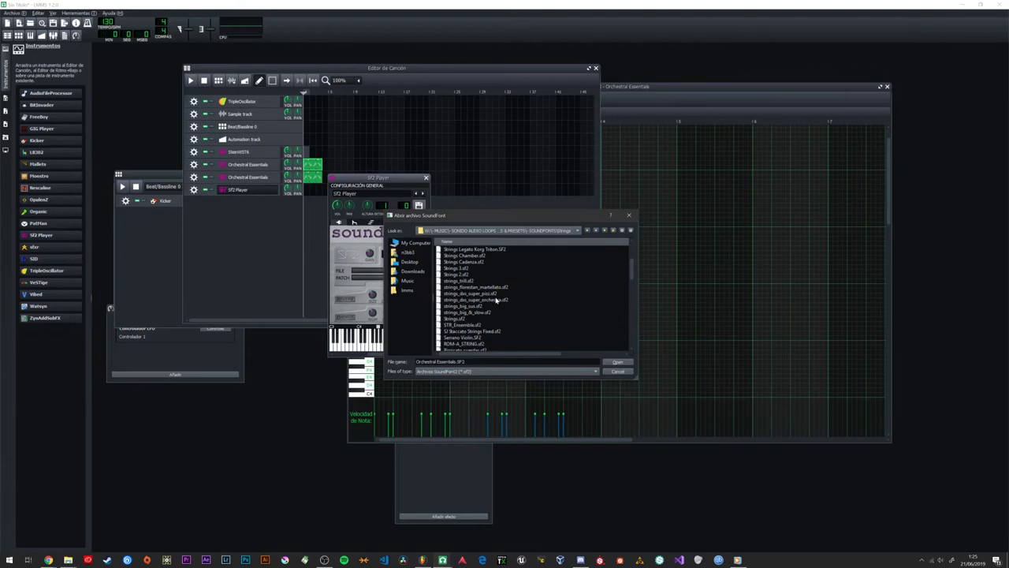
pyautogui.doubleClick(493, 300)
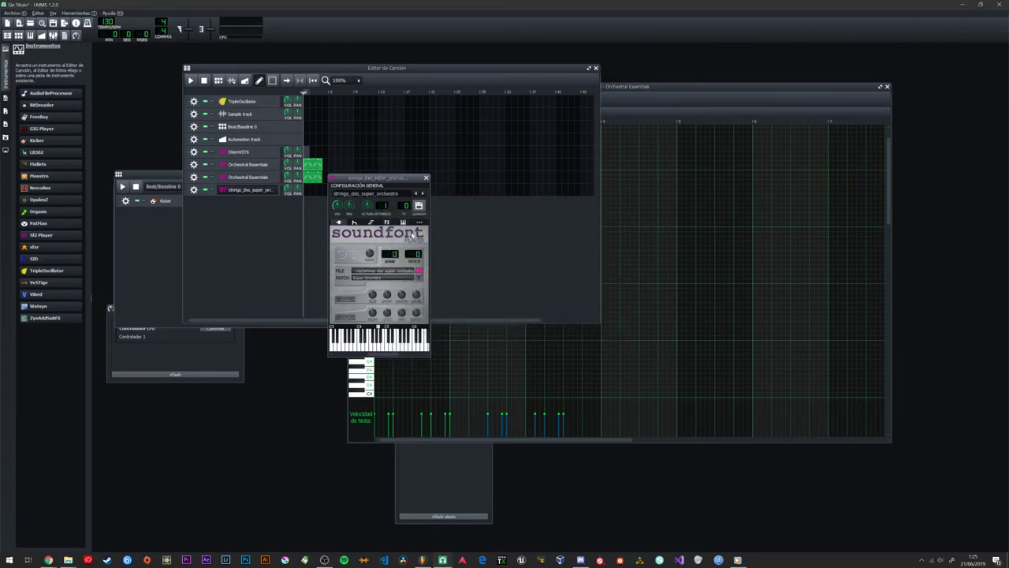
pyautogui.moveTo(374, 344); pyautogui.dragTo(413, 347)
pyautogui.click(425, 178)
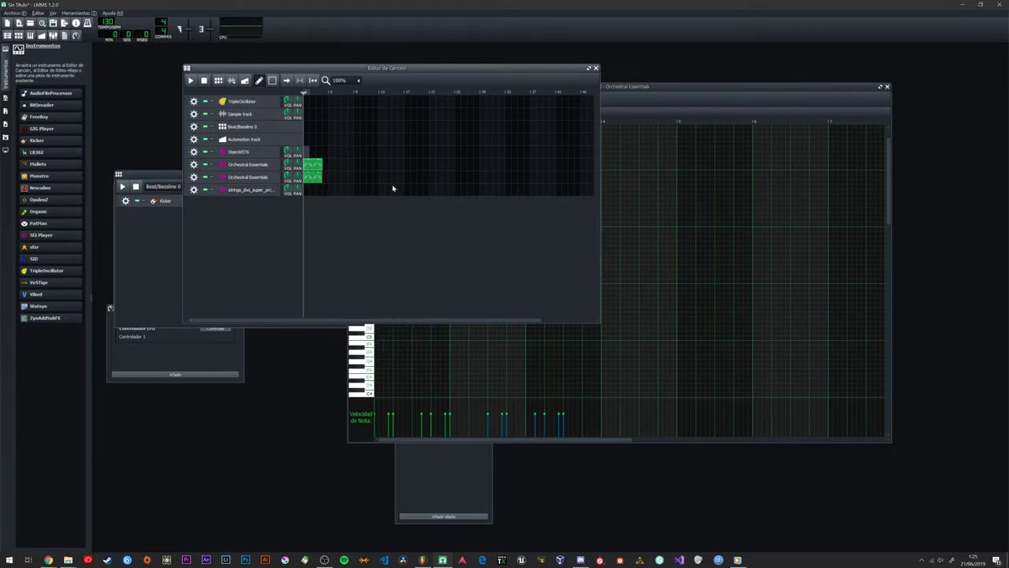
# Step: Create a pattern at the start of the new strings track, open it in the Piano Roll and reposition that window
pyautogui.doubleClick(309, 193)
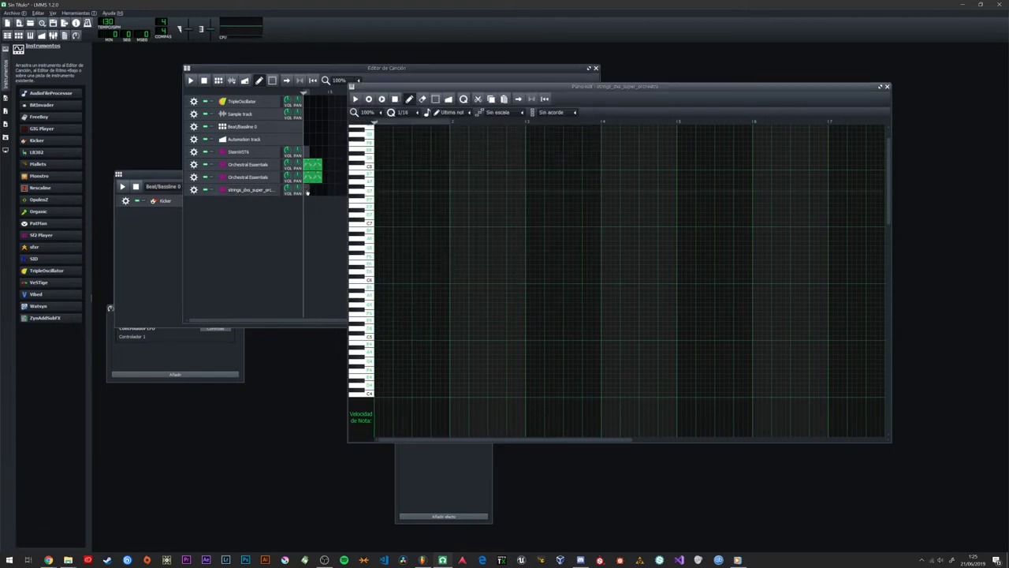
pyautogui.rightClick(310, 191)
pyautogui.click(438, 199)
pyautogui.moveTo(585, 89); pyautogui.dragTo(571, 104)
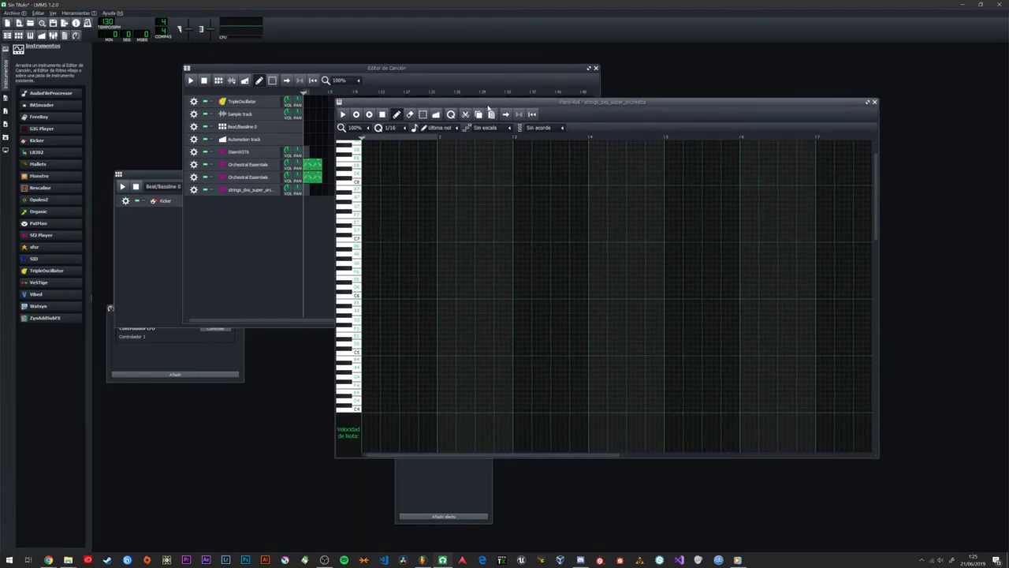
pyautogui.moveTo(488, 107); pyautogui.dragTo(506, 98)
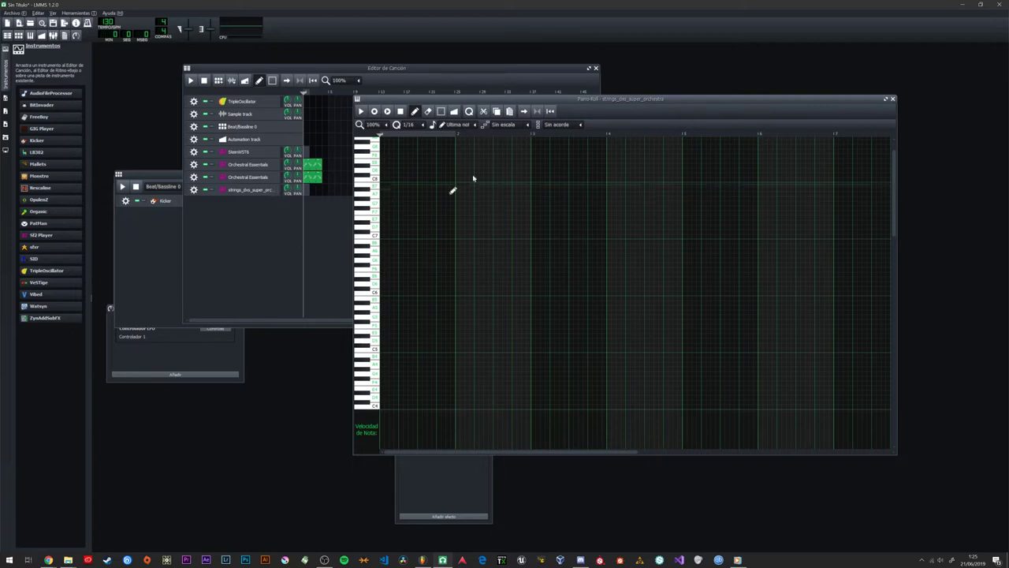
# Step: Audition several keys across the lower octaves in the strings track's piano roll
pyautogui.moveTo(568, 99); pyautogui.dragTo(578, 100)
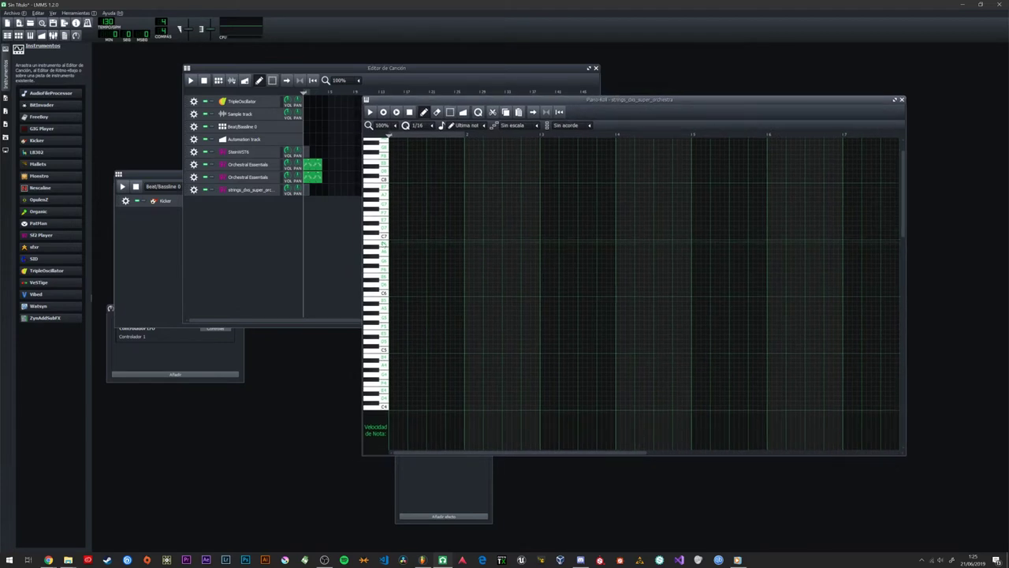
pyautogui.scroll(-5, 398, 293)
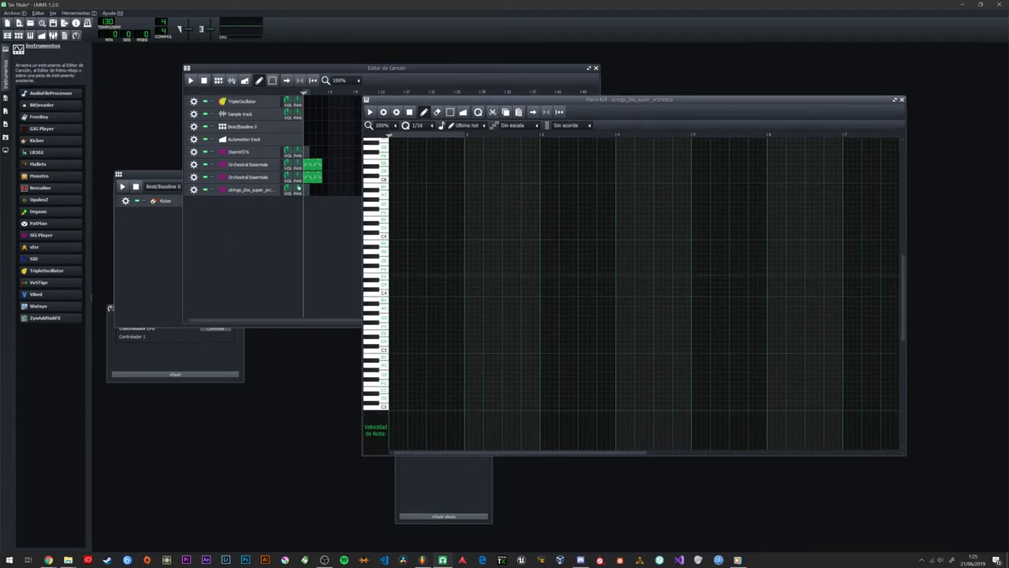
pyautogui.click(385, 351)
pyautogui.click(387, 322)
pyautogui.click(386, 260)
pyautogui.click(387, 228)
pyautogui.click(386, 325)
# Step: Draw one-beat strings notes: C4, D4 and D4 on beats 1, 2 and 4 of bar 1, then C4, C4 and D4 on beats 1, 3 and 4 of bar 2
pyautogui.click(396, 295)
pyautogui.moveTo(414, 294); pyautogui.dragTo(416, 286)
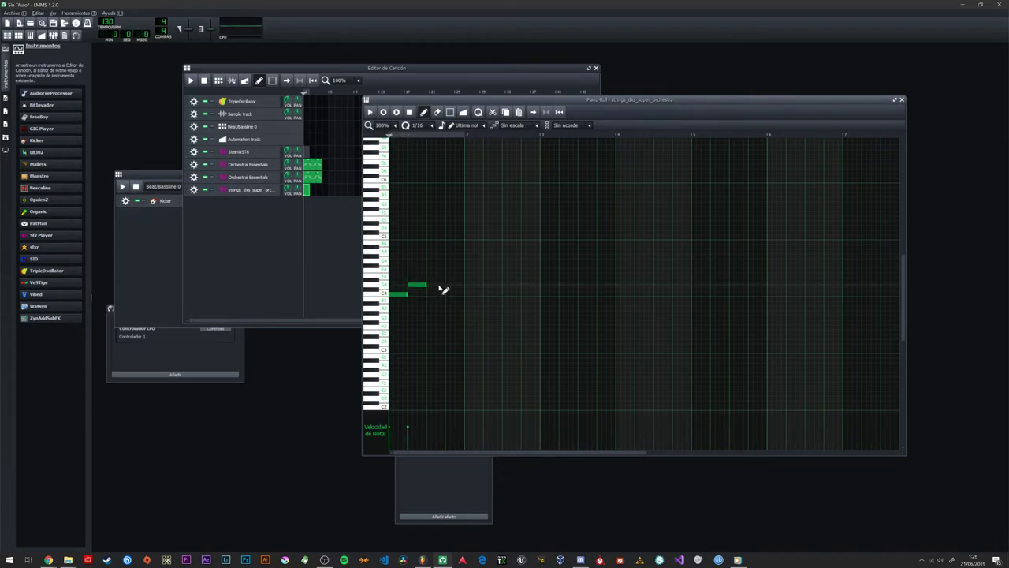
pyautogui.click(434, 285)
pyautogui.press('space')
pyautogui.moveTo(440, 285); pyautogui.dragTo(454, 285)
pyautogui.press('space')
pyautogui.click(469, 294)
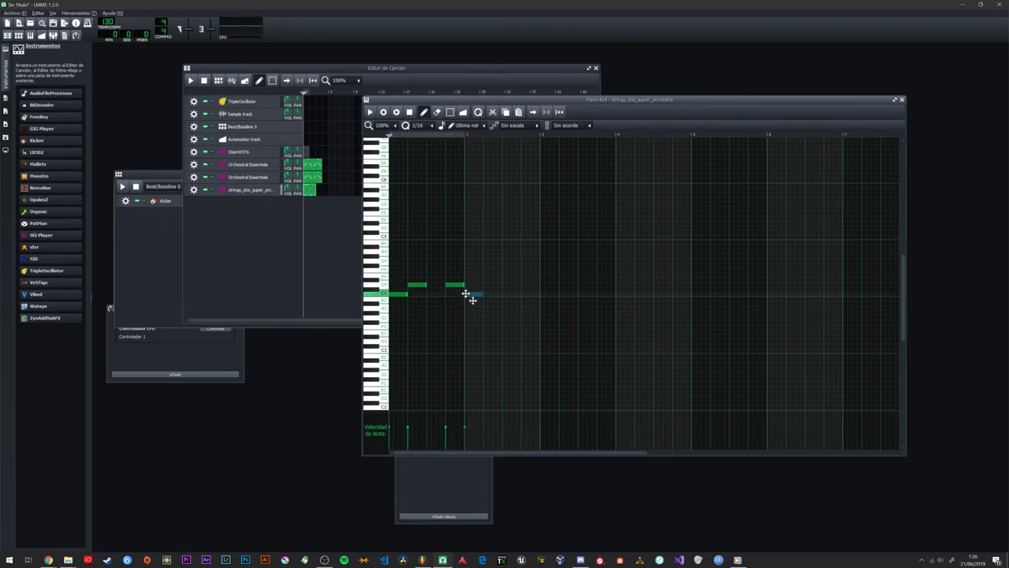
pyautogui.click(505, 294)
pyautogui.click(525, 286)
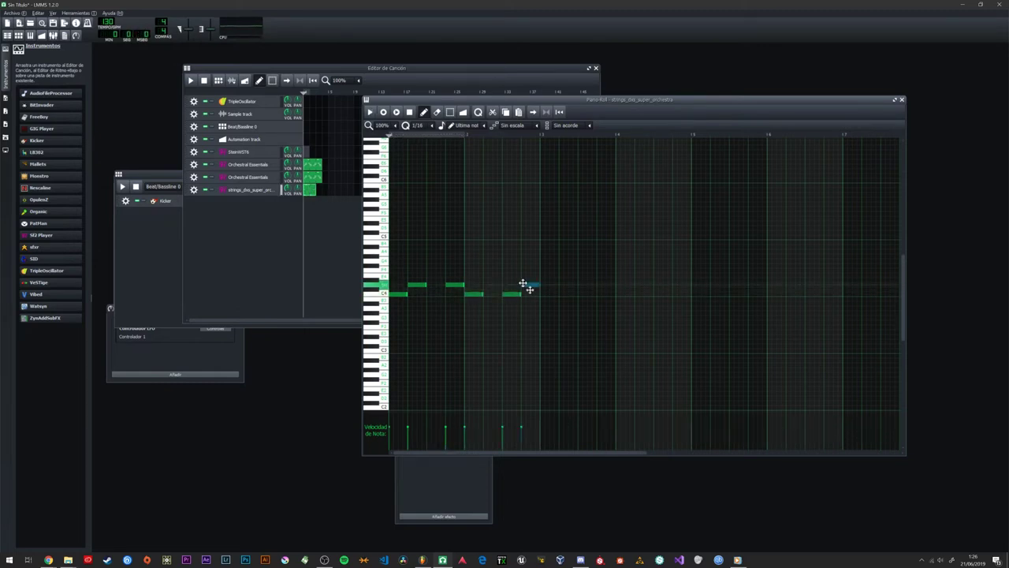
# Step: Add one-beat notes F4, D4 and C4 on the first three beats of bar 3 and play the strings pattern
pyautogui.click(544, 267)
pyautogui.moveTo(544, 267); pyautogui.dragTo(546, 271)
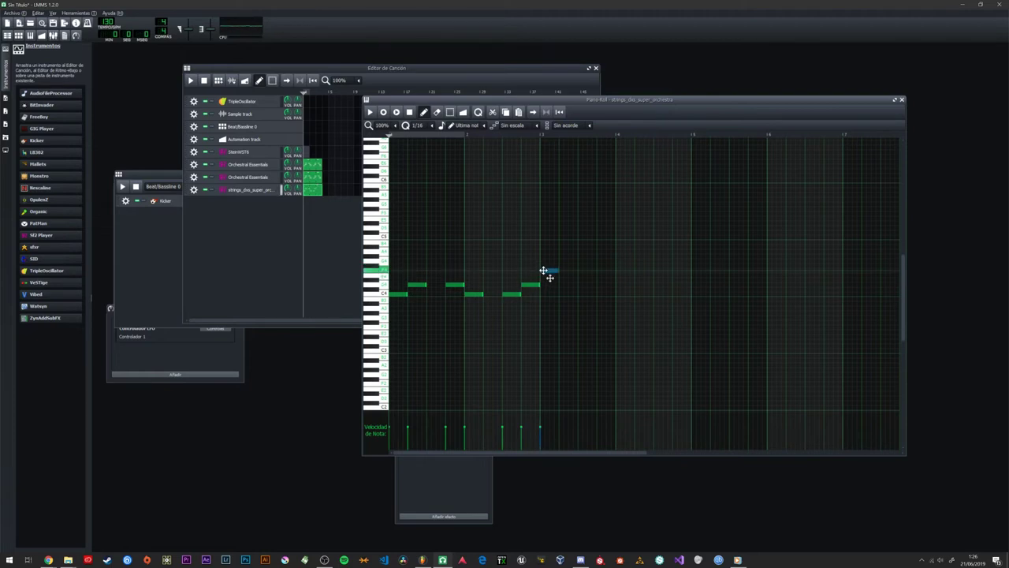
pyautogui.click(561, 285)
pyautogui.click(583, 294)
pyautogui.press('space')
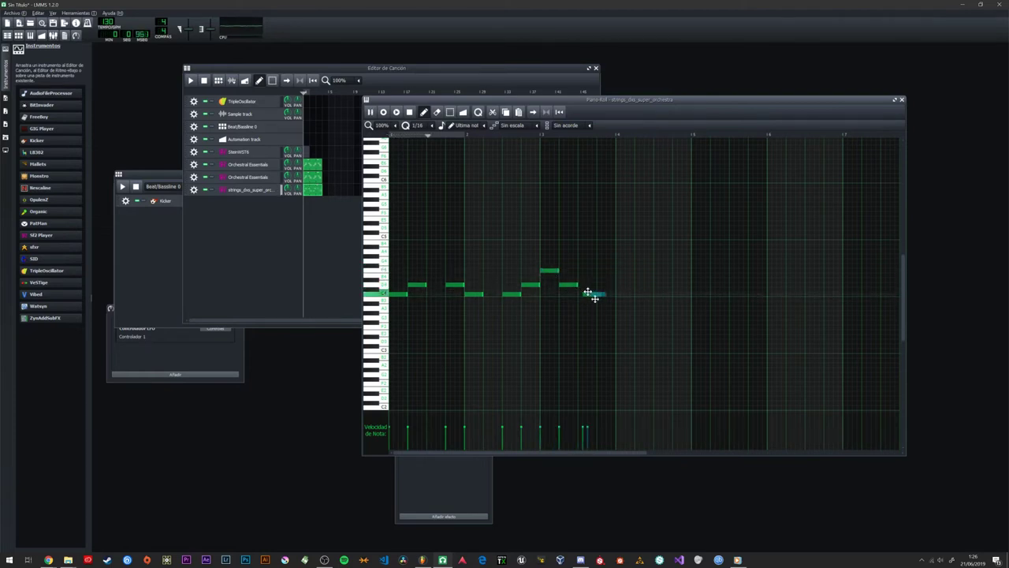
pyautogui.press('space')
pyautogui.click(592, 295)
pyautogui.moveTo(593, 295); pyautogui.dragTo(588, 295)
pyautogui.press('space')
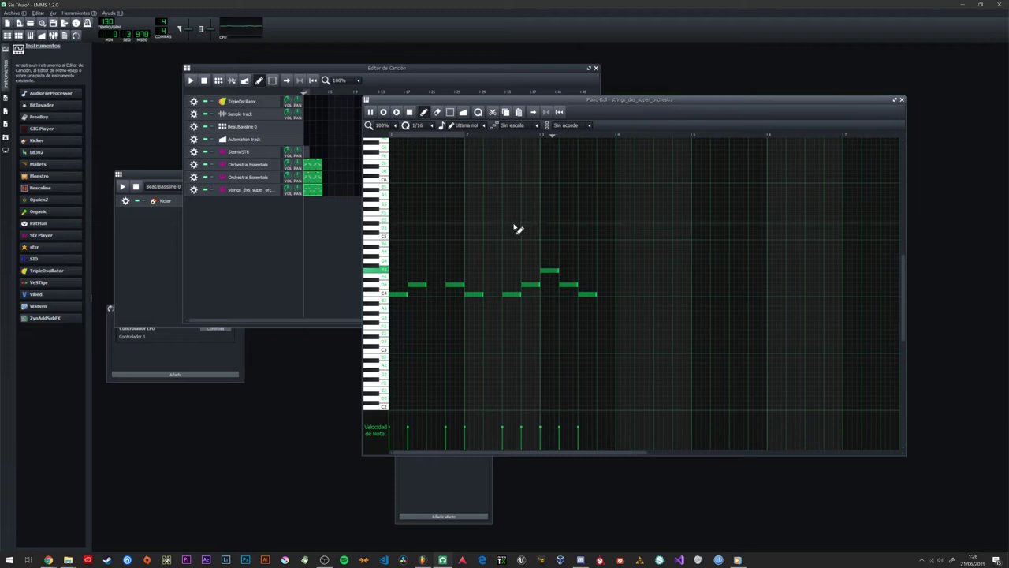
pyautogui.press('space')
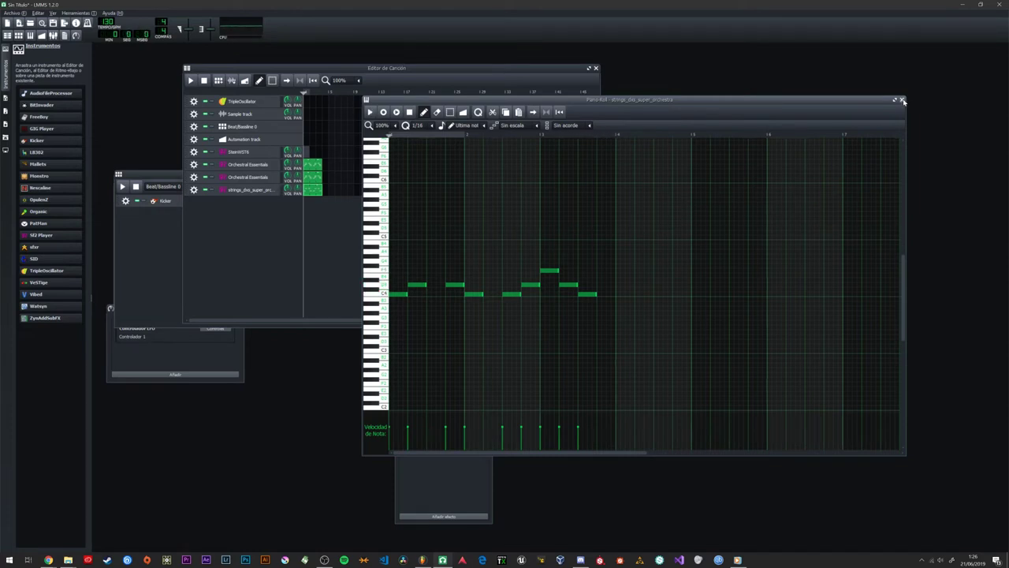
# Step: Close the piano roll and play the song with all tracks together
pyautogui.click(902, 100)
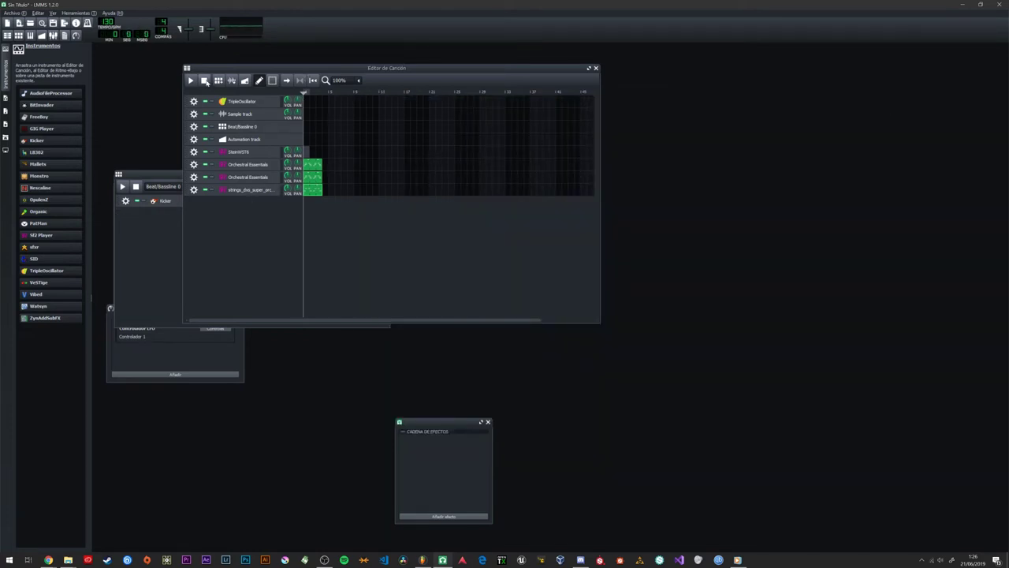
pyautogui.click(190, 81)
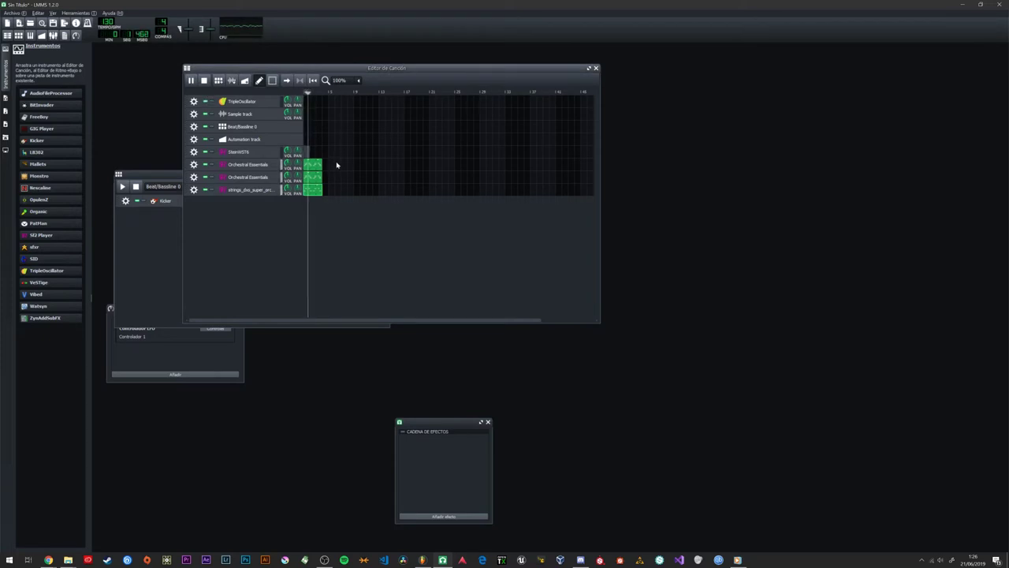
pyautogui.press('space')
# Step: Transpose all notes of the first Orchestral Essentials pattern down so the melody starts on C5, and play it
pyautogui.doubleClick(312, 165)
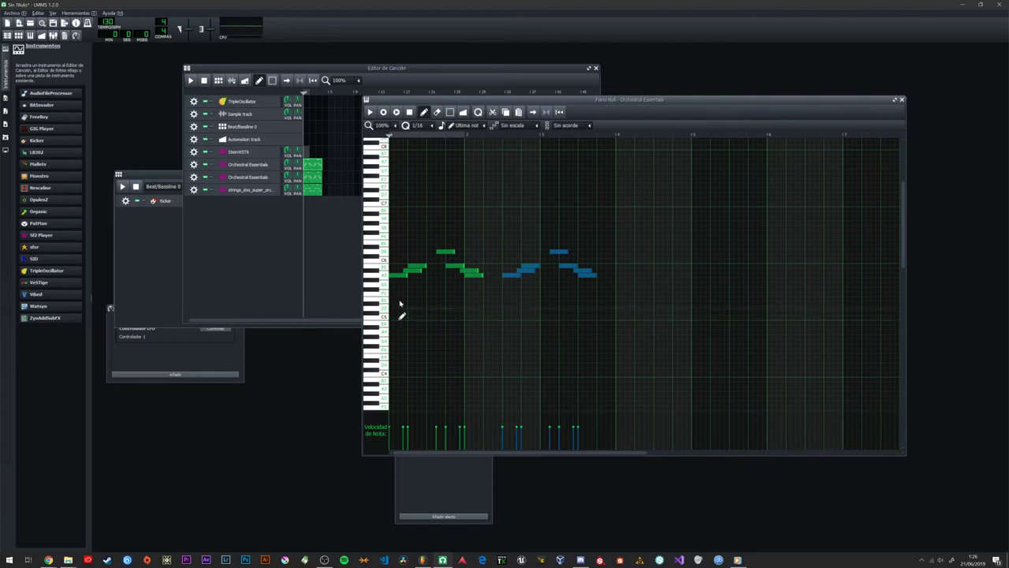
pyautogui.hotkey('ctrl', 'a')
pyautogui.moveTo(402, 275); pyautogui.dragTo(398, 318)
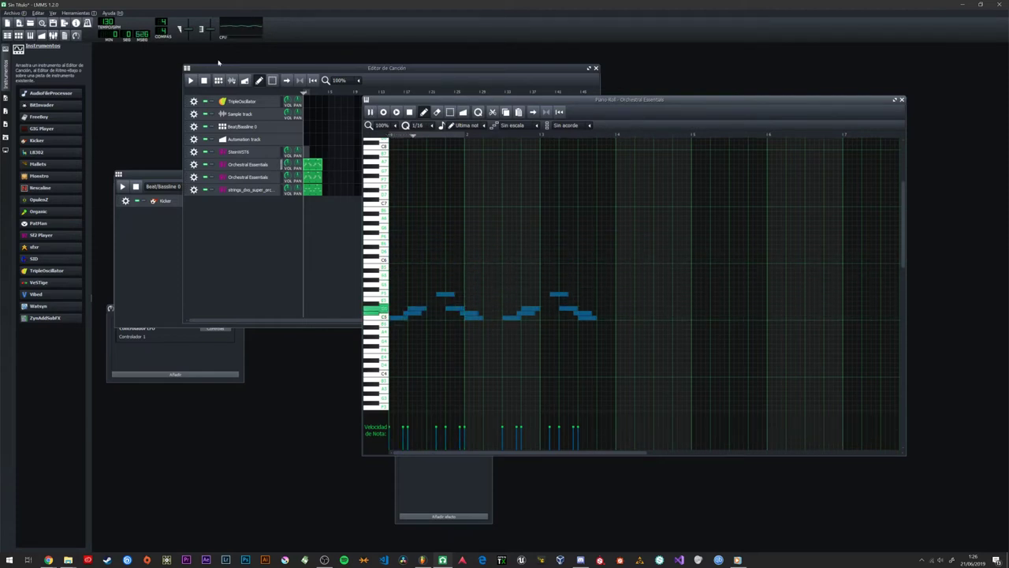
pyautogui.click(193, 80)
pyautogui.click(195, 80)
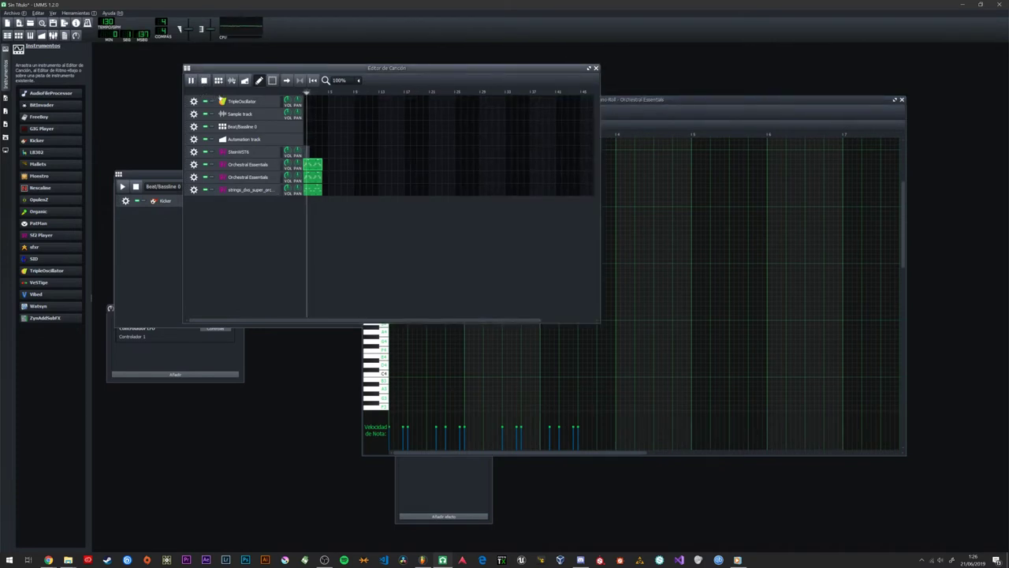
# Step: Raise the first Orchestral Essentials melody so it starts on D5 and play the song
pyautogui.click(632, 134)
pyautogui.moveTo(401, 317); pyautogui.dragTo(398, 309)
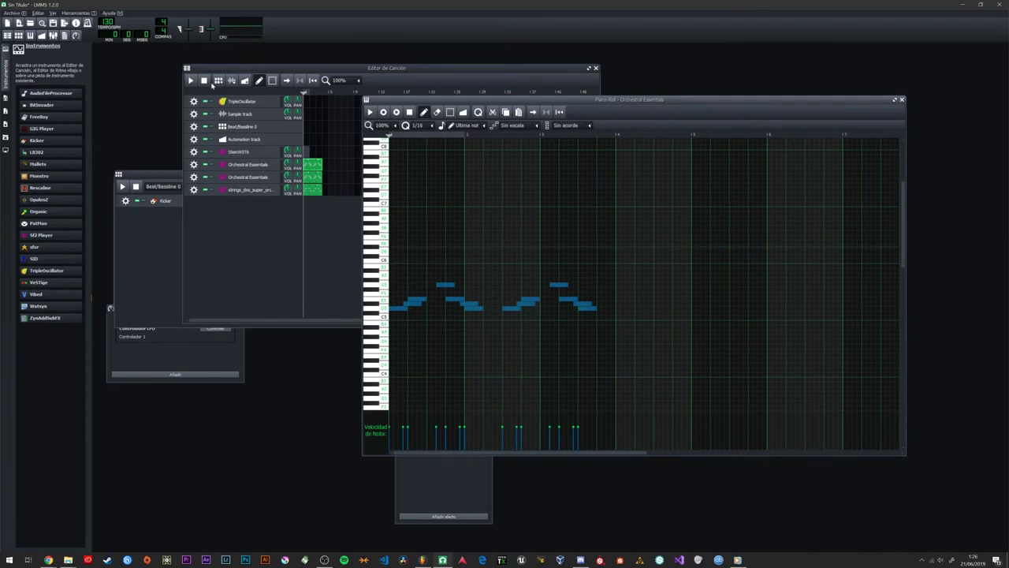
pyautogui.click(211, 84)
pyautogui.click(190, 79)
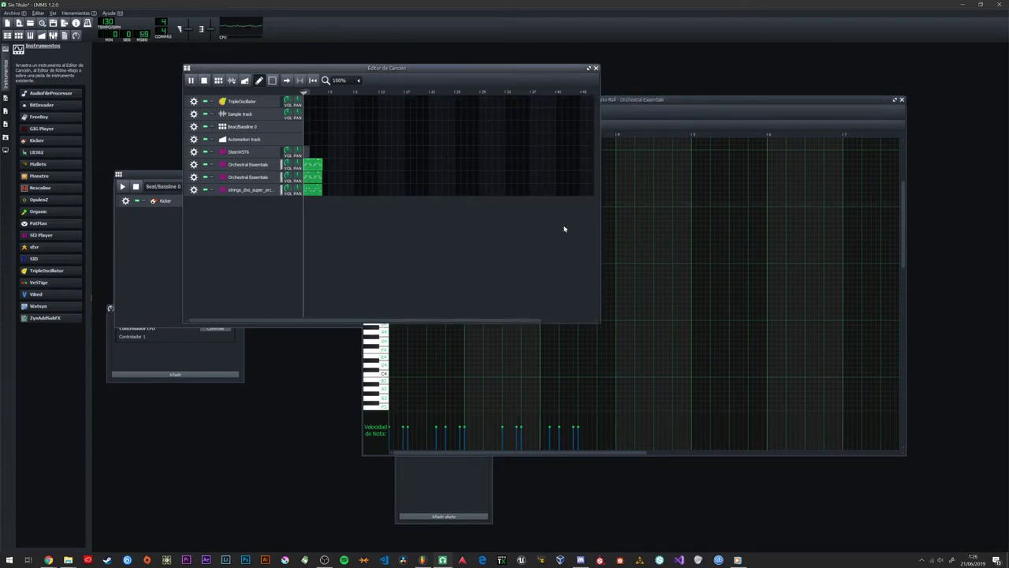
pyautogui.click(611, 196)
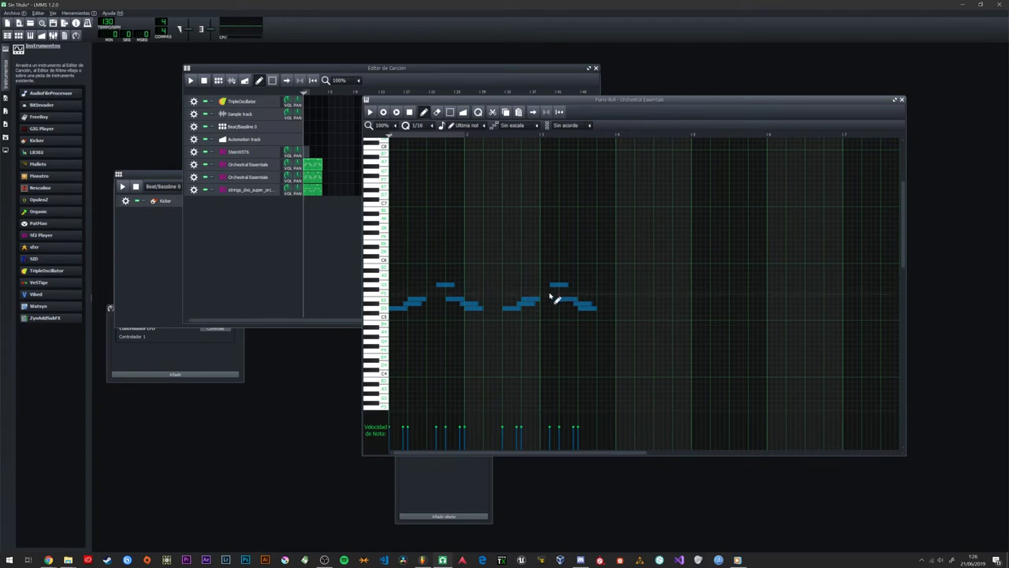
# Step: Compare the pitch of the Orchestral Essentials and strings instruments by sounding their keys and reviewing the strings pattern
pyautogui.click(384, 313)
pyautogui.click(384, 312)
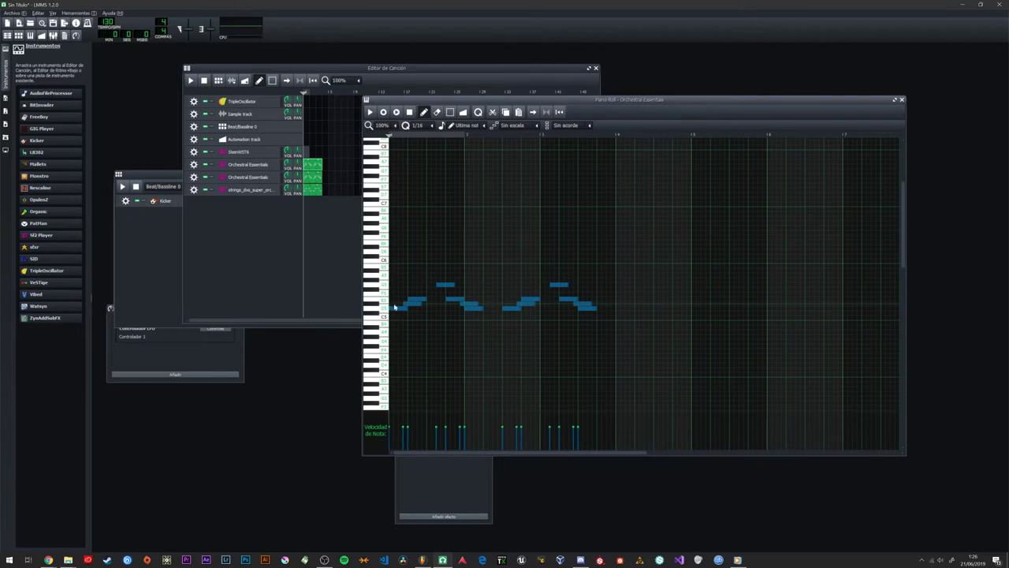
pyautogui.click(257, 191)
pyautogui.moveTo(401, 178); pyautogui.dragTo(431, 173)
pyautogui.click(417, 343)
pyautogui.click(418, 343)
pyautogui.click(564, 145)
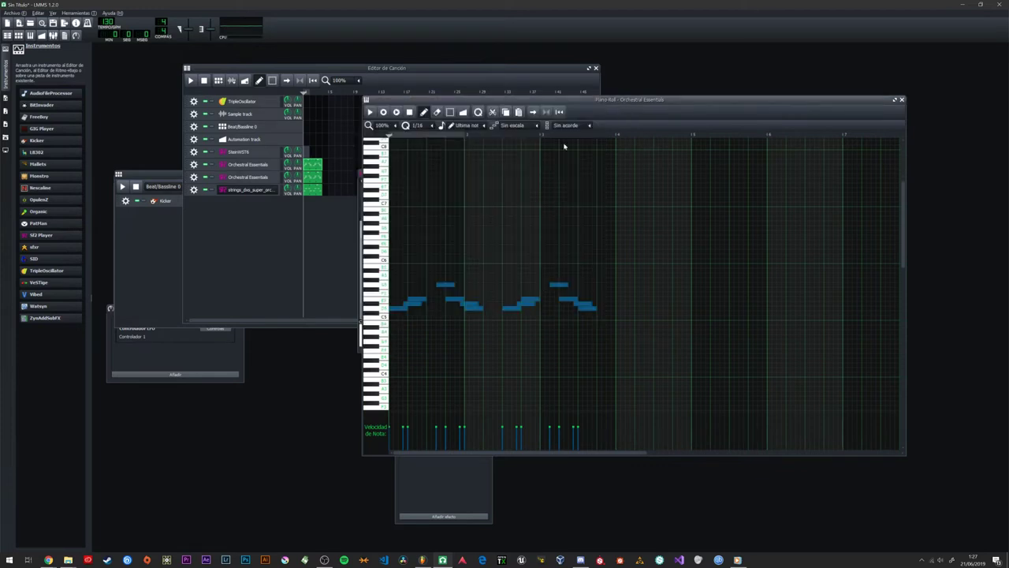
pyautogui.click(383, 318)
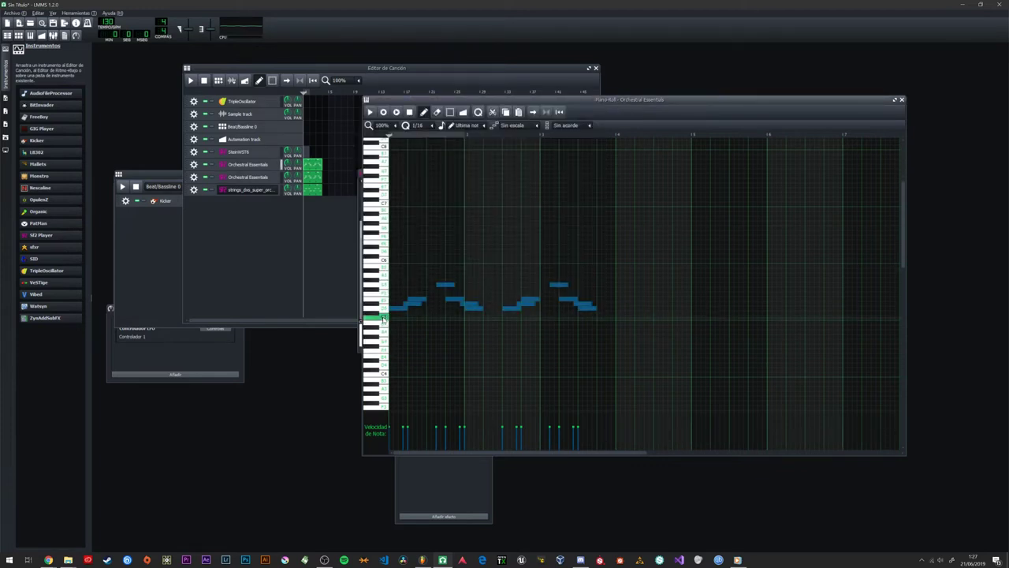
pyautogui.doubleClick(311, 189)
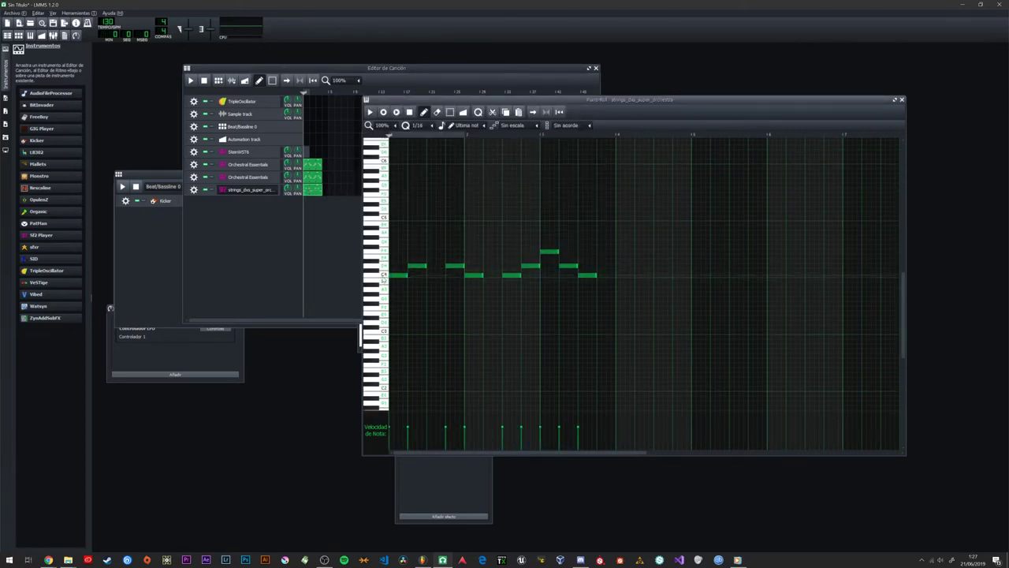
pyautogui.click(902, 101)
# Step: Transpose all notes of the second Orchestral Essentials pattern down so the melody starts on C5, and play the song
pyautogui.doubleClick(314, 176)
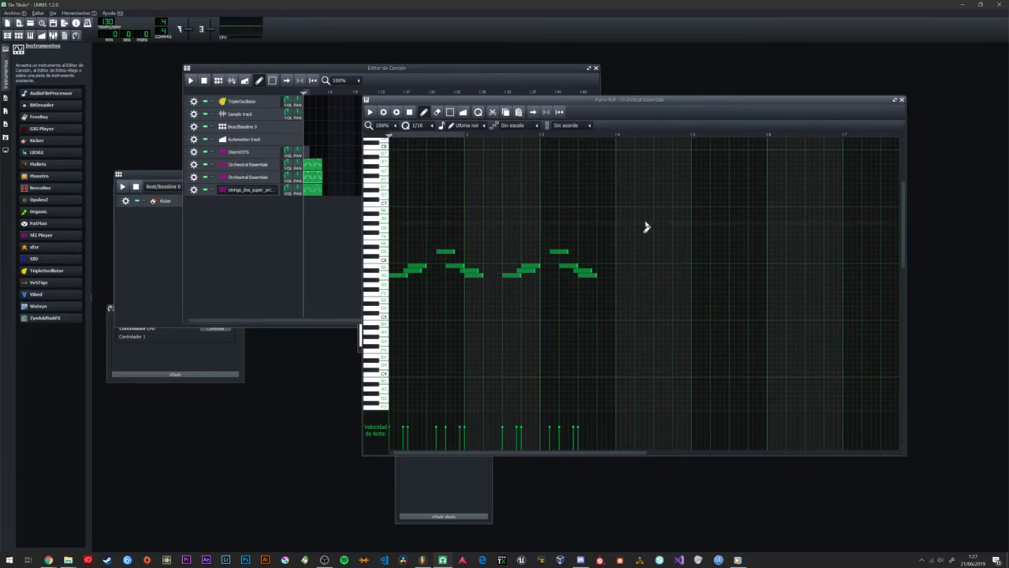
pyautogui.moveTo(399, 275); pyautogui.dragTo(454, 300)
pyautogui.hotkey('ctrl', 'z')
pyautogui.hotkey('ctrl', 'a')
pyautogui.moveTo(400, 276); pyautogui.dragTo(398, 318)
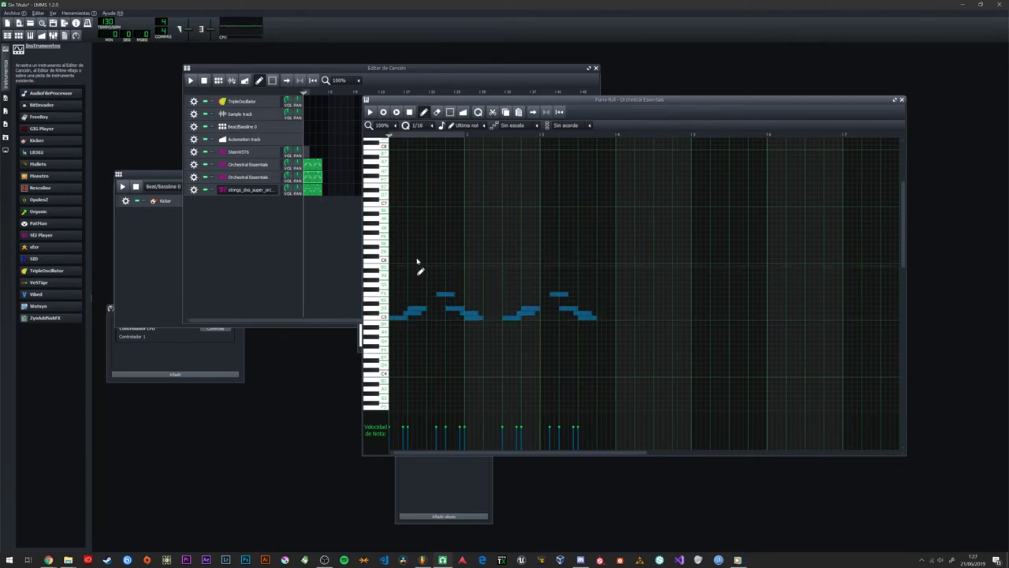
pyautogui.click(191, 81)
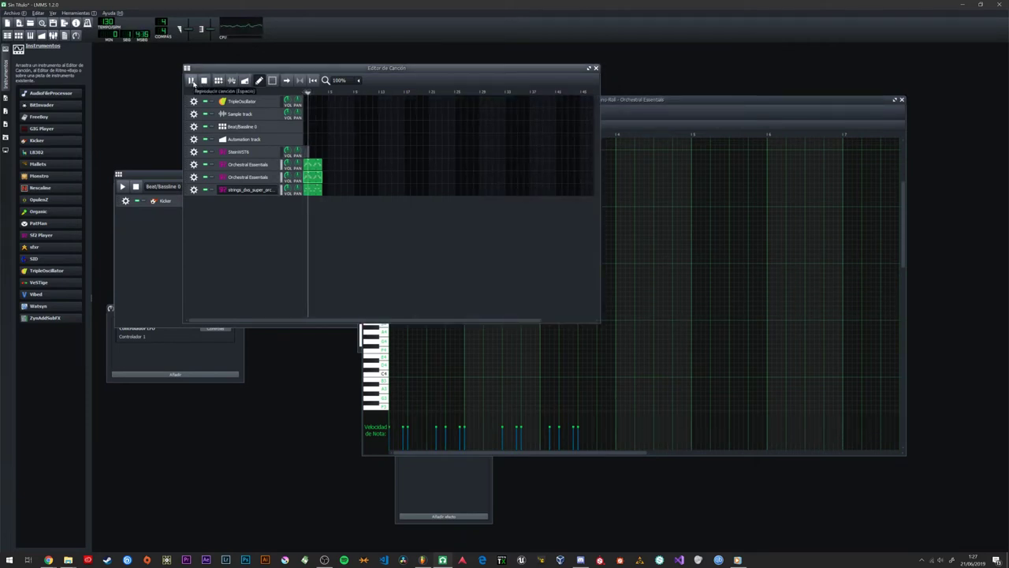
pyautogui.click(203, 81)
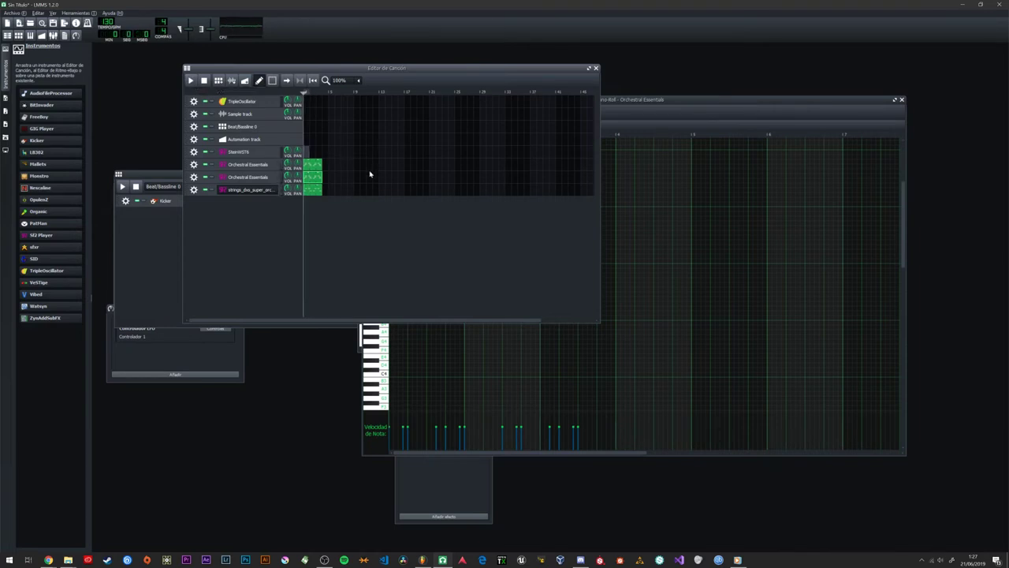
# Step: Delete the pattern from the first Orchestral Essentials track and play the song with the remaining parts
pyautogui.rightClick(312, 167)
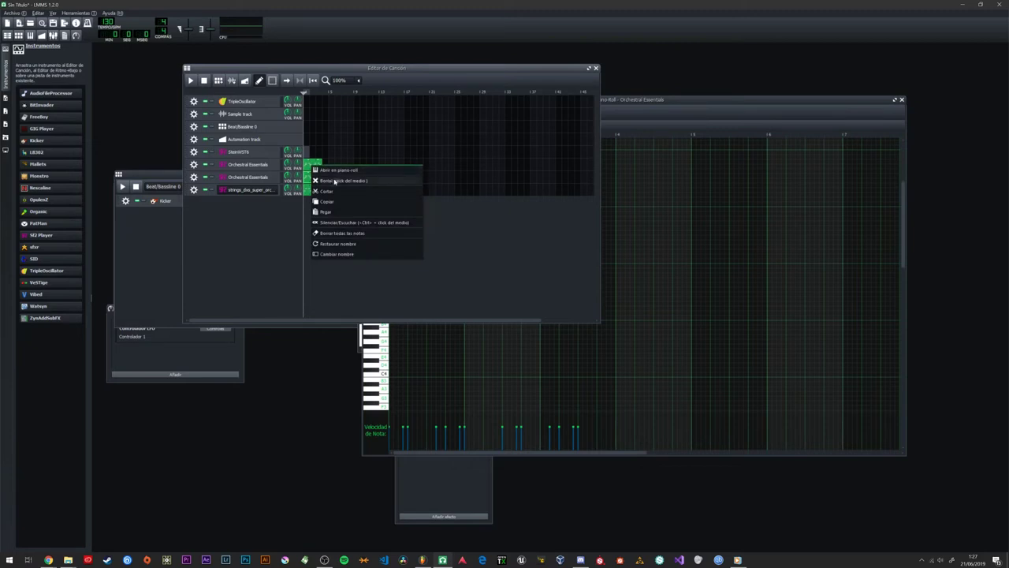
pyautogui.click(333, 182)
pyautogui.click(242, 177)
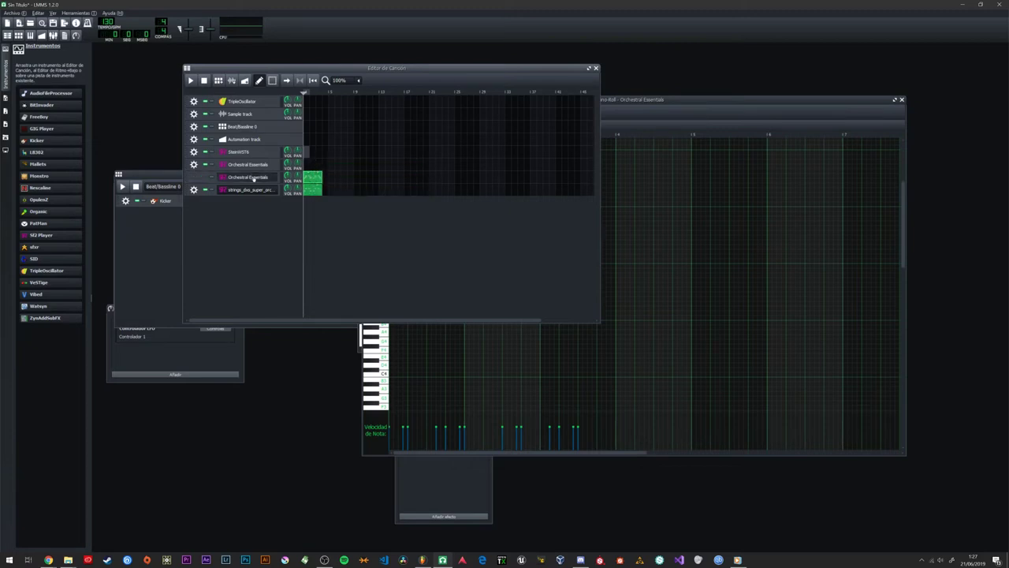
pyautogui.click(457, 174)
pyautogui.press('space')
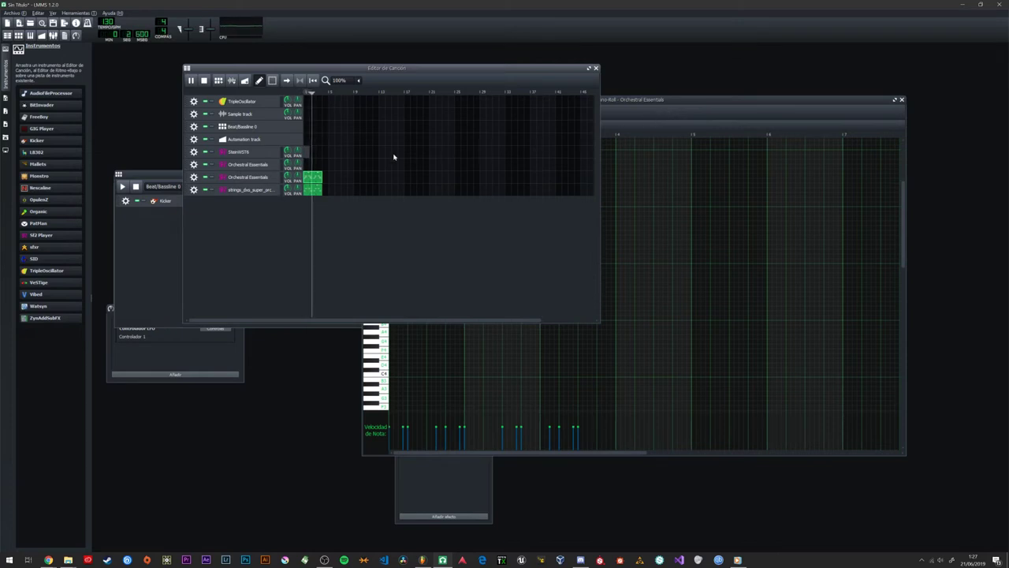
pyautogui.click(257, 182)
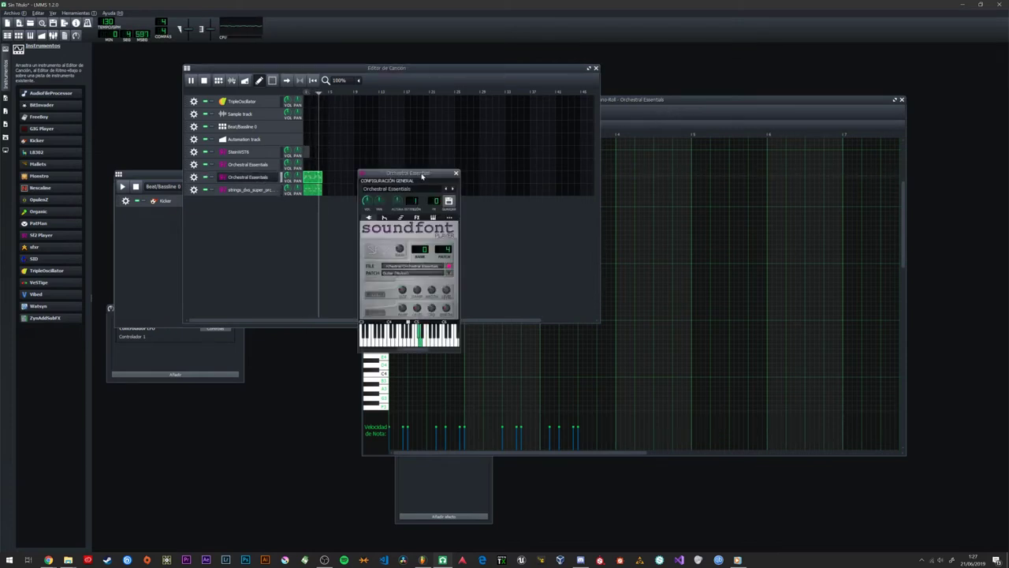
pyautogui.click(456, 173)
pyautogui.press('space')
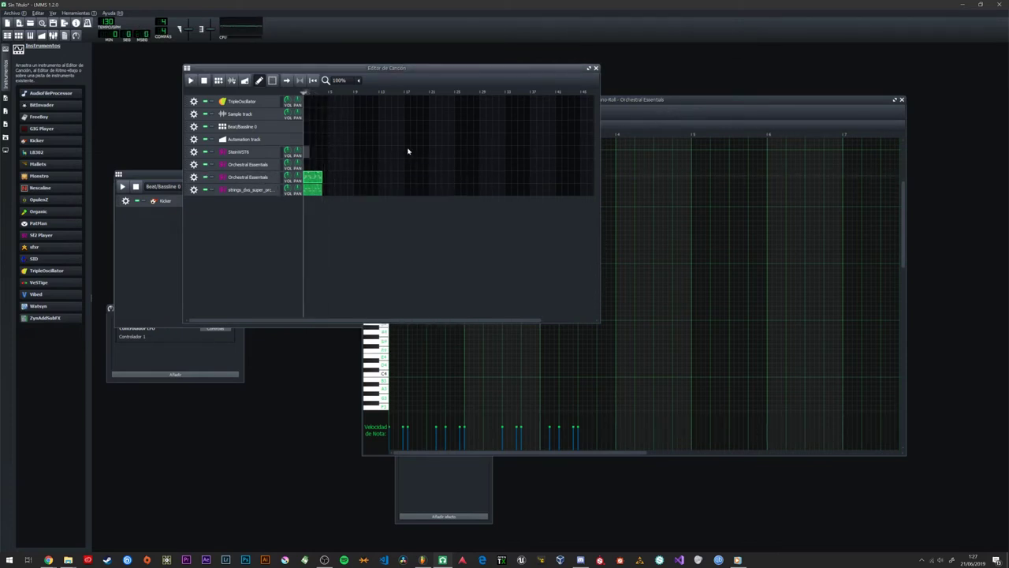
# Step: Rearrange the Beat+Bassline Editor, FX Mixer and Song Editor windows so they no longer overlap each other
pyautogui.moveTo(172, 180); pyautogui.dragTo(168, 359)
pyautogui.moveTo(151, 182); pyautogui.dragTo(207, 228)
pyautogui.click(357, 69)
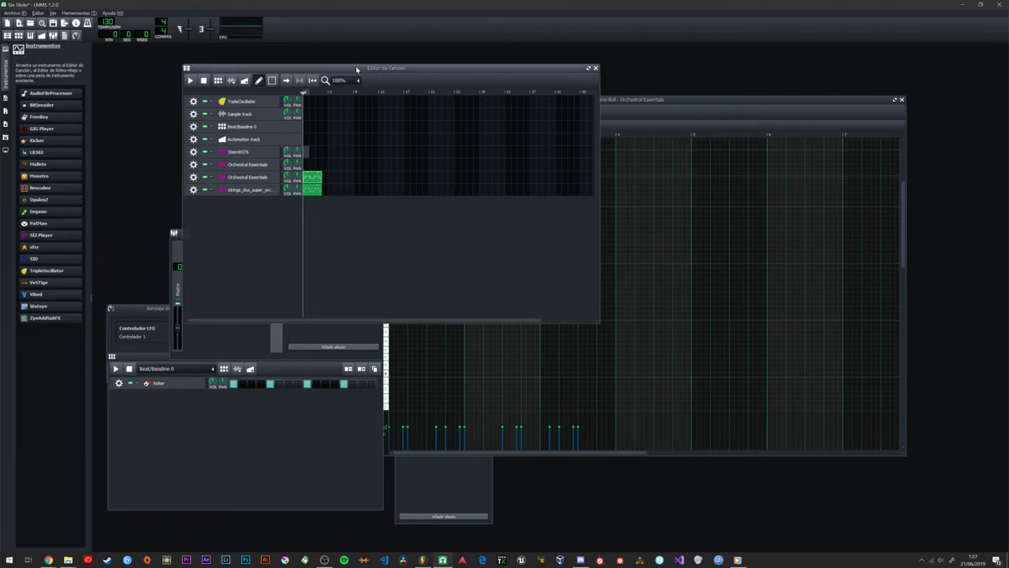
pyautogui.moveTo(324, 75); pyautogui.dragTo(518, 84)
pyautogui.moveTo(331, 233); pyautogui.dragTo(300, 224)
pyautogui.moveTo(239, 225); pyautogui.dragTo(237, 117)
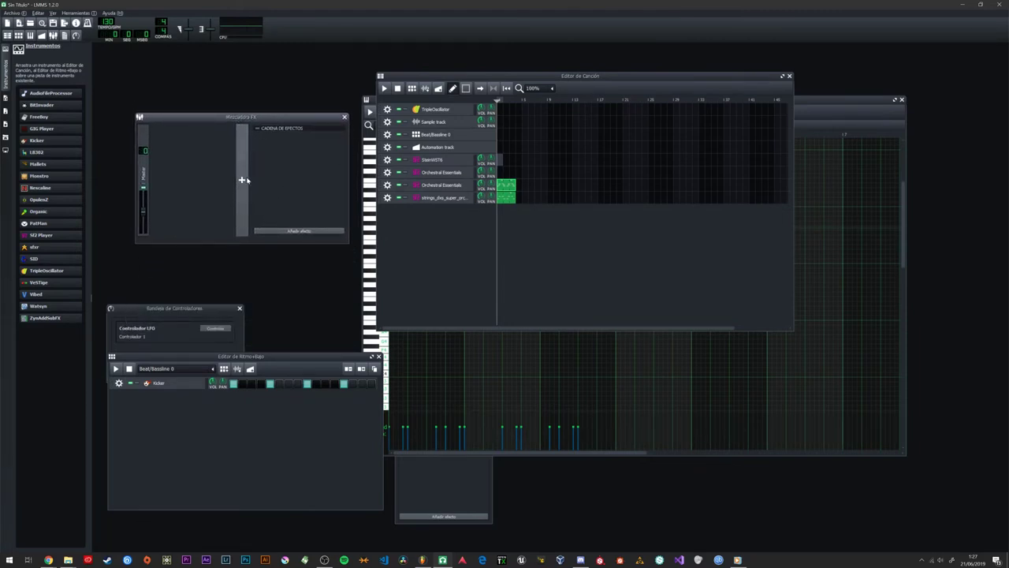
pyautogui.moveTo(637, 81); pyautogui.dragTo(789, 74)
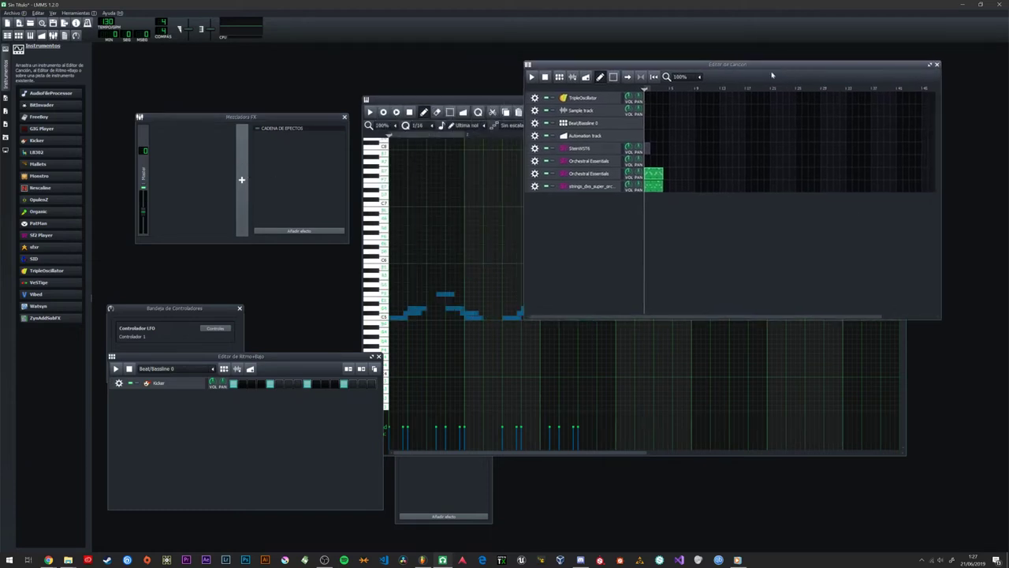
# Step: Switch to FL Studio, open its mixer and move the mixer window higher over the playlist
pyautogui.click(422, 560)
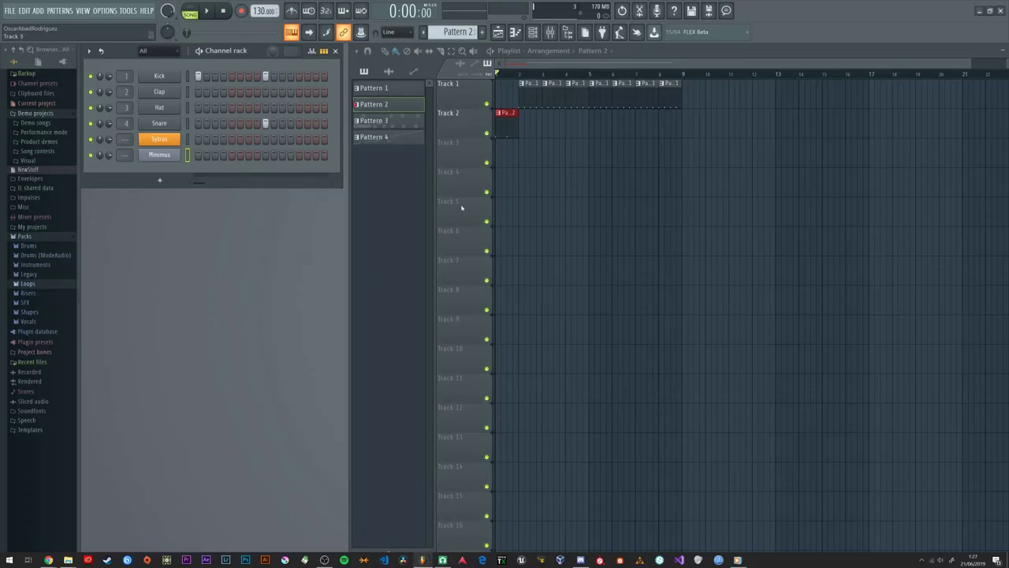
pyautogui.click(549, 32)
pyautogui.moveTo(441, 137); pyautogui.dragTo(422, 123)
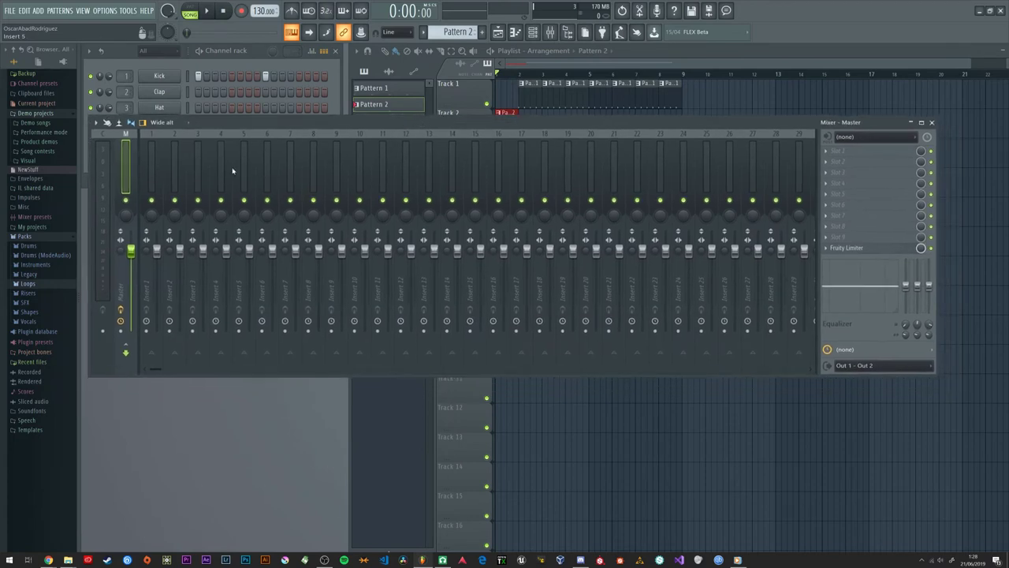
# Step: Examine the effect slots of the Master and Insert 7 mixer tracks, and close the mixer
pyautogui.click(853, 156)
pyautogui.press('Escape')
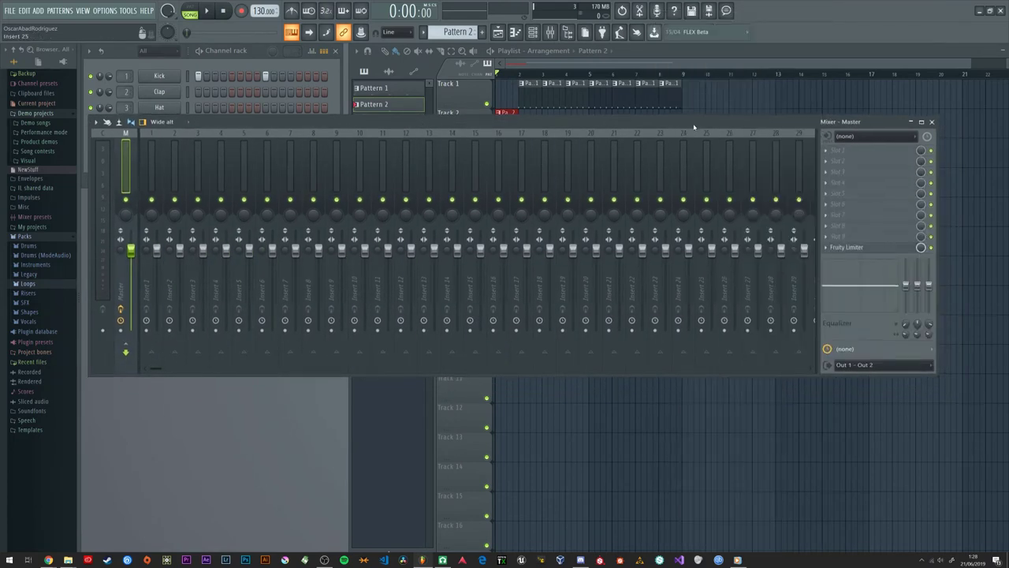
pyautogui.click(288, 171)
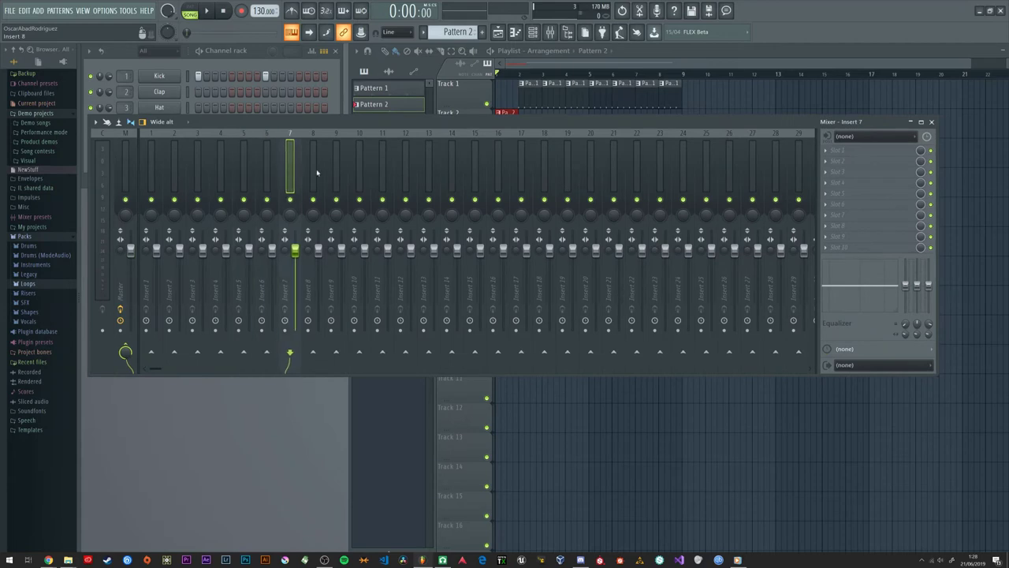
pyautogui.click(849, 162)
pyautogui.click(602, 142)
pyautogui.click(931, 123)
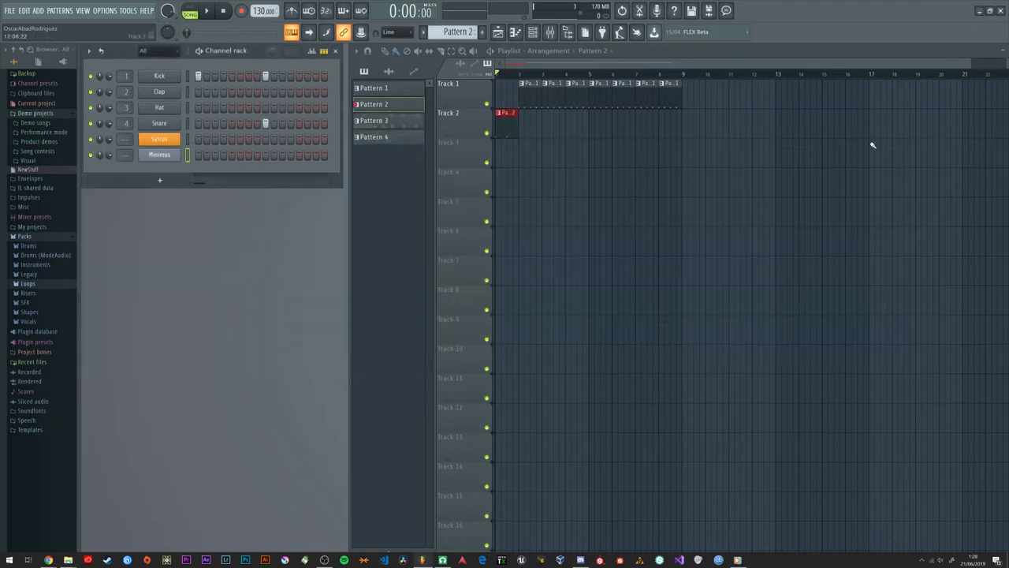
# Step: Switch to LMMS and show the effects chain of the second Orchestral Essentials instrument
pyautogui.hotkey('alt', 'Tab')
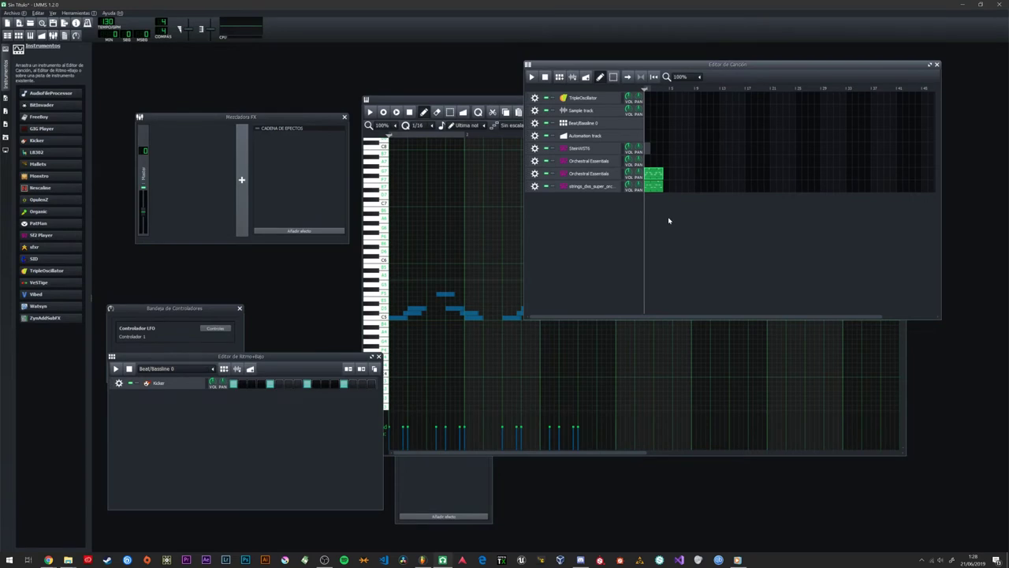
pyautogui.click(591, 186)
pyautogui.moveTo(418, 179); pyautogui.dragTo(585, 242)
pyautogui.click(588, 161)
pyautogui.click(593, 174)
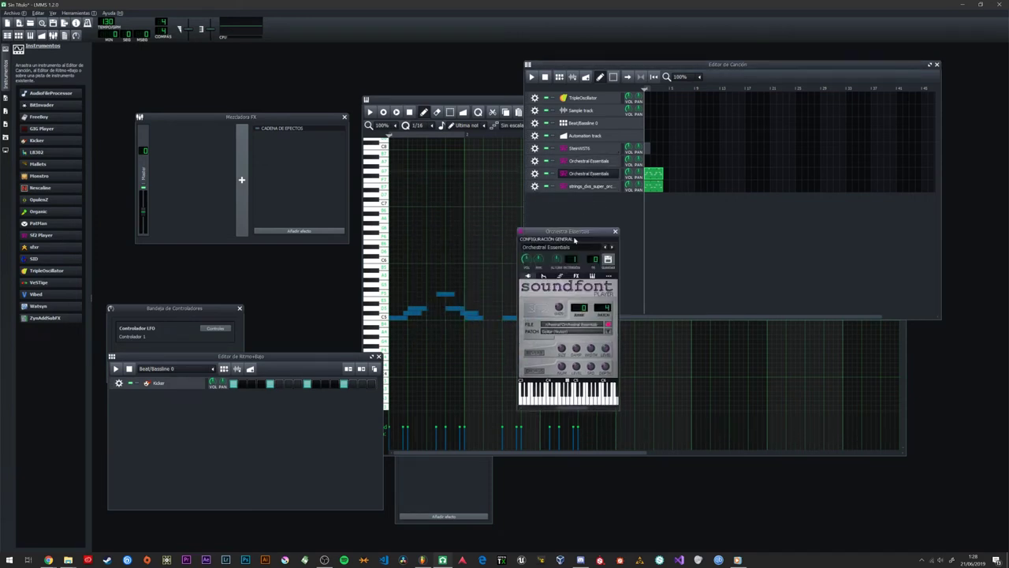
pyautogui.click(577, 276)
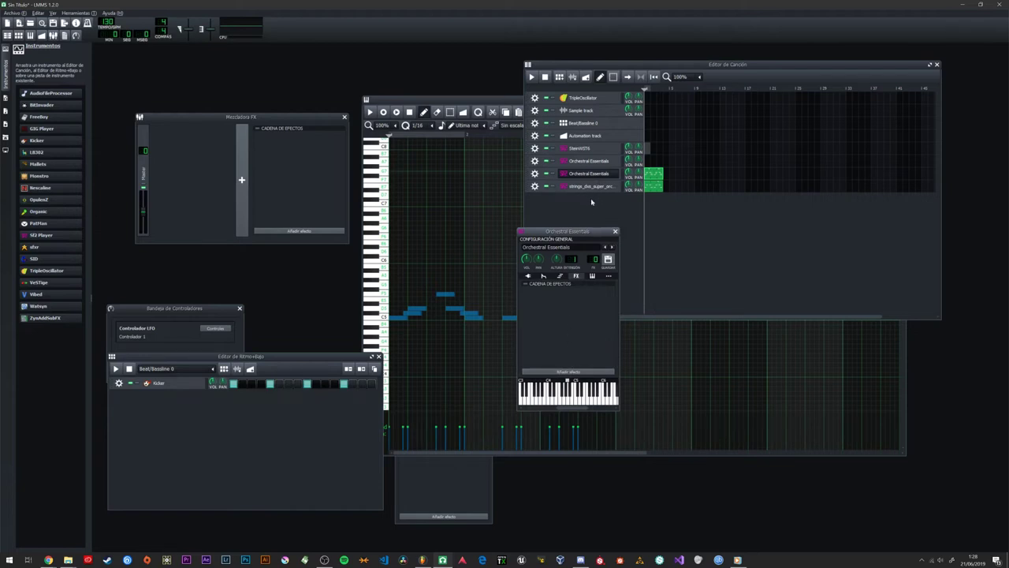
# Step: Add a new channel to the FX Mixer and name it Cuerdas
pyautogui.click(241, 180)
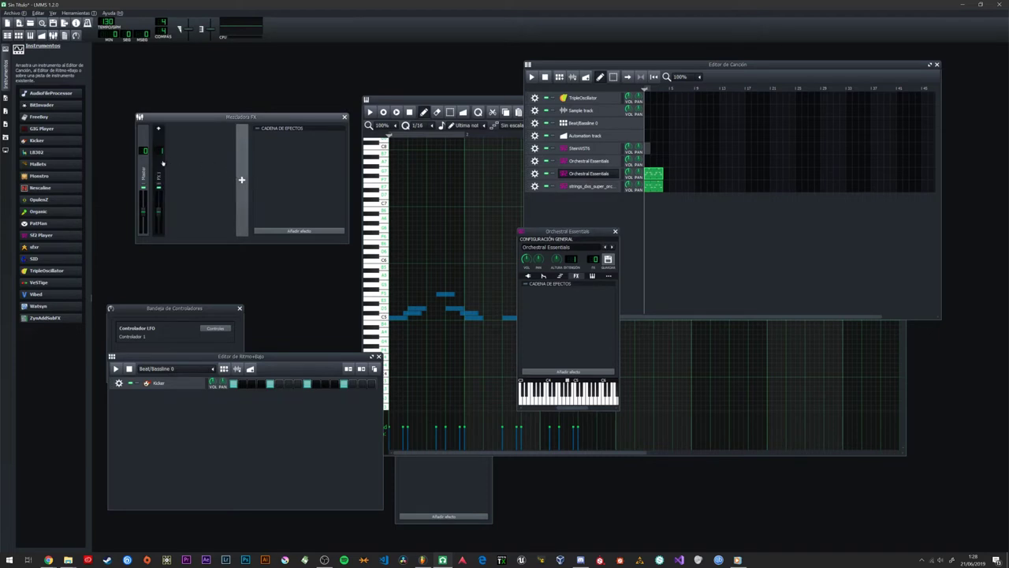
pyautogui.click(164, 164)
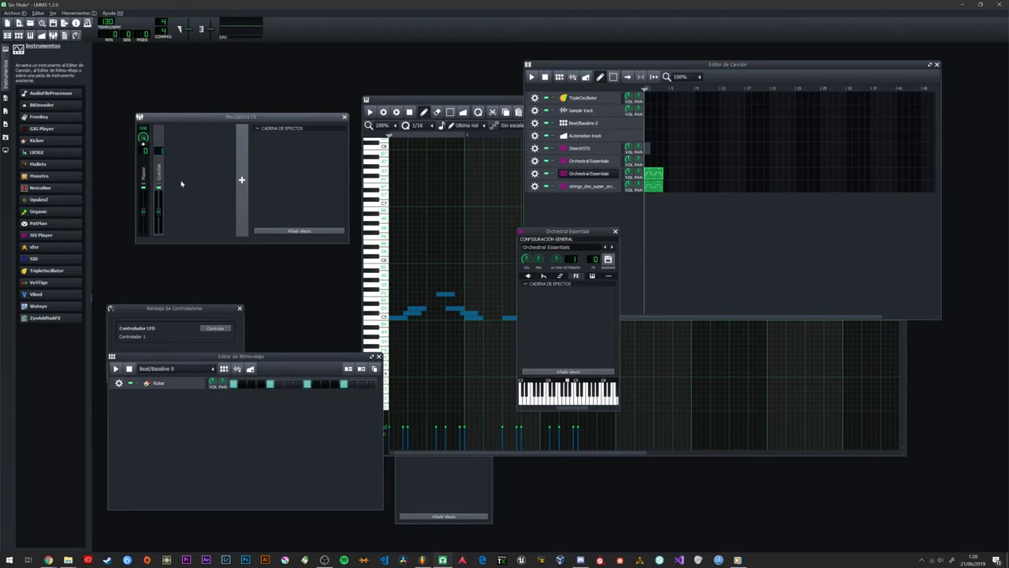
# Step: Route the second Orchestral Essentials and strings_dxs_super_orchestra instruments to FX channel 1, and check the other soundfont tracks' channel assignments
pyautogui.moveTo(568, 231); pyautogui.dragTo(416, 176)
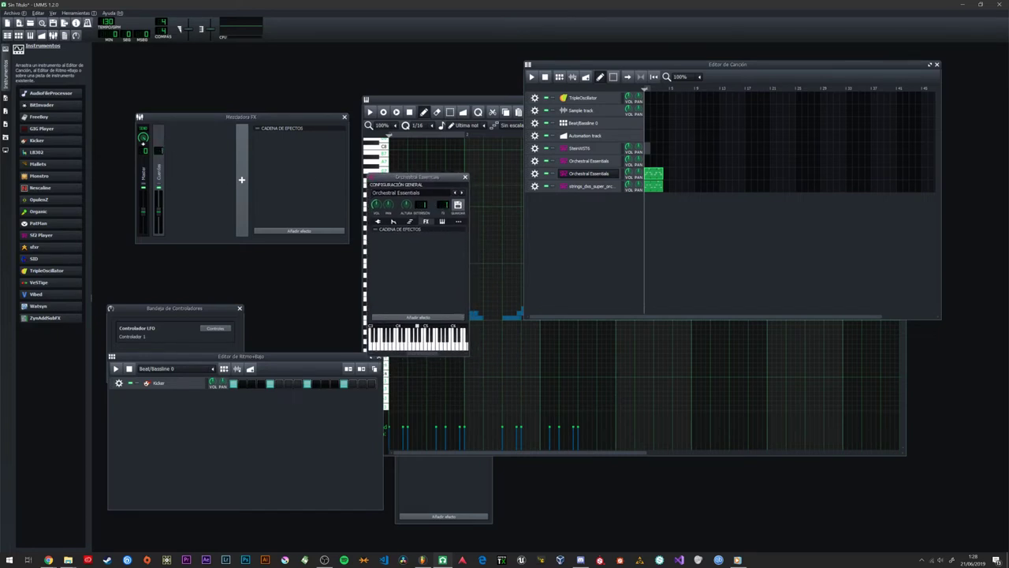
pyautogui.click(593, 161)
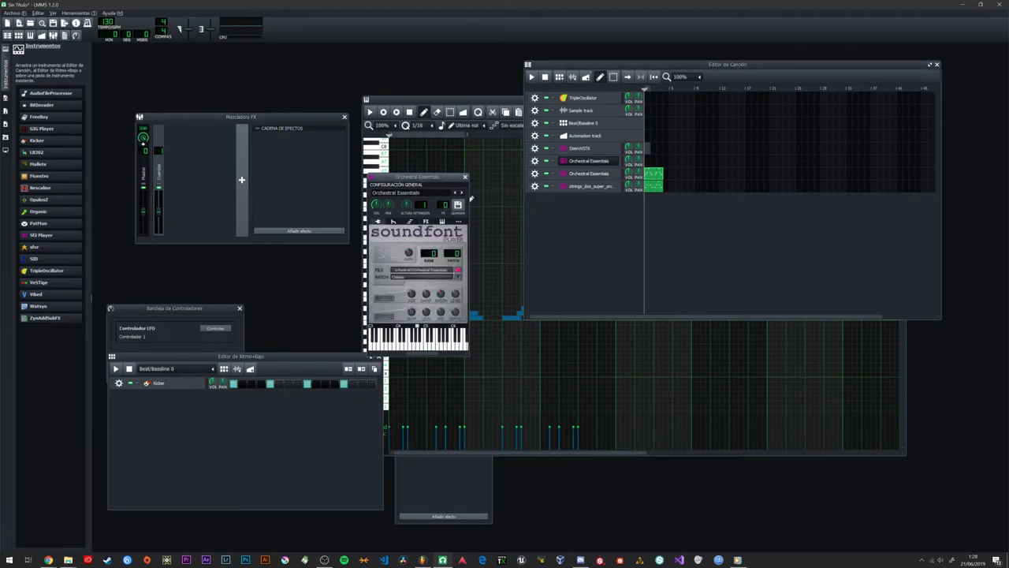
pyautogui.click(593, 149)
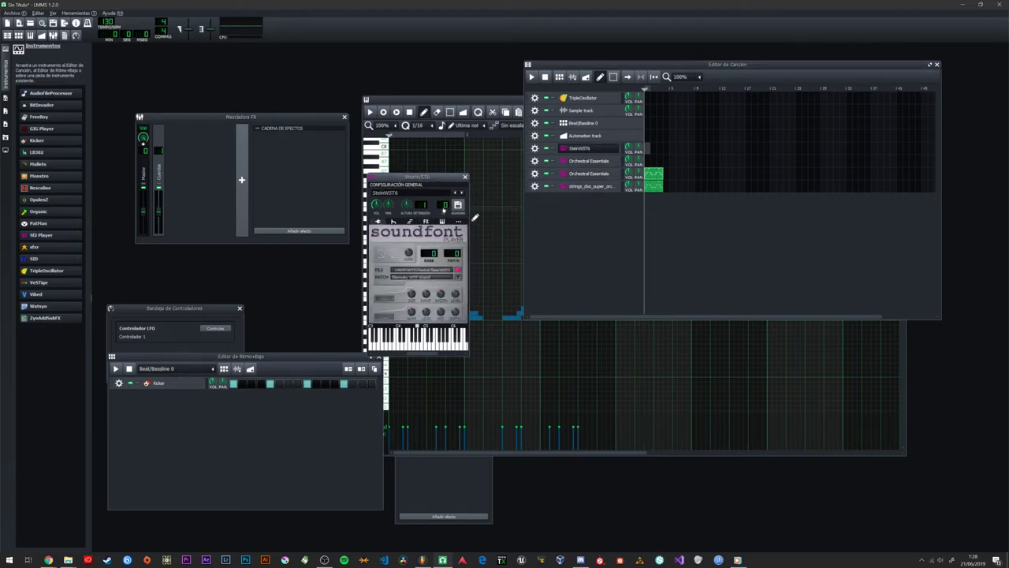
pyautogui.click(573, 186)
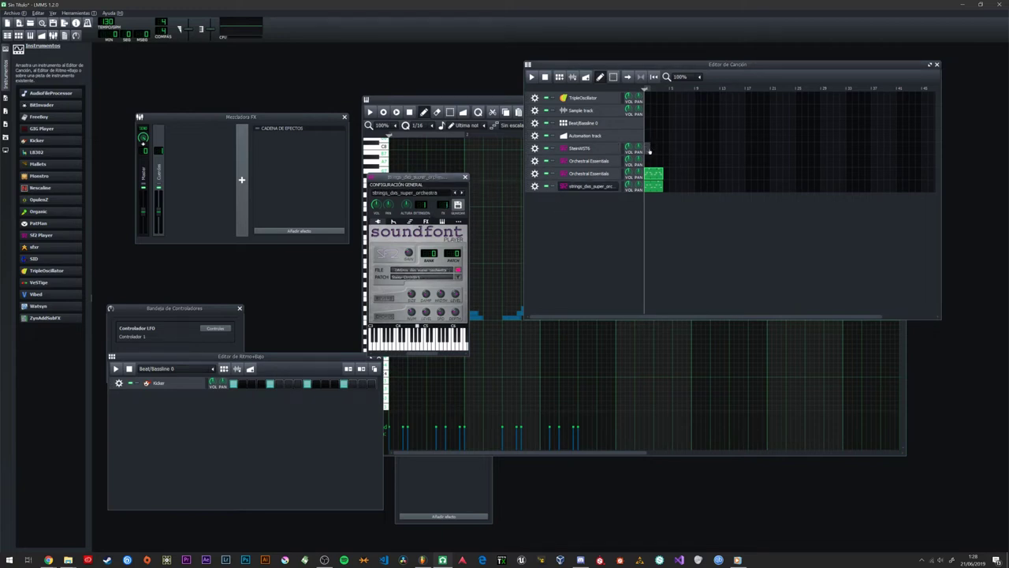
# Step: Audition the second Orchestral Essentials pattern in the piano roll while watching the FX Mixer levels, and close the piano roll
pyautogui.doubleClick(655, 178)
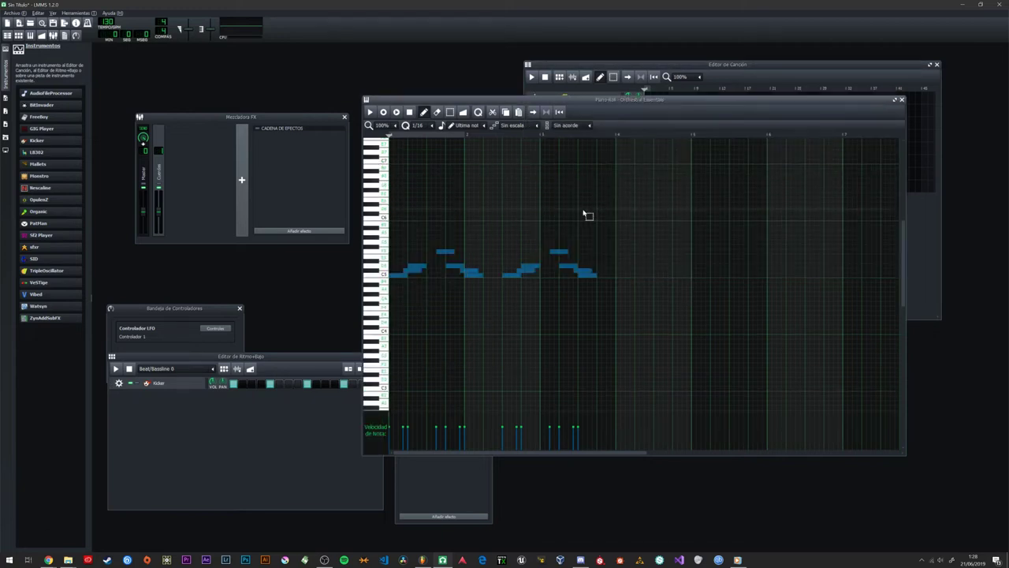
pyautogui.moveTo(174, 161); pyautogui.dragTo(165, 164)
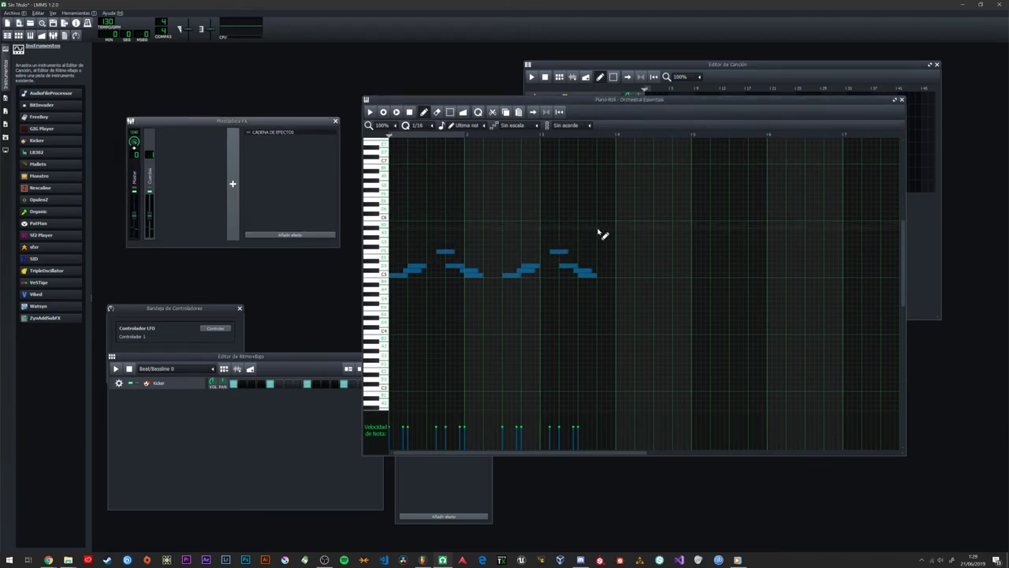
pyautogui.click(567, 260)
pyautogui.press('Delete')
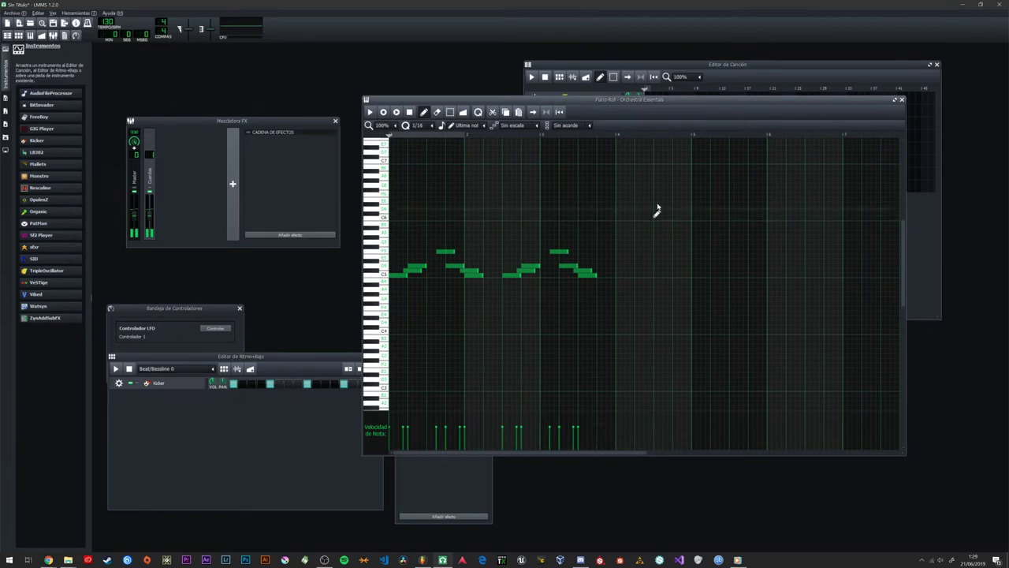
pyautogui.hotkey('ctrl', 'a')
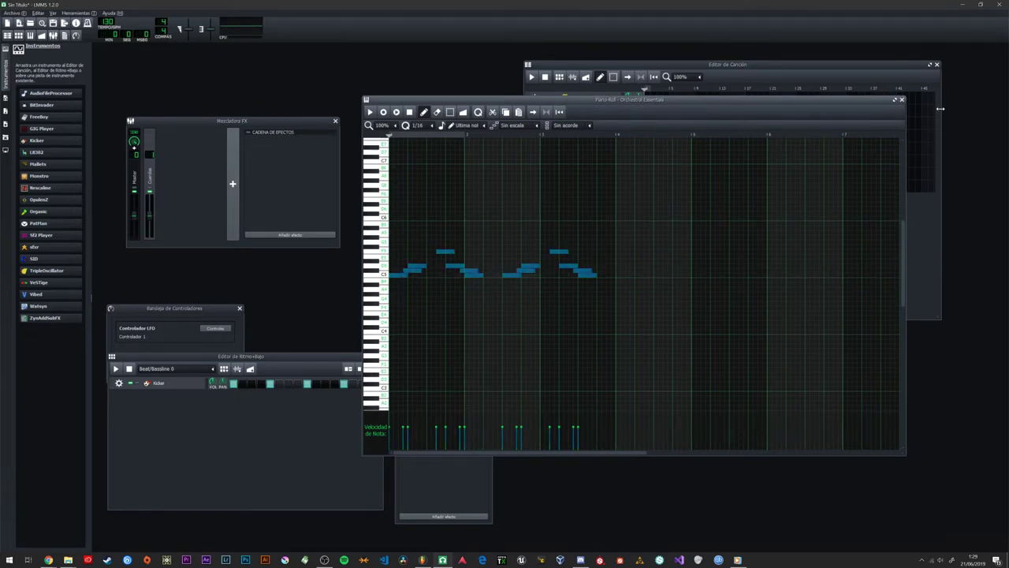
pyautogui.click(902, 100)
pyautogui.moveTo(789, 64); pyautogui.dragTo(770, 66)
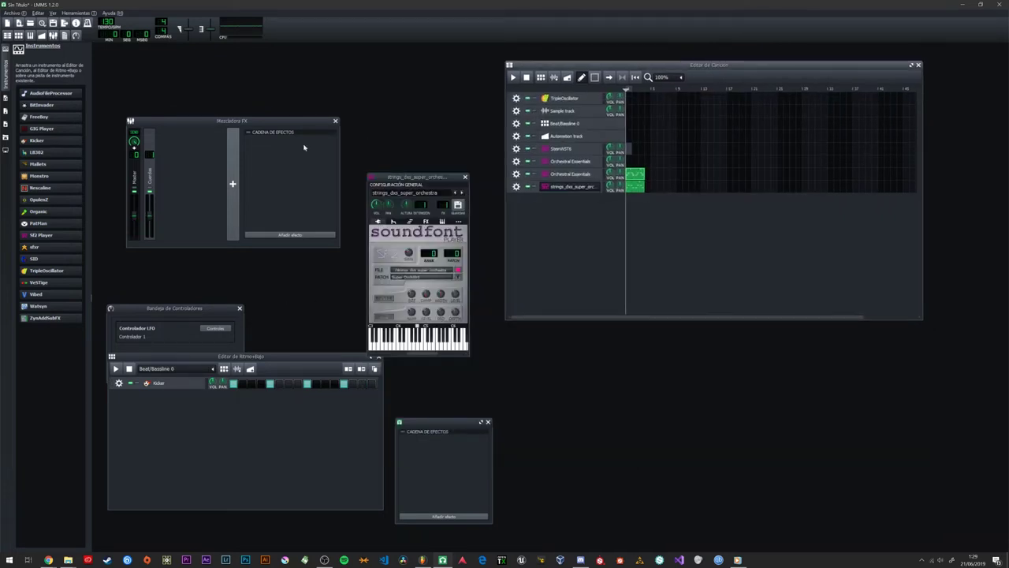
# Step: Switch to FL Studio and examine the Sytrus operator page and the Hat channel's sample and miscellaneous settings
pyautogui.click(423, 560)
pyautogui.click(170, 145)
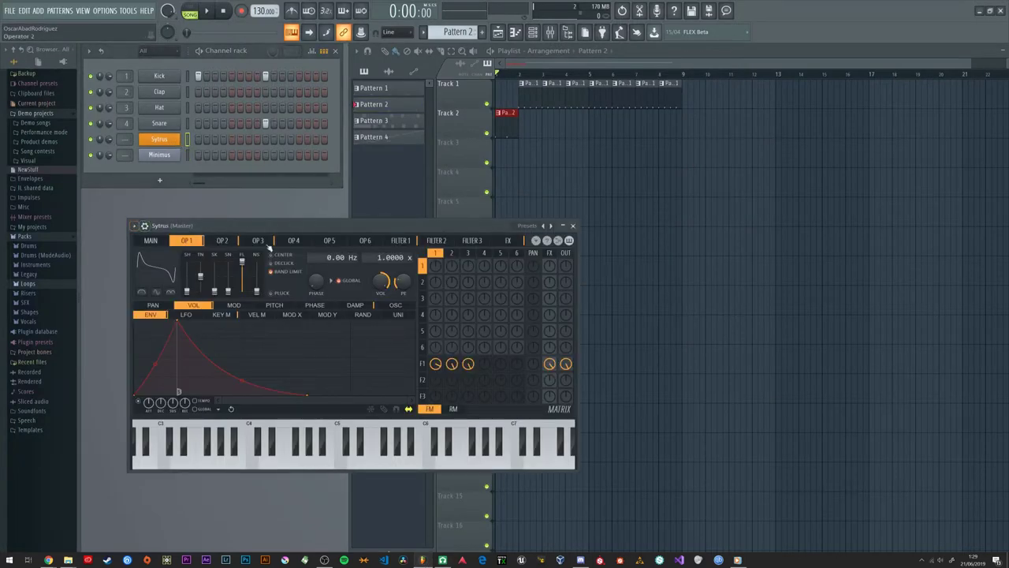
pyautogui.click(573, 225)
pyautogui.click(163, 126)
pyautogui.click(159, 107)
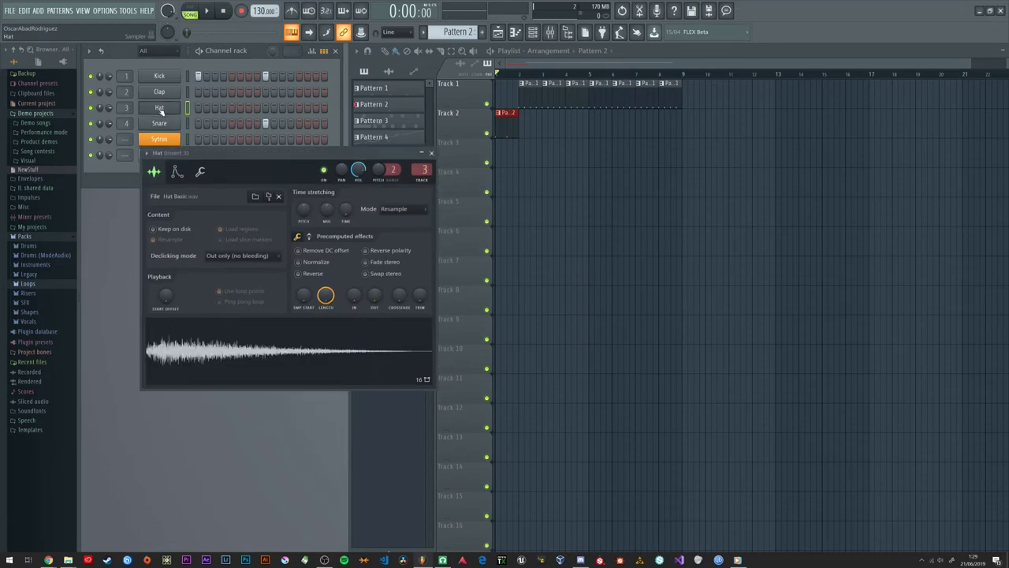
pyautogui.click(200, 171)
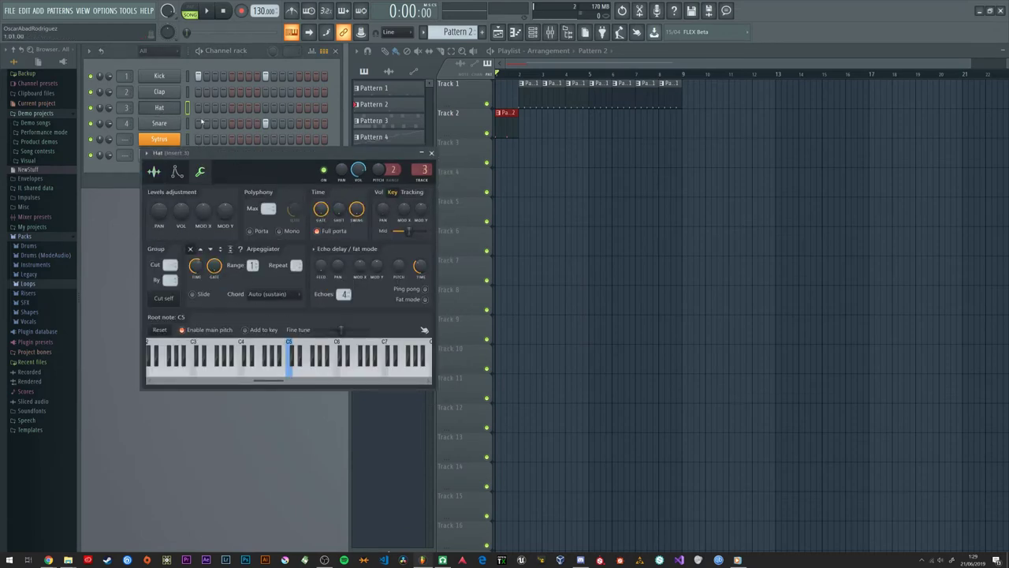
pyautogui.click(431, 152)
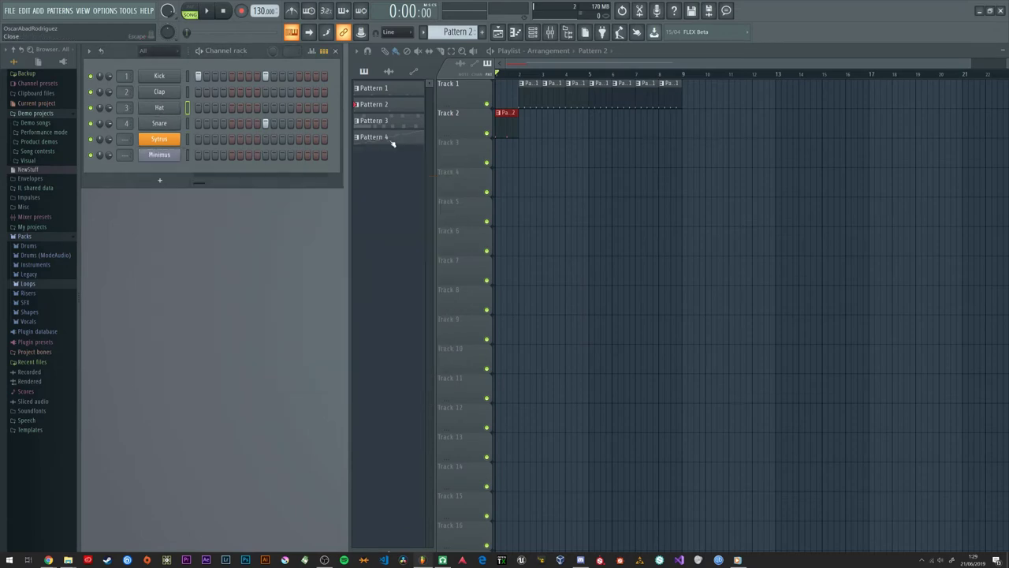
pyautogui.click(166, 113)
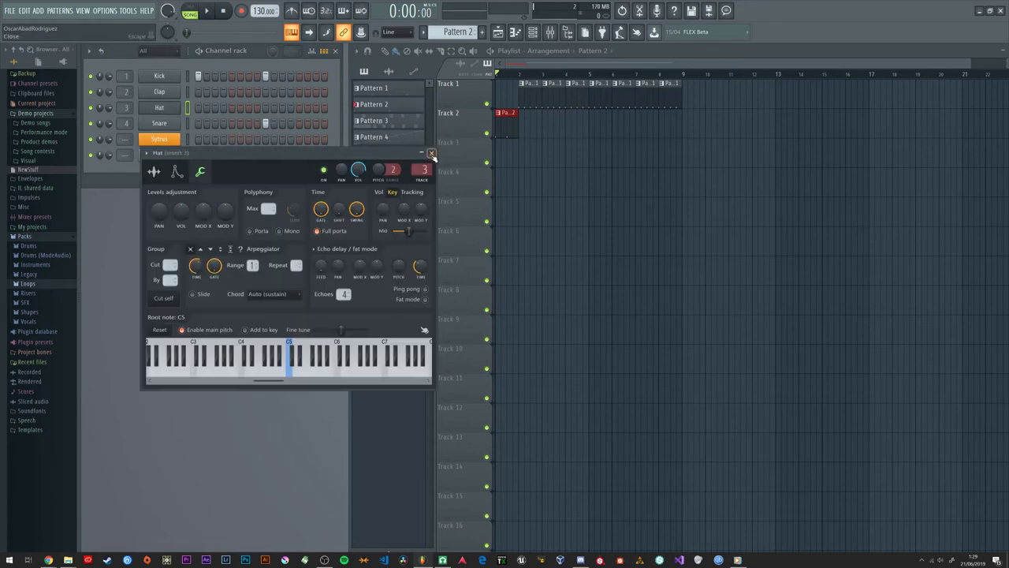
pyautogui.click(432, 152)
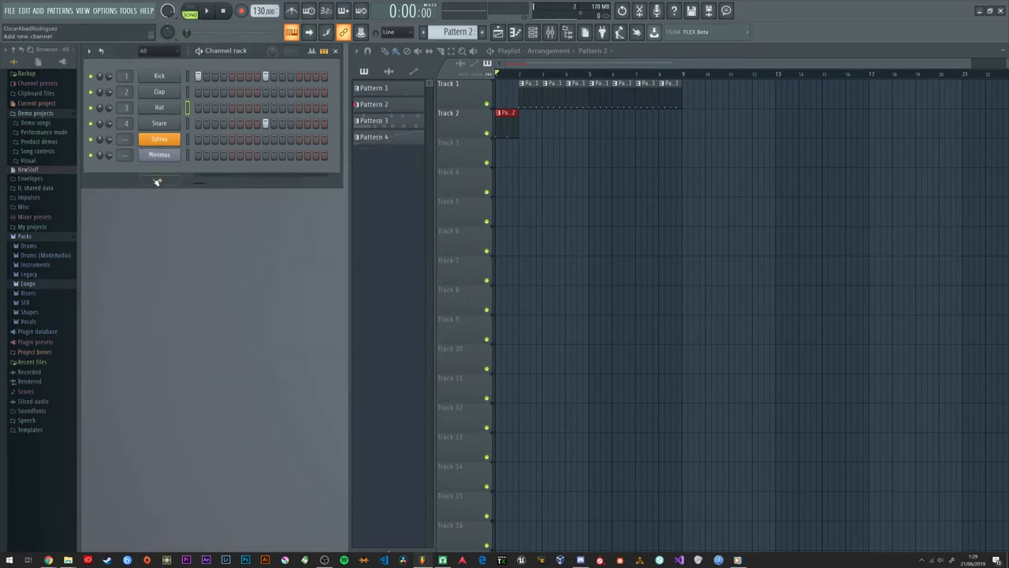
# Step: Open the Sytrus channel's piano roll and its instrument window, and show the miscellaneous channel settings
pyautogui.rightClick(178, 139)
pyautogui.click(204, 139)
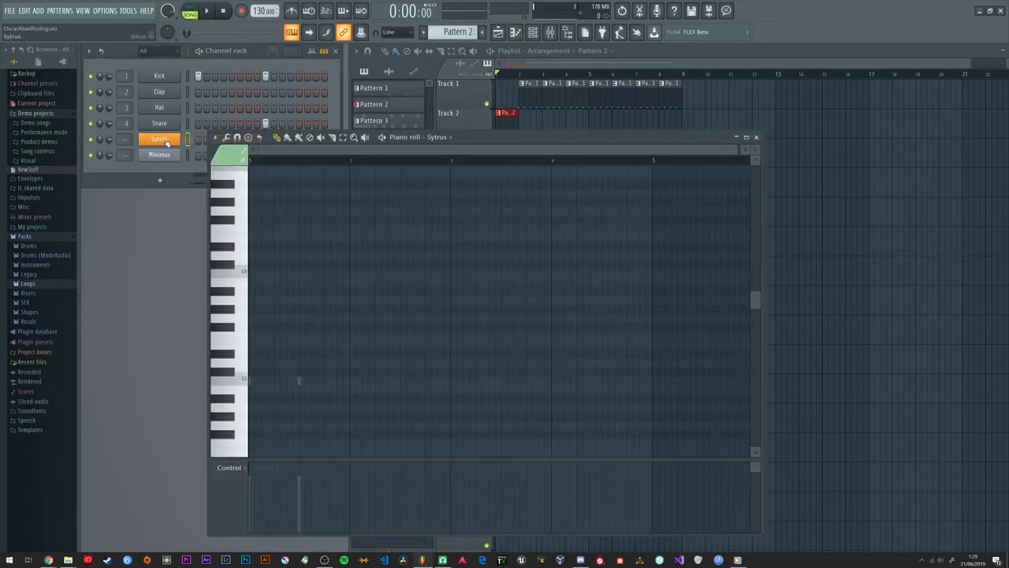
pyautogui.click(165, 142)
pyautogui.moveTo(210, 226); pyautogui.dragTo(369, 184)
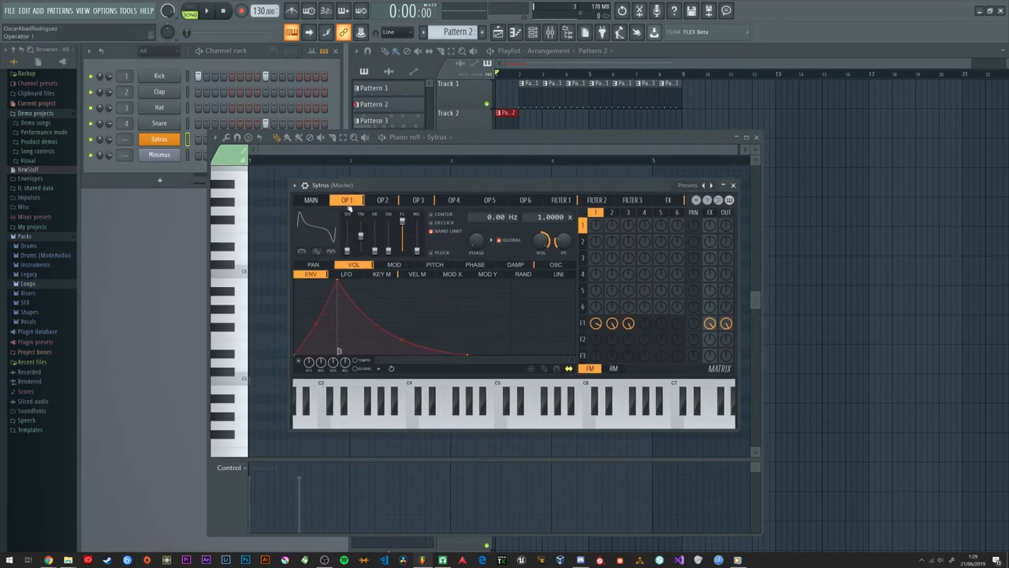
pyautogui.click(472, 406)
pyautogui.click(305, 184)
pyautogui.click(326, 204)
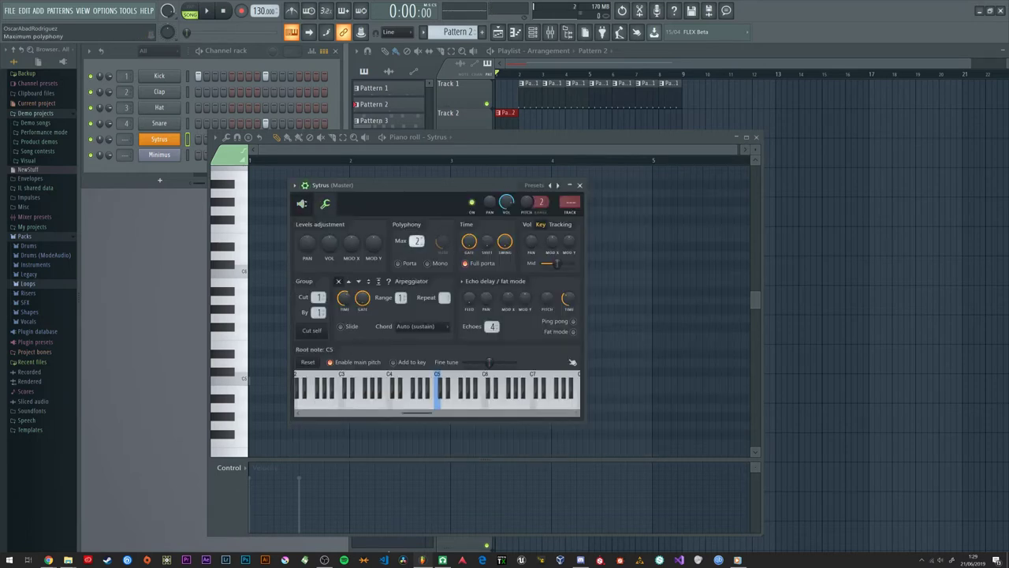
# Step: Turn on an upward arpeggio for Sytrus with range 4 and repeat 2, and audition it on several keys
pyautogui.click(348, 282)
pyautogui.click(442, 406)
pyautogui.scroll(1, 401, 298)
pyautogui.scroll(1, 444, 297)
pyautogui.click(469, 404)
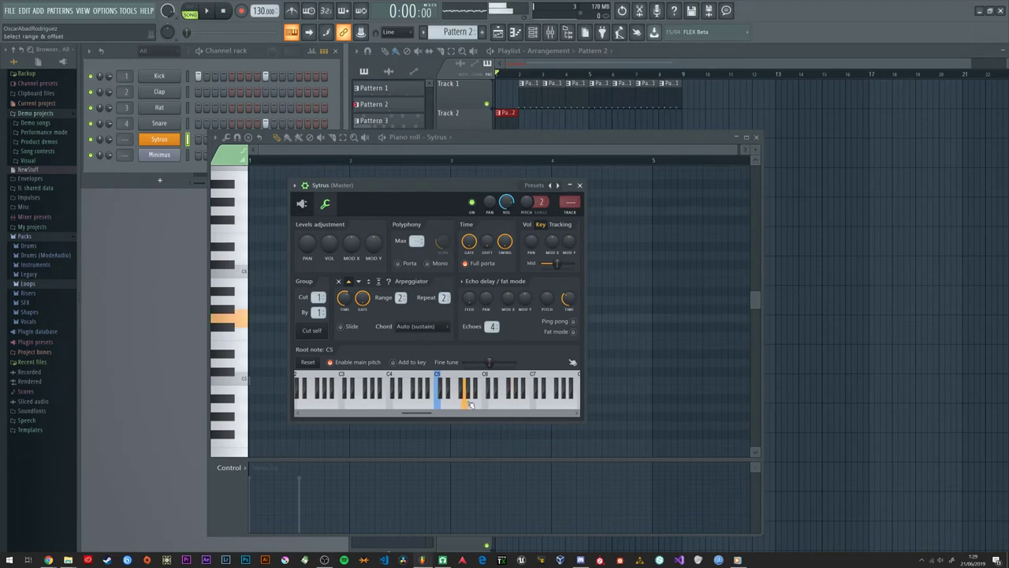
pyautogui.scroll(1, 401, 297)
pyautogui.click(463, 404)
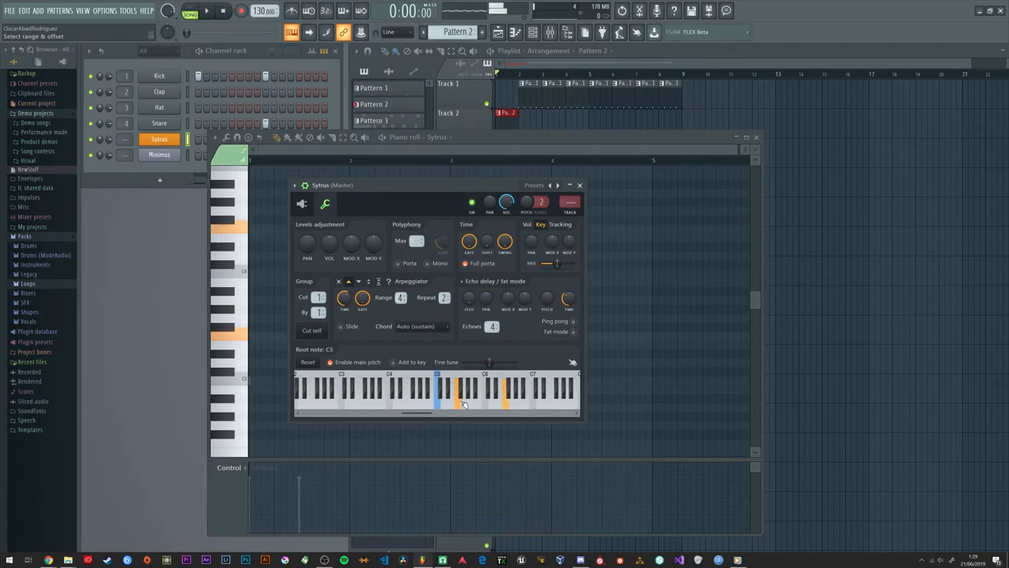
pyautogui.click(341, 402)
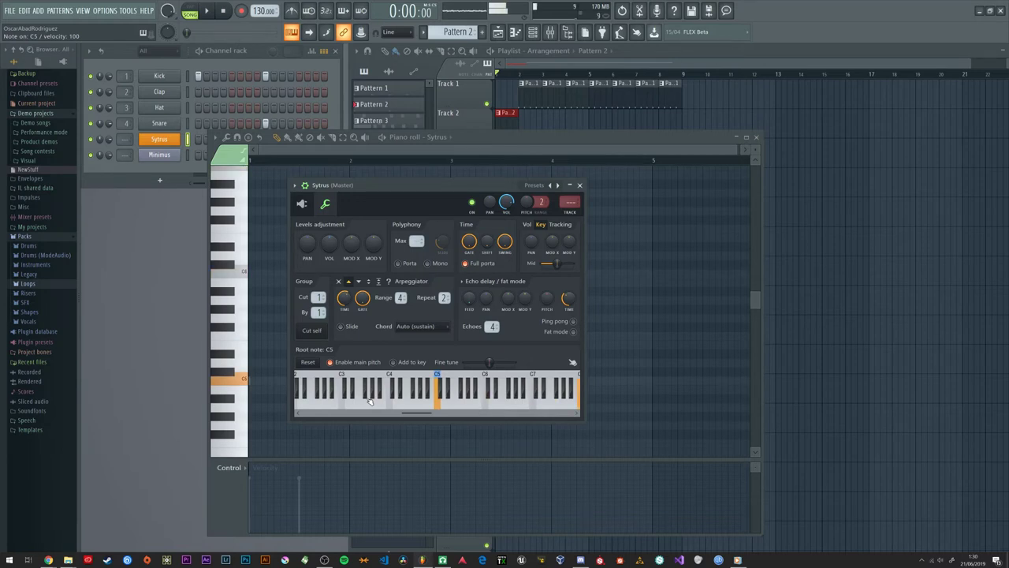
pyautogui.moveTo(370, 401); pyautogui.dragTo(370, 401)
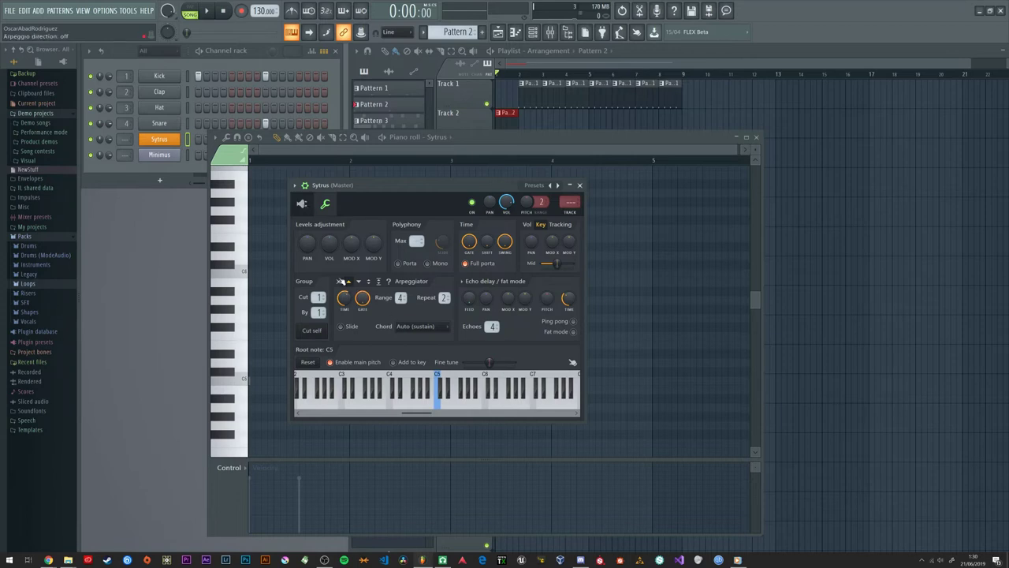
# Step: Return Sytrus to its plugin page and close both the instrument window and the piano roll
pyautogui.click(301, 204)
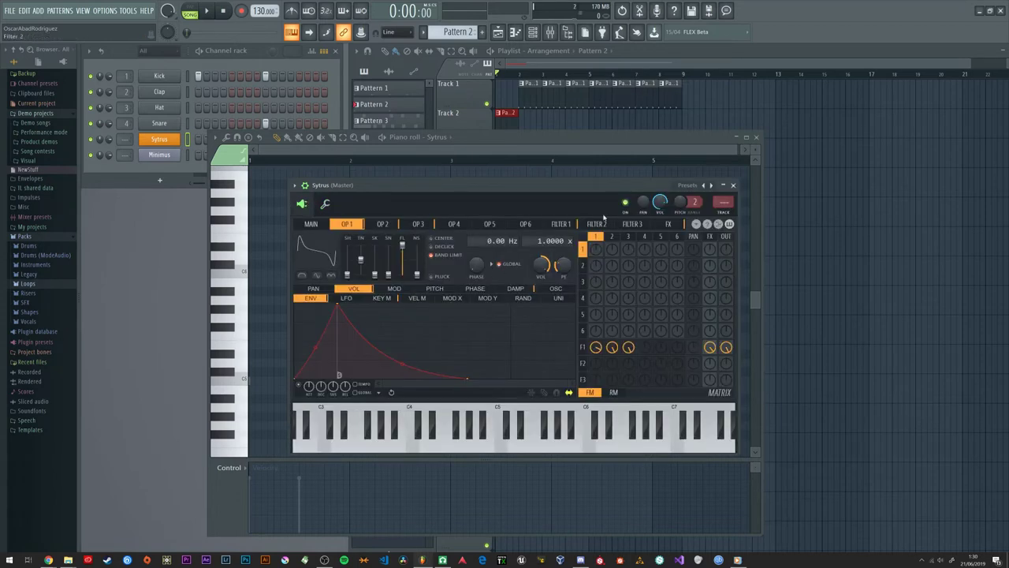
pyautogui.click(733, 185)
pyautogui.click(757, 138)
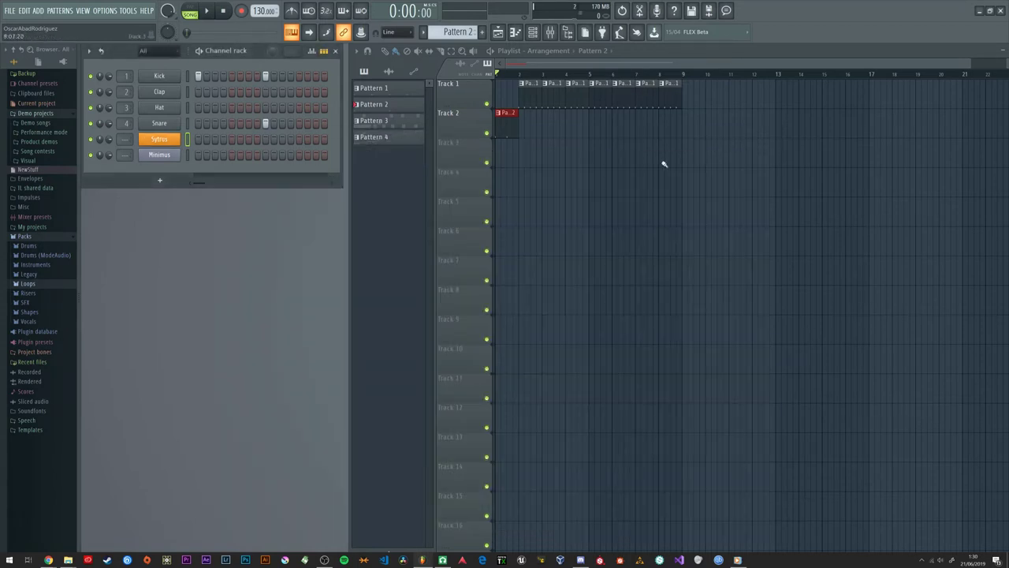
# Step: Switch to LMMS and rearrange the strings instrument and FX Mixer windows with more space between them
pyautogui.hotkey('alt', 'Tab')
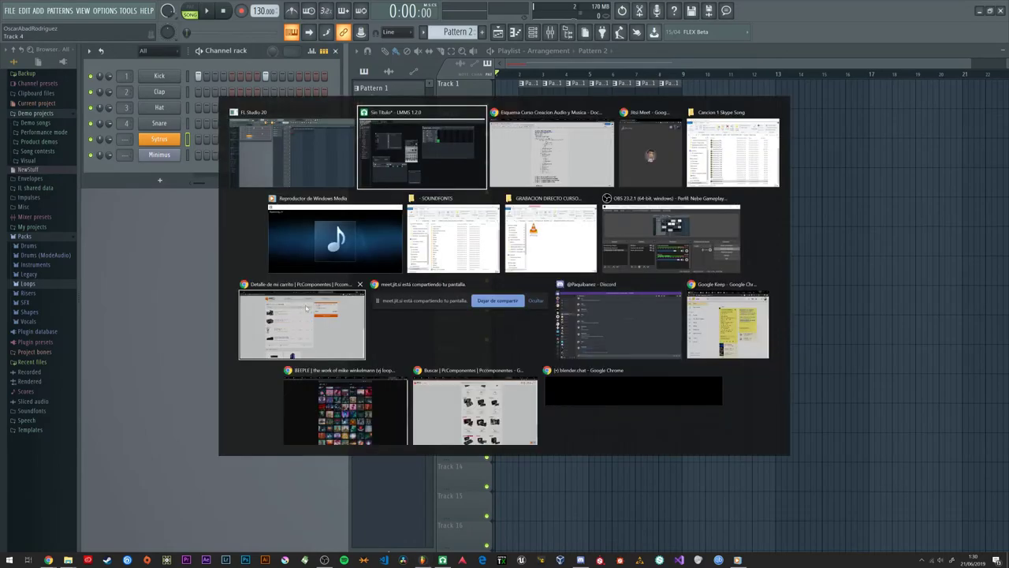
pyautogui.moveTo(424, 176); pyautogui.dragTo(433, 228)
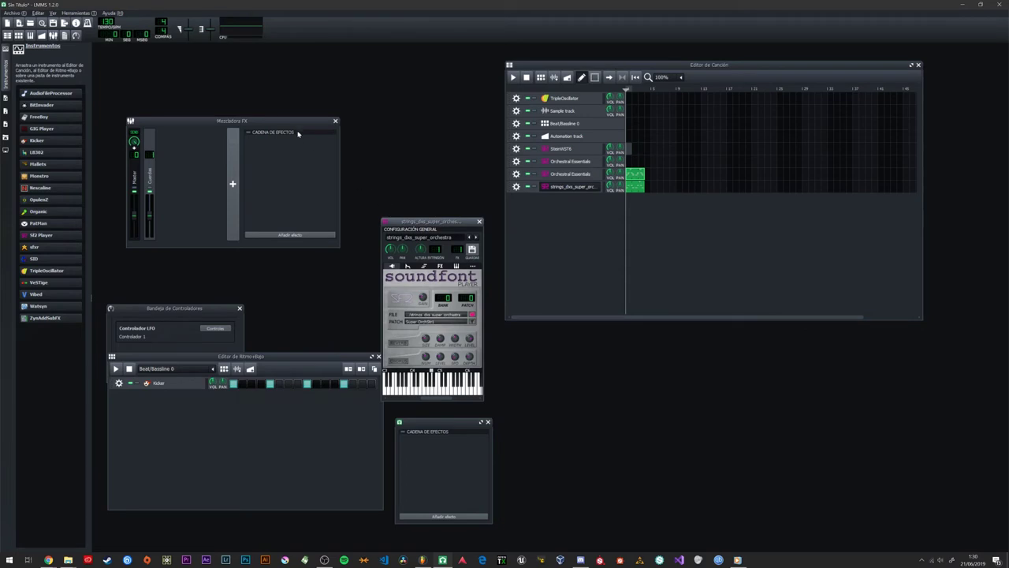
pyautogui.moveTo(299, 124); pyautogui.dragTo(301, 108)
pyautogui.moveTo(443, 224); pyautogui.dragTo(482, 230)
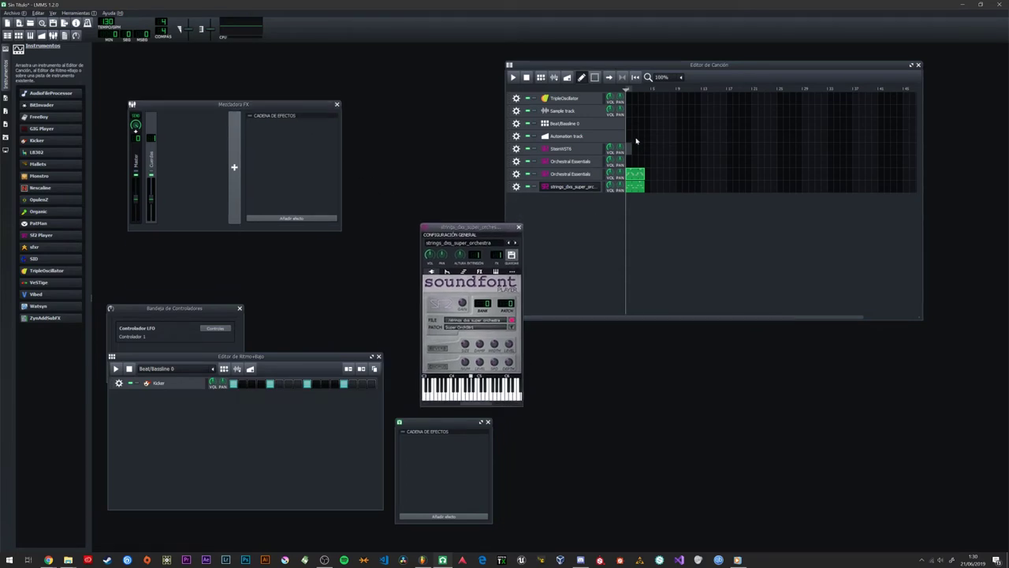
# Step: Move the FX Mixer and strings instrument windows further apart and select the Cuerdas mixer channel
pyautogui.moveTo(243, 105); pyautogui.dragTo(292, 100)
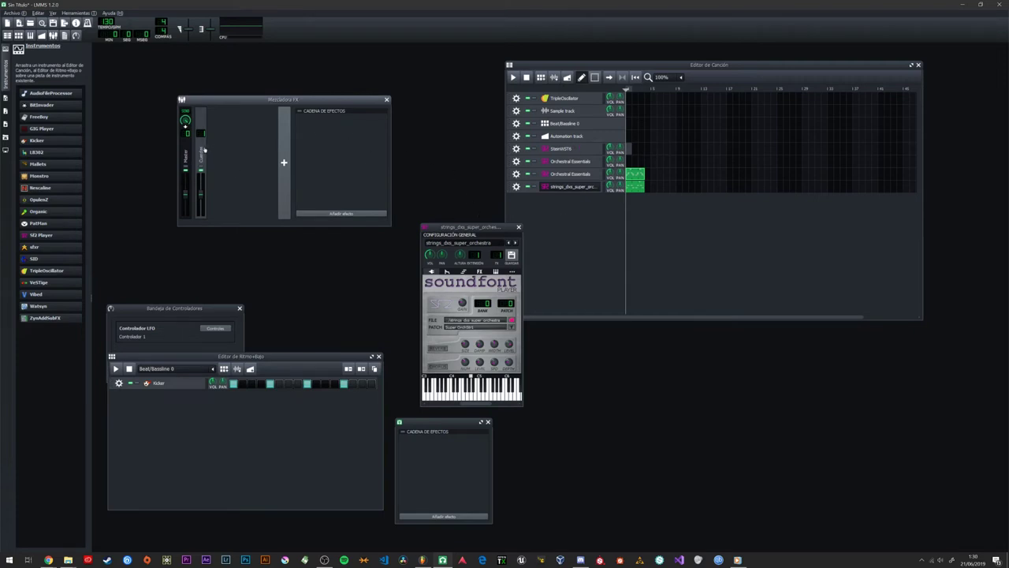
pyautogui.moveTo(497, 227); pyautogui.dragTo(628, 240)
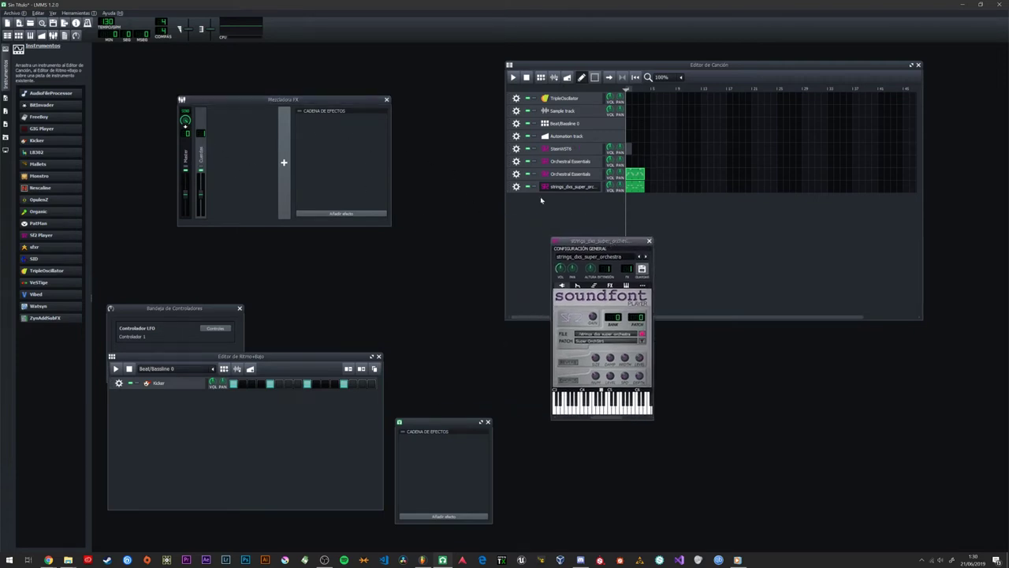
pyautogui.click(207, 148)
# Step: Try the C* Plate2x2 plate reverb in the Cuerdas channel's effects chain and remove it again
pyautogui.click(340, 213)
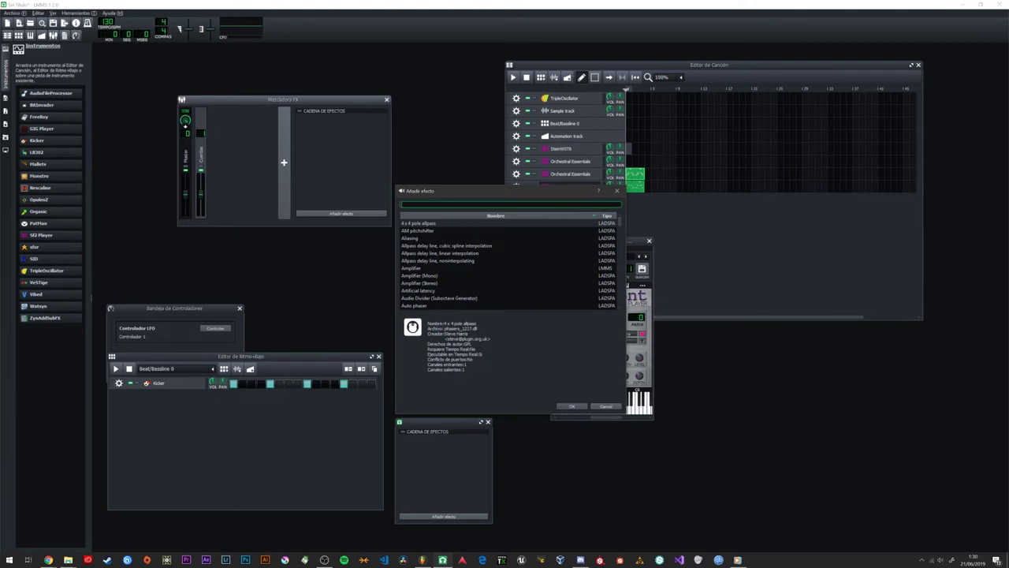
pyautogui.write('reverb')
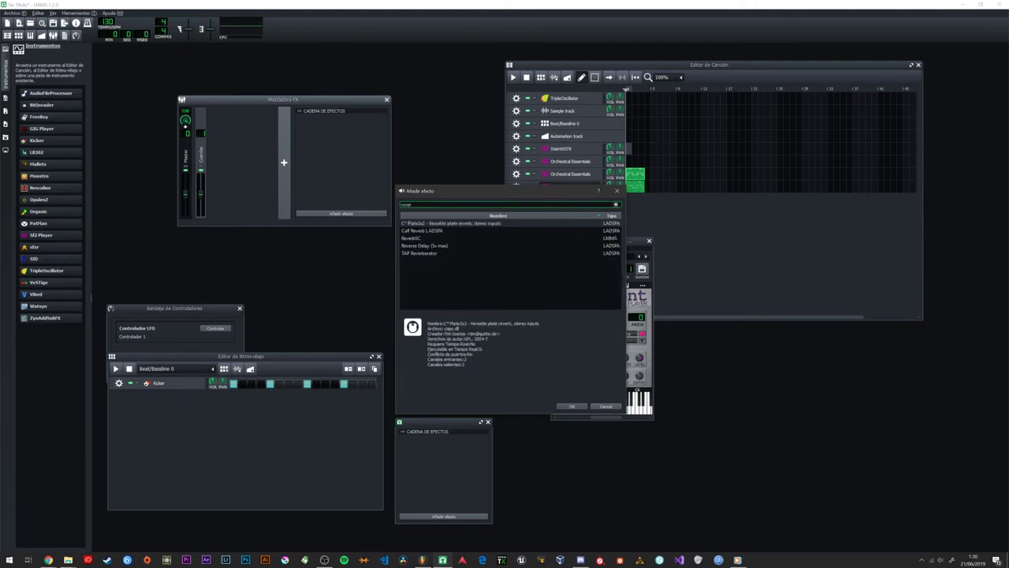
pyautogui.click(438, 230)
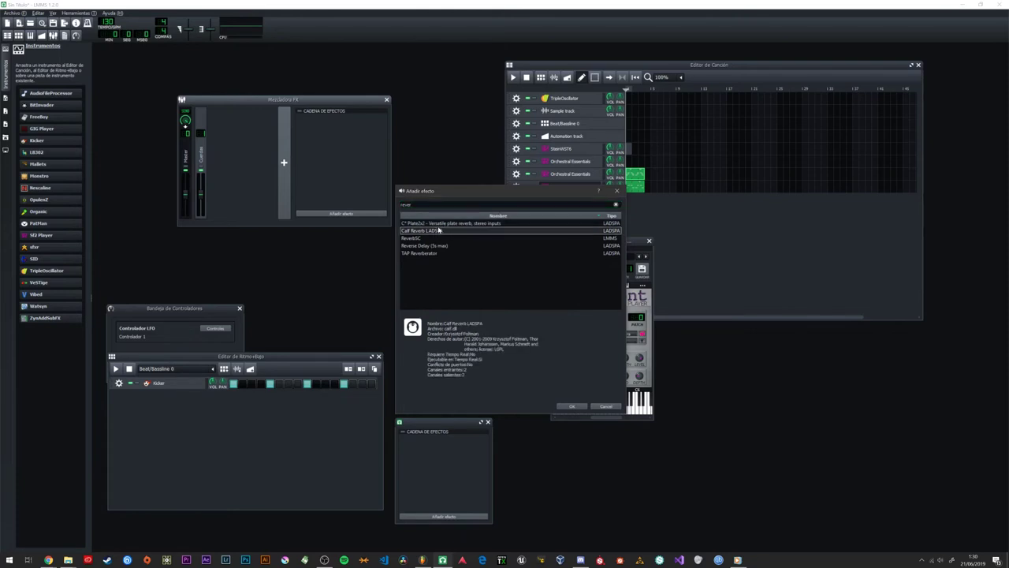
pyautogui.doubleClick(443, 224)
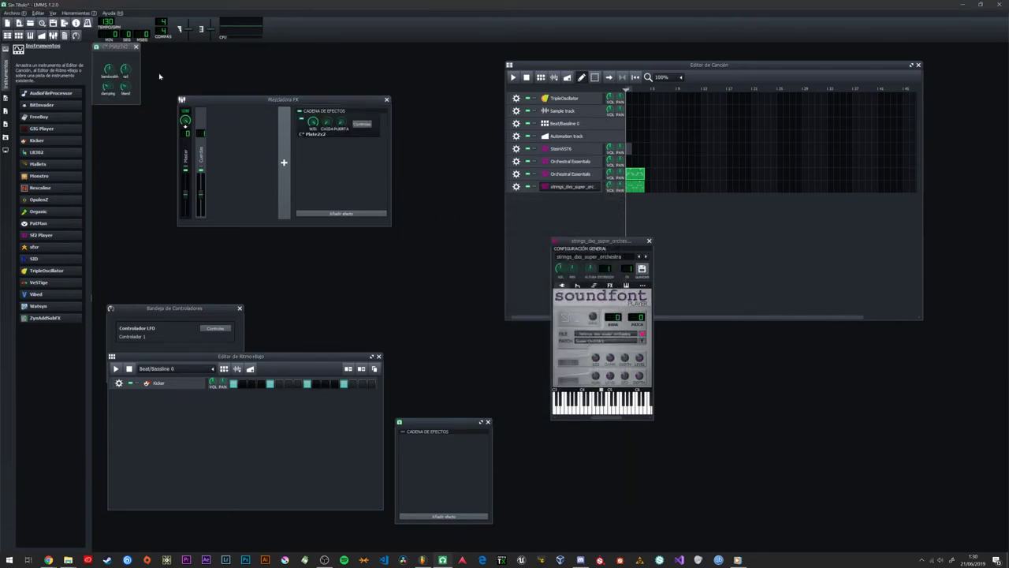
pyautogui.click(136, 46)
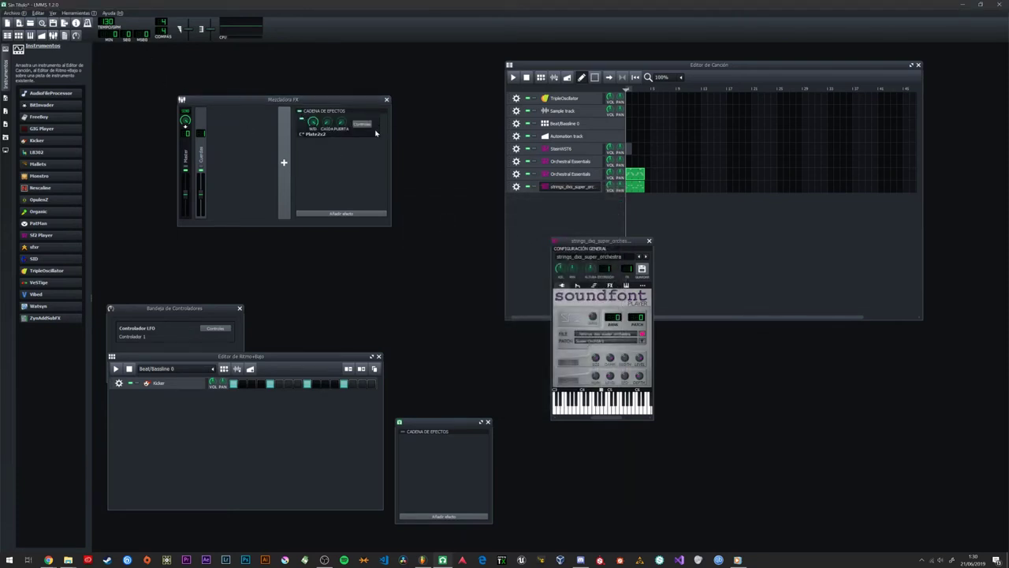
pyautogui.rightClick(376, 134)
pyautogui.click(418, 177)
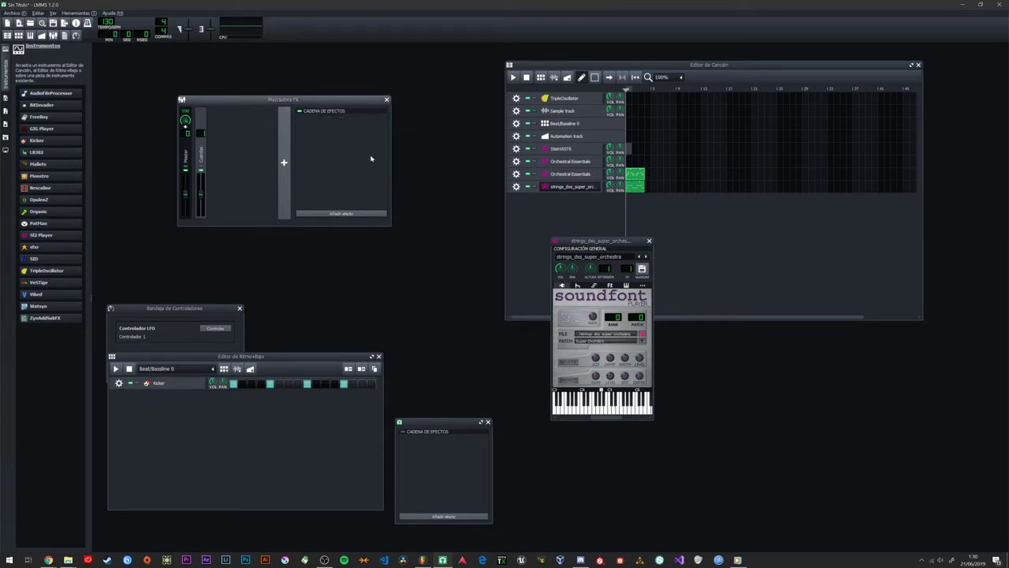
# Step: Add the ReverbSC effect to the Cuerdas channel and place its control window beside the FX Mixer
pyautogui.click(365, 212)
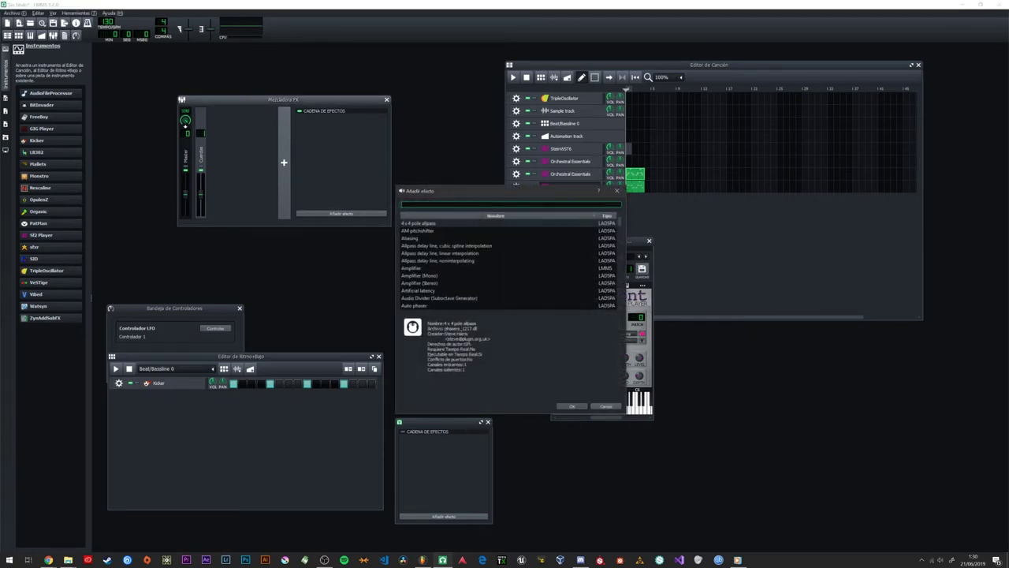
pyautogui.write('rever')
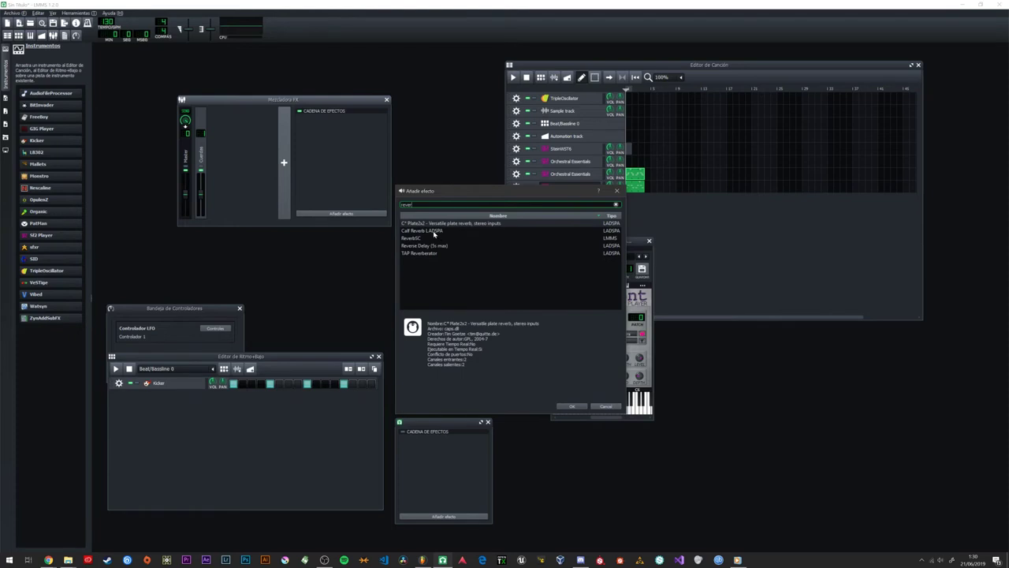
pyautogui.doubleClick(417, 238)
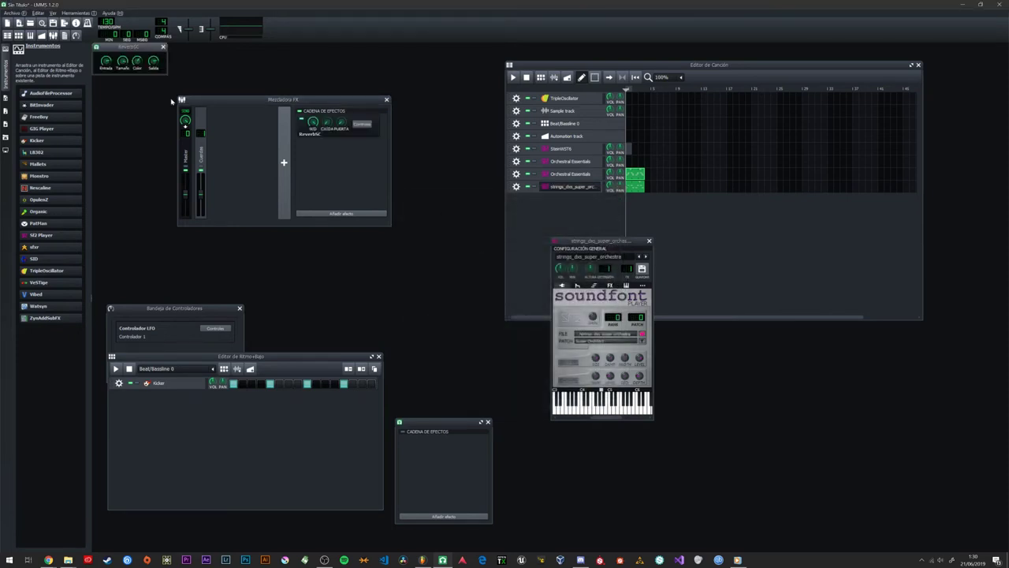
pyautogui.moveTo(136, 48); pyautogui.dragTo(442, 106)
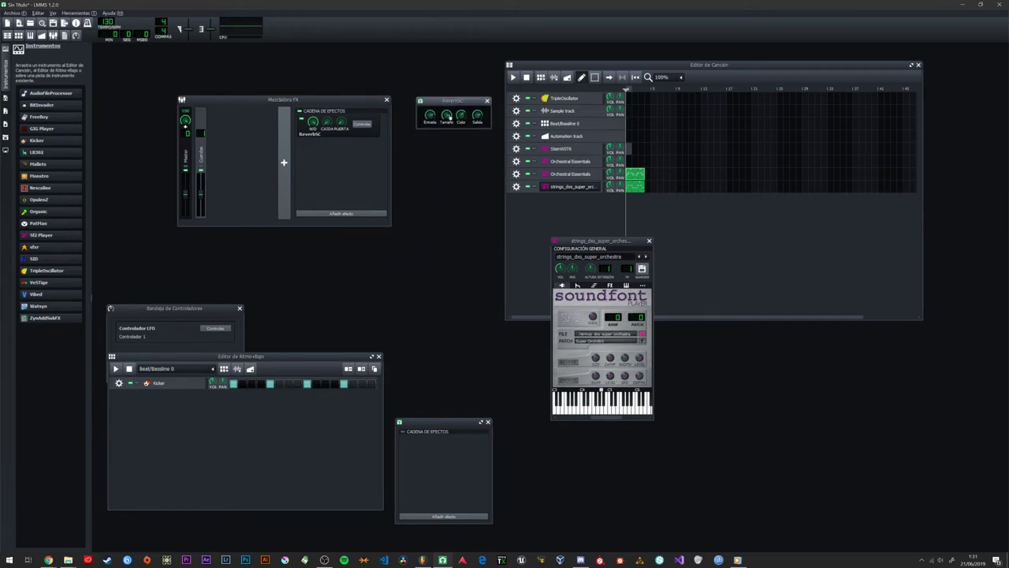
# Step: Switch to FL Studio, open the Sytrus channel and route it to mixer track 5
pyautogui.click(422, 560)
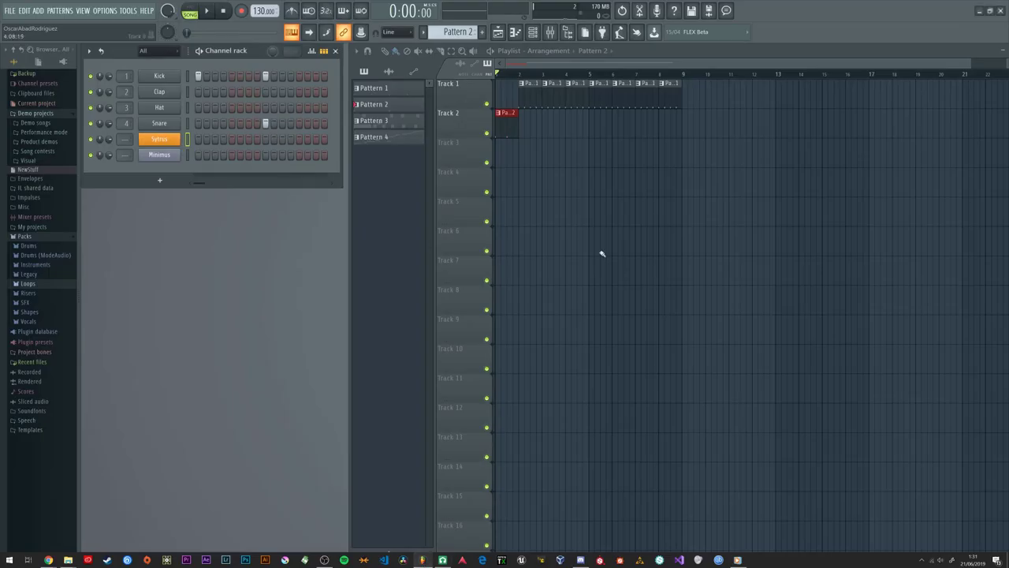
pyautogui.click(166, 146)
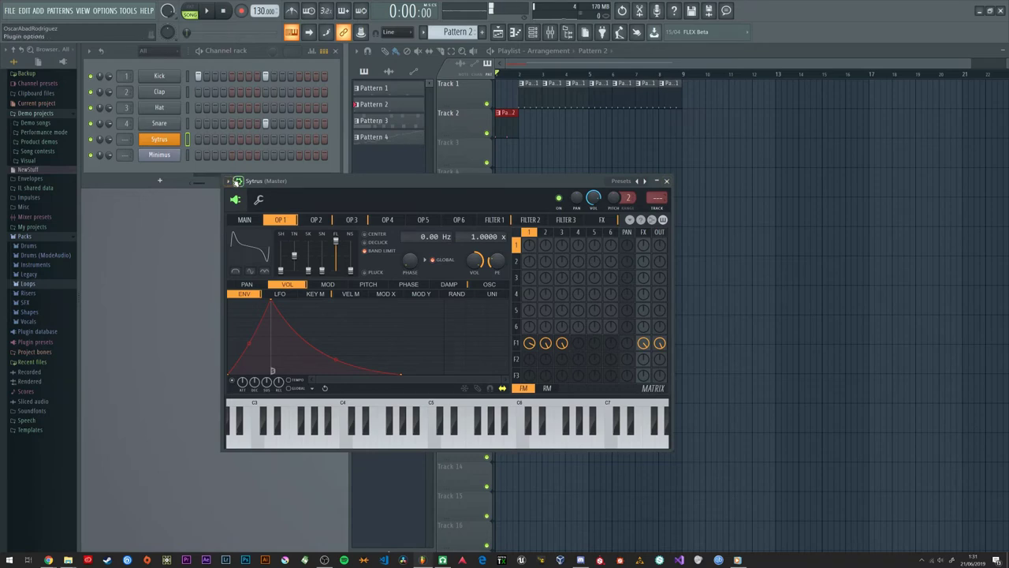
pyautogui.click(237, 182)
pyautogui.moveTo(332, 227)
pyautogui.click(394, 216)
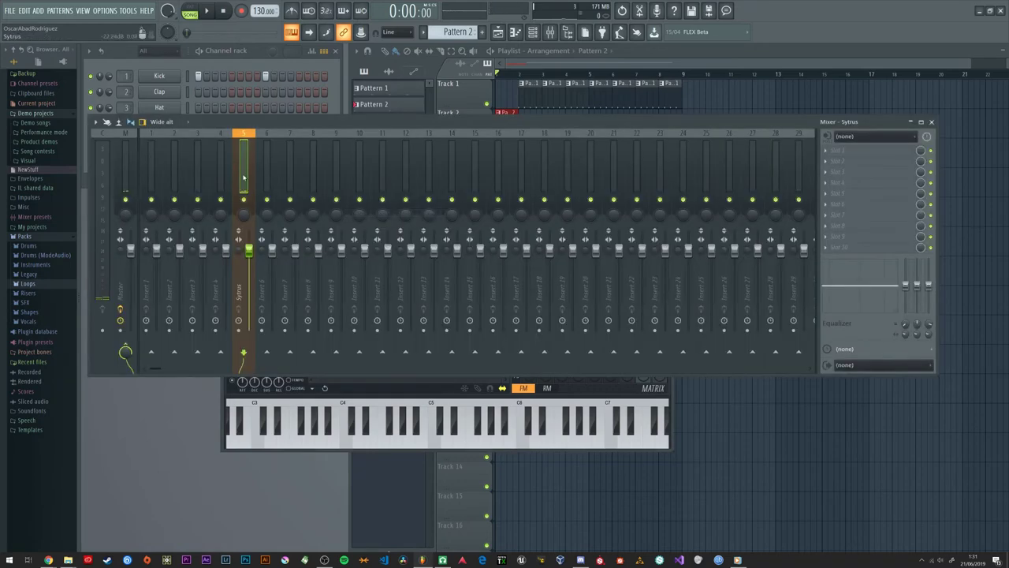
# Step: Rearrange the mixer and Sytrus windows and load Fruity Delay 3 into the first effect slot of the Sytrus mixer track
pyautogui.moveTo(407, 118); pyautogui.dragTo(425, 252)
pyautogui.moveTo(402, 193); pyautogui.dragTo(552, 102)
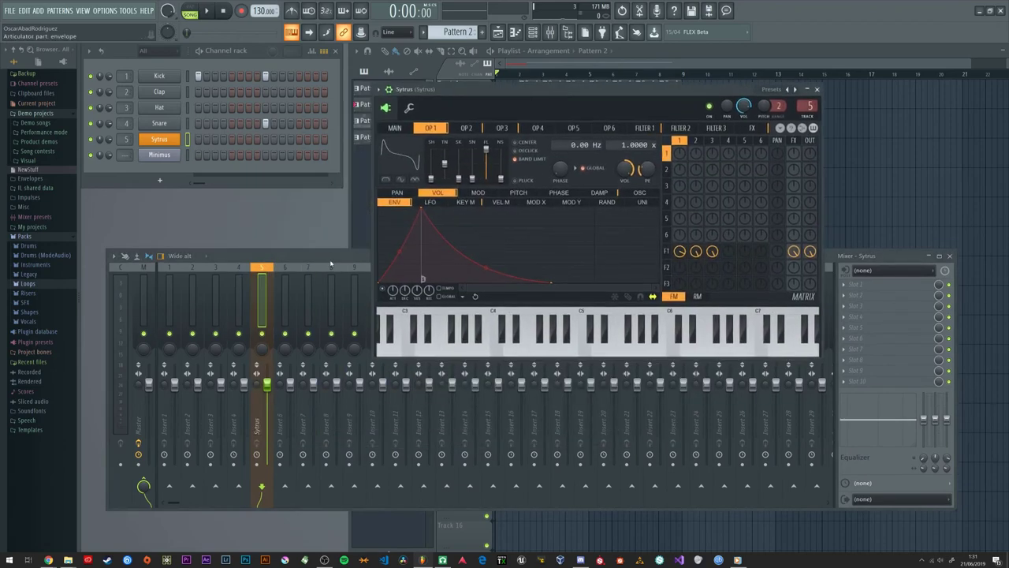
pyautogui.moveTo(236, 255); pyautogui.dragTo(238, 201)
pyautogui.click(848, 230)
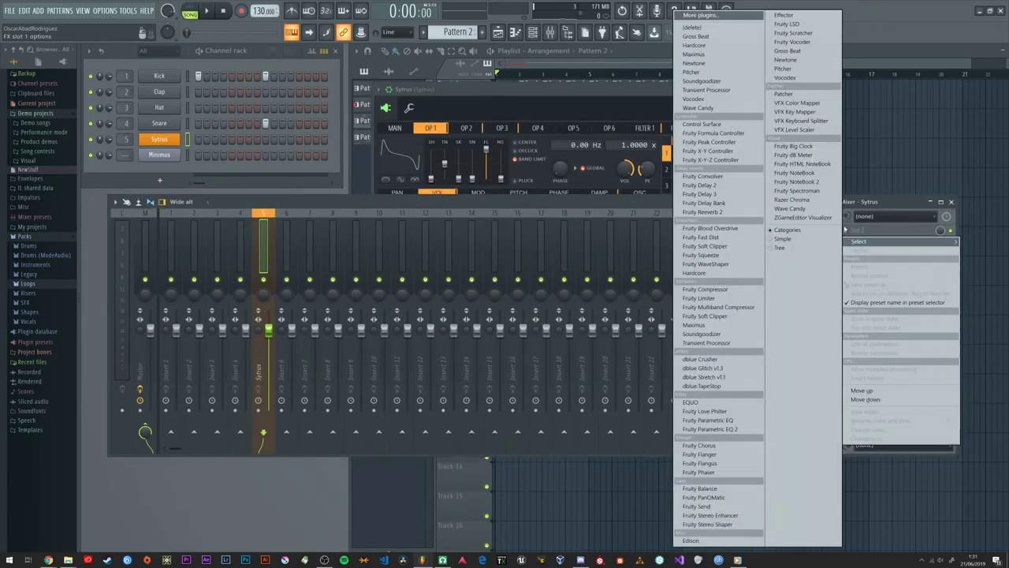
pyautogui.click(719, 193)
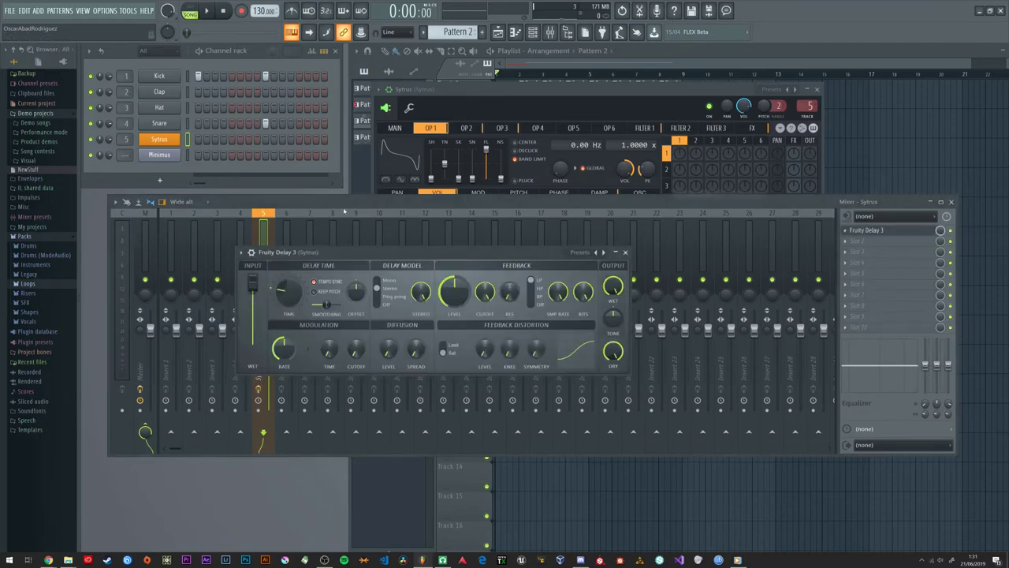
pyautogui.click(816, 90)
# Step: Open the Kick, Clap and Hat channels in turn to check which mixer track each one uses
pyautogui.click(166, 78)
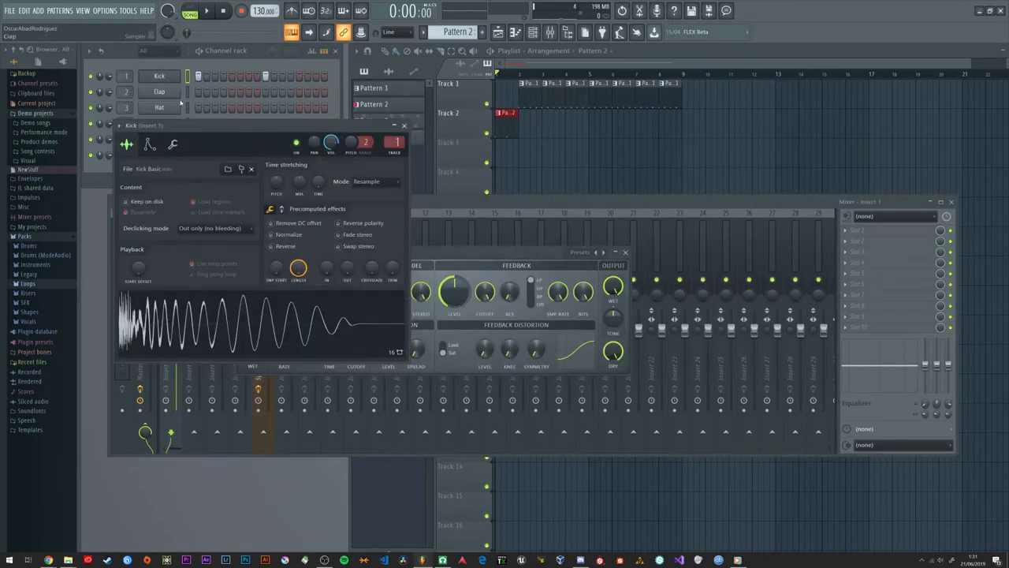
pyautogui.click(159, 92)
pyautogui.click(166, 108)
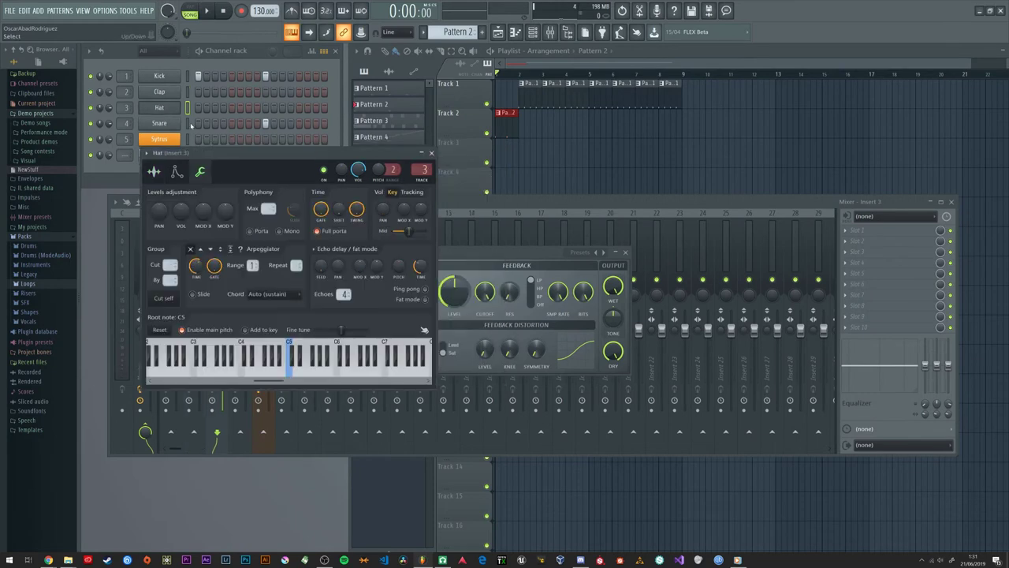
pyautogui.click(167, 106)
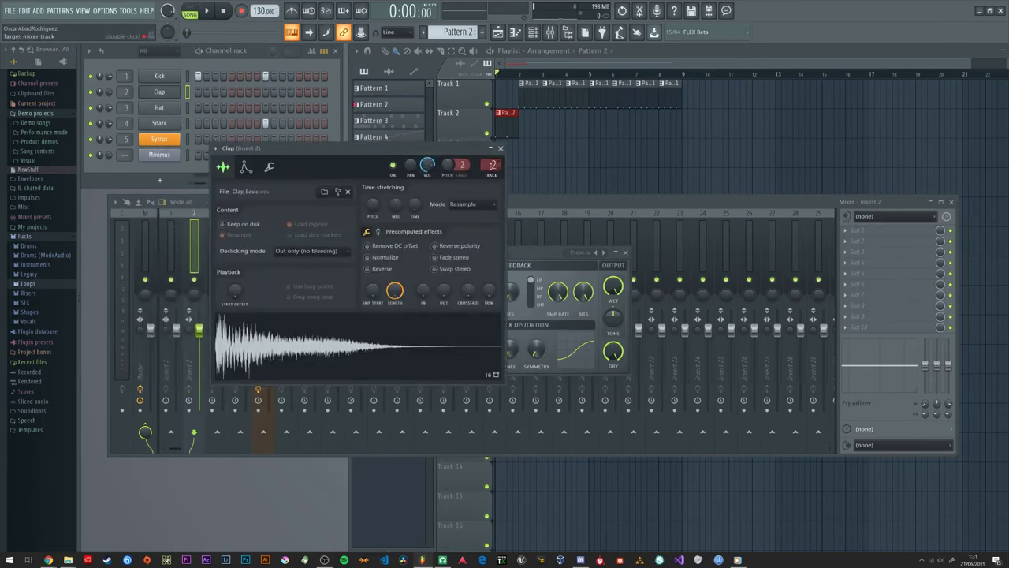
# Step: Load Fruity Reeverb 2 into slot 3 of the Clap's mixer track, Insert 2, and move the plugin window over the mixer
pyautogui.click(492, 164)
pyautogui.click(848, 251)
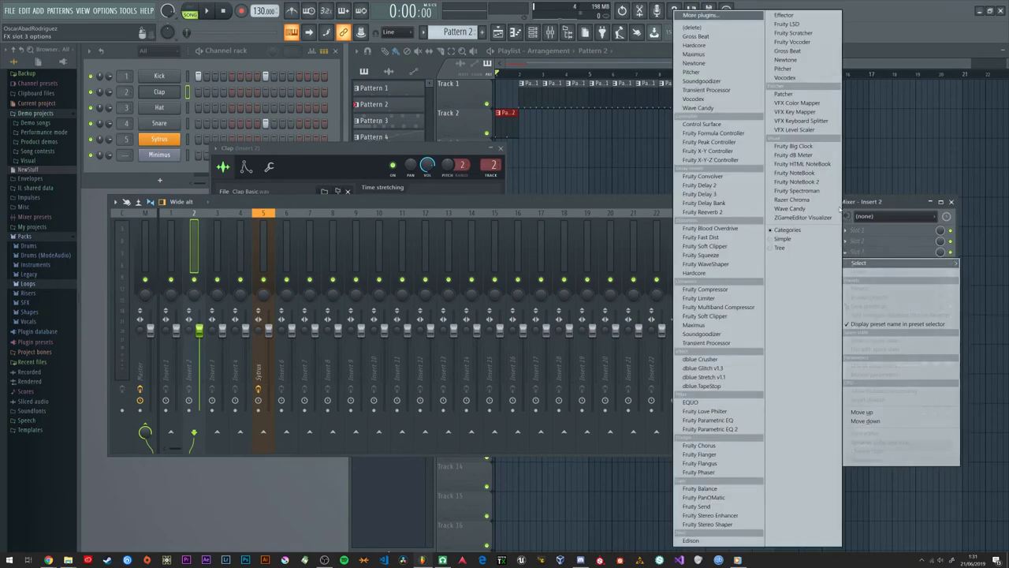
pyautogui.click(735, 213)
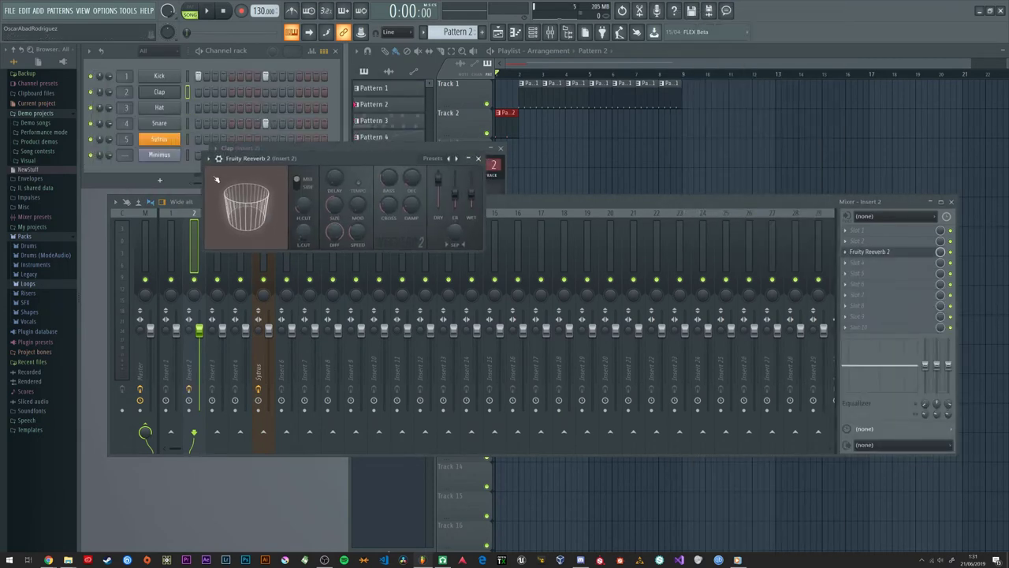
pyautogui.moveTo(338, 160); pyautogui.dragTo(297, 235)
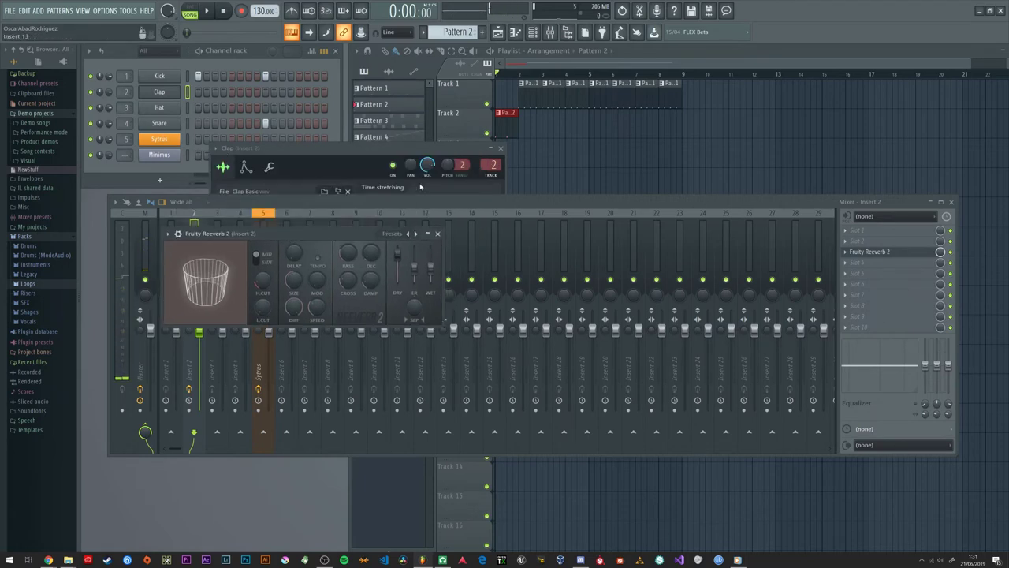
# Step: Try contrasting wet and early reflection levels on the Clap's Fruity Reeverb 2, with the dry level at 33% and at 125%
pyautogui.moveTo(430, 264); pyautogui.dragTo(397, 276)
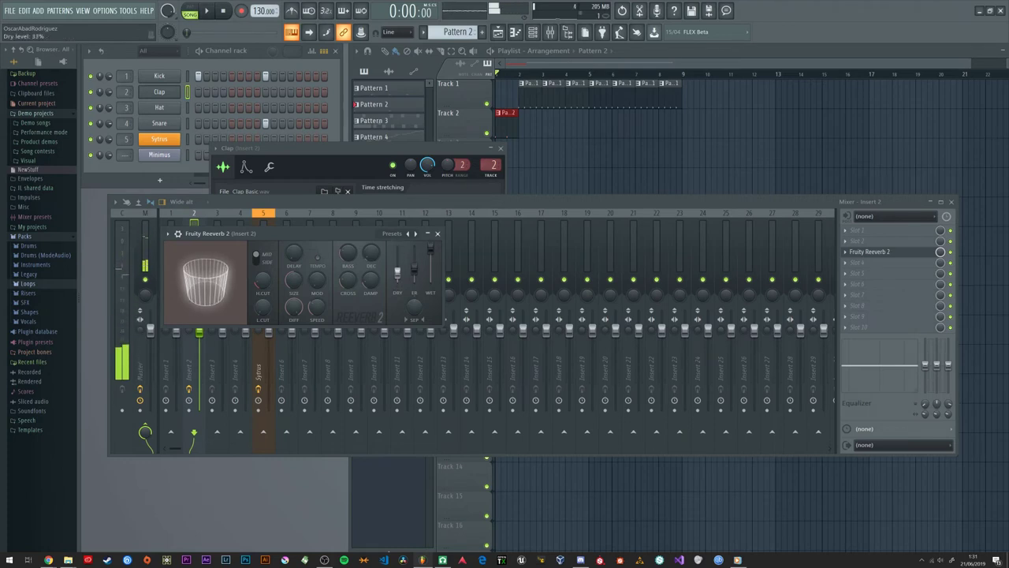
pyautogui.moveTo(398, 277); pyautogui.dragTo(397, 246)
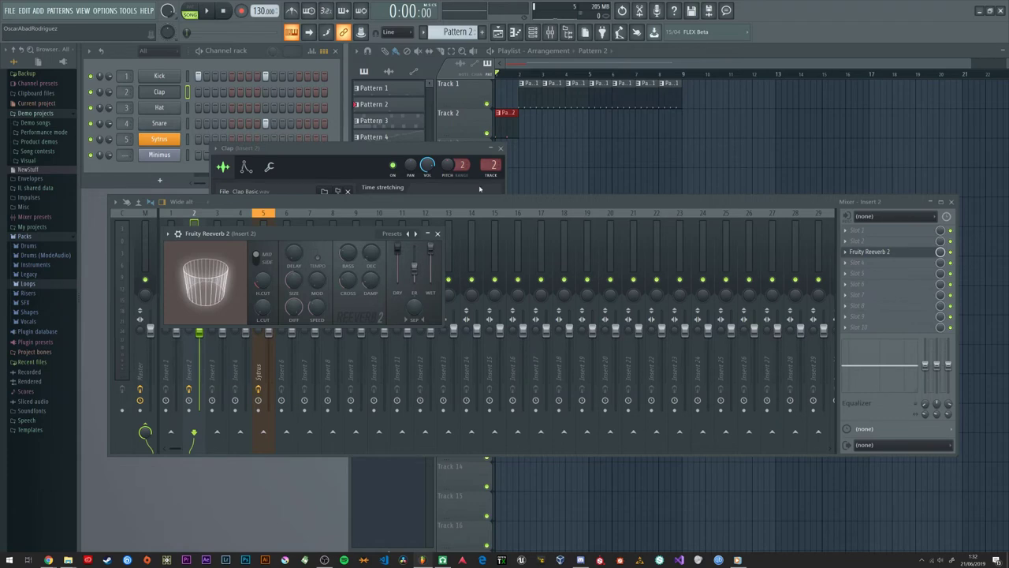
pyautogui.moveTo(430, 249)
pyautogui.mouseDown()
pyautogui.moveTo(431, 260)
pyautogui.moveTo(432, 251)
pyautogui.mouseUp()
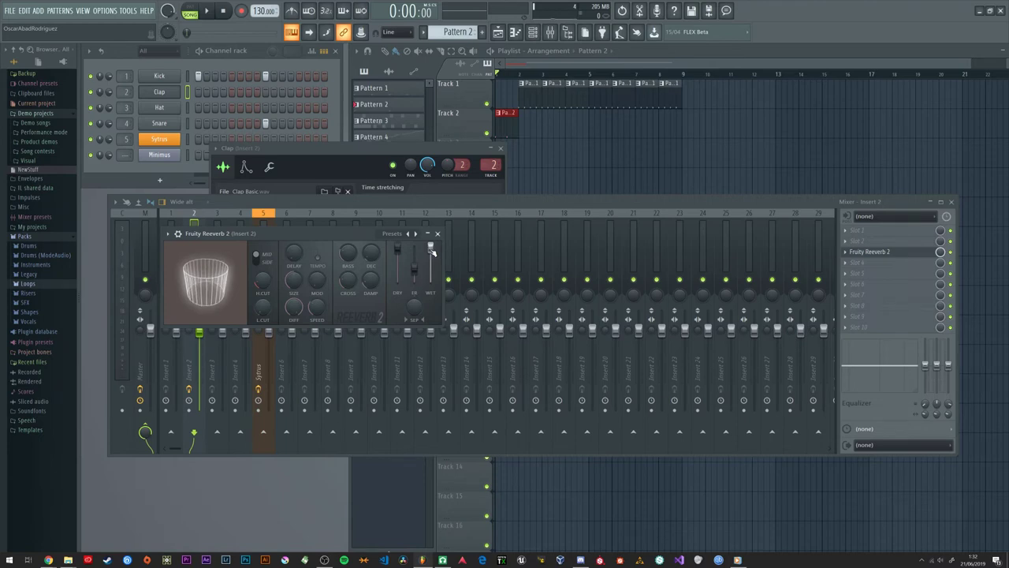
pyautogui.moveTo(414, 268)
pyautogui.mouseDown()
pyautogui.moveTo(414, 250)
pyautogui.moveTo(414, 271)
pyautogui.mouseUp()
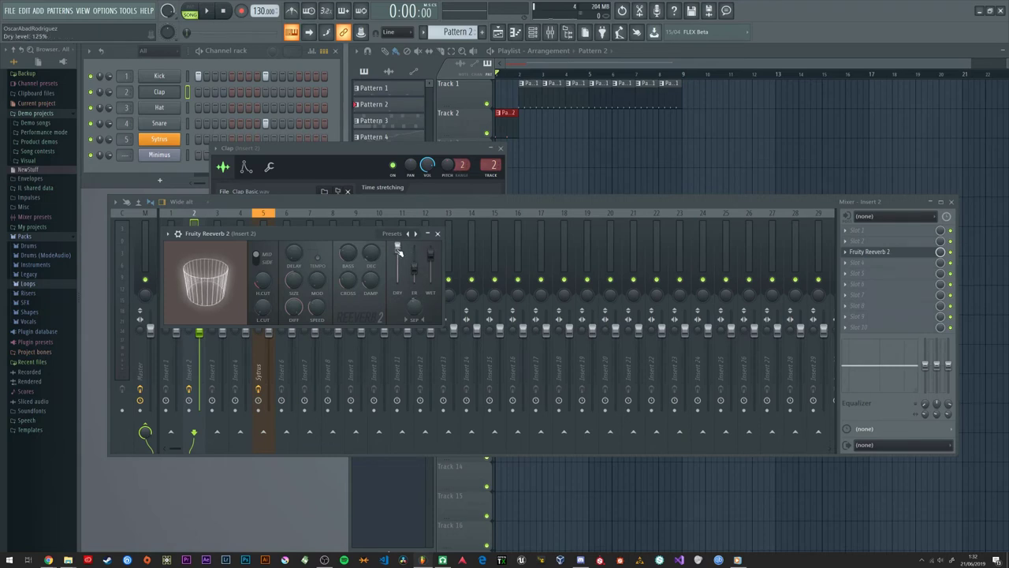
# Step: Reposition the Fruity Reeverb 2 window, raise its early reflections level to maximum, and reduce the dry and wet levels
pyautogui.moveTo(316, 233); pyautogui.dragTo(363, 244)
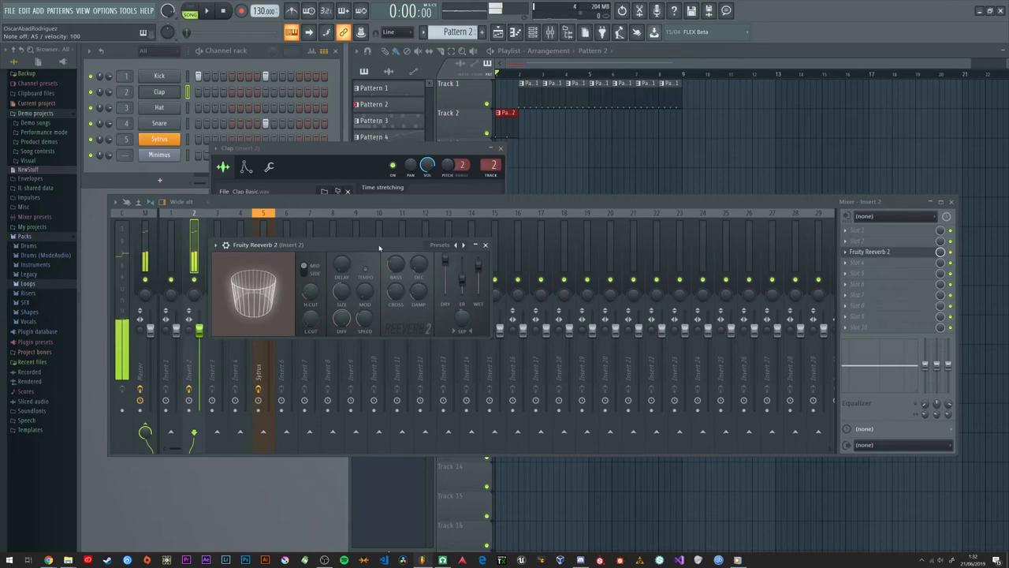
pyautogui.moveTo(462, 277); pyautogui.dragTo(462, 285)
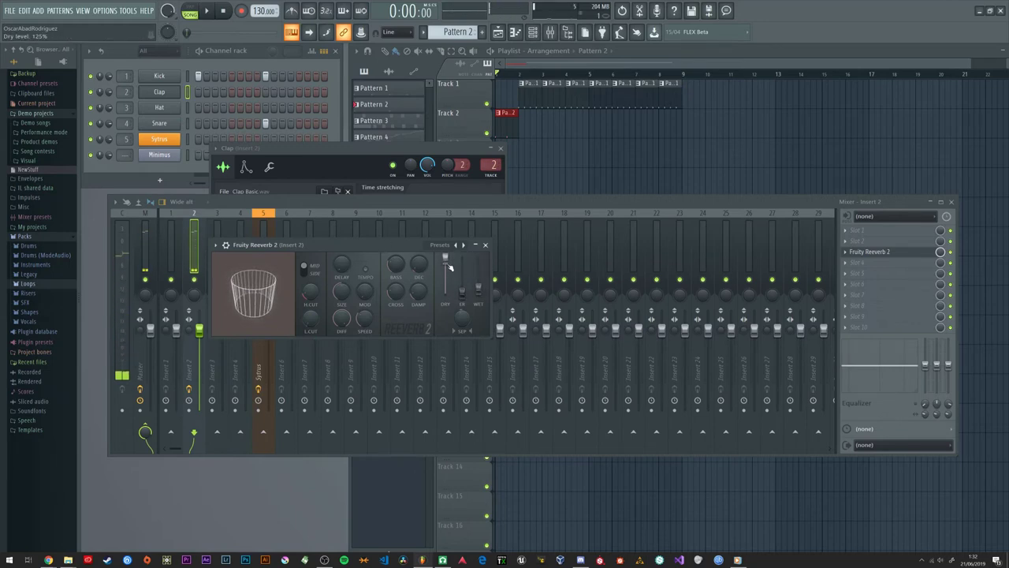
pyautogui.moveTo(445, 287); pyautogui.dragTo(478, 283)
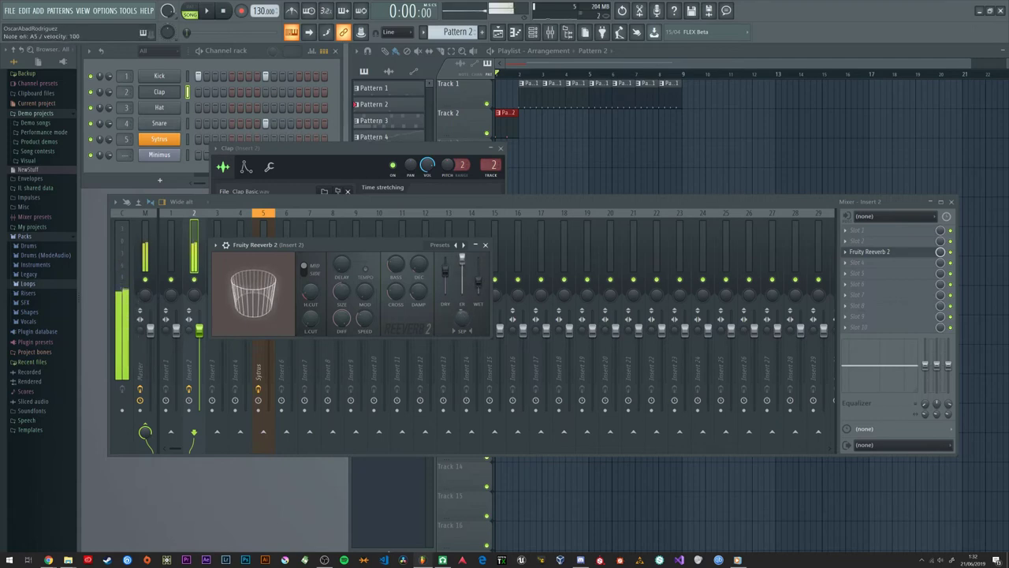
# Step: Adjust the Clap reverb's decay time and bass multiplier and audition the sound on different notes
pyautogui.moveTo(422, 273); pyautogui.dragTo(422, 240)
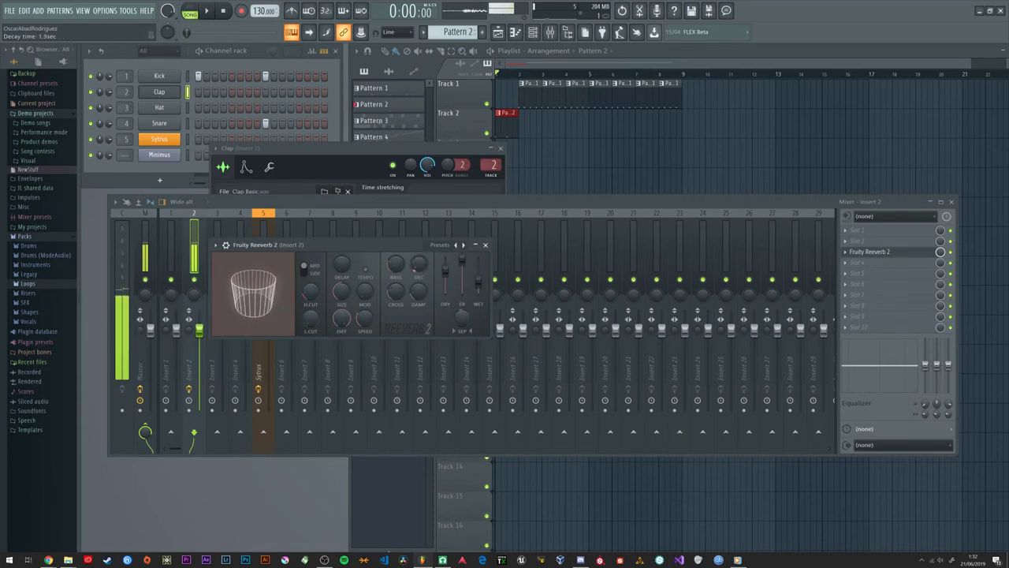
pyautogui.moveTo(417, 275)
pyautogui.mouseDown()
pyautogui.moveTo(417, 302)
pyautogui.moveTo(424, 265)
pyautogui.mouseUp()
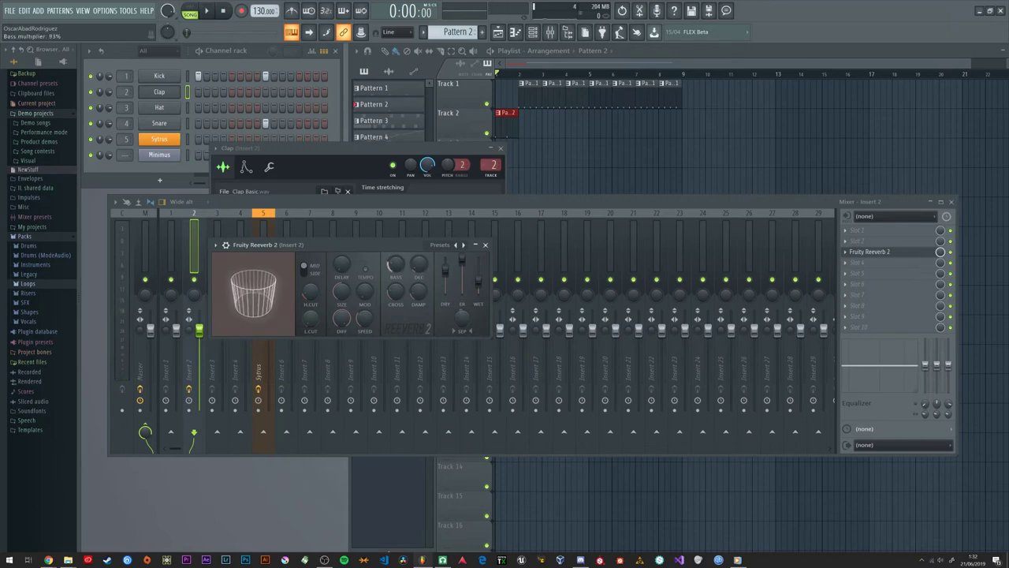
pyautogui.press('m')
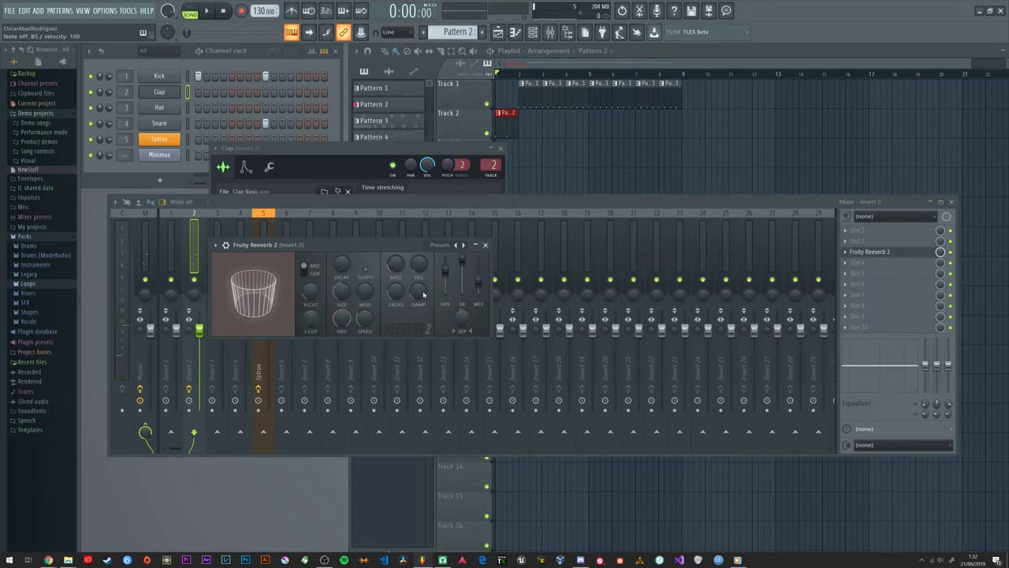
pyautogui.press('b')
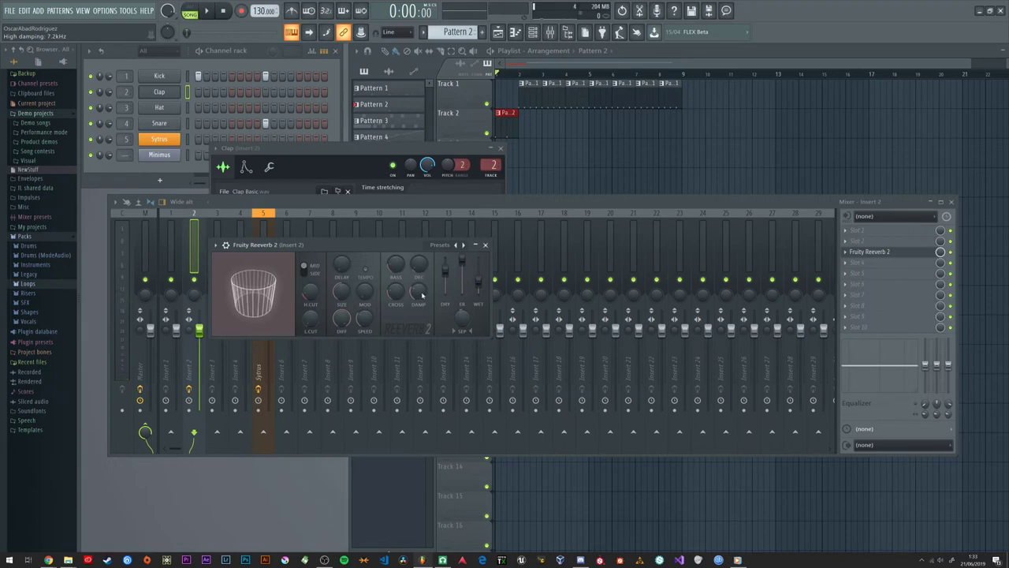
# Step: Load Fruity parametric EQ 2 into slot 5 of Insert 2, move its window clear of the mixer, and close the Clap and EQ windows
pyautogui.moveTo(440, 203); pyautogui.dragTo(436, 212)
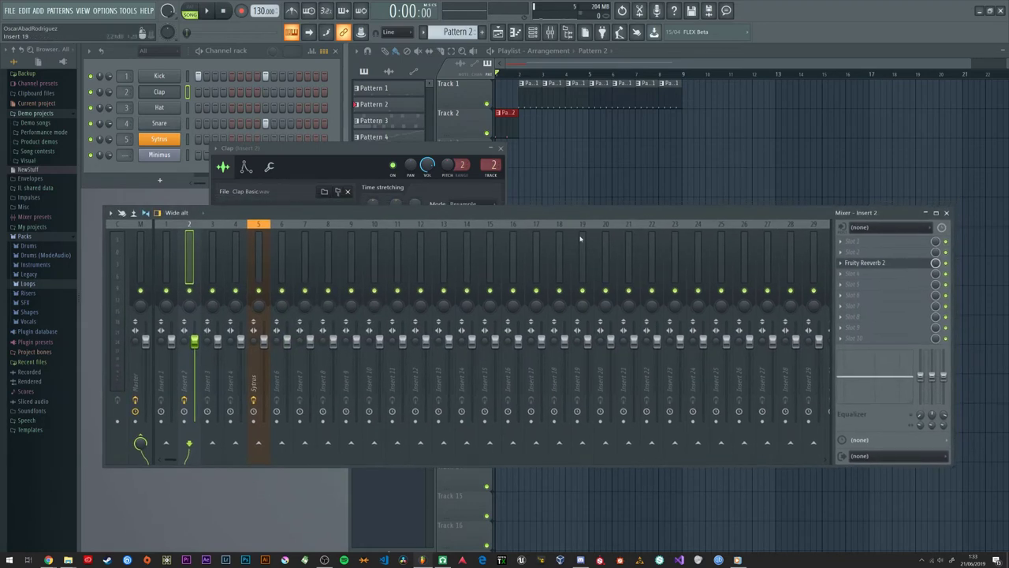
pyautogui.click(850, 284)
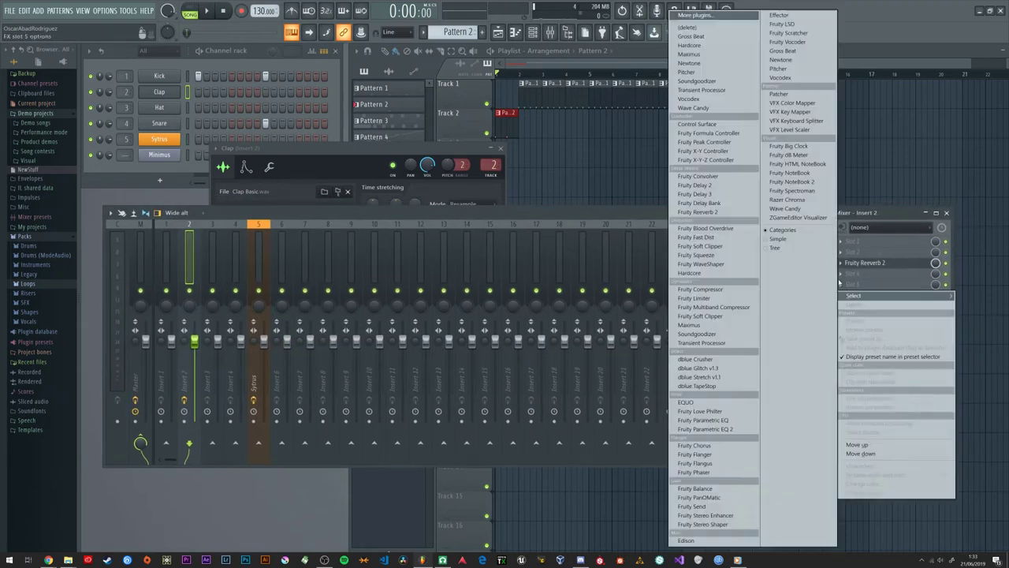
pyautogui.click(728, 430)
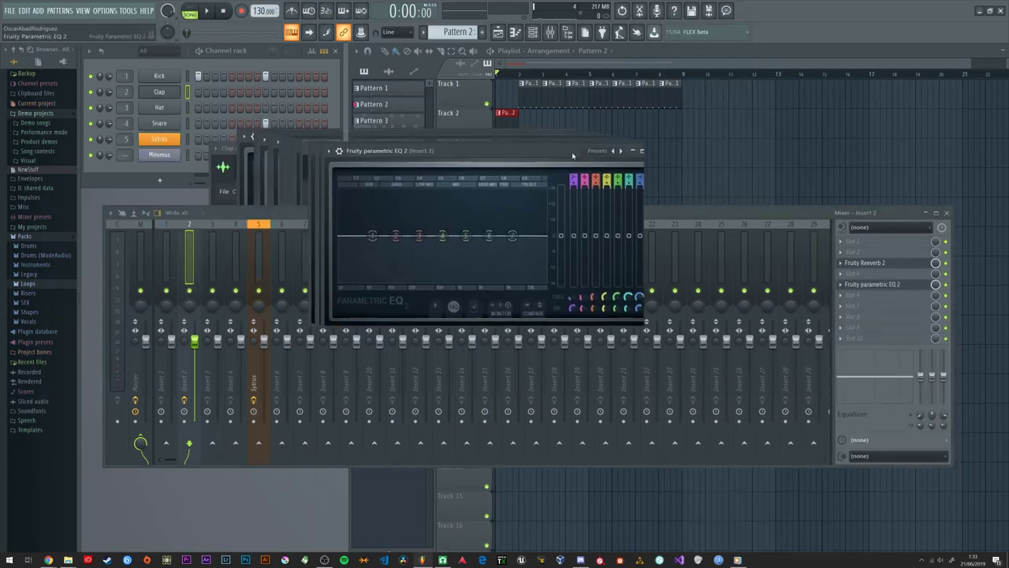
pyautogui.moveTo(424, 157); pyautogui.dragTo(617, 55)
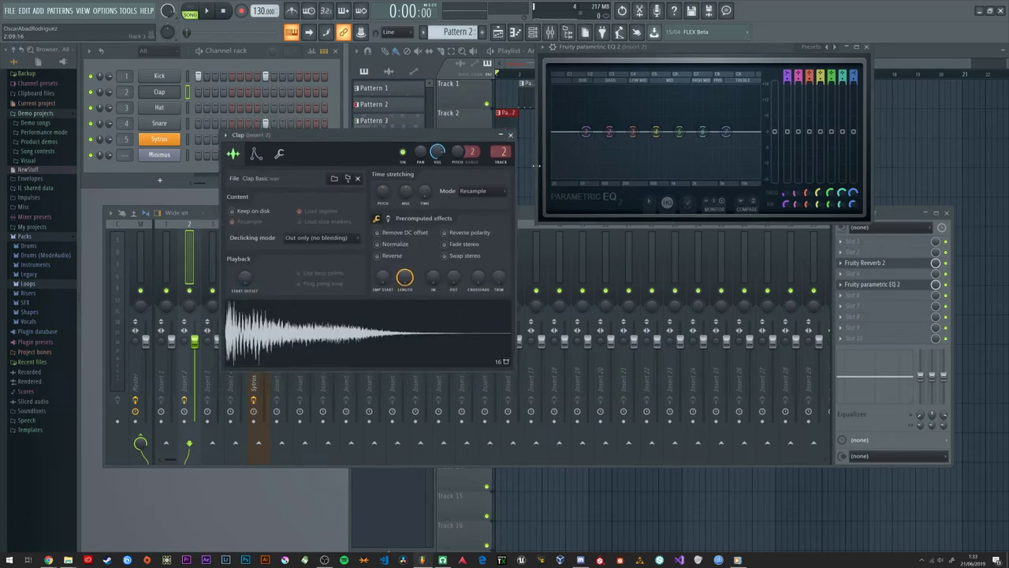
pyautogui.click(514, 135)
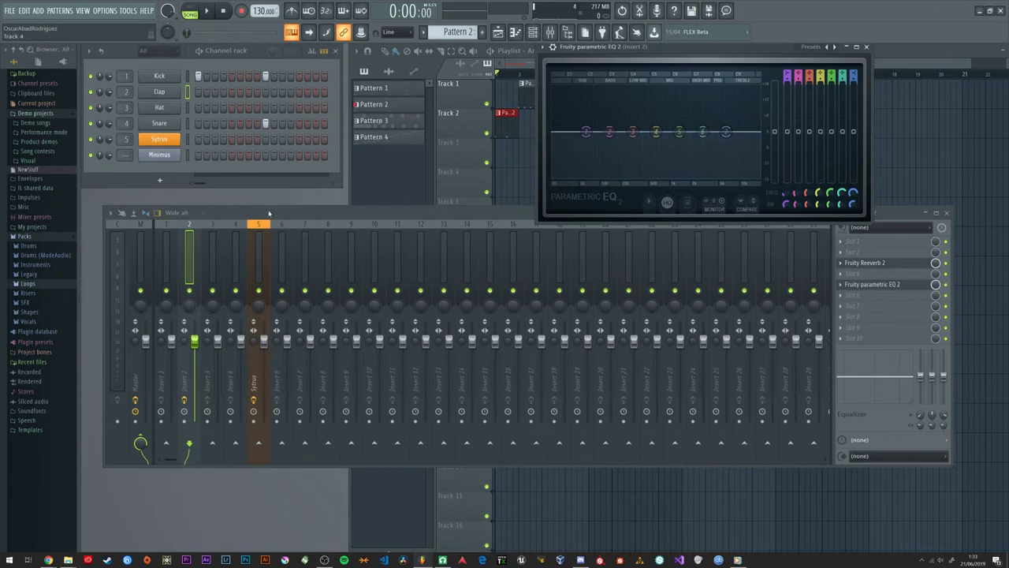
pyautogui.click(870, 287)
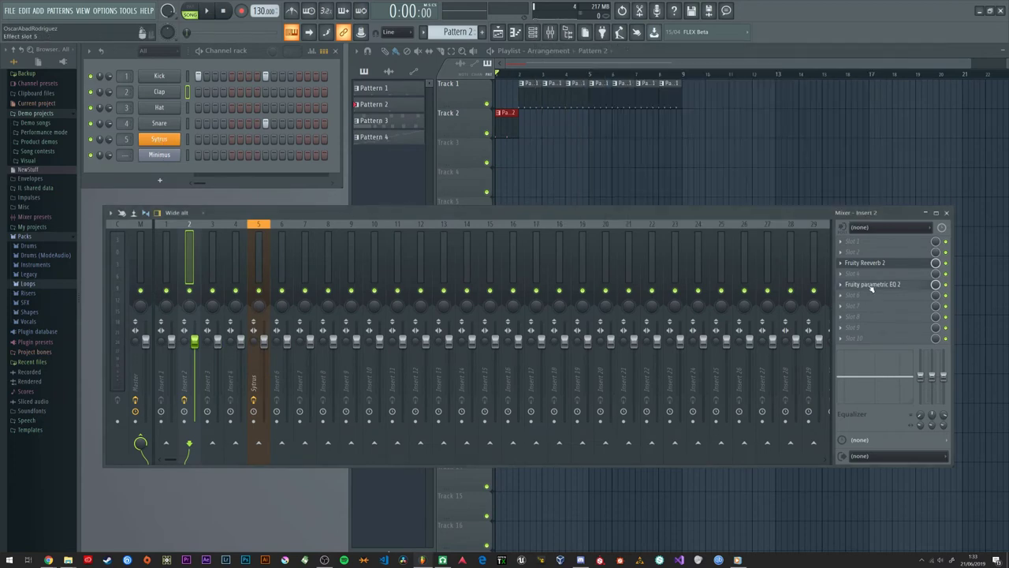
# Step: Adjust the low cut and high cut of Insert 2's Fruity Reeverb 2 while auditioning the sound, and close the reverb and mixer
pyautogui.click(880, 265)
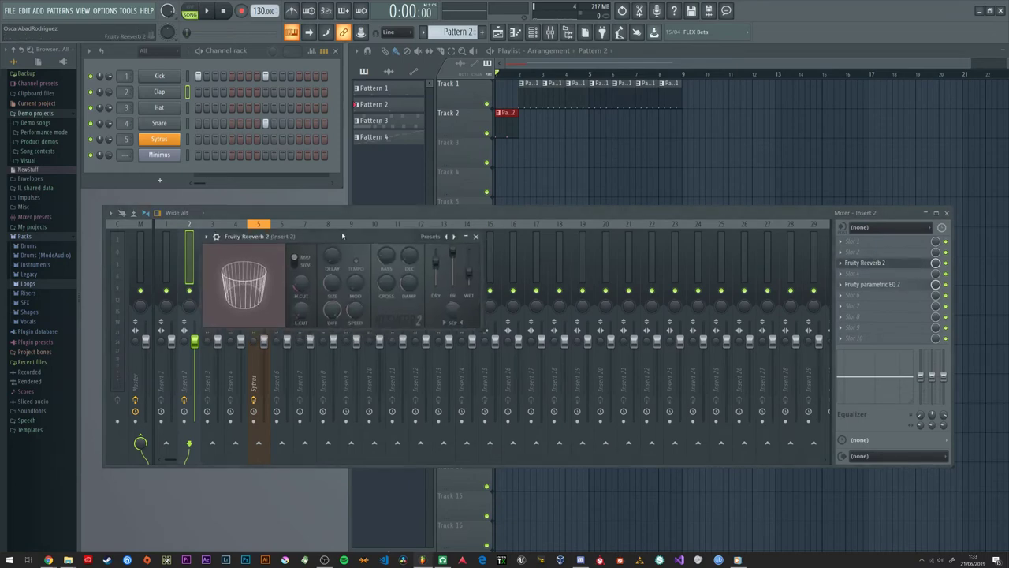
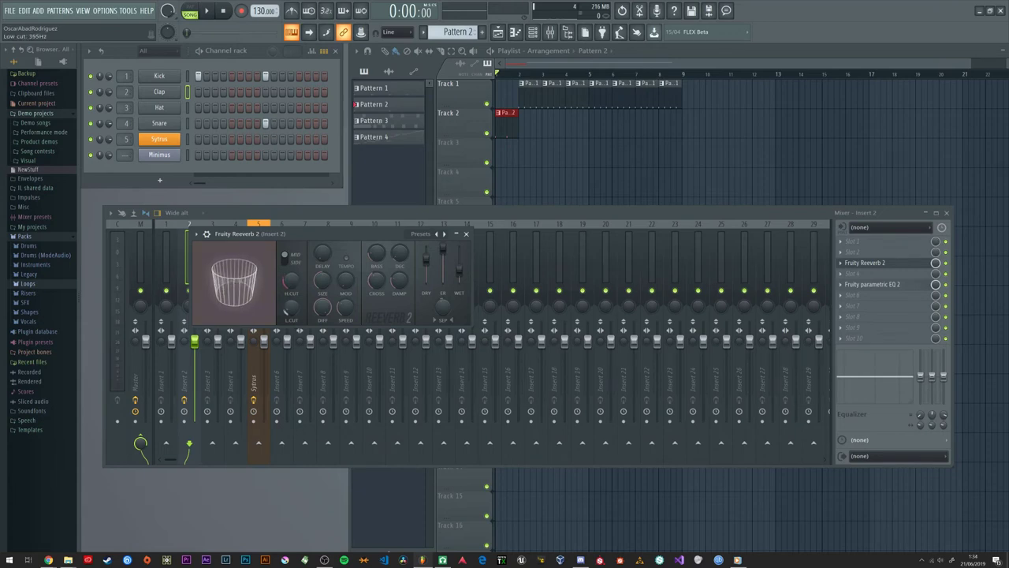
pyautogui.moveTo(282, 303); pyautogui.dragTo(282, 271)
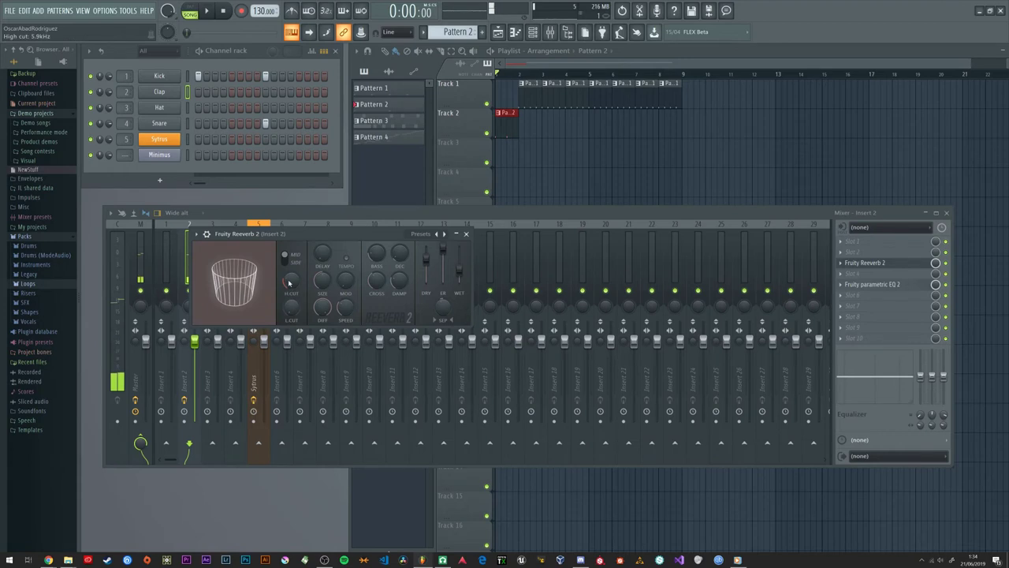
pyautogui.moveTo(288, 284); pyautogui.dragTo(288, 273)
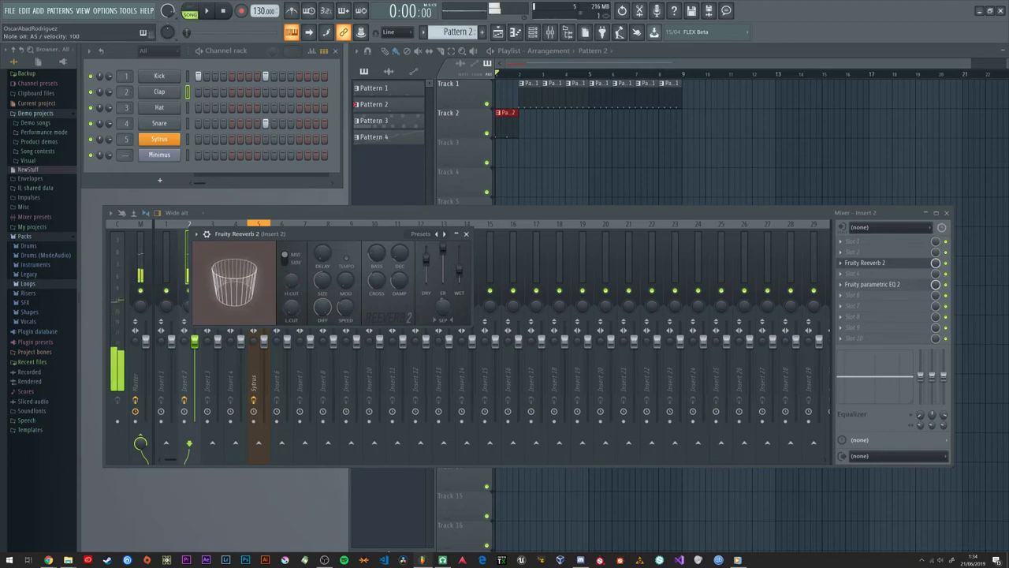
pyautogui.moveTo(291, 280); pyautogui.dragTo(291, 277)
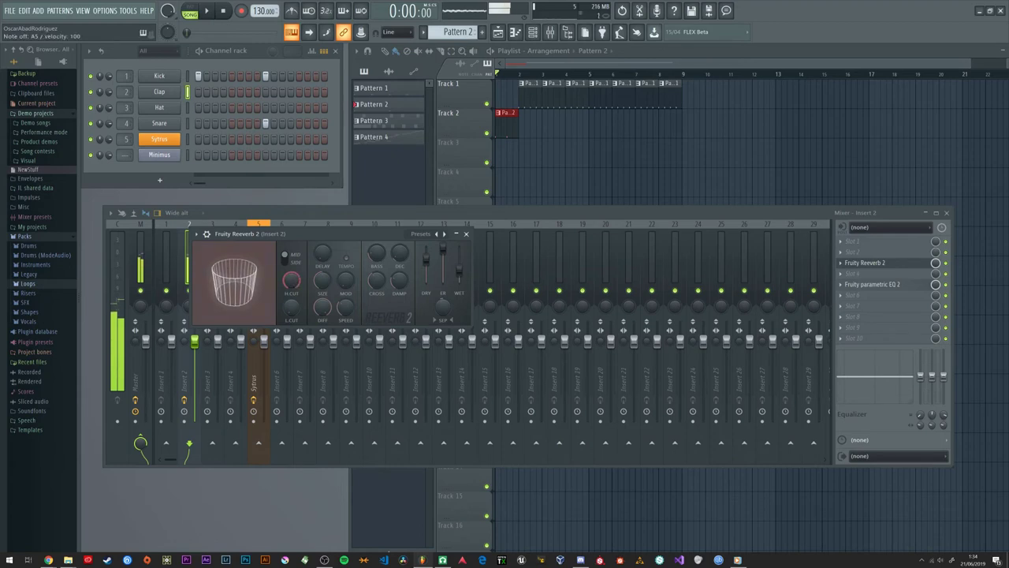
pyautogui.click(466, 234)
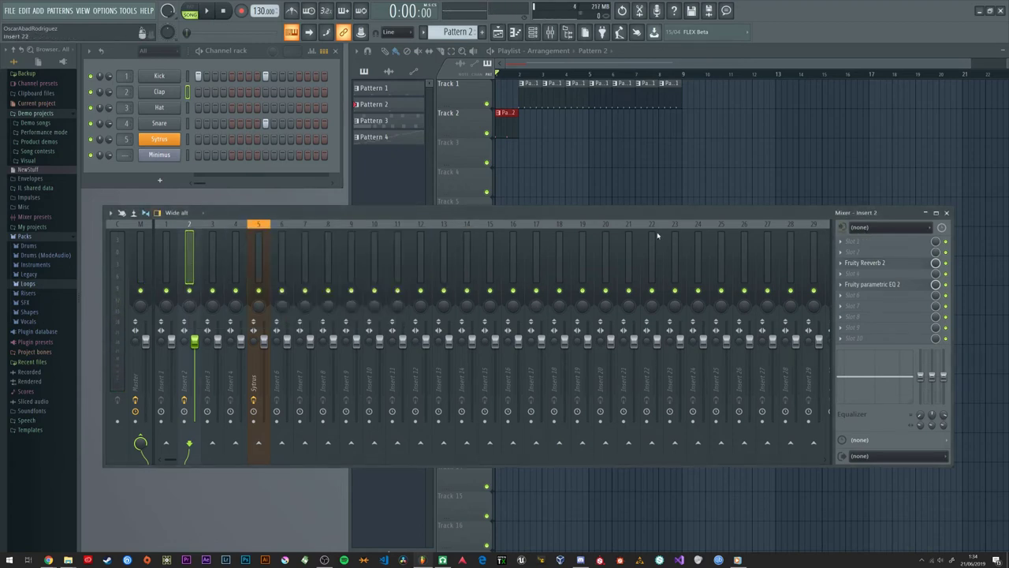
pyautogui.click(946, 212)
# Step: Switch to LMMS and adjust the wet/dry level of ReverbSC on the Cuerdas FX channel while playing the song
pyautogui.hotkey('alt', 'Tab')
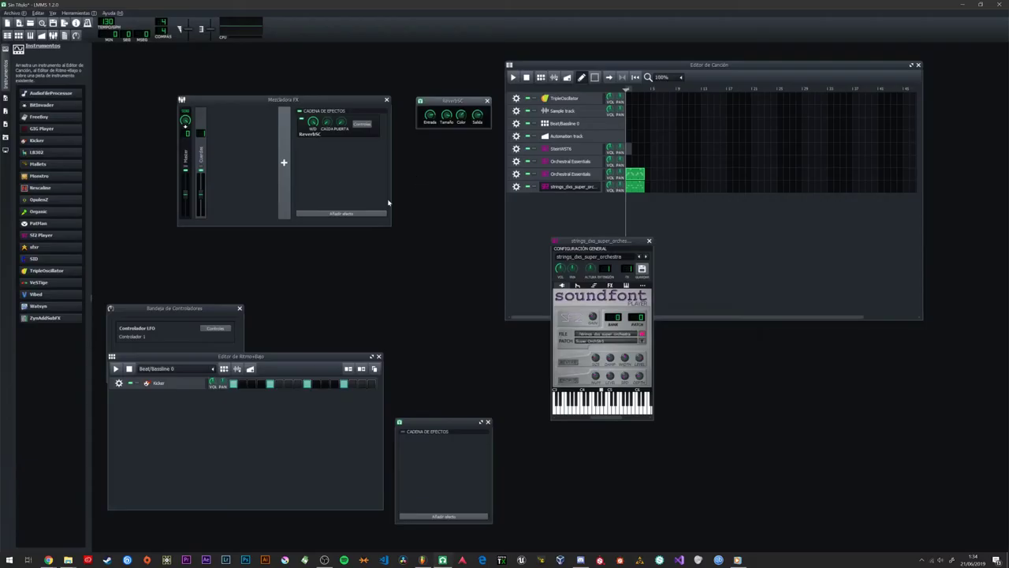
pyautogui.moveTo(649, 281); pyautogui.dragTo(660, 301)
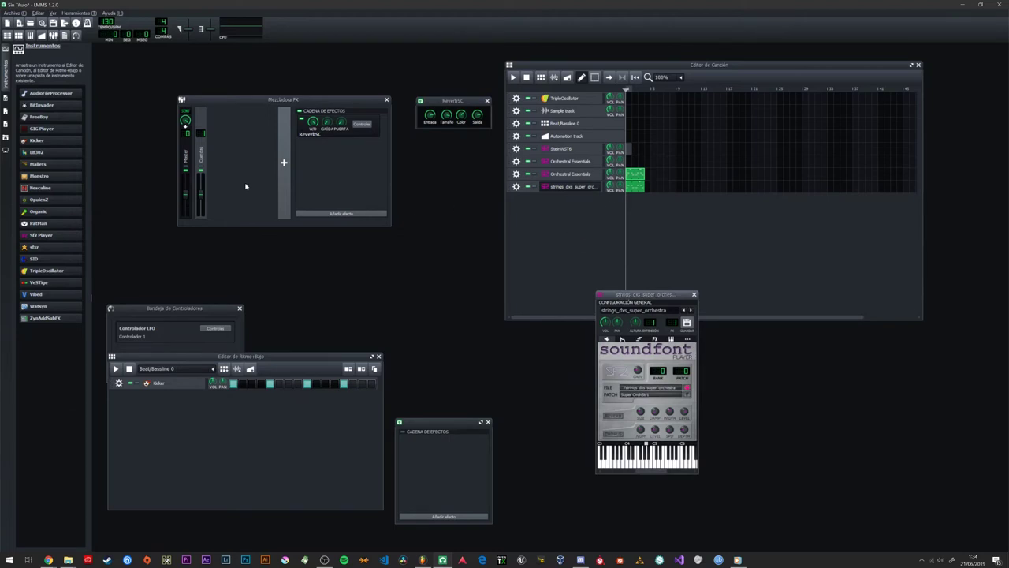
pyautogui.click(314, 123)
pyautogui.moveTo(313, 123); pyautogui.dragTo(314, 118)
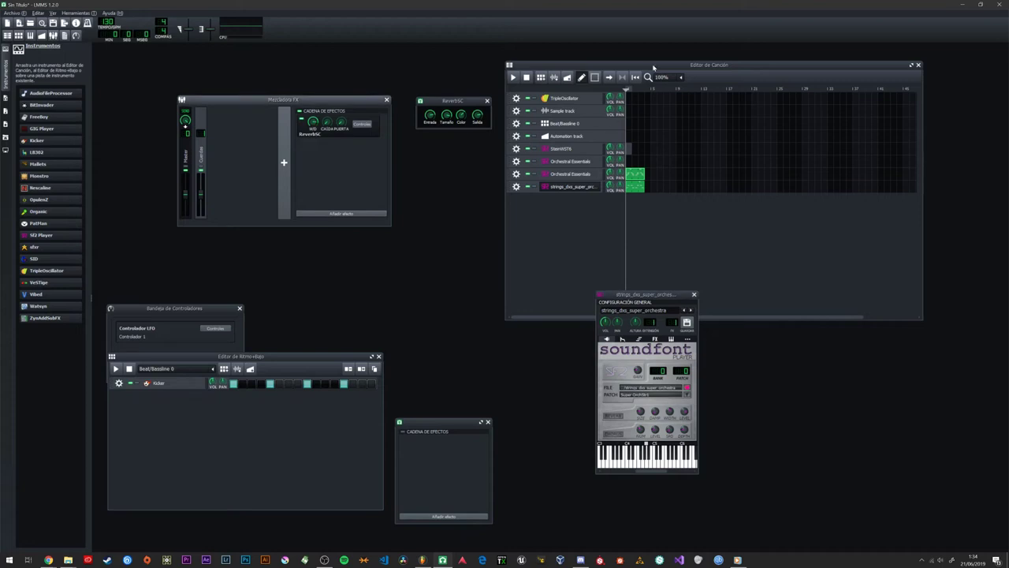
pyautogui.click(653, 66)
pyautogui.press('space')
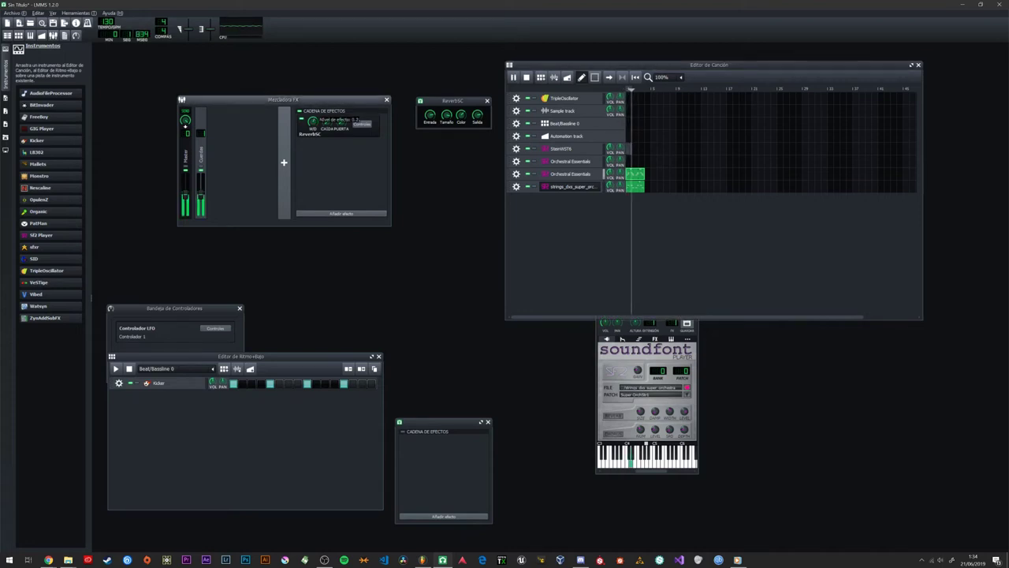
pyautogui.moveTo(314, 123); pyautogui.dragTo(313, 122)
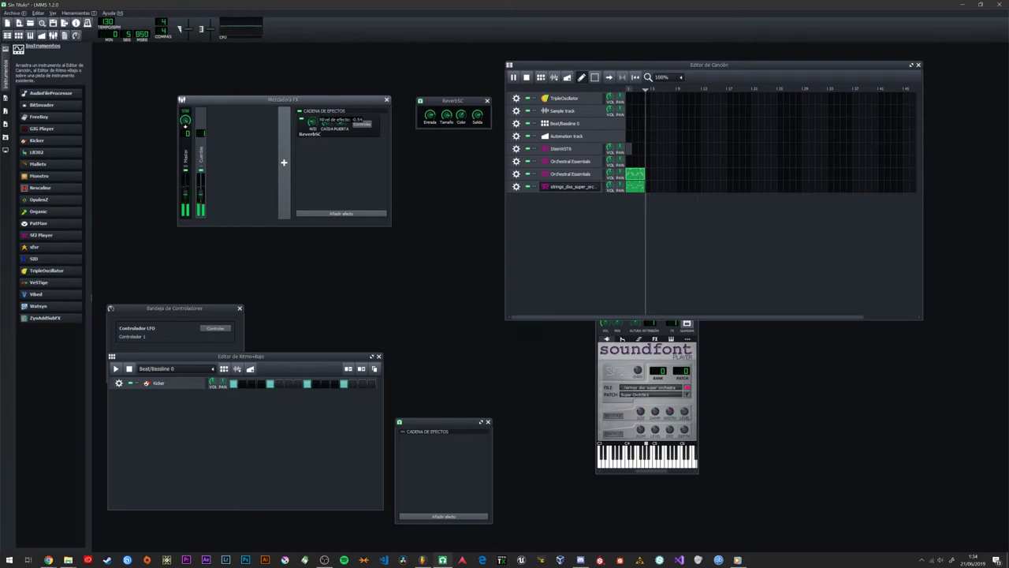
pyautogui.click(611, 88)
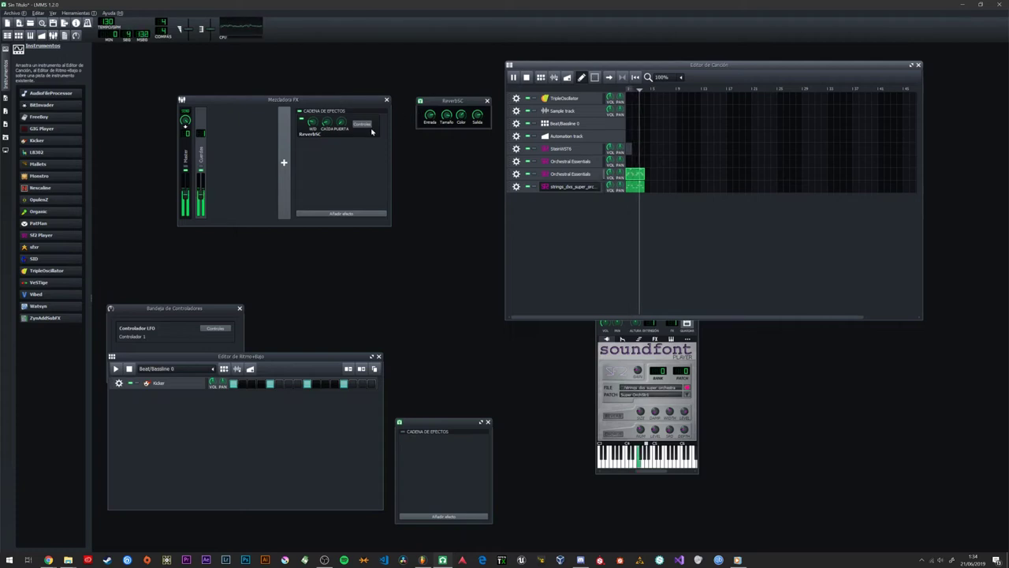
pyautogui.click(606, 64)
pyautogui.press('space')
# Step: Close the ReverbSC controls, bypass the effect on the Cuerdas channel and play the song without it
pyautogui.click(368, 126)
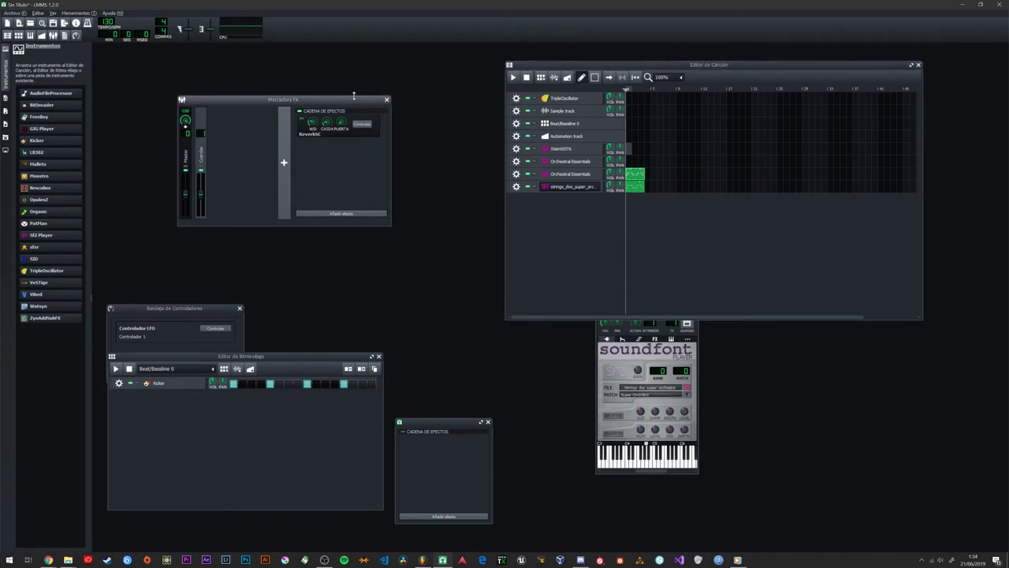
pyautogui.click(619, 94)
pyautogui.press('space')
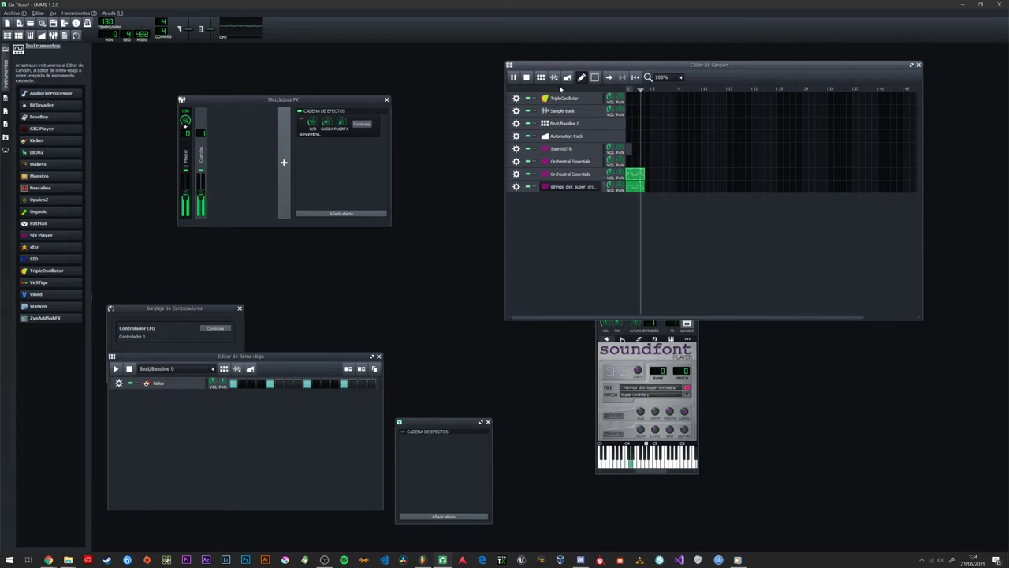
pyautogui.press('space')
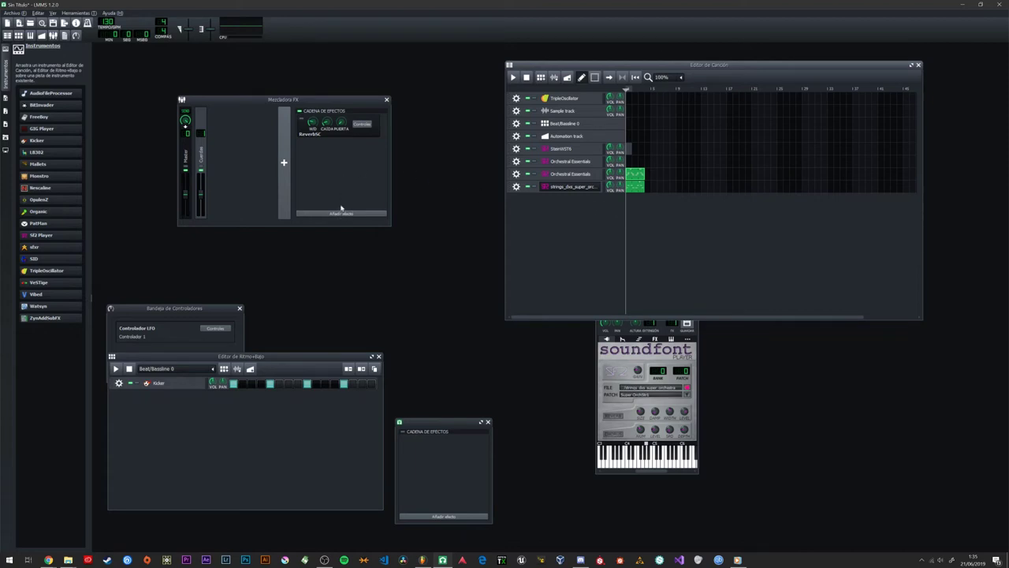
# Step: Re-enable ReverbSC, move the Song Editor closer to the FX mixer, and adjust the reverb's wet/dry level during playback
pyautogui.click(331, 112)
pyautogui.moveTo(625, 68); pyautogui.dragTo(542, 72)
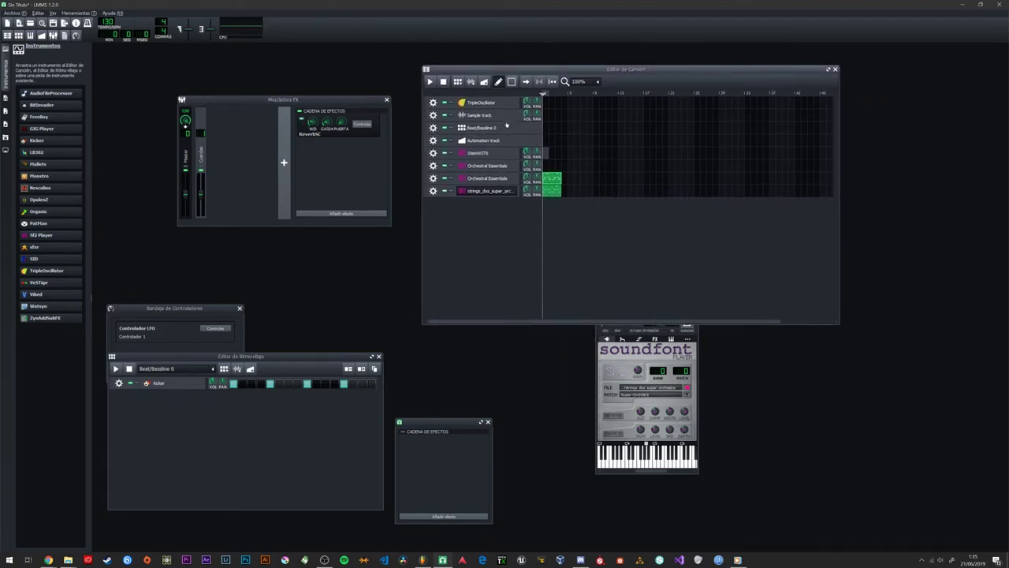
pyautogui.press('space')
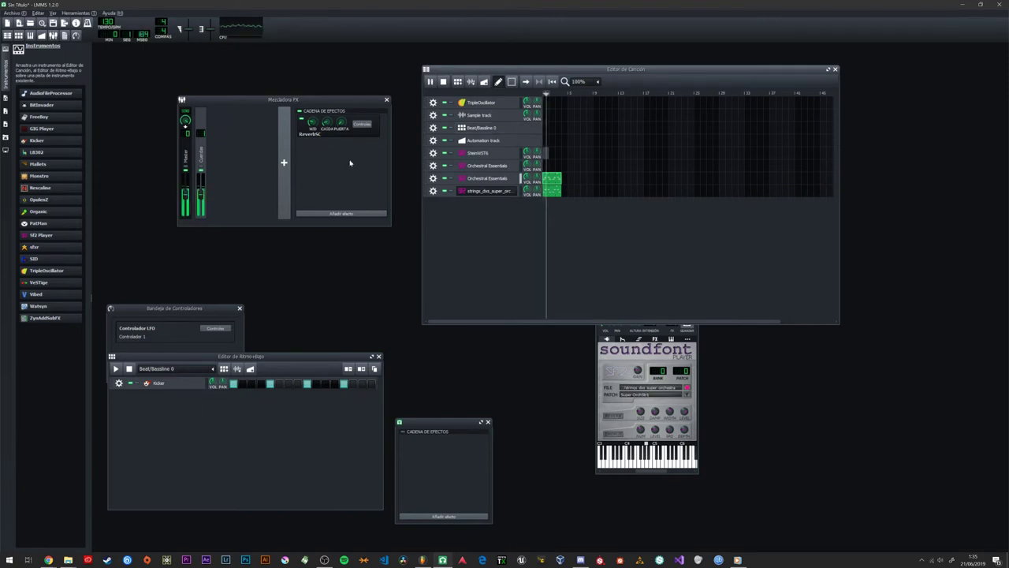
pyautogui.click(313, 124)
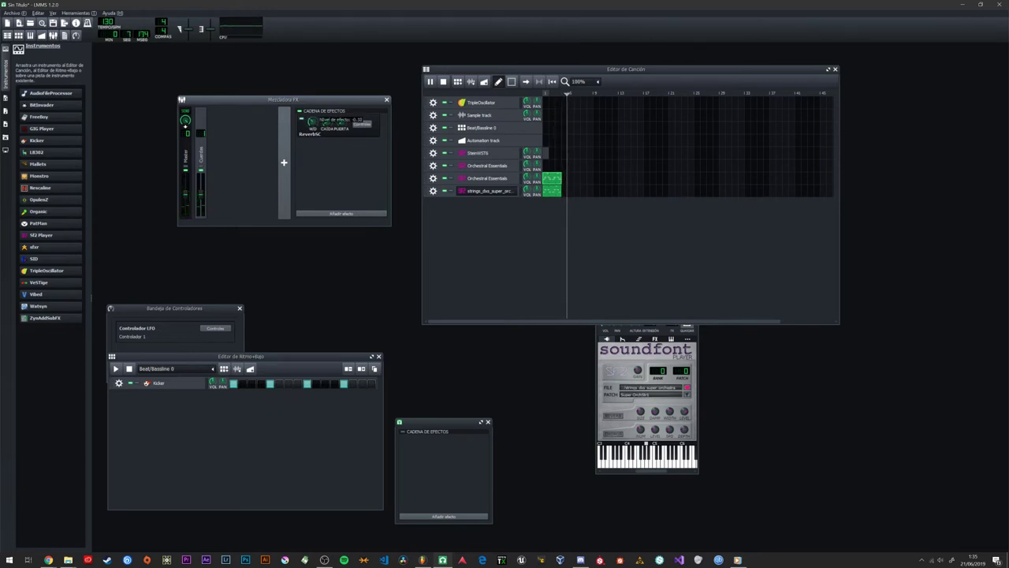
pyautogui.click(544, 94)
pyautogui.click(185, 125)
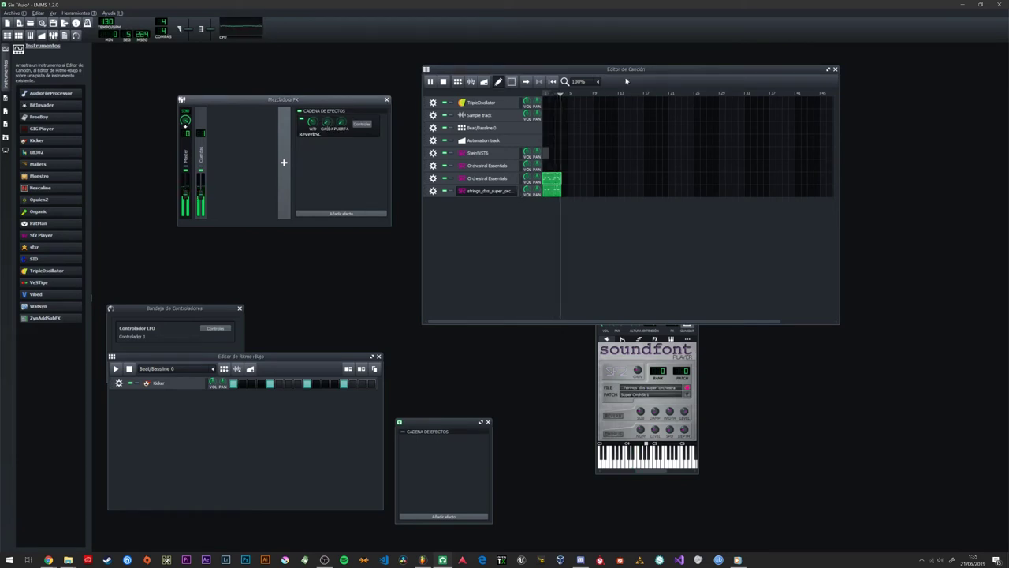
pyautogui.click(539, 87)
pyautogui.press('space')
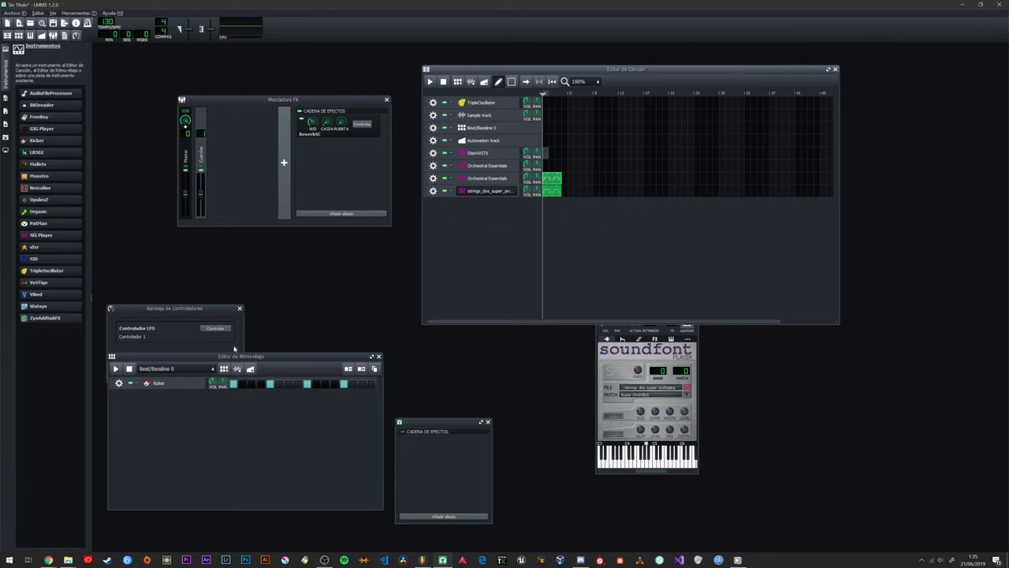
# Step: Move the Beat+Bassline Editor up below the FX mixer and switch to FL Studio
pyautogui.moveTo(296, 356); pyautogui.dragTo(310, 302)
pyautogui.click(488, 243)
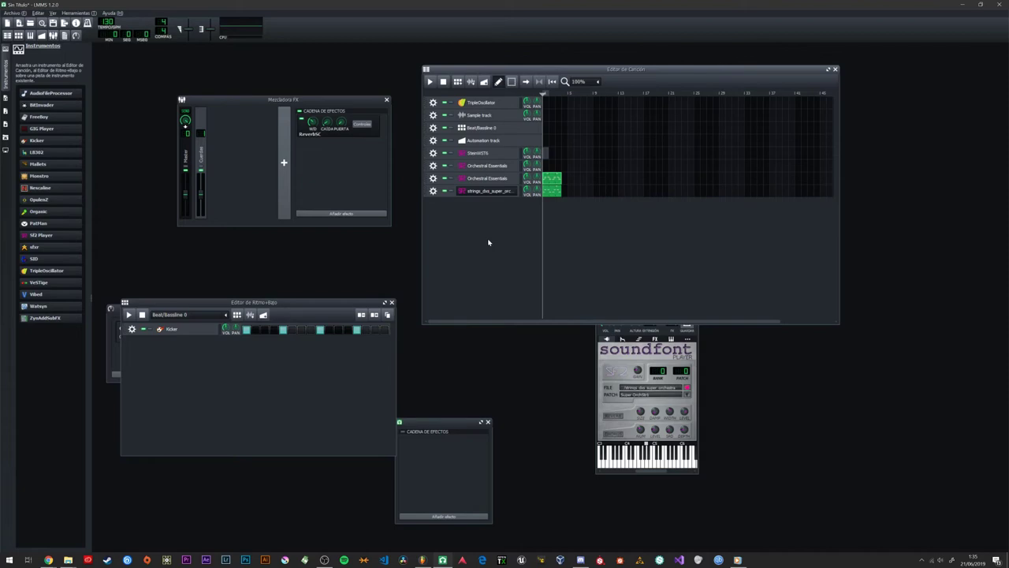
pyautogui.hotkey('alt', 'Tab')
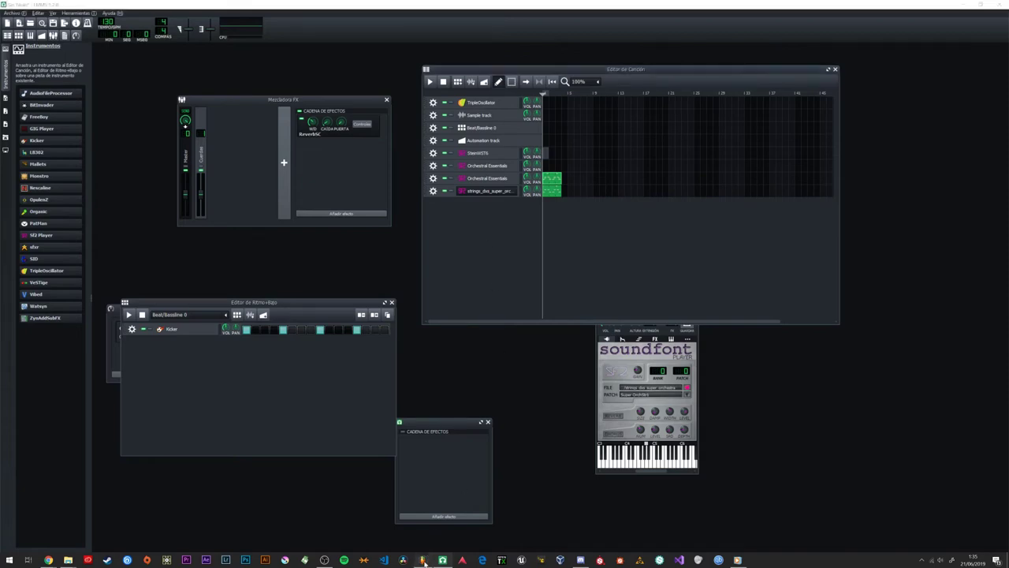
# Step: Remove the Pattern 2 clip from Track 2, place a Pattern 1 clip at bar 1 of Track 1, and play it briefly
pyautogui.click(628, 247)
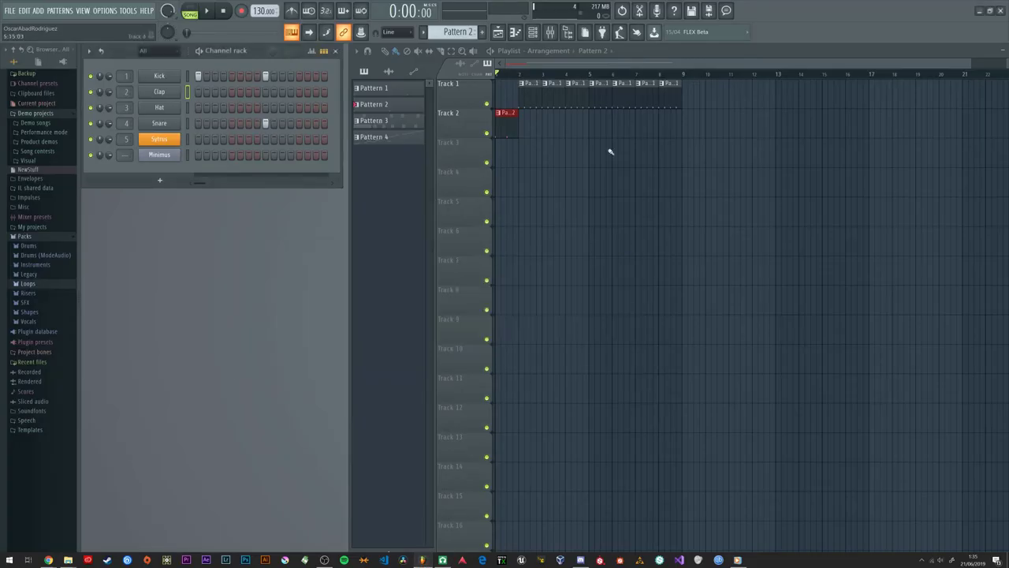
pyautogui.hotkey('ctrl', 'z')
pyautogui.click(525, 101)
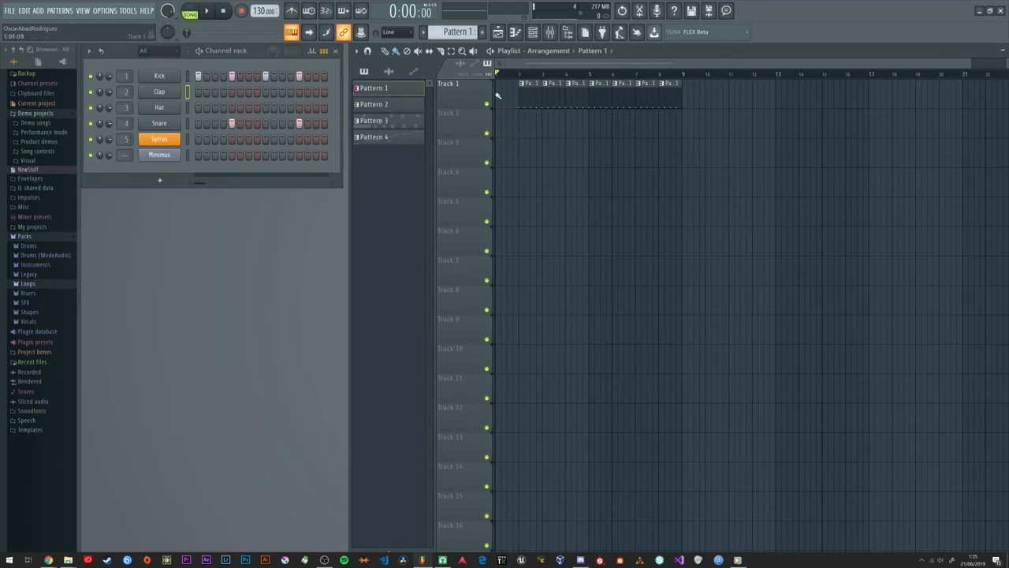
pyautogui.click(503, 98)
pyautogui.press('space')
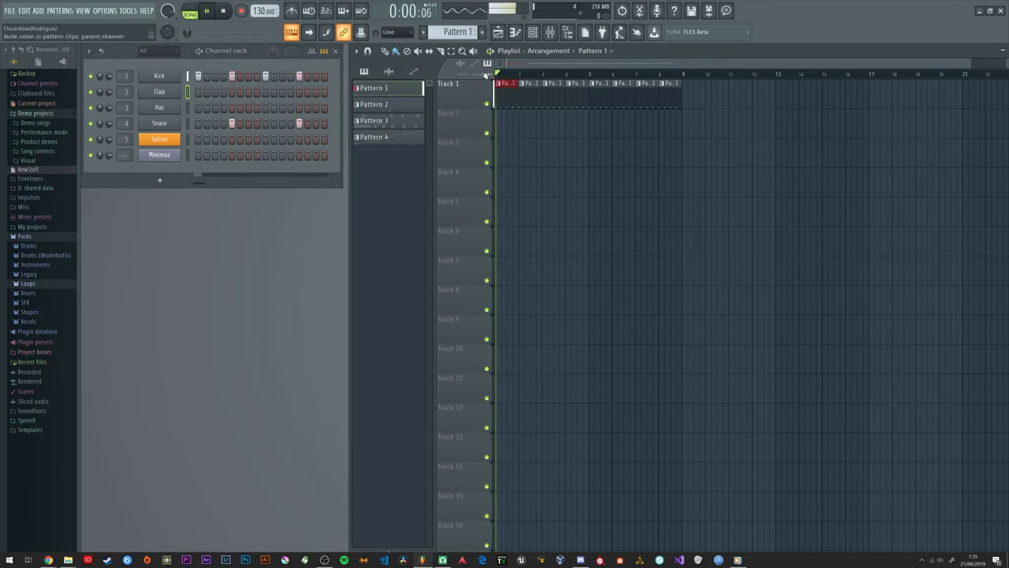
pyautogui.press('space')
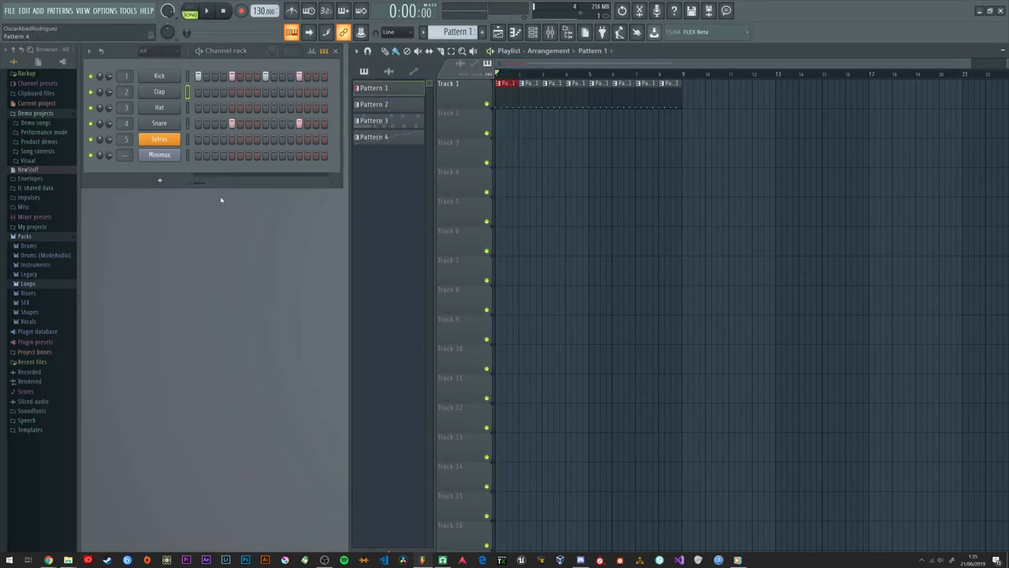
# Step: Open and close the Sytrus channel, select Pattern 3, start playback and place a Pattern 3 clip at bar 1 of Track 2
pyautogui.click(160, 140)
pyautogui.scroll(-1, 447, 32)
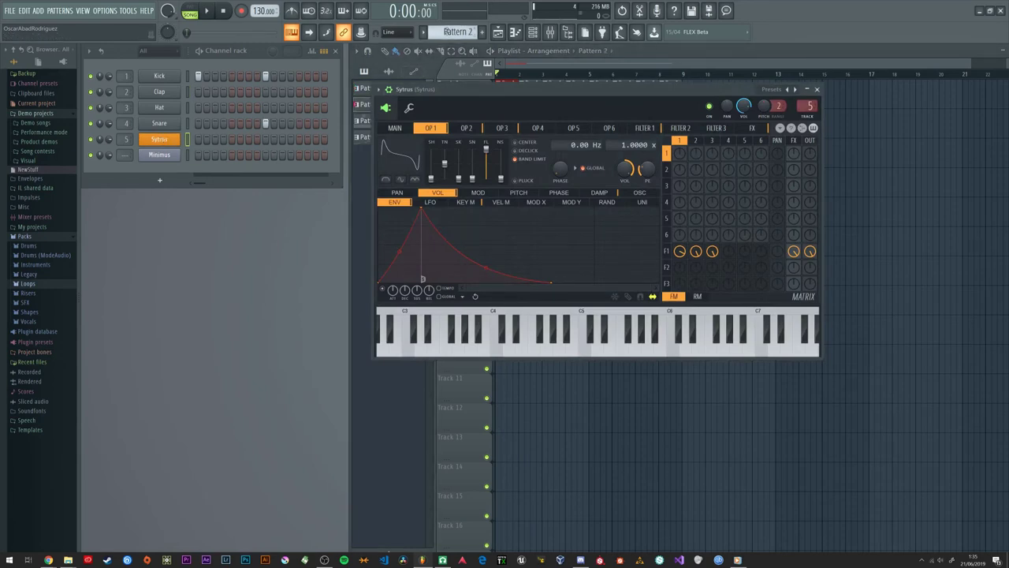
pyautogui.scroll(-1, 447, 32)
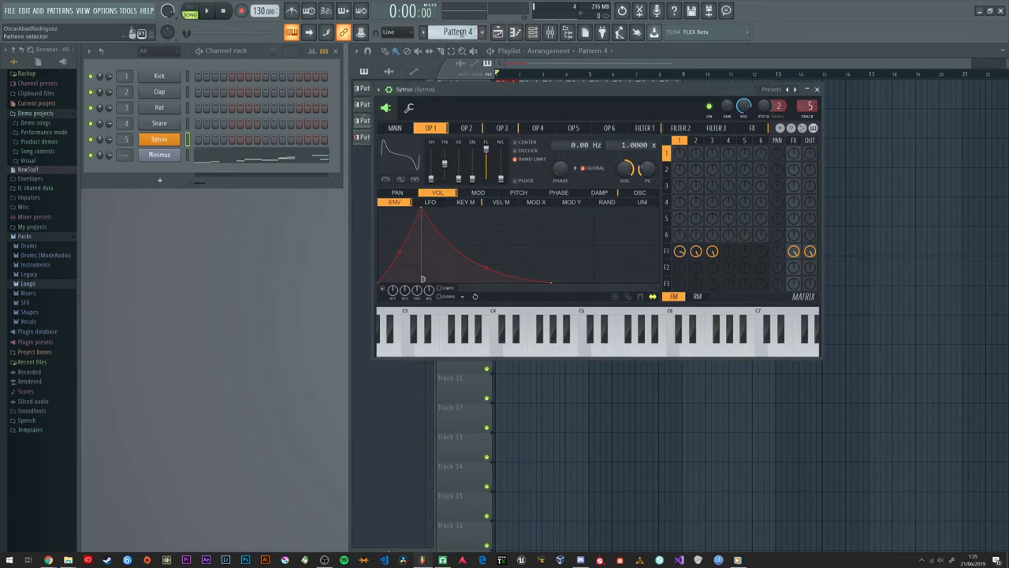
pyautogui.click(817, 89)
pyautogui.press('space')
pyautogui.click(504, 123)
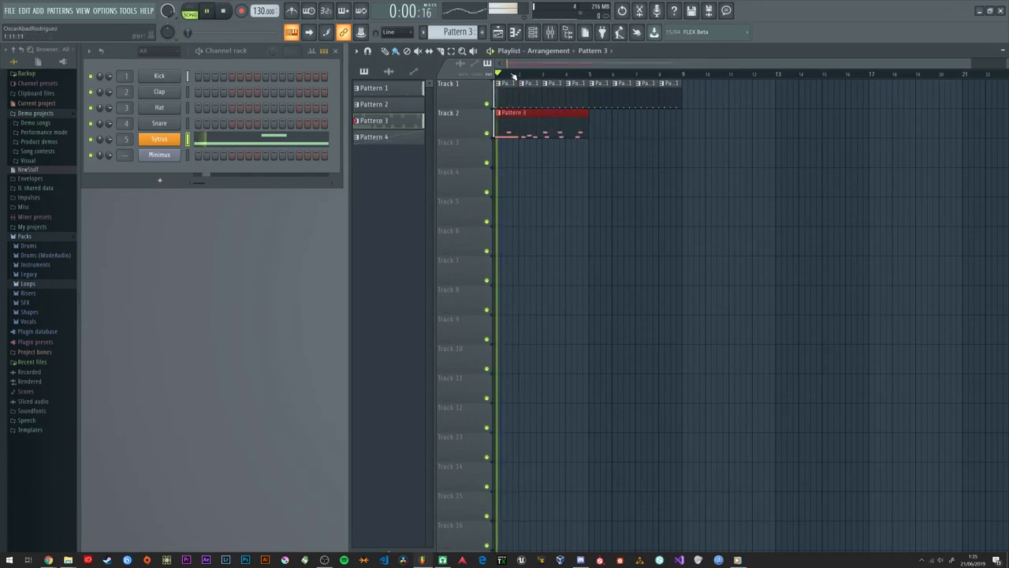
# Step: Stop playback, remove the Pattern 3 clip from Track 2, and add a Sawer channel to the rack
pyautogui.press('space')
pyautogui.rightClick(538, 128)
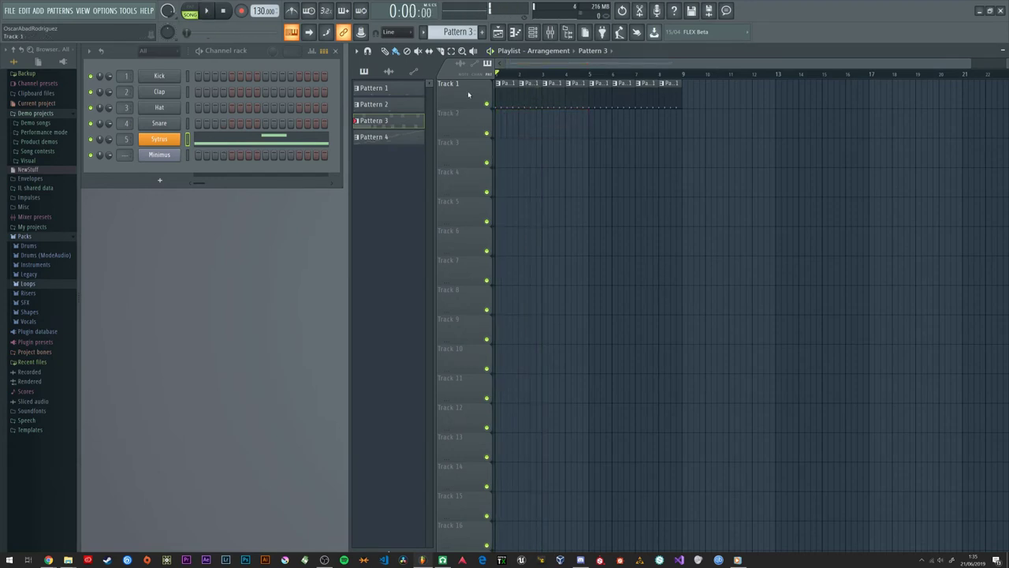
pyautogui.click(161, 179)
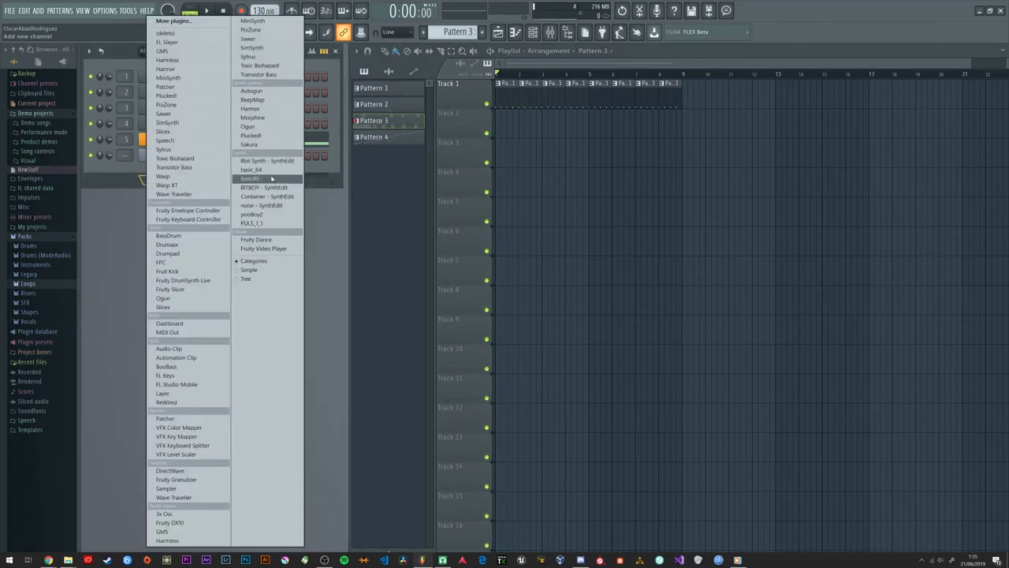
pyautogui.click(178, 115)
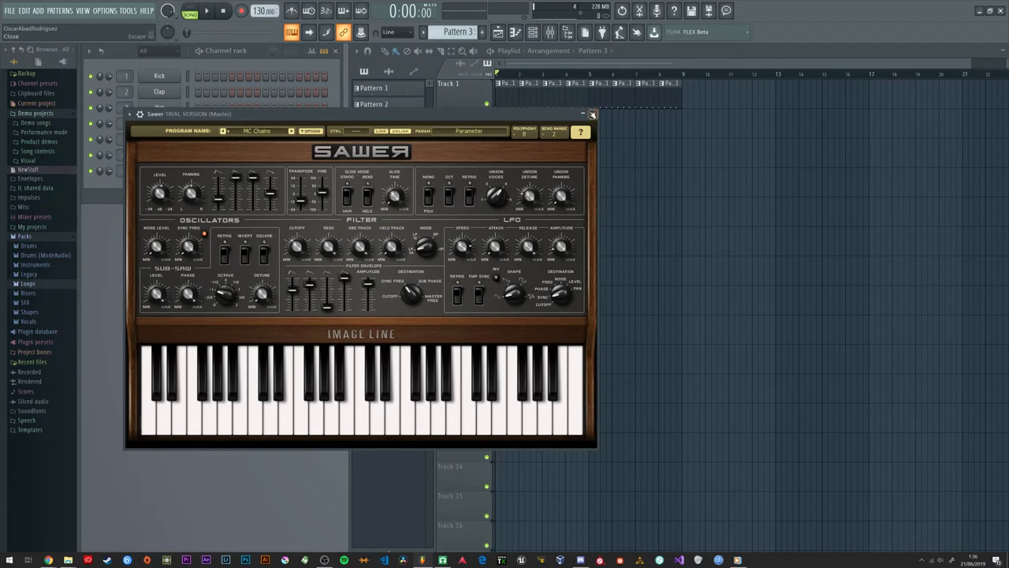
# Step: Select the empty Pattern 5, close the Sawer window, and place a Pattern 5 clip at bar 1 of Track 2
pyautogui.scroll(1, 461, 32)
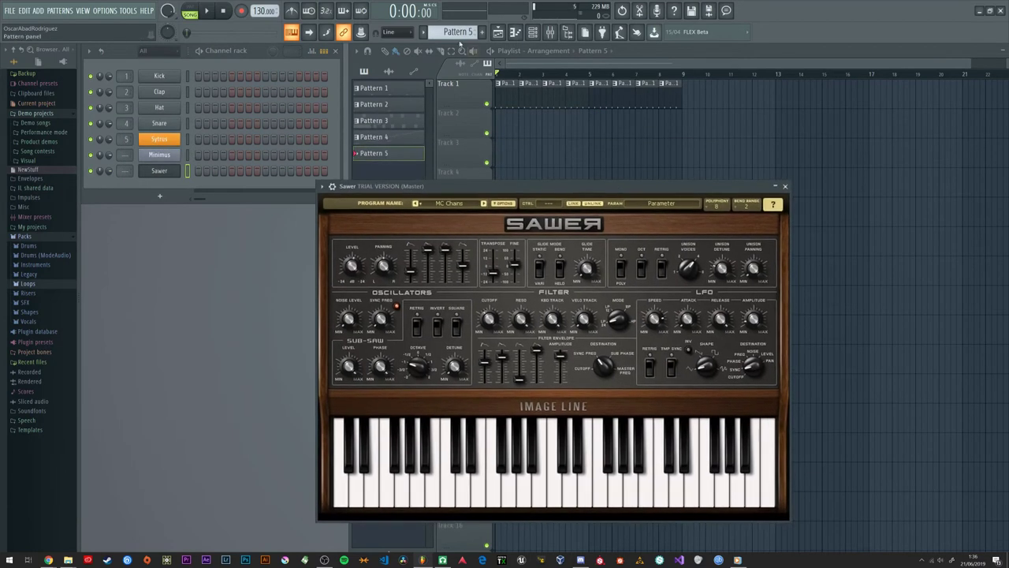
pyautogui.scroll(1, 461, 32)
pyautogui.click(785, 186)
pyautogui.click(503, 124)
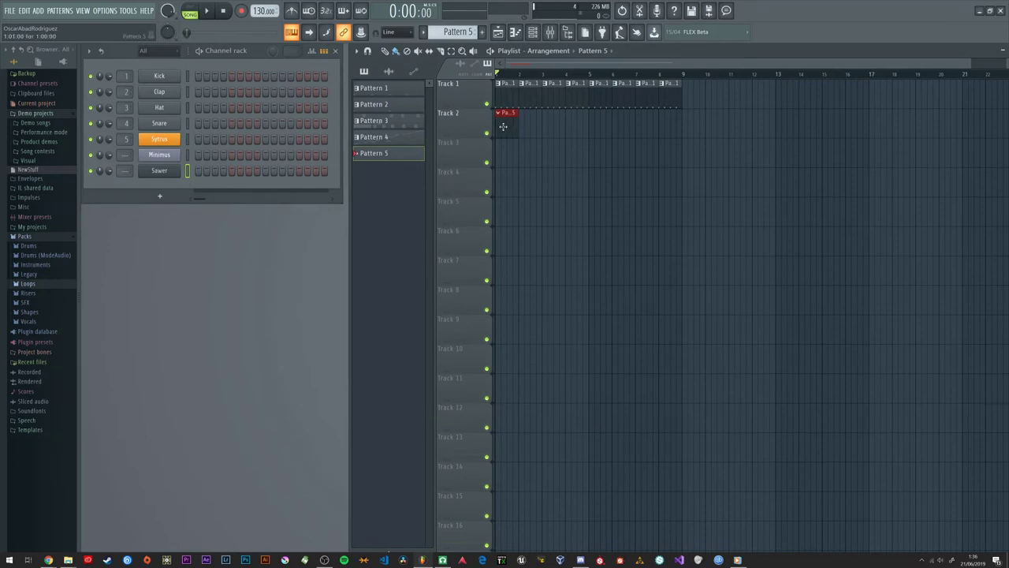
# Step: Draw a one-bar A5 note for Sawer in the piano roll, play it briefly, and close the piano roll
pyautogui.rightClick(178, 168)
pyautogui.click(201, 170)
pyautogui.moveTo(244, 300)
pyautogui.mouseDown()
pyautogui.moveTo(247, 271)
pyautogui.moveTo(247, 300)
pyautogui.moveTo(360, 300)
pyautogui.moveTo(349, 301)
pyautogui.mouseUp()
pyautogui.click(250, 300)
pyautogui.press('space')
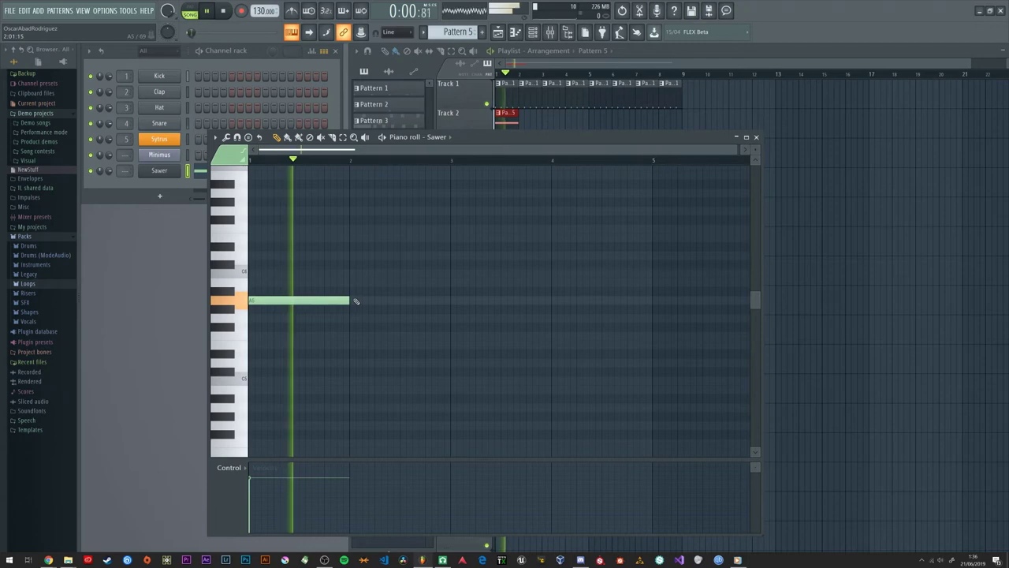
pyautogui.press('space')
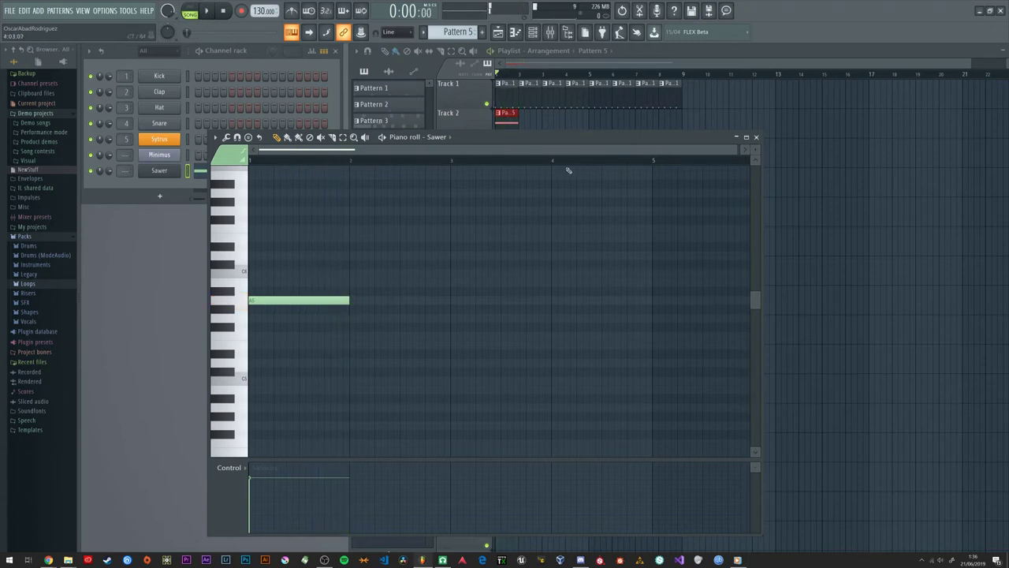
pyautogui.click(755, 136)
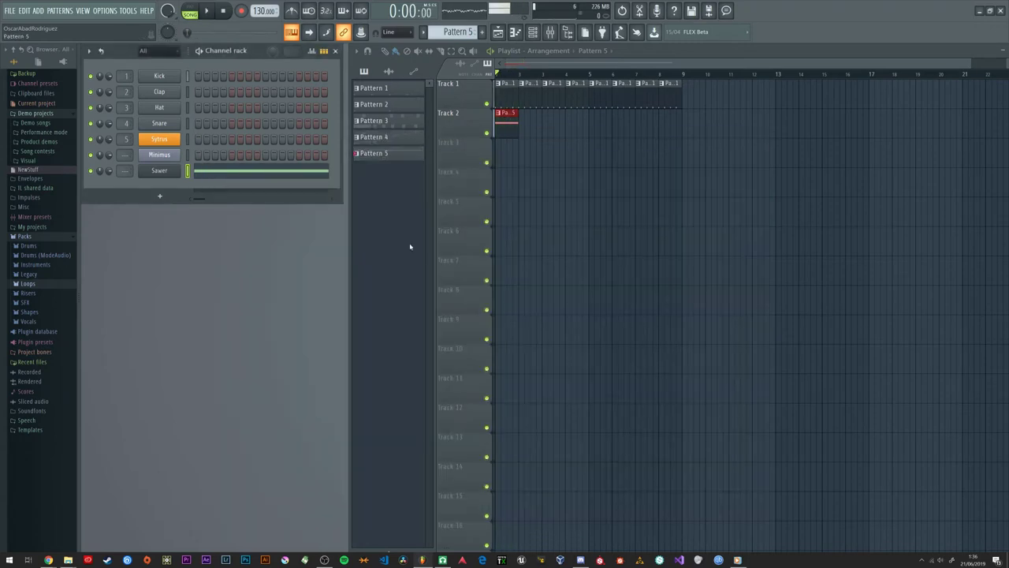
# Step: Switch to LMMS, add an Sf2 Player track to the Song Editor, and open its instrument window
pyautogui.hotkey('alt', 'Tab')
pyautogui.hotkey('alt', 'Tab')
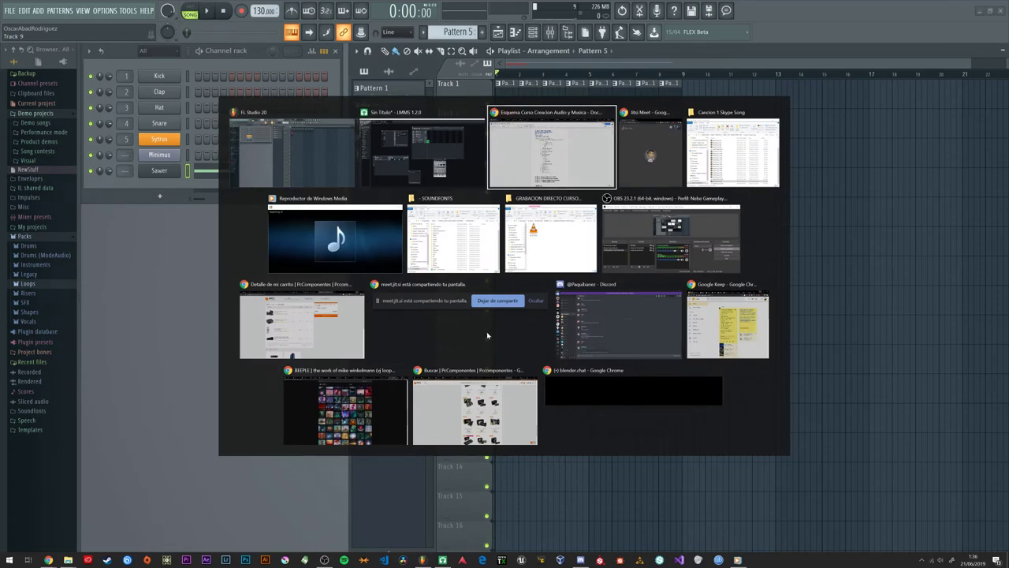
pyautogui.hotkey('alt', 'shift', 'Tab')
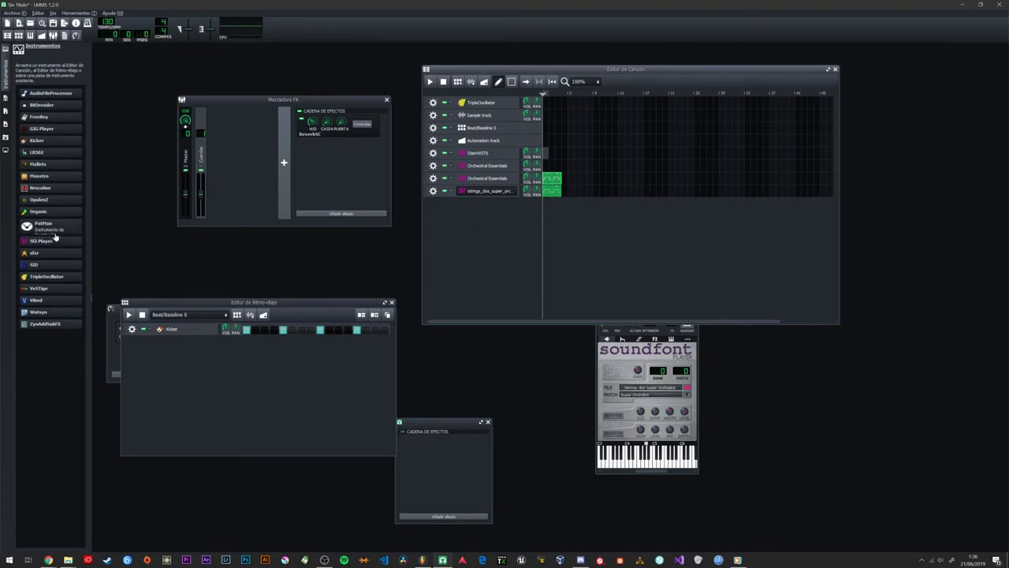
pyautogui.moveTo(466, 246); pyautogui.dragTo(469, 243)
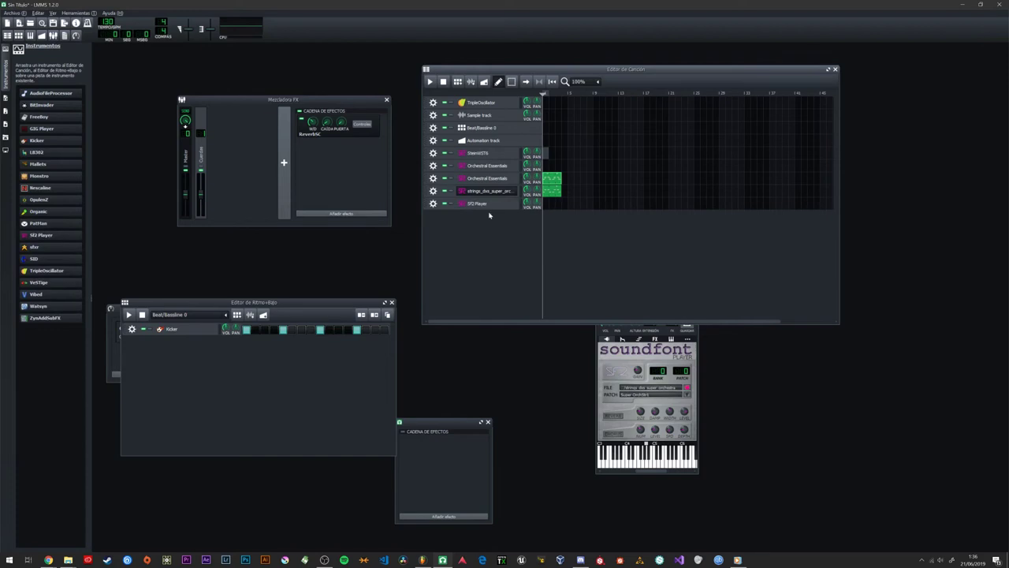
pyautogui.moveTo(661, 293); pyautogui.dragTo(538, 253)
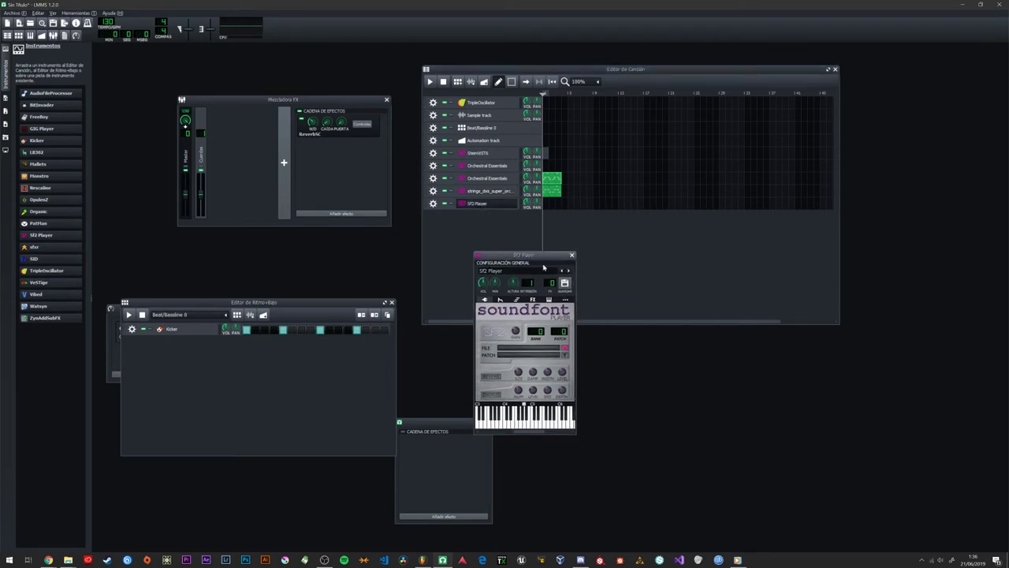
# Step: Load Tambourines.SF2 from the Percussion soundfont folder into the new Sf2 Player
pyautogui.click(565, 348)
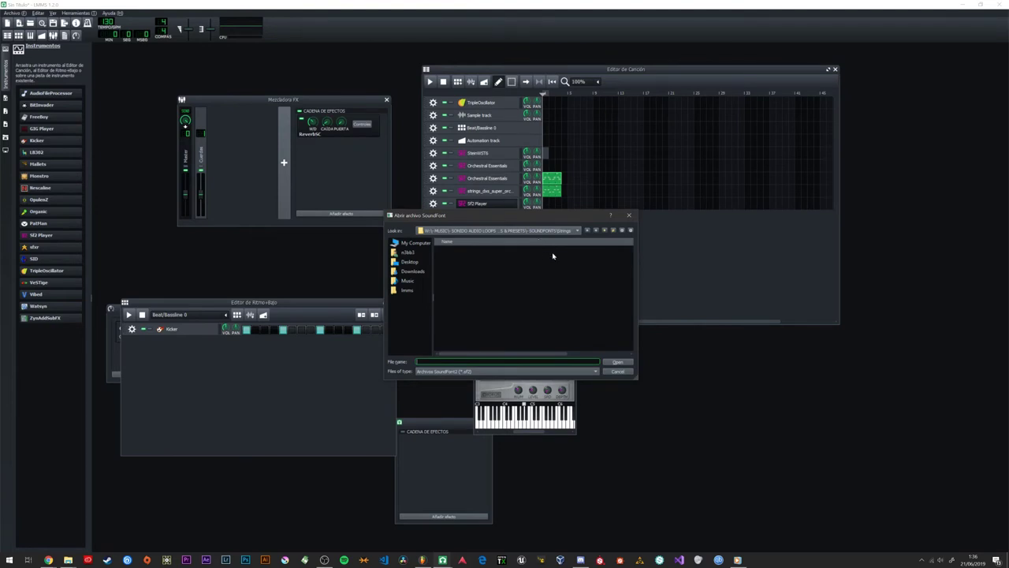
pyautogui.click(603, 231)
pyautogui.click(465, 330)
pyautogui.scroll(-3, 465, 331)
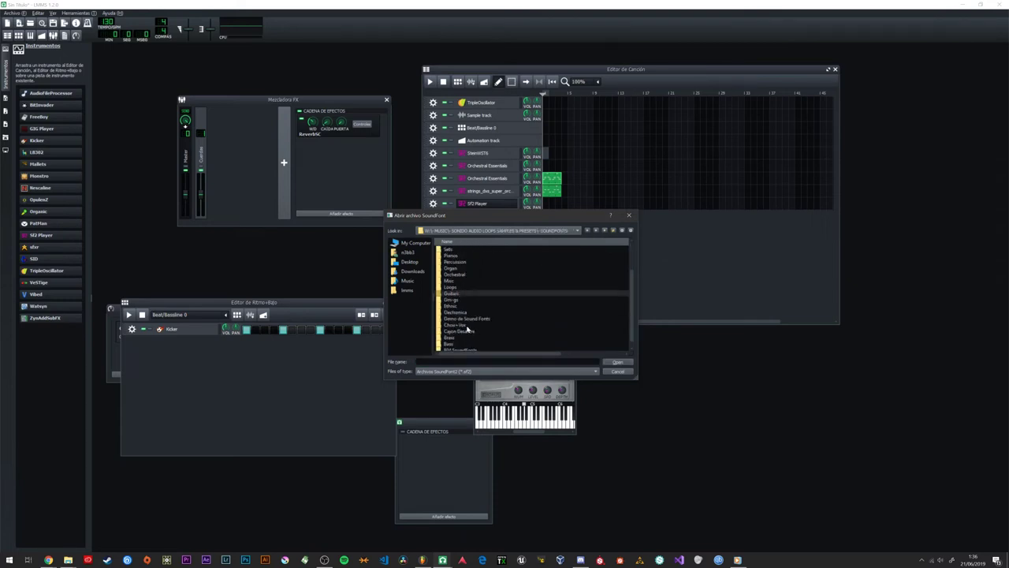
pyautogui.scroll(1, 465, 298)
pyautogui.doubleClick(462, 275)
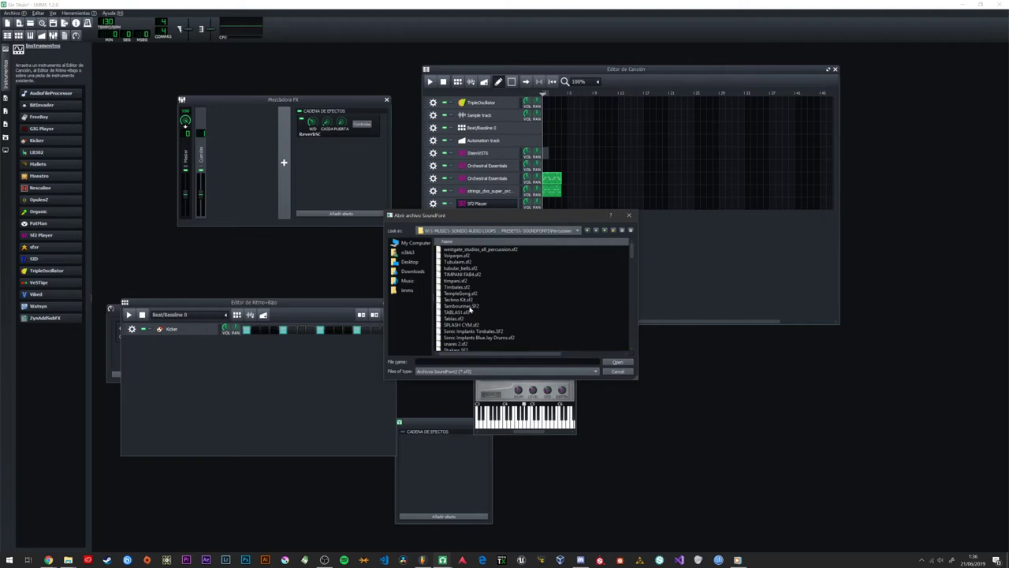
pyautogui.doubleClick(469, 306)
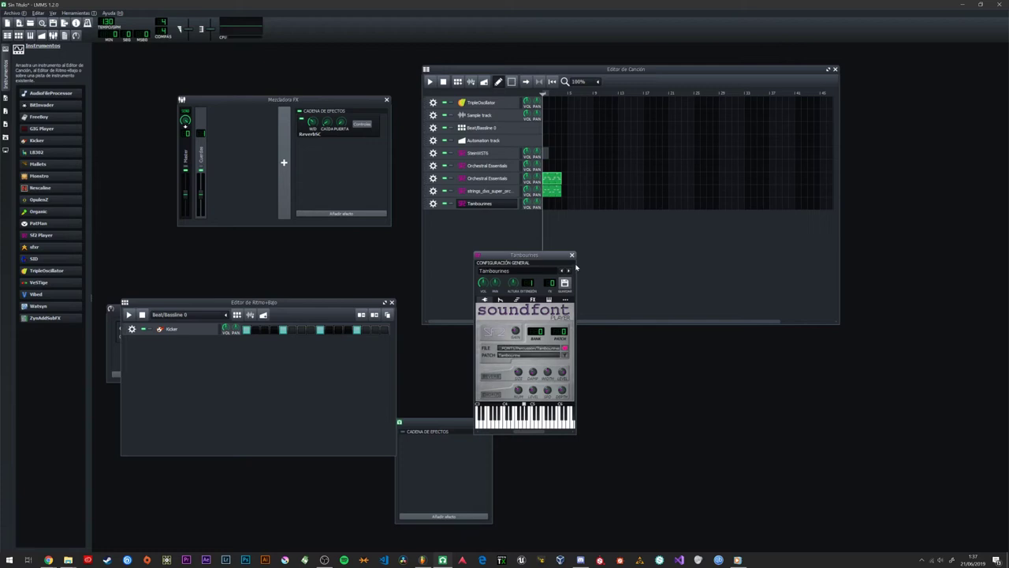
# Step: Audition a few tambourine notes on the instrument's on-screen keyboard
pyautogui.click(519, 418)
pyautogui.click(530, 417)
pyautogui.click(545, 423)
# Step: Close the instrument window, open a new clip at bar 1 of the Tambourines track, and move the Piano-Roll below the tracks
pyautogui.click(571, 255)
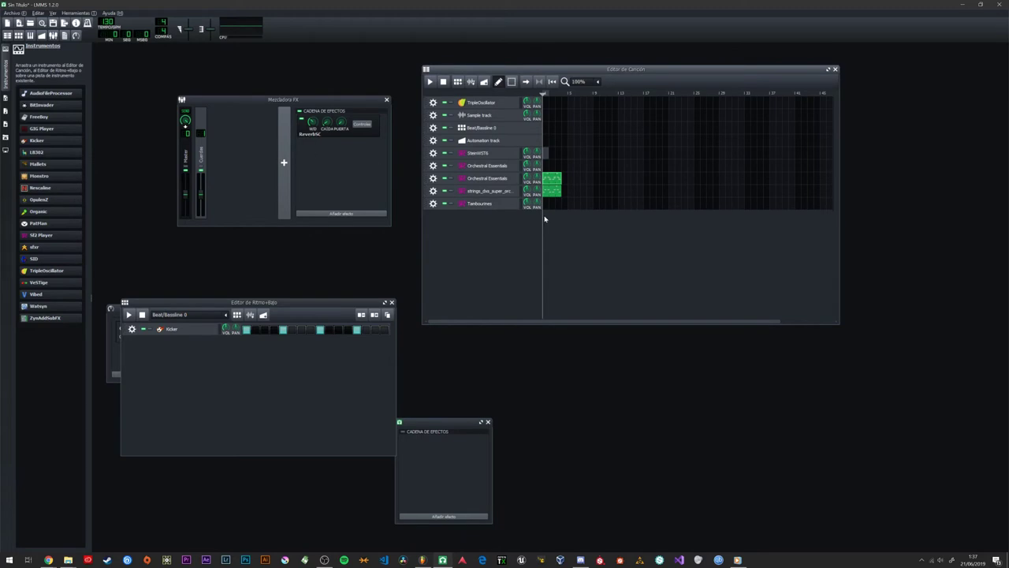
pyautogui.doubleClick(547, 206)
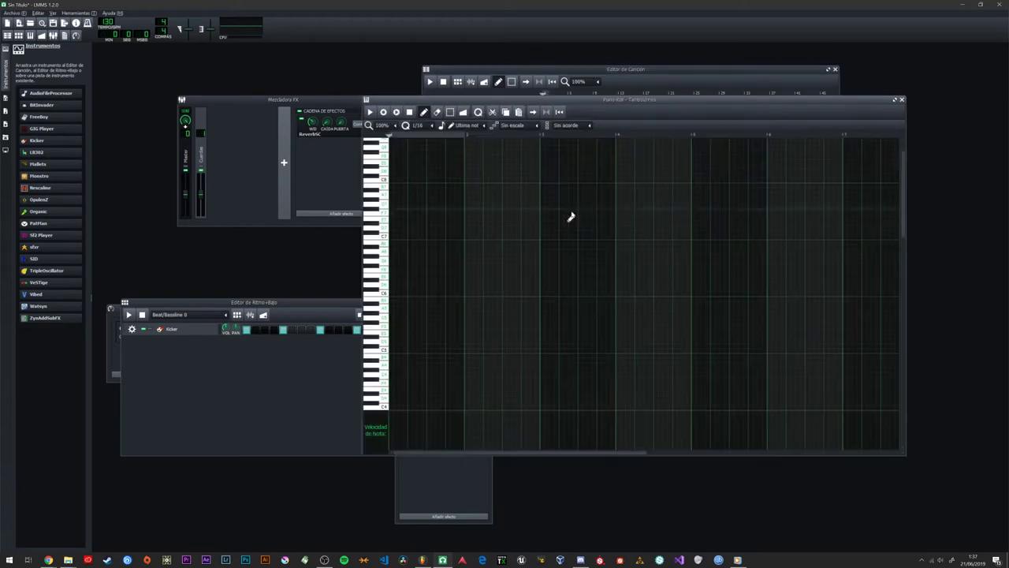
pyautogui.moveTo(614, 104); pyautogui.dragTo(580, 215)
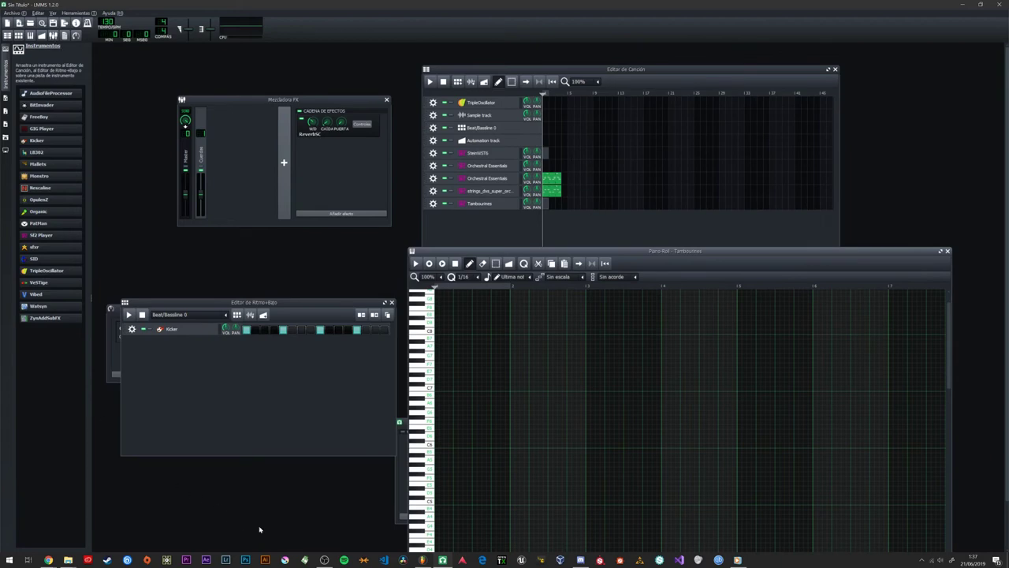
# Step: Switch to FL Studio to look over its pattern selector and pattern list, and return to LMMS
pyautogui.click(423, 560)
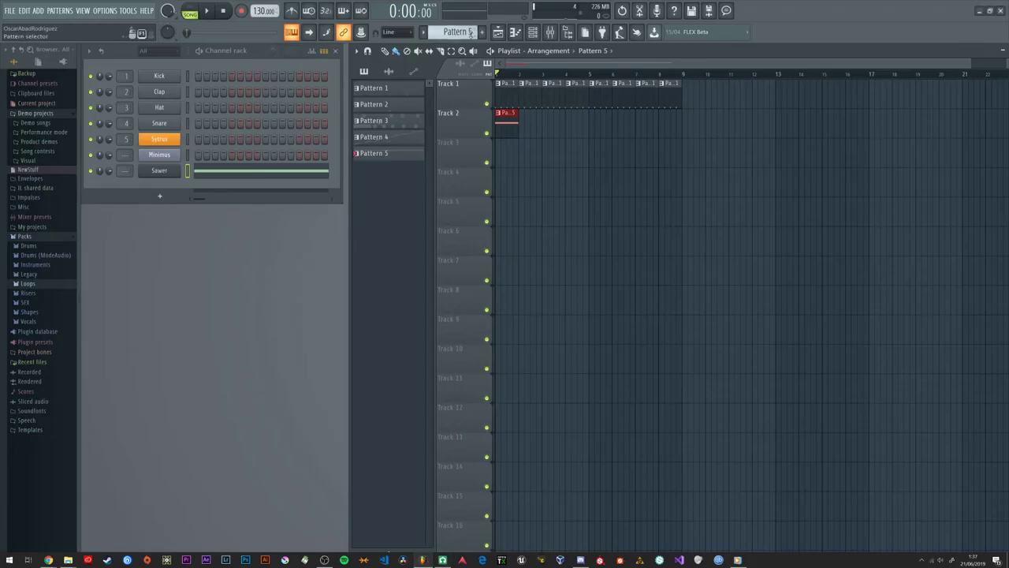
pyautogui.scroll(2, 470, 33)
pyautogui.scroll(-5, 469, 33)
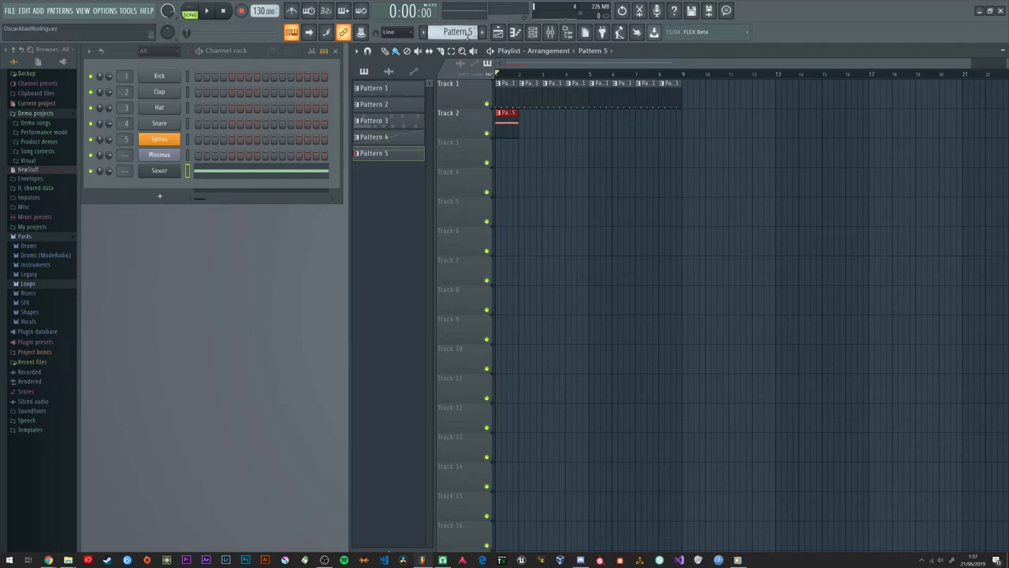
pyautogui.moveTo(394, 89); pyautogui.dragTo(395, 137)
pyautogui.press('super+Tab')
pyautogui.click(594, 163)
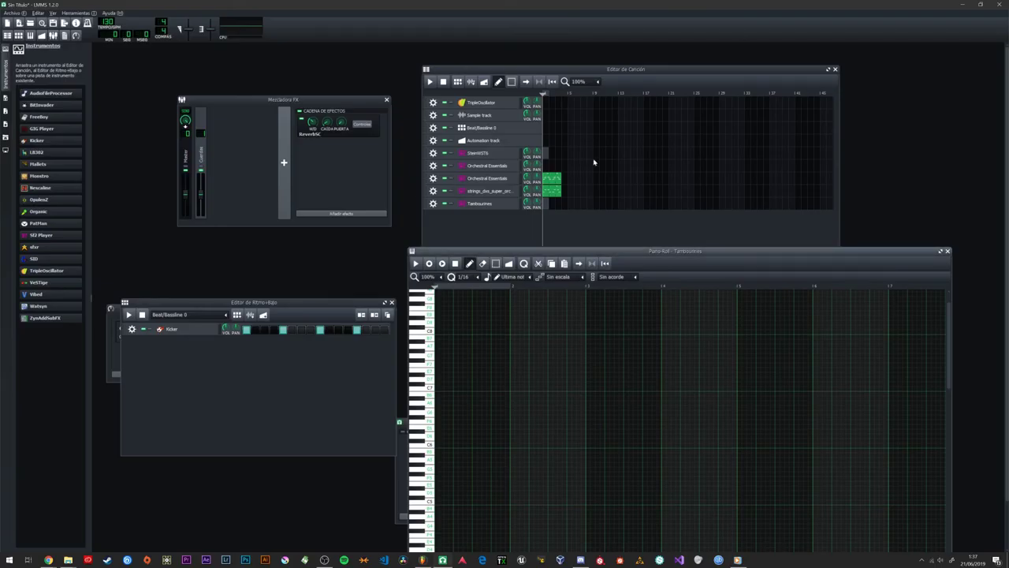
# Step: Bring the Song Editor forward and reopen the Tambourines clip in the Piano-Roll
pyautogui.click(624, 86)
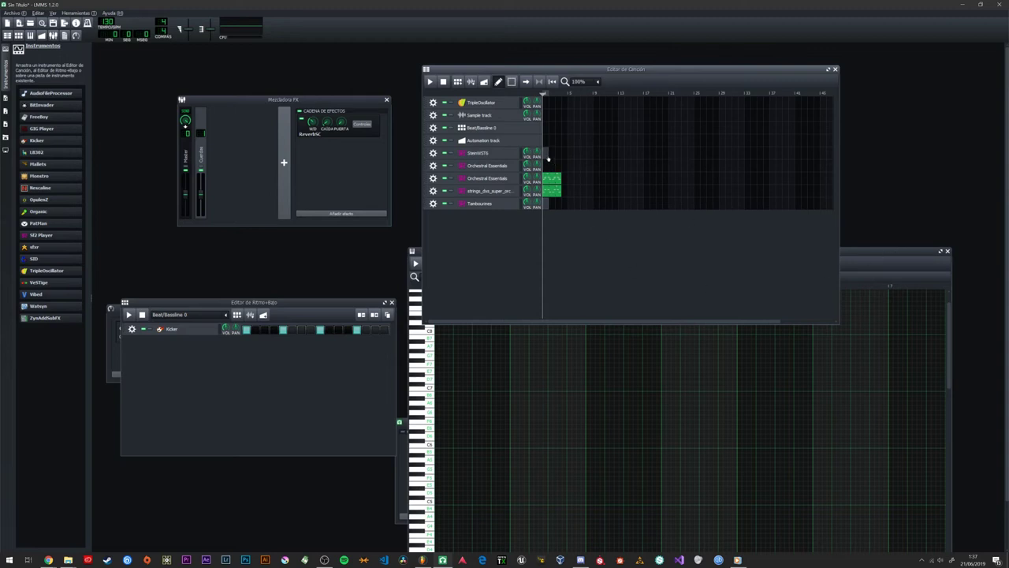
pyautogui.rightClick(545, 206)
pyautogui.click(584, 210)
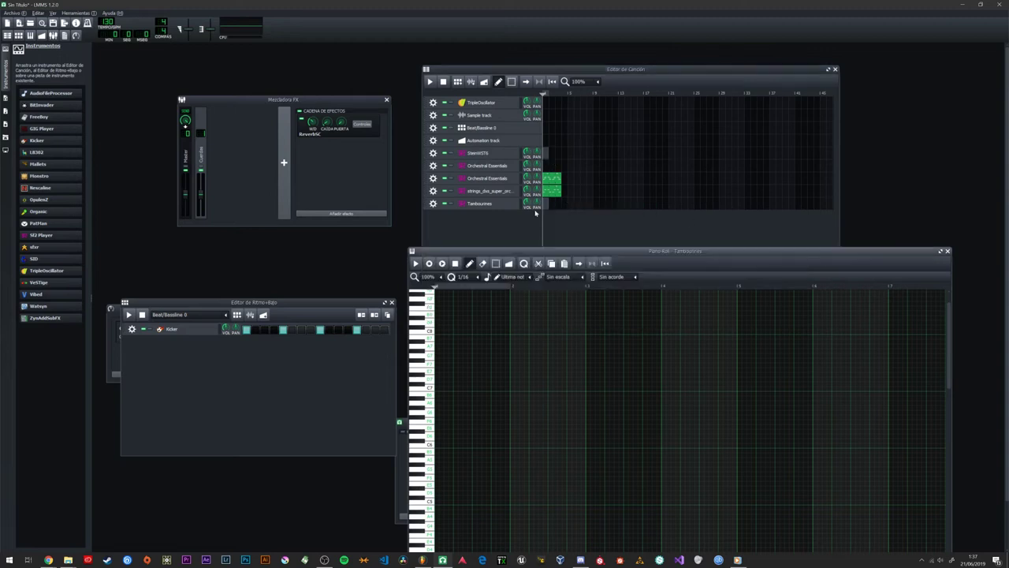
# Step: Audition the tambourine sounds across the middle and upper keys of the Piano-Roll
pyautogui.click(418, 324)
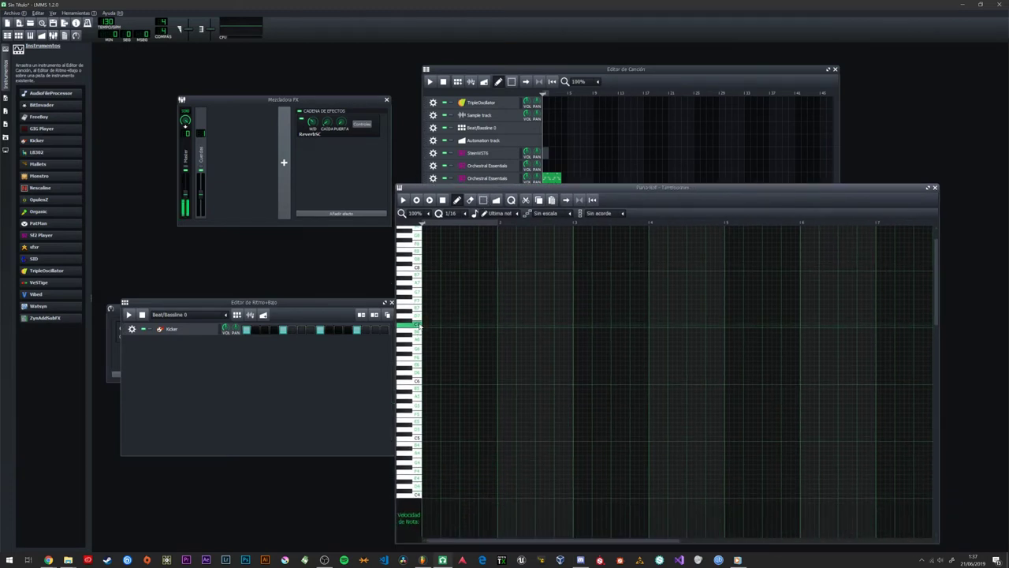
pyautogui.click(418, 382)
pyautogui.click(418, 384)
pyautogui.click(418, 409)
pyautogui.click(418, 461)
pyautogui.click(418, 457)
pyautogui.scroll(-3, 435, 411)
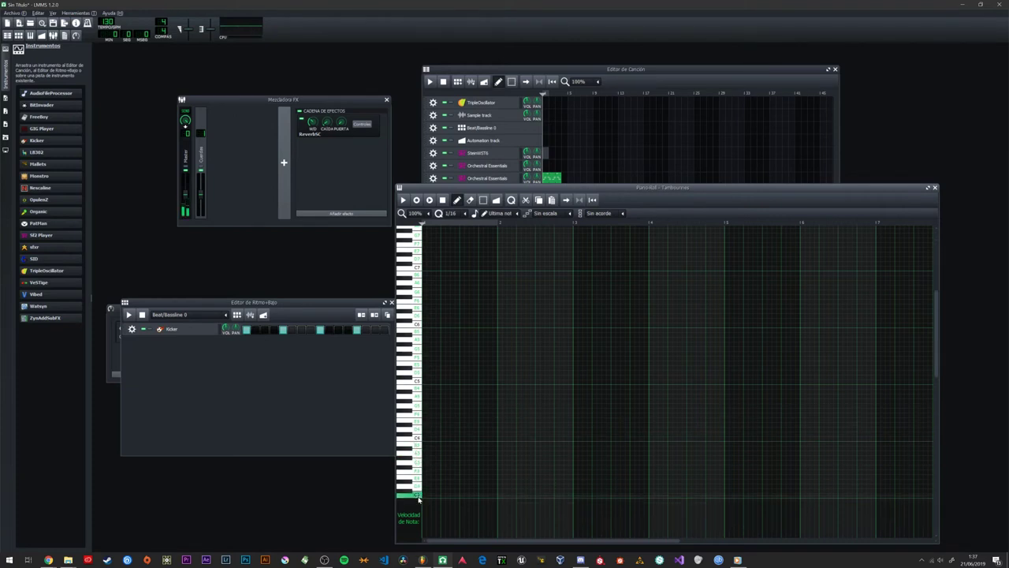
pyautogui.moveTo(419, 495); pyautogui.dragTo(419, 370)
pyautogui.click(418, 331)
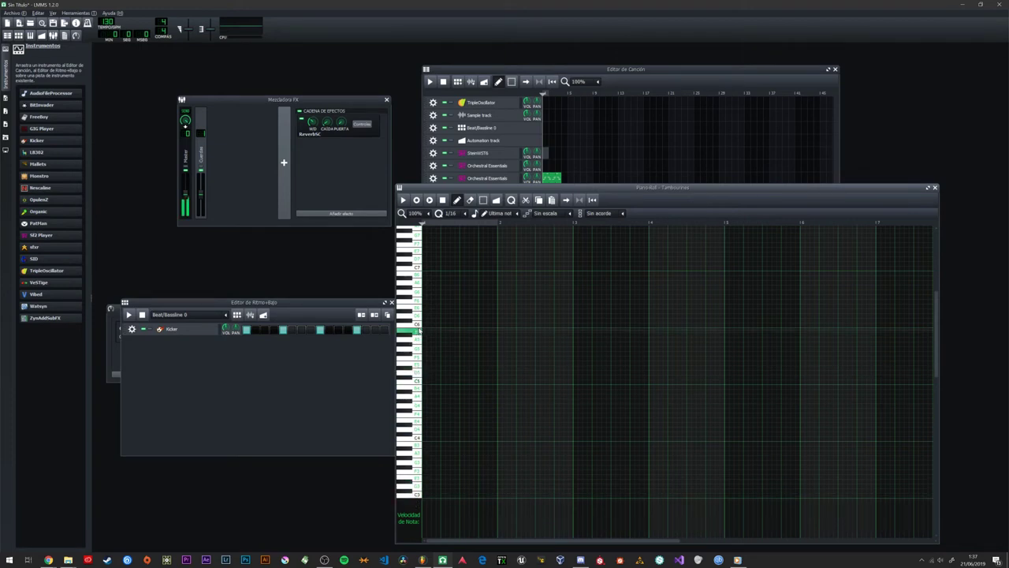
pyautogui.click(419, 344)
pyautogui.click(419, 354)
pyautogui.click(419, 359)
pyautogui.click(419, 317)
pyautogui.moveTo(418, 292); pyautogui.dragTo(419, 245)
pyautogui.scroll(3, 426, 260)
pyautogui.click(418, 260)
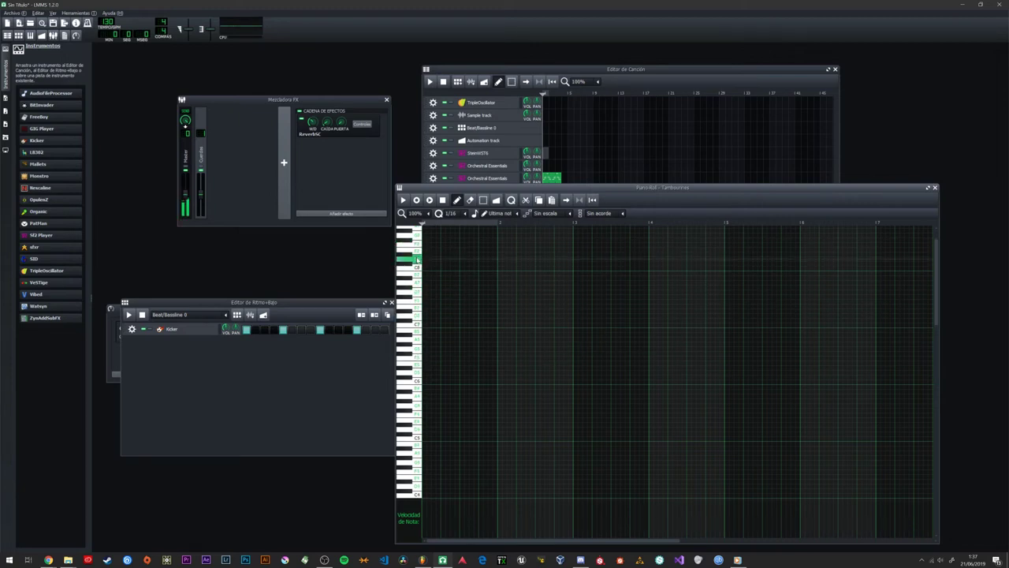
# Step: Audition the tambourine's lower keys and place a note on C3 at the start of bar 1
pyautogui.scroll(-10, 419, 355)
pyautogui.click(429, 468)
pyautogui.rightClick(436, 468)
pyautogui.click(419, 416)
pyautogui.moveTo(419, 406); pyautogui.dragTo(418, 298)
pyautogui.click(418, 358)
pyautogui.click(422, 362)
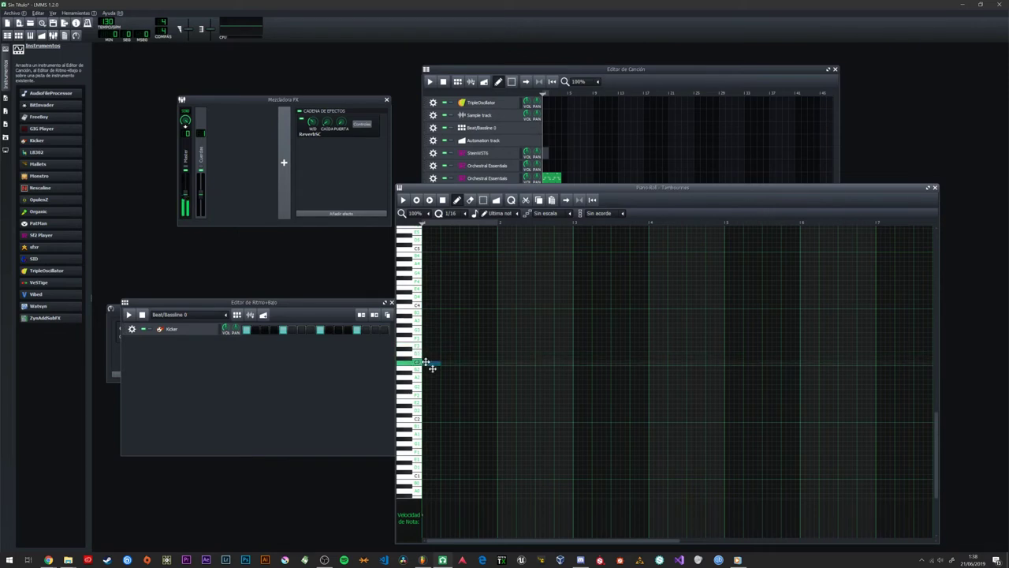
# Step: Fill bars 1 and 2 with tambourine quarter notes, alternating between a pitch just below and one just above C3, and play the song
pyautogui.click(632, 66)
pyautogui.click(451, 364)
pyautogui.moveTo(451, 364)
pyautogui.mouseDown()
pyautogui.moveTo(470, 335)
pyautogui.moveTo(466, 353)
pyautogui.mouseUp()
pyautogui.press('space')
pyautogui.press('space')
pyautogui.moveTo(469, 350); pyautogui.dragTo(558, 367)
pyautogui.click(465, 350)
pyautogui.click(505, 372)
pyautogui.click(561, 368)
pyautogui.press('space')
pyautogui.click(637, 123)
pyautogui.press('space')
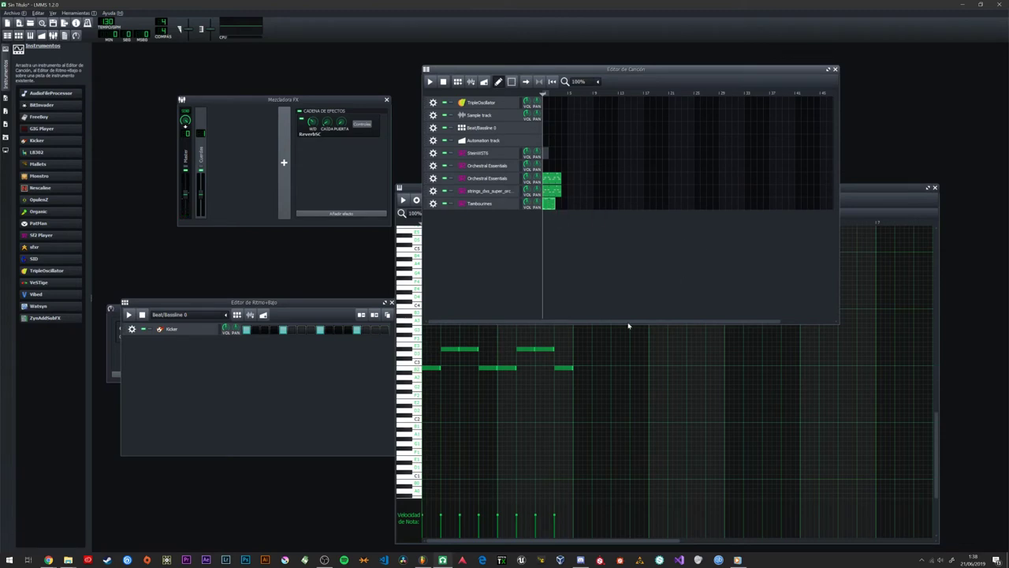
# Step: Rearrange bar 1 to low notes on beats 1 and 2 and high notes on beats 3 and 4, and play it
pyautogui.click(453, 372)
pyautogui.click(446, 367)
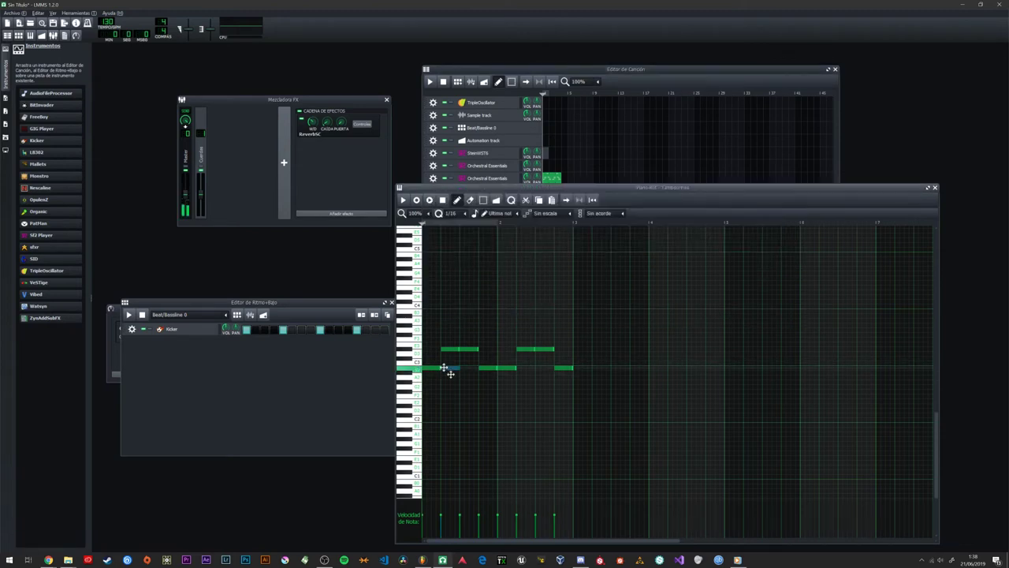
pyautogui.rightClick(457, 354)
pyautogui.click(465, 352)
pyautogui.moveTo(462, 350); pyautogui.dragTo(509, 371)
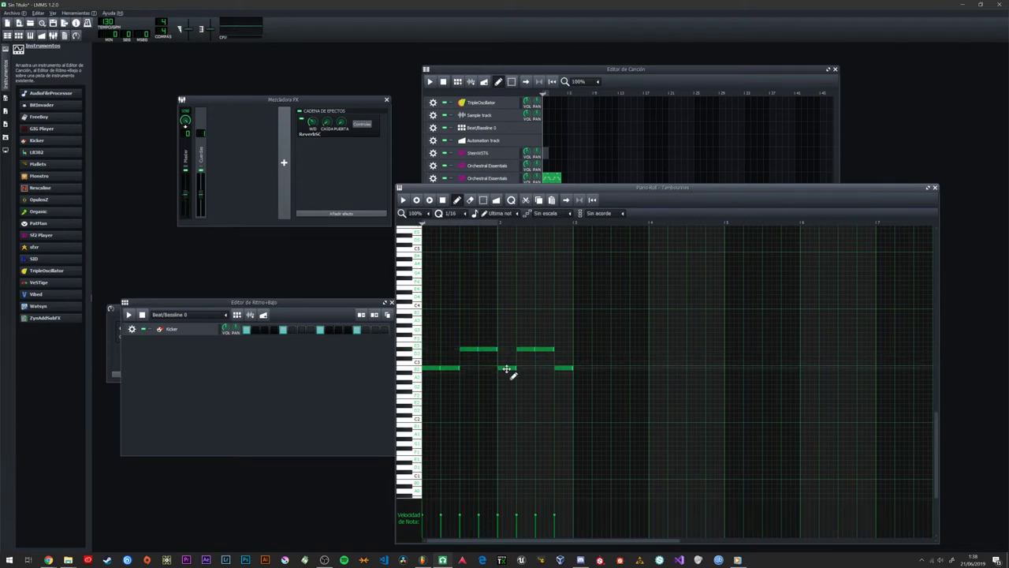
pyautogui.press('space')
pyautogui.press('space')
# Step: Shift bar 1's second low note half a beat later, delete the high note on beat 4, and play the result
pyautogui.moveTo(450, 368); pyautogui.dragTo(458, 375)
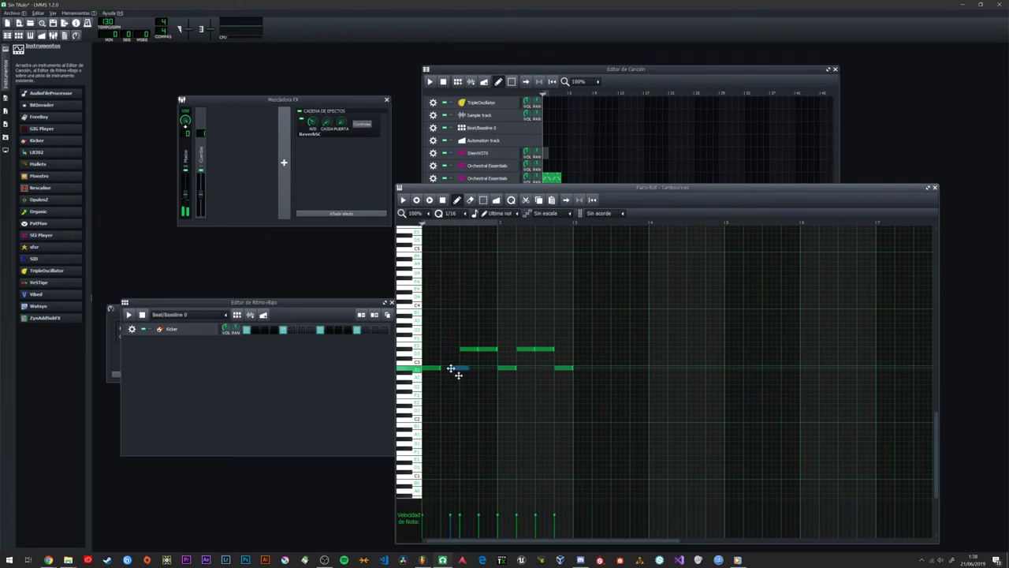
pyautogui.rightClick(492, 349)
pyautogui.press('space')
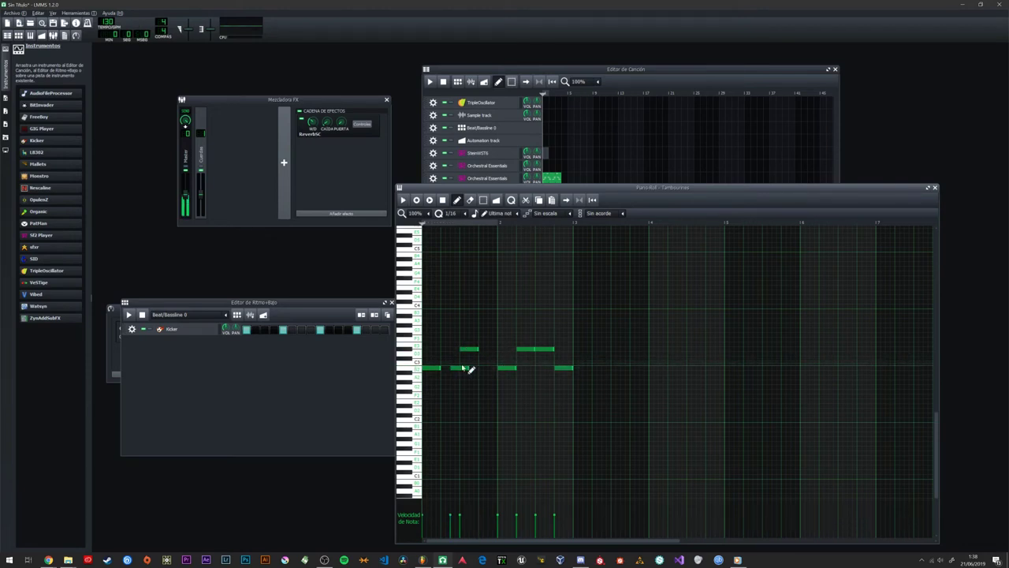
# Step: Delete the shifted low note and the remaining high note from bar 1, checking playback in between
pyautogui.rightClick(459, 368)
pyautogui.press('space')
pyautogui.rightClick(467, 349)
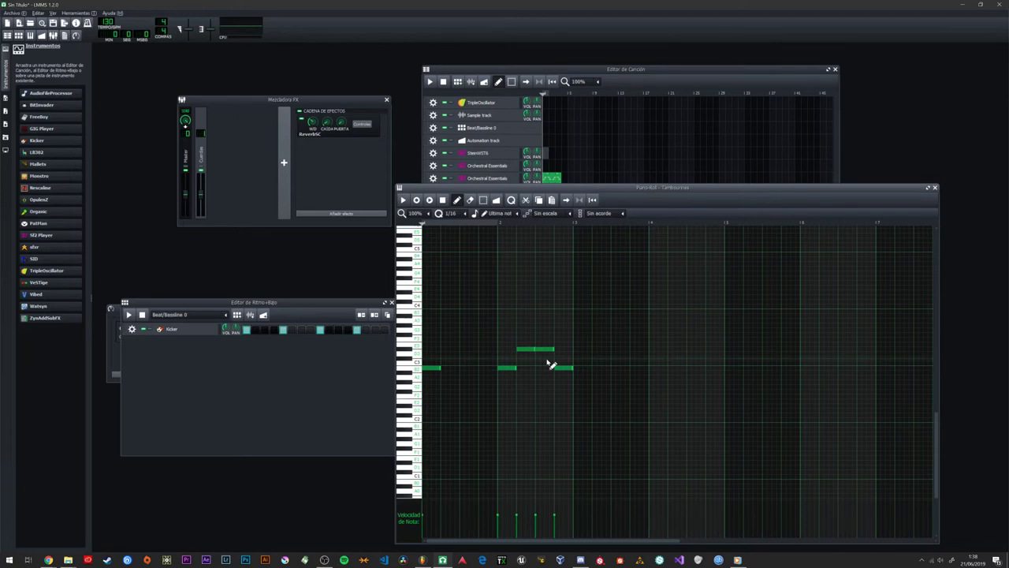
# Step: Delete the two high and two low tambourine notes from bar 2, leaving only the note on bar 1's first beat
pyautogui.rightClick(546, 349)
pyautogui.rightClick(526, 350)
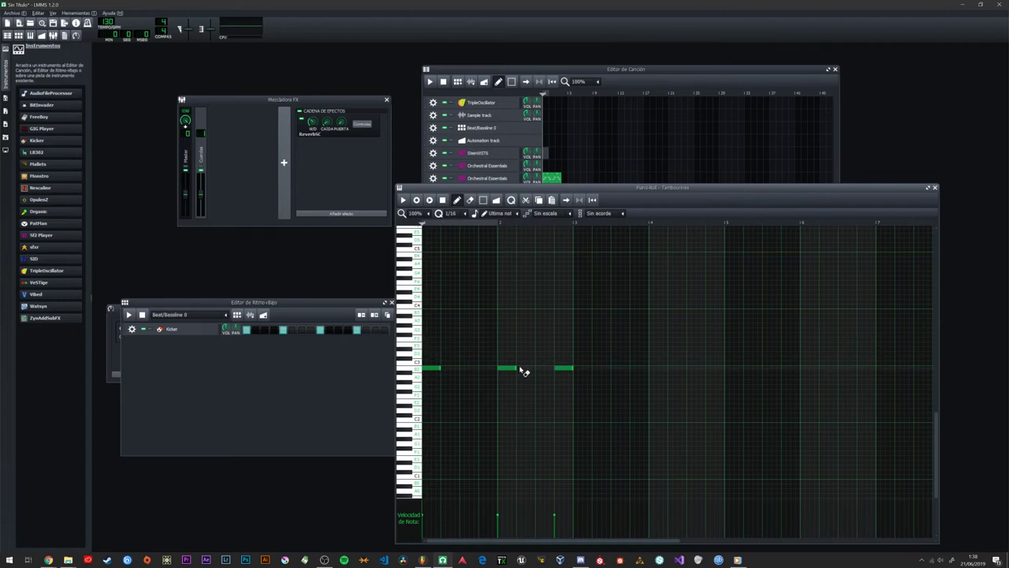
pyautogui.rightClick(562, 367)
pyautogui.rightClick(512, 367)
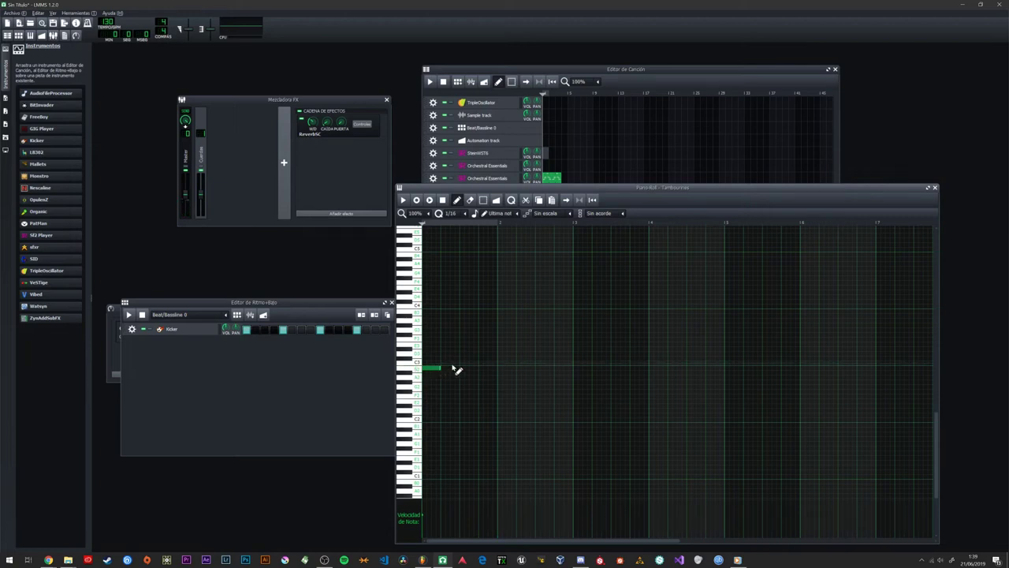
# Step: Fill bar 1 with four consecutive quarter notes just below C3 and play the song briefly to check them
pyautogui.click(462, 368)
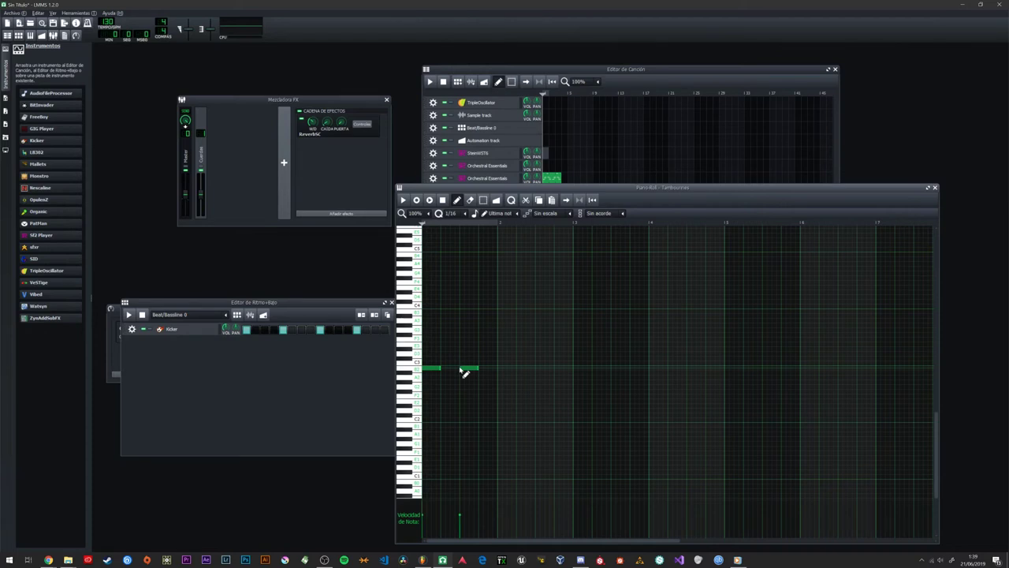
pyautogui.moveTo(464, 368); pyautogui.dragTo(451, 368)
pyautogui.click(455, 369)
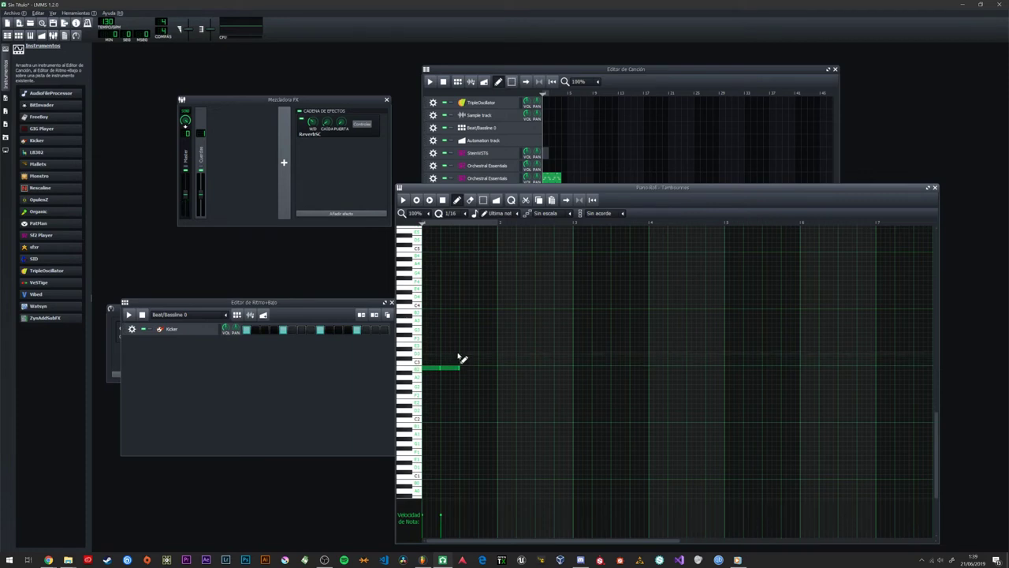
pyautogui.moveTo(461, 367); pyautogui.dragTo(478, 367)
pyautogui.click(484, 367)
pyautogui.click(644, 85)
pyautogui.press('space')
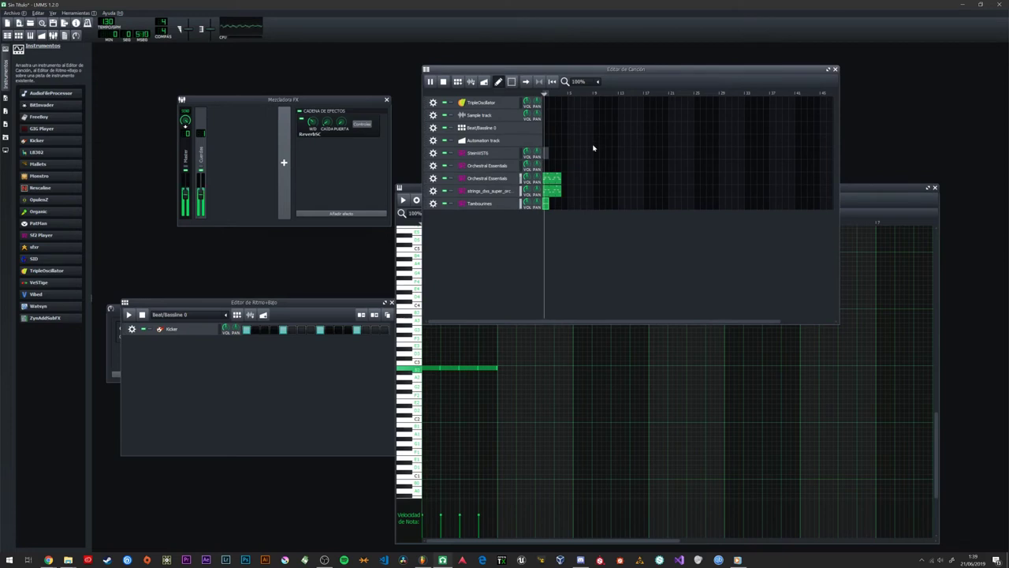
pyautogui.press('space')
# Step: Fill bar 2 with four consecutive quarter notes at the same pitch just below C3
pyautogui.click(510, 370)
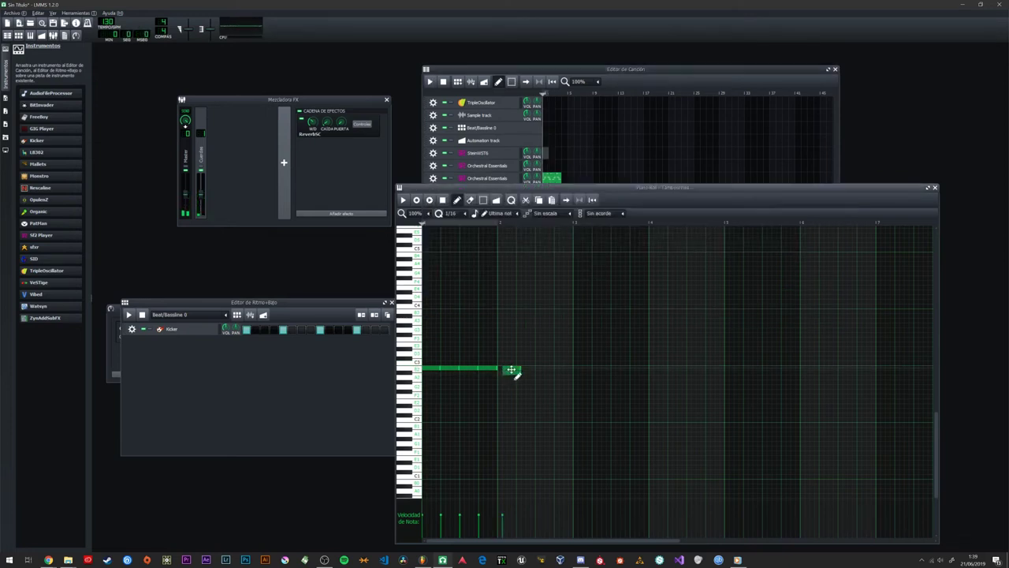
pyautogui.moveTo(511, 369); pyautogui.dragTo(505, 369)
pyautogui.click(521, 369)
pyautogui.click(539, 369)
pyautogui.click(558, 369)
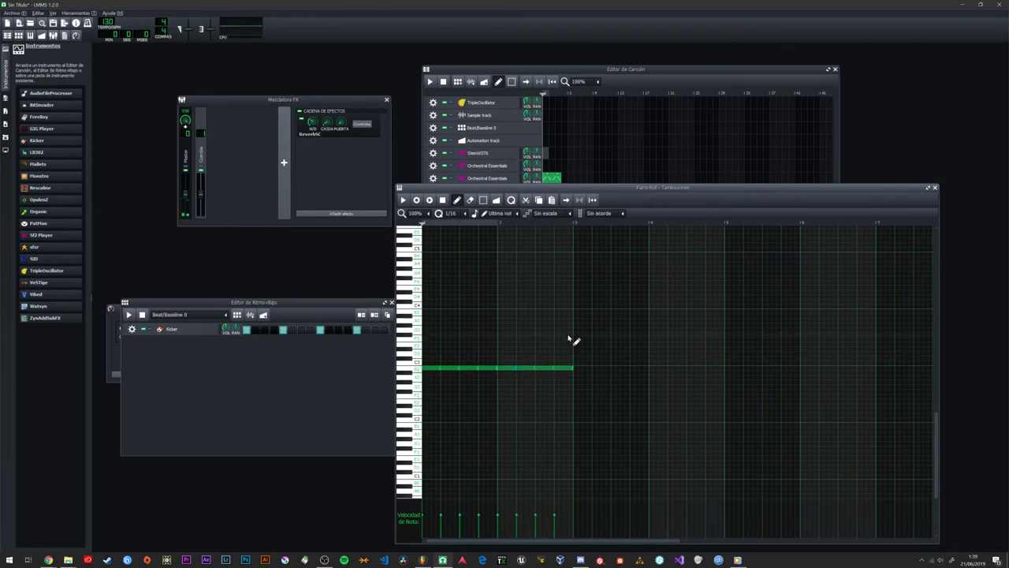
# Step: Reposition the piano roll window, play the two-bar tambourine pattern, and return to the song editor
pyautogui.moveTo(623, 190); pyautogui.dragTo(644, 149)
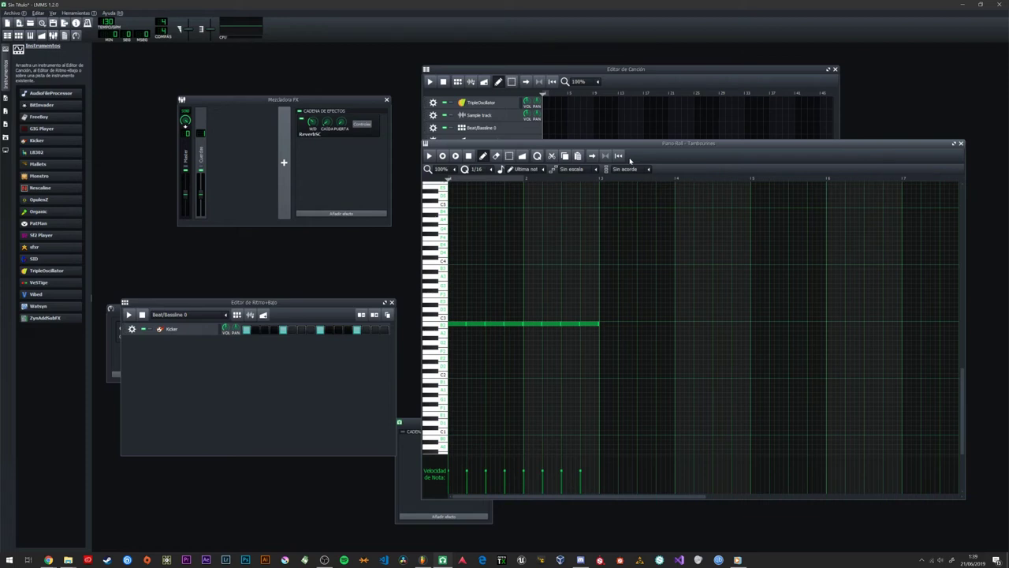
pyautogui.moveTo(648, 147); pyautogui.dragTo(551, 142)
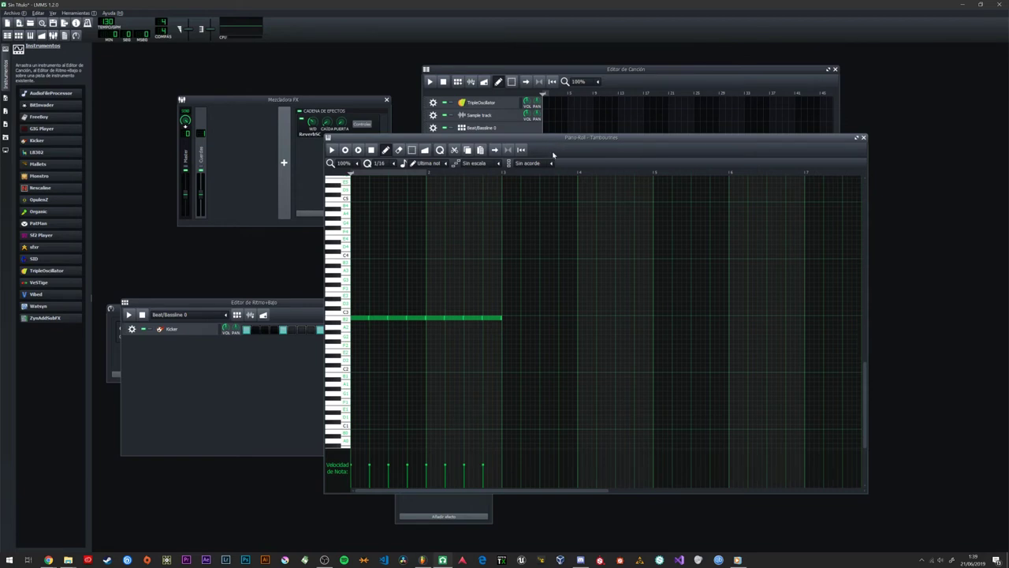
pyautogui.moveTo(552, 138); pyautogui.dragTo(571, 135)
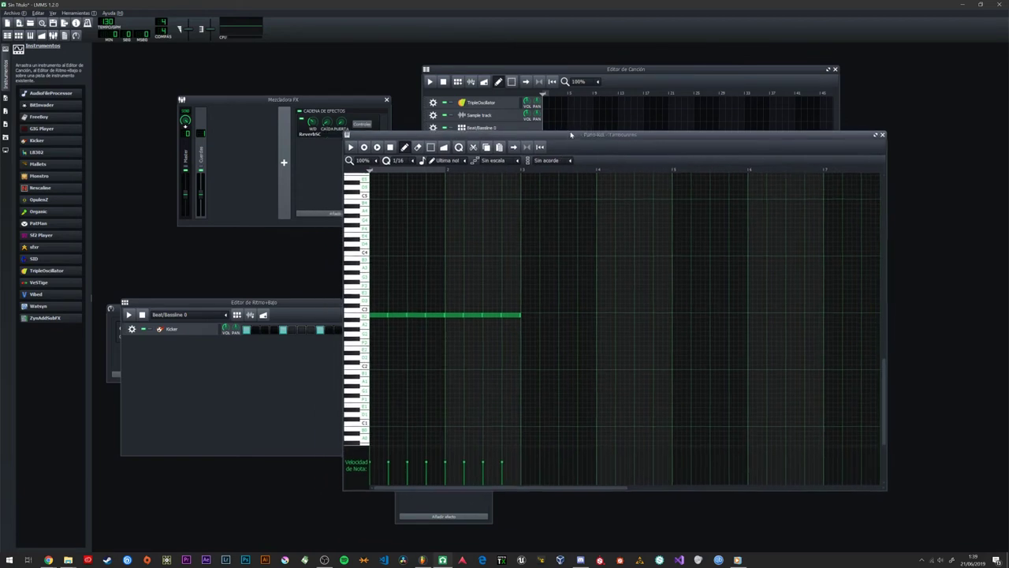
pyautogui.press('space')
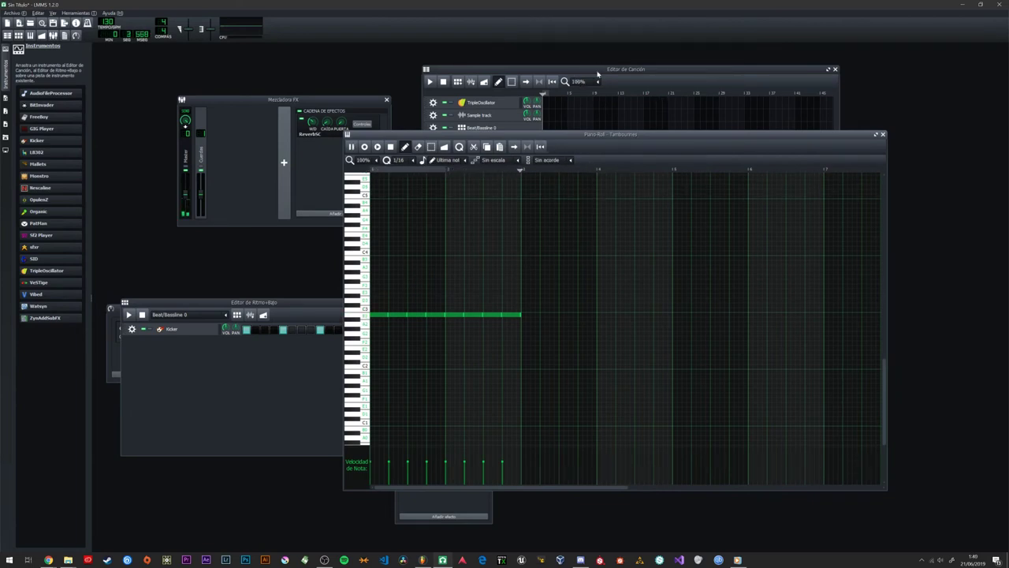
pyautogui.click(564, 114)
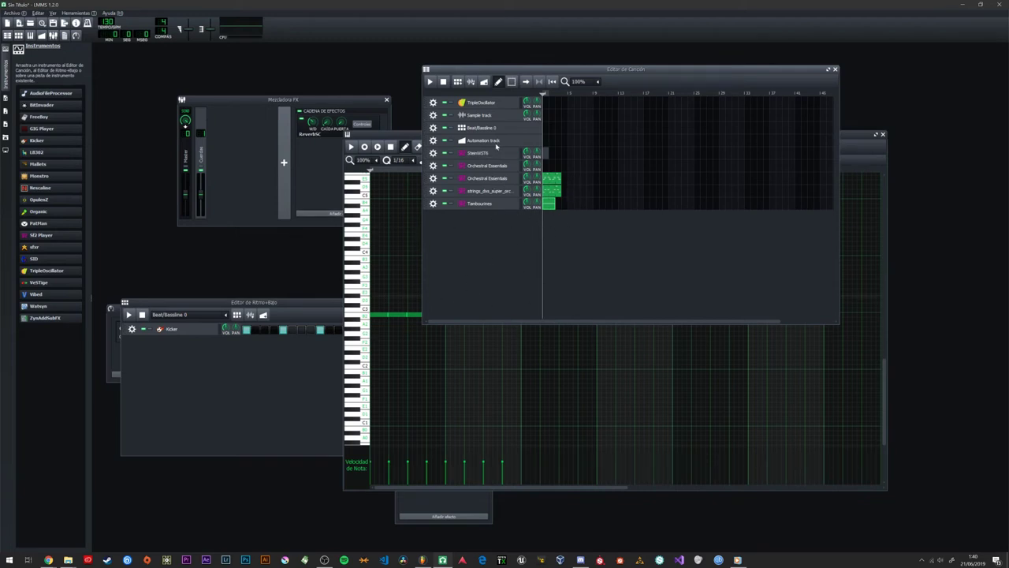
# Step: Add a Mallets instrument track below the Tambourines track, open its settings and audition a range of notes
pyautogui.moveTo(31, 164); pyautogui.dragTo(574, 208)
pyautogui.click(475, 216)
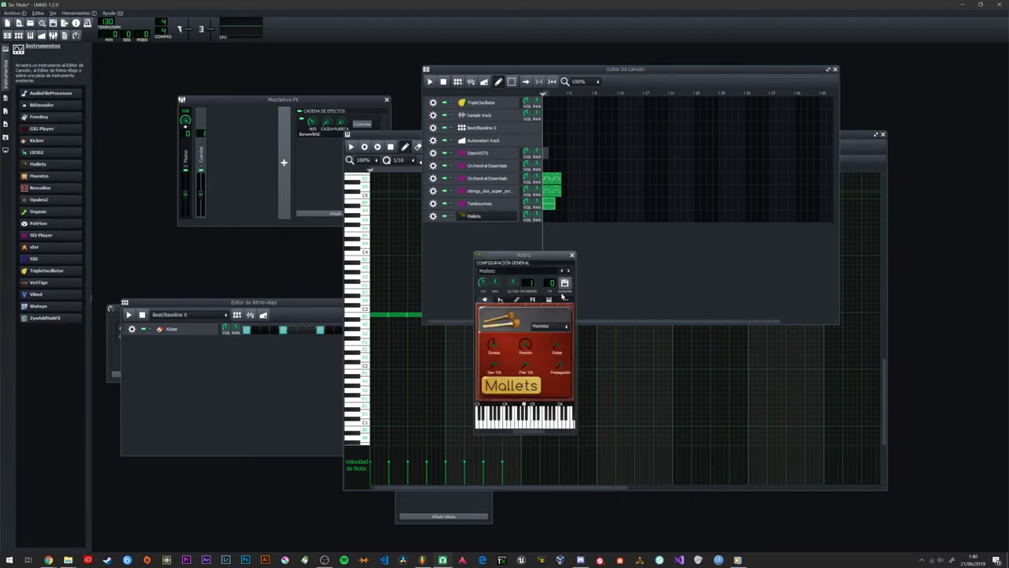
pyautogui.moveTo(495, 424); pyautogui.dragTo(569, 422)
# Step: Set the Mallets preset to Vibráfono, audition several notes, and close the instrument window
pyautogui.click(551, 325)
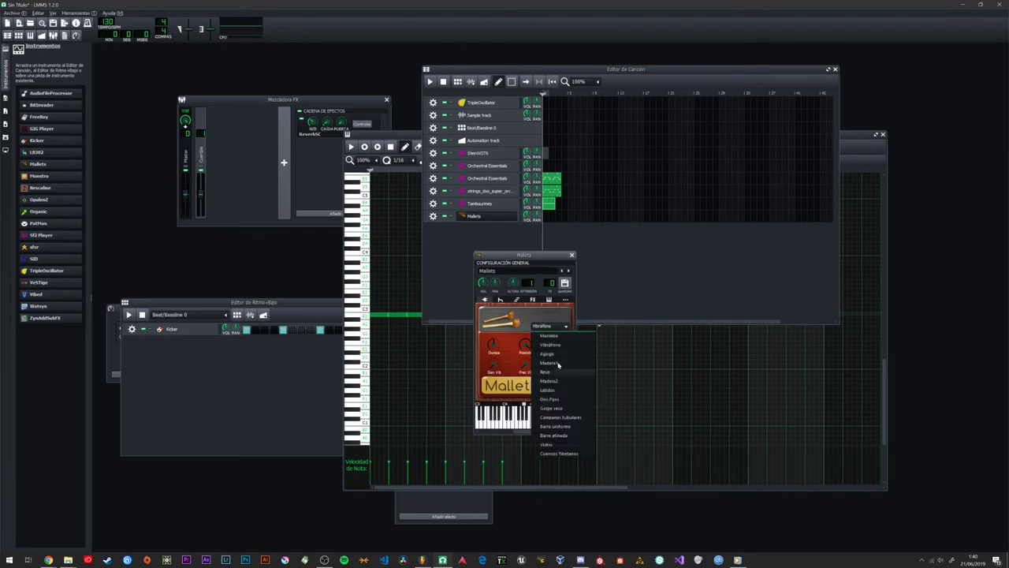
pyautogui.click(556, 347)
pyautogui.click(514, 422)
pyautogui.click(552, 422)
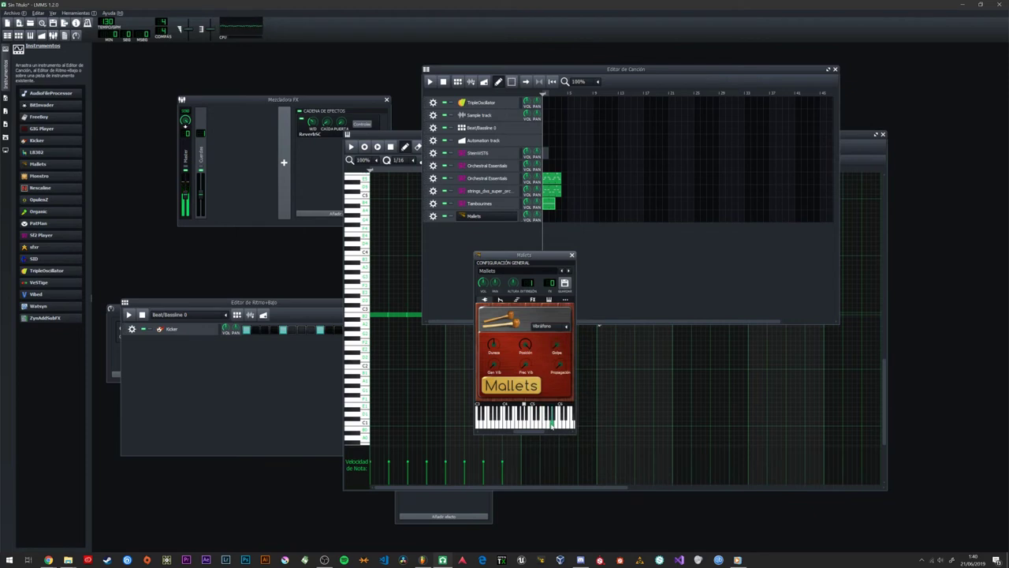
pyautogui.click(519, 421)
pyautogui.click(509, 424)
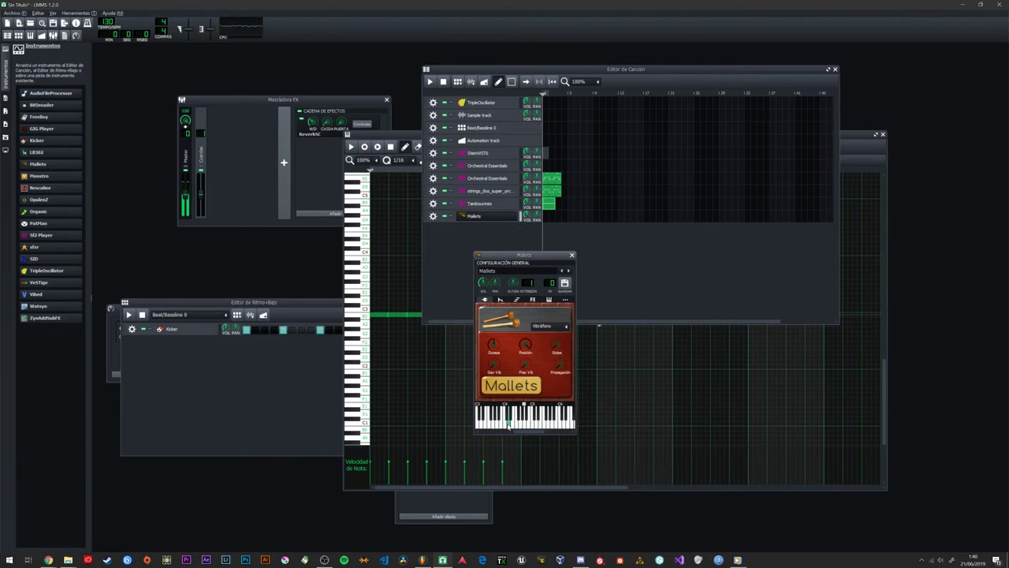
pyautogui.click(571, 255)
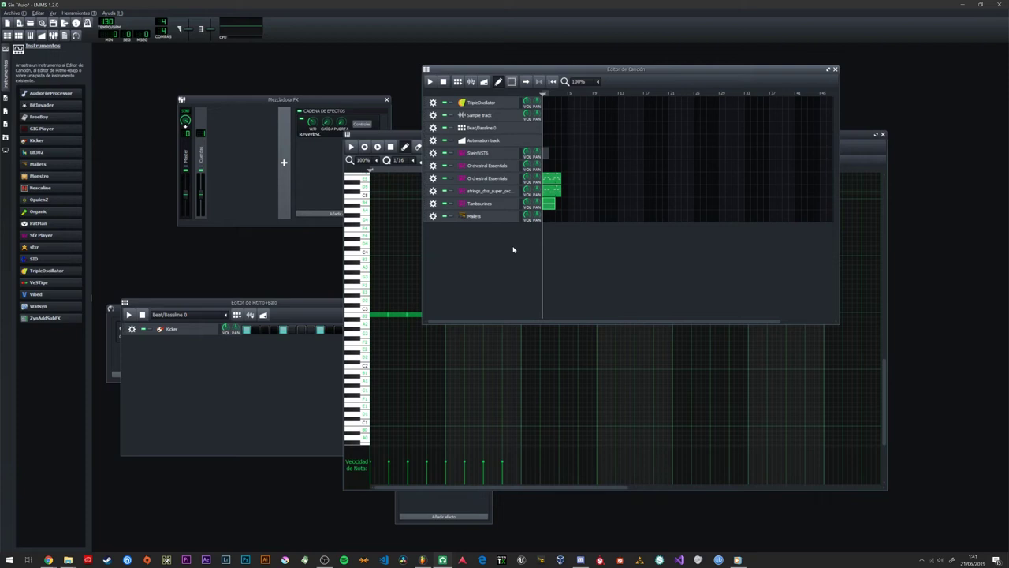
# Step: Open the strings clip's notes, then switch to FL Studio and open the recent project SkypeSong_23.flp
pyautogui.doubleClick(550, 191)
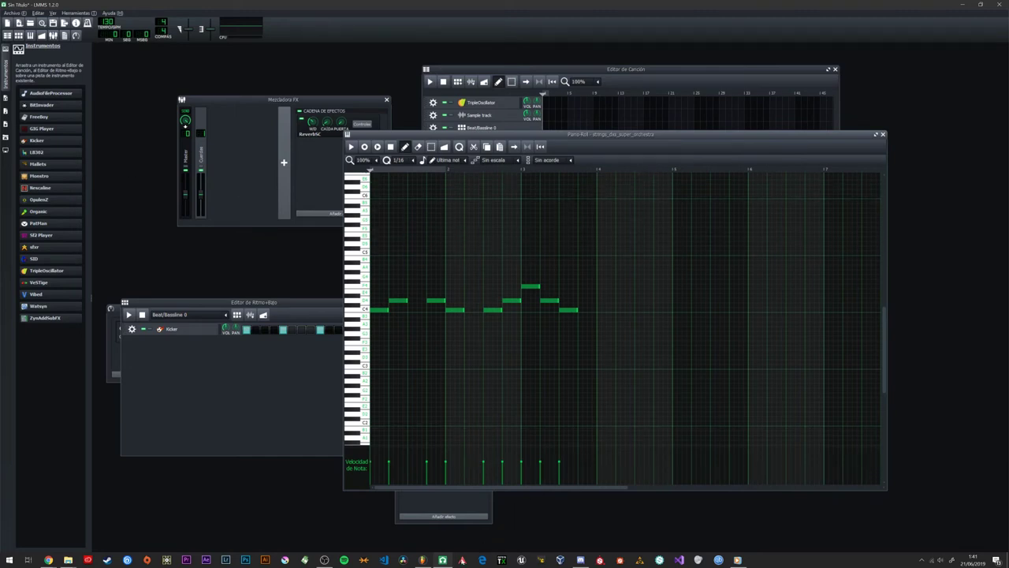
pyautogui.click(423, 560)
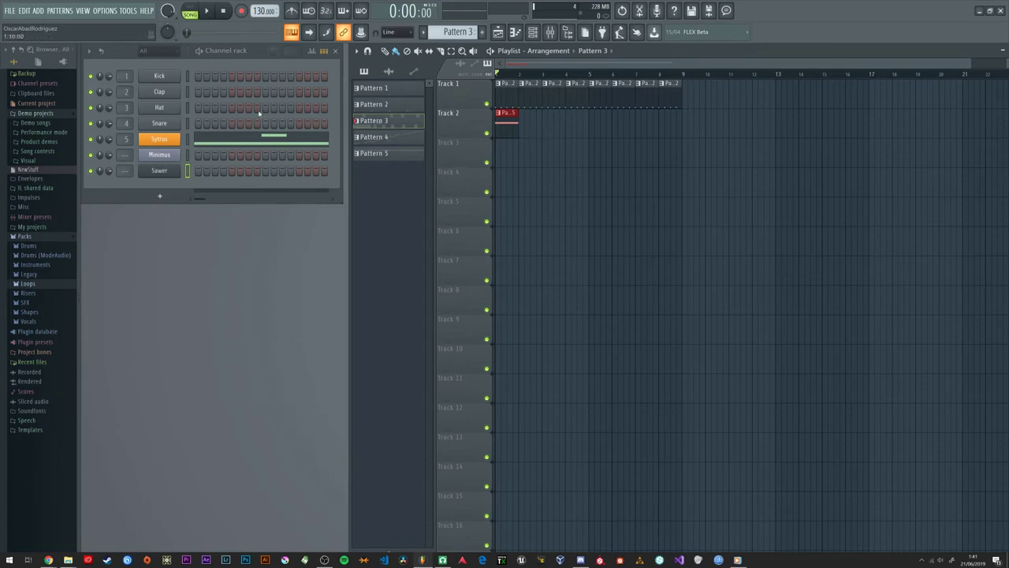
pyautogui.click(9, 10)
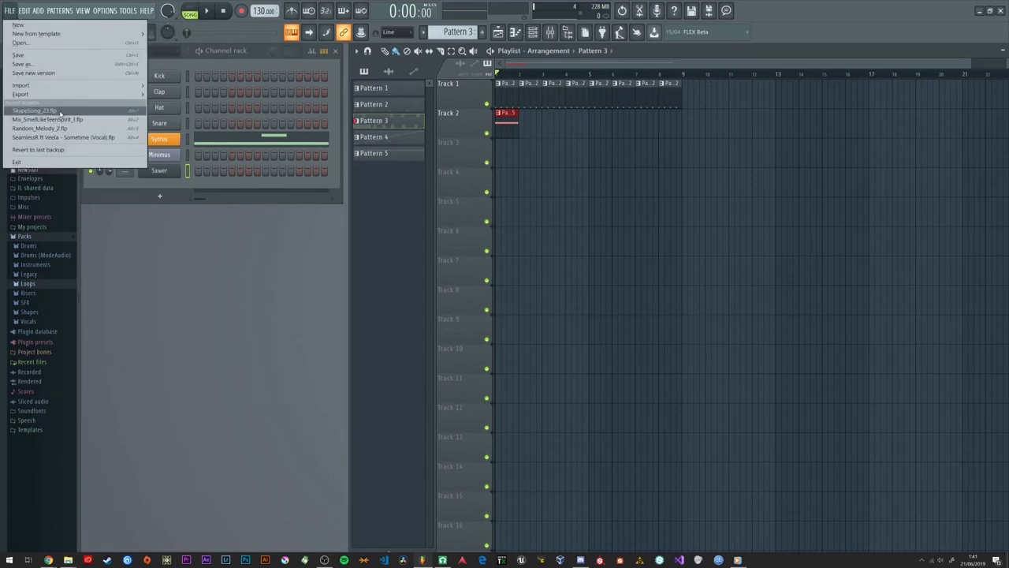
pyautogui.click(92, 114)
pyautogui.click(518, 309)
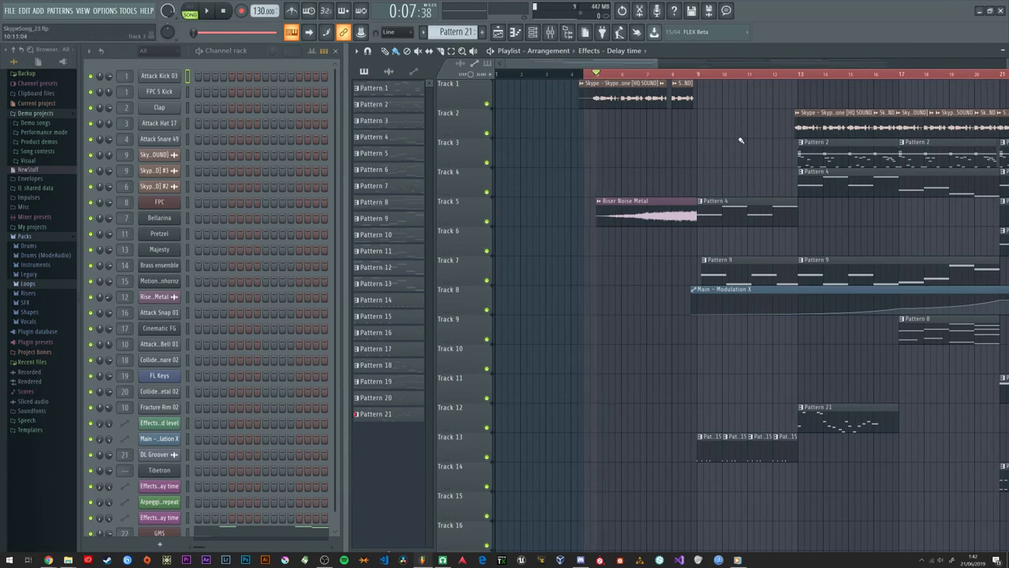
# Step: Solo Track 3 in the playlist and play it briefly from bar 13
pyautogui.hscroll(8, 666, 213)
pyautogui.scroll(1, 670, 213)
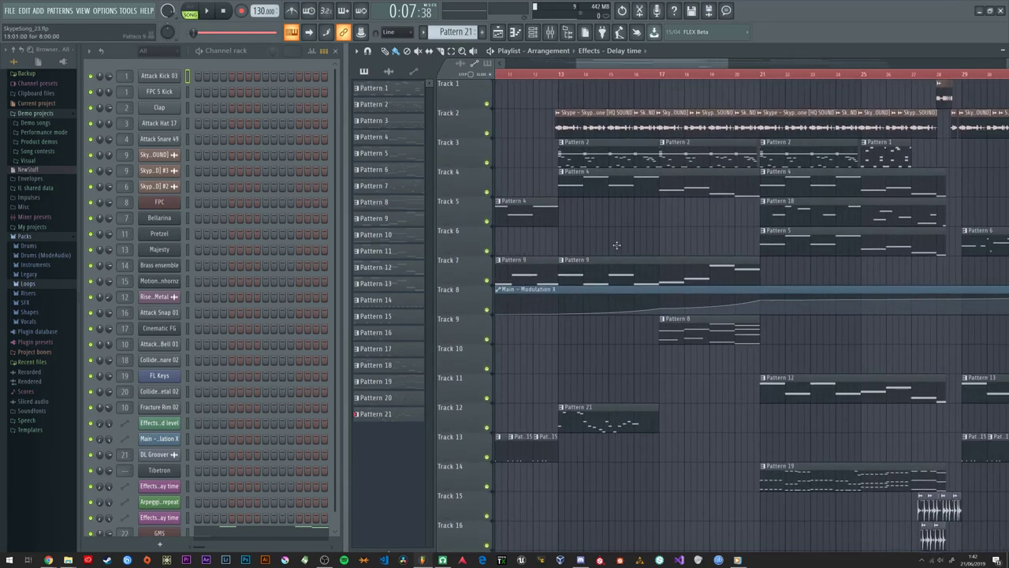
pyautogui.rightClick(489, 164)
pyautogui.click(558, 75)
pyautogui.press('space')
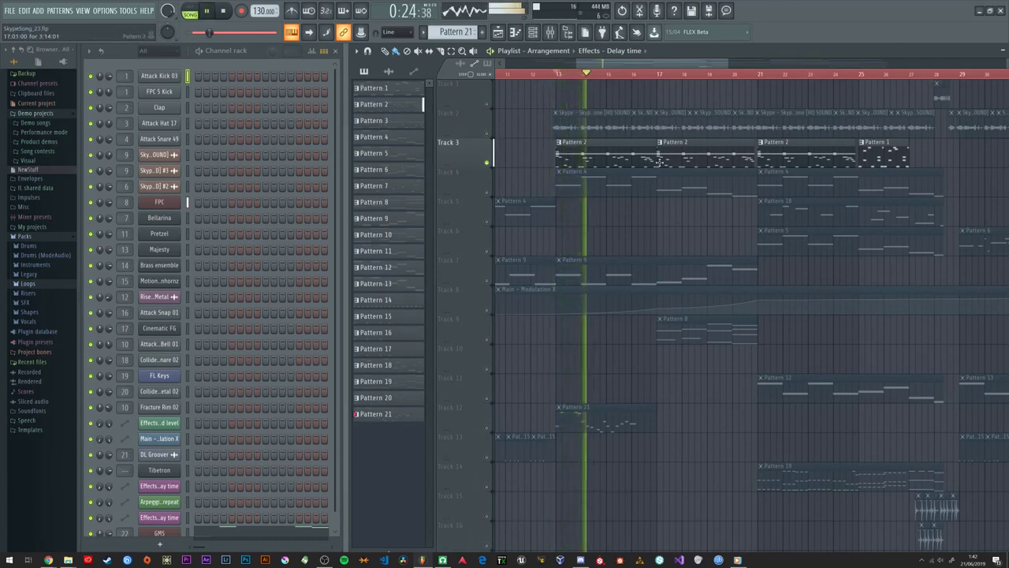
pyautogui.press('space')
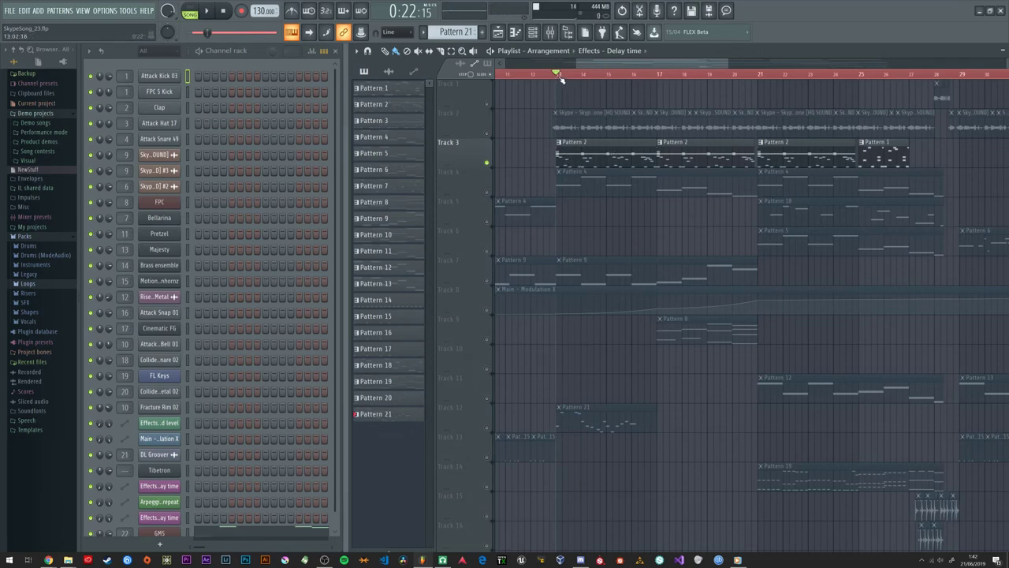
# Step: Select Pattern 2 from Track 3, open its FPC drum instrument, and toggle between the pads-only and full plugin views
pyautogui.click(574, 153)
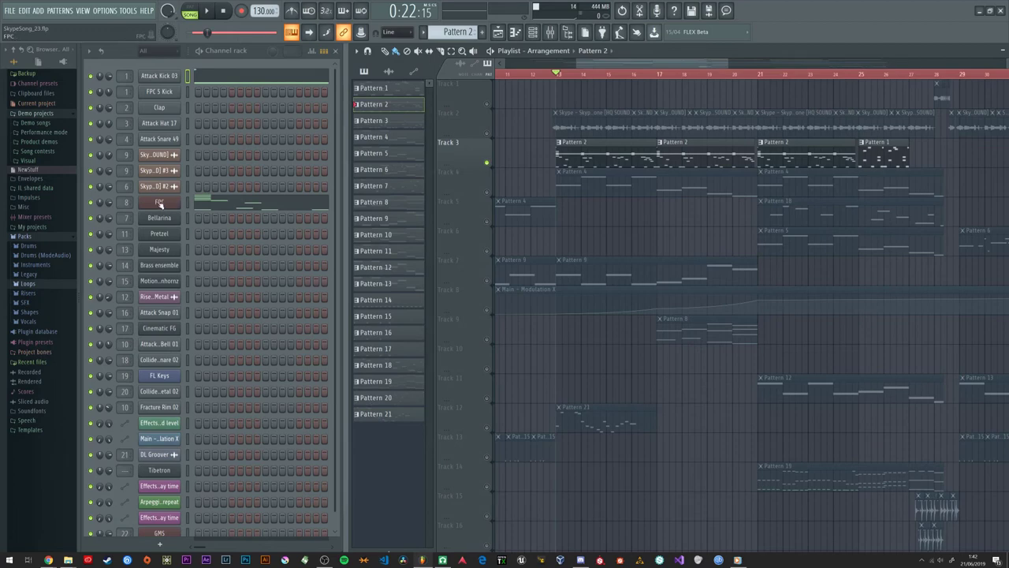
pyautogui.click(160, 203)
pyautogui.click(152, 256)
pyautogui.click(170, 282)
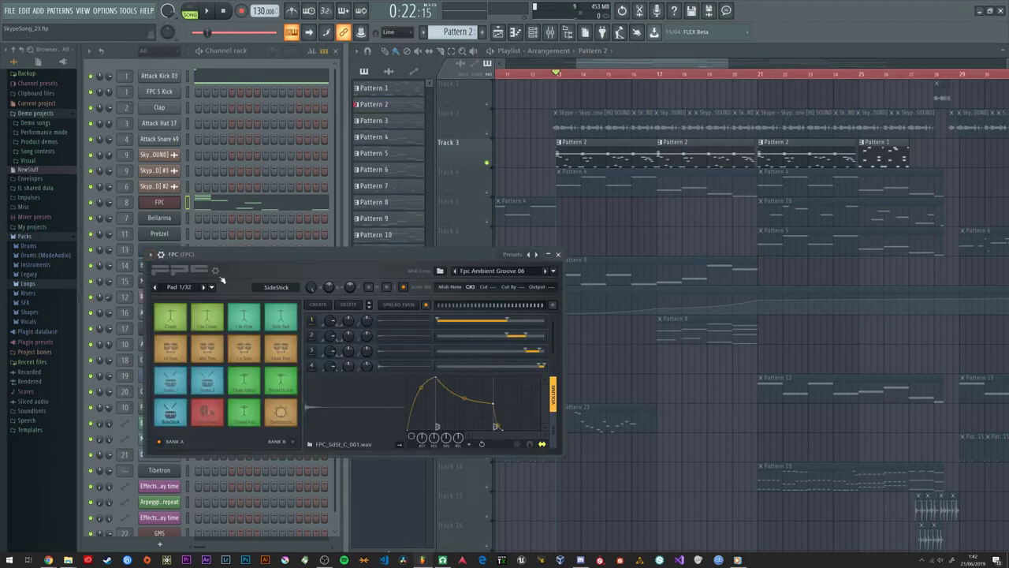
pyautogui.click(217, 272)
pyautogui.click(219, 272)
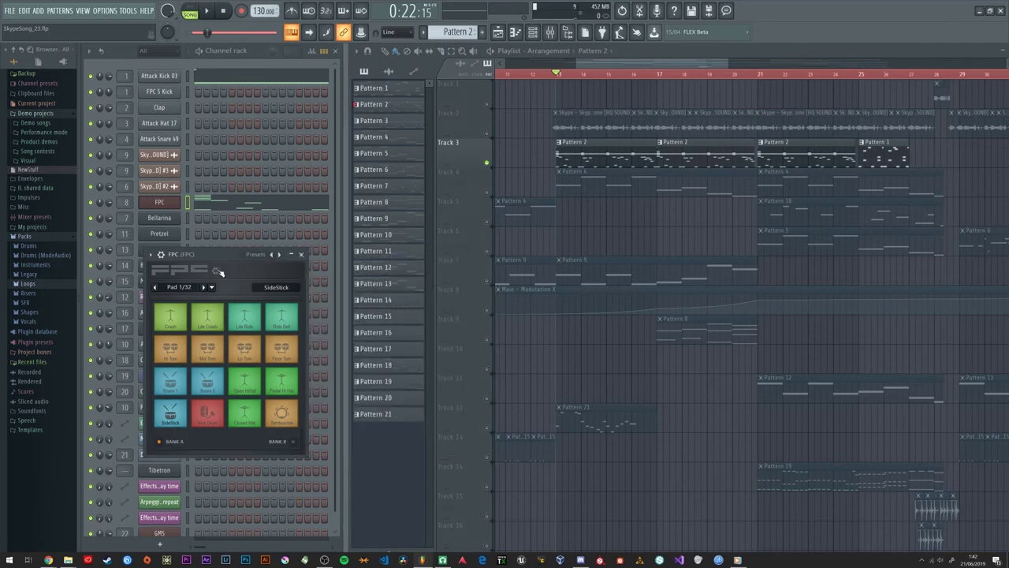
pyautogui.click(219, 271)
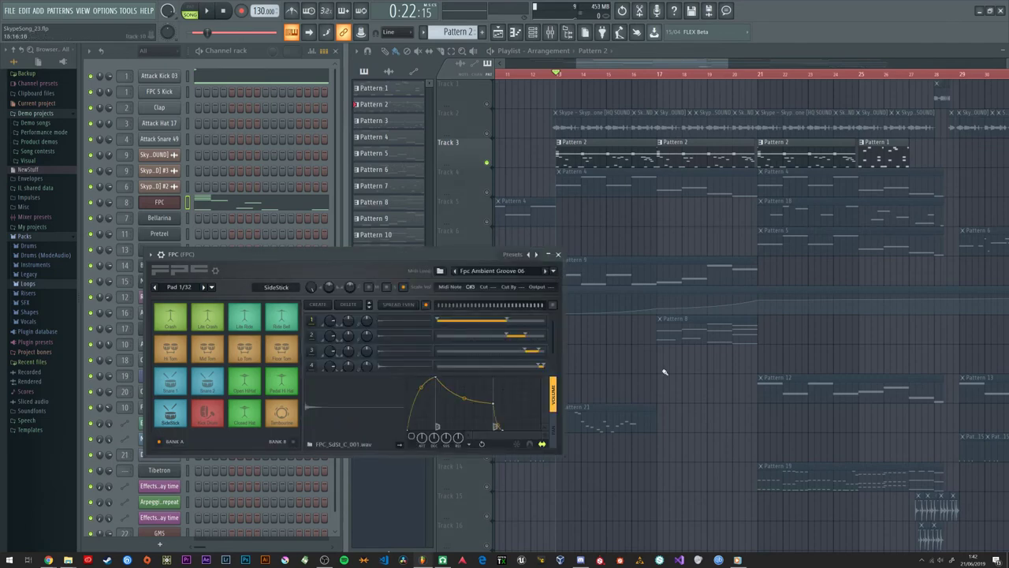
# Step: Show the mixer with the FPC track selected and position it beneath the channel rack's FPC row
pyautogui.click(550, 32)
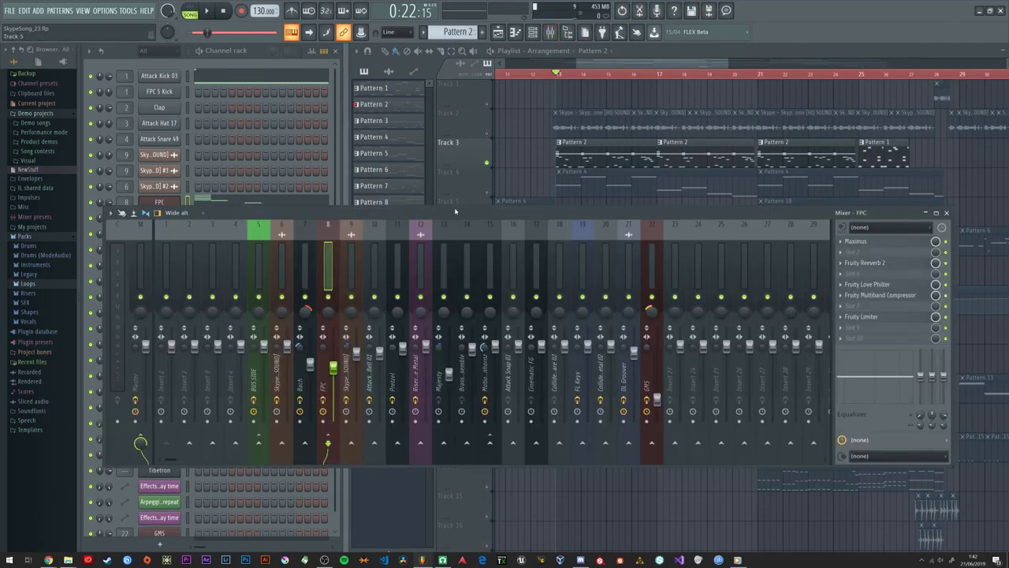
pyautogui.moveTo(552, 213); pyautogui.dragTo(593, 218)
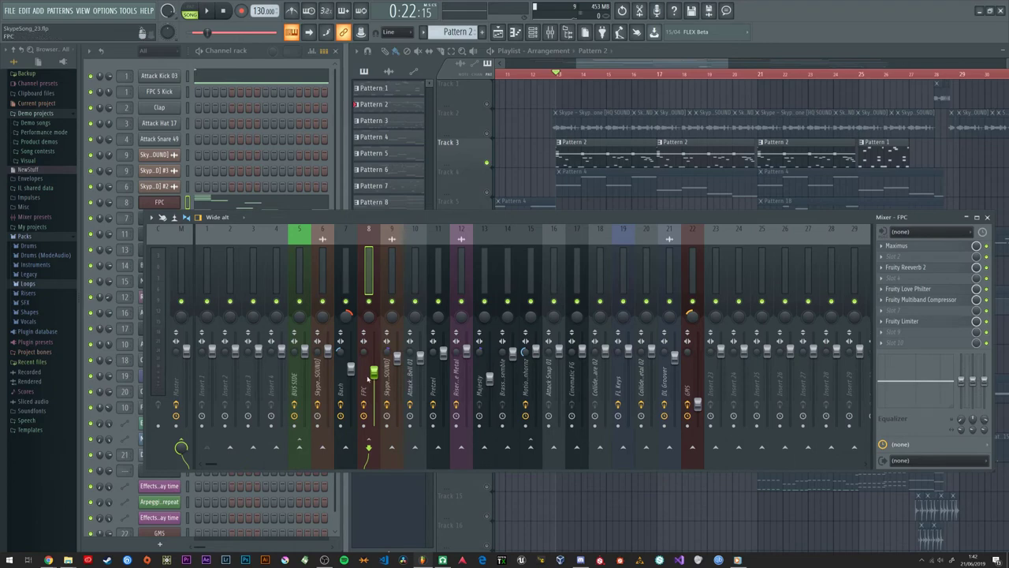
pyautogui.moveTo(878, 227); pyautogui.dragTo(756, 298)
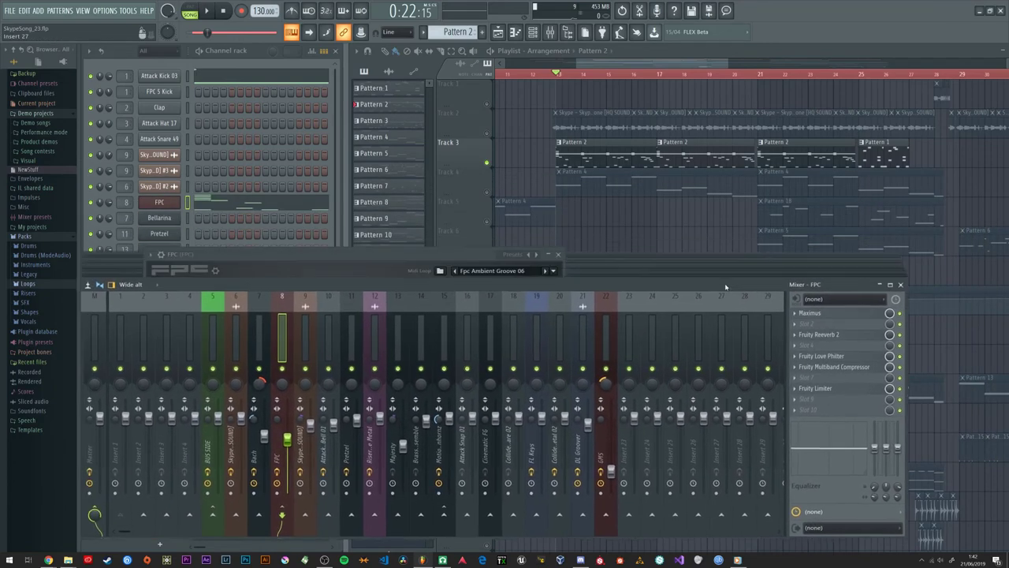
# Step: Close the FPC window, reposition the mixer, and play the soloed Track 3 to watch the mixer levels
pyautogui.click(603, 136)
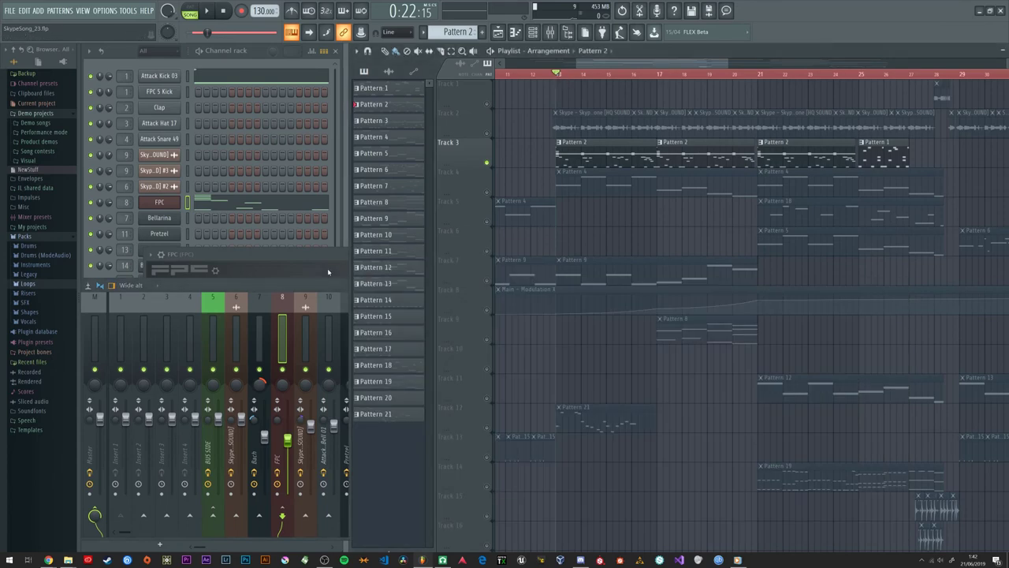
pyautogui.click(252, 256)
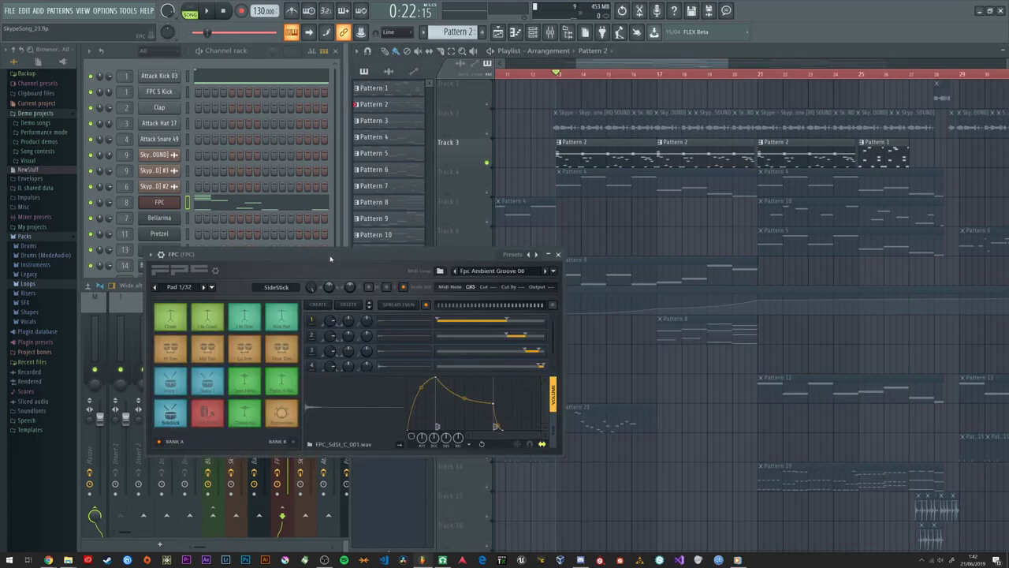
pyautogui.click(558, 254)
pyautogui.moveTo(572, 287); pyautogui.dragTo(588, 252)
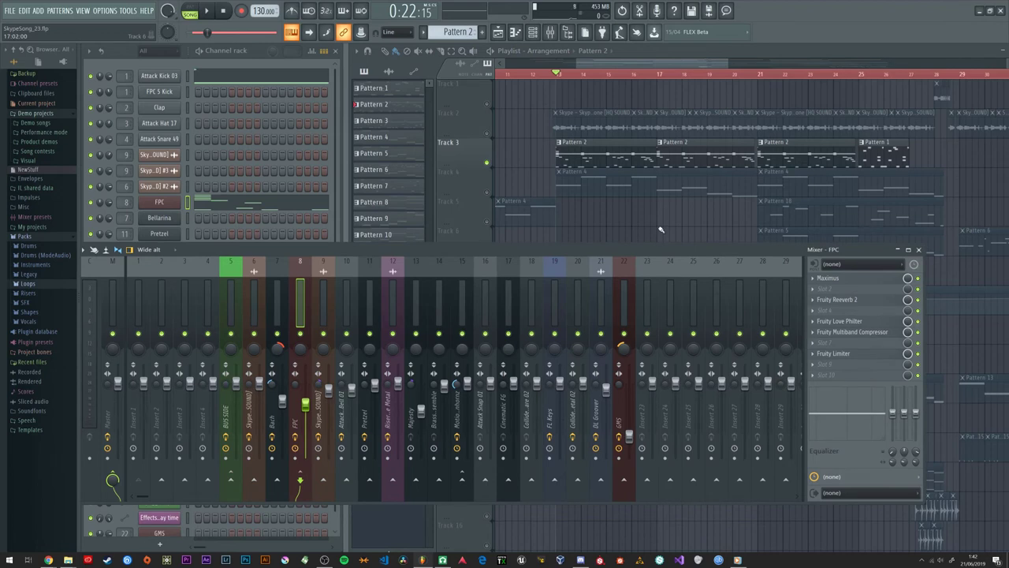
pyautogui.press('space')
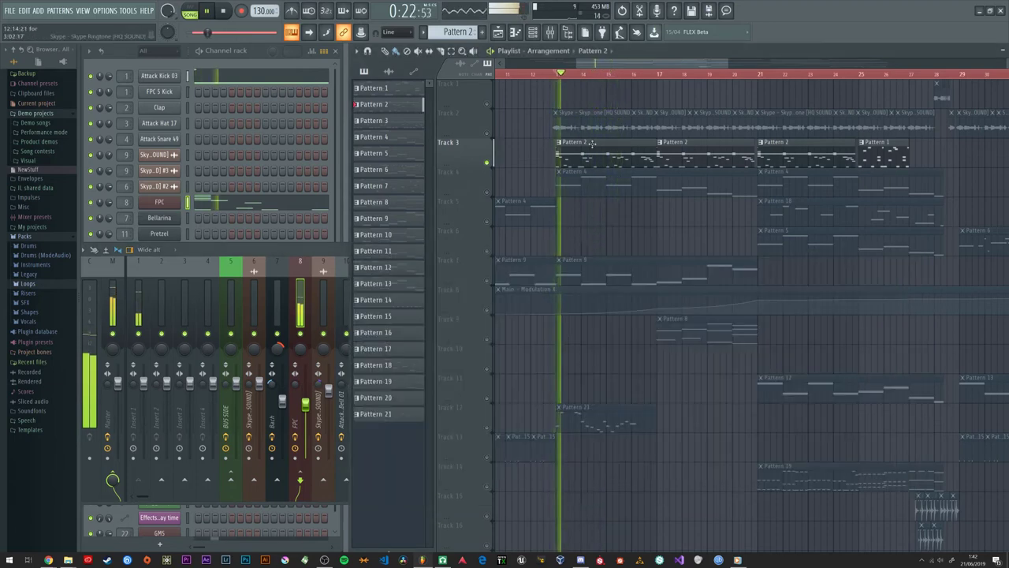
# Step: Bring the full mixer forward, stop playback, and inspect the Fruity Reeverb 2 effect on the FPC track
pyautogui.press('F9')
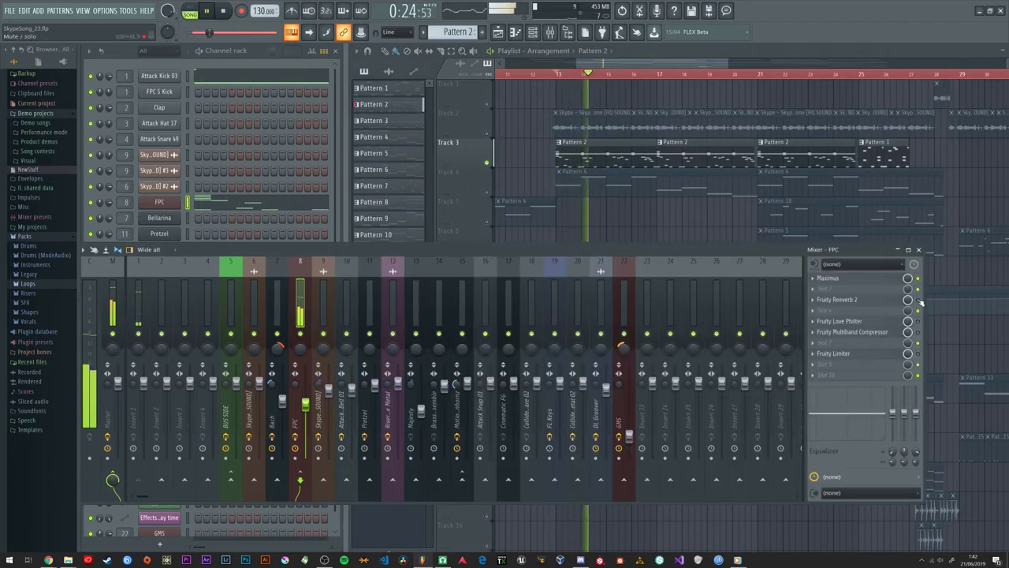
pyautogui.press('space')
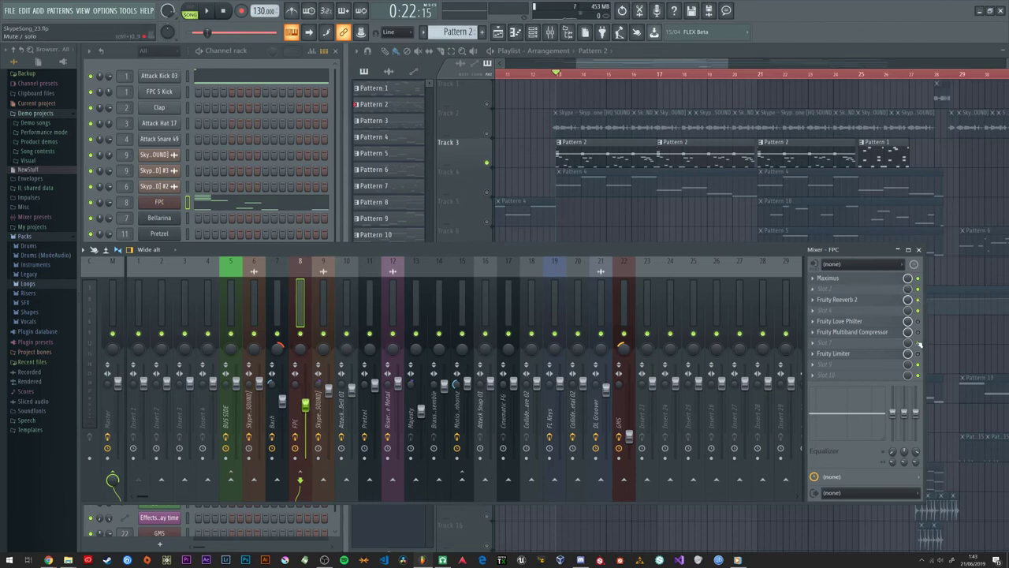
pyautogui.click(837, 299)
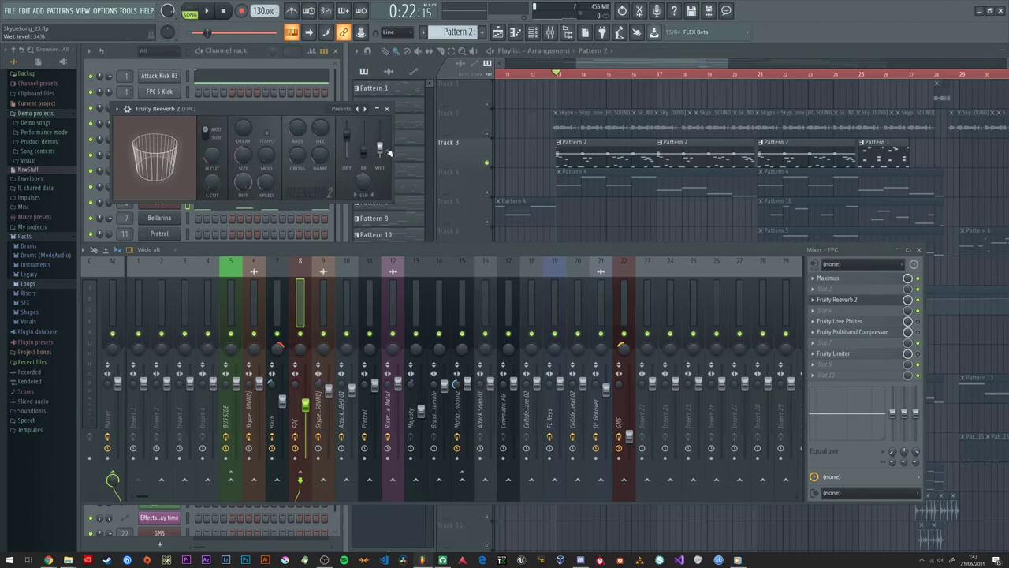
pyautogui.moveTo(297, 116); pyautogui.dragTo(318, 113)
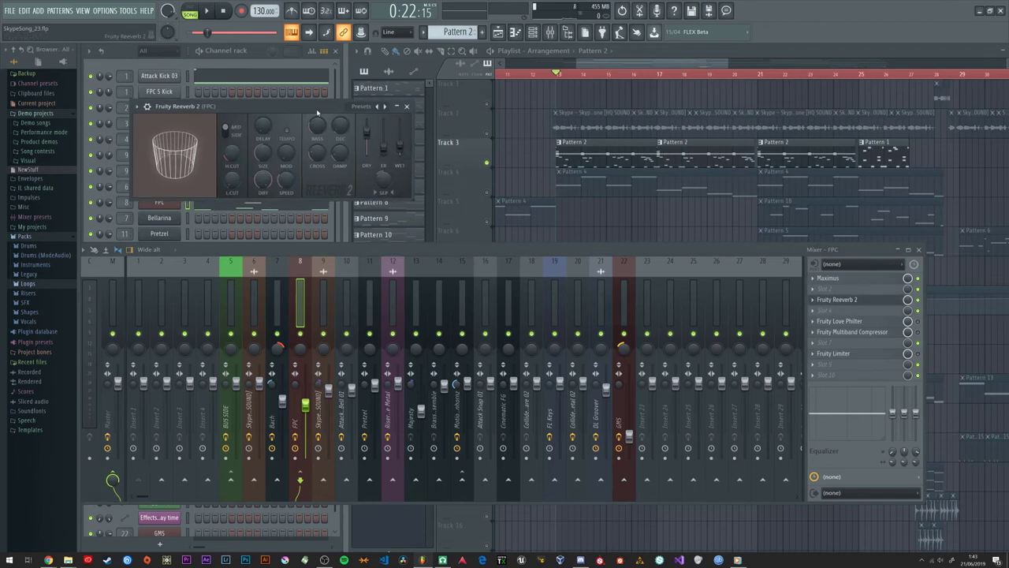
pyautogui.click(407, 106)
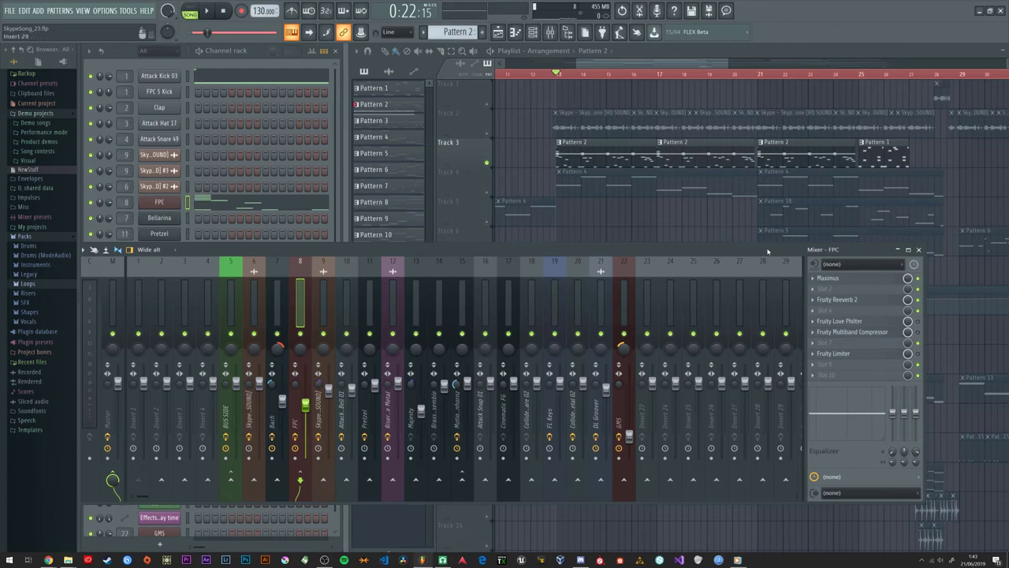
# Step: Open Fruity Love Philter on the FPC track, reposition it over the mixer to view its settings, and close it
pyautogui.moveTo(768, 252); pyautogui.dragTo(769, 252)
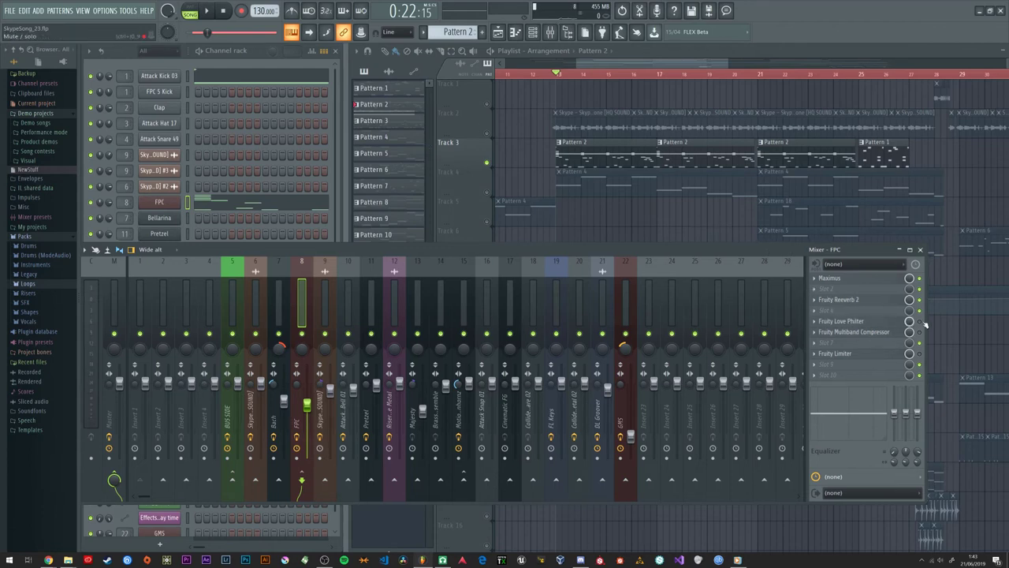
pyautogui.click(842, 320)
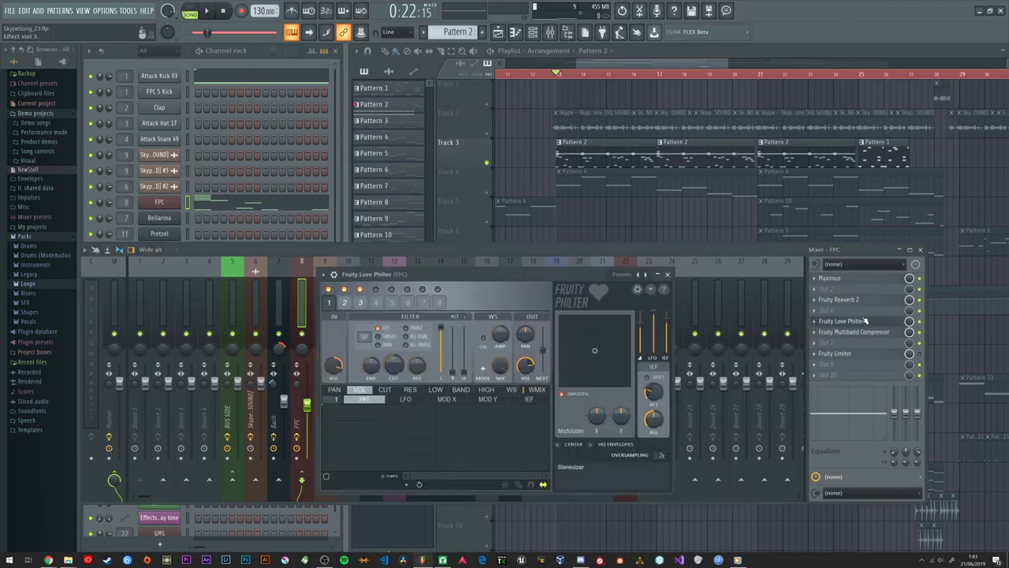
pyautogui.moveTo(463, 250); pyautogui.dragTo(390, 111)
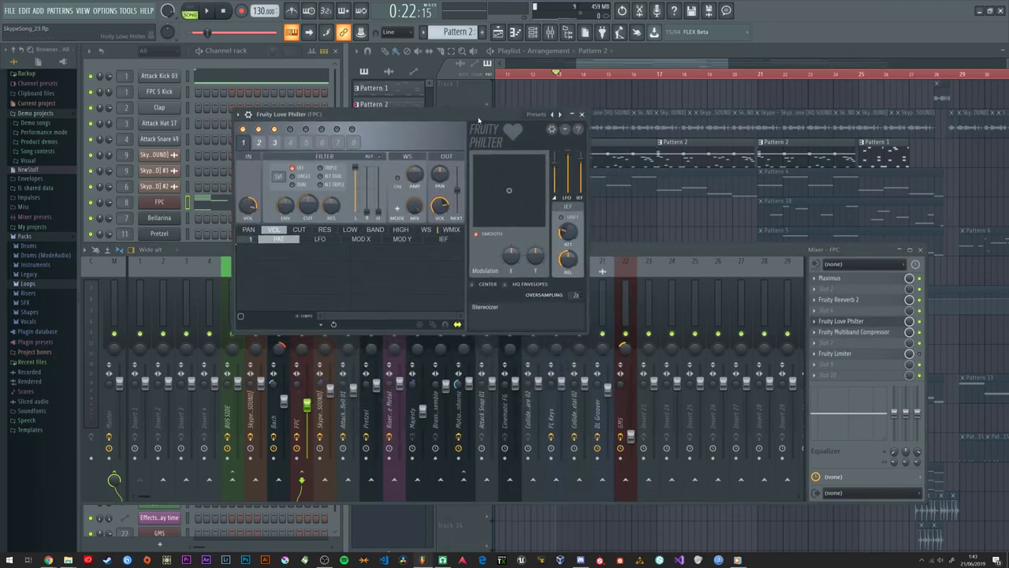
pyautogui.moveTo(481, 123); pyautogui.dragTo(420, 112)
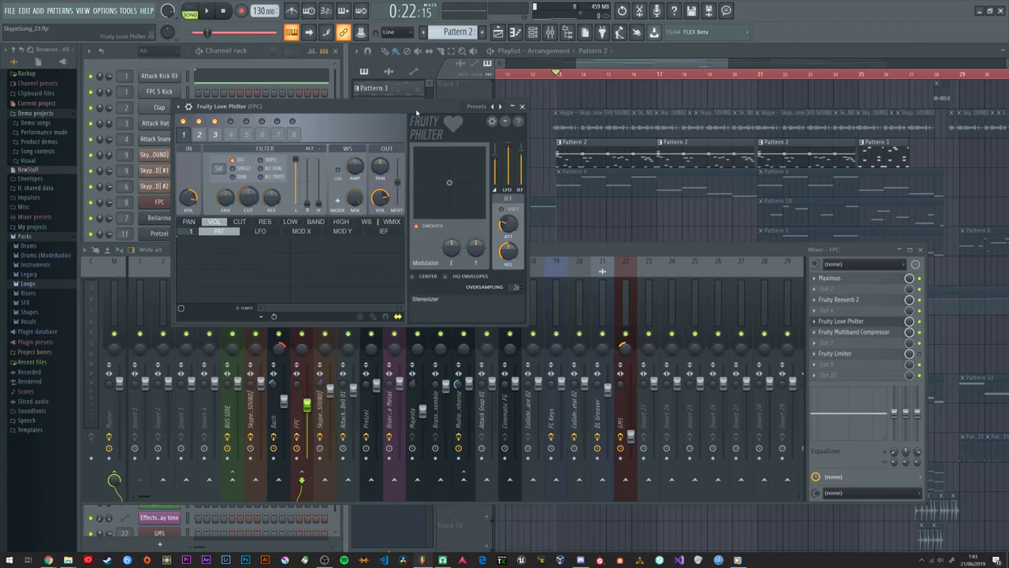
pyautogui.click(522, 106)
# Step: Reposition the mixer higher up and play the soloed Track 3 with the FPC effects rack in view
pyautogui.moveTo(782, 249); pyautogui.dragTo(794, 167)
pyautogui.press('space')
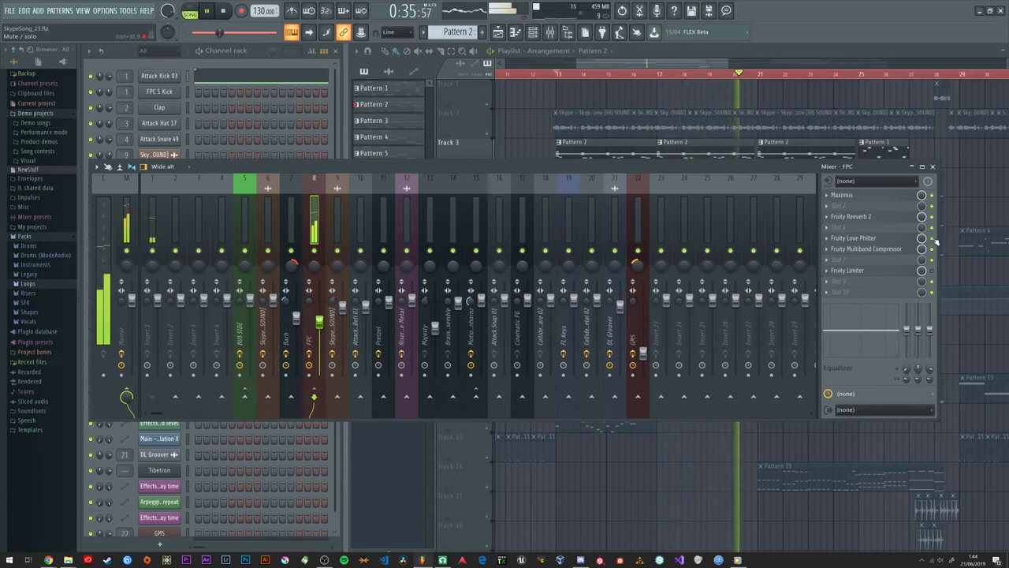
pyautogui.press('space')
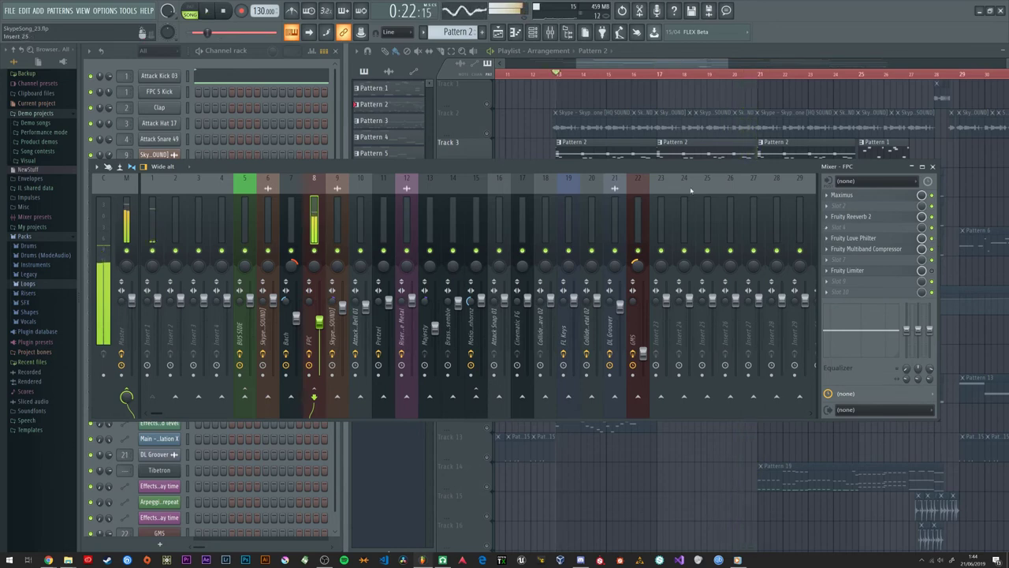
pyautogui.moveTo(630, 170); pyautogui.dragTo(605, 175)
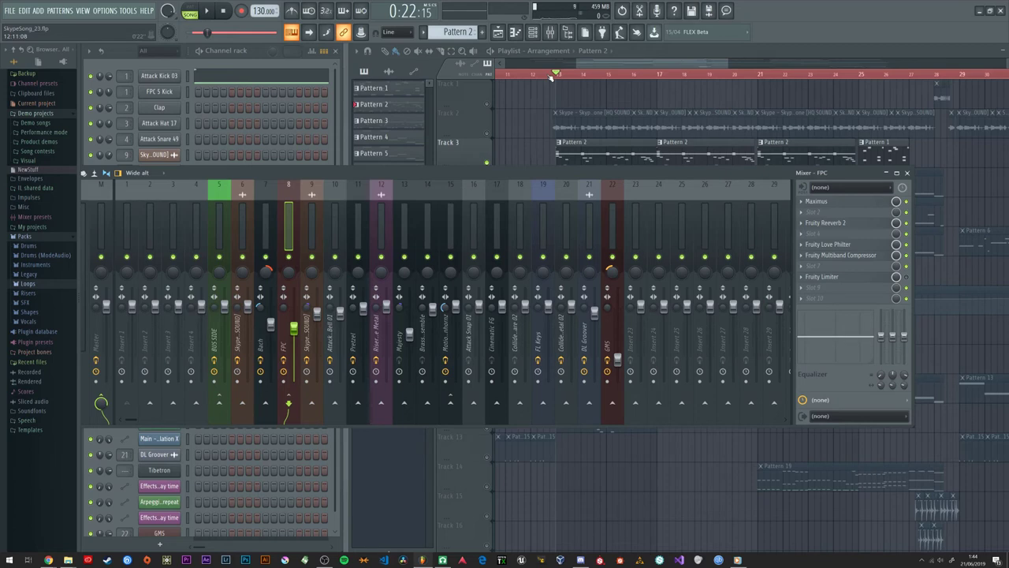
pyautogui.moveTo(613, 174); pyautogui.dragTo(622, 175)
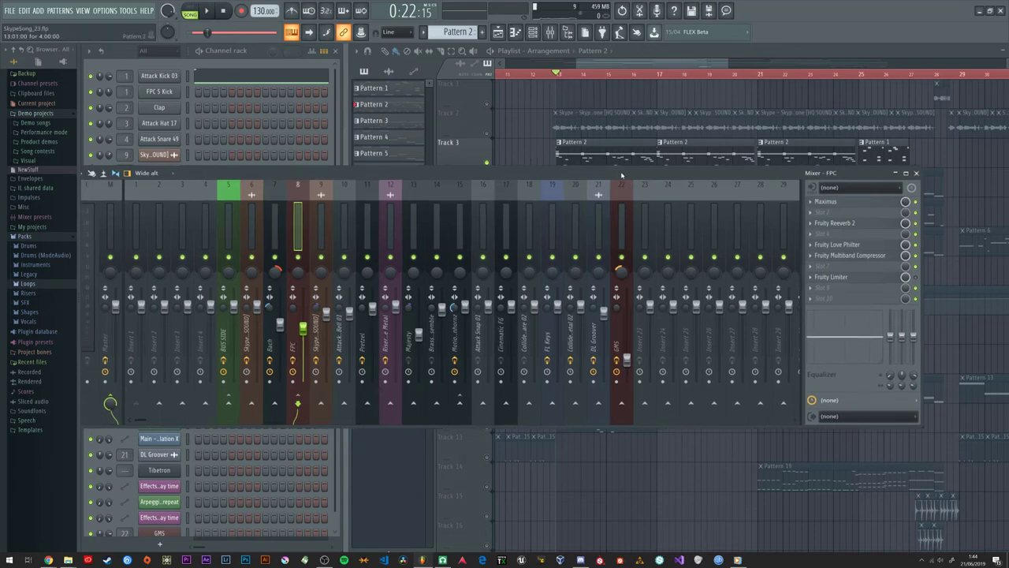
# Step: Unsolo Track 3 in the playlist and play the full arrangement from just before bar 13
pyautogui.click(488, 165)
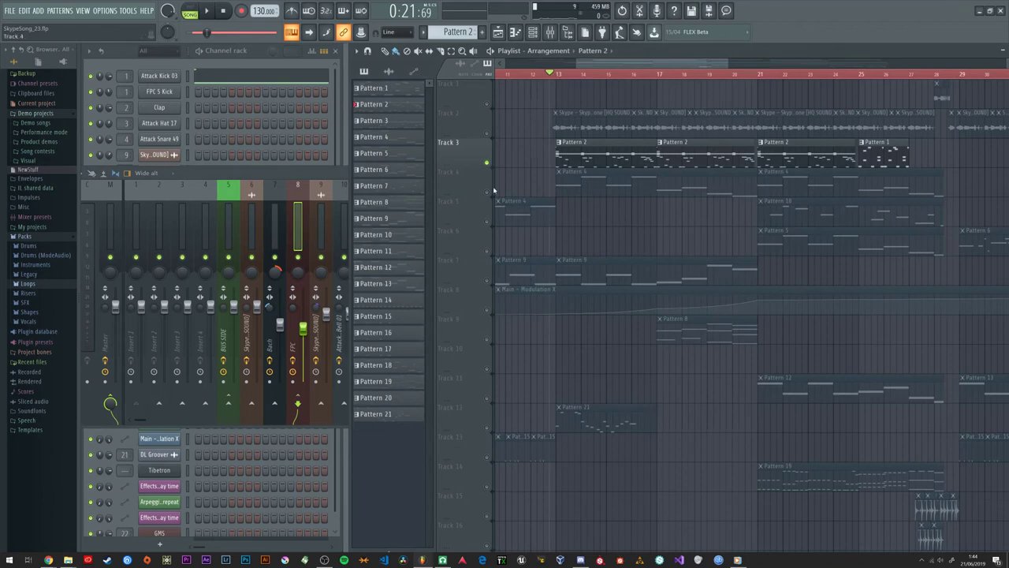
pyautogui.press('space')
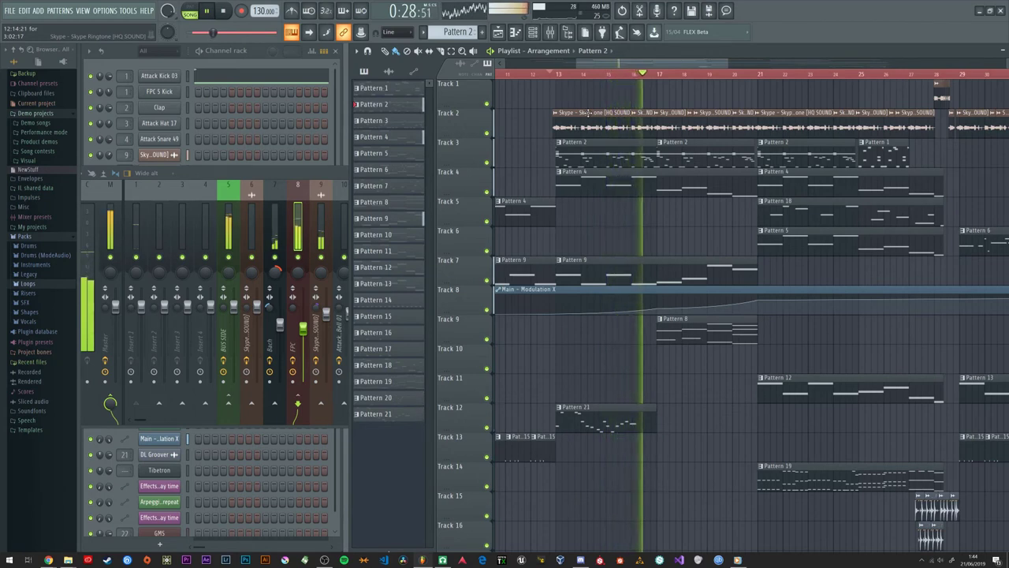
pyautogui.press('space')
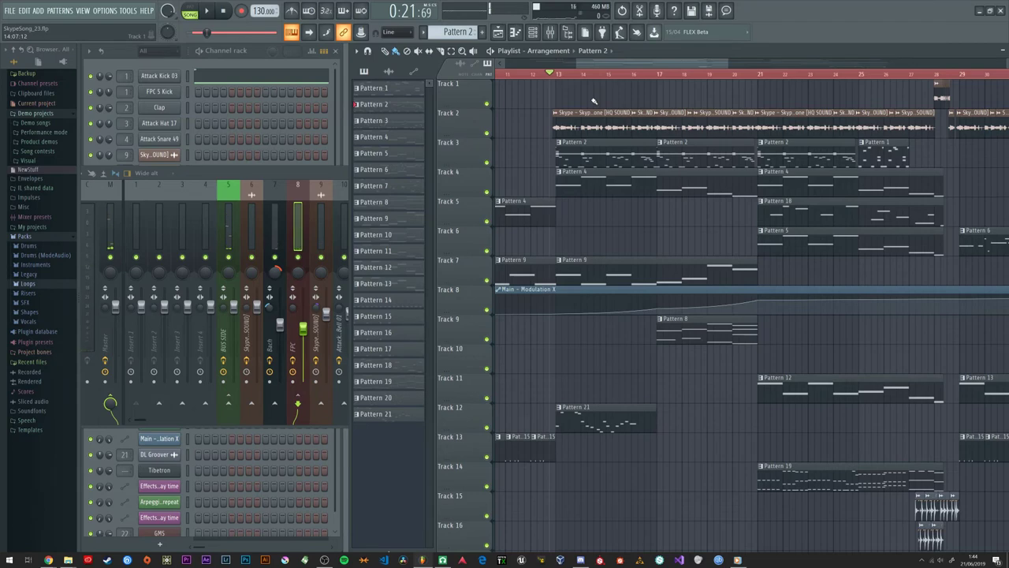
# Step: Close the mixer and solo Track 3 in the playlist again
pyautogui.moveTo(337, 174); pyautogui.dragTo(401, 180)
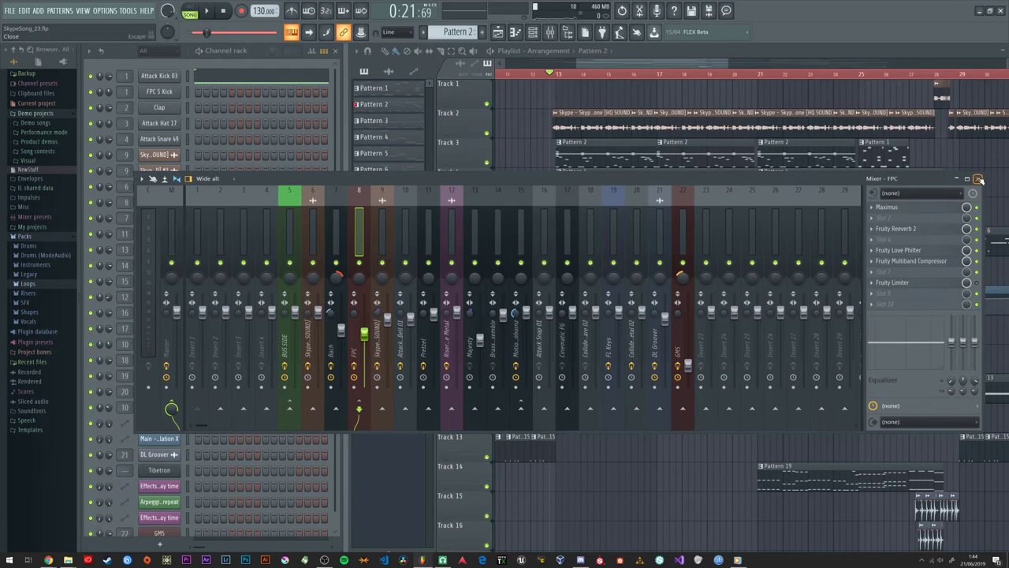
pyautogui.click(978, 179)
pyautogui.rightClick(482, 140)
pyautogui.press('Escape')
pyautogui.rightClick(486, 162)
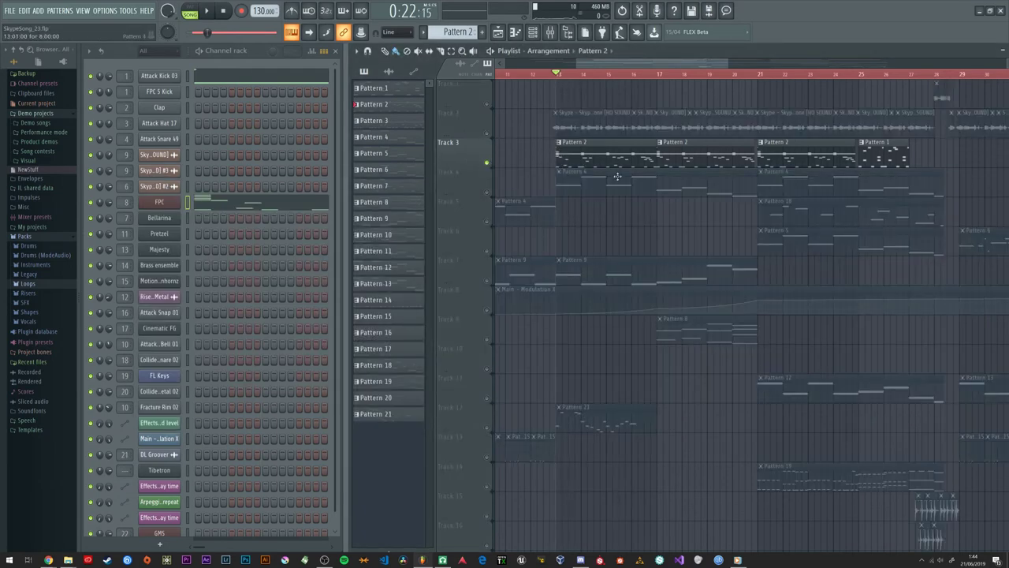
# Step: Reopen the mixer and load dblue Glitch v1.3 into slot 9 of the FPC track
pyautogui.click(550, 31)
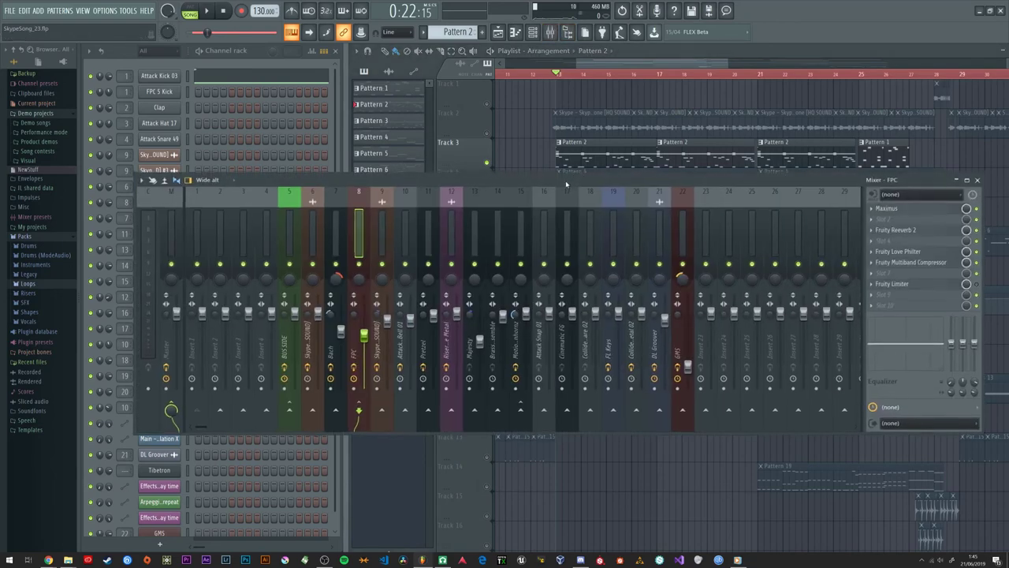
pyautogui.moveTo(564, 183); pyautogui.dragTo(533, 214)
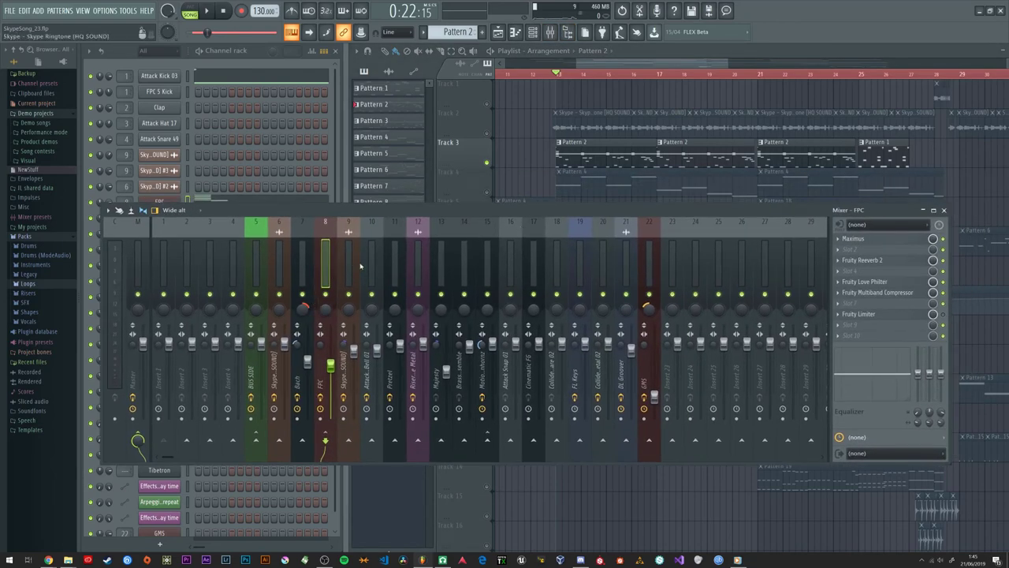
pyautogui.click(840, 326)
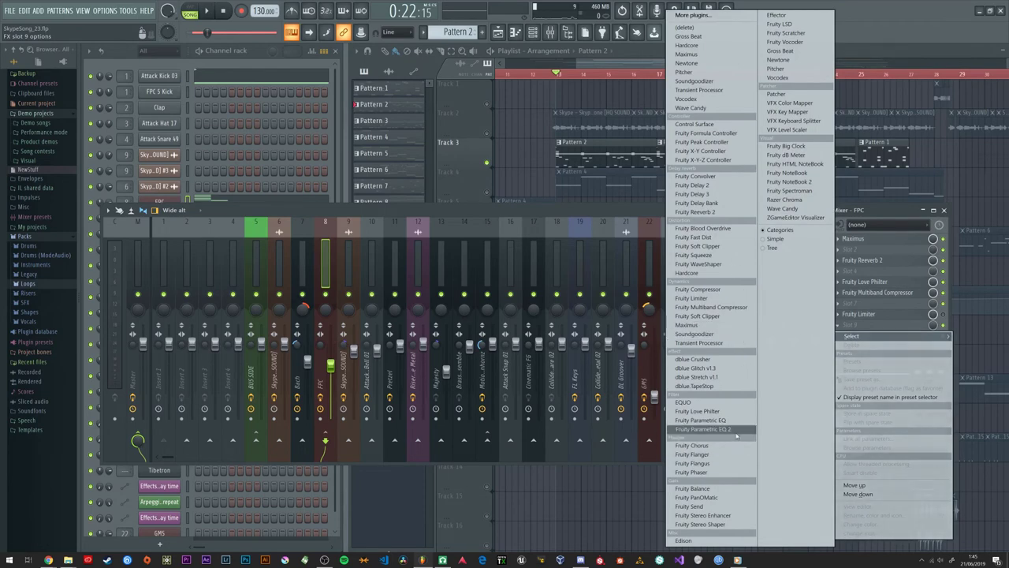
pyautogui.click(713, 368)
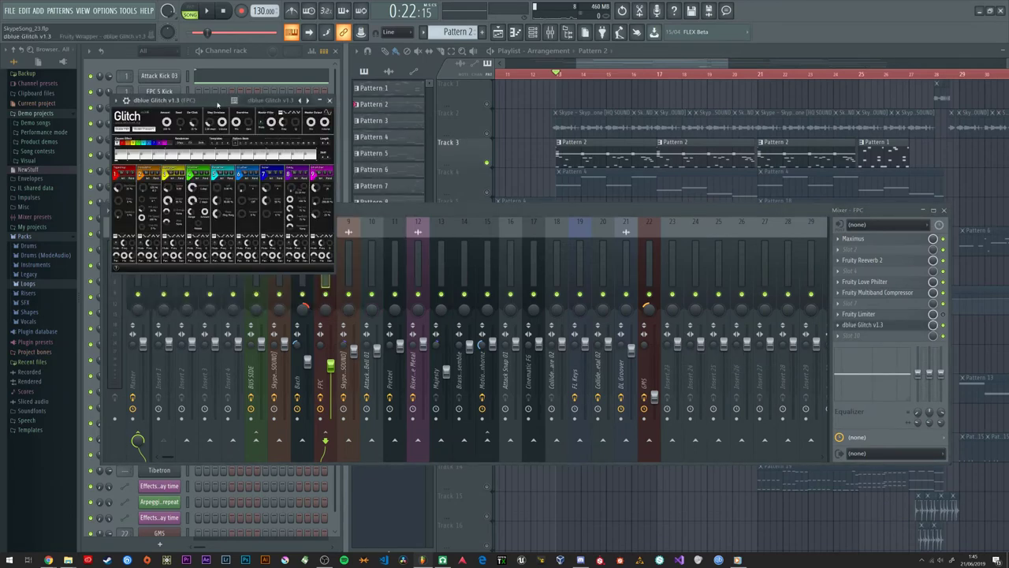
# Step: Arrange the dblue Glitch window and the mixer so the plugin sits above the FPC track's effects rack
pyautogui.moveTo(219, 102); pyautogui.dragTo(364, 206)
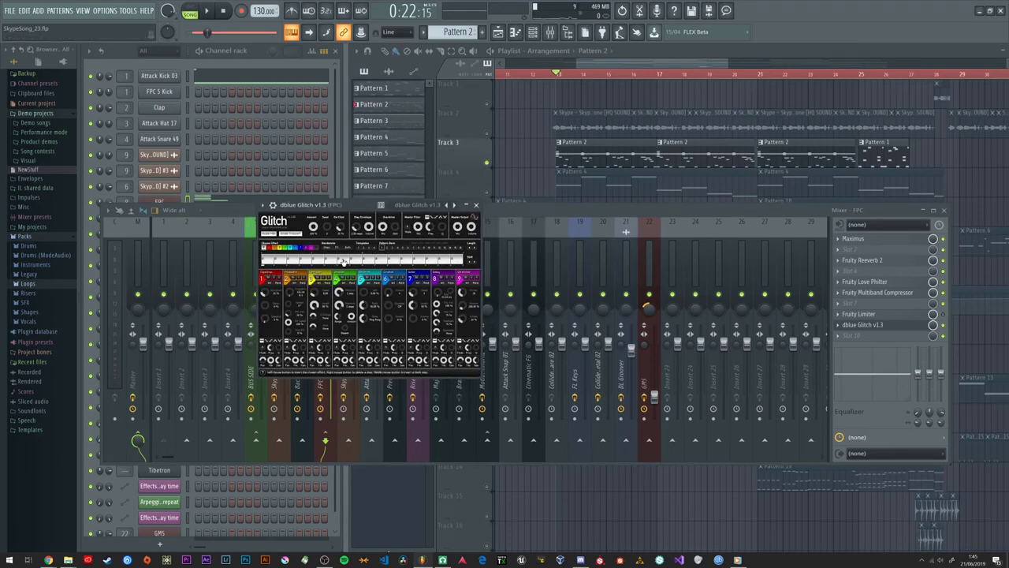
pyautogui.moveTo(360, 211); pyautogui.dragTo(359, 214)
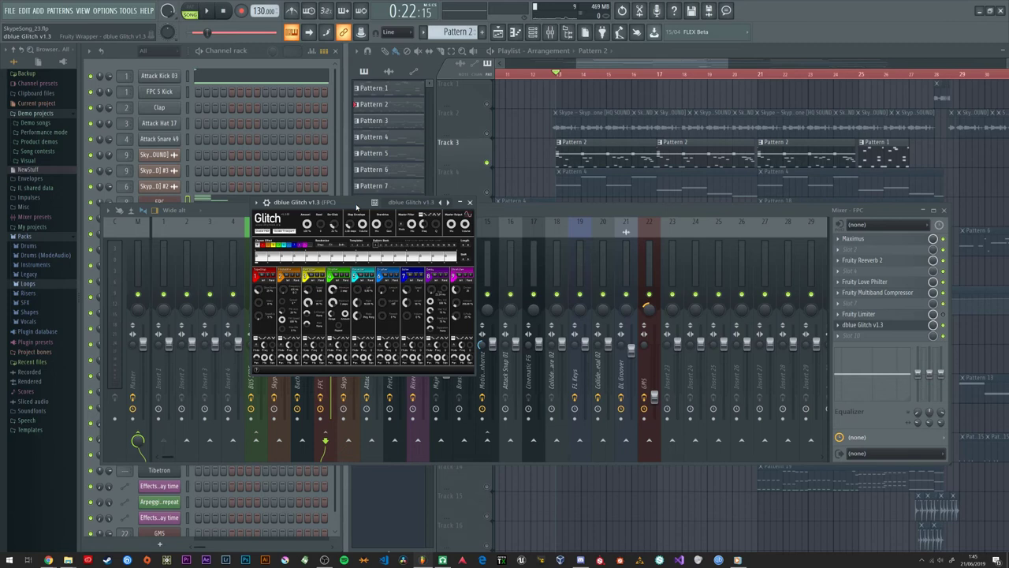
pyautogui.moveTo(353, 206); pyautogui.dragTo(342, 153)
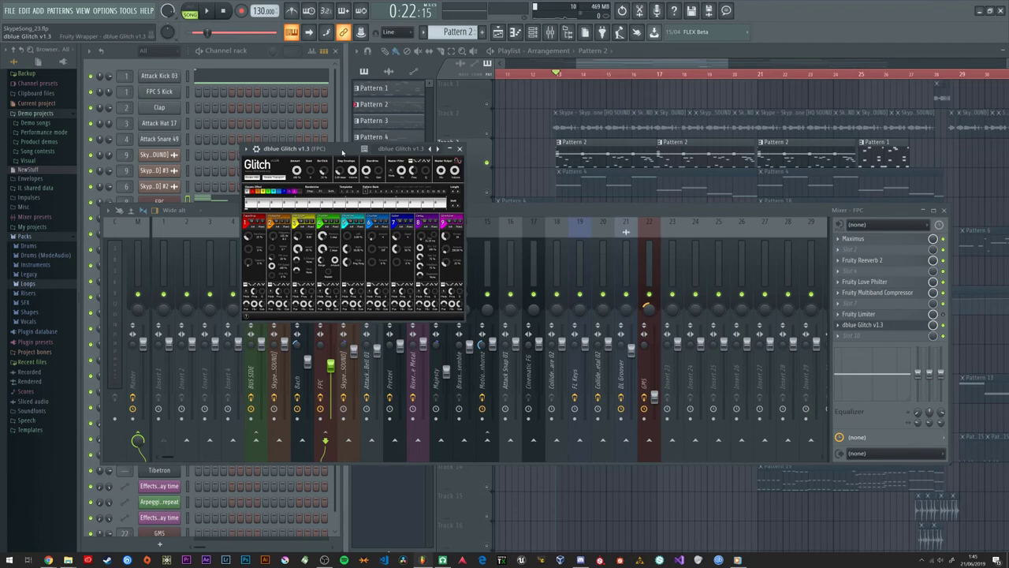
pyautogui.moveTo(342, 152); pyautogui.dragTo(339, 144)
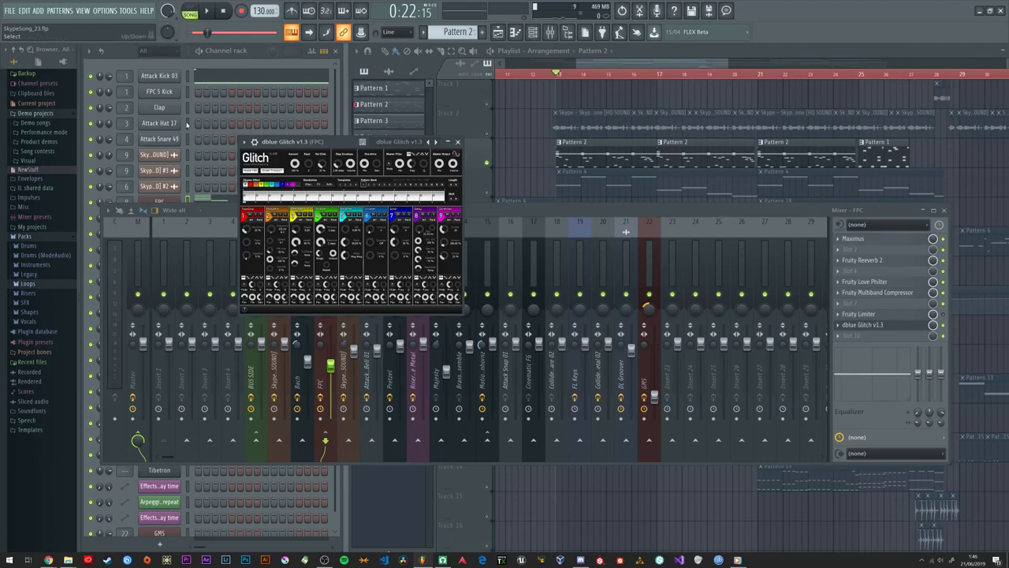
pyautogui.moveTo(331, 142); pyautogui.dragTo(486, 97)
pyautogui.moveTo(513, 210); pyautogui.dragTo(535, 201)
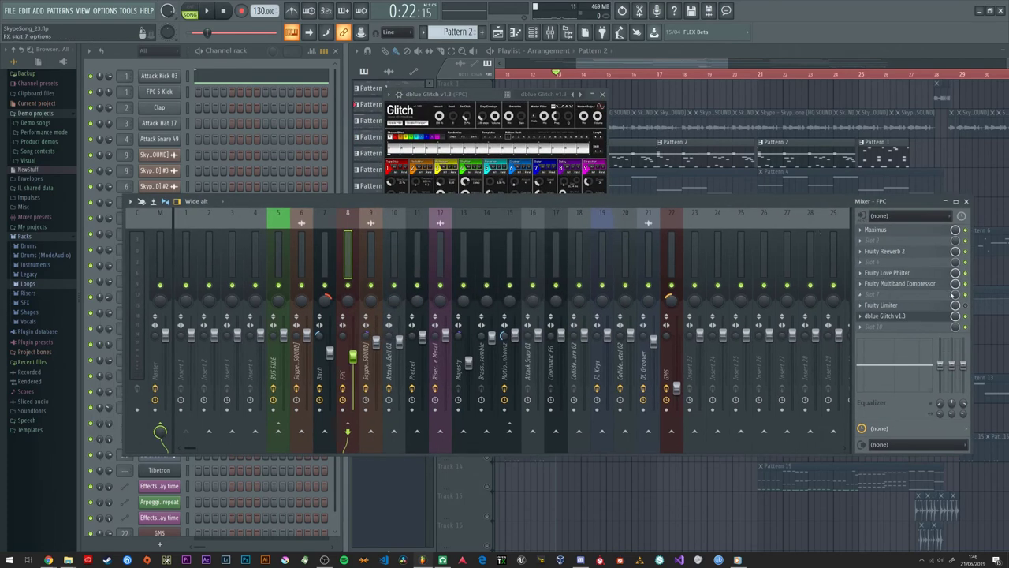
# Step: Play the soloed Track 3 with the dblue Glitch window in front, stop playback, and close the plugin
pyautogui.press('space')
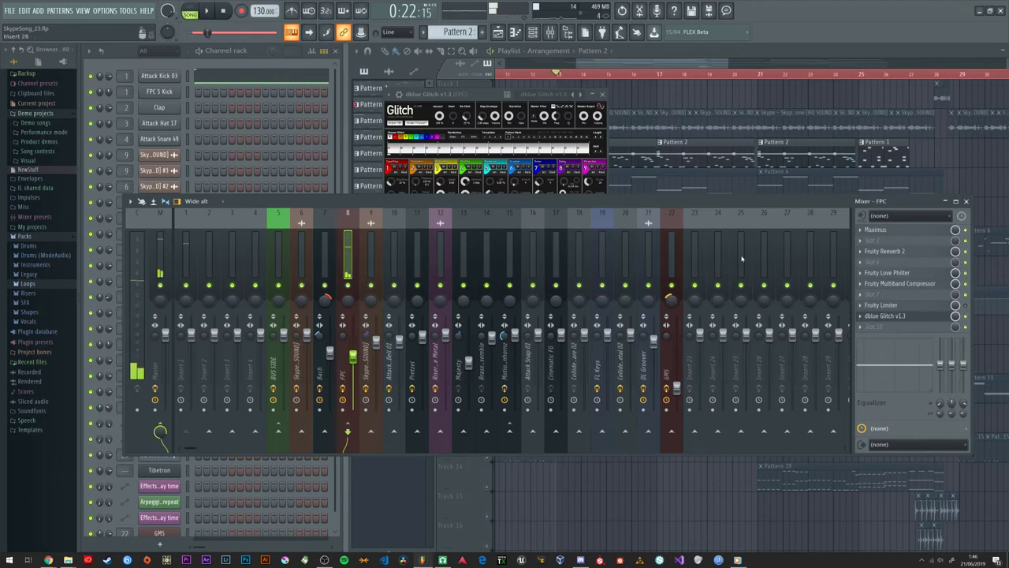
pyautogui.moveTo(481, 98); pyautogui.dragTo(510, 106)
pyautogui.press('space')
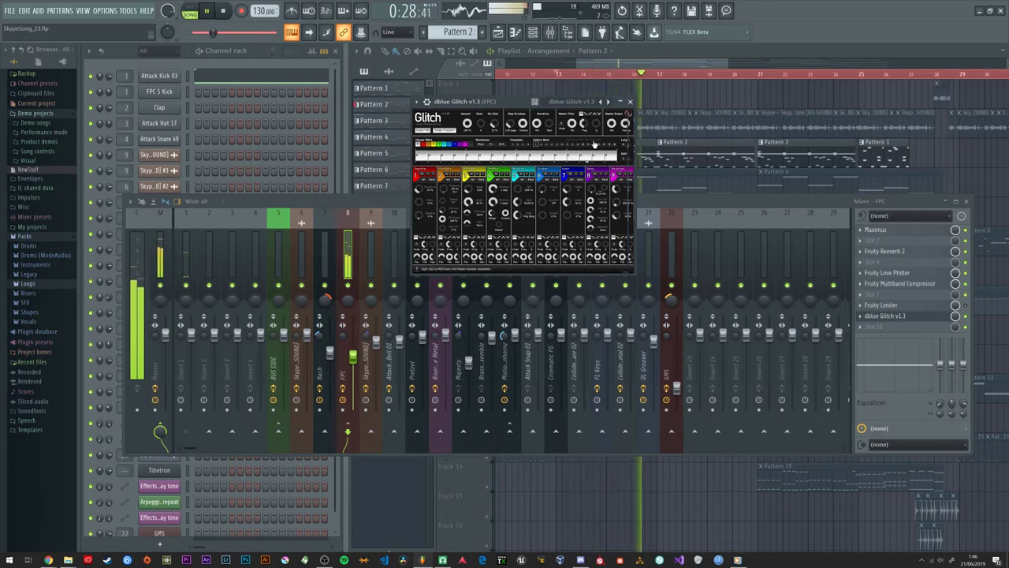
pyautogui.press('space')
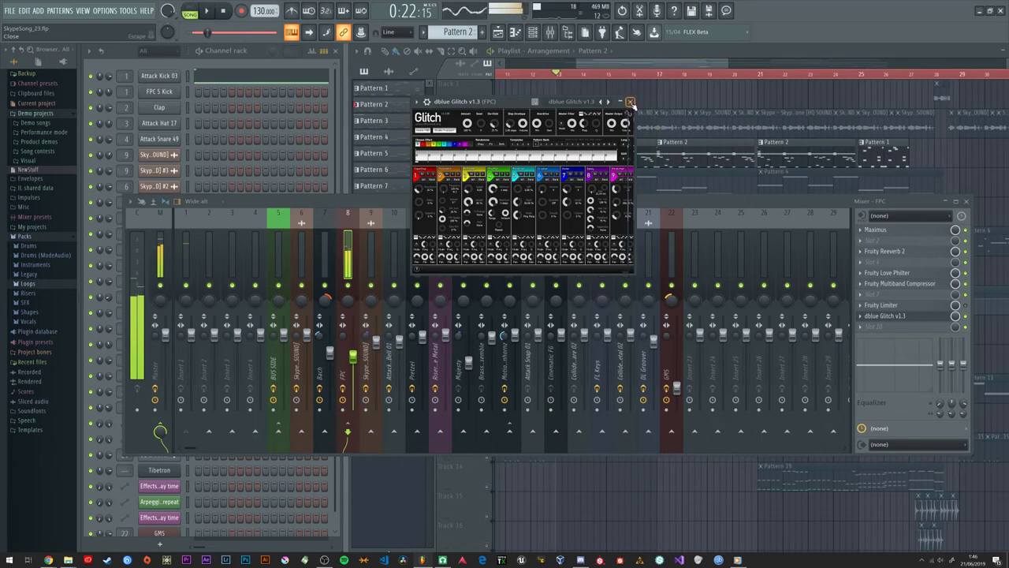
pyautogui.click(630, 101)
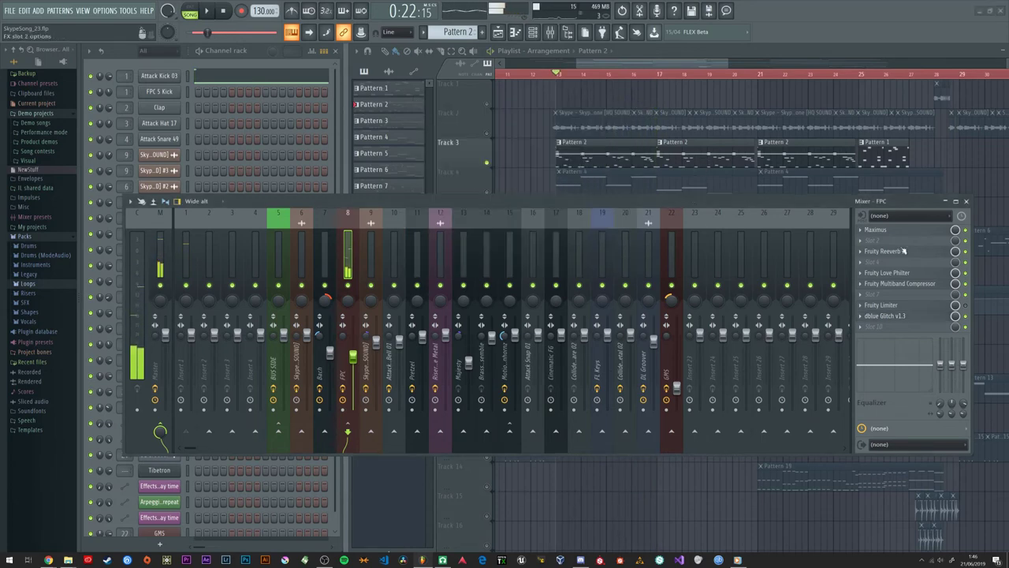
# Step: Reopen dblue Glitch on the FPC track, randomize its effect step sequence, and choose an effect for the steps
pyautogui.click(887, 315)
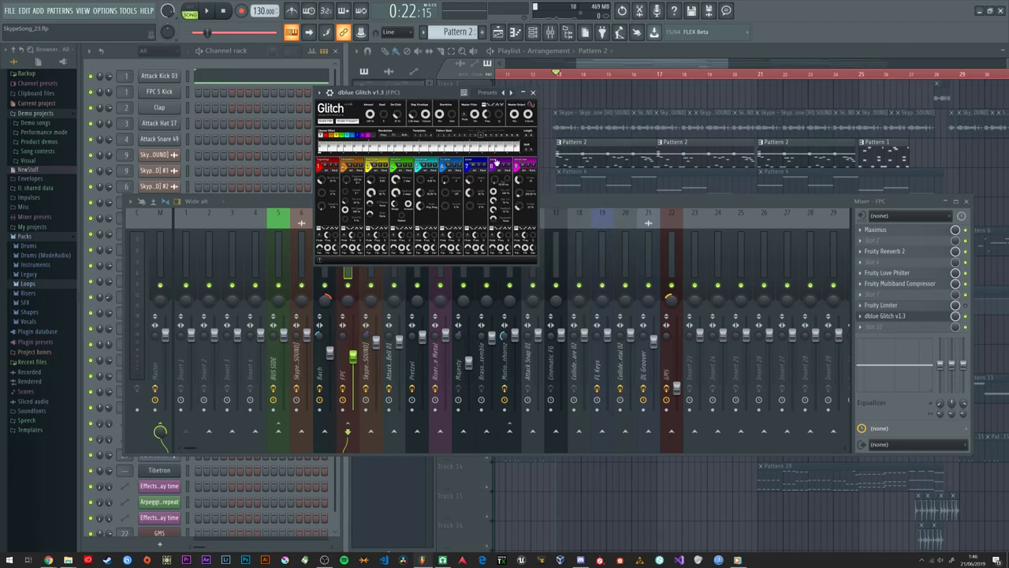
pyautogui.click(398, 139)
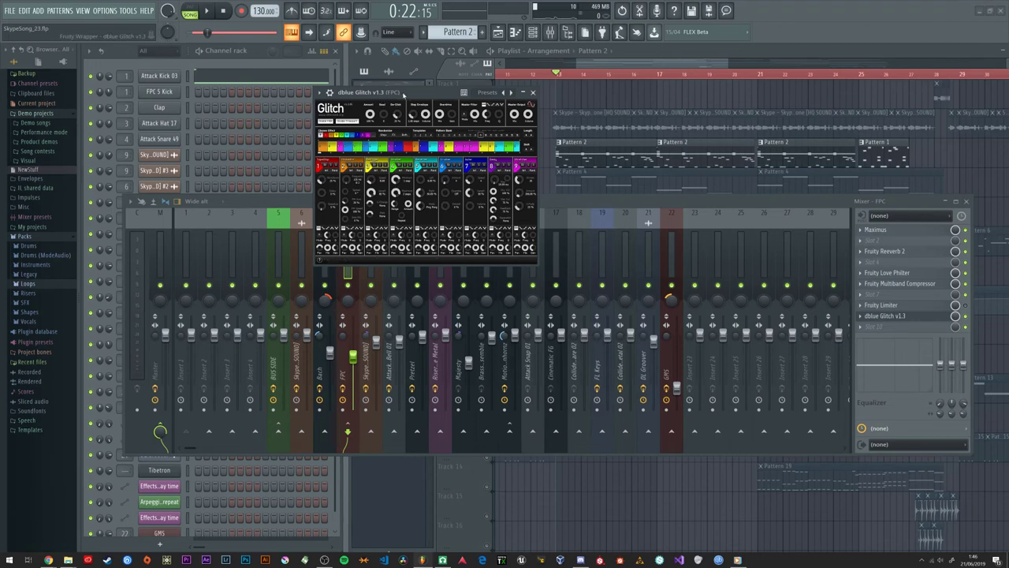
pyautogui.moveTo(383, 100); pyautogui.dragTo(367, 137)
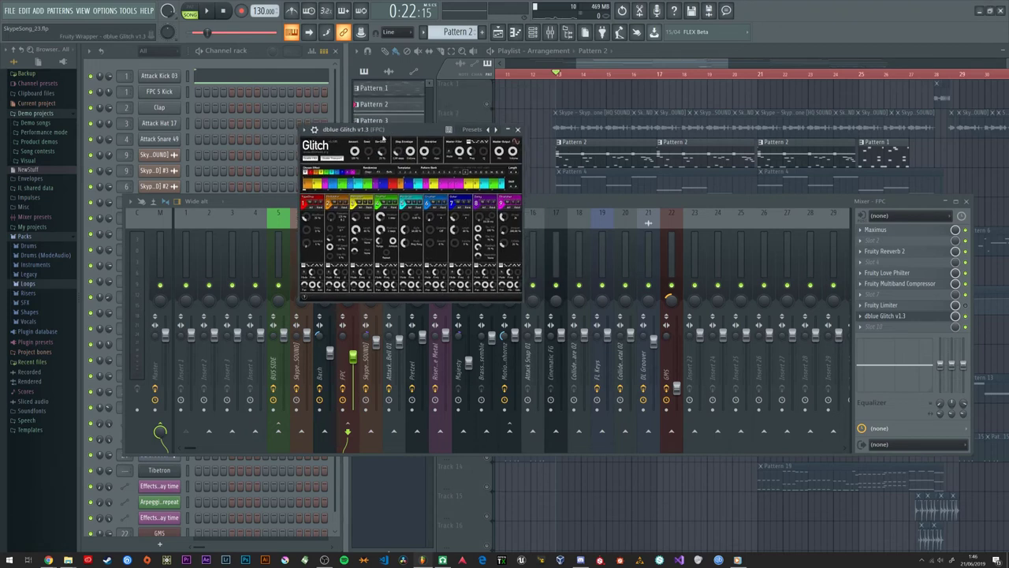
pyautogui.click(310, 177)
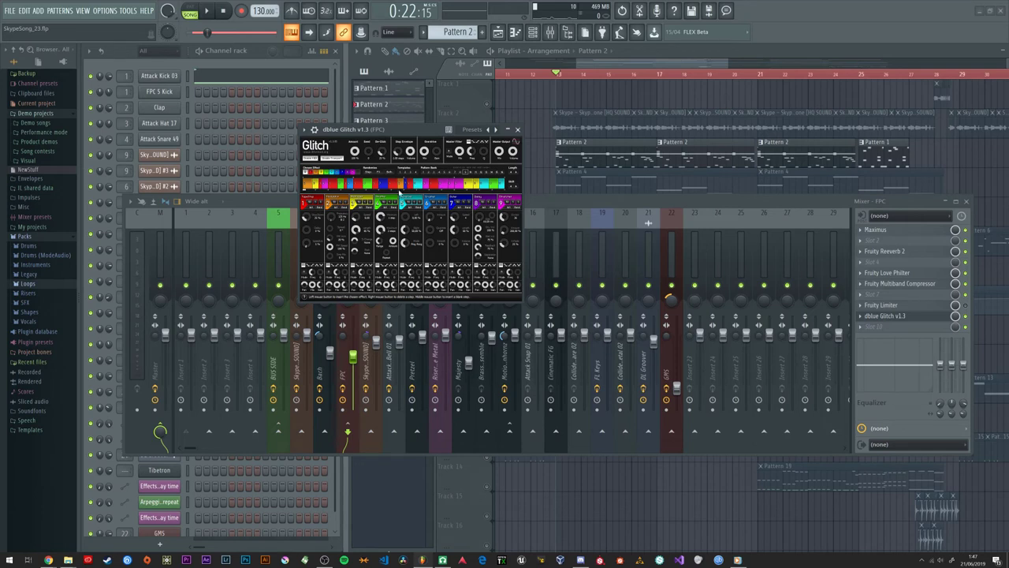
# Step: Fill the first half of the dblue Glitch step sequence with the yellow effect and audition it on the soloed drums
pyautogui.moveTo(322, 188)
pyautogui.mouseDown()
pyautogui.moveTo(409, 186)
pyautogui.moveTo(320, 186)
pyautogui.mouseUp()
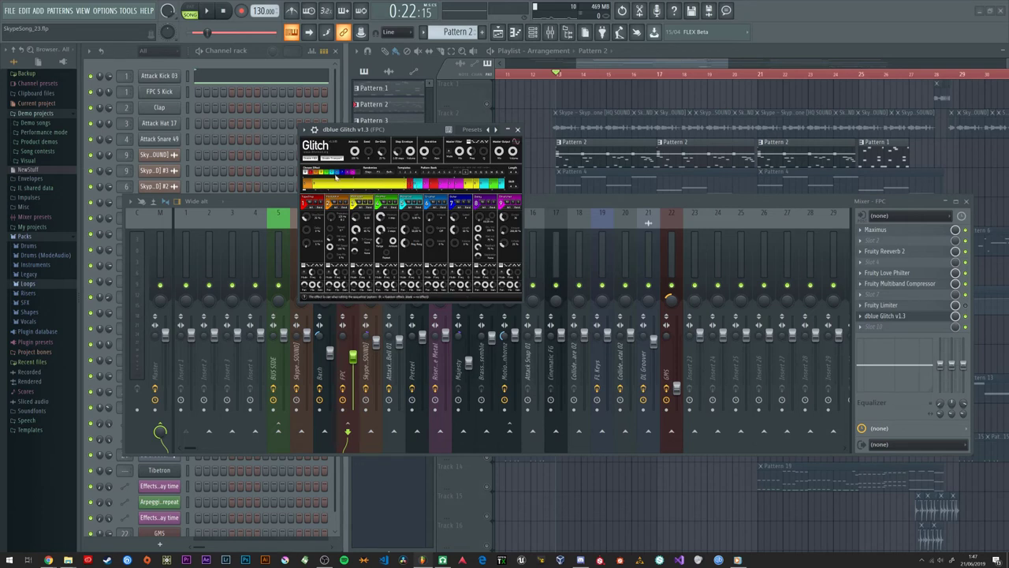
pyautogui.press('space')
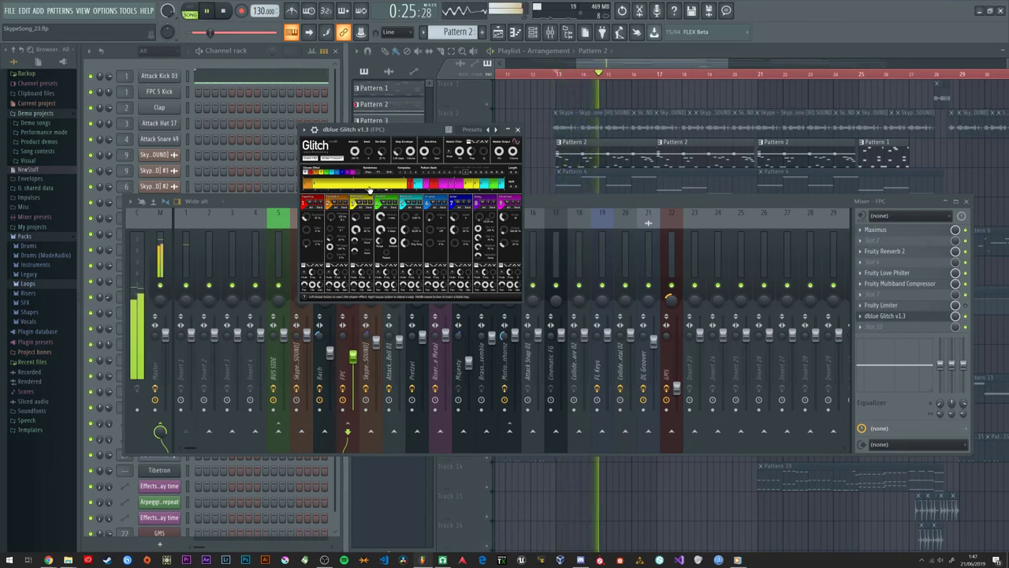
pyautogui.press('space')
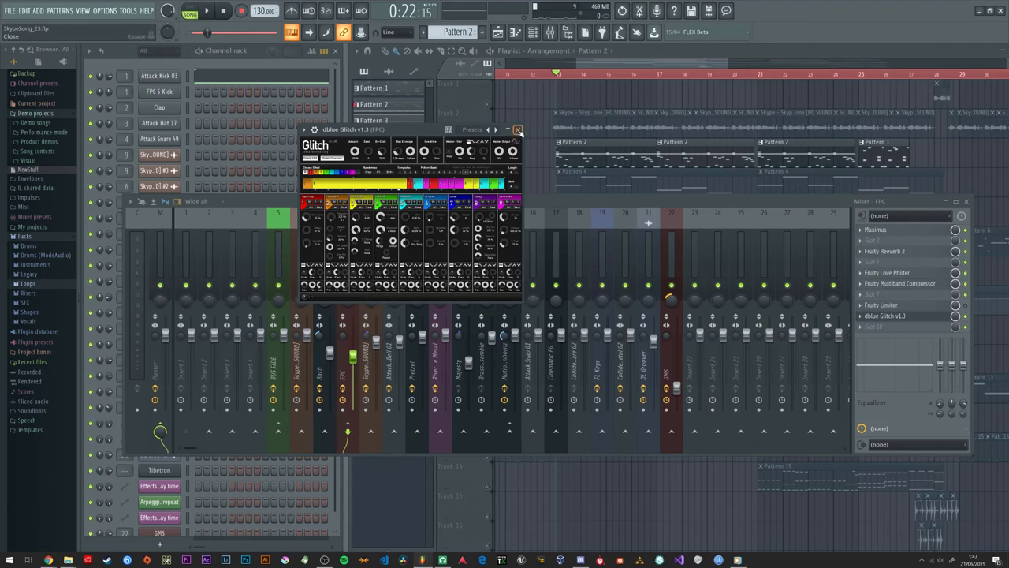
# Step: Close the dblue Glitch window and the mixer to reveal the full playlist
pyautogui.click(518, 130)
pyautogui.moveTo(423, 203); pyautogui.dragTo(391, 177)
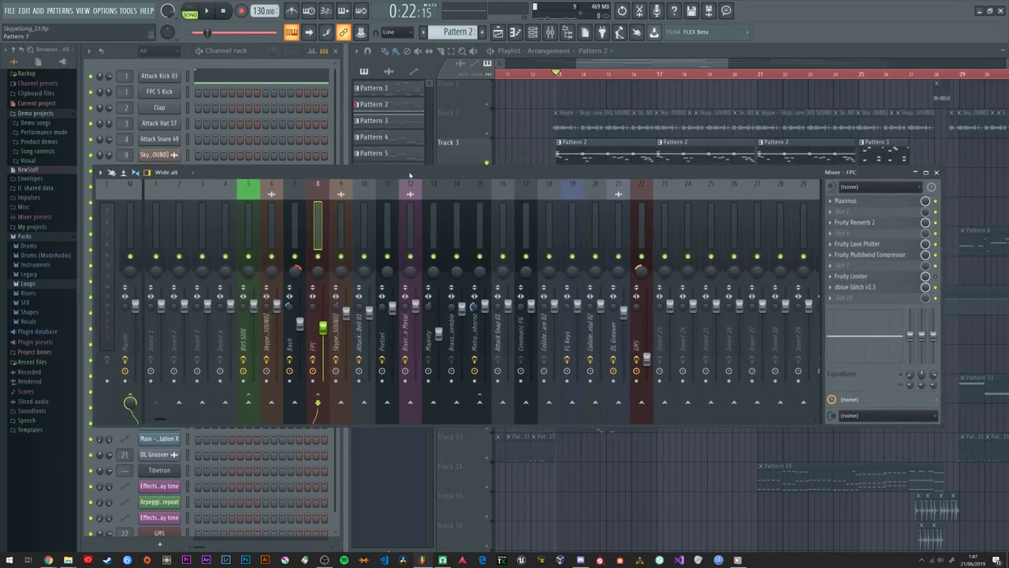
pyautogui.click(936, 172)
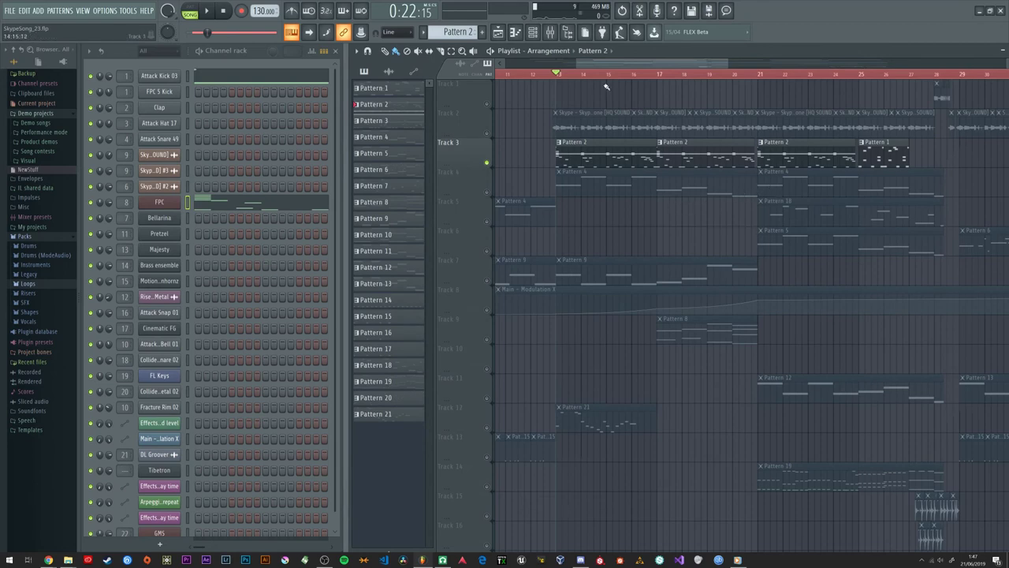
# Step: Unsolo Track 3 in the playlist and place the playback position at about bar 13
pyautogui.rightClick(487, 162)
pyautogui.moveTo(557, 75); pyautogui.dragTo(573, 73)
pyautogui.moveTo(697, 64); pyautogui.dragTo(654, 69)
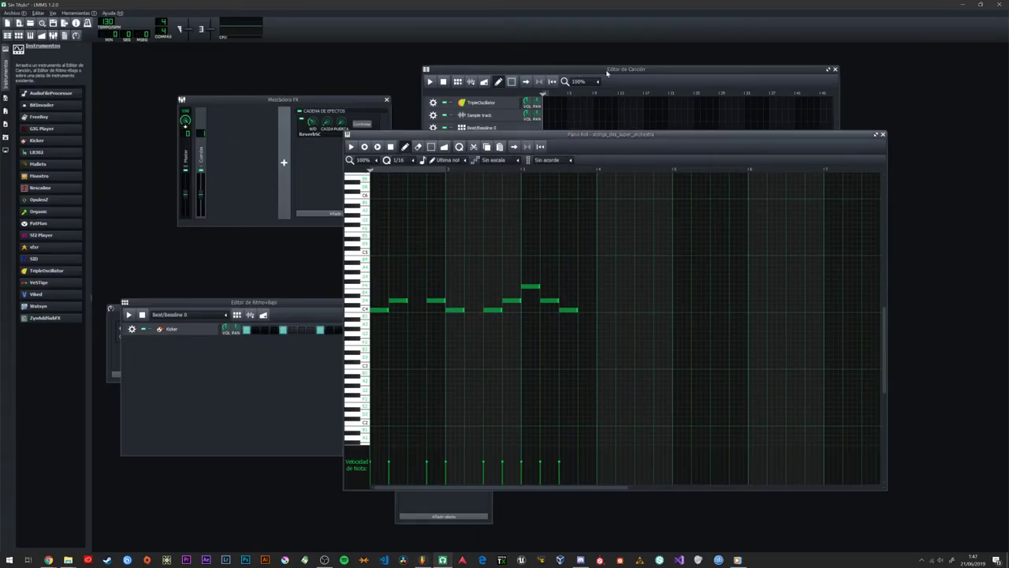
# Step: Switch to LMMS, bring the Song Editor forward, and move the second Orchestral Essentials track's clip back to the start of the song
pyautogui.moveTo(607, 72); pyautogui.dragTo(503, 69)
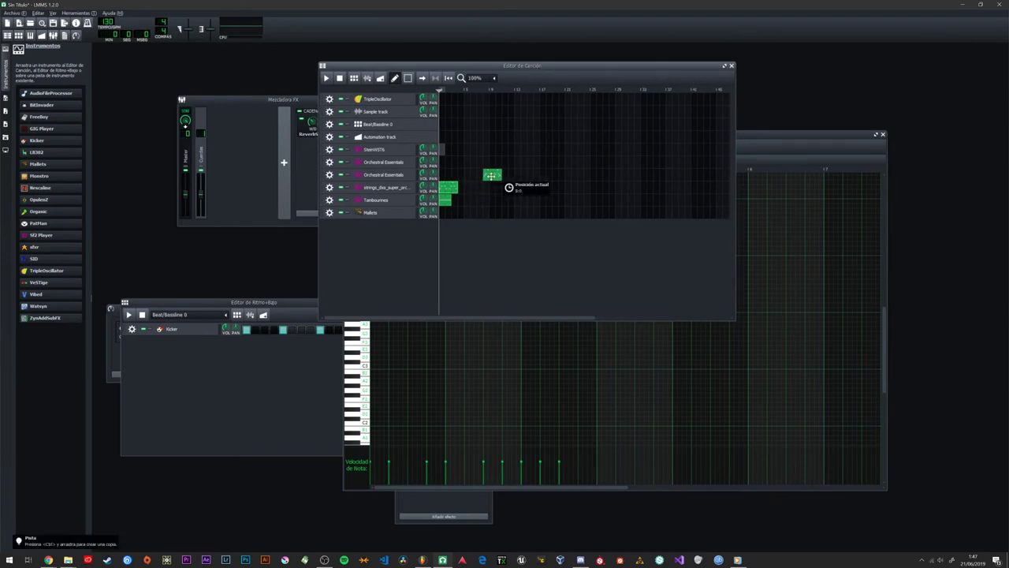
pyautogui.moveTo(490, 175); pyautogui.dragTo(443, 189)
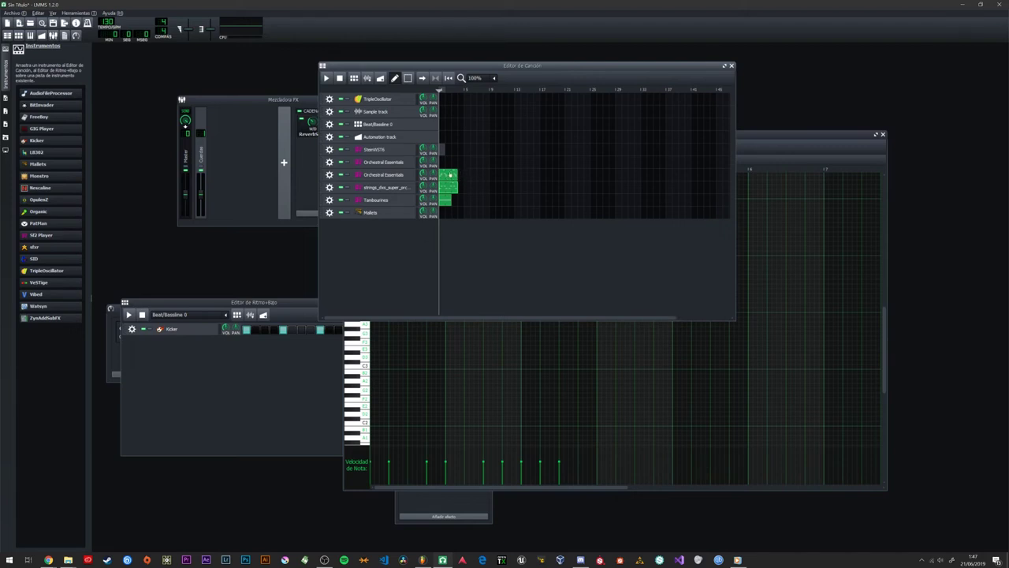
pyautogui.moveTo(450, 175)
pyautogui.mouseDown()
pyautogui.moveTo(482, 183)
pyautogui.moveTo(466, 180)
pyautogui.mouseUp()
# Step: Arrange the Song Editor and the FX mixer side by side so neither covers the other
pyautogui.moveTo(556, 68); pyautogui.dragTo(569, 85)
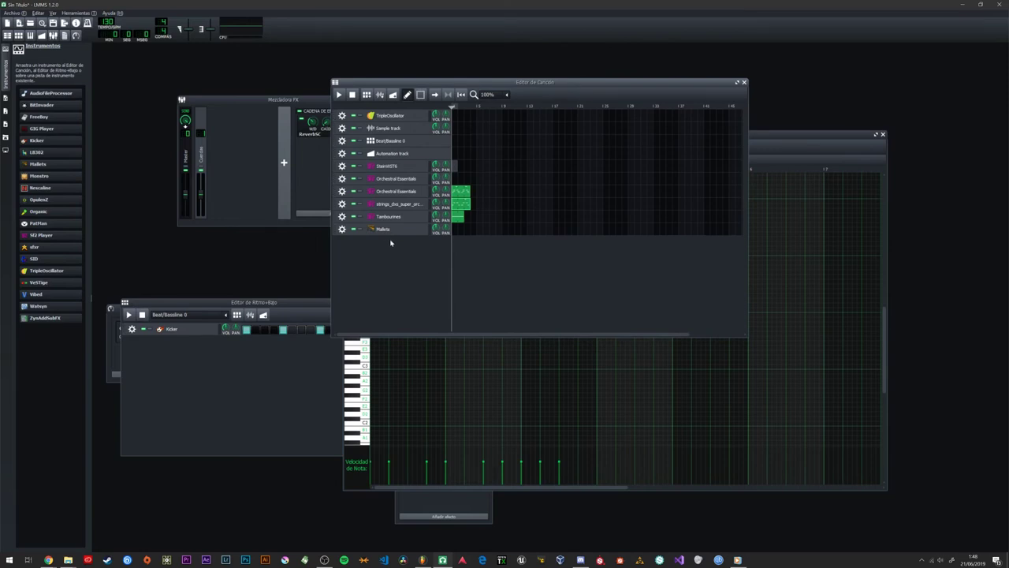
pyautogui.moveTo(261, 100); pyautogui.dragTo(445, 299)
pyautogui.click(549, 121)
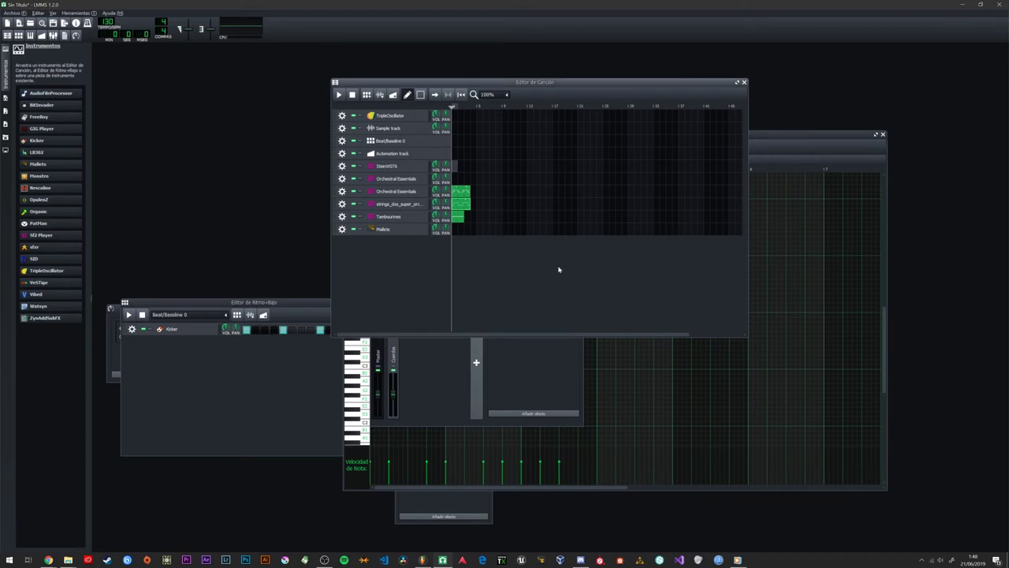
pyautogui.click(532, 360)
pyautogui.moveTo(451, 305); pyautogui.dragTo(183, 112)
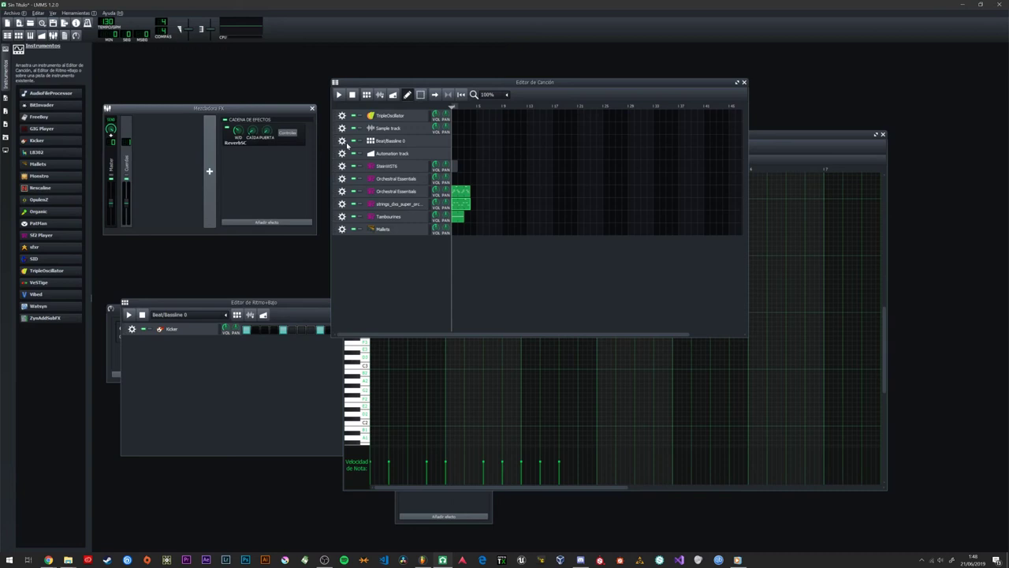
# Step: Look briefly at the course outline document in Chrome and the FL Studio playlist, and return to LMMS
pyautogui.hotkey('alt', 'Tab')
pyautogui.press('Tab')
pyautogui.press('Tab')
pyautogui.press('Tab')
pyautogui.press('Tab')
pyautogui.press('Tab')
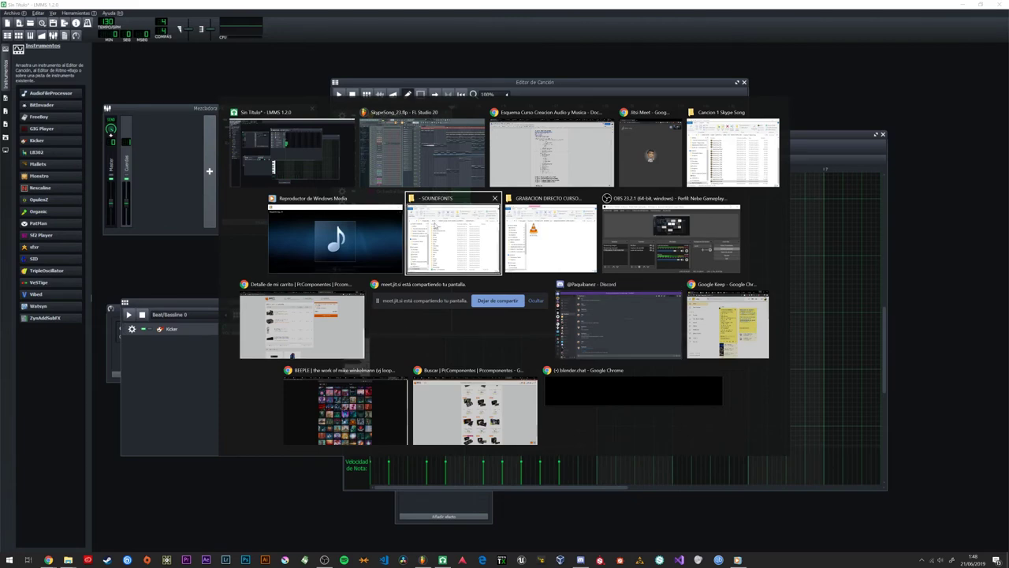
pyautogui.click(560, 146)
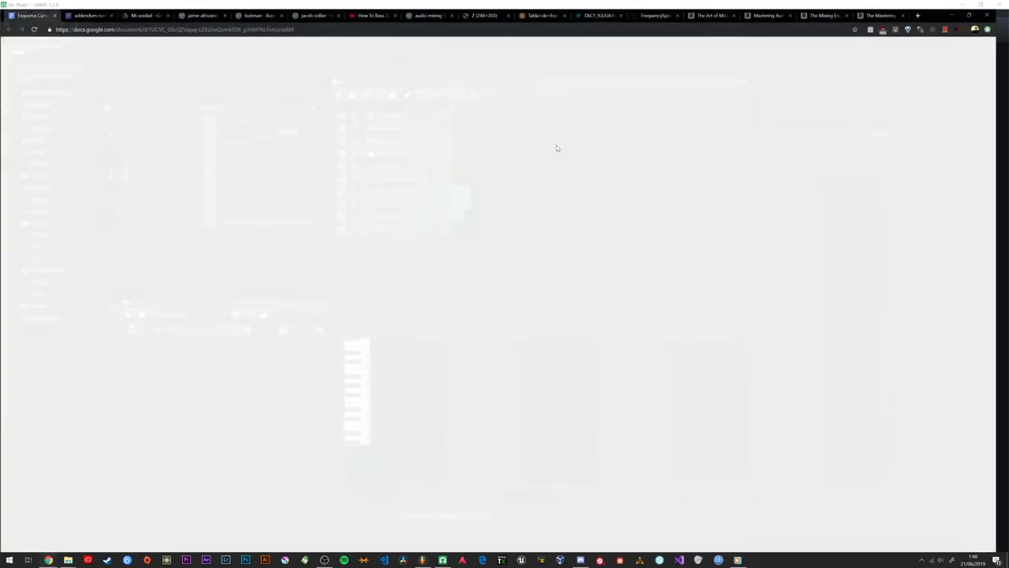
pyautogui.click(963, 5)
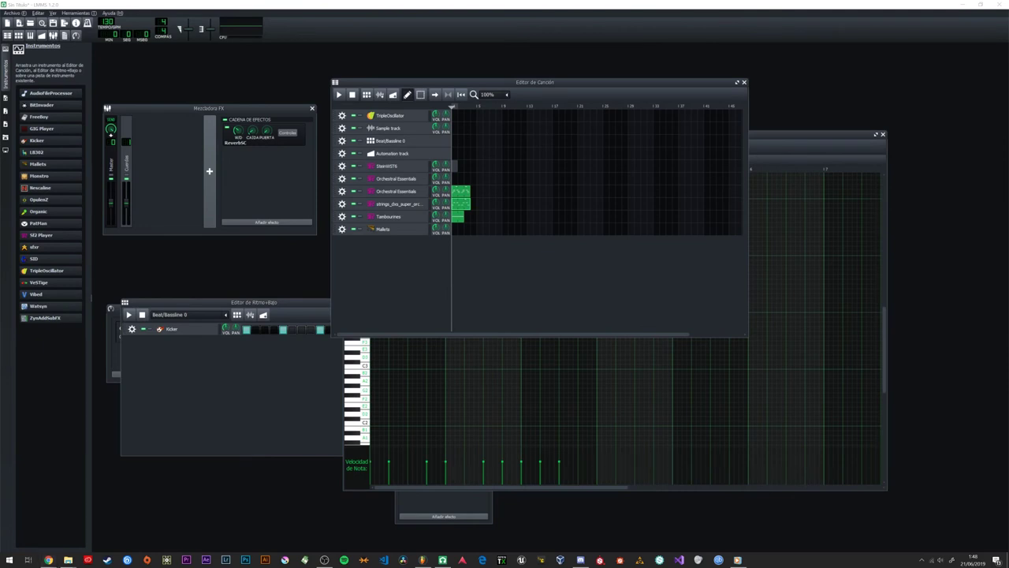
pyautogui.hotkey('alt', 'Tab')
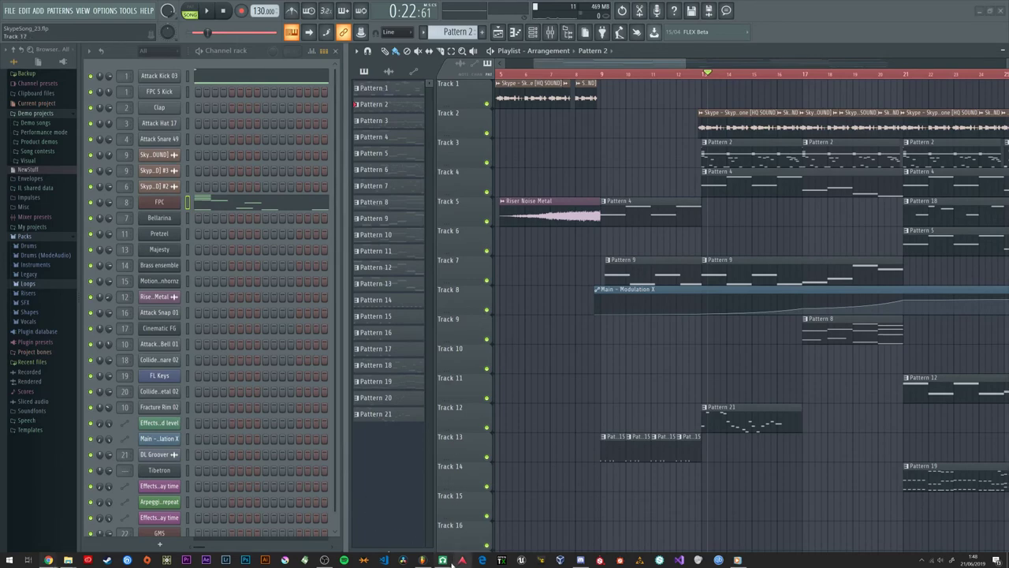
pyautogui.hotkey('alt', 'Tab')
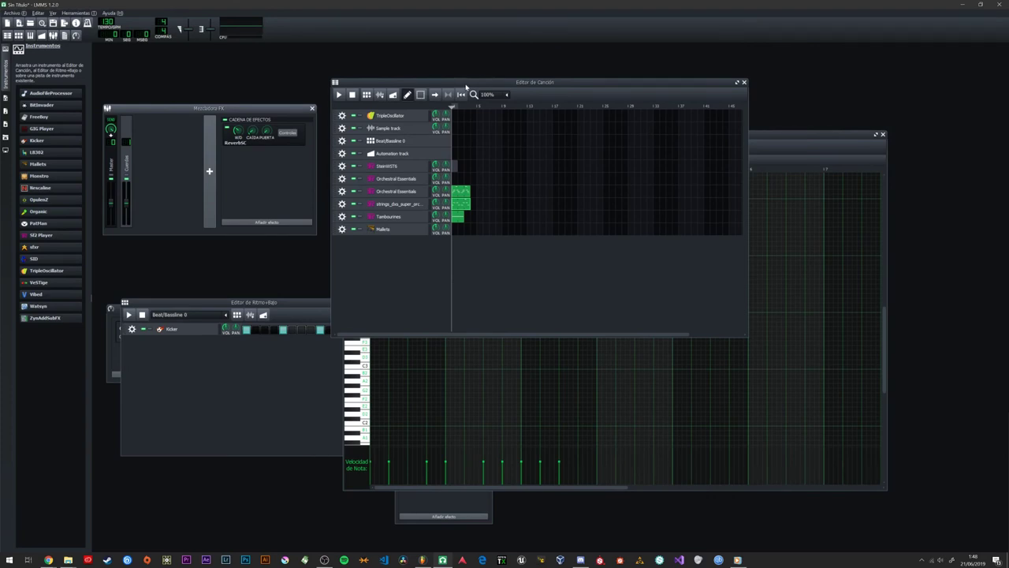
# Step: Separate the Song Editor and FX mixer windows further and inspect the effects chains of the Master and Cuerdas channels
pyautogui.moveTo(466, 83); pyautogui.dragTo(475, 65)
pyautogui.moveTo(238, 114); pyautogui.dragTo(233, 127)
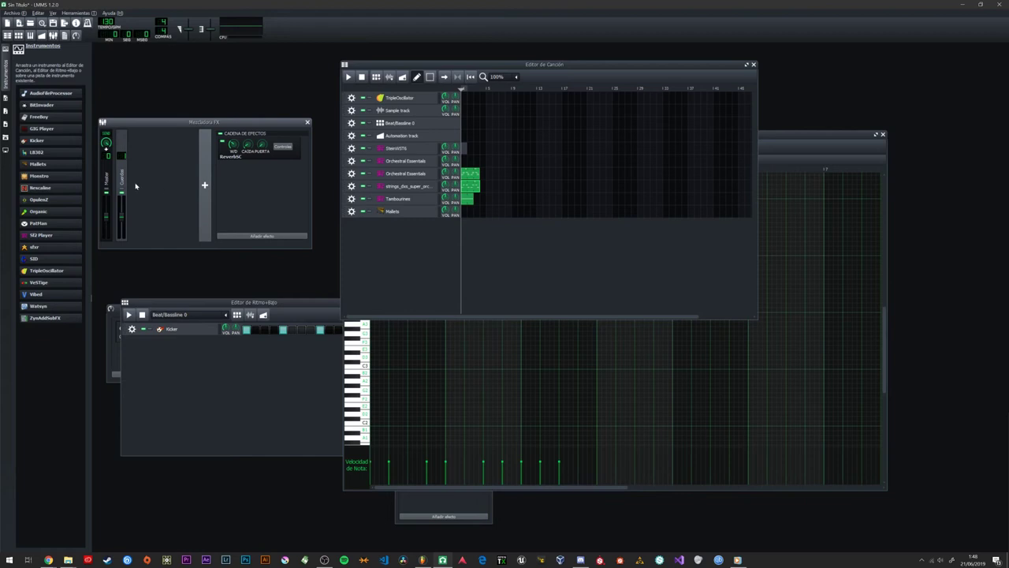
pyautogui.click(109, 177)
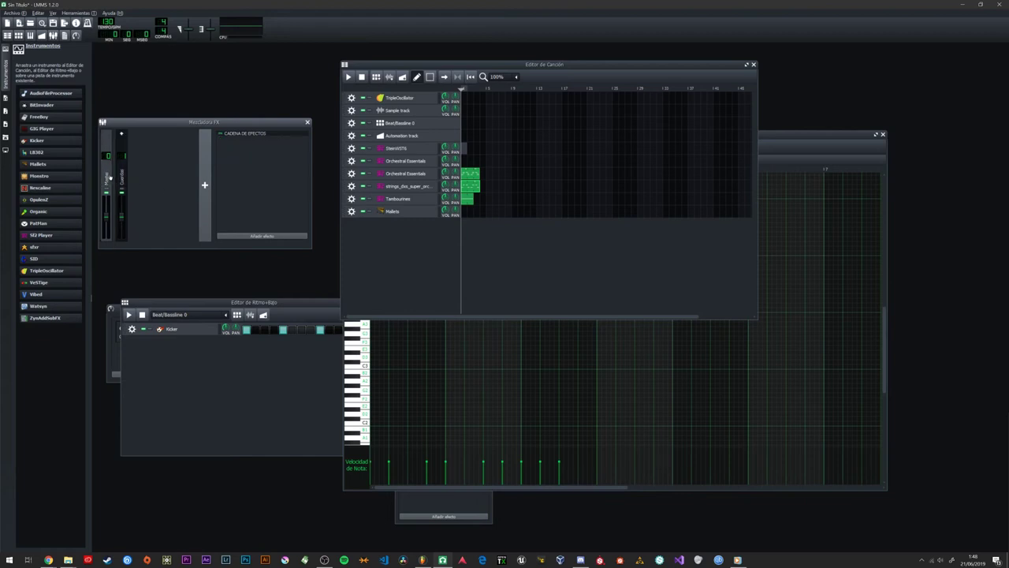
pyautogui.click(122, 181)
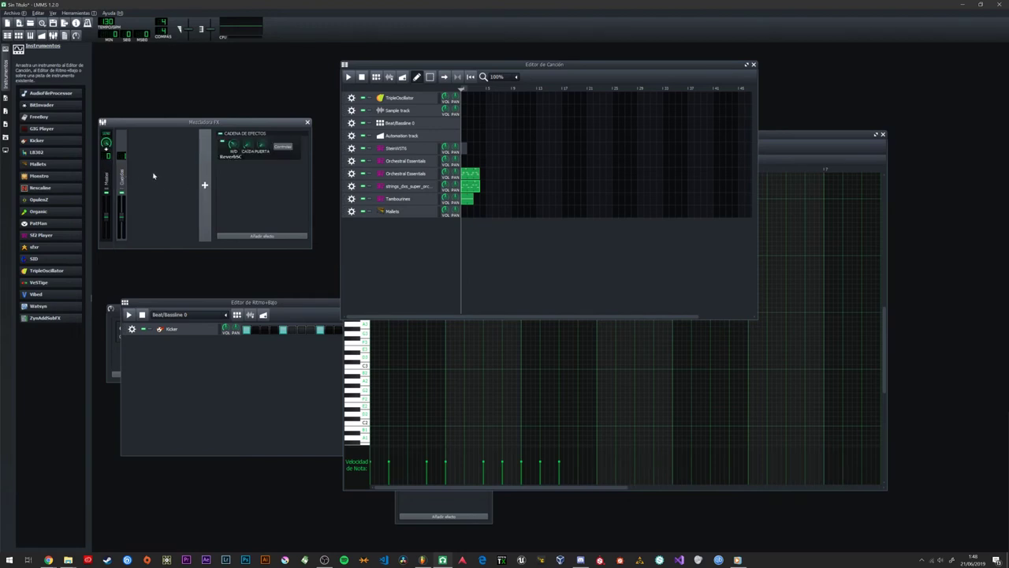
# Step: Add three new channels to the FX mixer
pyautogui.click(204, 182)
pyautogui.click(204, 182)
pyautogui.click(205, 182)
# Step: Rename FX mixer channels 2, 3 and 4 to Baterias, Piano and Voz, and add a fifth channel named Bajo
pyautogui.click(136, 180)
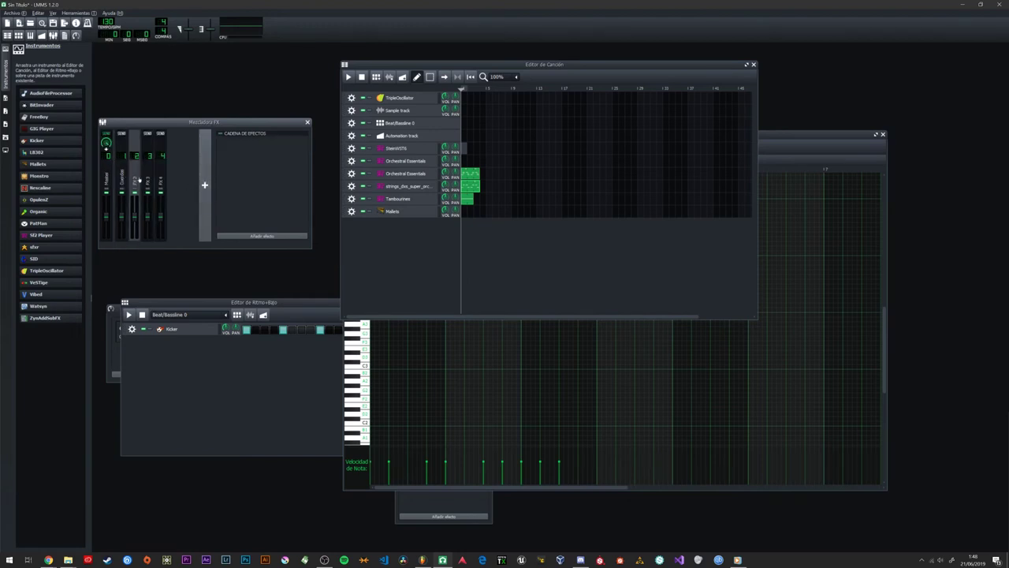
pyautogui.click(147, 182)
pyautogui.doubleClick(147, 181)
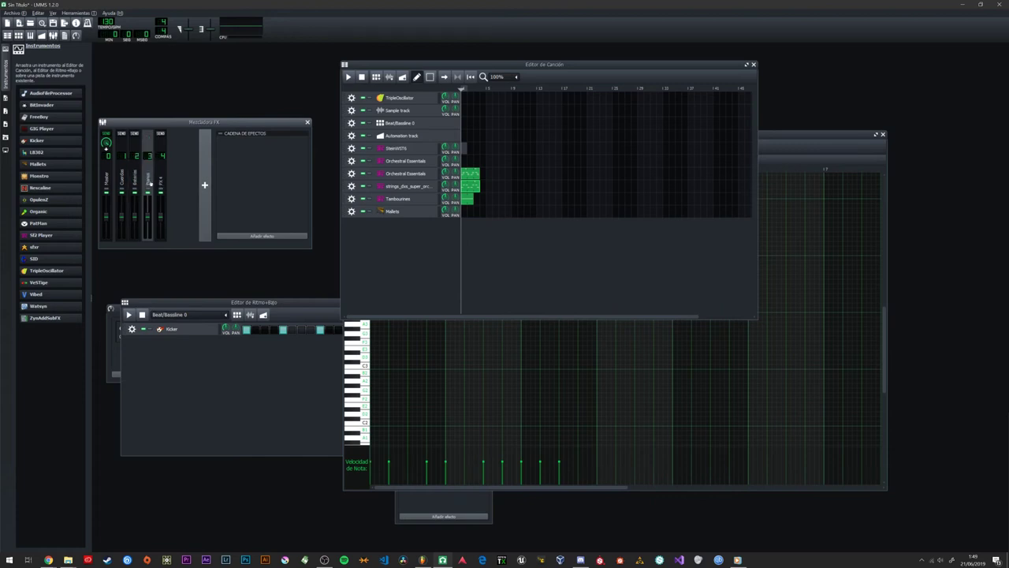
pyautogui.write('Bajo')
pyautogui.press('Return')
pyautogui.click(163, 181)
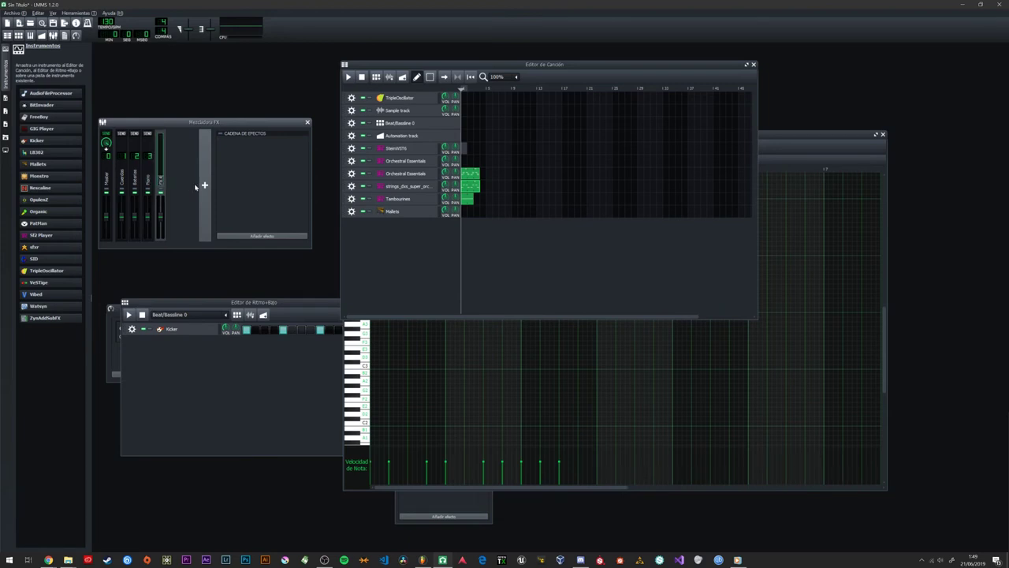
pyautogui.click(203, 184)
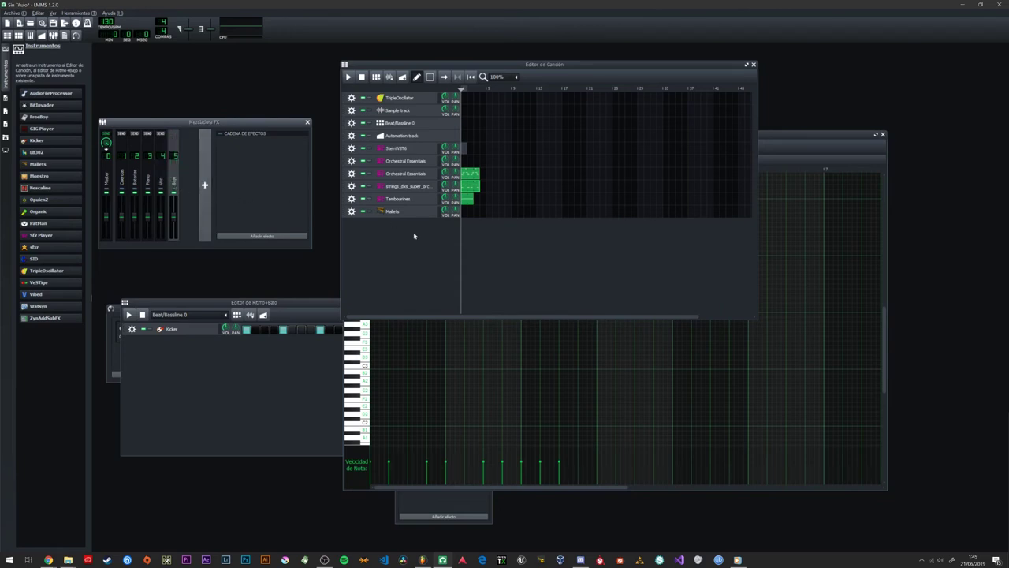
# Step: Bring the Piano Roll forward and move it aside so the Song Editor's track list stays uncovered
pyautogui.moveTo(76, 138)
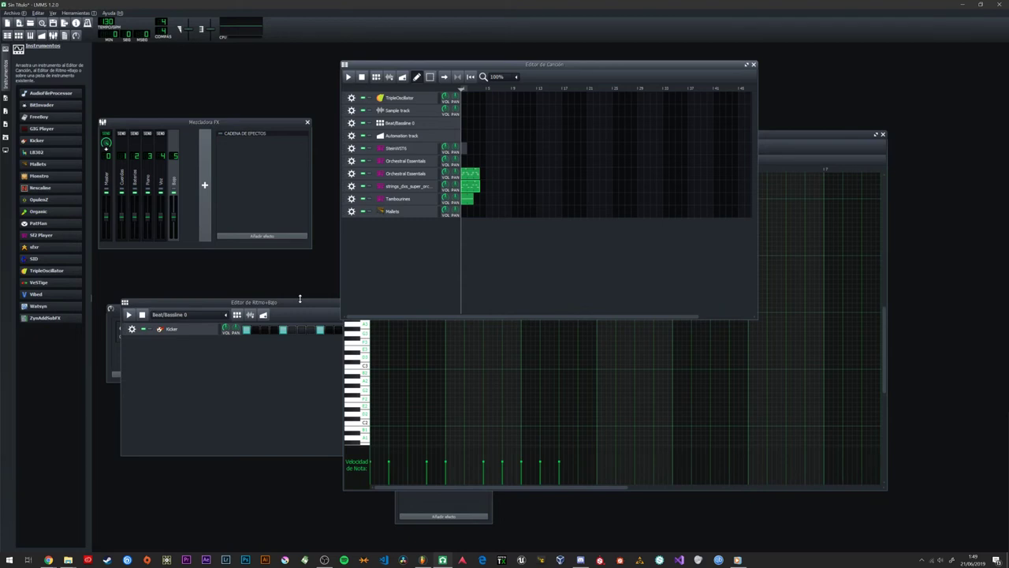
pyautogui.moveTo(770, 138); pyautogui.dragTo(789, 143)
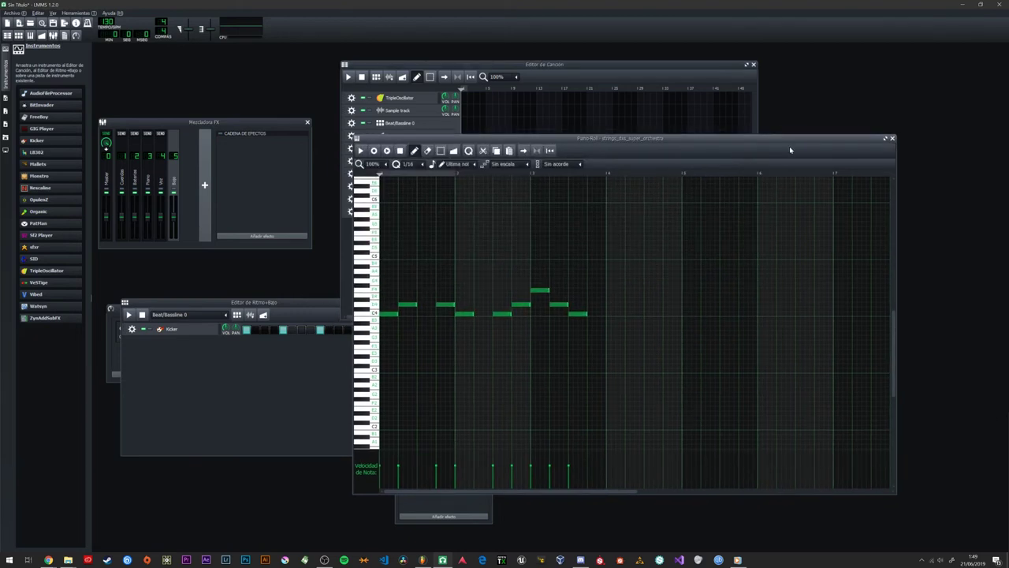
pyautogui.moveTo(558, 140); pyautogui.dragTo(607, 129)
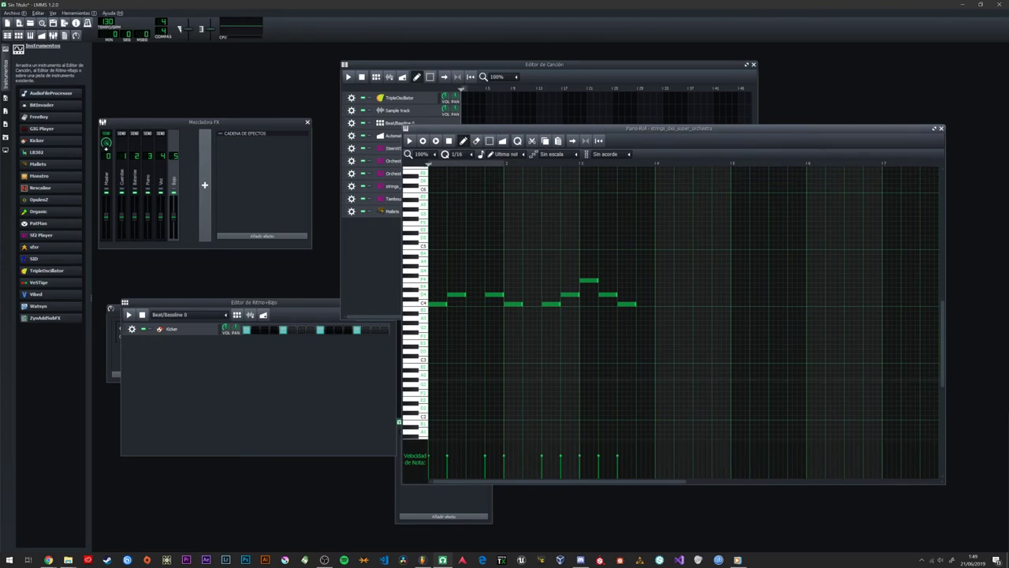
# Step: Switch to FL Studio, restore the playlist to a smaller window, and widen the channel rack beside it
pyautogui.click(442, 560)
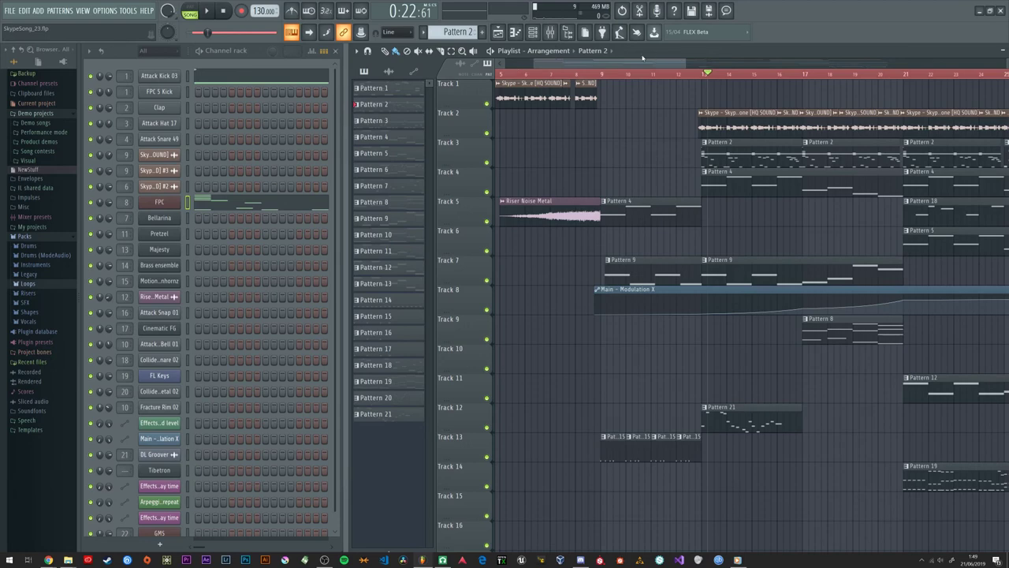
pyautogui.moveTo(654, 56); pyautogui.dragTo(679, 79)
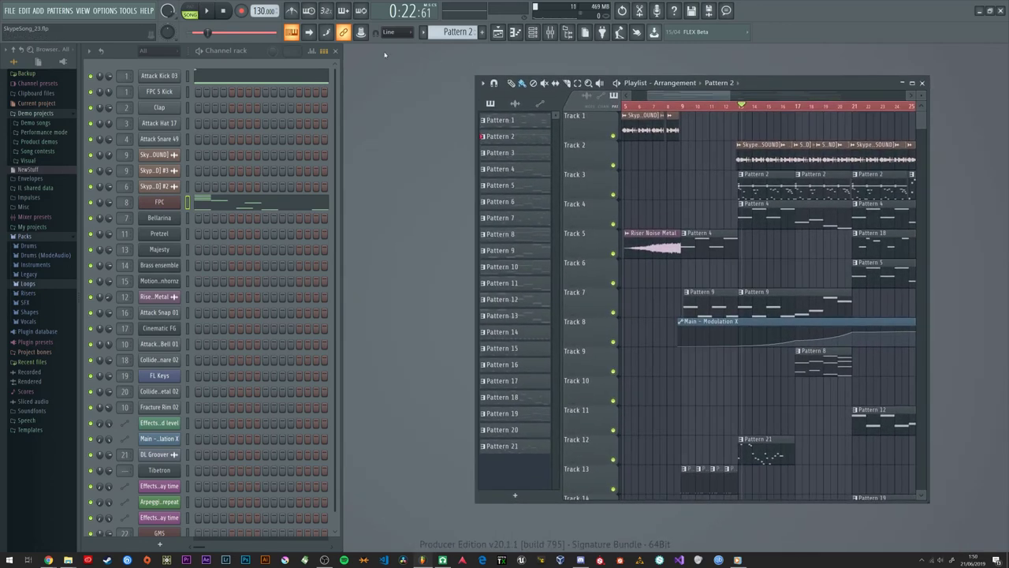
pyautogui.moveTo(339, 71); pyautogui.dragTo(406, 71)
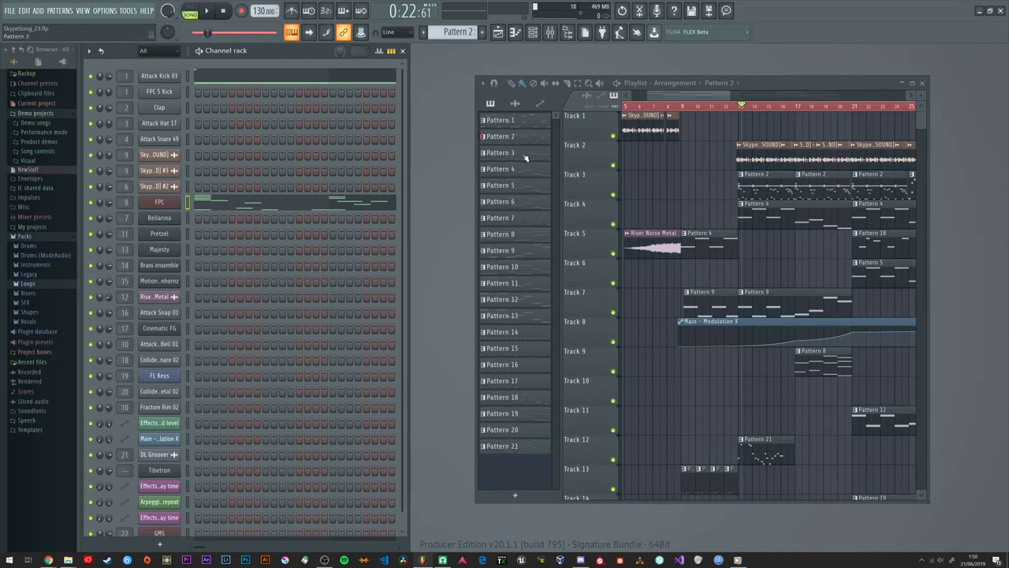
pyautogui.moveTo(873, 88); pyautogui.dragTo(810, 85)
# Step: Start a new FL Studio project with the default Kick, Clap, Hat and Snare channels
pyautogui.click(10, 11)
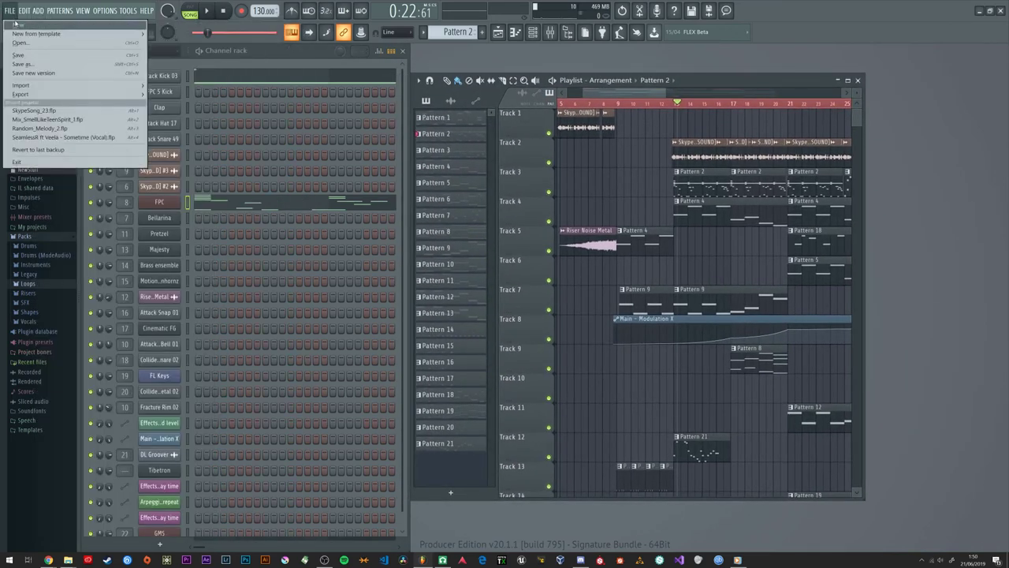
pyautogui.click(34, 110)
pyautogui.click(528, 312)
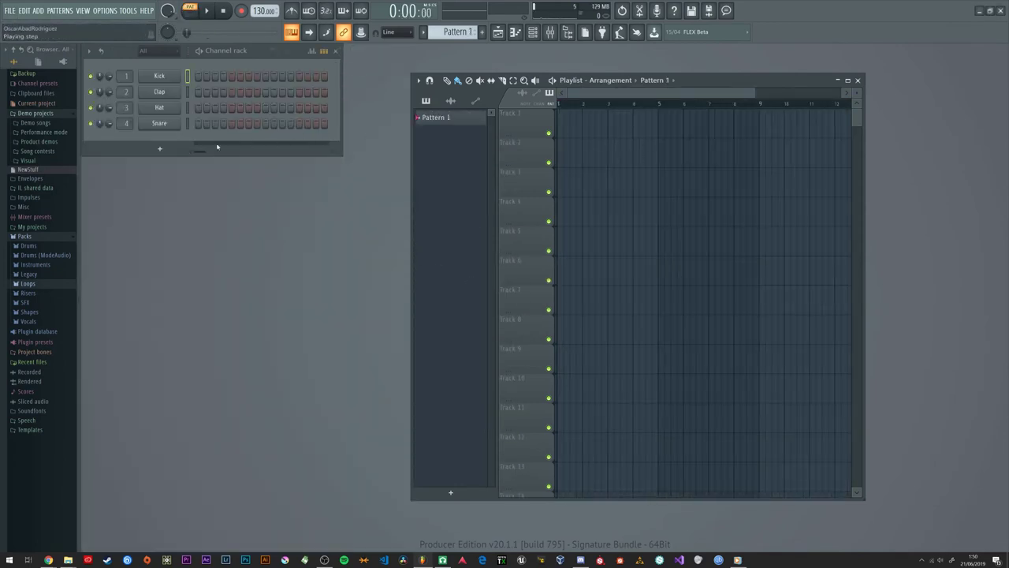
# Step: Add a Plucked! instrument channel and arrange its window below the channel rack, clear of the playlist
pyautogui.click(160, 148)
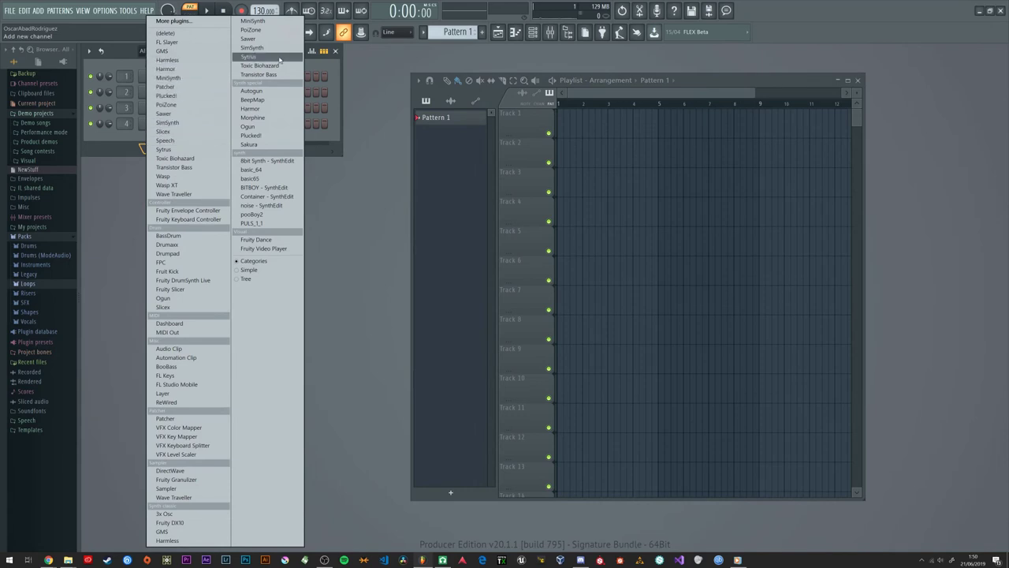
pyautogui.click(280, 136)
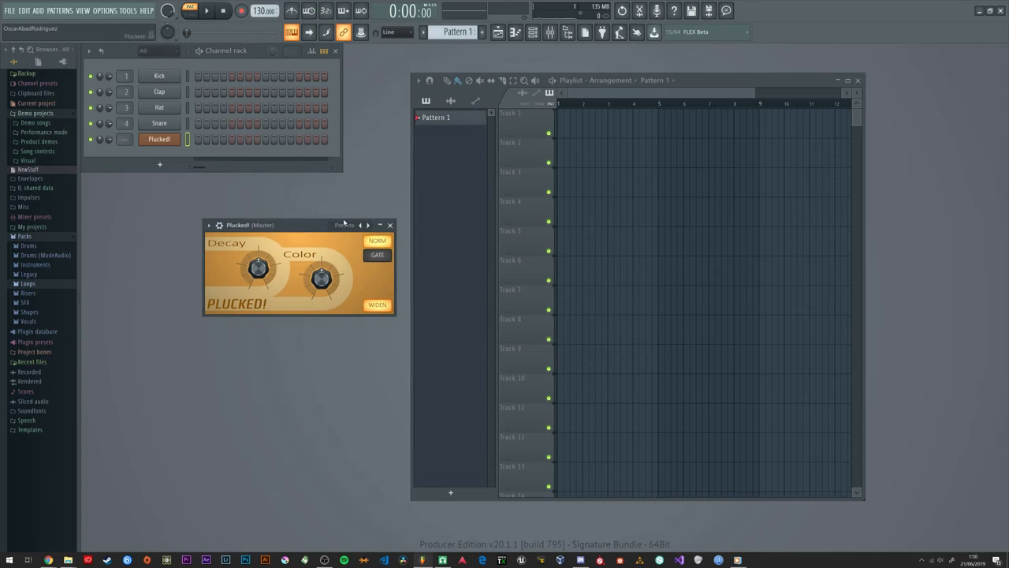
pyautogui.moveTo(345, 223); pyautogui.dragTo(331, 241)
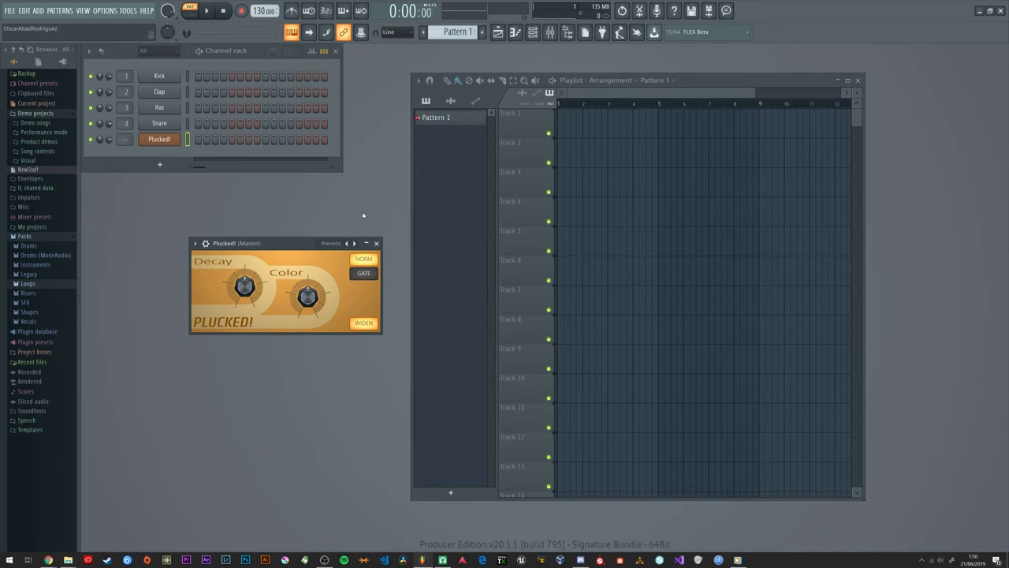
pyautogui.moveTo(309, 246); pyautogui.dragTo(264, 244)
pyautogui.moveTo(705, 84); pyautogui.dragTo(679, 73)
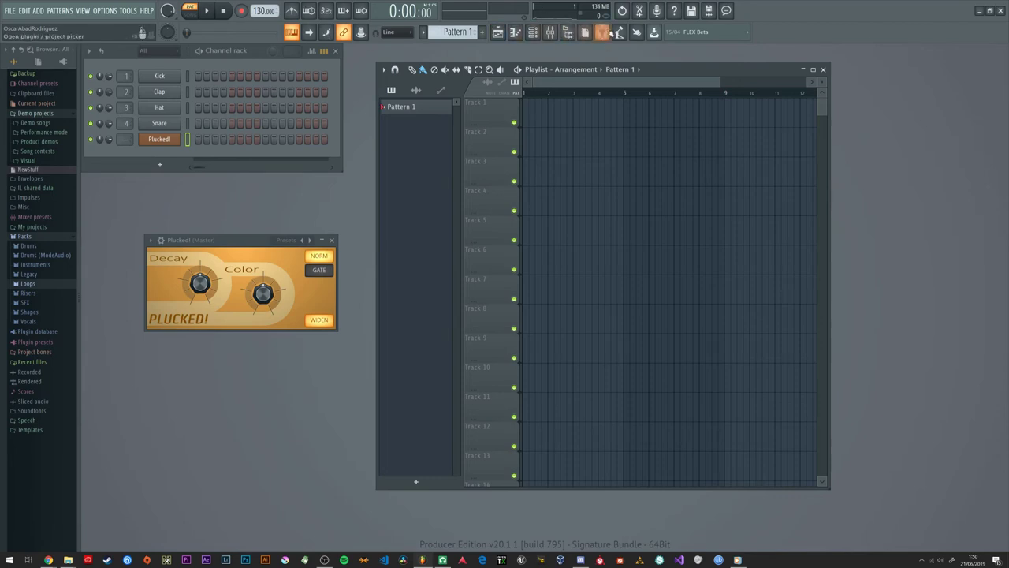
# Step: Shift the playlist slightly, and show and hide the playlist, piano roll, channel rack and mixer windows in turn
pyautogui.moveTo(613, 72)
pyautogui.mouseDown()
pyautogui.moveTo(630, 75)
pyautogui.moveTo(616, 80)
pyautogui.mouseUp()
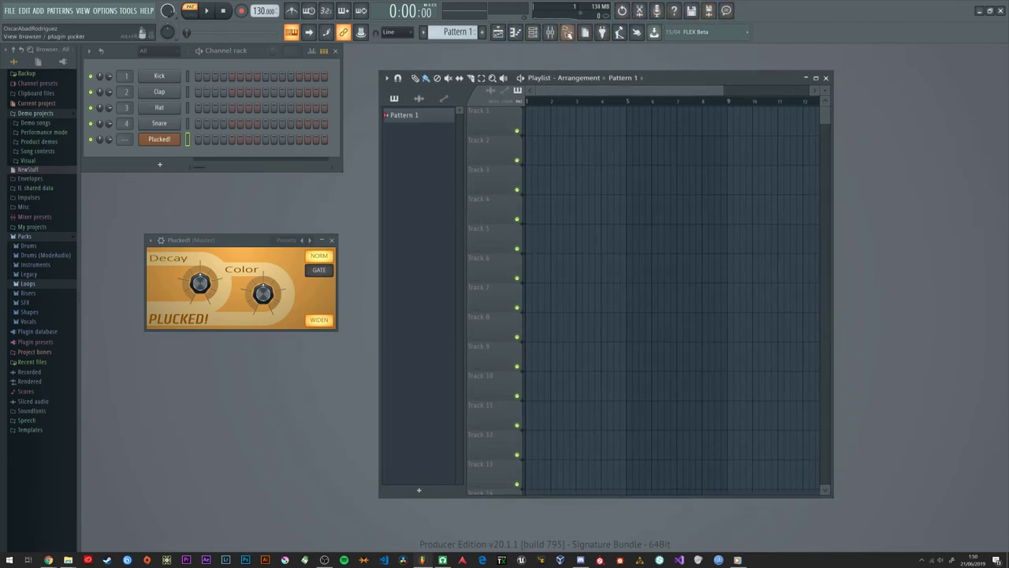
pyautogui.click(499, 33)
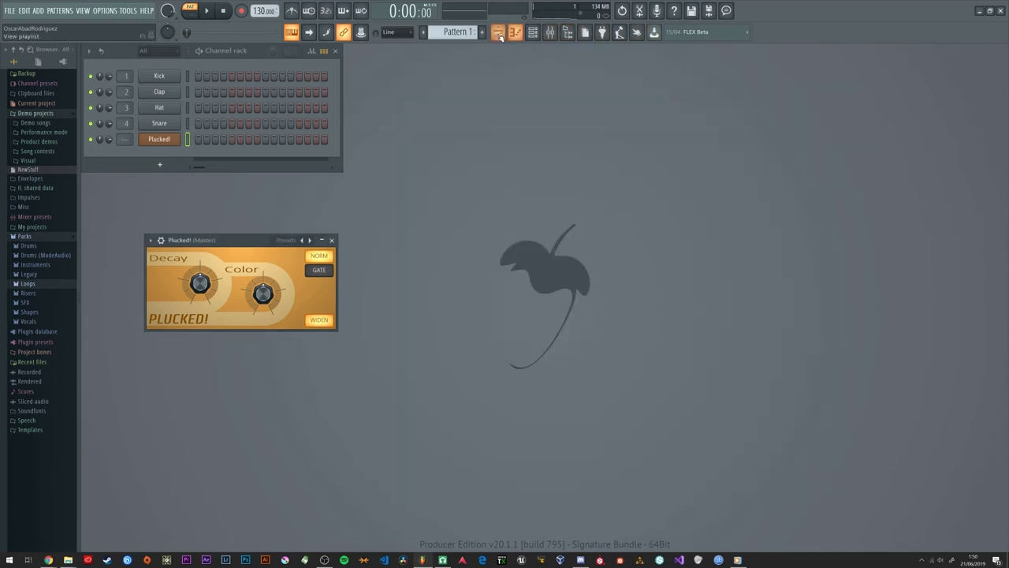
pyautogui.click(499, 33)
pyautogui.click(515, 32)
pyautogui.click(515, 32)
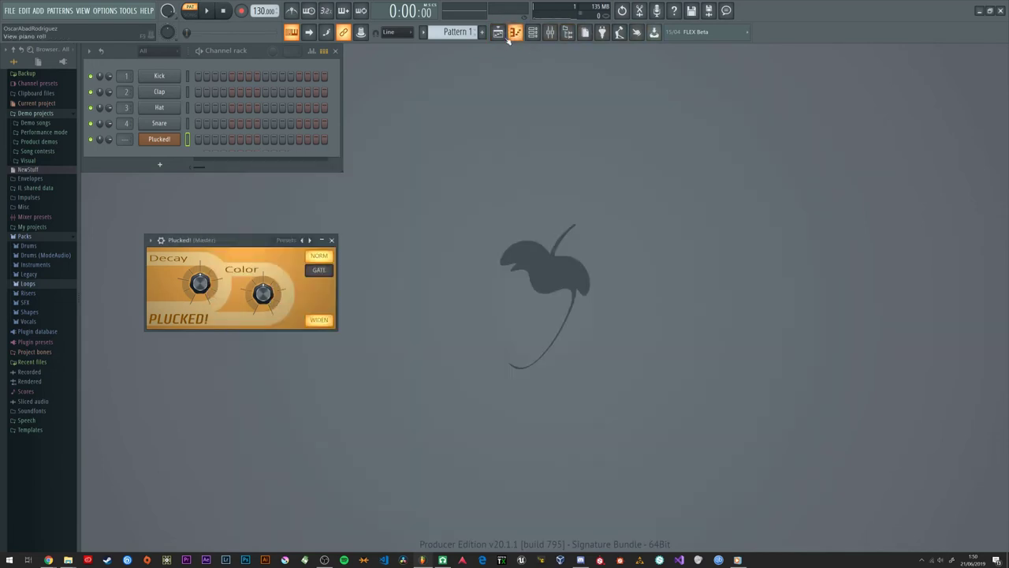
pyautogui.click(539, 32)
pyautogui.click(539, 33)
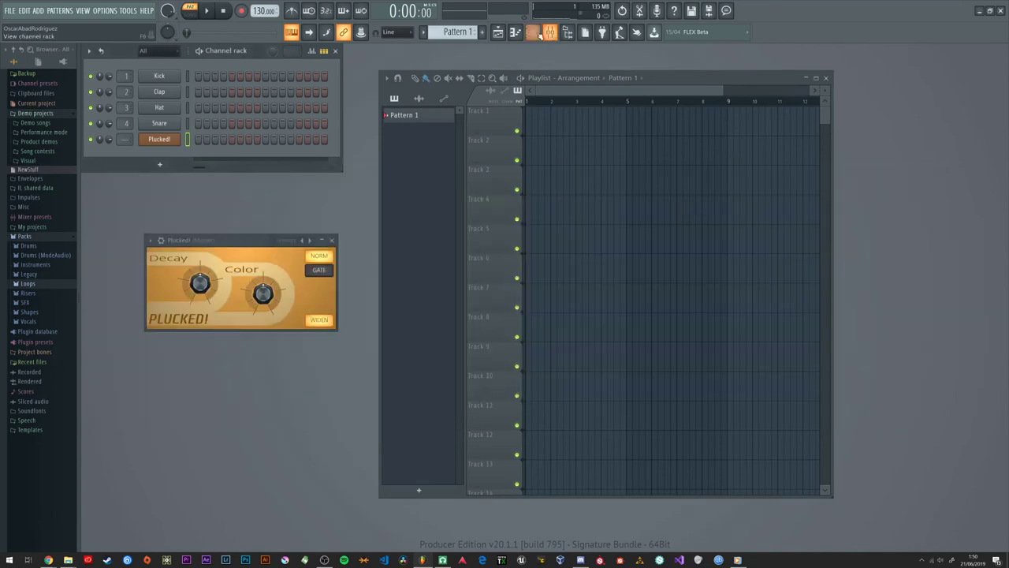
pyautogui.click(535, 33)
pyautogui.click(516, 33)
pyautogui.click(516, 32)
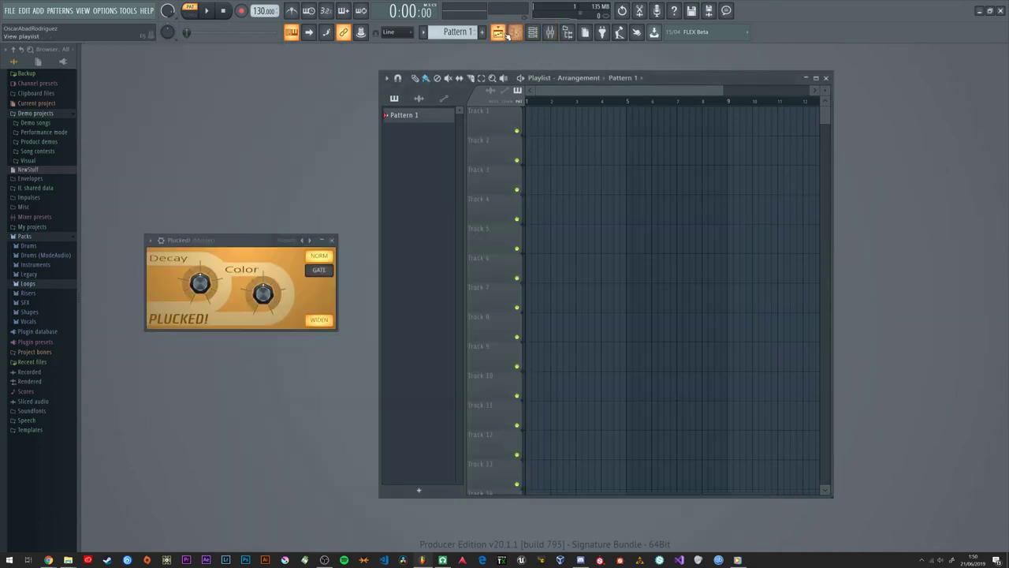
# Step: Clear the workspace of all open windows, and bring back only the playlist, placed slightly lower
pyautogui.click(499, 33)
pyautogui.click(331, 240)
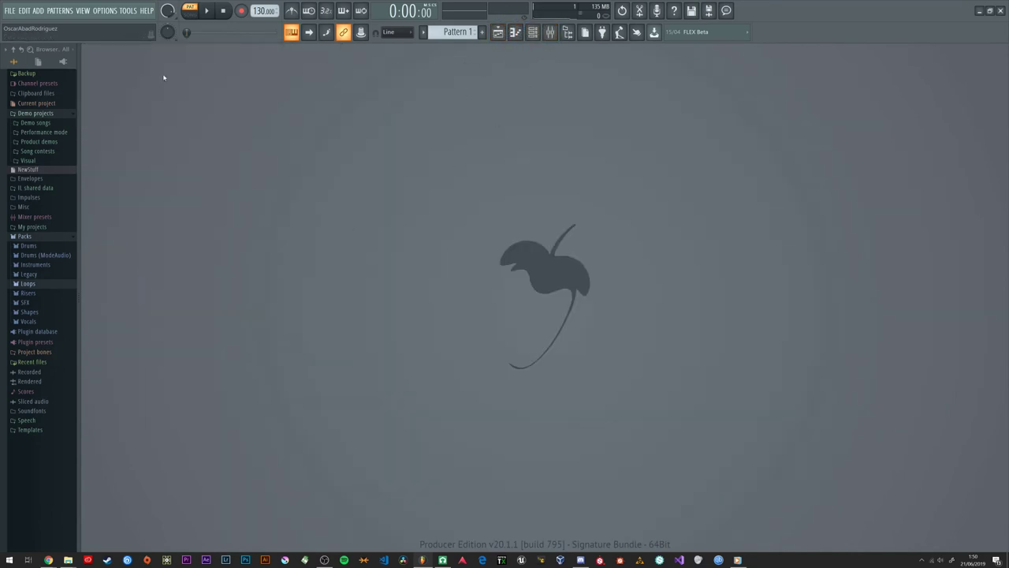
pyautogui.click(498, 32)
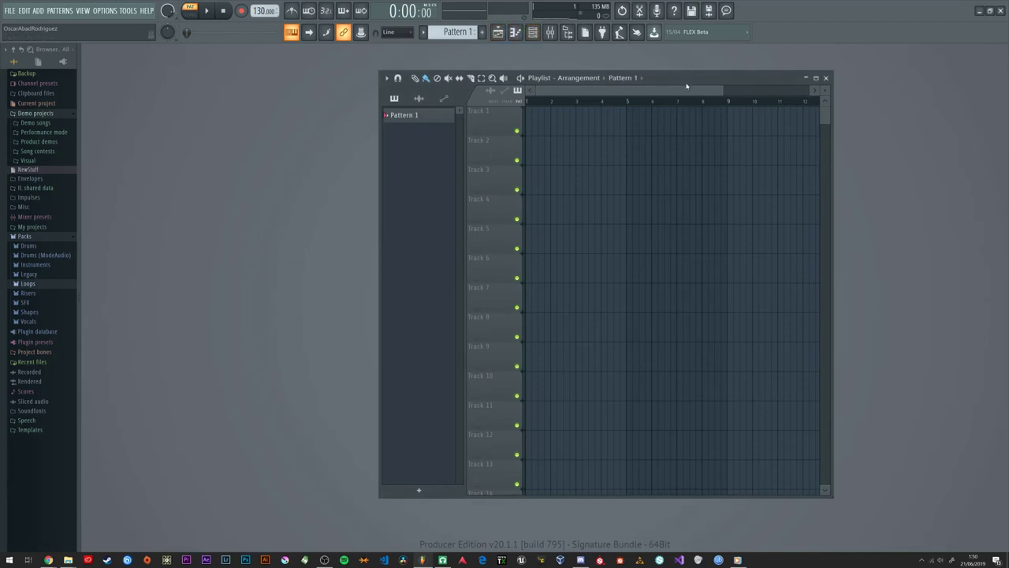
pyautogui.moveTo(686, 86); pyautogui.dragTo(694, 120)
# Step: Place Pattern 1 clips freely across playlist tracks 2 to 8, painting several in a row on tracks 2 and 3
pyautogui.click(543, 250)
pyautogui.click(621, 250)
pyautogui.click(622, 296)
pyautogui.click(647, 326)
pyautogui.click(715, 352)
pyautogui.click(741, 268)
pyautogui.click(739, 209)
pyautogui.moveTo(726, 210); pyautogui.dragTo(657, 209)
pyautogui.moveTo(607, 186); pyautogui.dragTo(551, 188)
# Step: Remove all the Pattern 1 clips from the playlist
pyautogui.rightClick(747, 211)
pyautogui.rightClick(715, 211)
pyautogui.rightClick(690, 211)
pyautogui.rightClick(664, 212)
pyautogui.rightClick(615, 186)
pyautogui.rightClick(565, 186)
pyautogui.hotkey('ctrl', 'z')
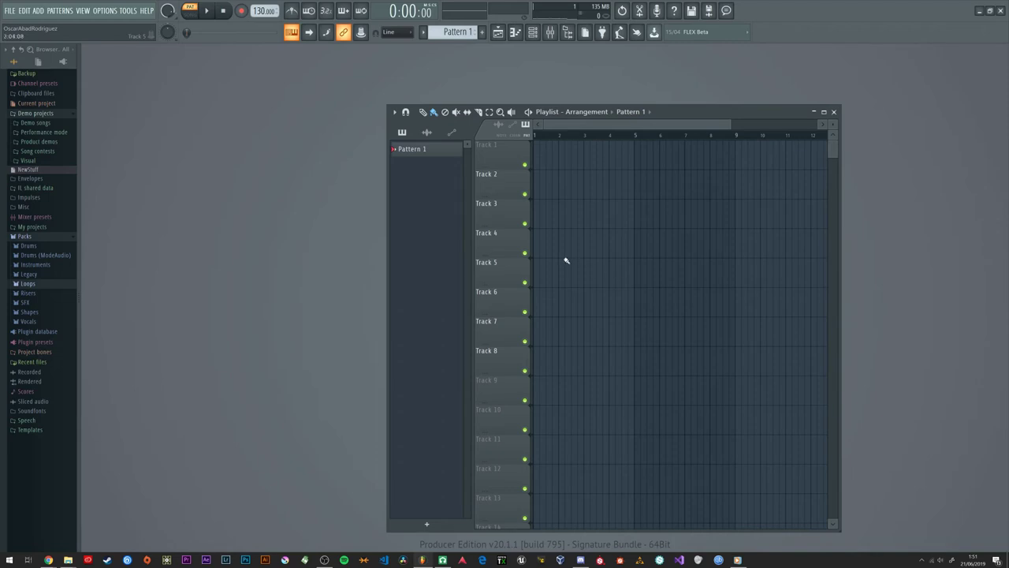
# Step: Show the channel rack, widen it, and paint steps freely across the Kick, Clap, Hat, Snare and Plucked! rows
pyautogui.click(533, 32)
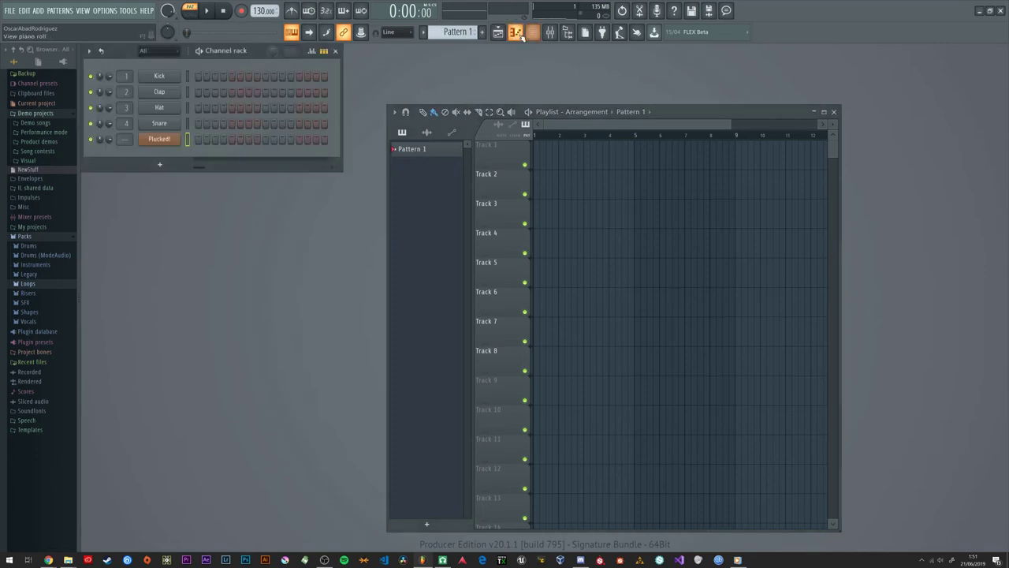
pyautogui.moveTo(341, 82); pyautogui.dragTo(608, 75)
pyautogui.moveTo(332, 140)
pyautogui.mouseDown()
pyautogui.moveTo(536, 92)
pyautogui.moveTo(394, 77)
pyautogui.moveTo(229, 92)
pyautogui.moveTo(276, 123)
pyautogui.moveTo(359, 136)
pyautogui.mouseUp()
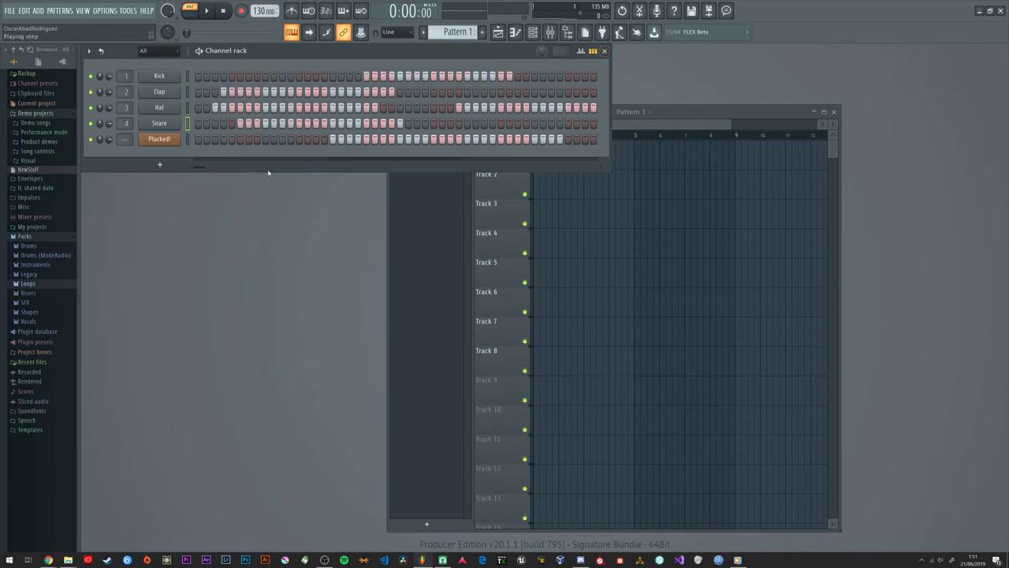
# Step: Narrow the channel rack and move the playlist clear of it, and erase all painted steps
pyautogui.moveTo(610, 100); pyautogui.dragTo(344, 100)
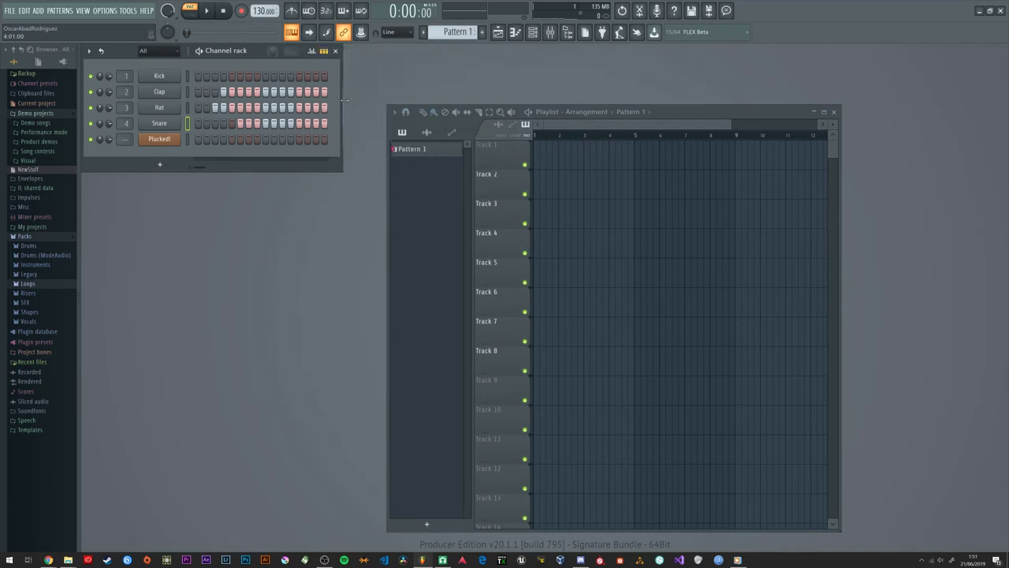
pyautogui.moveTo(567, 111); pyautogui.dragTo(531, 78)
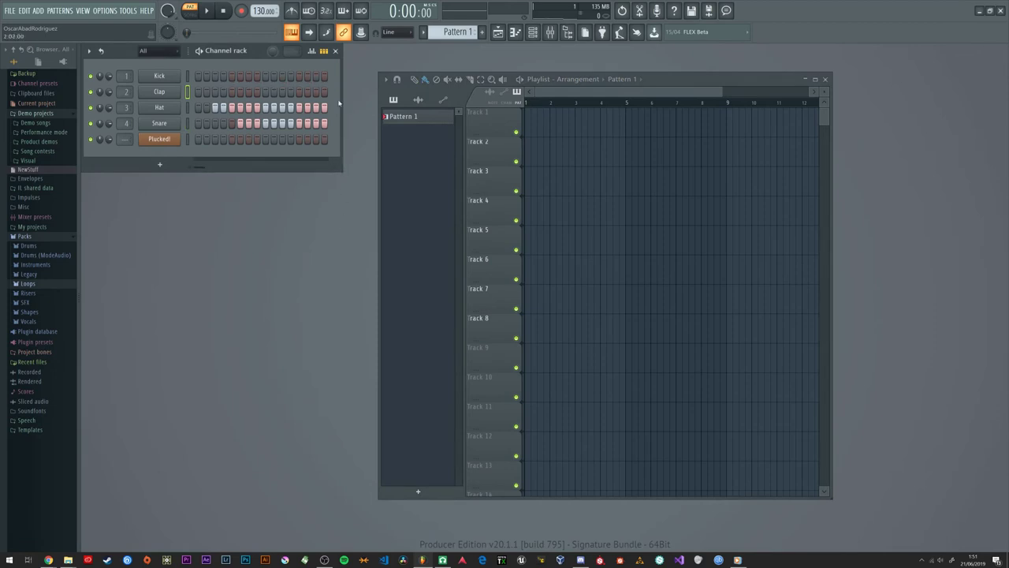
pyautogui.moveTo(209, 110); pyautogui.dragTo(343, 113)
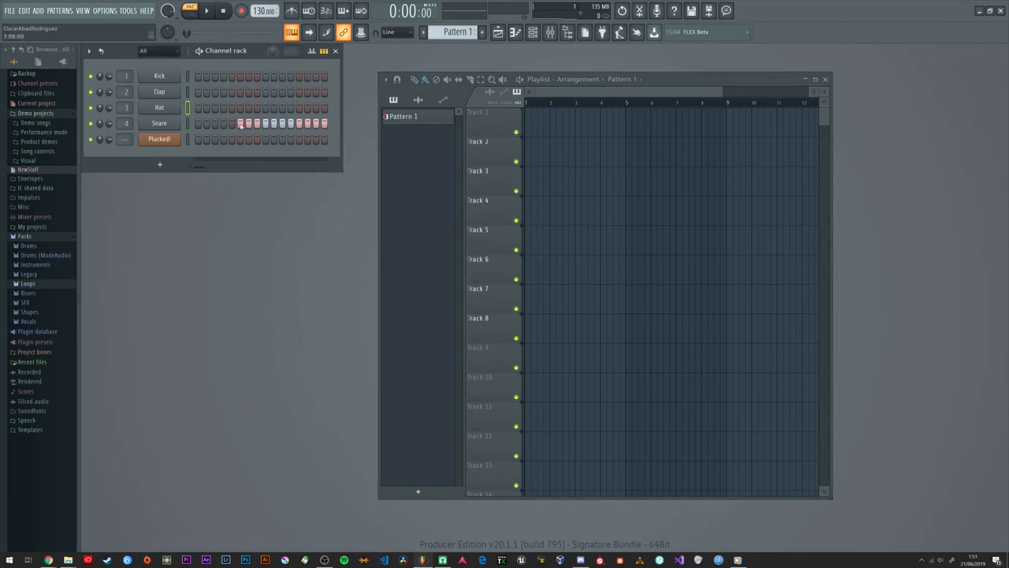
pyautogui.moveTo(240, 124); pyautogui.dragTo(324, 124)
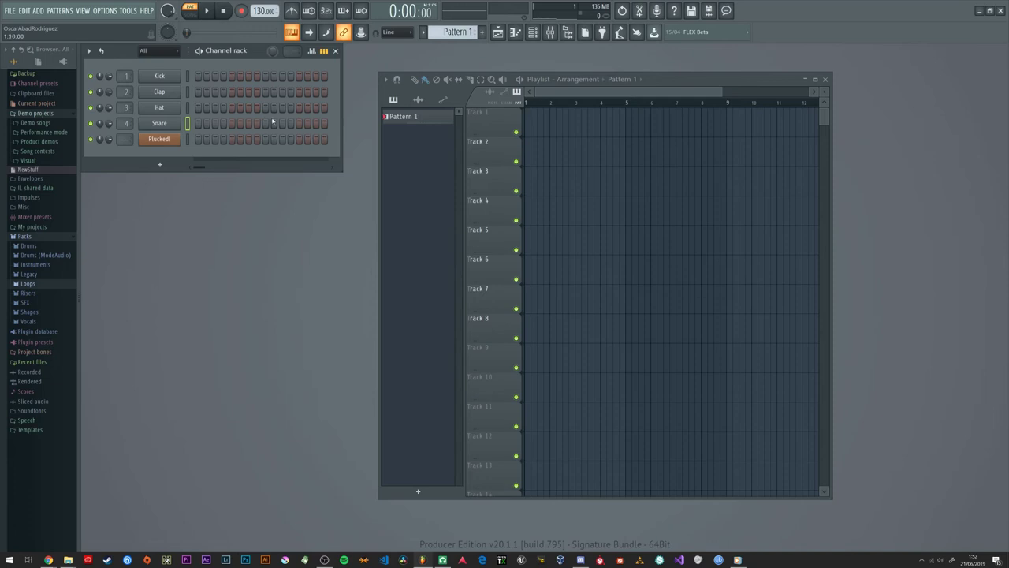
# Step: Activate every other Kick step from step 1 to step 15
pyautogui.click(199, 77)
pyautogui.click(199, 76)
pyautogui.click(231, 77)
pyautogui.click(265, 76)
pyautogui.click(299, 77)
pyautogui.click(216, 77)
pyautogui.click(249, 76)
pyautogui.click(282, 77)
pyautogui.click(315, 77)
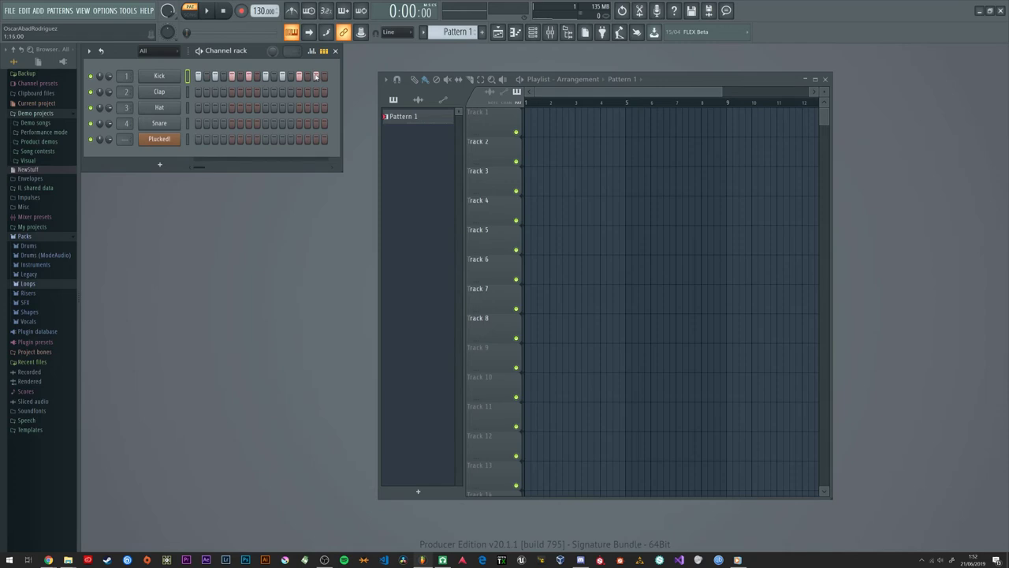
# Step: Clear all the active Kick steps again
pyautogui.click(315, 76)
pyautogui.click(283, 77)
pyautogui.click(248, 77)
pyautogui.click(216, 76)
pyautogui.click(299, 77)
pyautogui.click(265, 77)
pyautogui.click(231, 76)
pyautogui.click(199, 77)
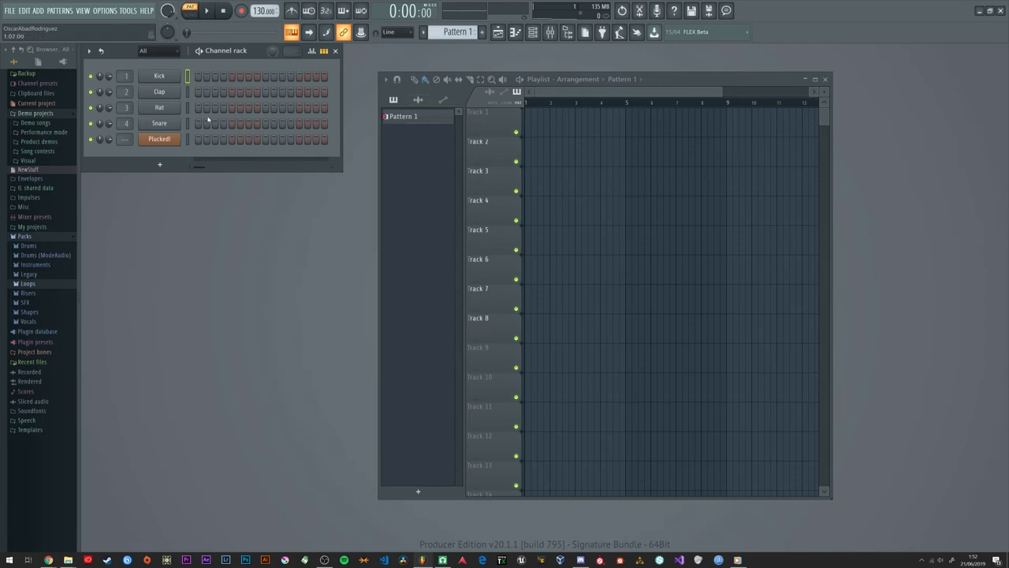
# Step: Activate only the first Hat step and play the pattern briefly
pyautogui.click(232, 108)
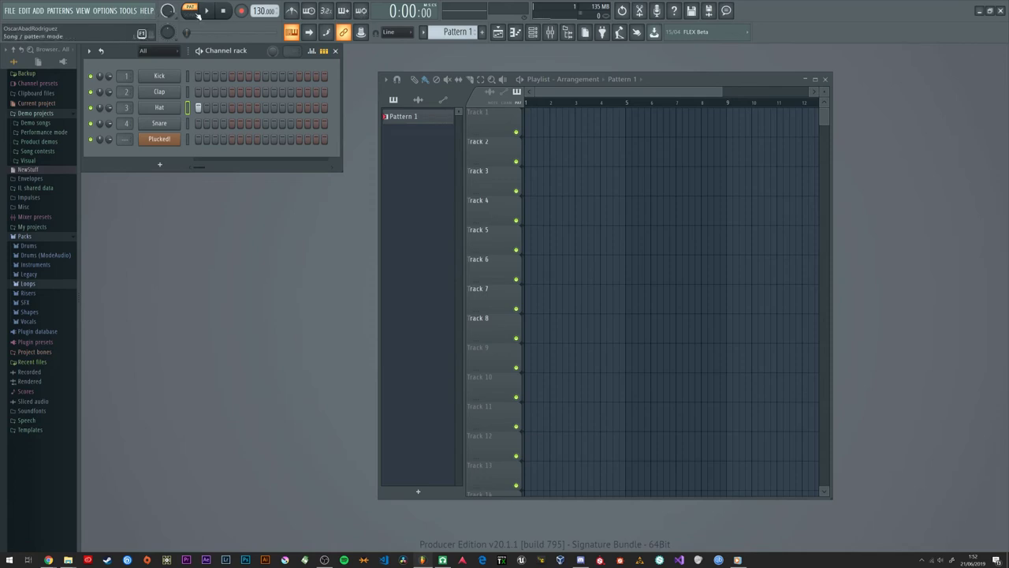
pyautogui.click(199, 108)
pyautogui.click(202, 108)
pyautogui.click(206, 10)
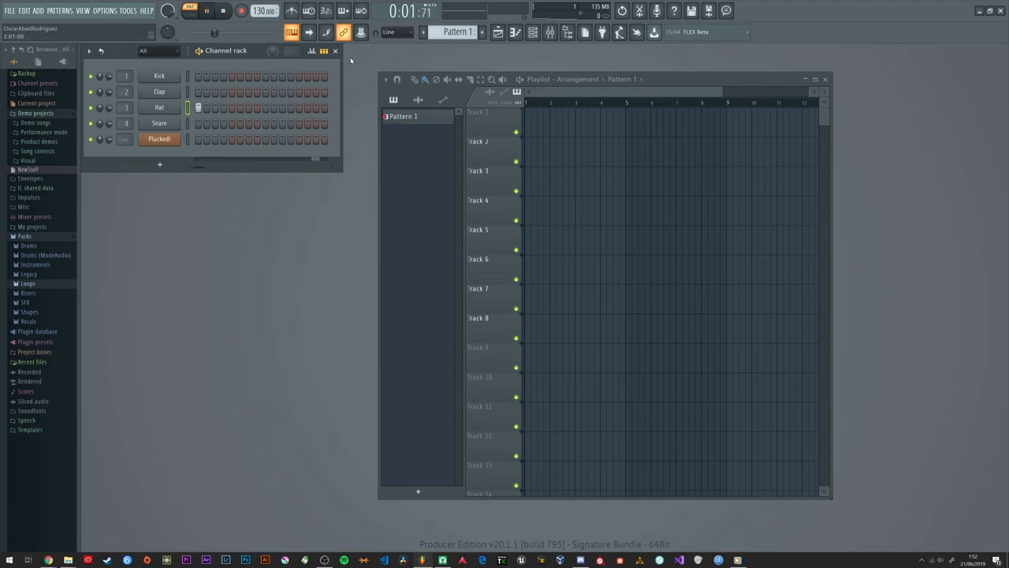
pyautogui.press('space')
# Step: Start a new project without saving the changes to untitled.flp
pyautogui.click(11, 10)
pyautogui.click(24, 18)
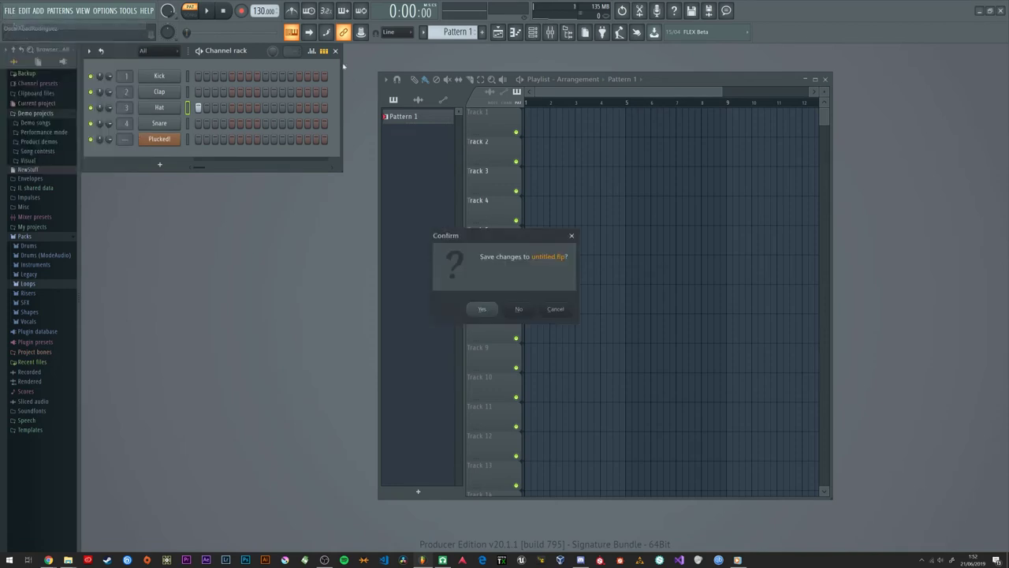
pyautogui.press('n')
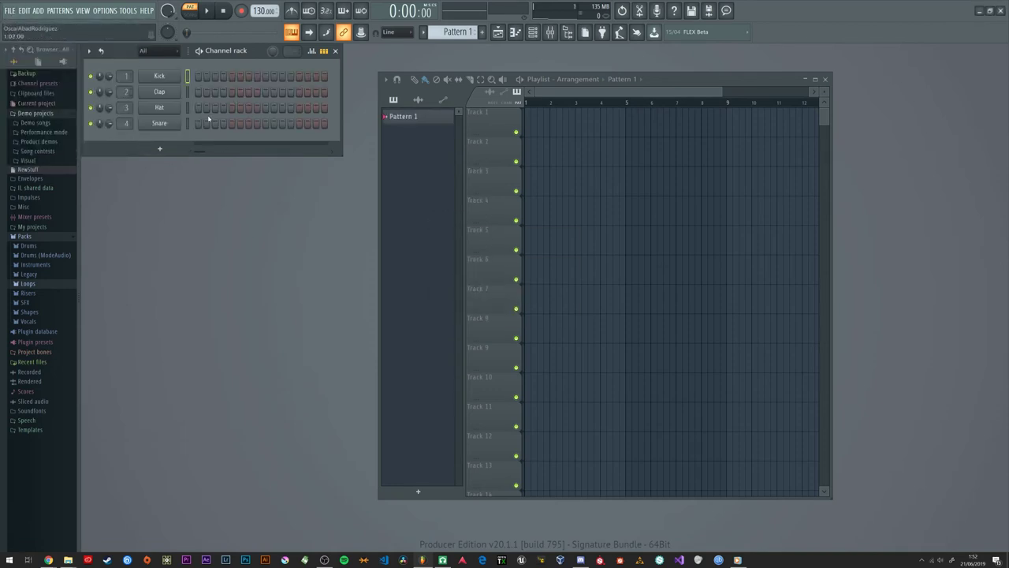
# Step: Place Hat hits on steps 1, 5, 9 and 13, playing the pattern to hear the beats
pyautogui.press('space')
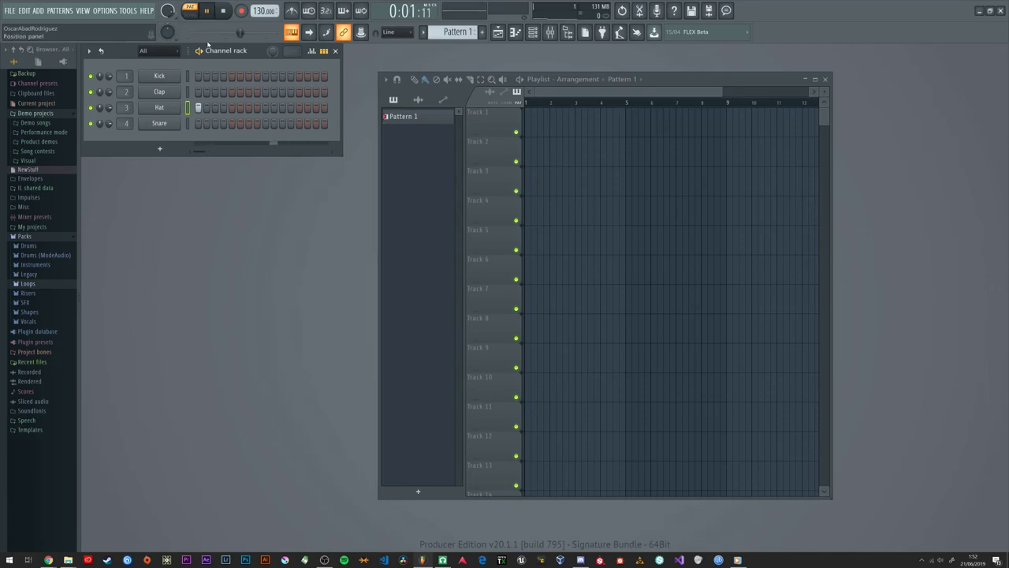
pyautogui.press('space')
pyautogui.click(232, 108)
pyautogui.click(265, 108)
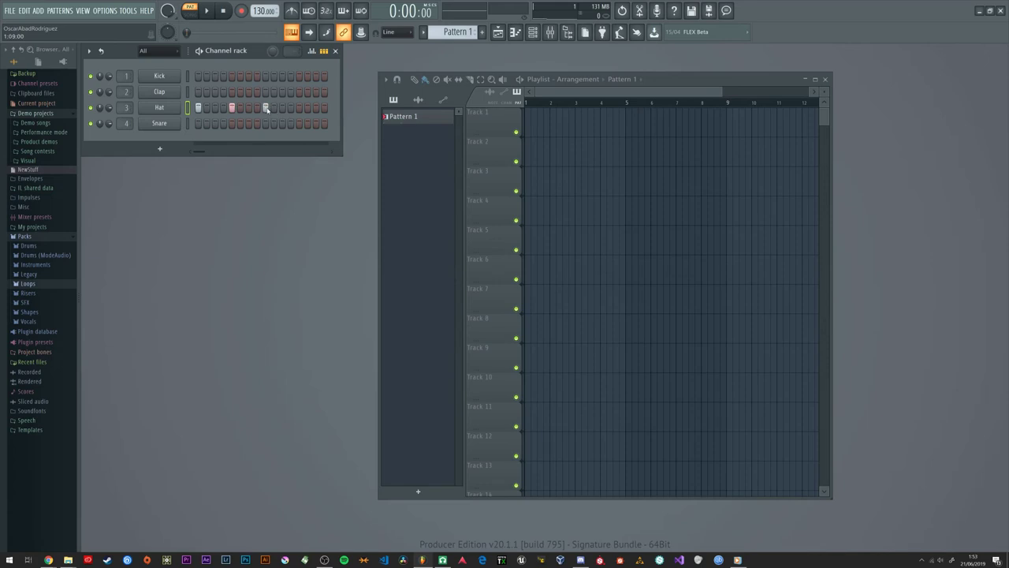
pyautogui.click(299, 108)
pyautogui.press('space')
pyautogui.press('space')
# Step: Add Hat hits on steps 3, 7, 11 and 15, play the result, and fill in all 16 Hat steps
pyautogui.click(215, 109)
pyautogui.click(249, 109)
pyautogui.click(282, 108)
pyautogui.click(316, 109)
pyautogui.press('space')
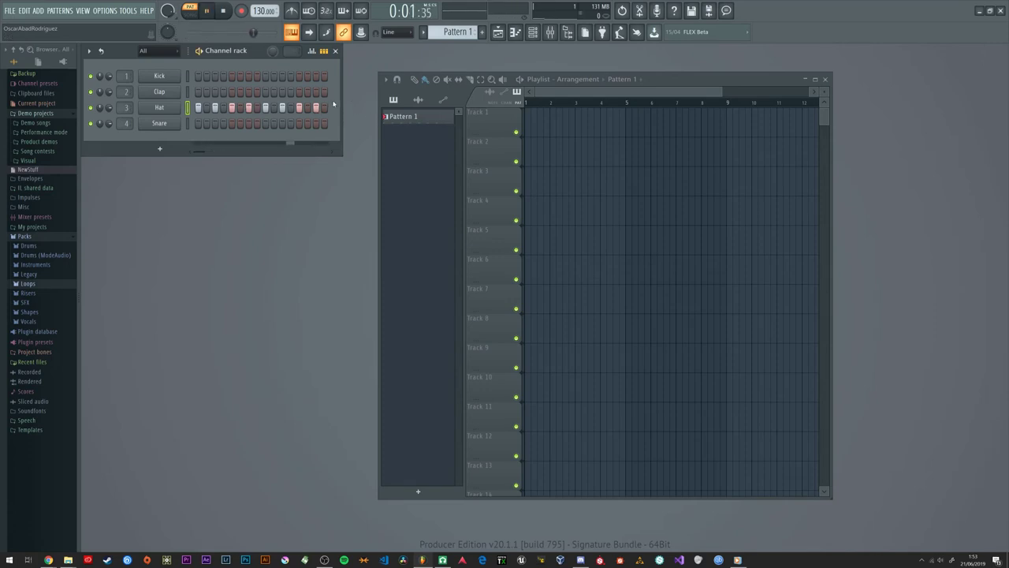
pyautogui.press('space')
pyautogui.moveTo(207, 110); pyautogui.dragTo(324, 110)
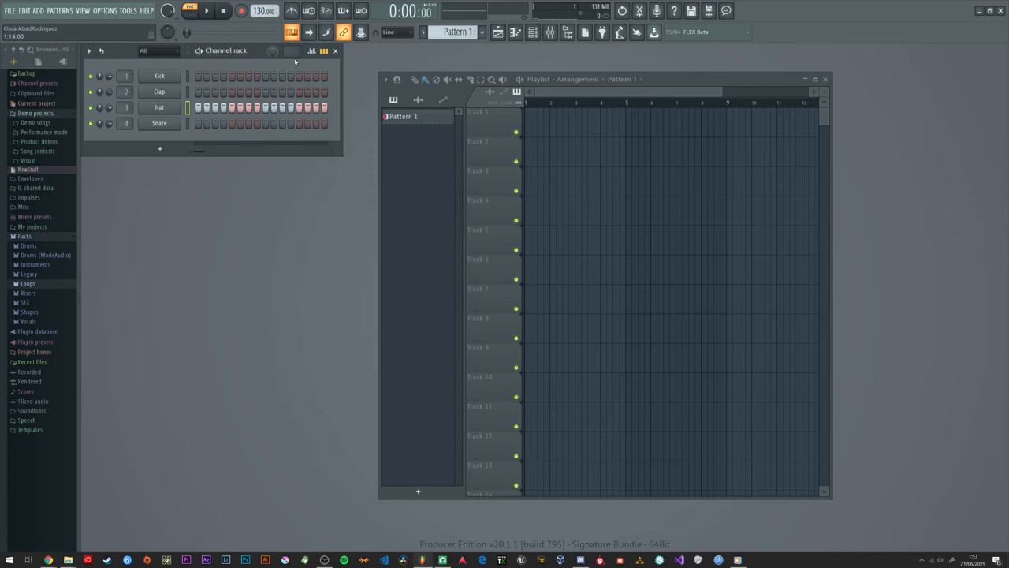
# Step: Set the time signature numerator to 5 in the project general settings, keeping the denominator at 4
pyautogui.click(128, 10)
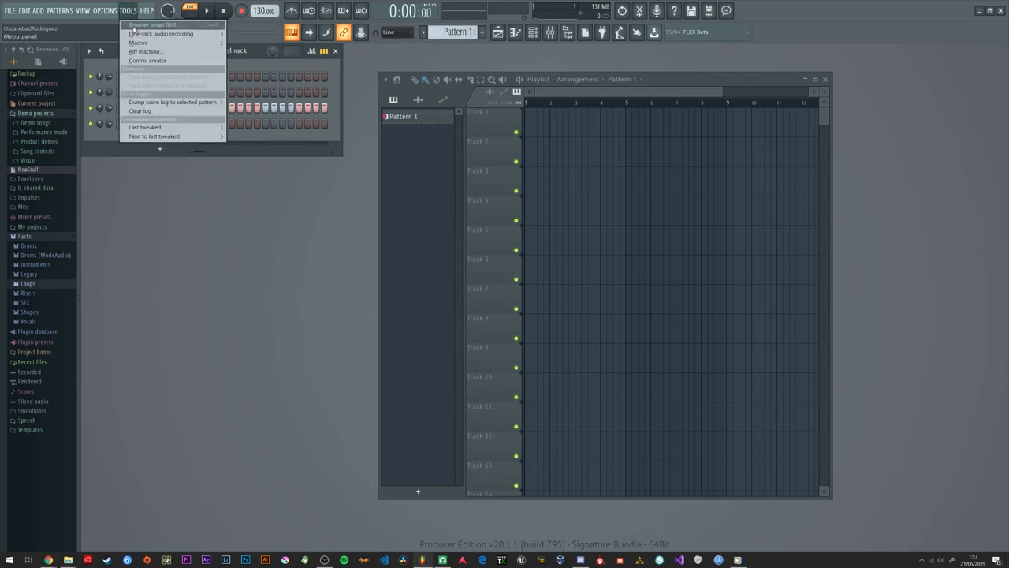
pyautogui.moveTo(110, 11)
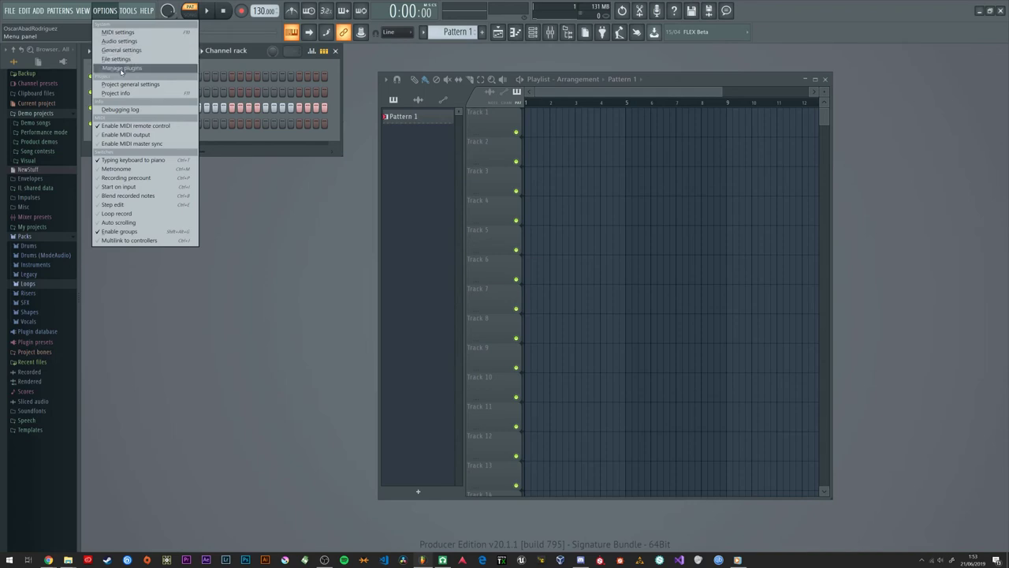
pyautogui.click(126, 84)
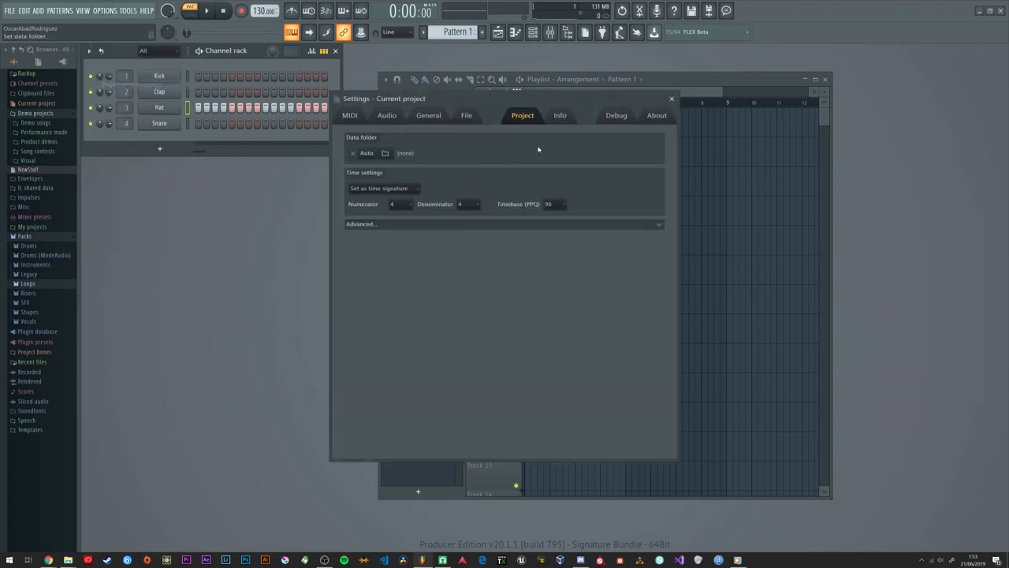
pyautogui.moveTo(556, 93); pyautogui.dragTo(633, 86)
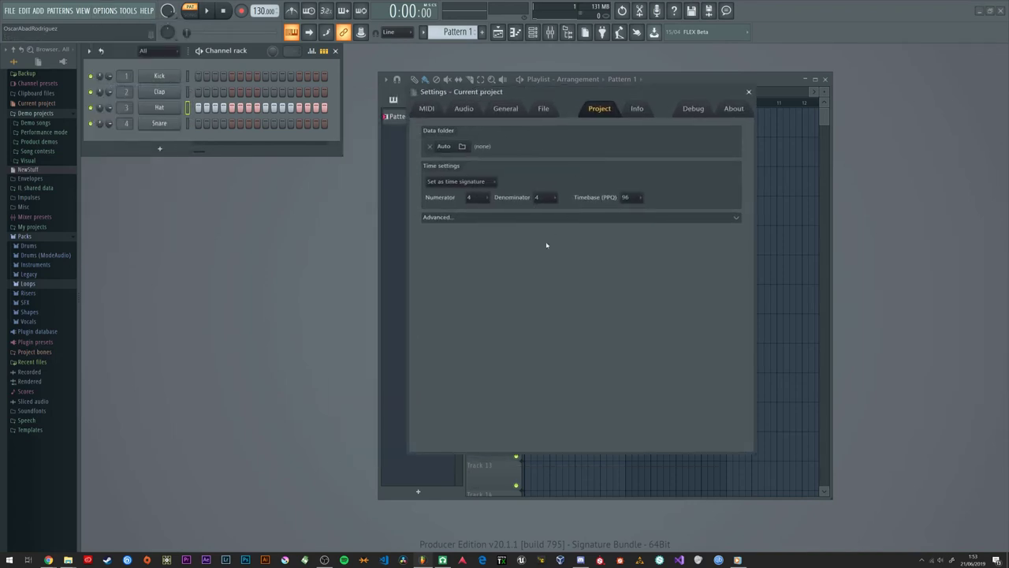
pyautogui.click(472, 197)
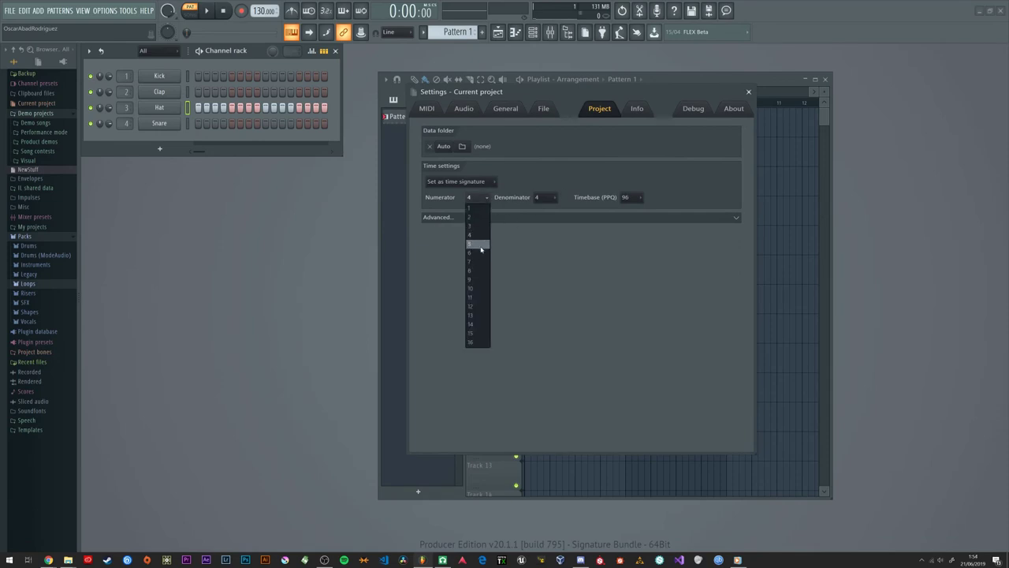
pyautogui.click(539, 185)
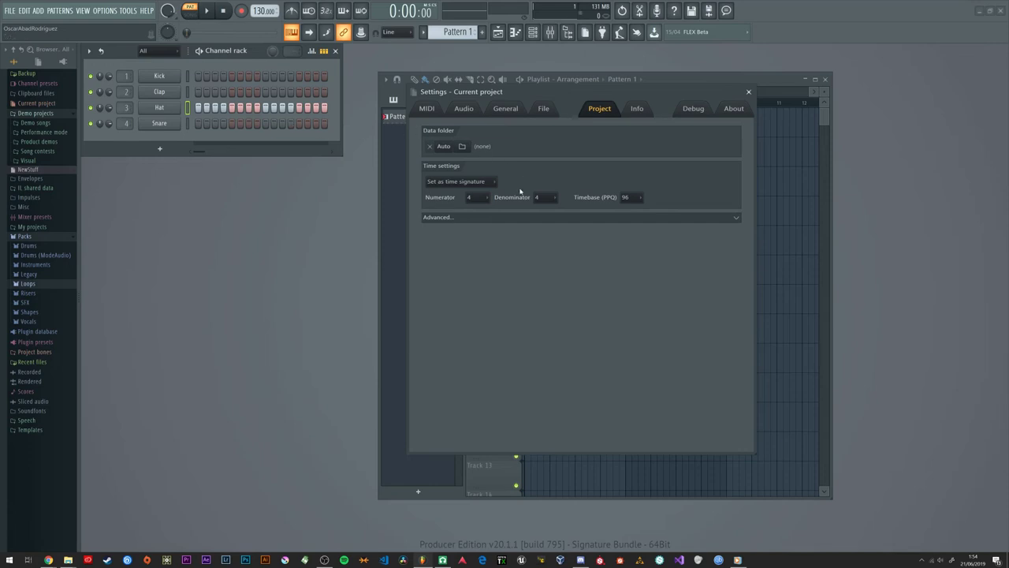
pyautogui.click(542, 198)
pyautogui.click(489, 201)
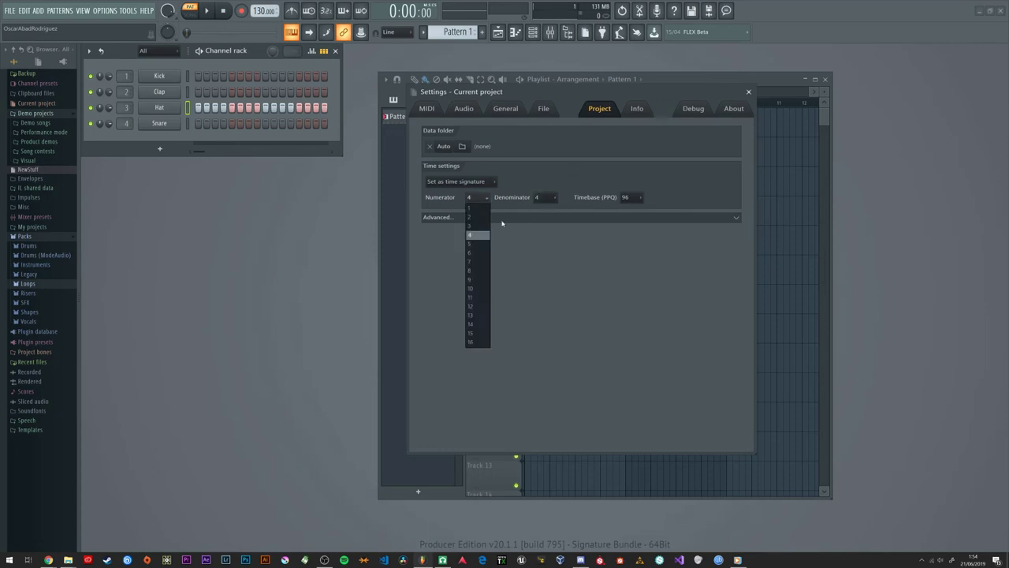
pyautogui.click(477, 240)
pyautogui.click(748, 91)
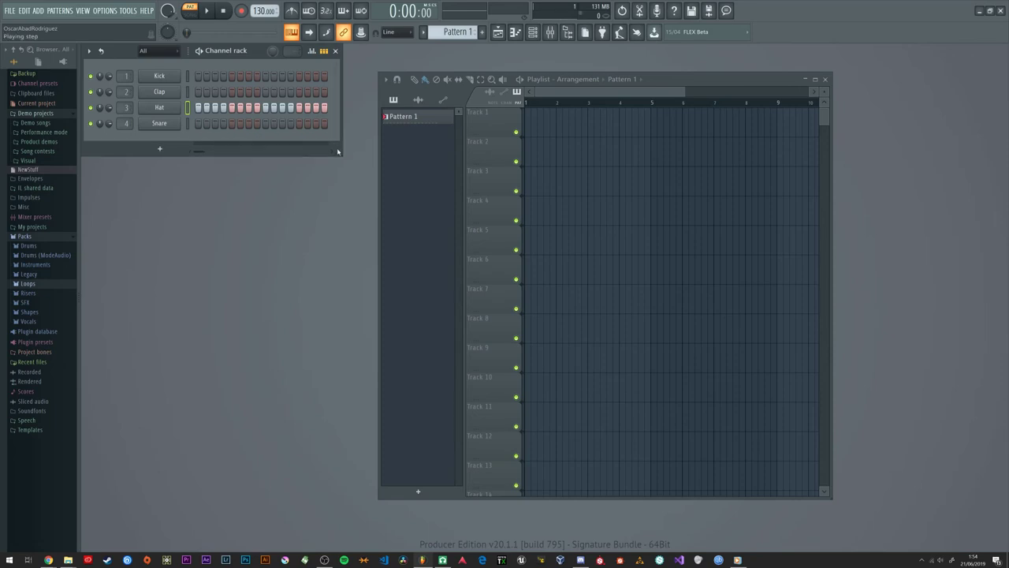
# Step: Widen the channel rack and extend the Hat hits over steps 17 to 20
pyautogui.moveTo(421, 220); pyautogui.dragTo(440, 157)
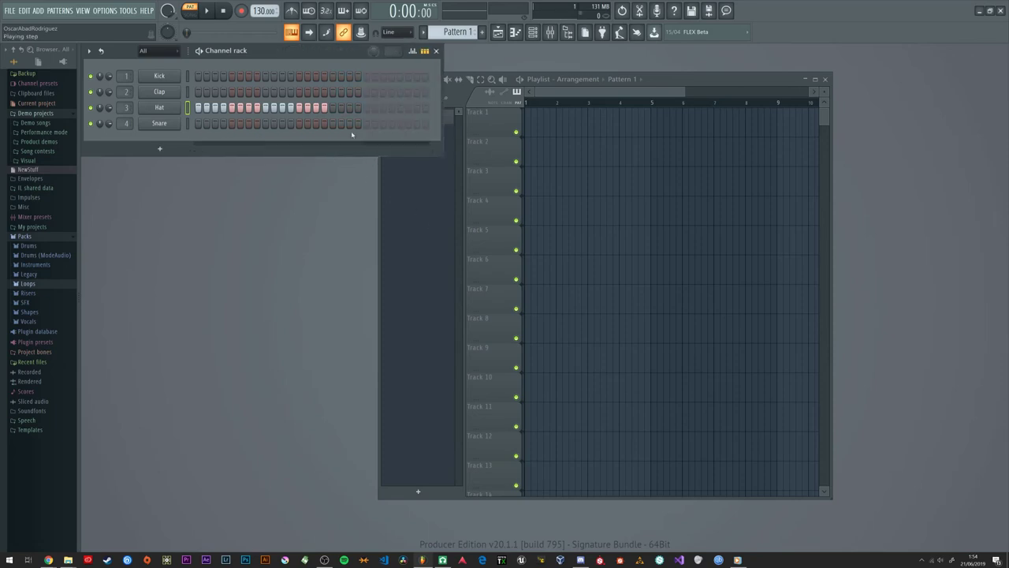
pyautogui.moveTo(332, 108); pyautogui.dragTo(360, 109)
pyautogui.moveTo(340, 109); pyautogui.dragTo(358, 109)
# Step: Turn on the metronome and play the Hat pattern against it
pyautogui.click(292, 10)
pyautogui.press('space')
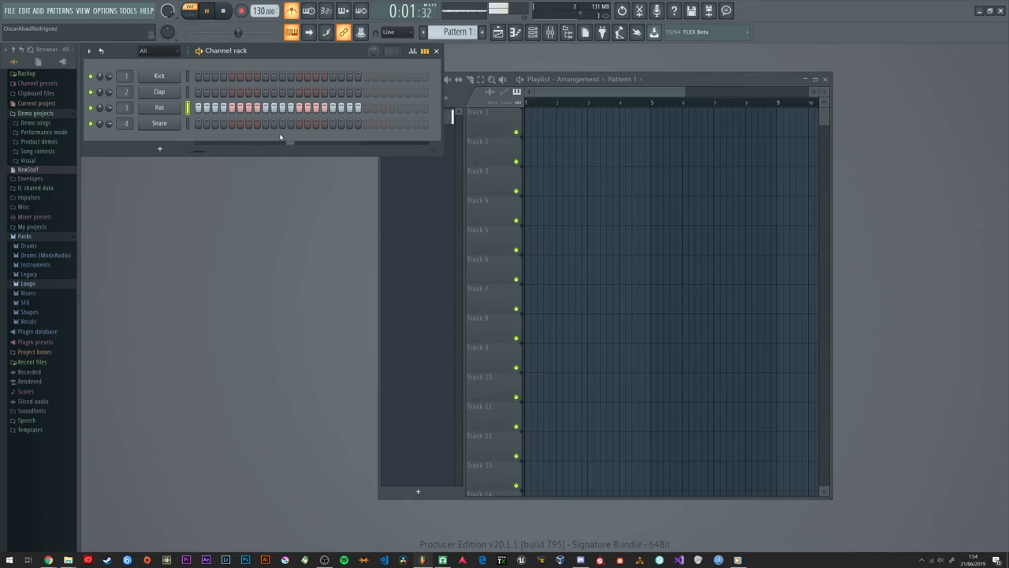
pyautogui.press('space')
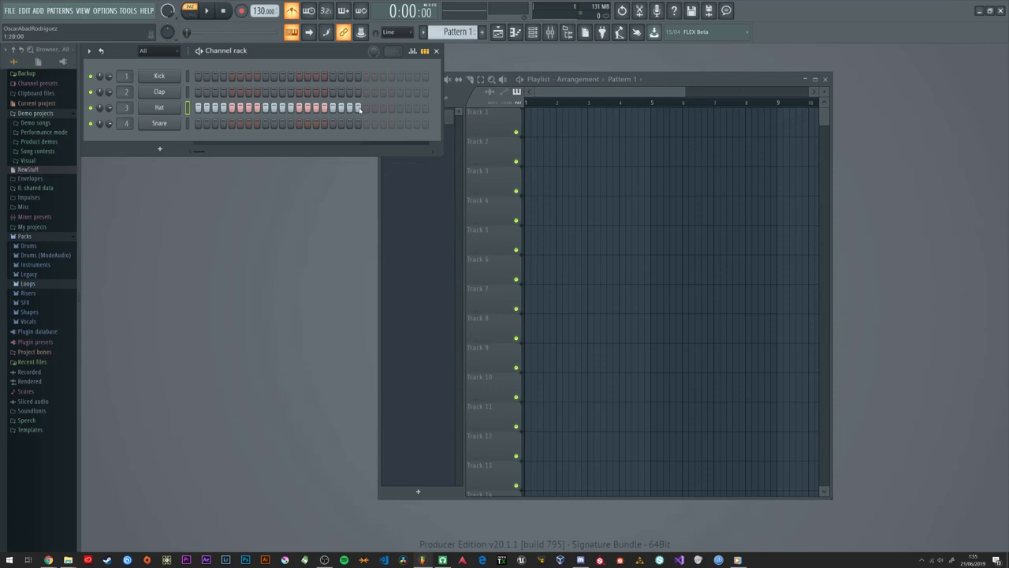
# Step: Clear the Hat hits from steps 20 back to 2, keeping only the hit on step 1
pyautogui.moveTo(359, 109); pyautogui.dragTo(332, 111)
pyautogui.click(131, 10)
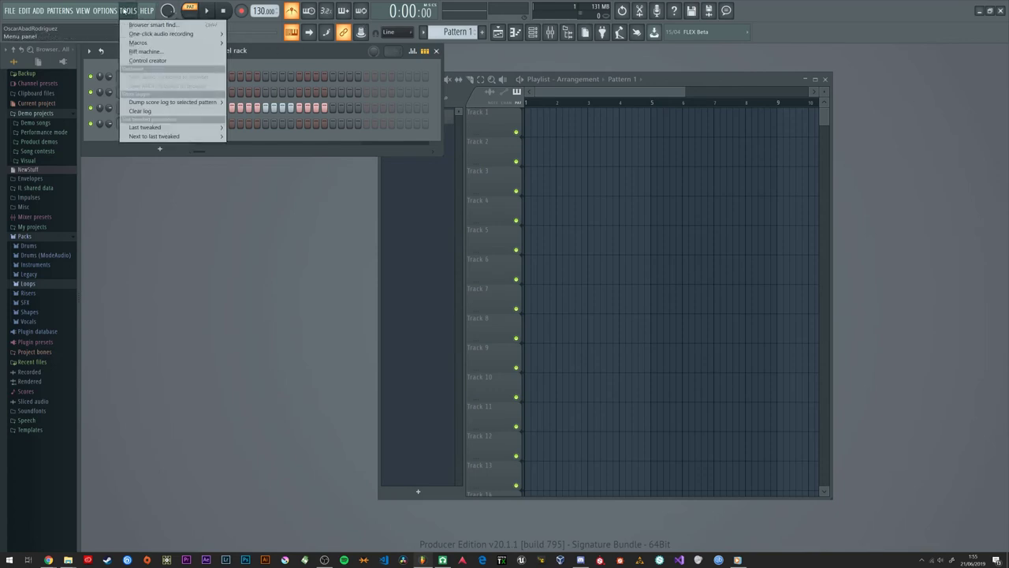
pyautogui.click(124, 10)
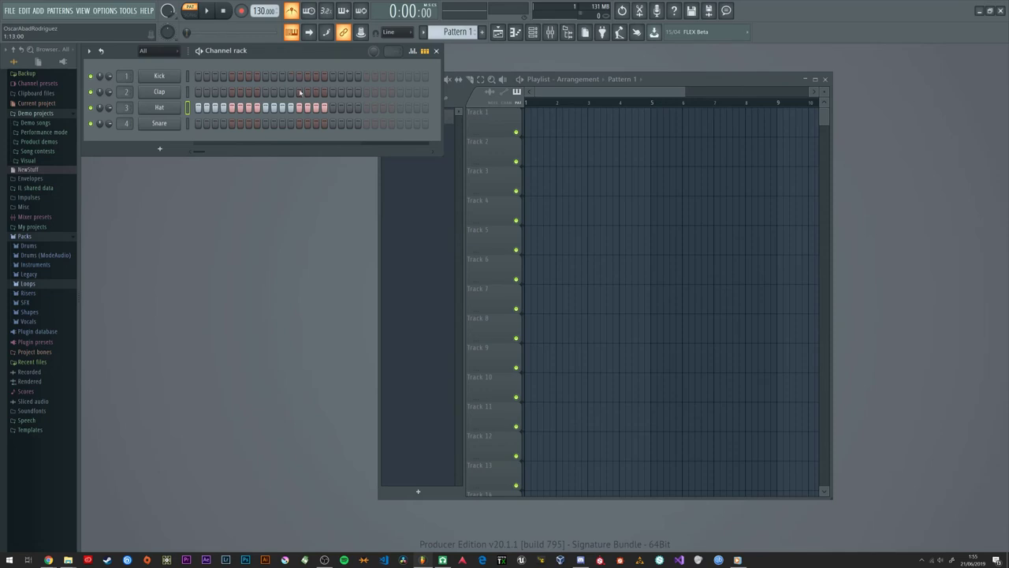
pyautogui.moveTo(324, 110); pyautogui.dragTo(207, 106)
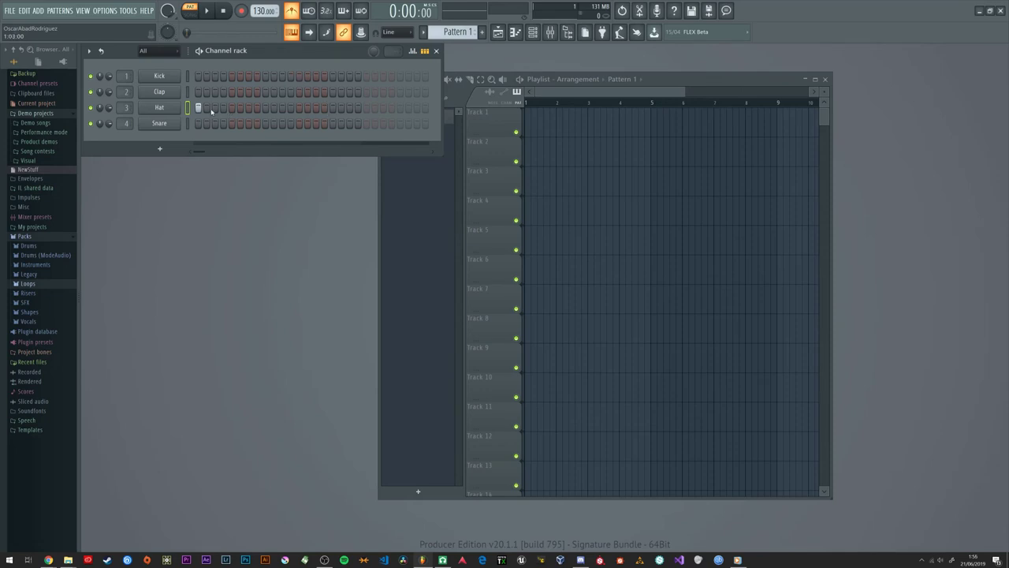
# Step: Set the time signature numerator to 4 in the project general settings and close the settings
pyautogui.click(127, 10)
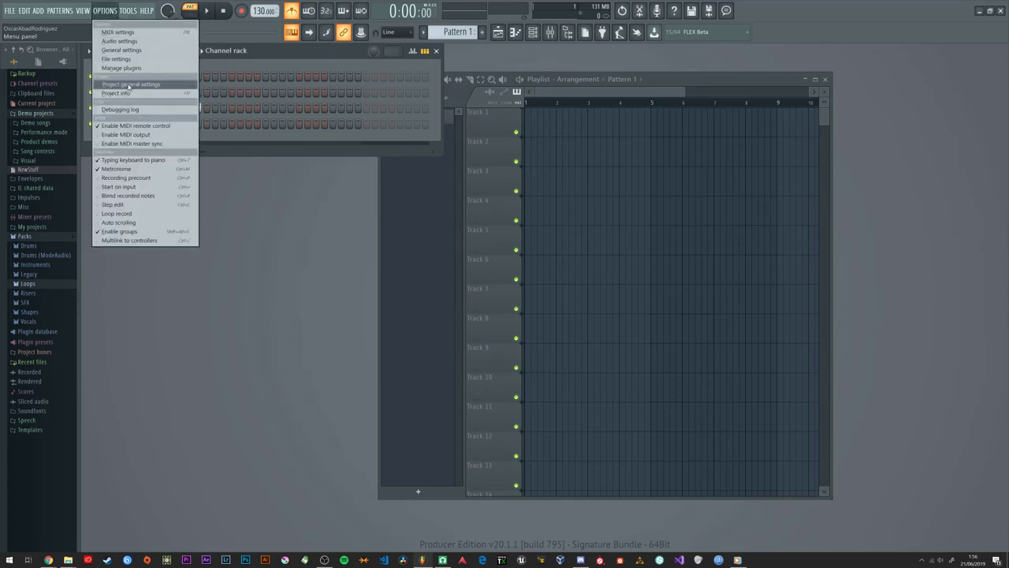
pyautogui.click(128, 84)
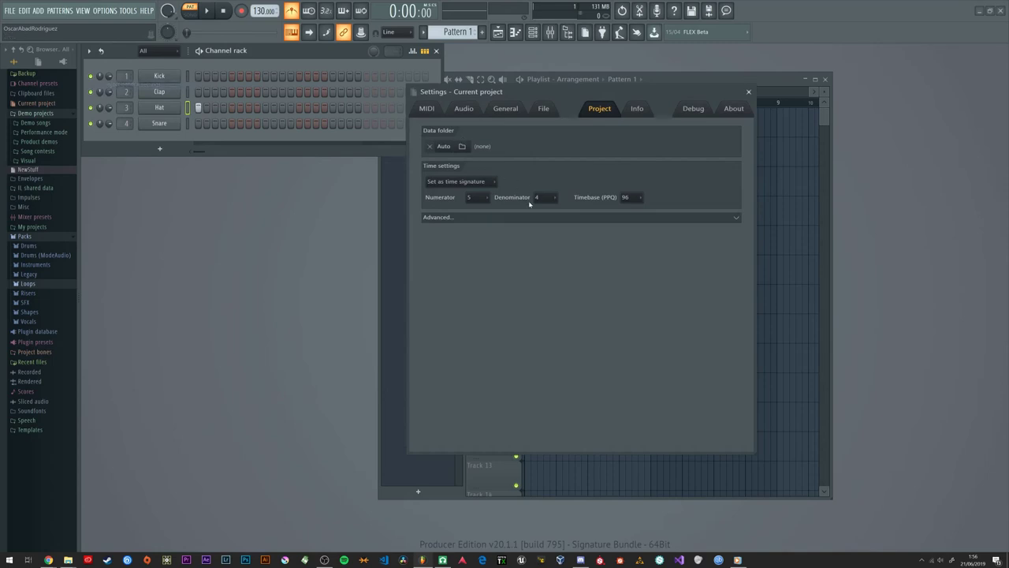
pyautogui.click(477, 197)
pyautogui.click(477, 236)
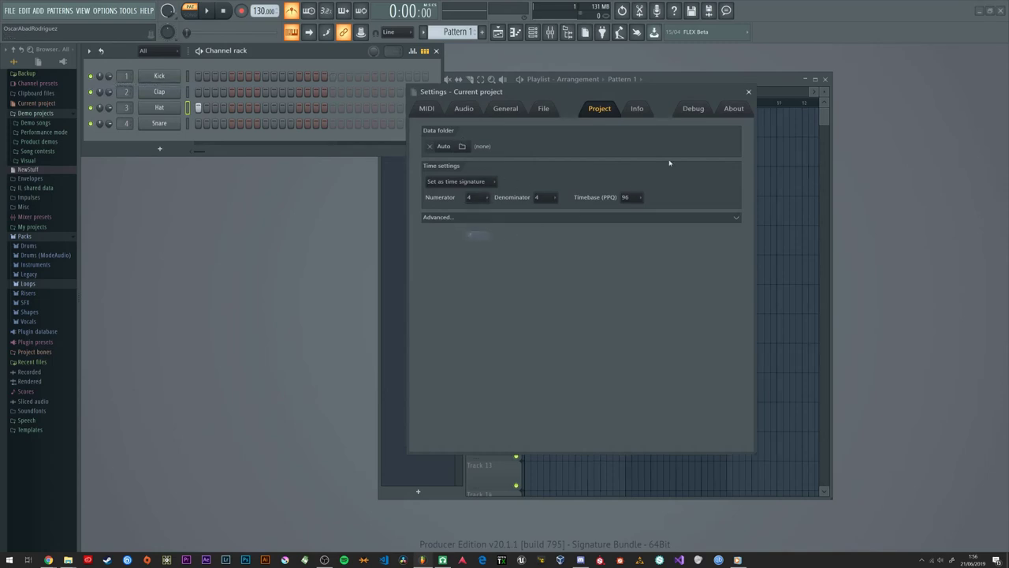
pyautogui.click(748, 91)
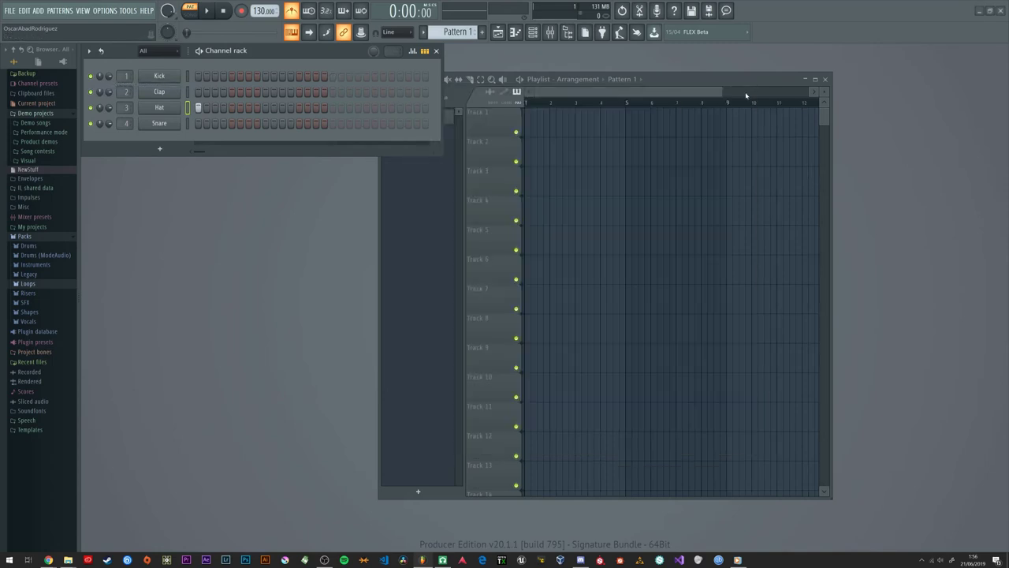
# Step: Add Hat hits on steps 5, 9 and 13 and narrow the channel rack to 16 steps
pyautogui.click(232, 108)
pyautogui.click(265, 108)
pyautogui.click(299, 108)
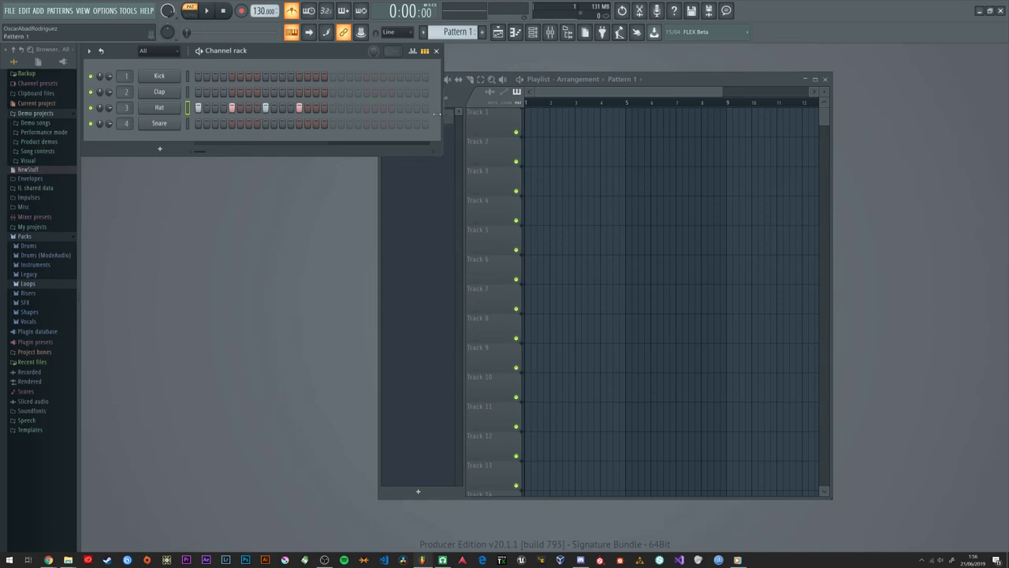
pyautogui.moveTo(442, 116); pyautogui.dragTo(344, 118)
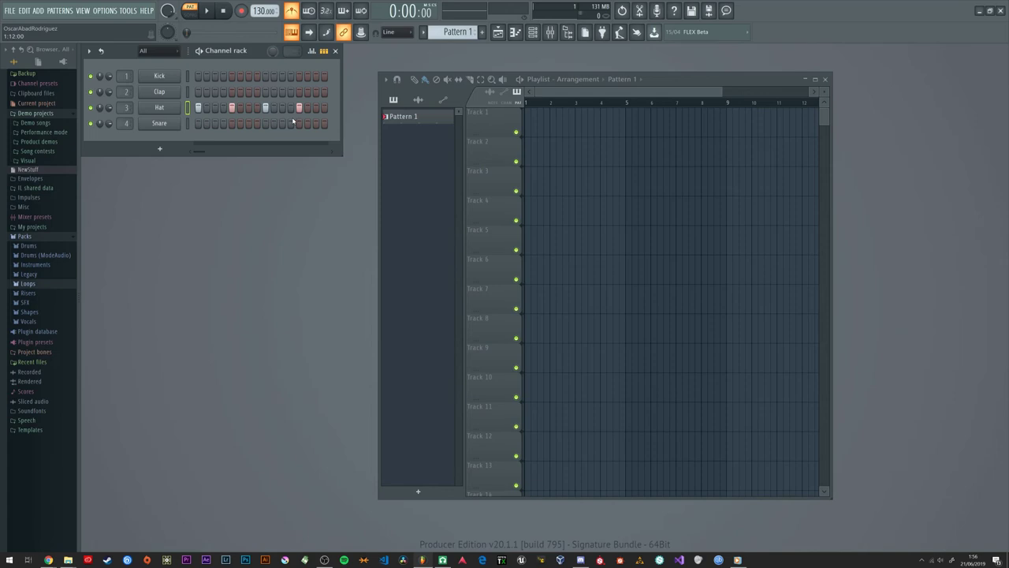
# Step: Switch to LMMS, try time signature numerators between 2 and 7, and end on 5
pyautogui.click(131, 10)
pyautogui.click(422, 560)
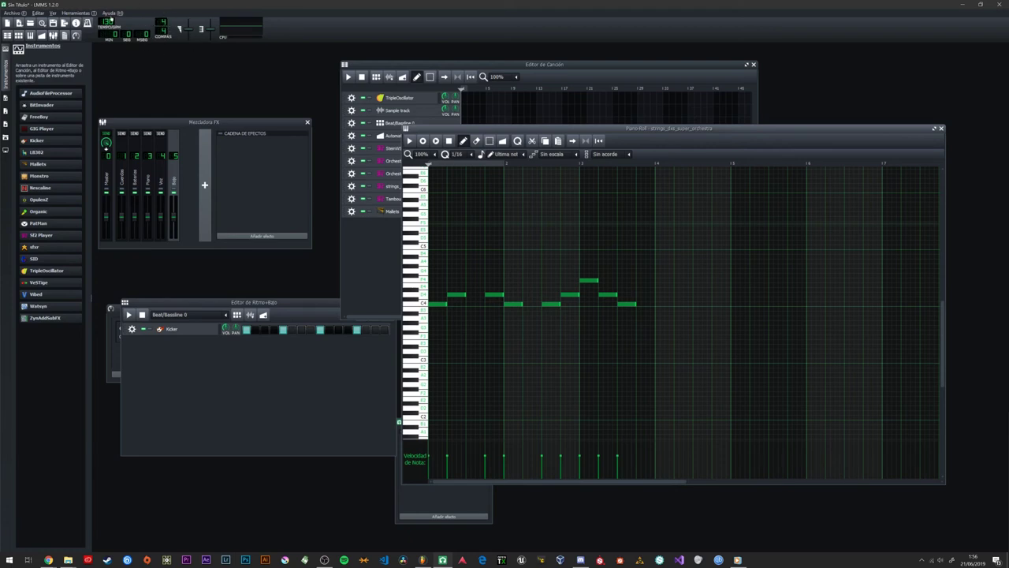
pyautogui.scroll(-1, 166, 28)
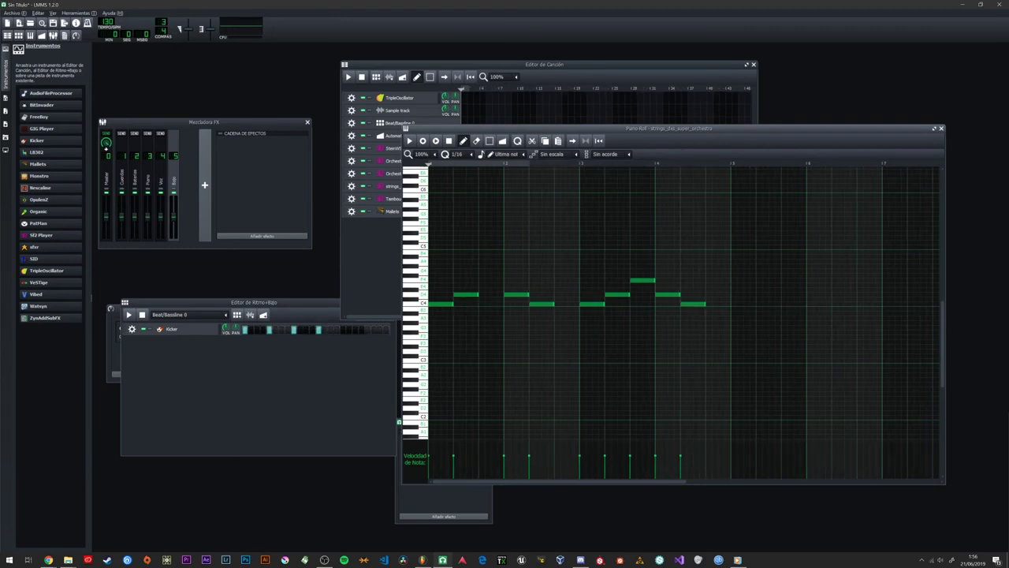
pyautogui.scroll(-1, 166, 24)
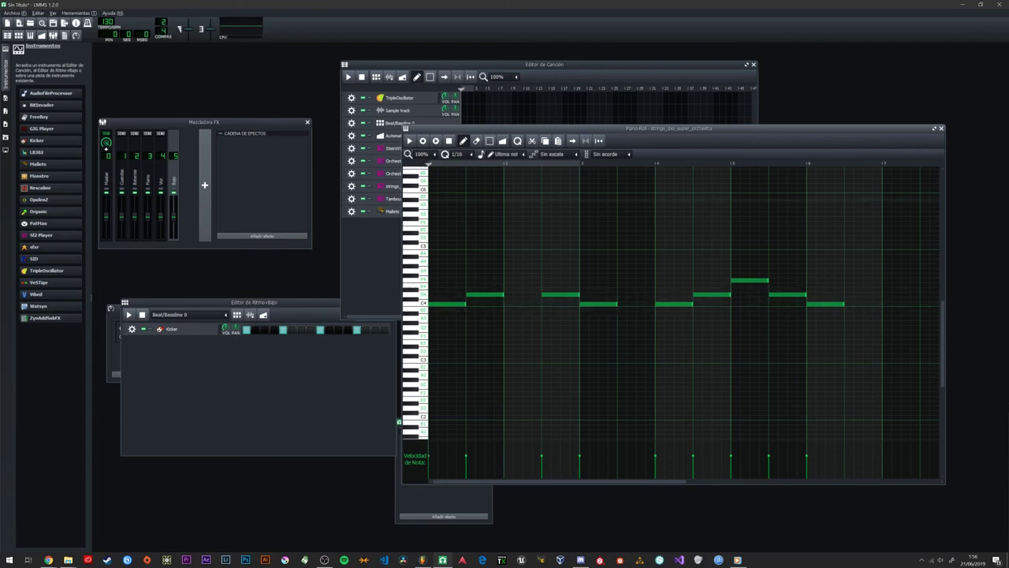
pyautogui.scroll(4, 162, 22)
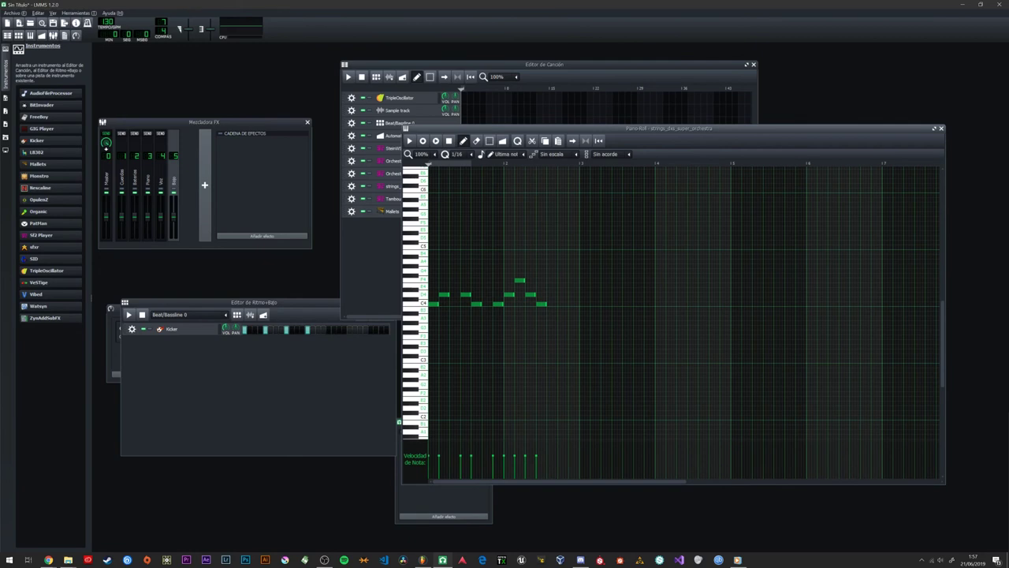
pyautogui.scroll(-3, 161, 22)
pyautogui.scroll(2, 162, 22)
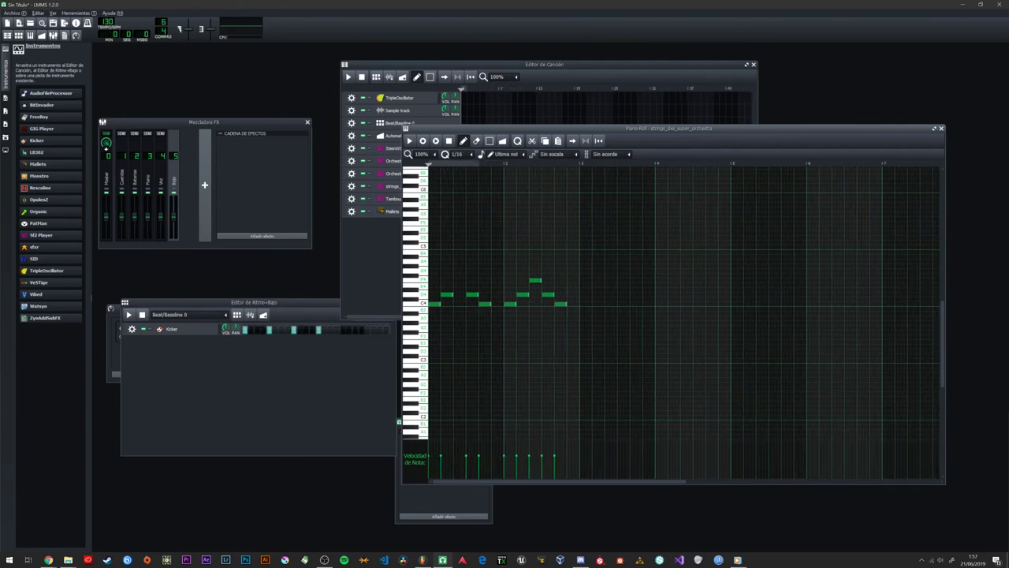
pyautogui.scroll(-1, 162, 22)
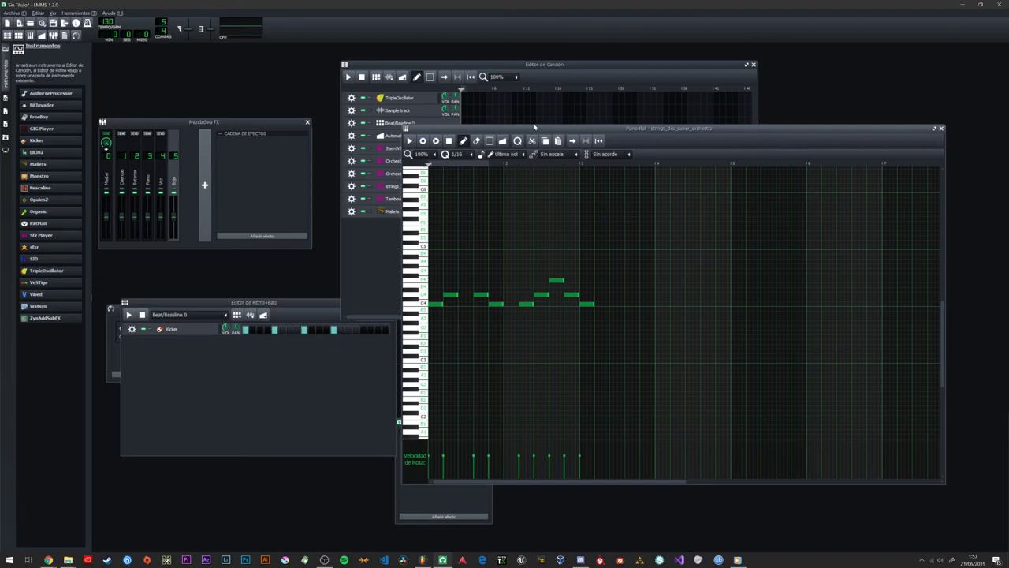
# Step: Switch to FL Studio and widen the channel rack to 20 steps
pyautogui.hotkey('alt', 'Tab')
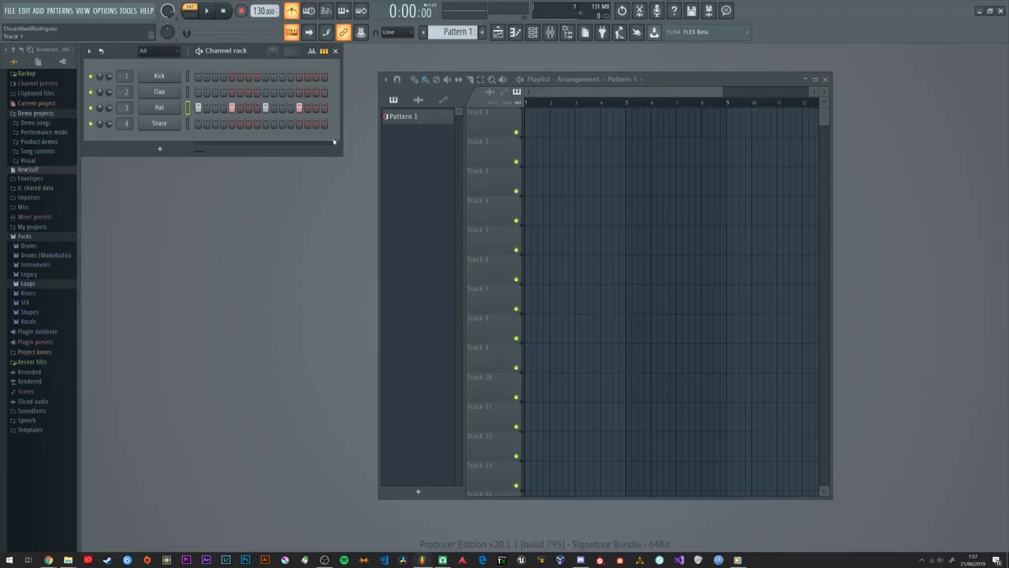
pyautogui.moveTo(343, 142); pyautogui.dragTo(365, 151)
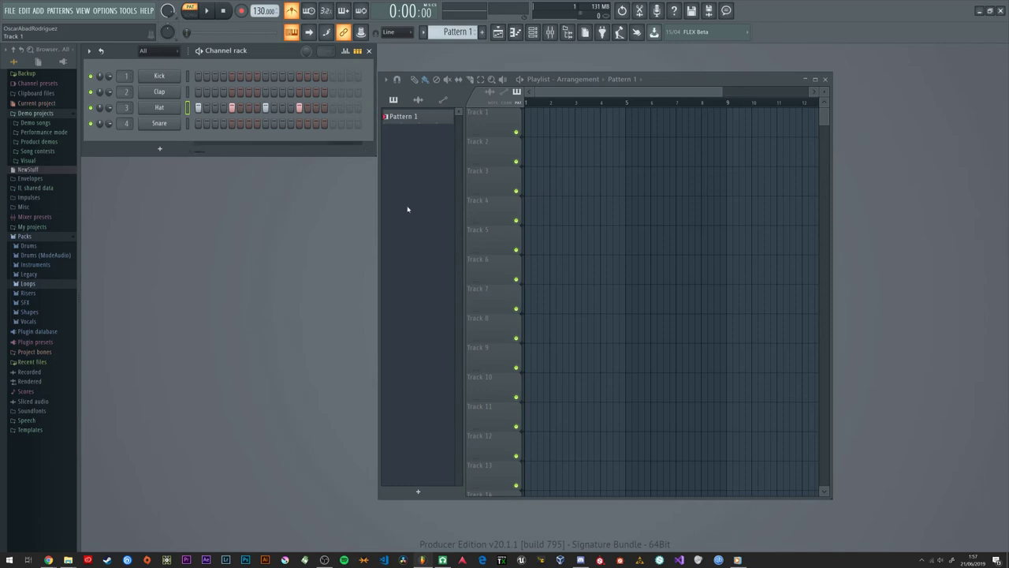
# Step: Switch back to LMMS, move the Piano Roll window over the FX mixer, and sound a key on its keyboard
pyautogui.hotkey('alt', 'Tab')
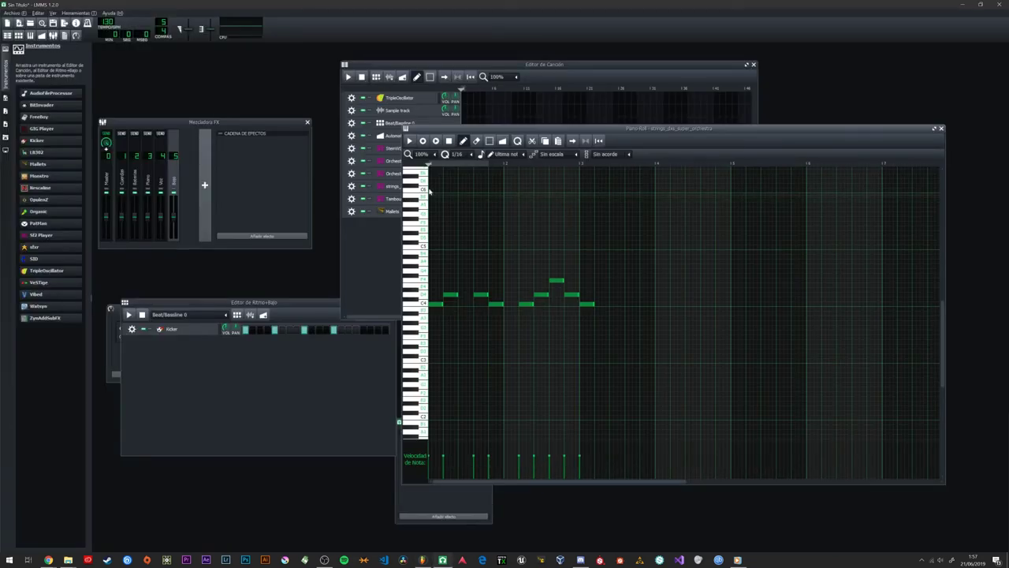
pyautogui.moveTo(641, 132); pyautogui.dragTo(589, 131)
pyautogui.moveTo(550, 130); pyautogui.dragTo(516, 128)
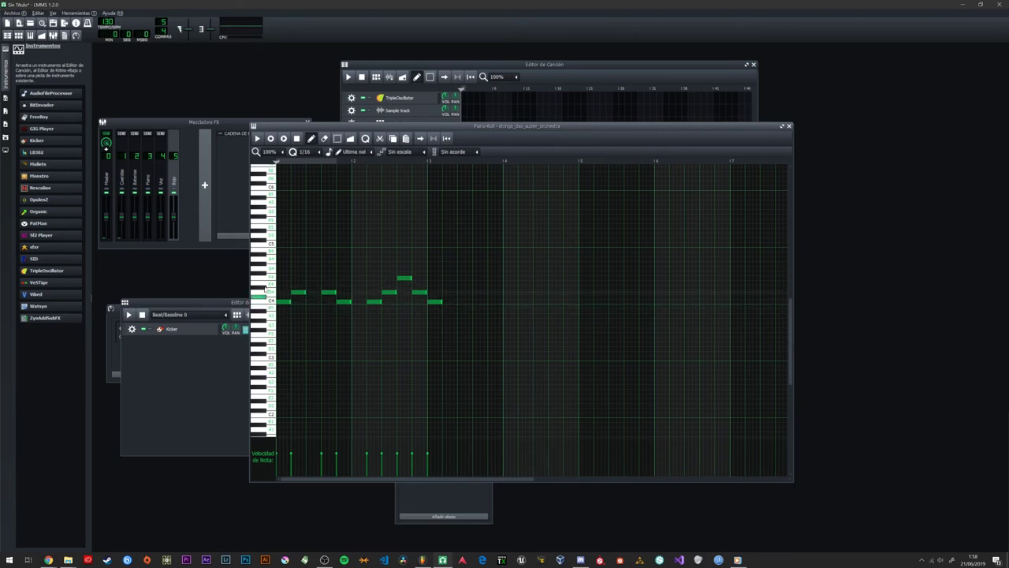
pyautogui.click(262, 253)
pyautogui.moveTo(466, 128); pyautogui.dragTo(479, 126)
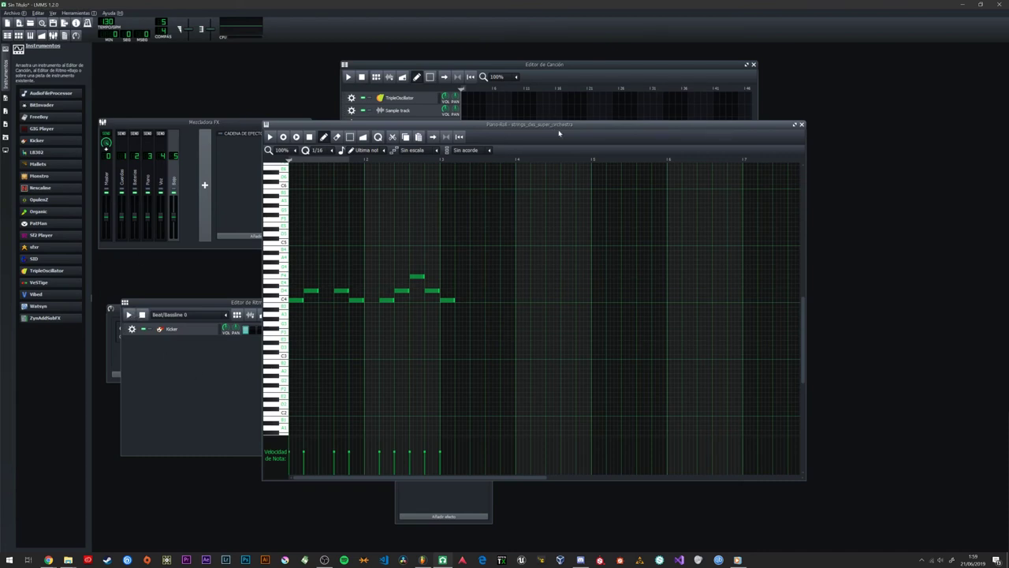
# Step: Switch to FL Studio and move the playlist window over the channel rack, bring the rack forward, and move the playlist clear of it
pyautogui.click(409, 560)
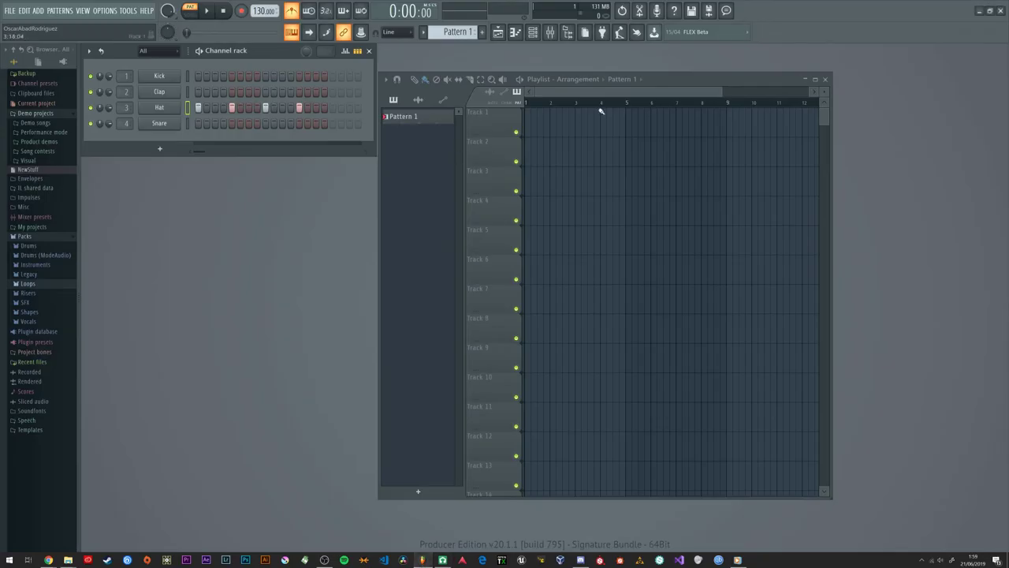
pyautogui.click(516, 104)
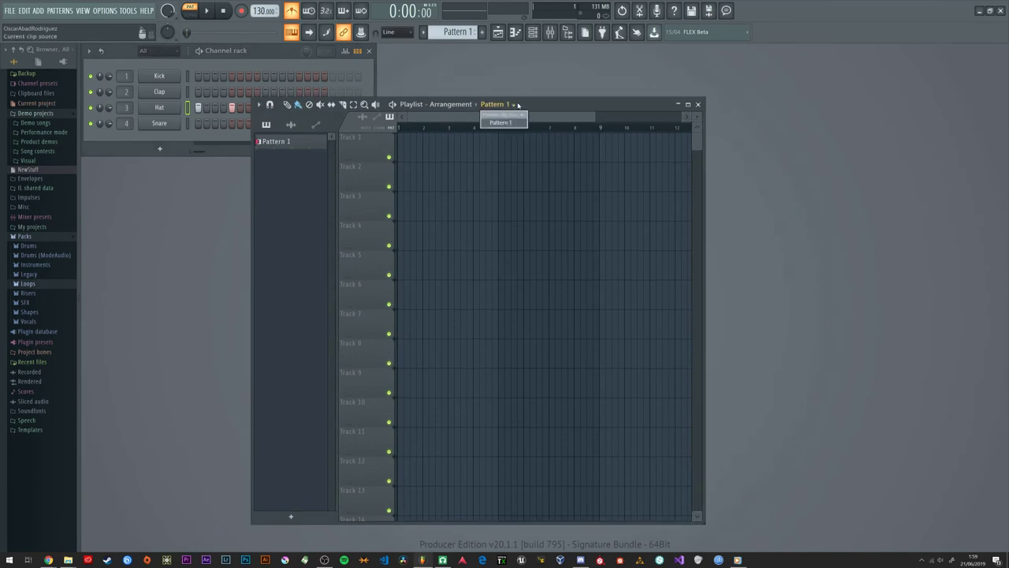
pyautogui.click(310, 56)
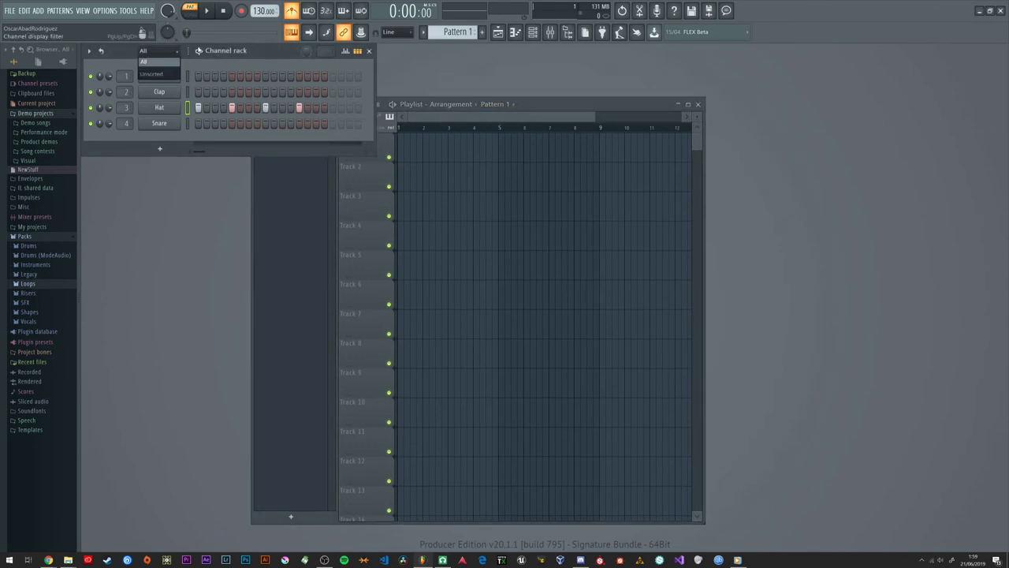
pyautogui.moveTo(587, 103); pyautogui.dragTo(742, 72)
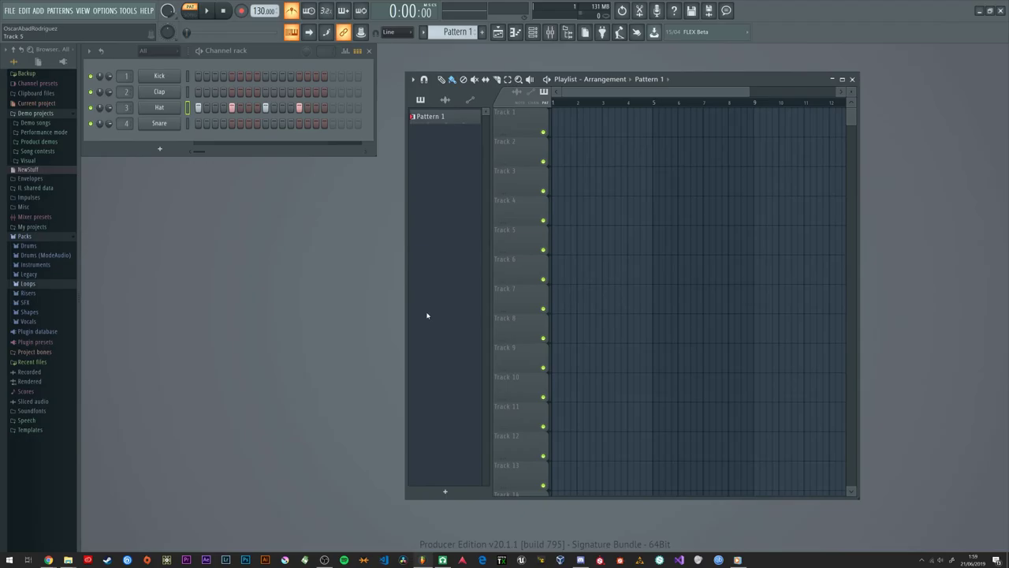
# Step: Switch to LMMS, shift several notes of the strings melody off the grid, then select all notes and quantize them at 1/16
pyautogui.hotkey('alt', 'Tab')
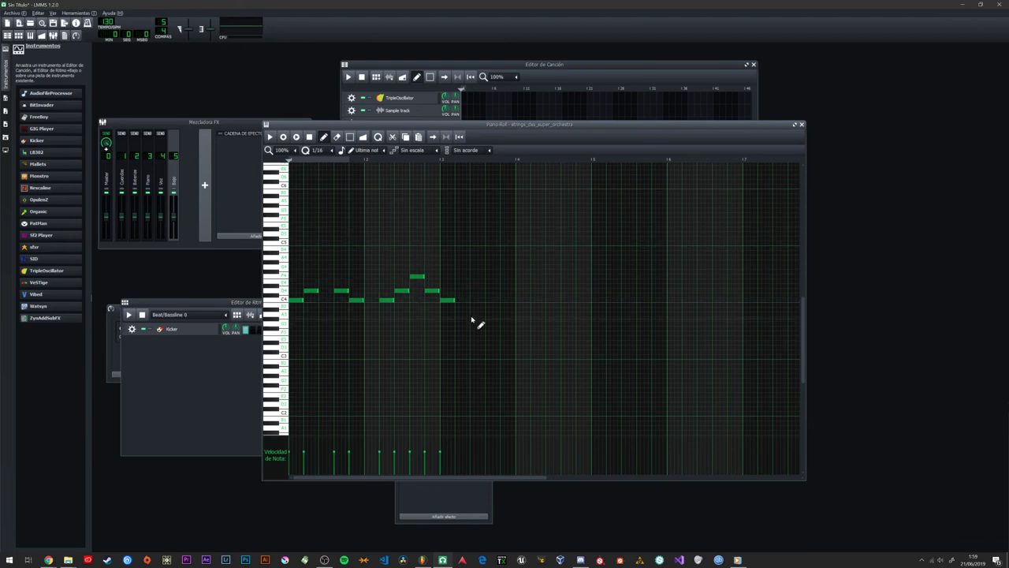
pyautogui.moveTo(387, 300); pyautogui.dragTo(432, 291)
pyautogui.click(401, 291)
pyautogui.click(401, 291)
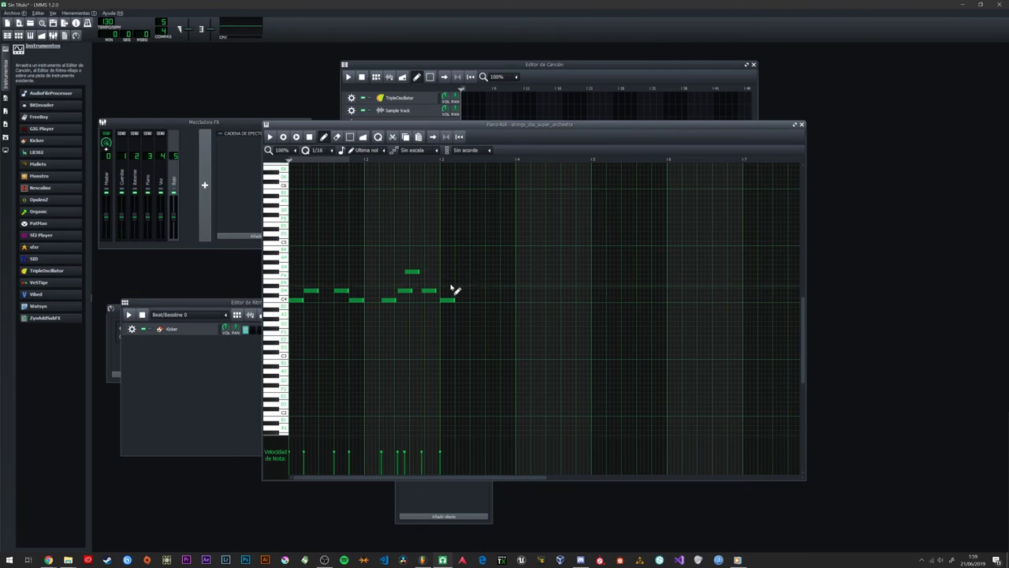
pyautogui.hotkey('ctrl', 'a')
pyautogui.click(378, 137)
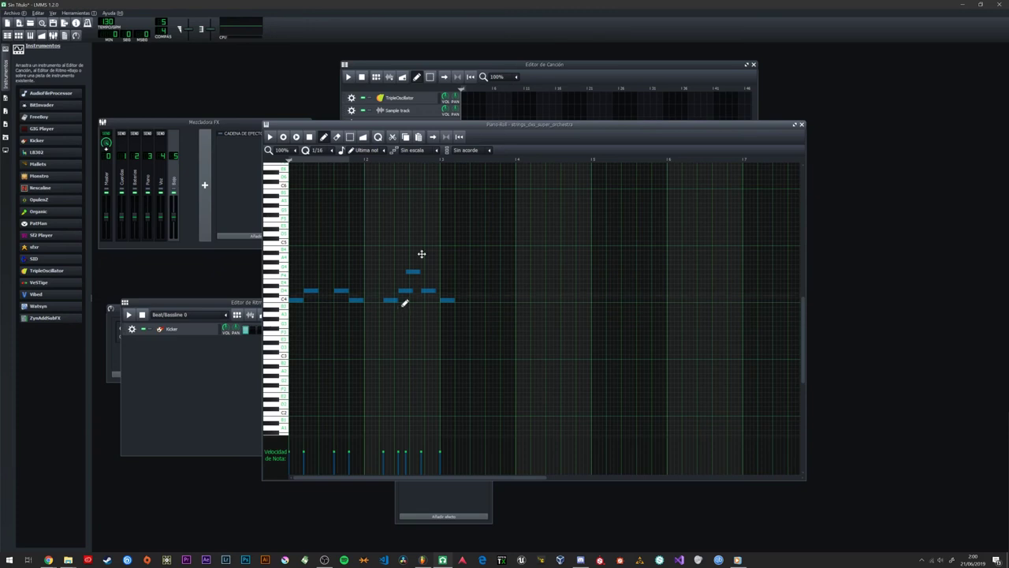
# Step: Close the strings Piano Roll and look through the descriptions of the listed instrument plugins
pyautogui.moveTo(605, 129); pyautogui.dragTo(660, 126)
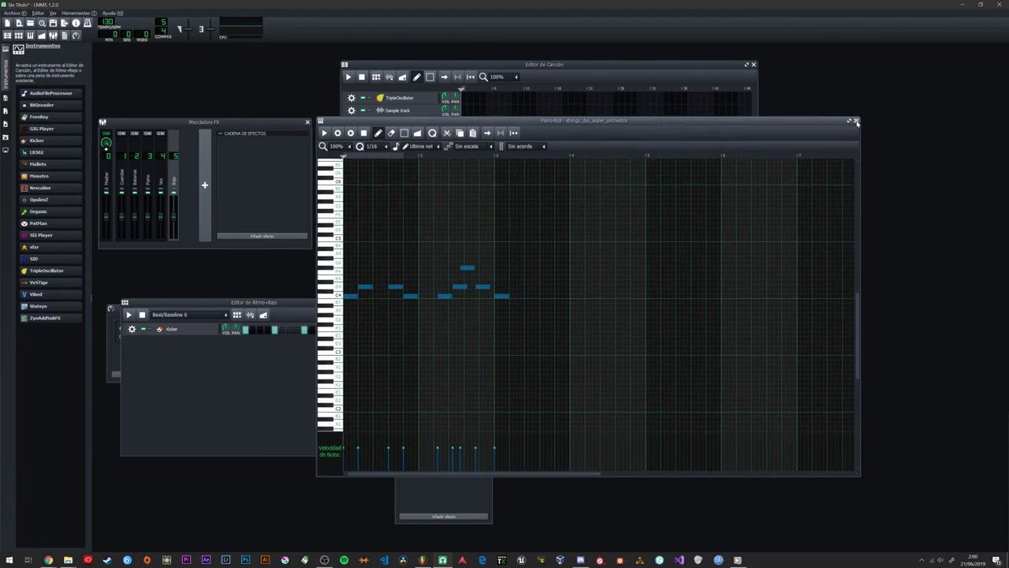
pyautogui.click(856, 121)
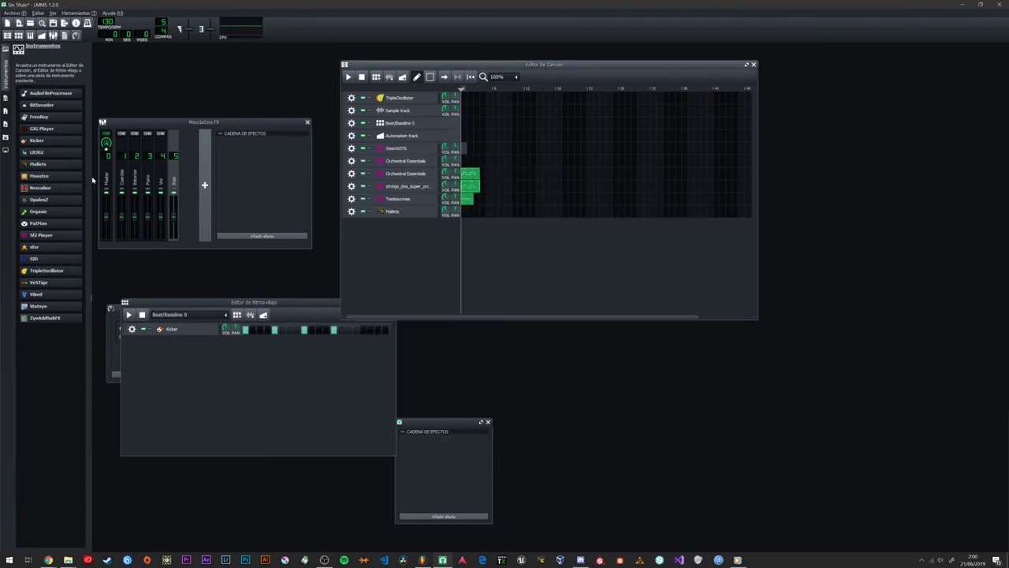
pyautogui.moveTo(61, 234)
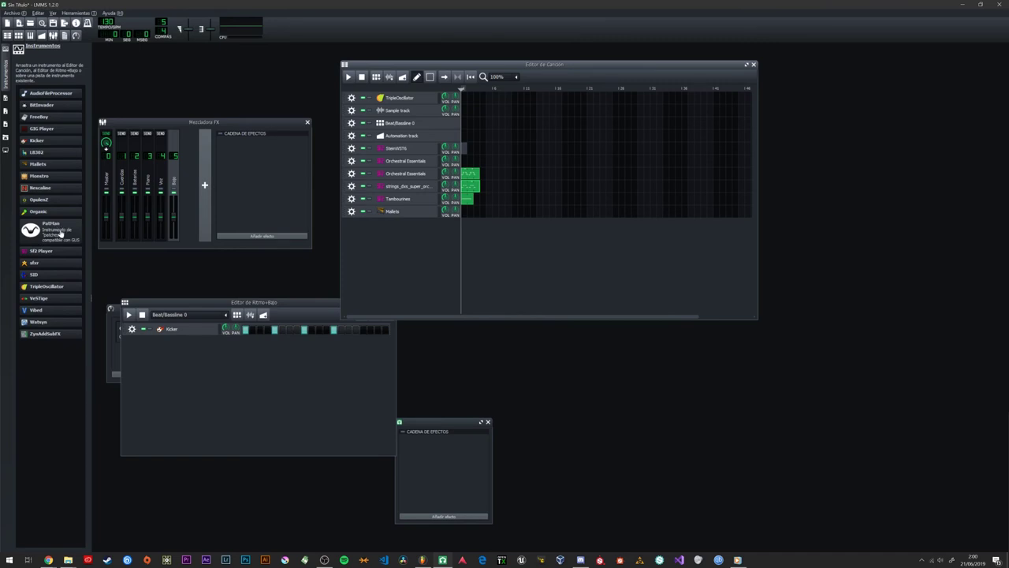
pyautogui.moveTo(66, 125)
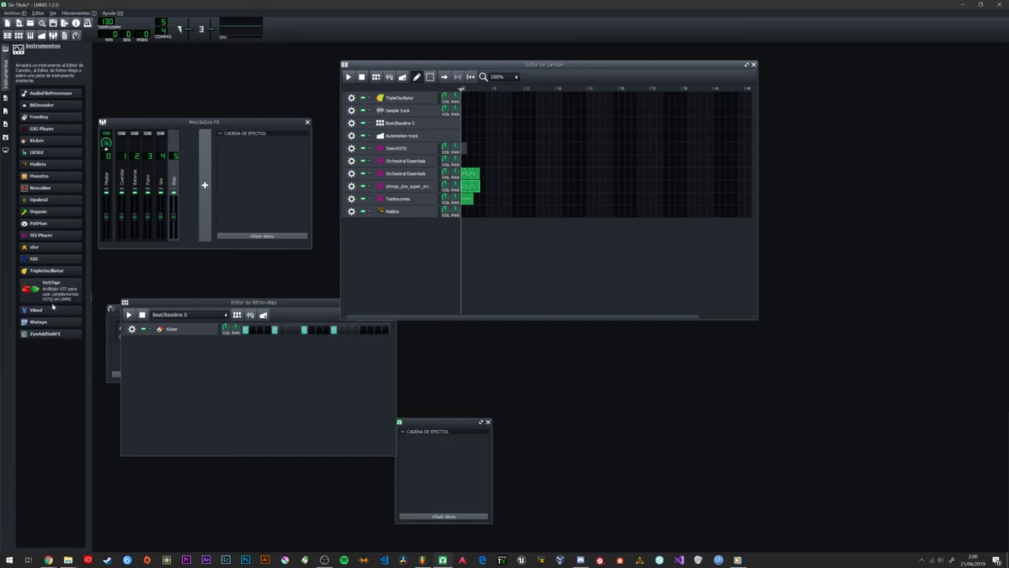
pyautogui.moveTo(49, 328)
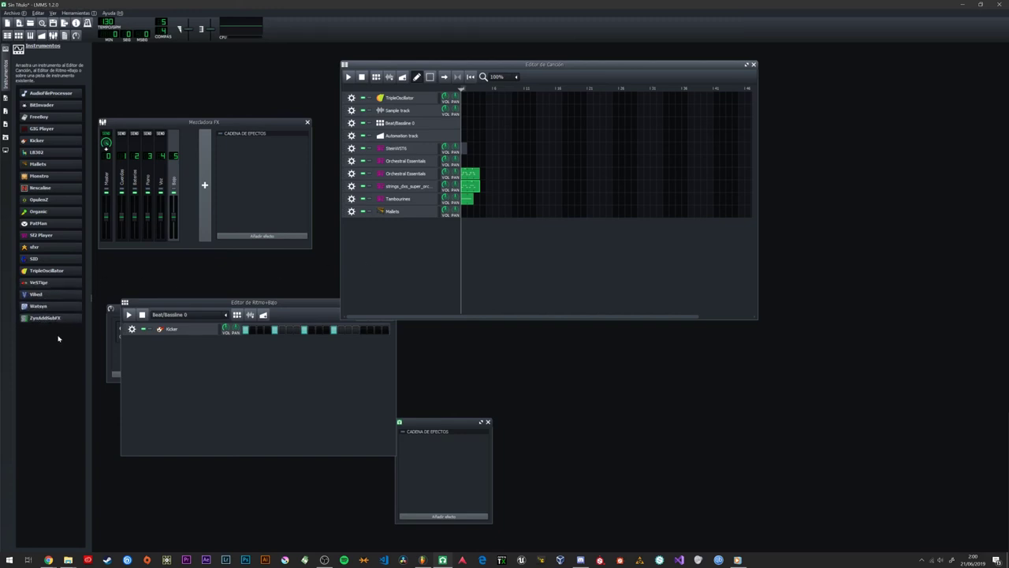
# Step: Move the Beat/Bassline editor lower to uncover the controller rack, and open and close the Tambourines instrument window
pyautogui.moveTo(307, 302); pyautogui.dragTo(323, 336)
pyautogui.click(419, 235)
pyautogui.click(404, 200)
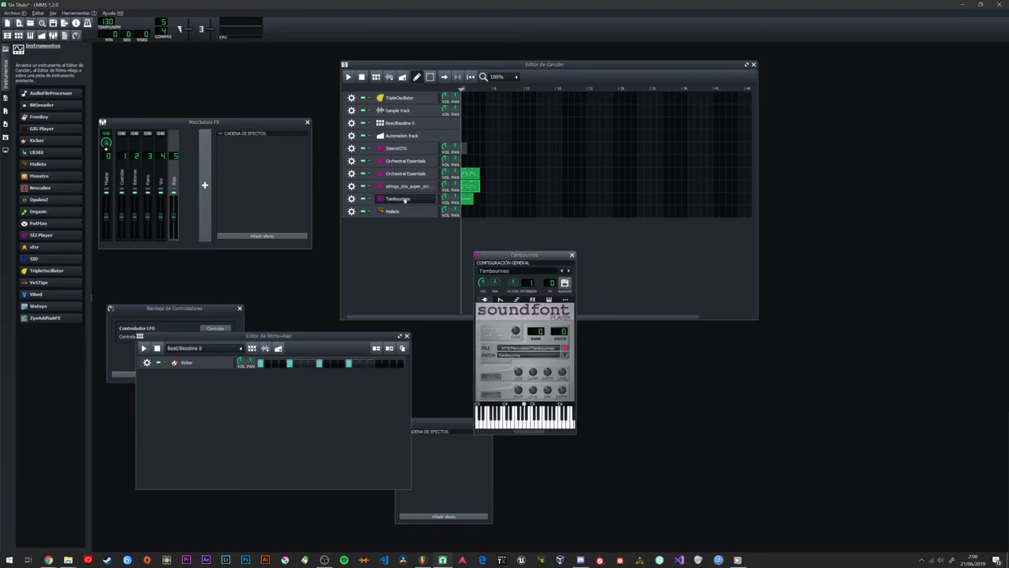
pyautogui.moveTo(535, 256); pyautogui.dragTo(544, 231)
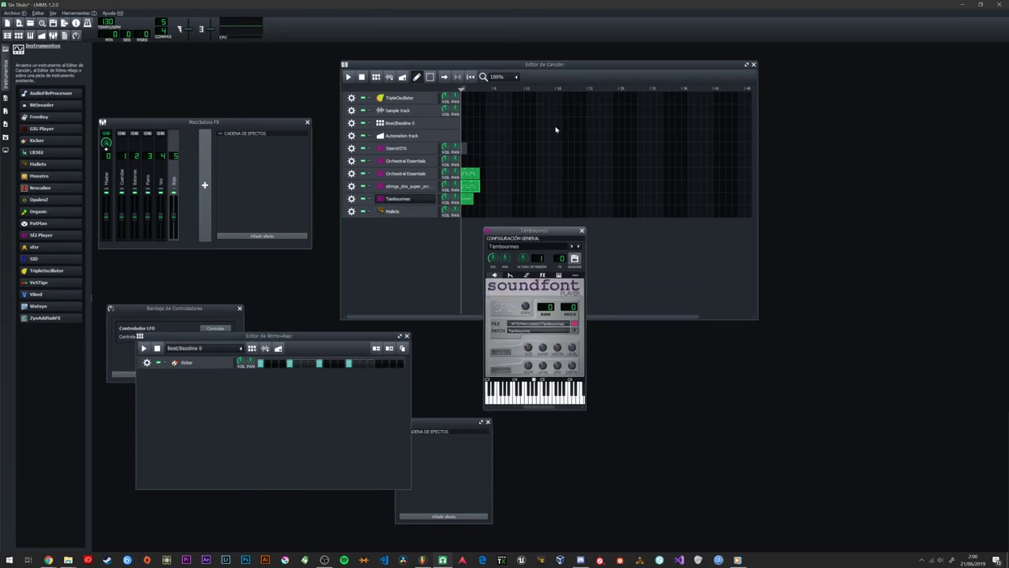
pyautogui.click(581, 231)
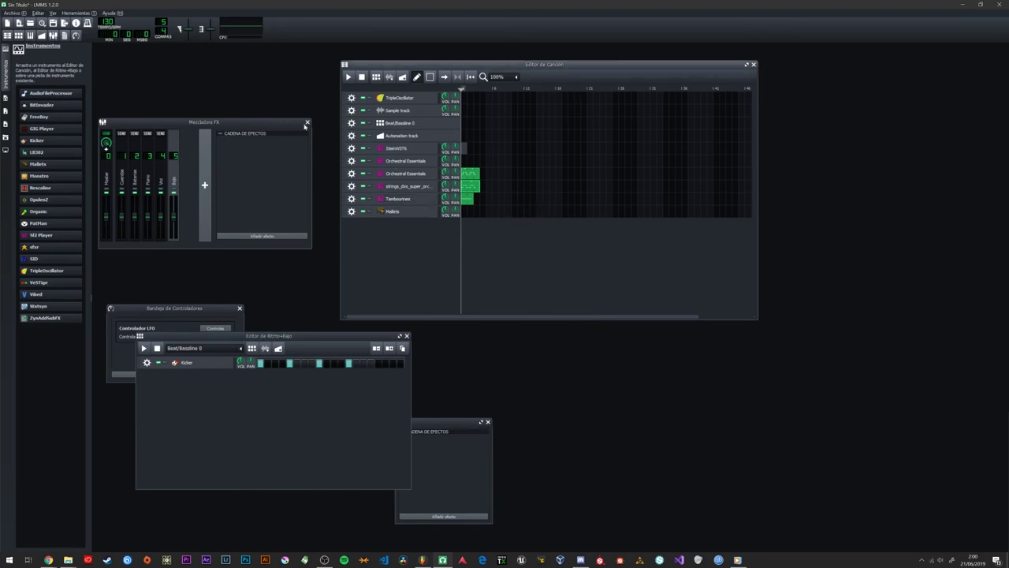
# Step: Close the Song Editor and open the recent project Cancion2_3.mmpz, discarding the unsaved changes to the current project
pyautogui.click(753, 64)
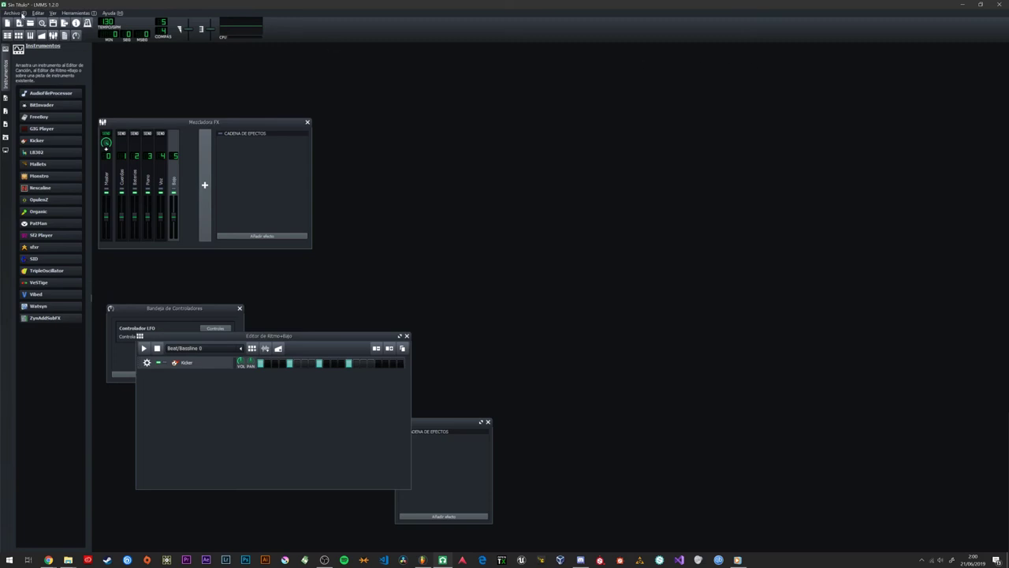
pyautogui.click(23, 15)
pyautogui.moveTo(47, 51)
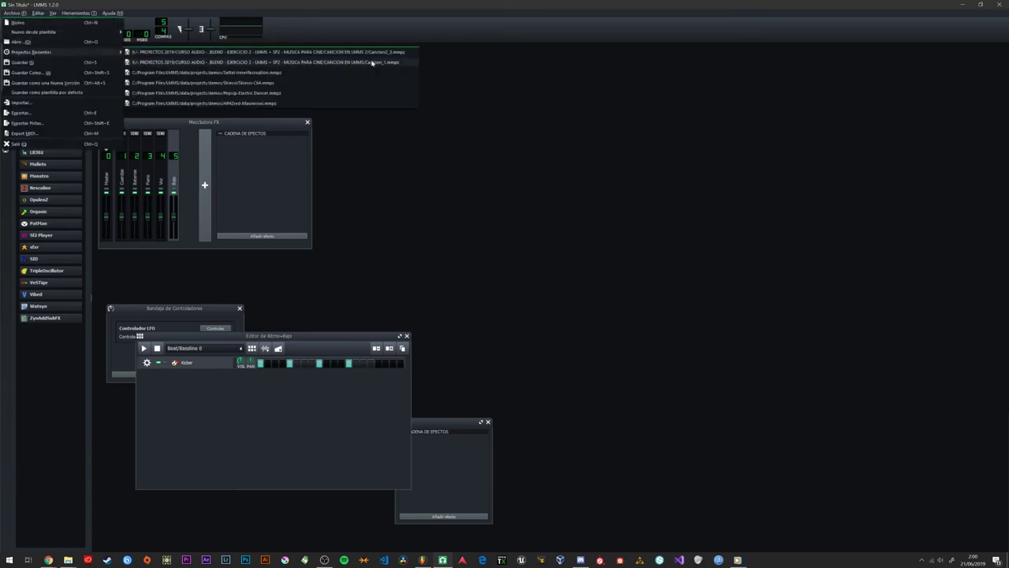
pyautogui.click(315, 57)
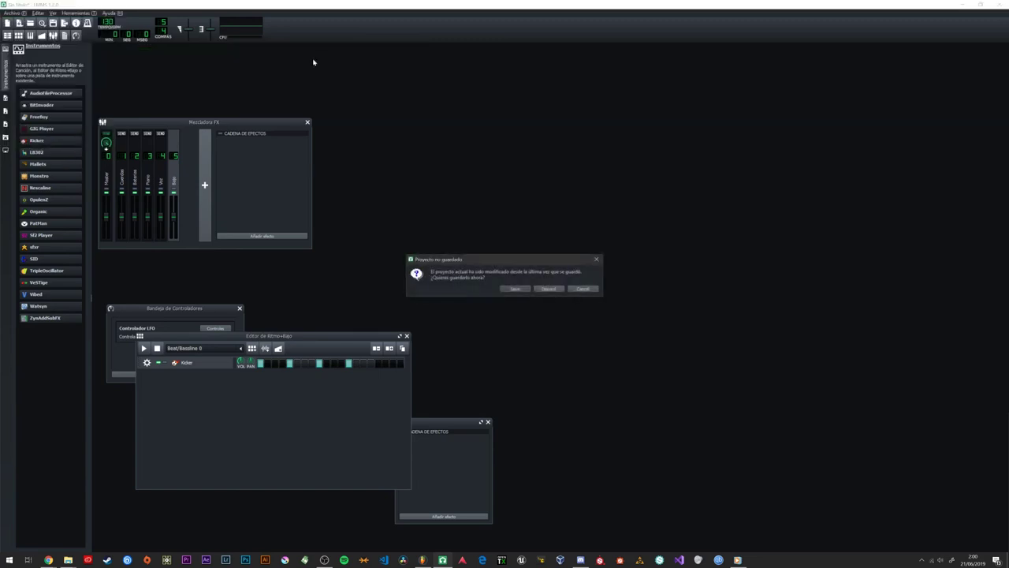
pyautogui.click(555, 288)
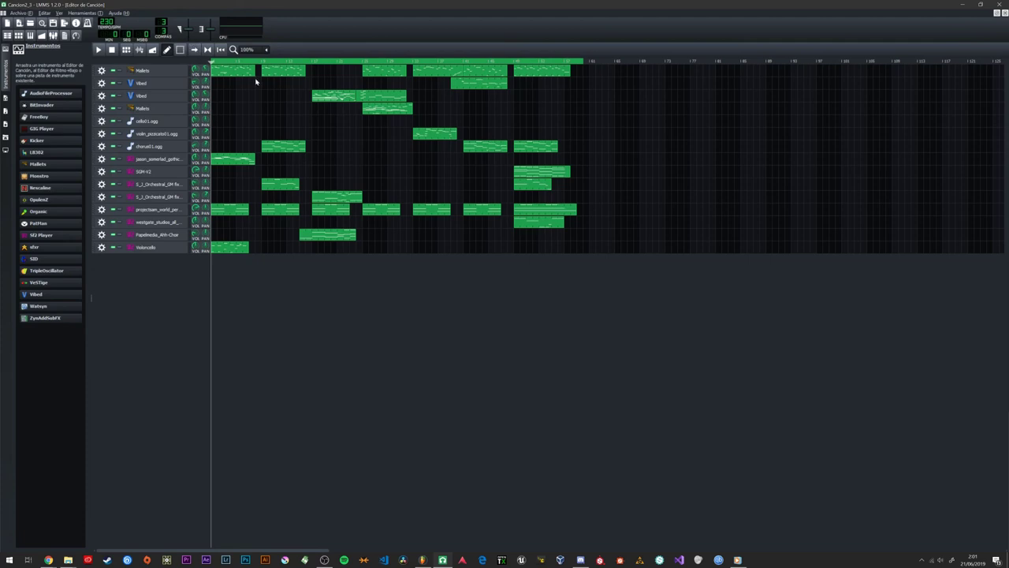
# Step: Play the song and view the projectsam_world_percussion track's instrument window, moving it below the tracks before closing it
pyautogui.press('space')
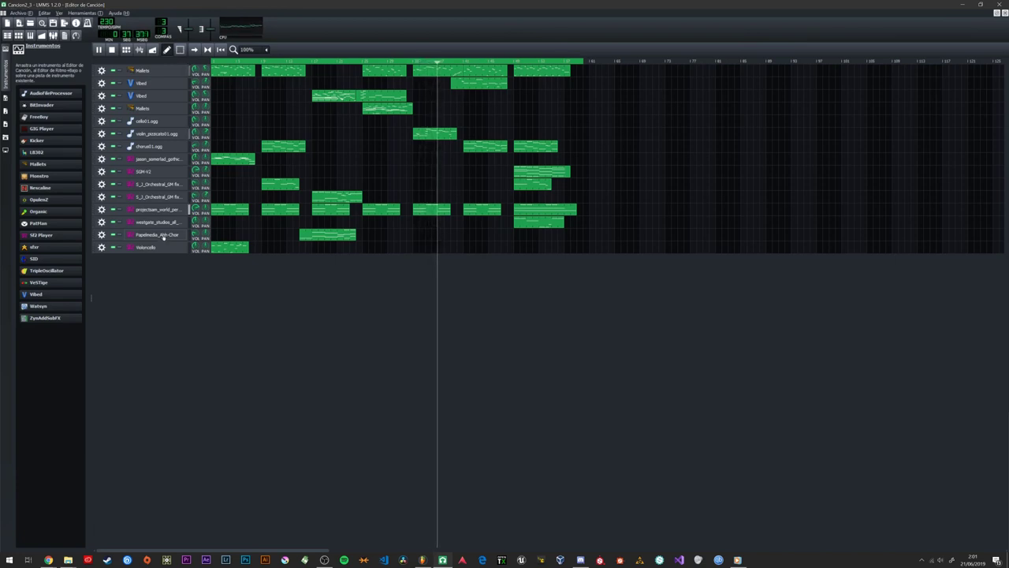
pyautogui.click(157, 209)
pyautogui.moveTo(907, 48); pyautogui.dragTo(544, 312)
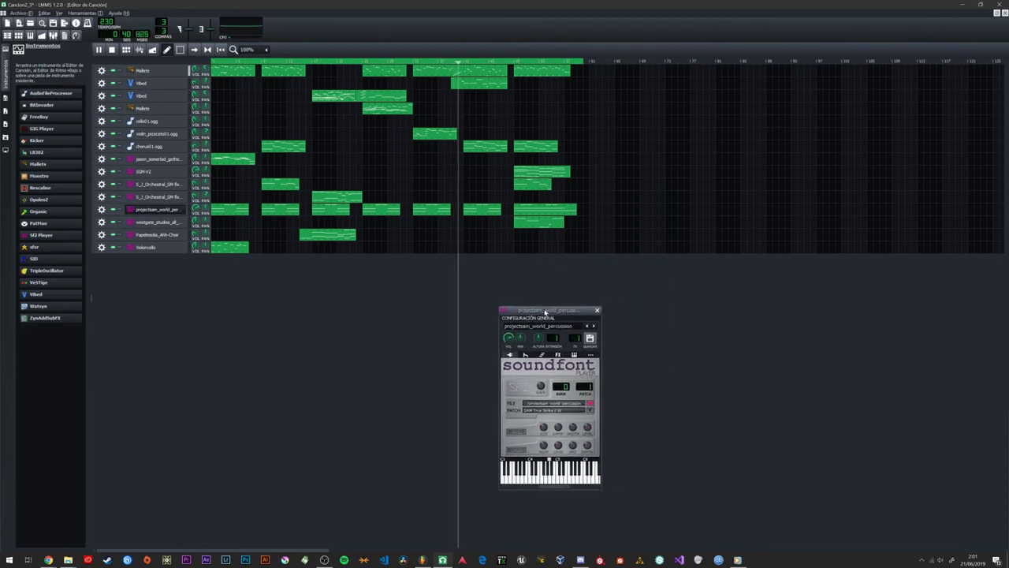
pyautogui.click(596, 310)
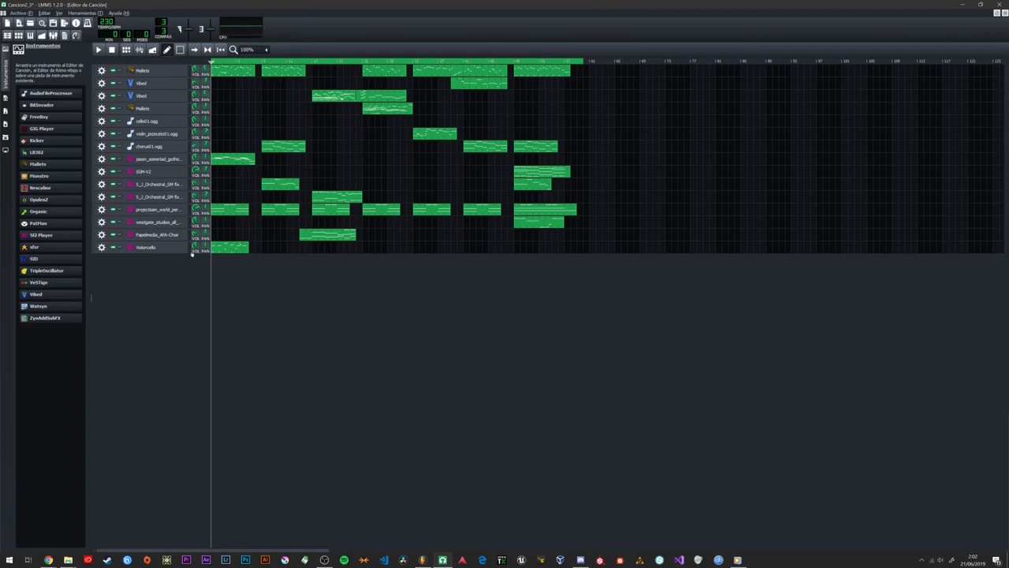
# Step: View the gothic harp track's SoundFont settings, shifting the instrument window aside before closing it
pyautogui.click(157, 160)
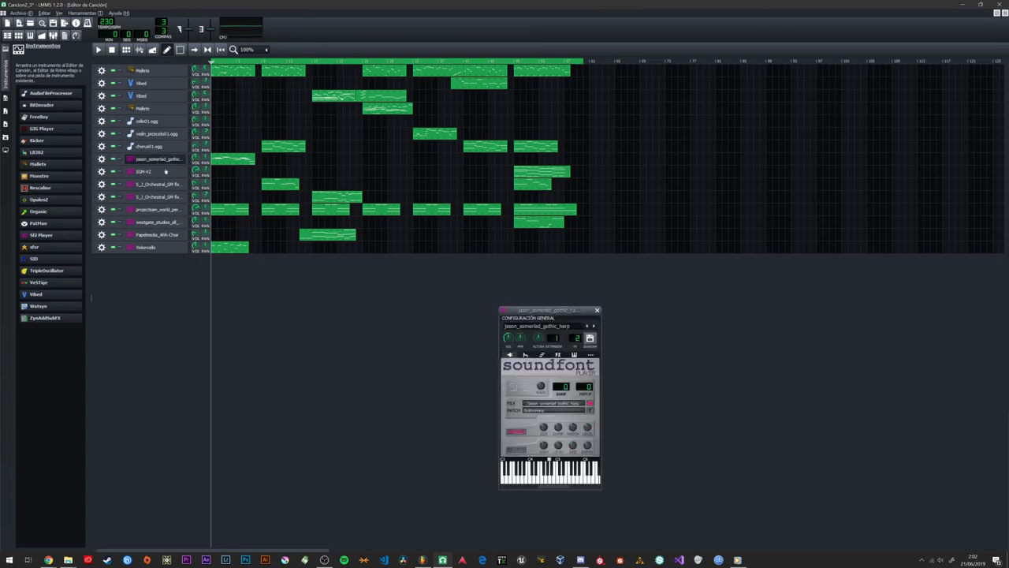
pyautogui.moveTo(541, 314); pyautogui.dragTo(379, 275)
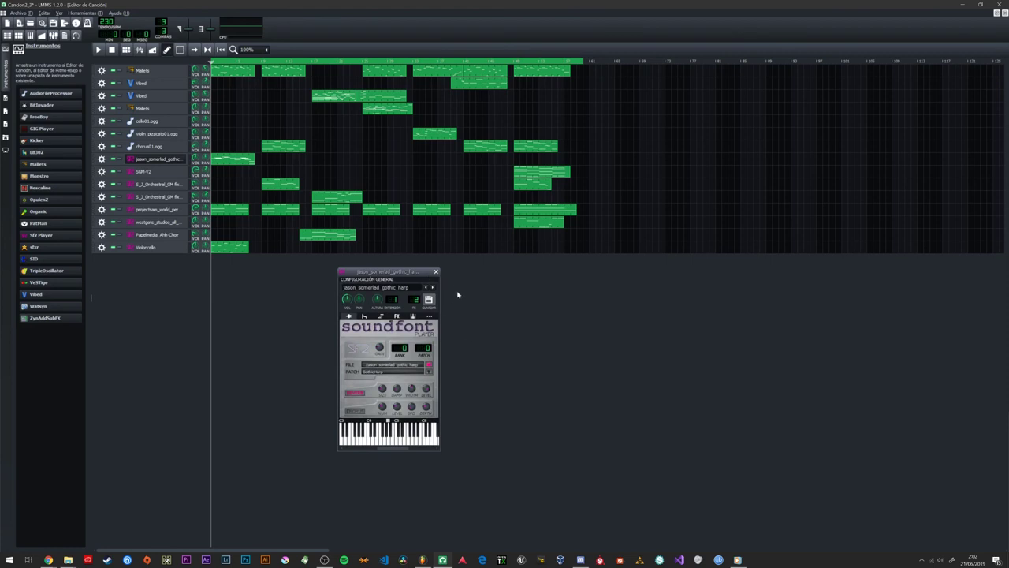
pyautogui.click(436, 272)
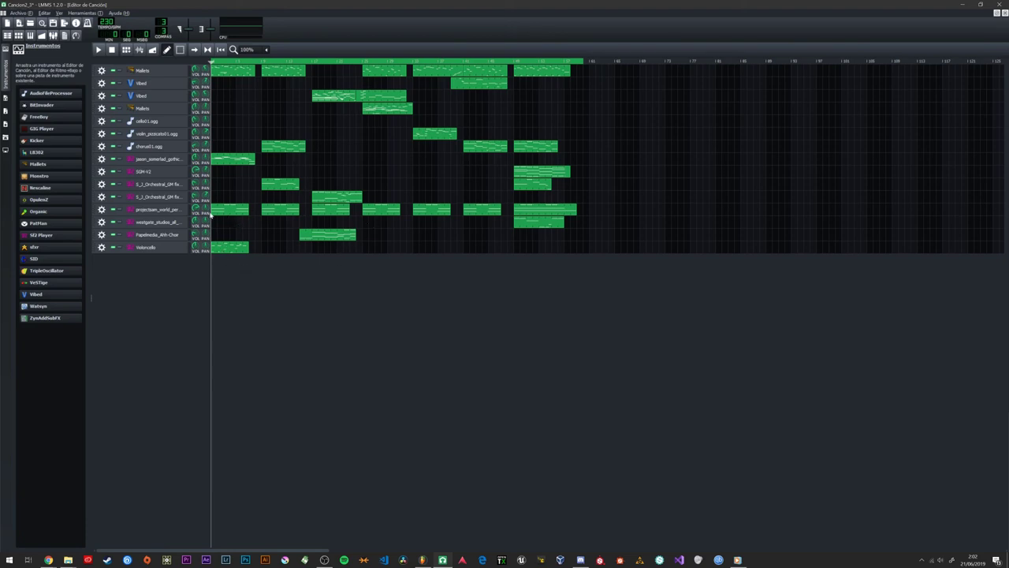
# Step: Solo the projectsam_world_percussion track, play it from the song's start, and restore all tracks
pyautogui.click(114, 210)
pyautogui.rightClick(114, 212)
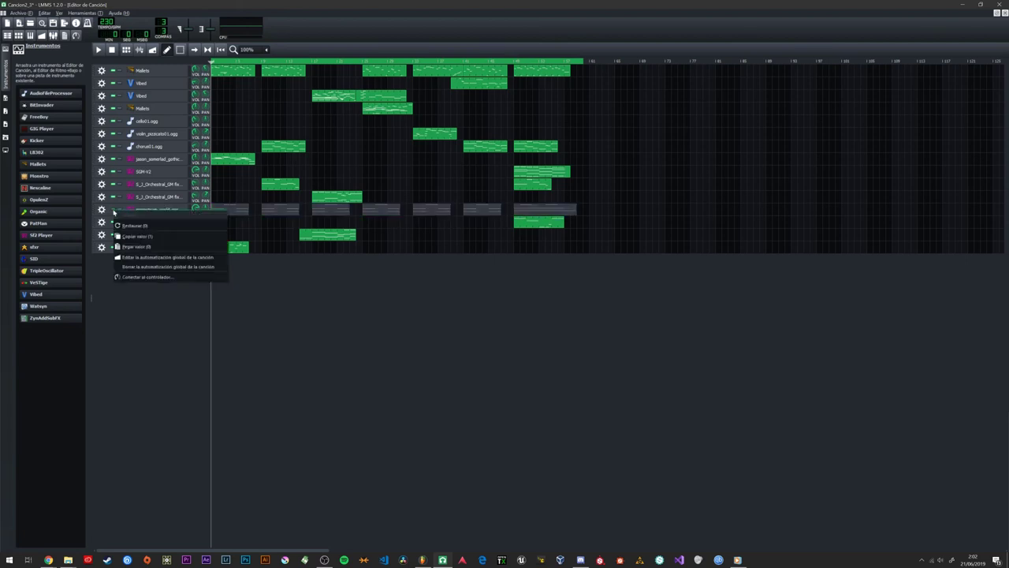
pyautogui.click(118, 210)
pyautogui.press('space')
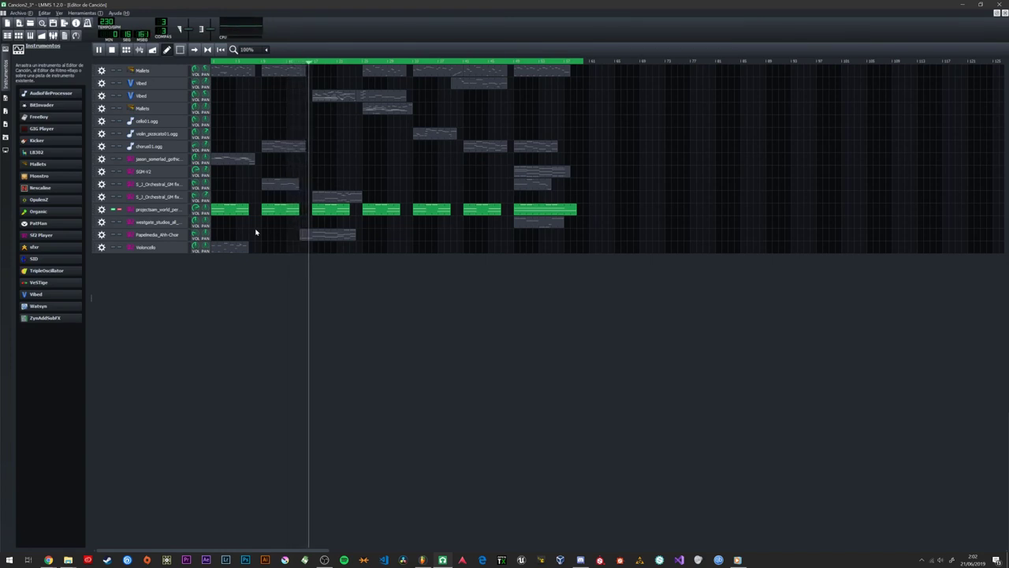
pyautogui.press('space')
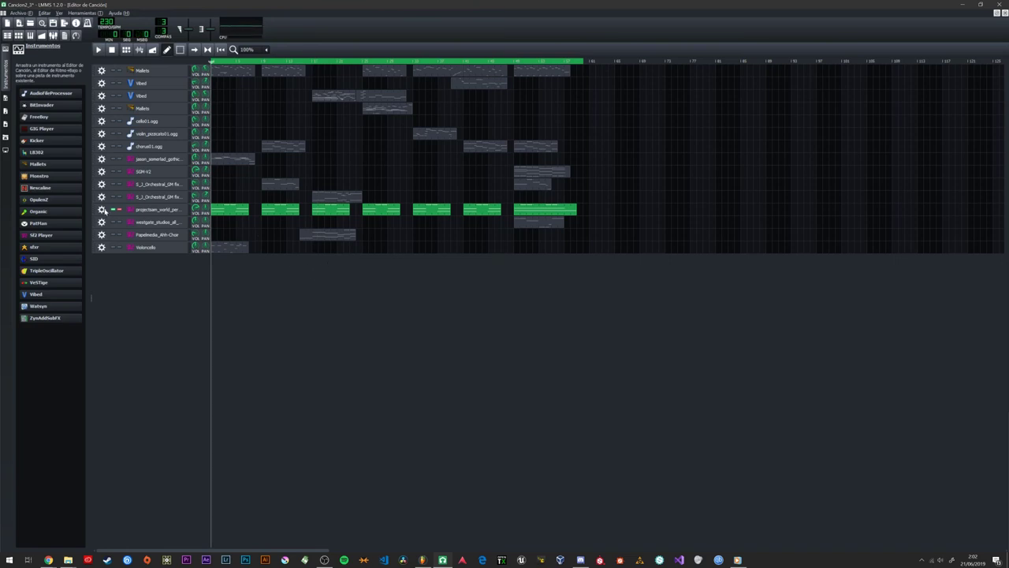
pyautogui.hotkey('ctrl', 'a')
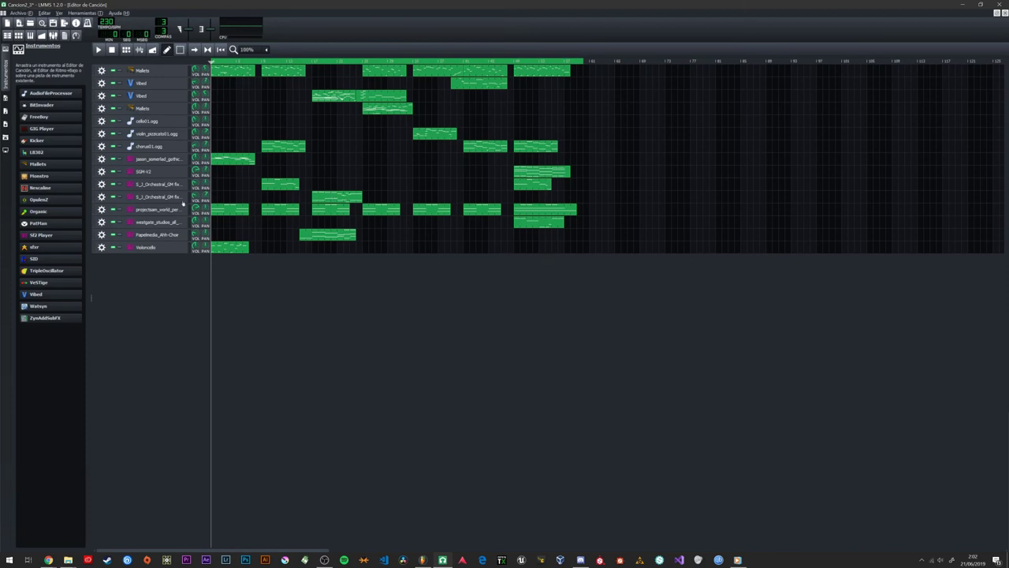
# Step: Solo the Ahh-Choir track, play it from near the start of its clip, and turn solo off
pyautogui.click(119, 235)
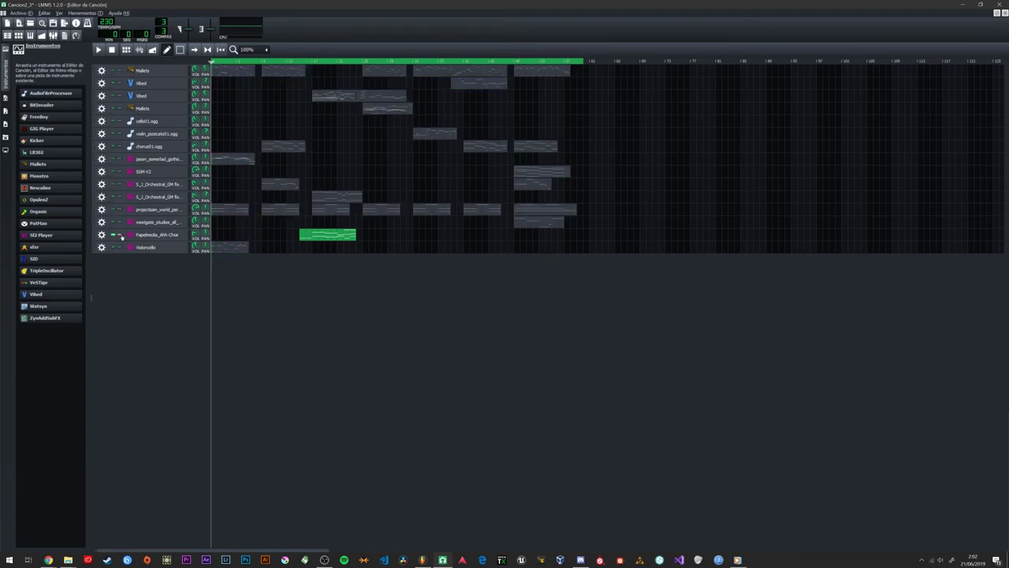
pyautogui.click(310, 62)
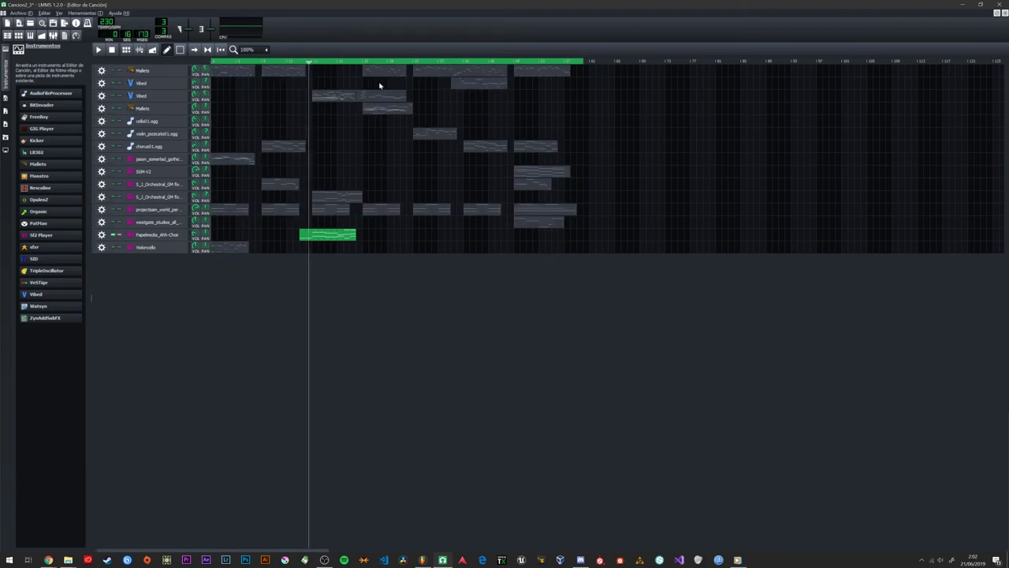
pyautogui.press('space')
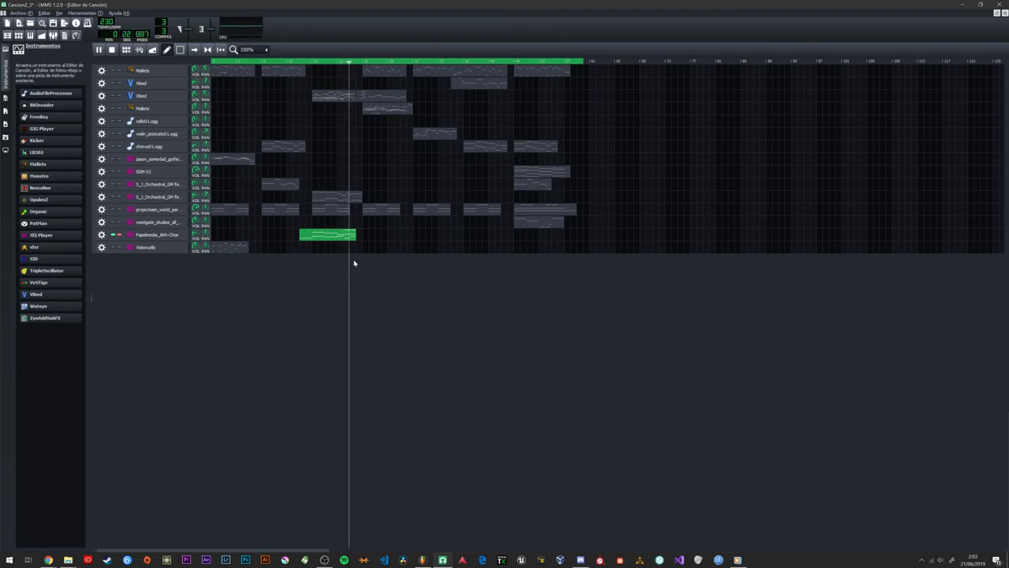
pyautogui.press('space')
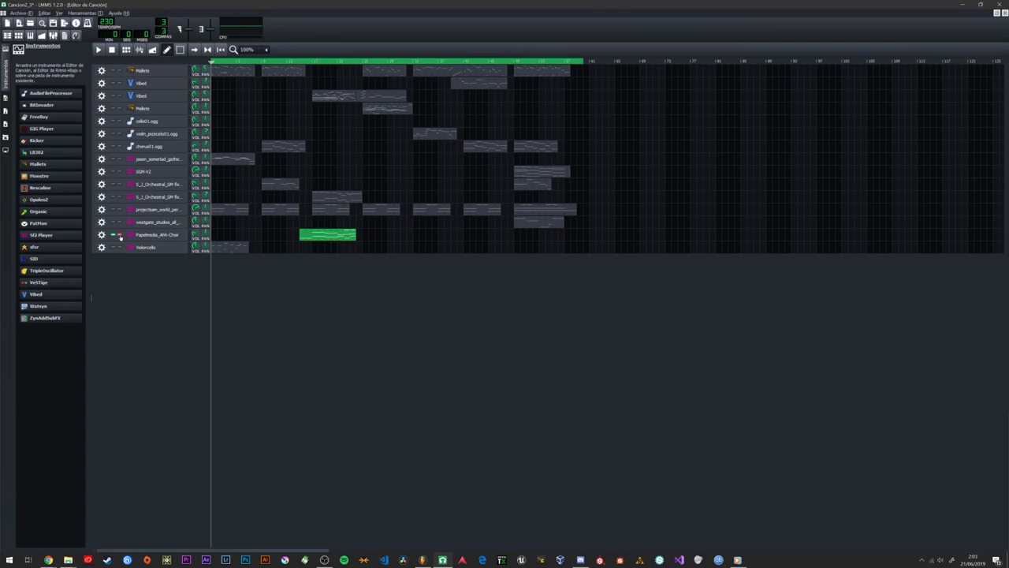
pyautogui.click(120, 235)
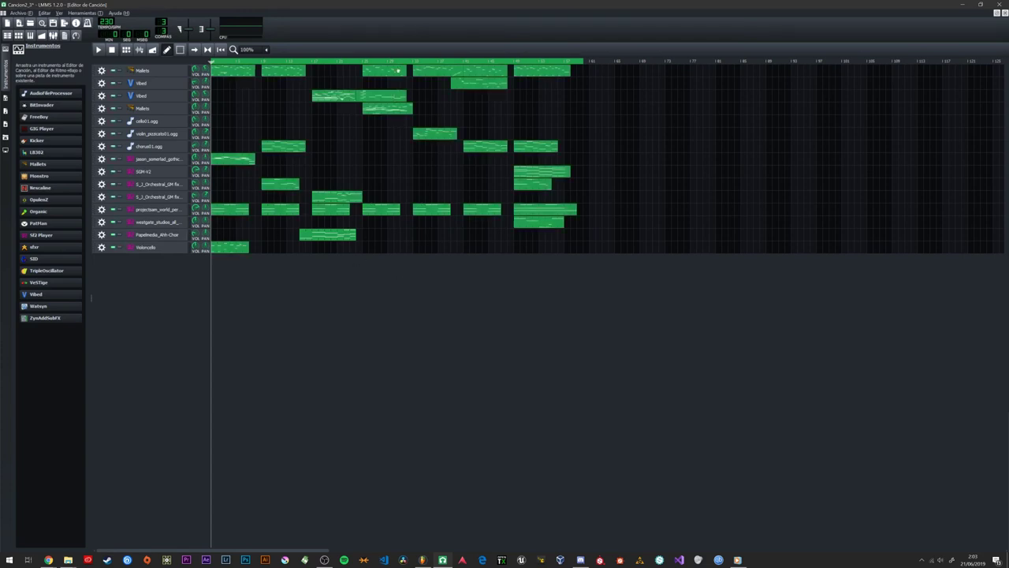
# Step: View the upper S_J_Orchestral_GM track's instrument settings, and play all tracks from the start of the song's final section
pyautogui.click(364, 62)
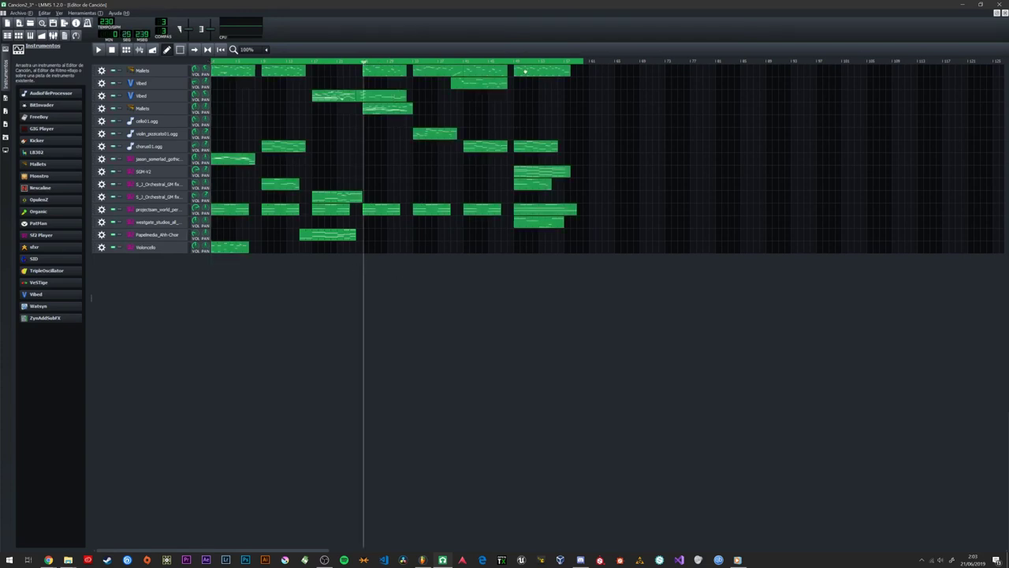
pyautogui.click(517, 62)
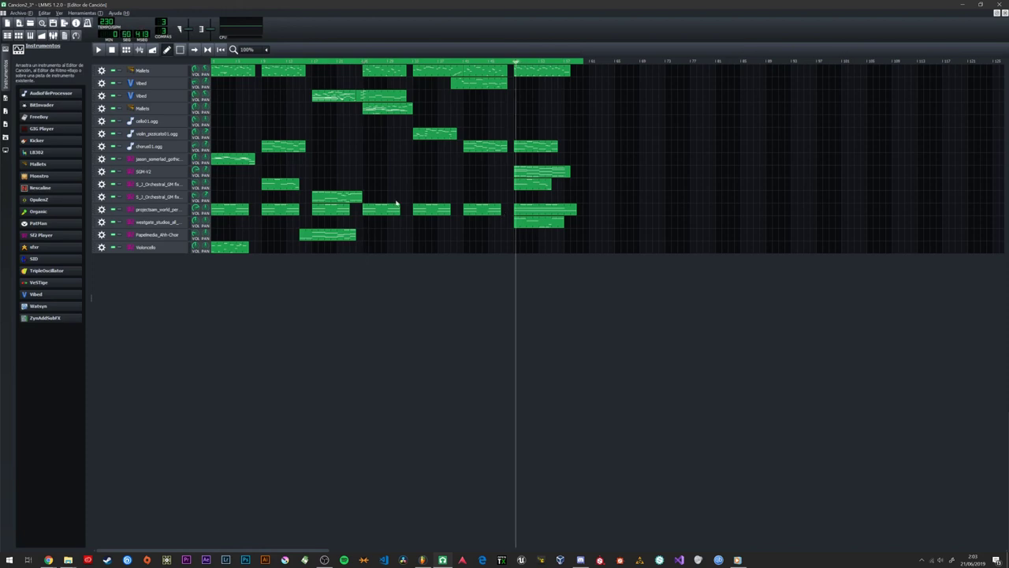
pyautogui.click(514, 61)
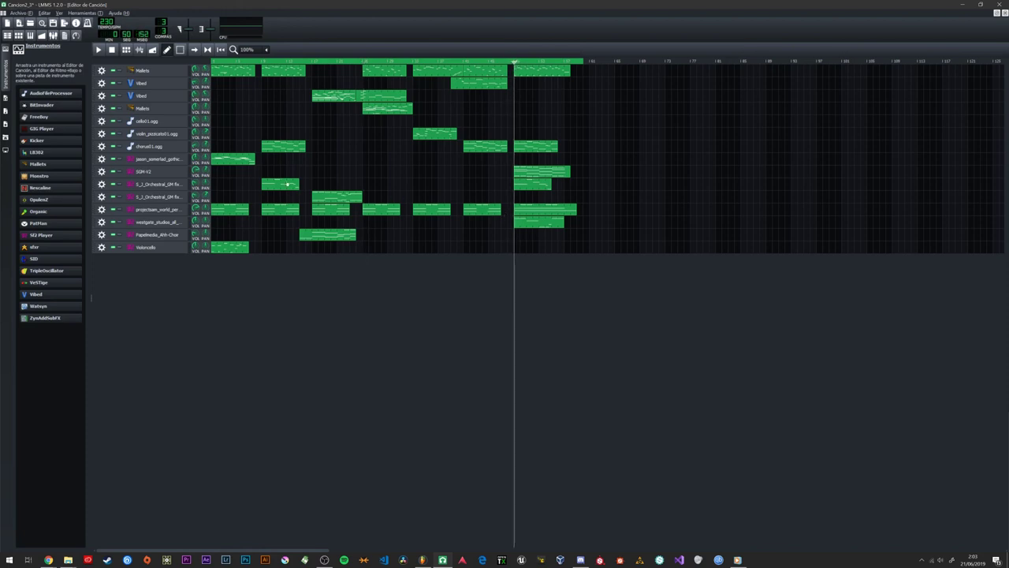
pyautogui.click(165, 186)
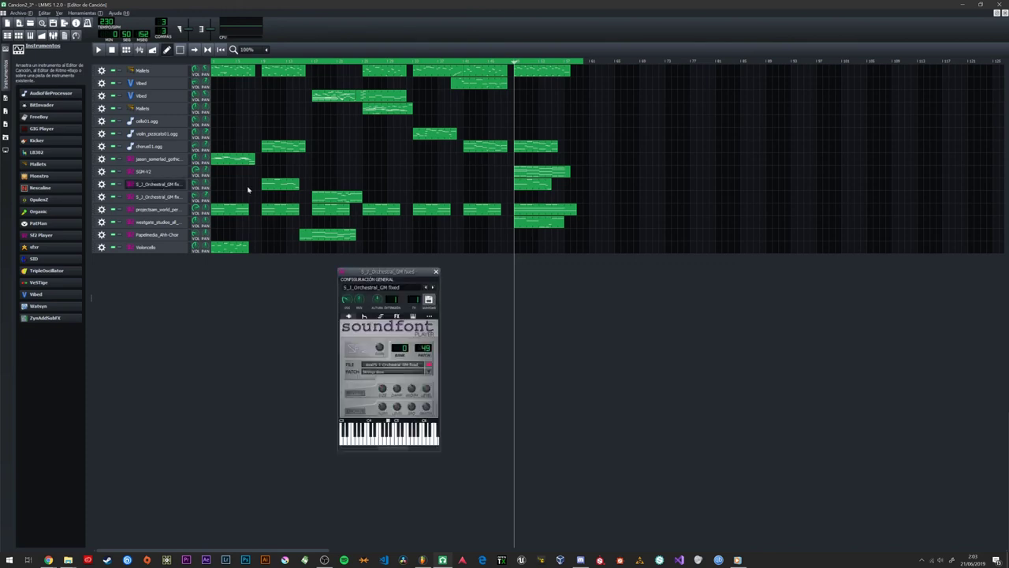
pyautogui.click(436, 273)
pyautogui.press('space')
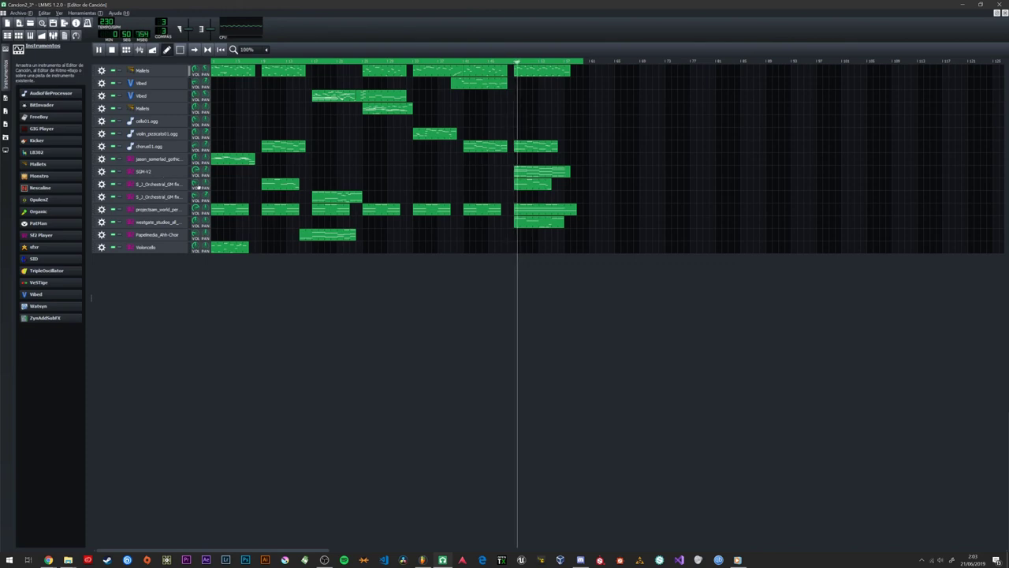
# Step: Solo the SGM-V2 track during playback, stop the song, and examine the track's clip in the Piano Roll
pyautogui.click(119, 171)
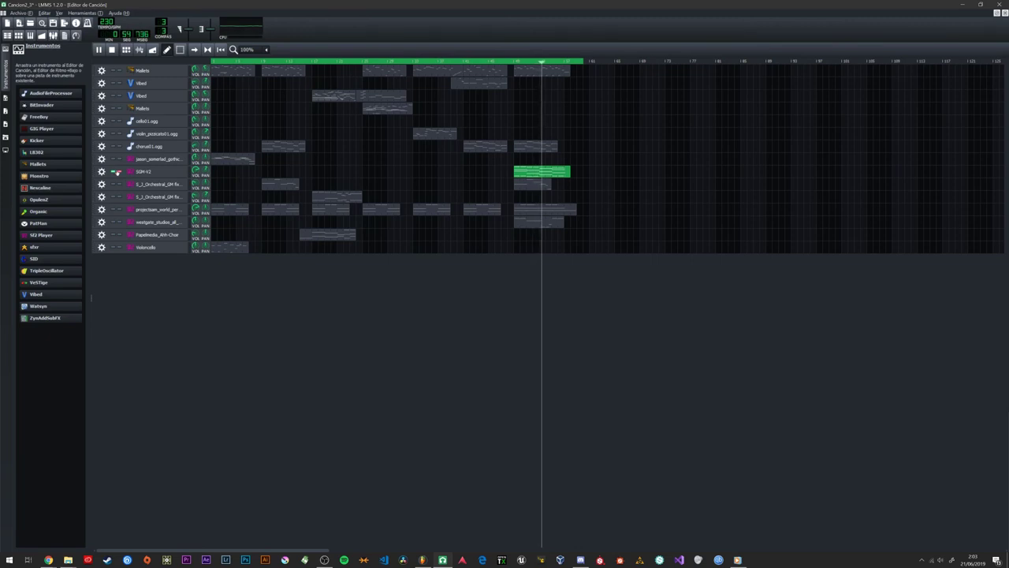
pyautogui.press('space')
pyautogui.doubleClick(539, 172)
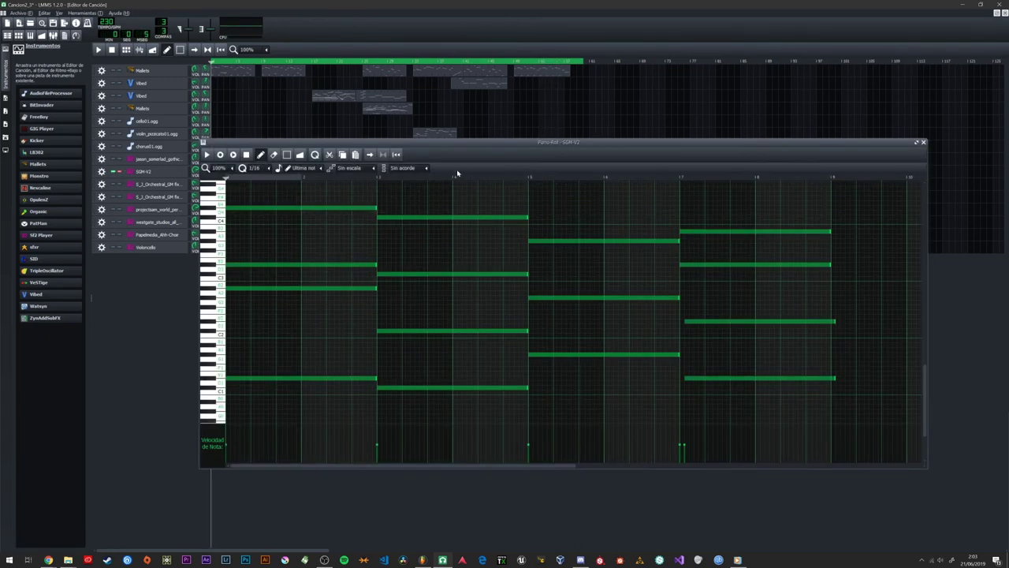
pyautogui.scroll(2, 423, 182)
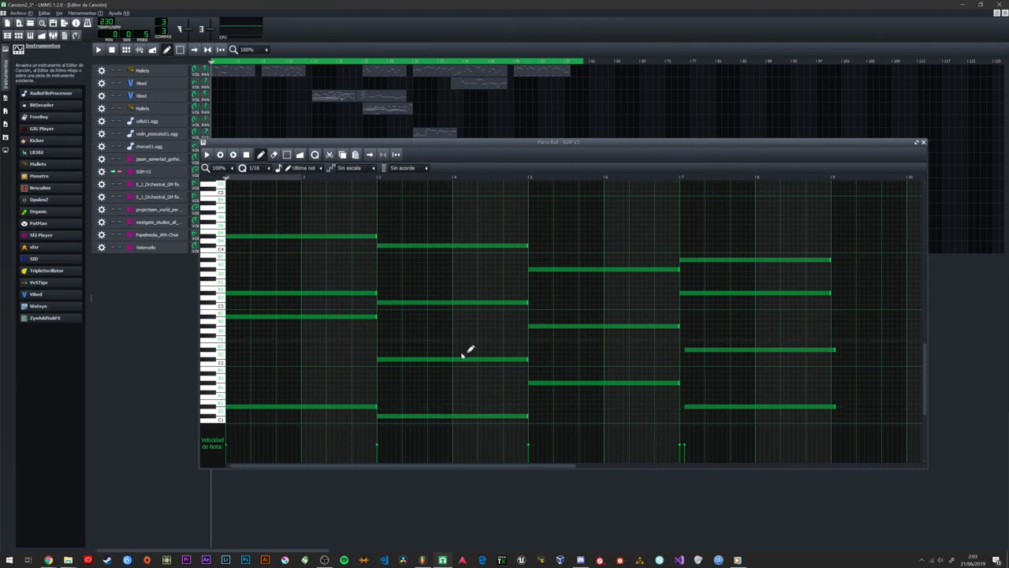
pyautogui.click(445, 420)
pyautogui.rightClick(444, 417)
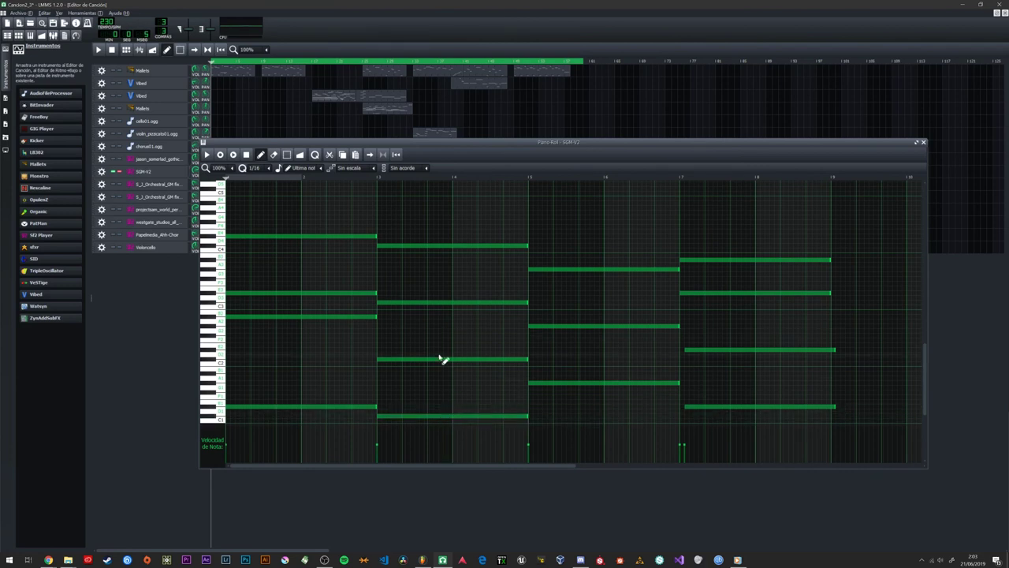
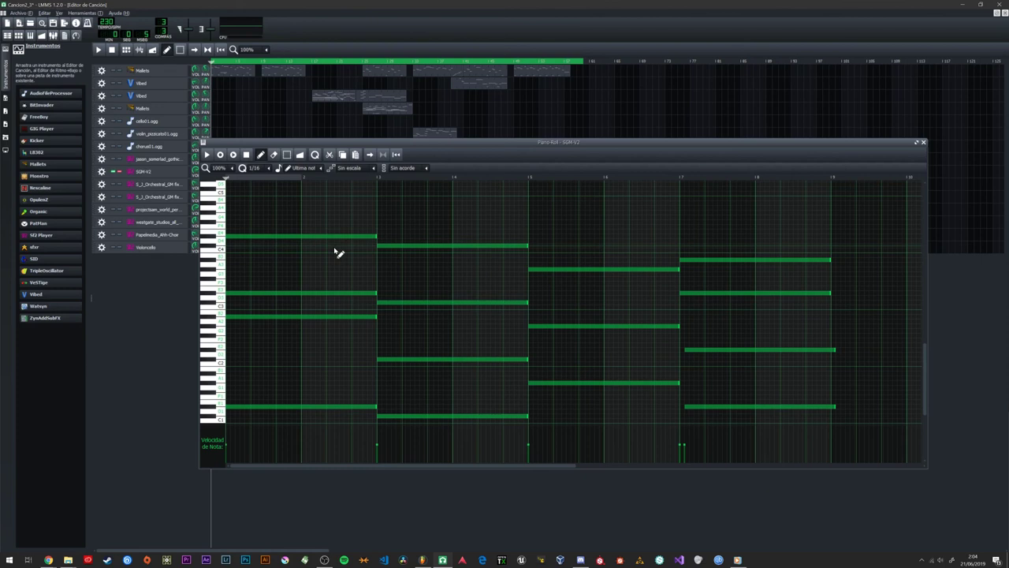
# Step: Play the SGM-V2 clip in the Piano Roll, close the editor, and turn the track's solo off
pyautogui.press('space')
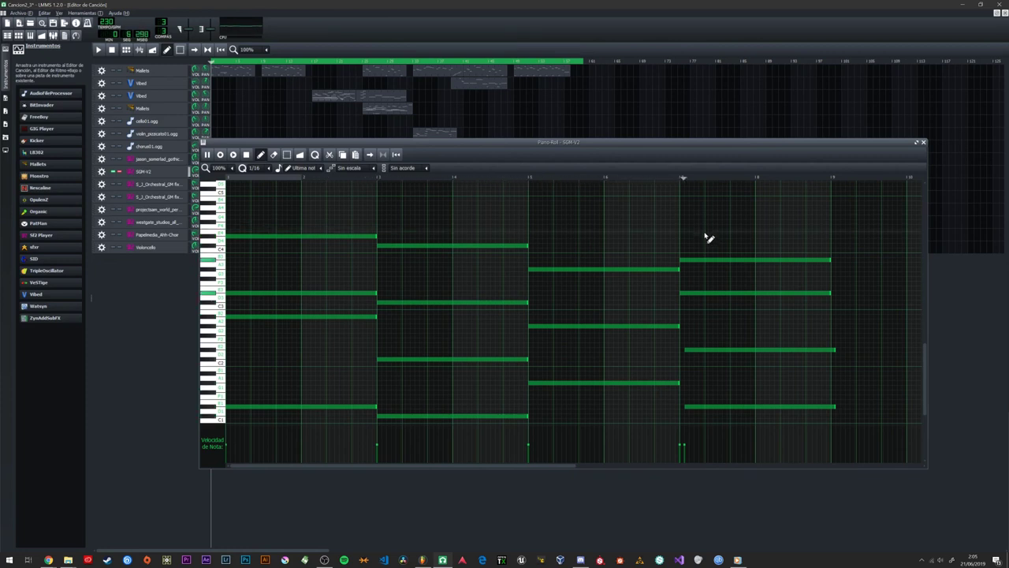
pyautogui.click(923, 142)
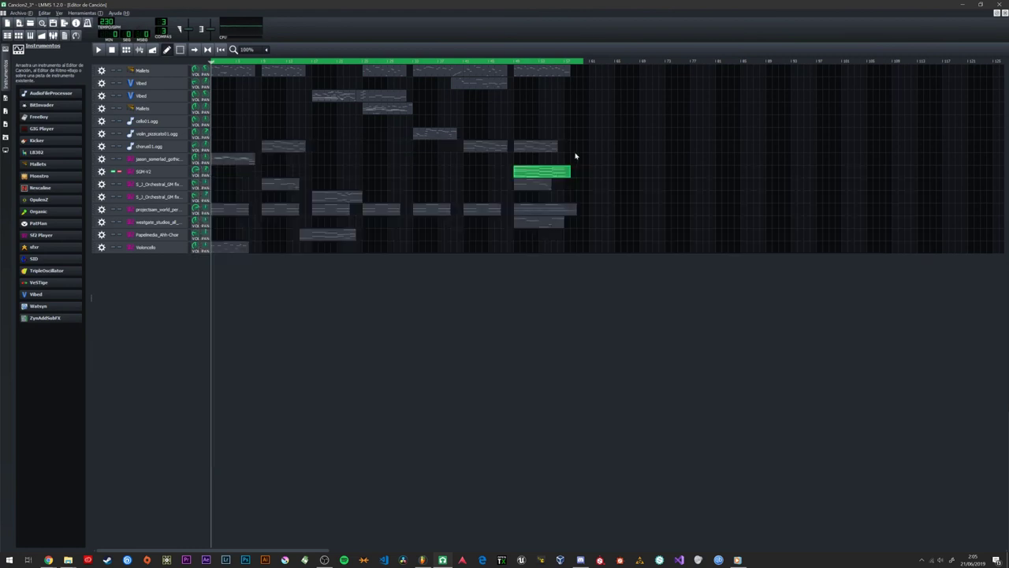
pyautogui.click(119, 172)
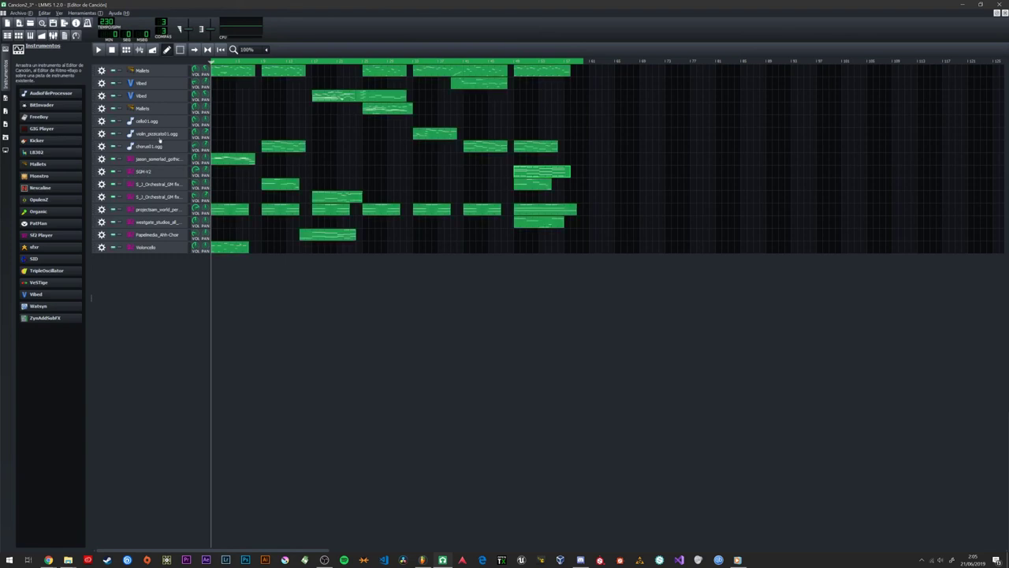
# Step: Solo the chorus01.ogg track, play it from the song's final section, and turn solo off
pyautogui.click(119, 147)
pyautogui.click(519, 62)
pyautogui.press('space')
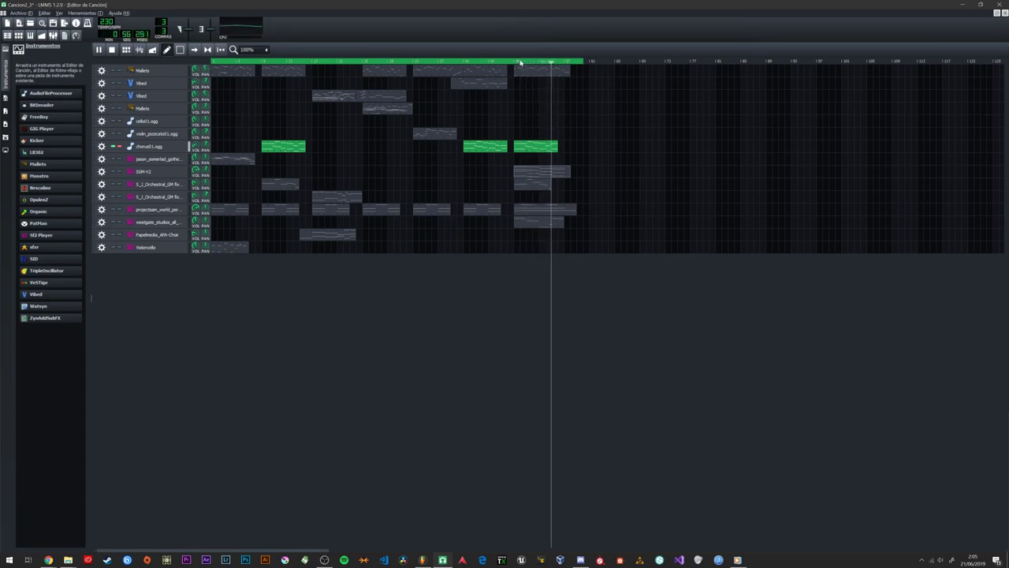
pyautogui.press('space')
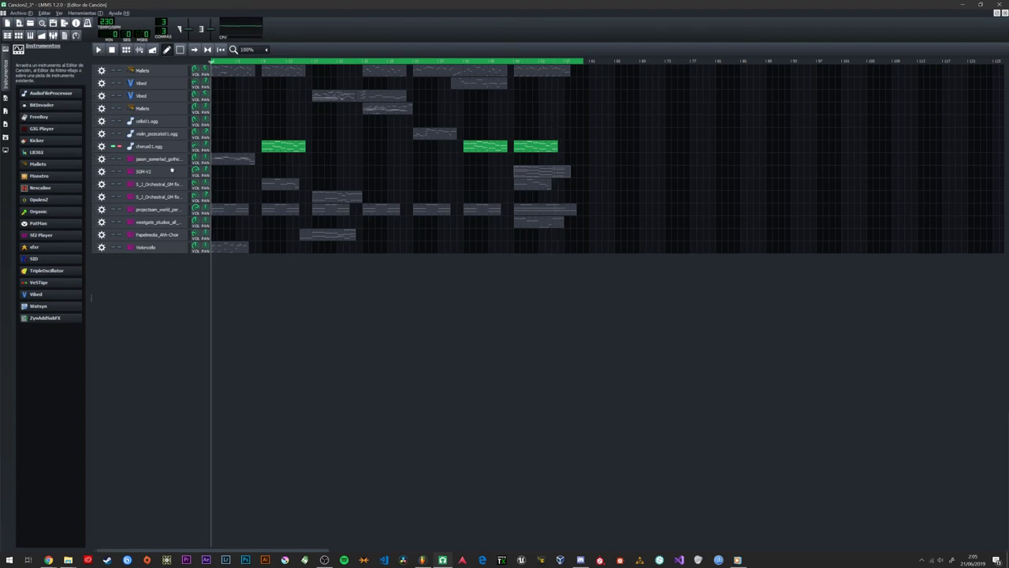
pyautogui.click(119, 147)
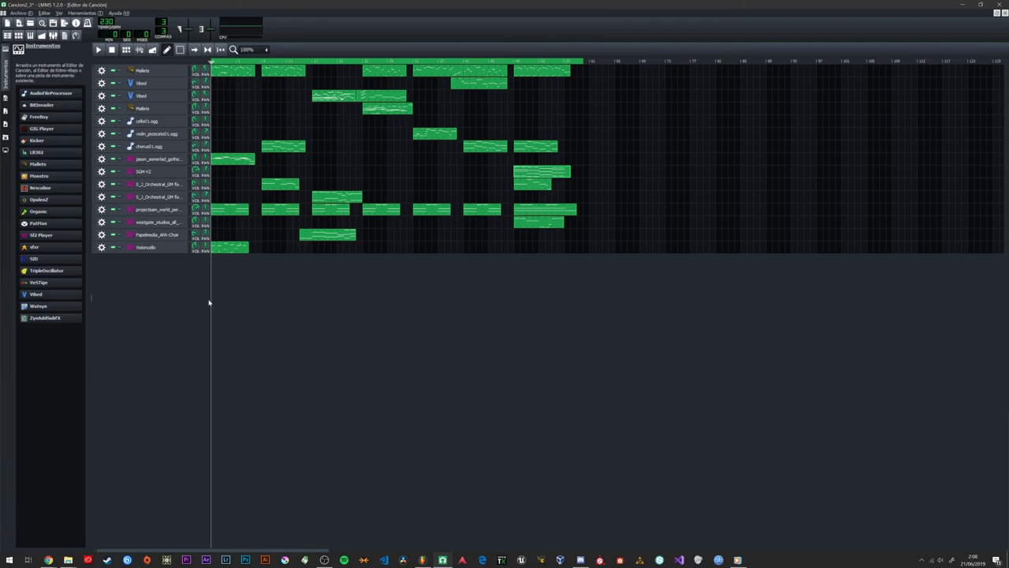
# Step: Switch to FL Studio to view its playlist and channel rack, and return to LMMS
pyautogui.moveTo(57, 225)
pyautogui.click(423, 558)
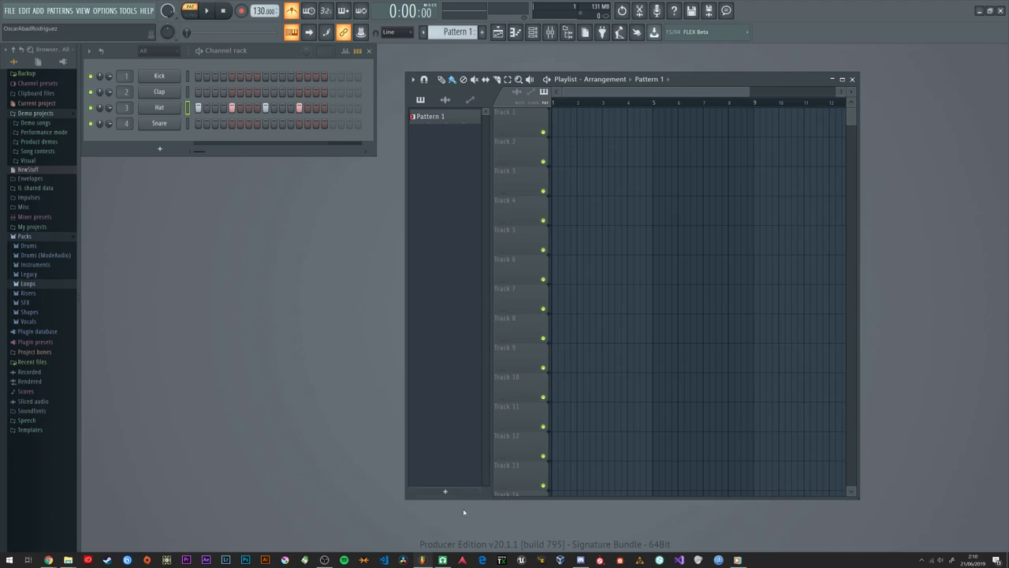
pyautogui.click(442, 559)
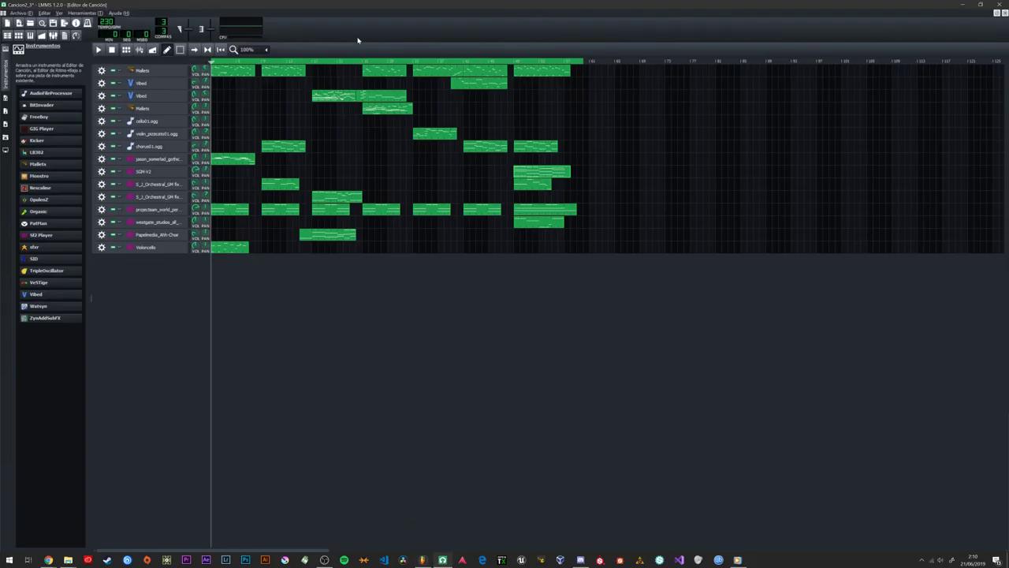